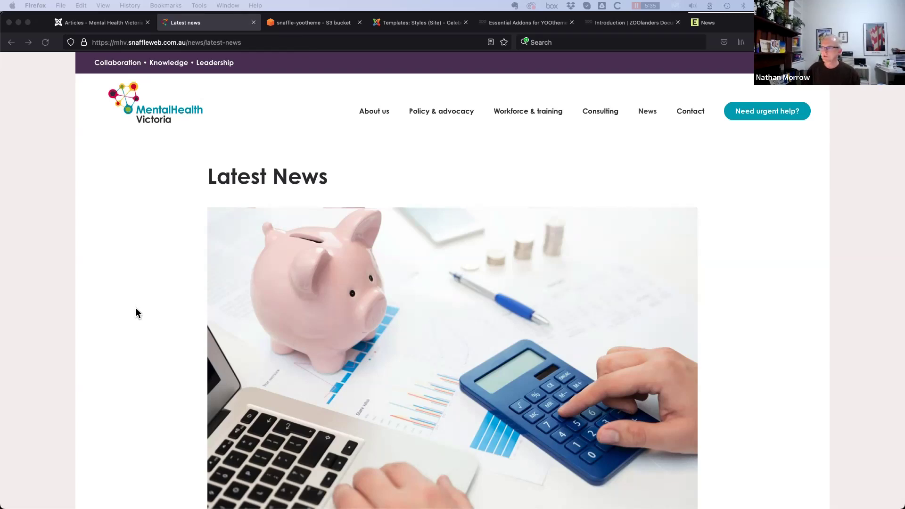
# Browse the Latest News posts on the live site, then switch to the Joomla Articles tab.
pyautogui.click(139, 360)
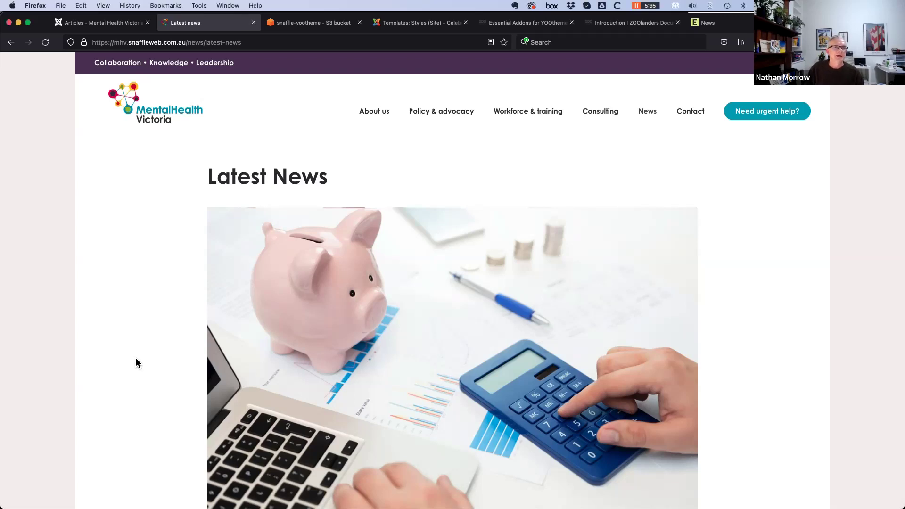
pyautogui.scroll(-2, 128, 364)
pyautogui.scroll(-5, 128, 364)
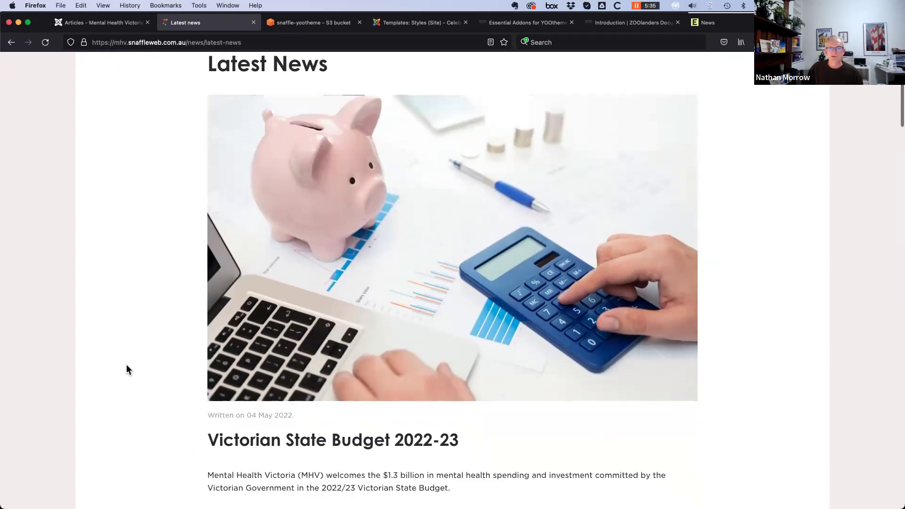
pyautogui.scroll(-10, 126, 369)
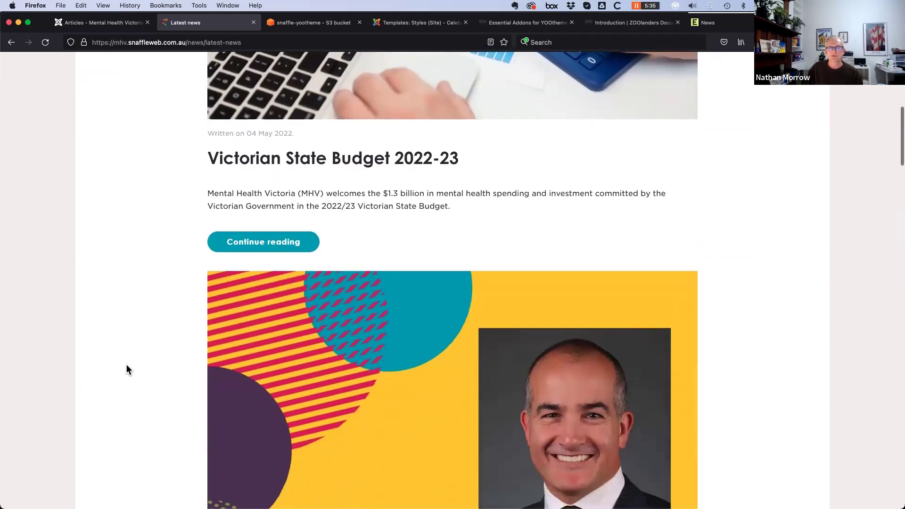
pyautogui.scroll(-5, 126, 366)
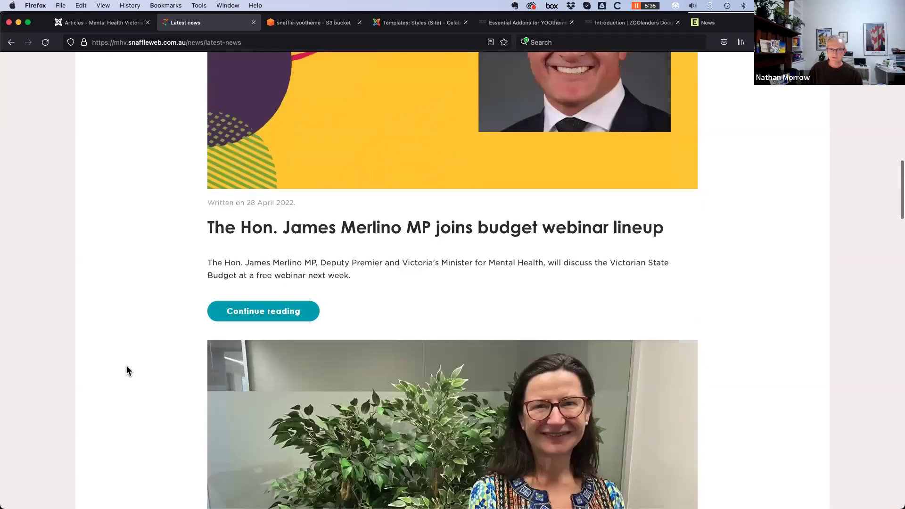
pyautogui.scroll(-2, 126, 371)
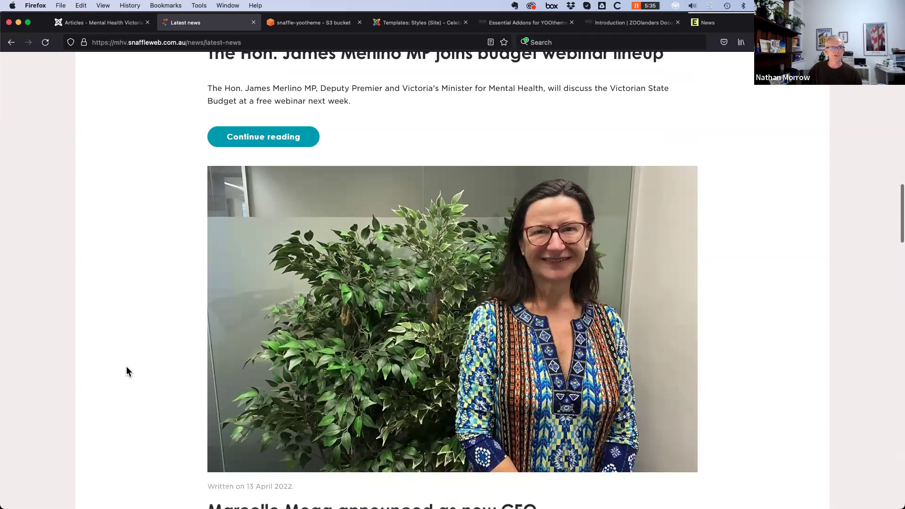
pyautogui.scroll(15, 127, 367)
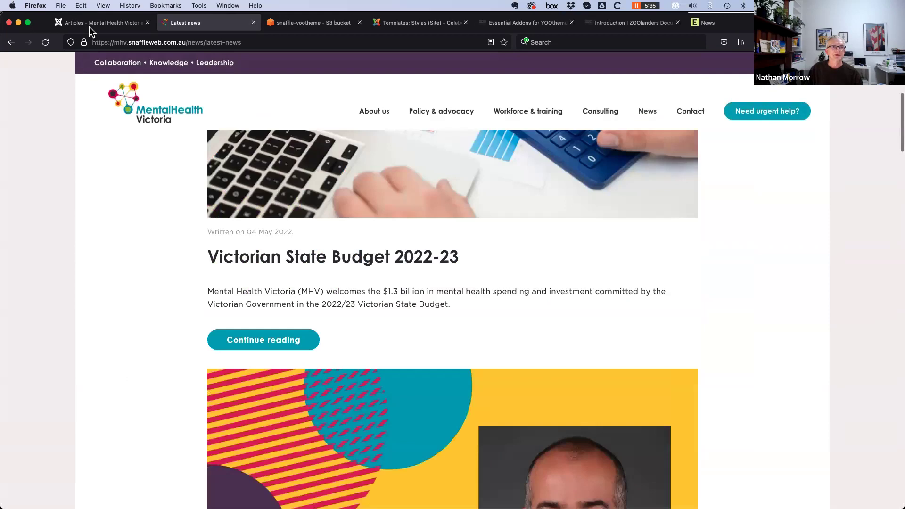
pyautogui.click(89, 22)
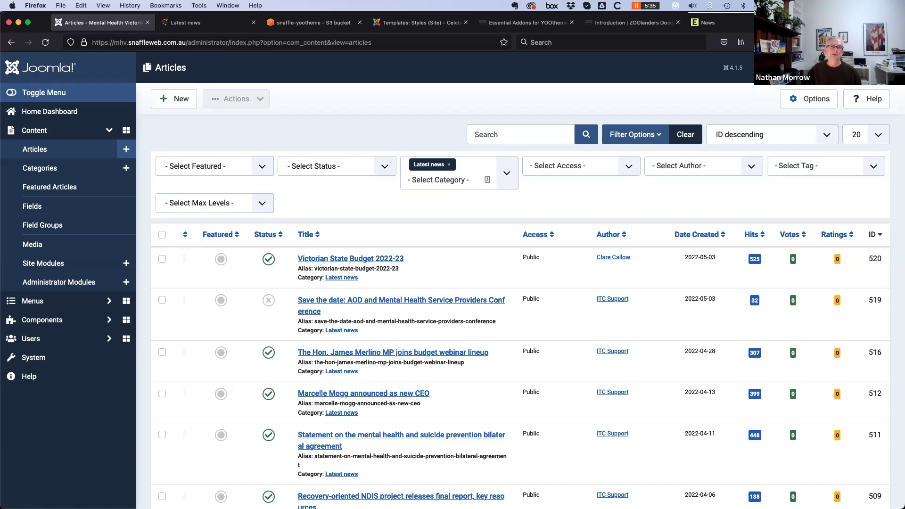
# Review the Latest news articles list, then collapse Content and expand Menus in the sidebar.
pyautogui.scroll(-3, 343, 390)
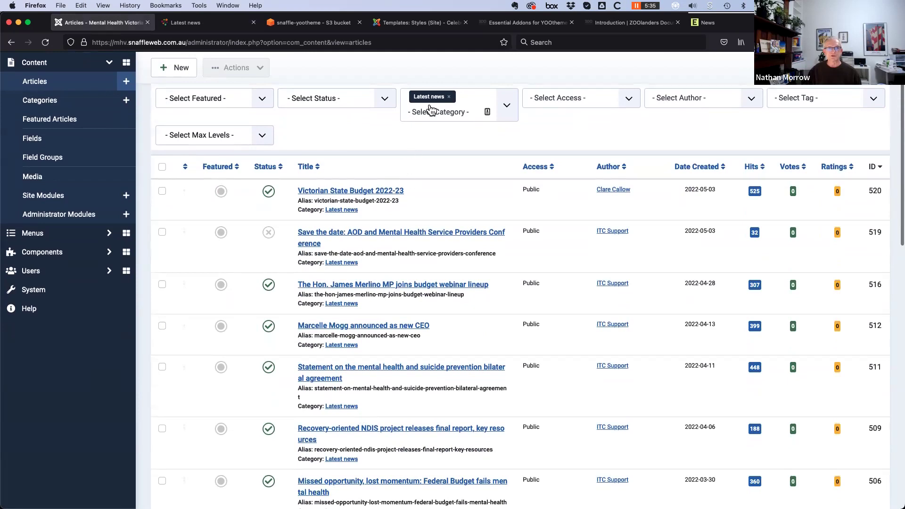
pyautogui.scroll(-5, 338, 416)
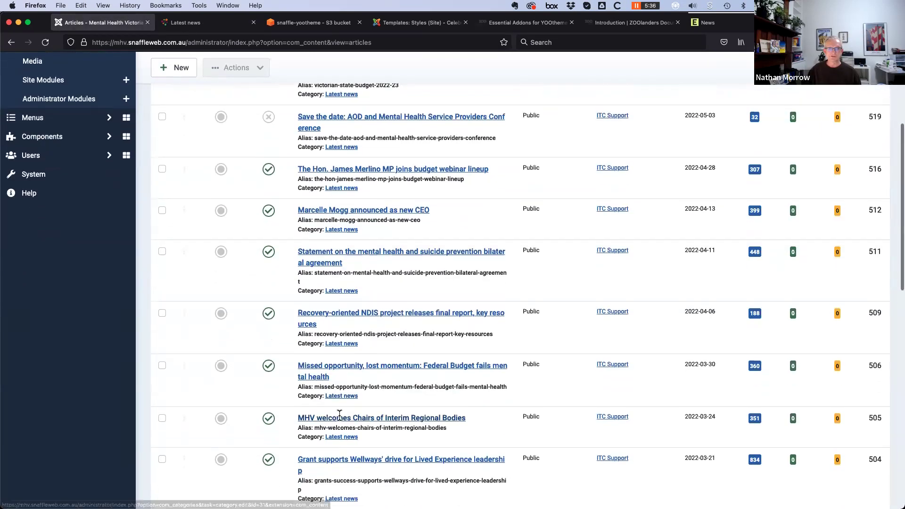
pyautogui.scroll(10, 399, 192)
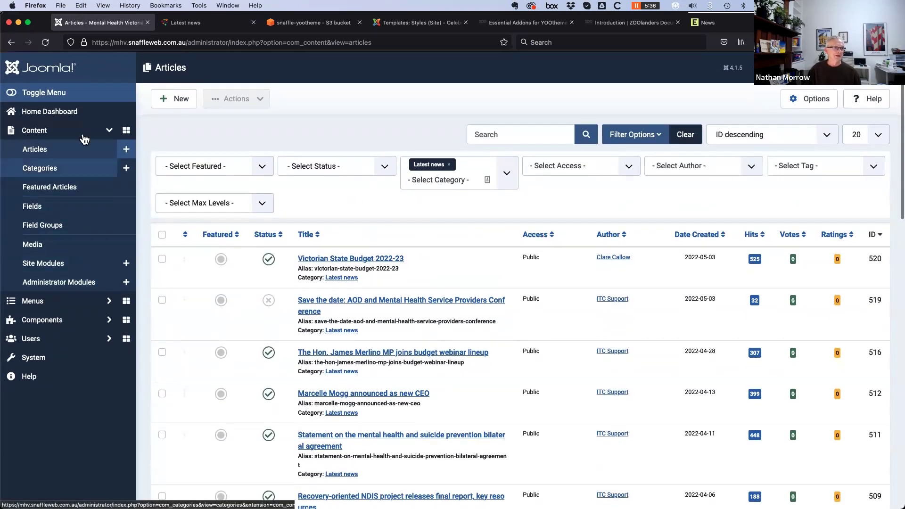
pyautogui.click(109, 132)
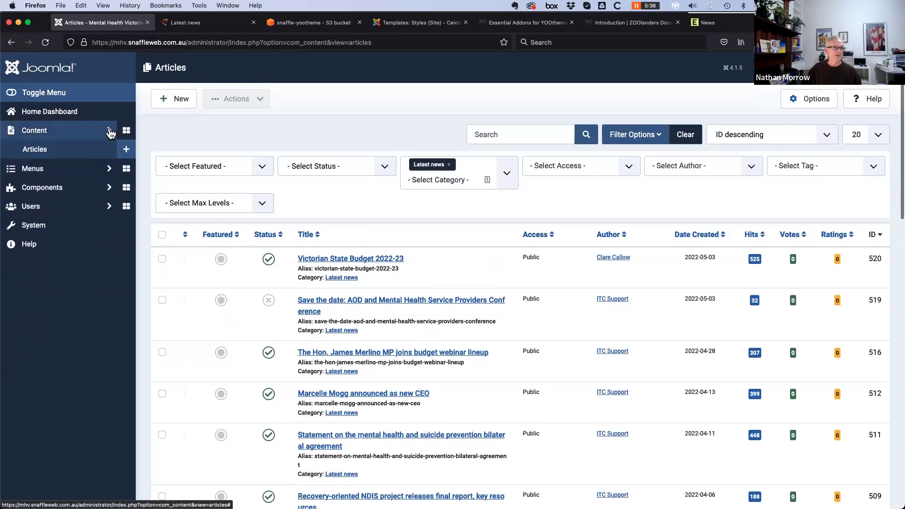
pyautogui.click(107, 151)
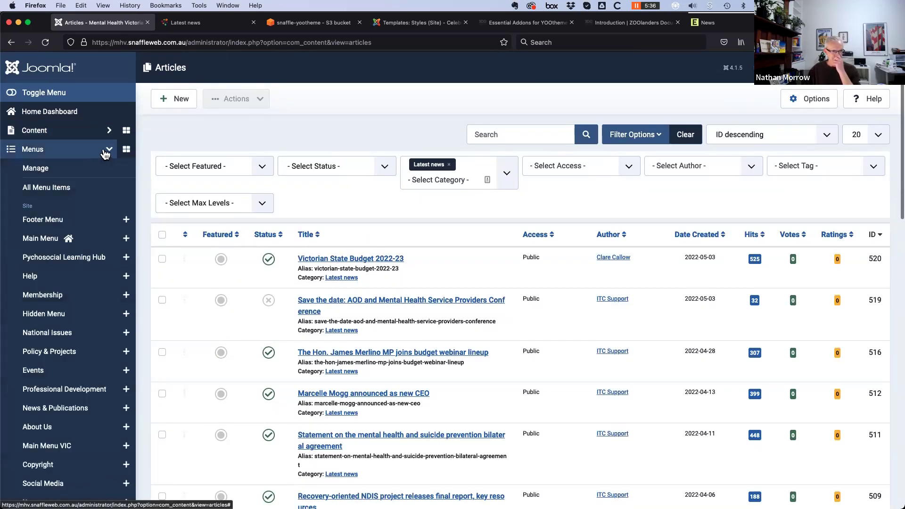
# Open the Main Menu's Latest news item, review its Details and Blog Layout tabs, then close it.
pyautogui.click(42, 239)
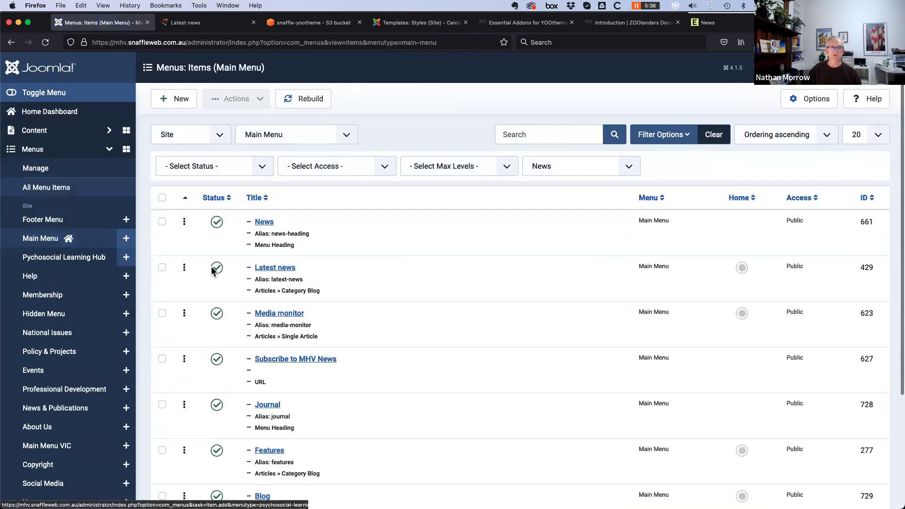
pyautogui.click(270, 269)
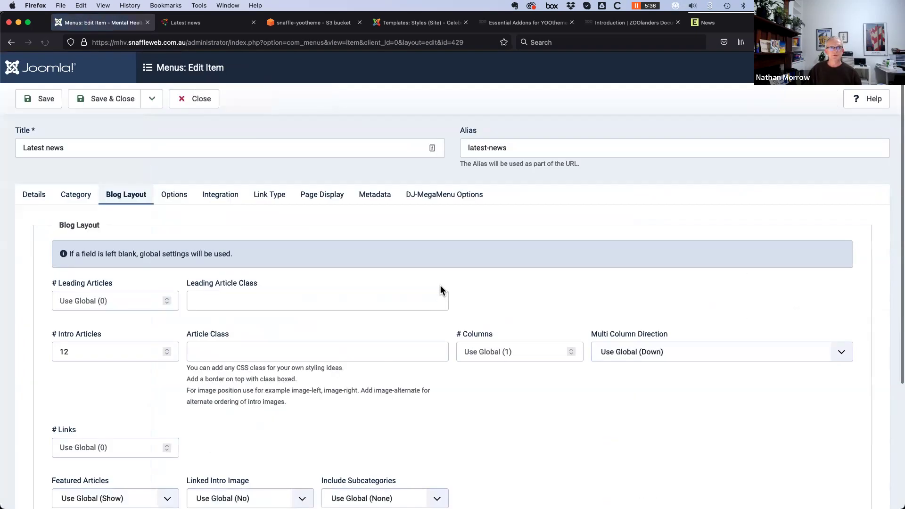
pyautogui.click(37, 201)
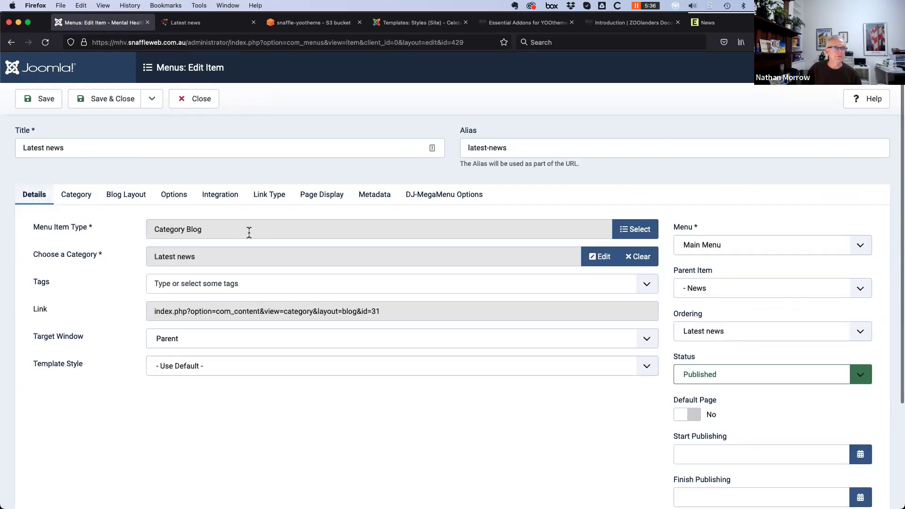
pyautogui.scroll(-1, 120, 247)
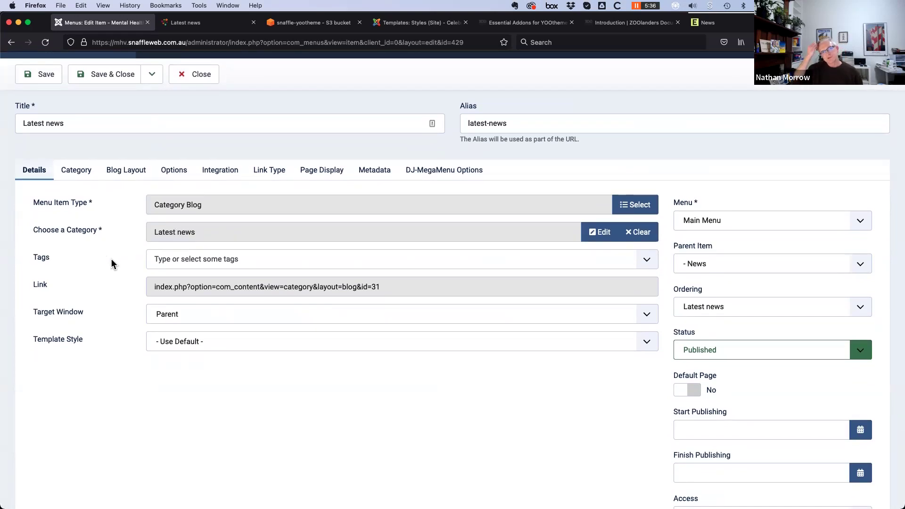
pyautogui.click(106, 183)
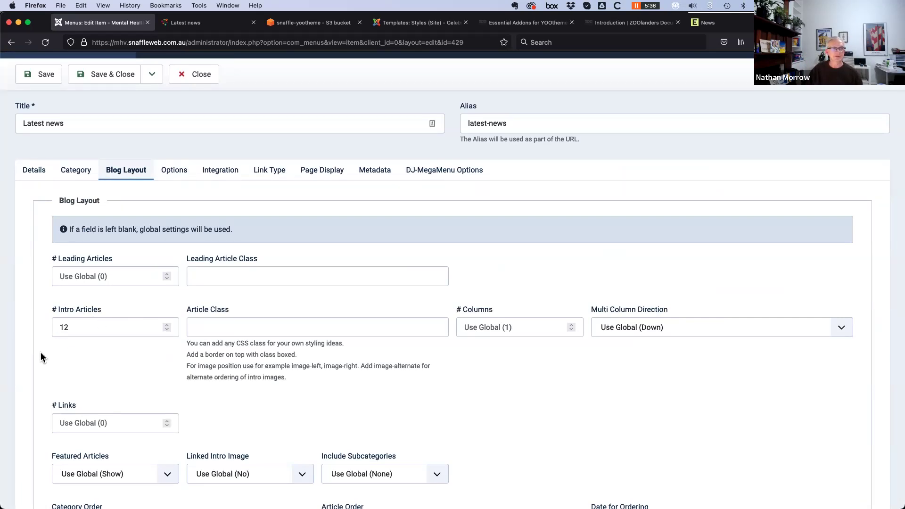
pyautogui.scroll(1, 65, 371)
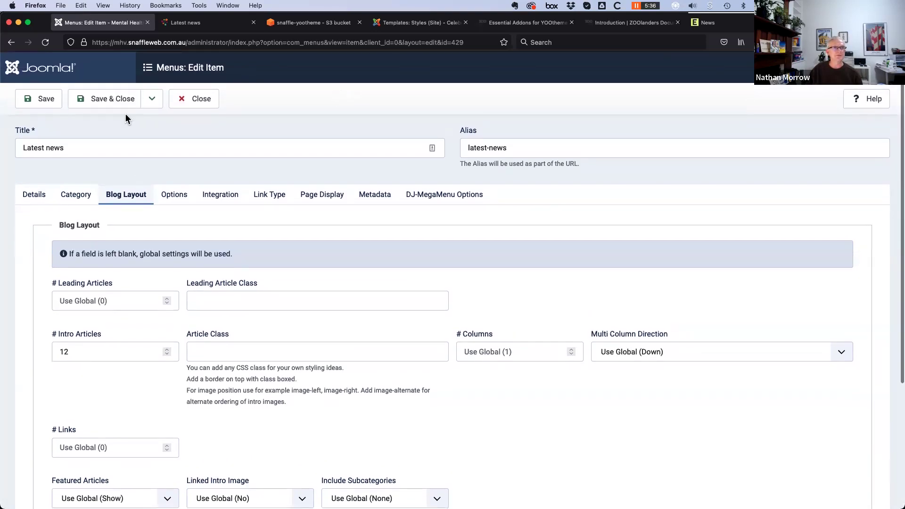
pyautogui.click(196, 98)
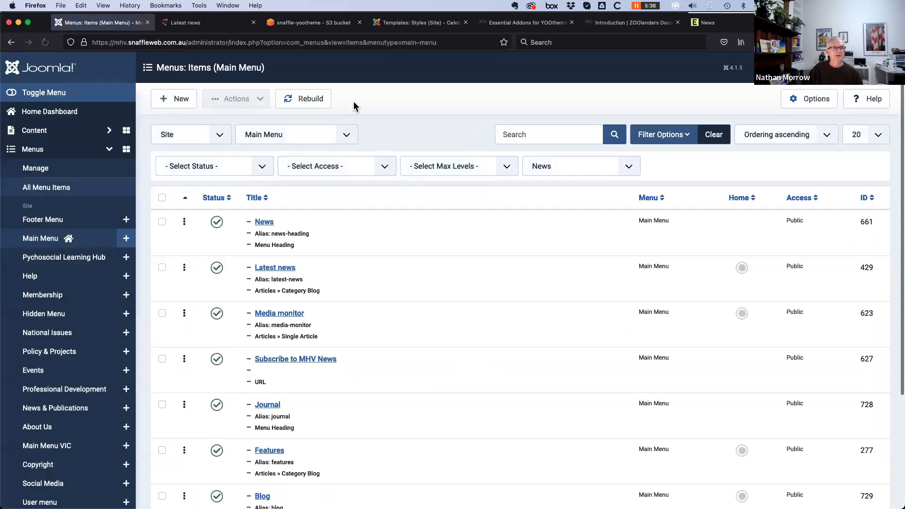
# Look over the live Latest News page again, then go to the Joomla Home Dashboard.
pyautogui.click(194, 22)
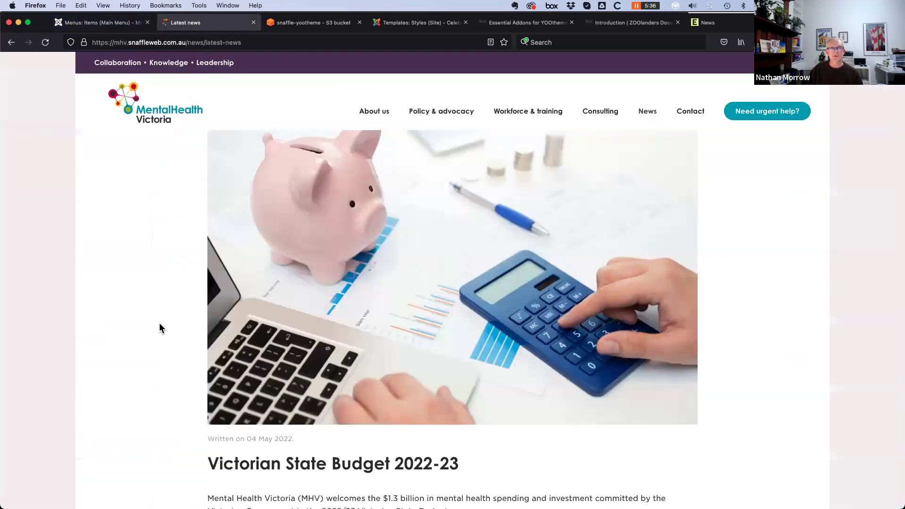
pyautogui.scroll(3, 158, 321)
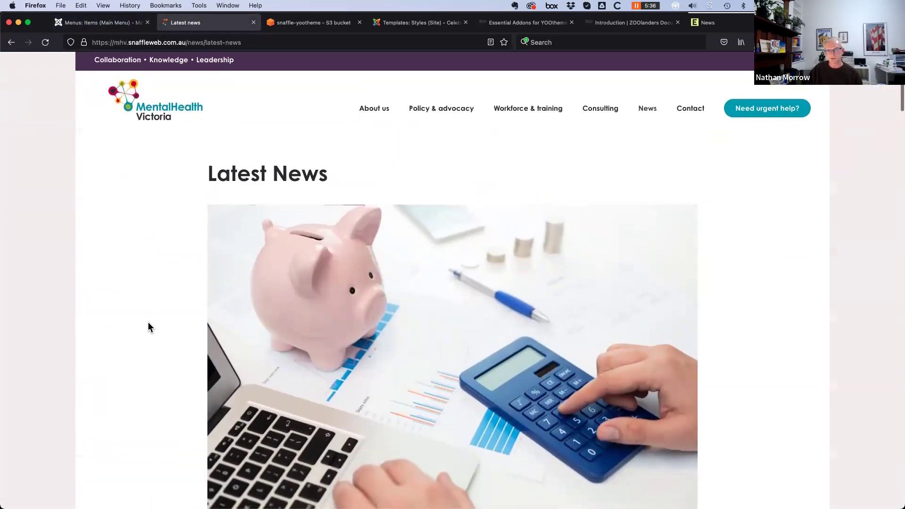
pyautogui.scroll(-5, 148, 323)
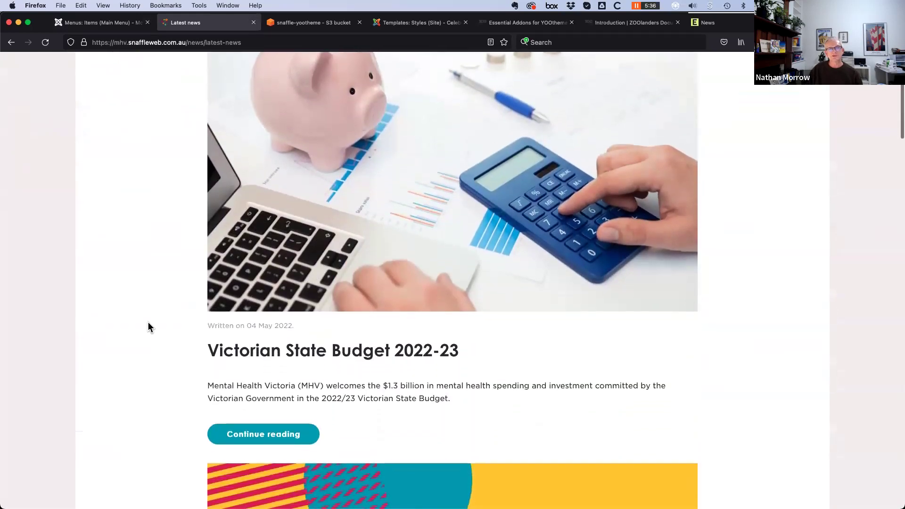
pyautogui.scroll(-6, 148, 321)
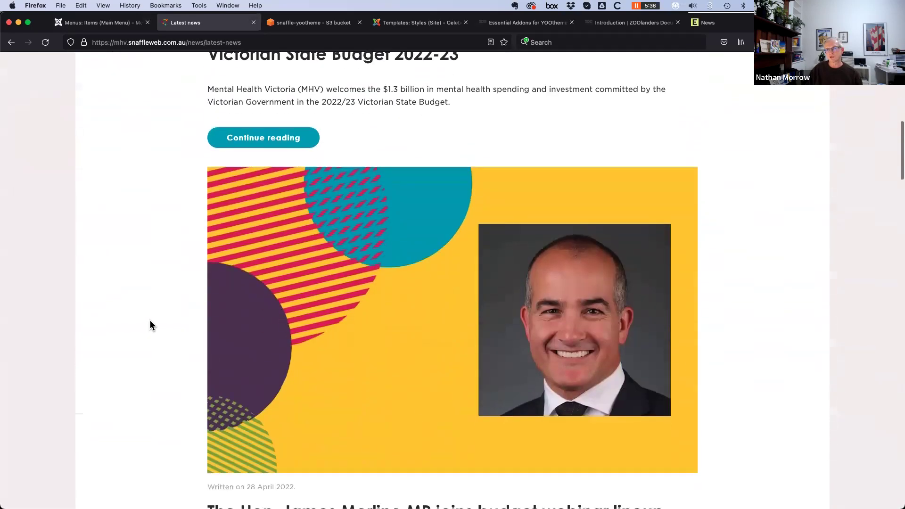
pyautogui.scroll(-8, 150, 320)
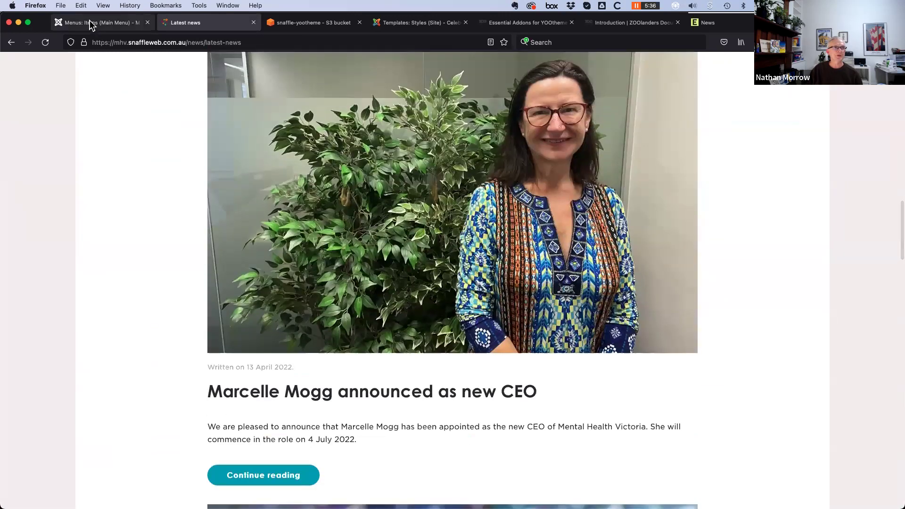
pyautogui.click(90, 23)
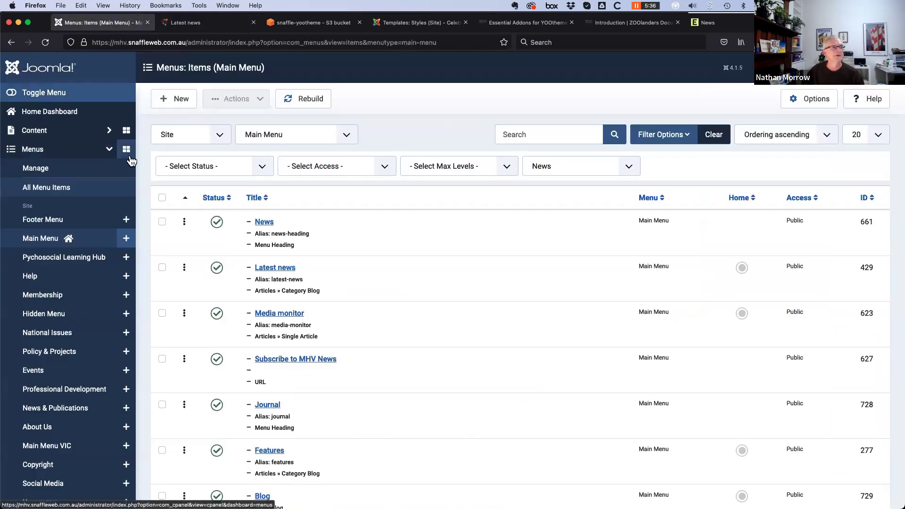
pyautogui.click(57, 114)
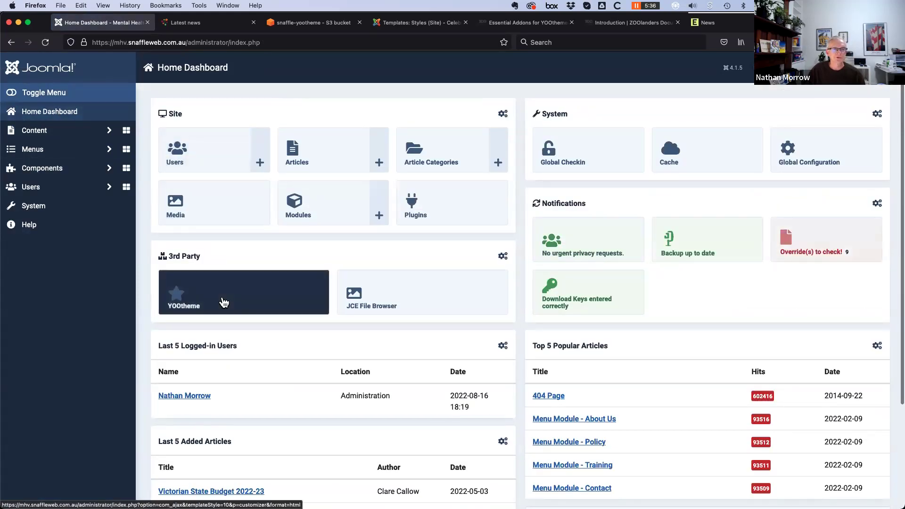
# Launch YOOtheme Pro from the dashboard and browse the News page in its preview.
pyautogui.click(232, 301)
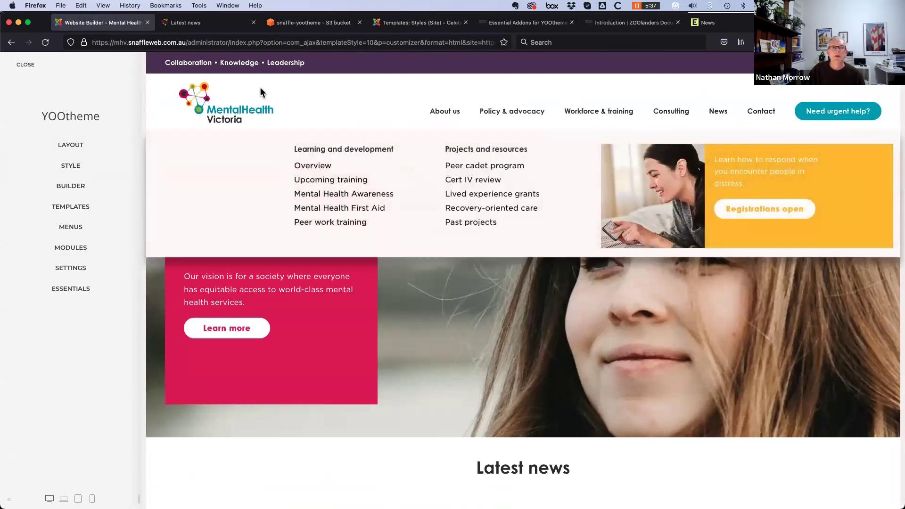
pyautogui.moveTo(722, 112)
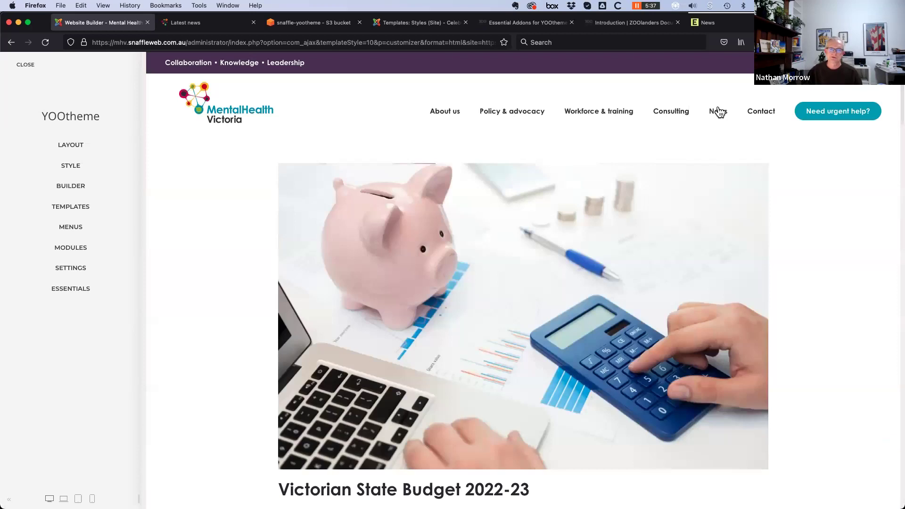
pyautogui.scroll(-6, 184, 415)
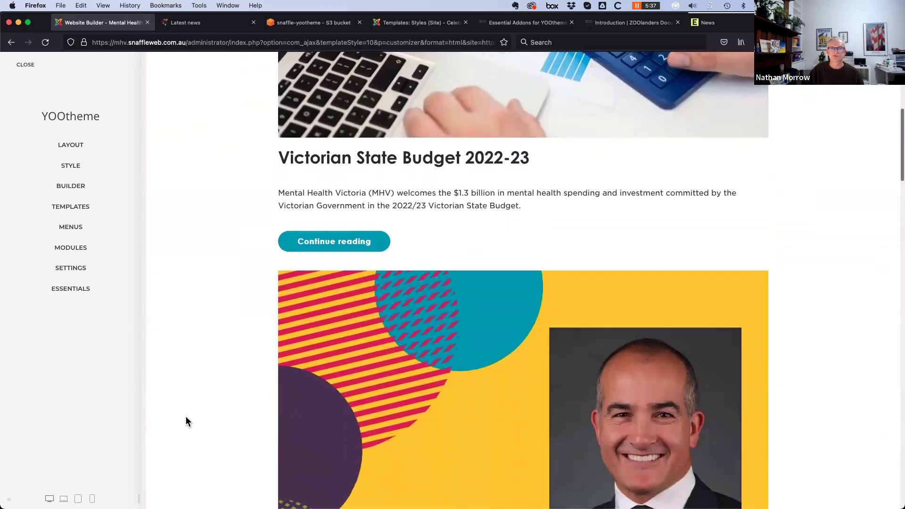
pyautogui.scroll(6, 186, 412)
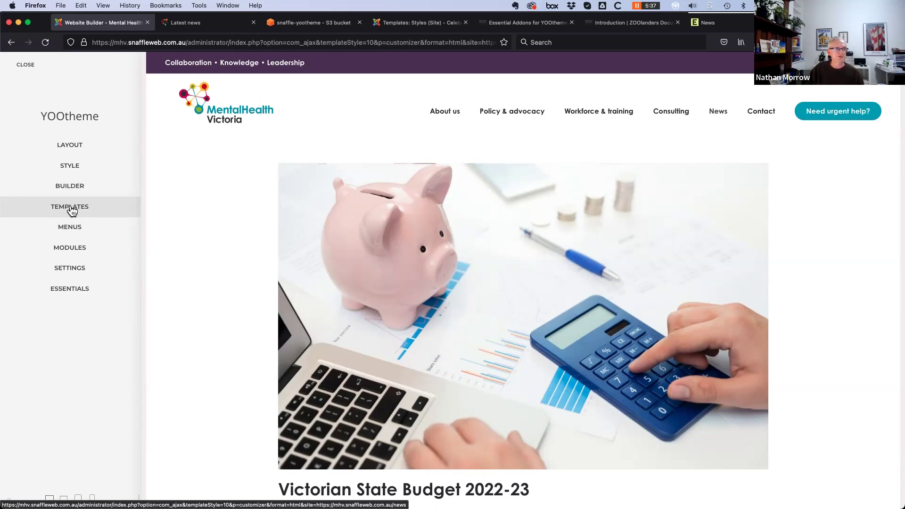
# Limit the Category - News template to the Latest news category and save.
pyautogui.click(72, 210)
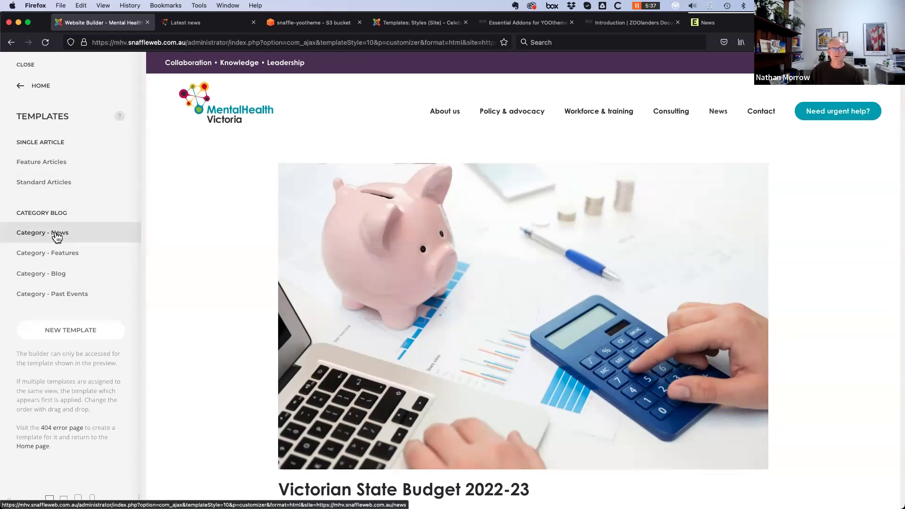
pyautogui.click(54, 235)
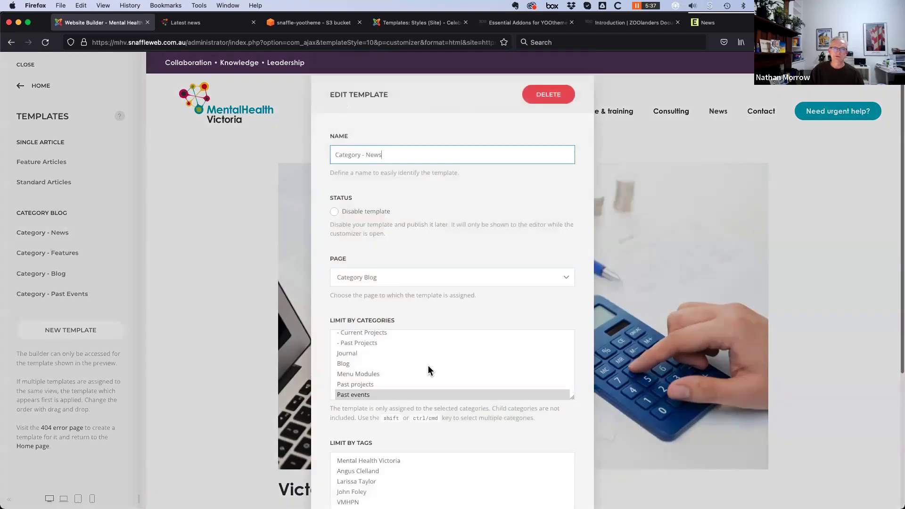
pyautogui.scroll(5, 424, 372)
pyautogui.scroll(6, 413, 378)
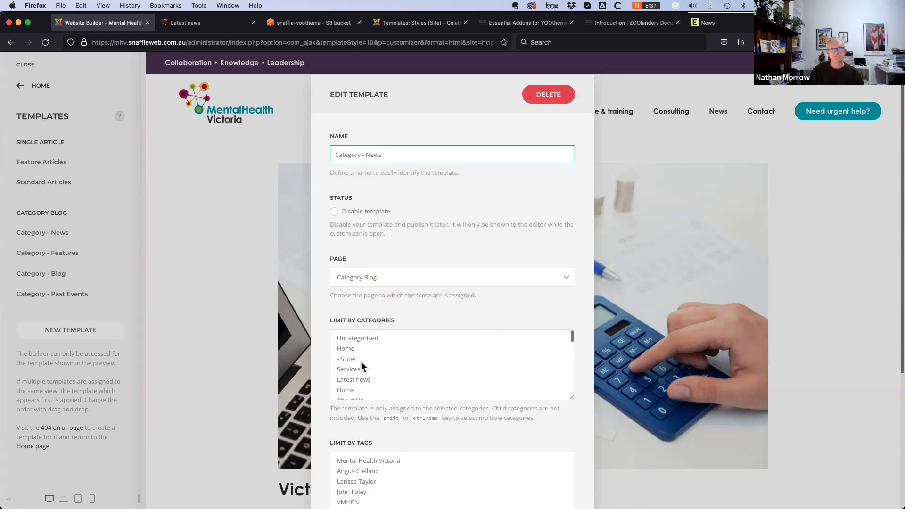
pyautogui.click(367, 380)
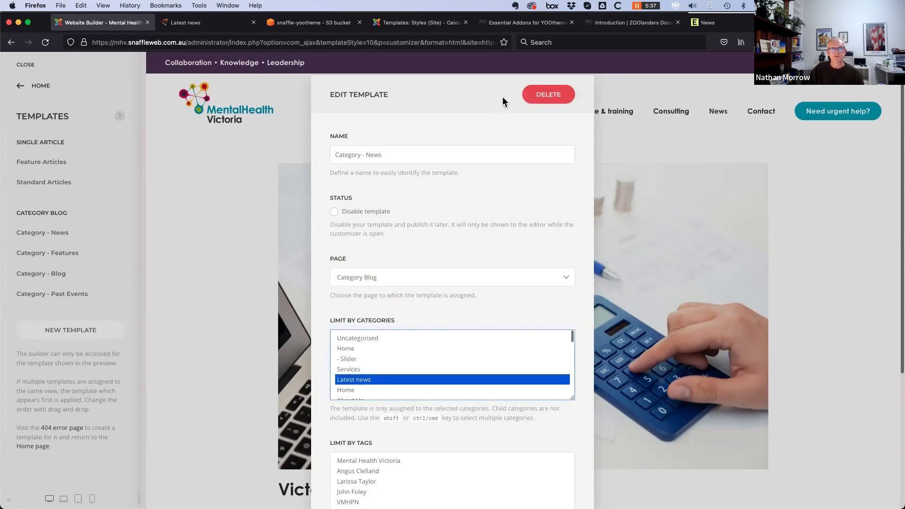
pyautogui.scroll(-3, 591, 483)
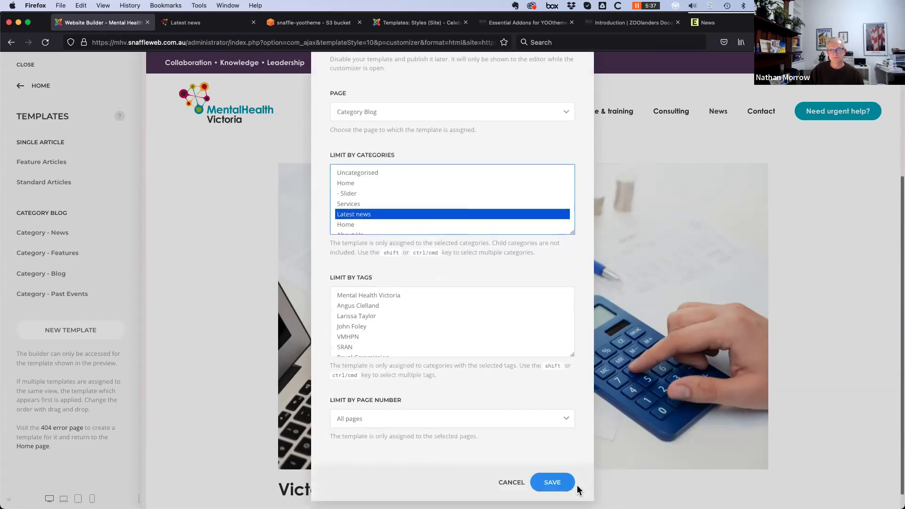
pyautogui.click(548, 480)
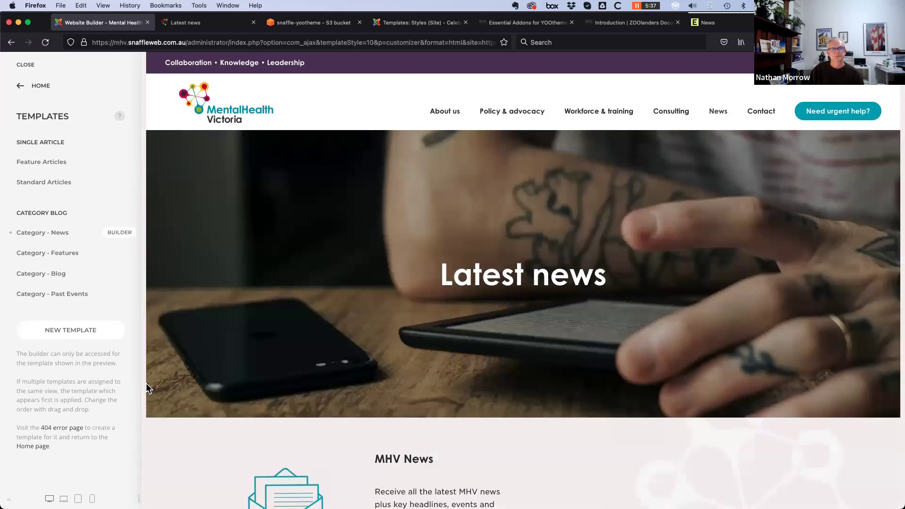
# Scroll the preview to inspect the news page with the template applied.
pyautogui.scroll(-7, 211, 478)
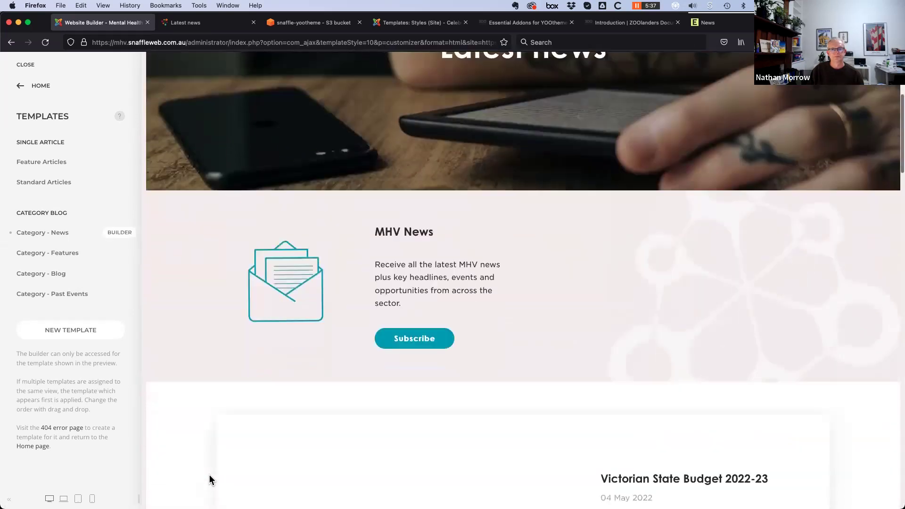
pyautogui.scroll(-7, 209, 474)
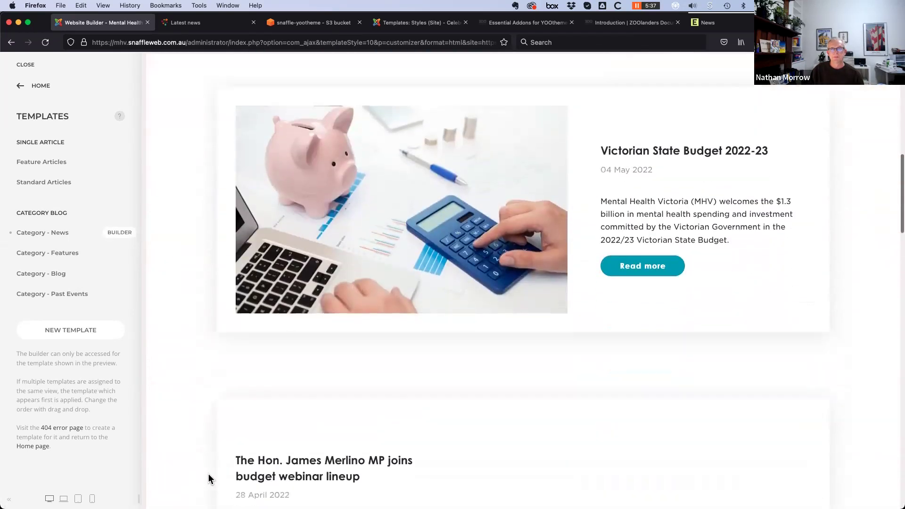
pyautogui.scroll(-5, 209, 475)
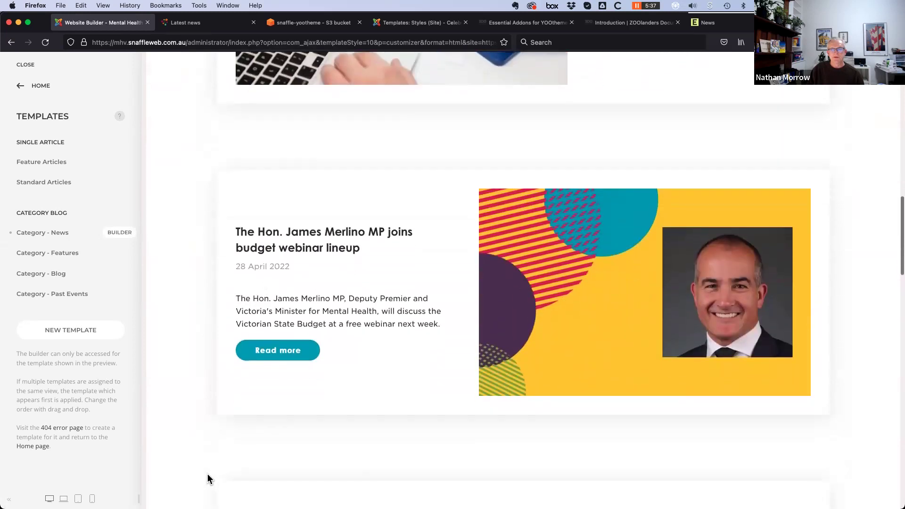
pyautogui.scroll(-5, 207, 473)
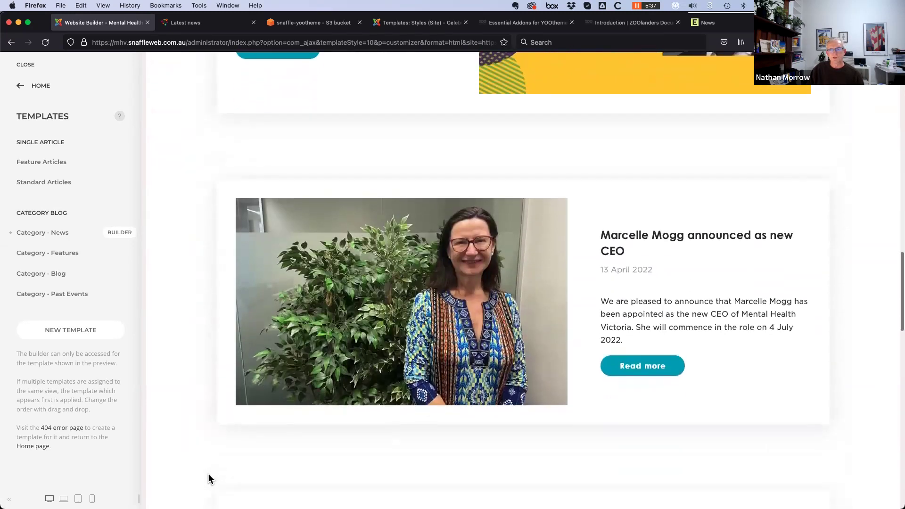
pyautogui.scroll(-4, 207, 474)
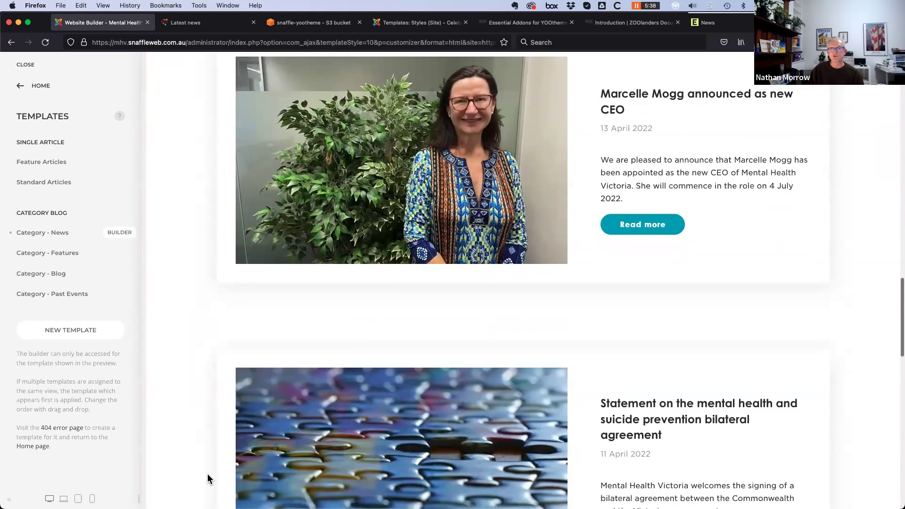
pyautogui.scroll(-4, 208, 479)
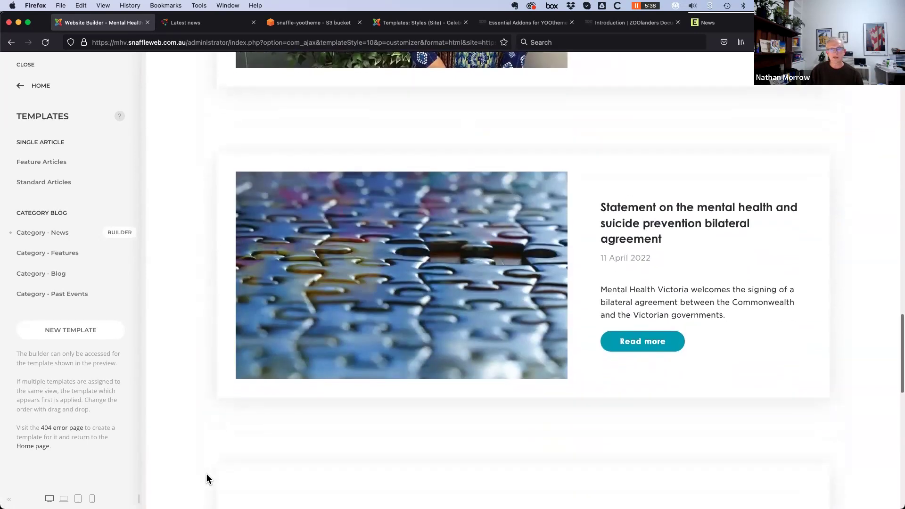
pyautogui.scroll(13, 208, 479)
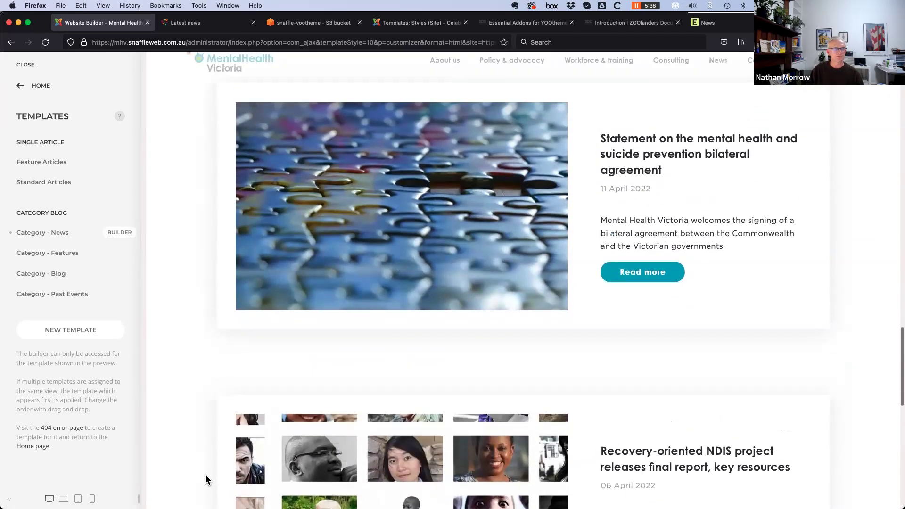
pyautogui.scroll(18, 205, 480)
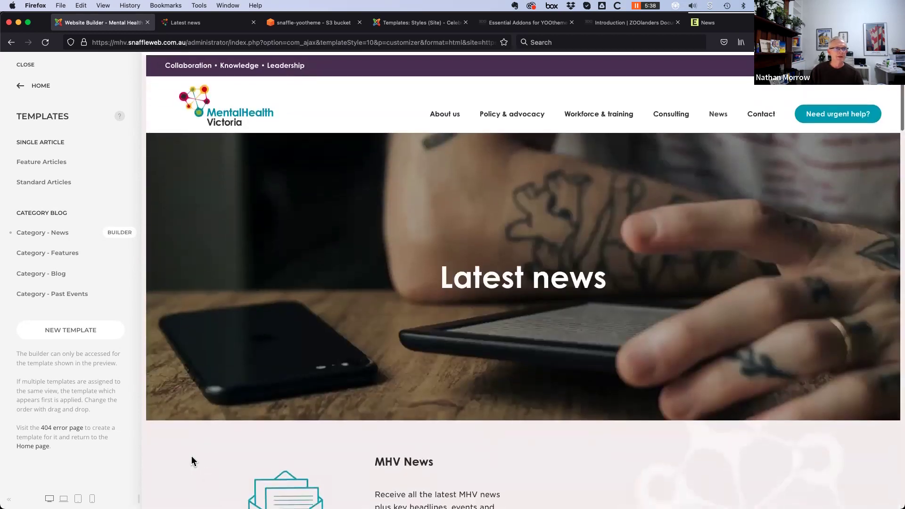
# Reassign the Category - News template to Past events and save.
pyautogui.click(61, 234)
pyautogui.scroll(-10, 396, 378)
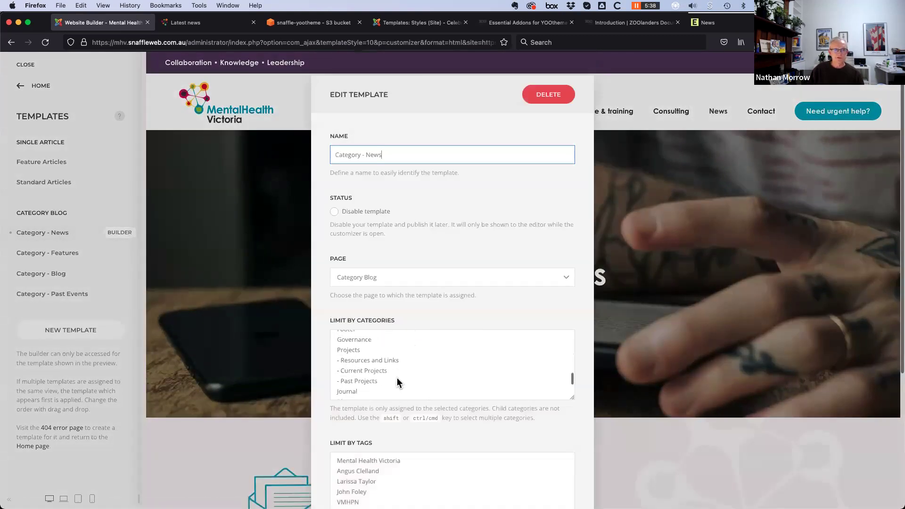
pyautogui.scroll(-2, 352, 393)
pyautogui.click(353, 392)
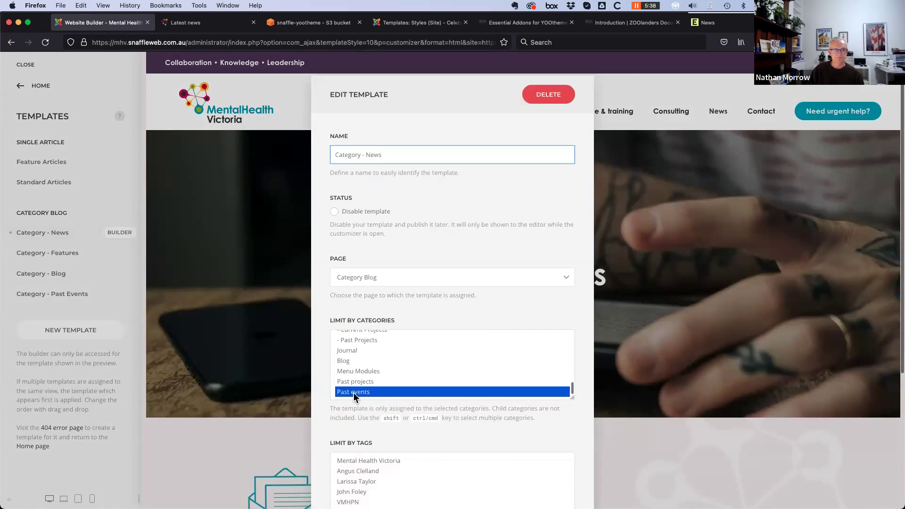
pyautogui.scroll(-5, 534, 390)
pyautogui.click(549, 502)
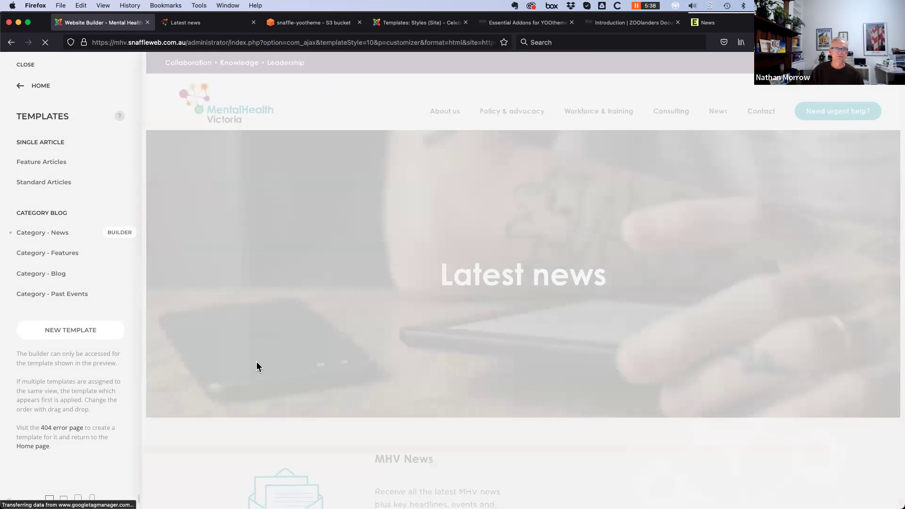
pyautogui.scroll(-5, 281, 414)
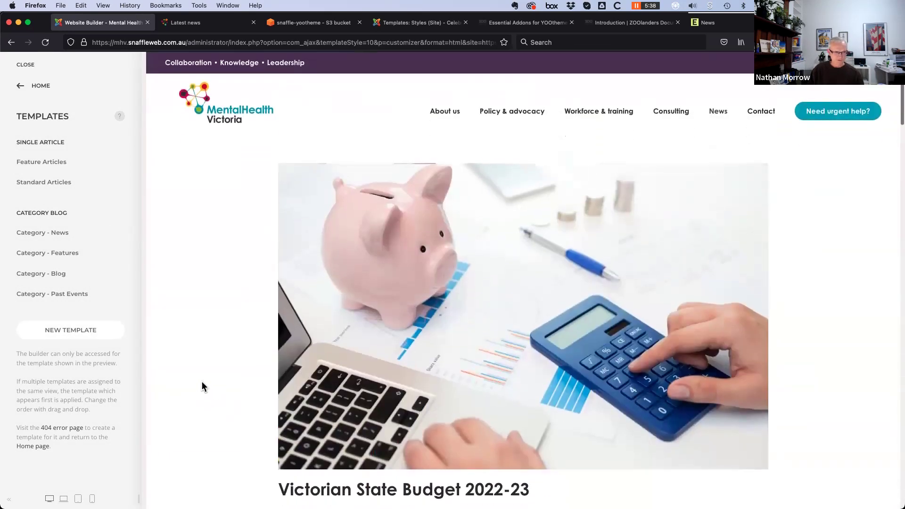
# Create a new template named 'Category - News Demo' with Category Blog as its page.
pyautogui.click(73, 334)
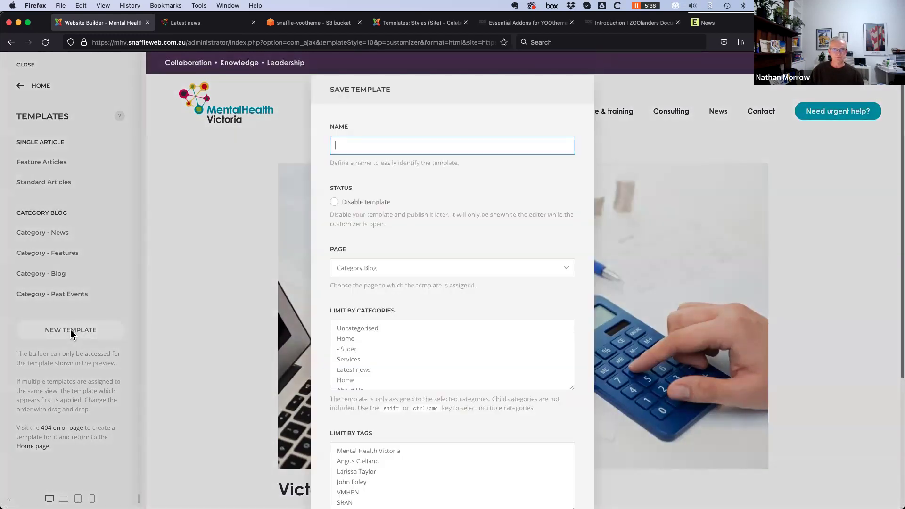
pyautogui.write('Category - News Demo')
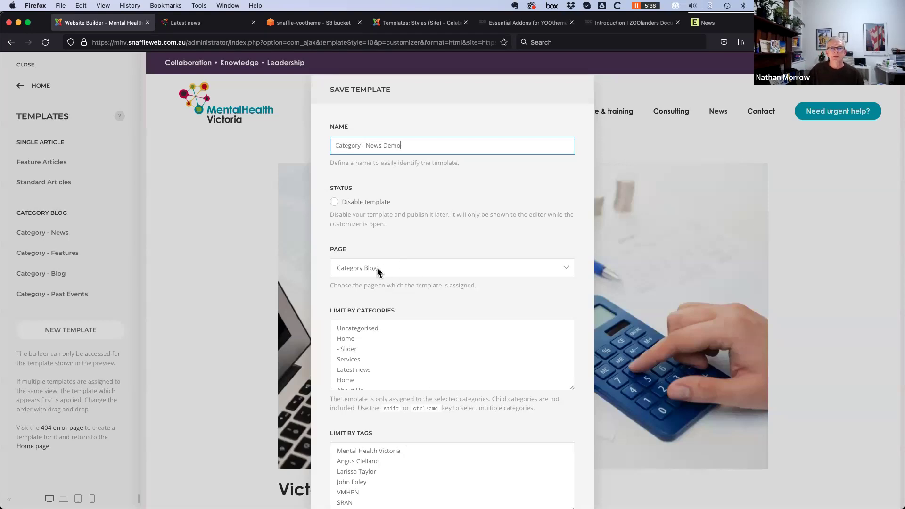
pyautogui.scroll(-3, 323, 282)
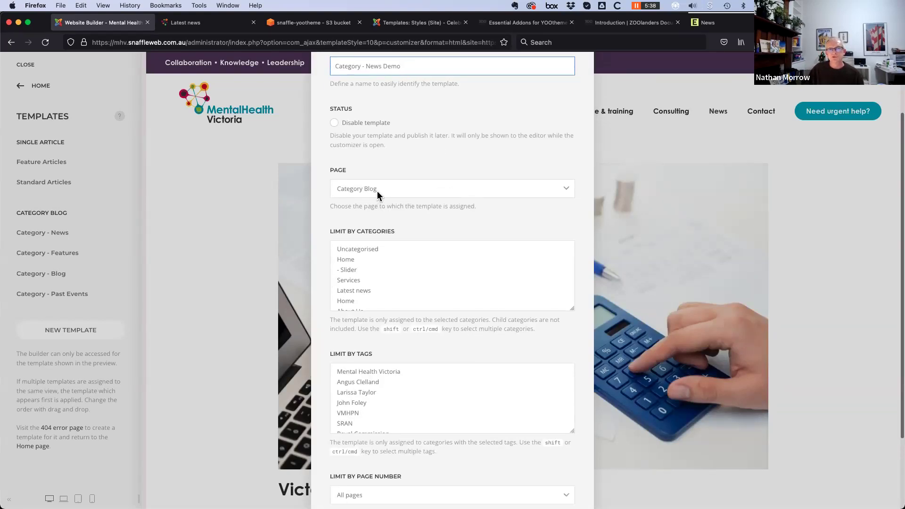
pyautogui.click(433, 194)
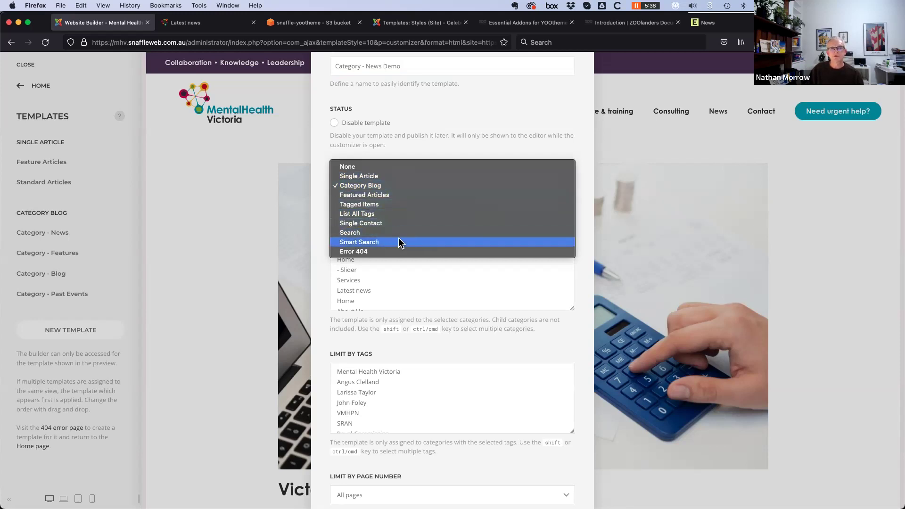
pyautogui.click(428, 132)
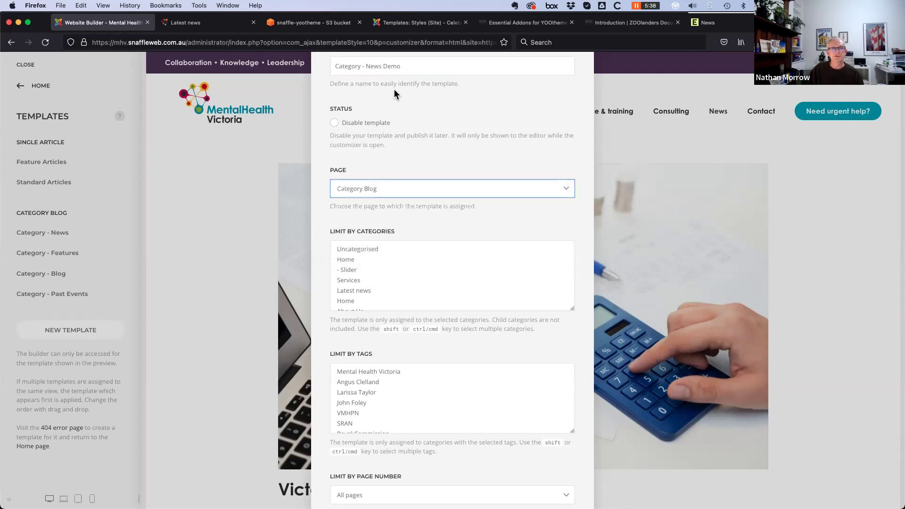
# Limit the Category - News Demo template to the Latest news category.
pyautogui.click(448, 221)
pyautogui.scroll(-2, 477, 210)
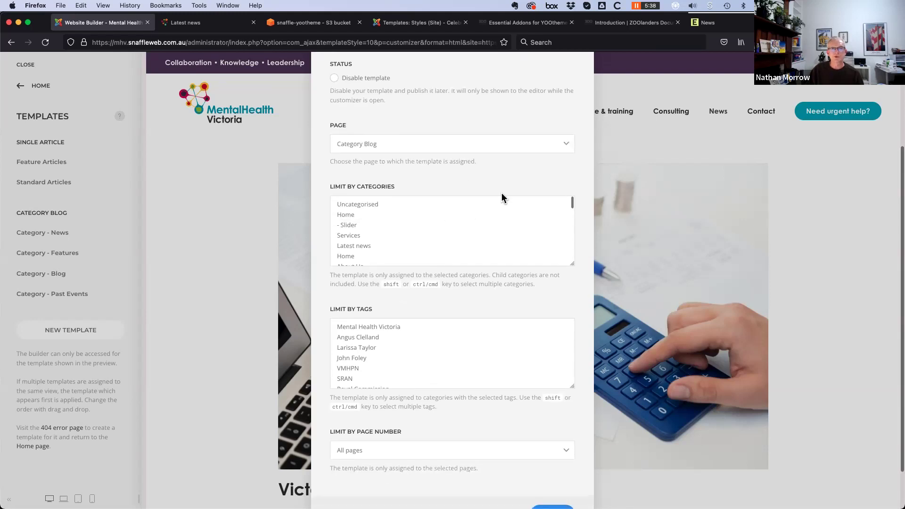
pyautogui.click(366, 247)
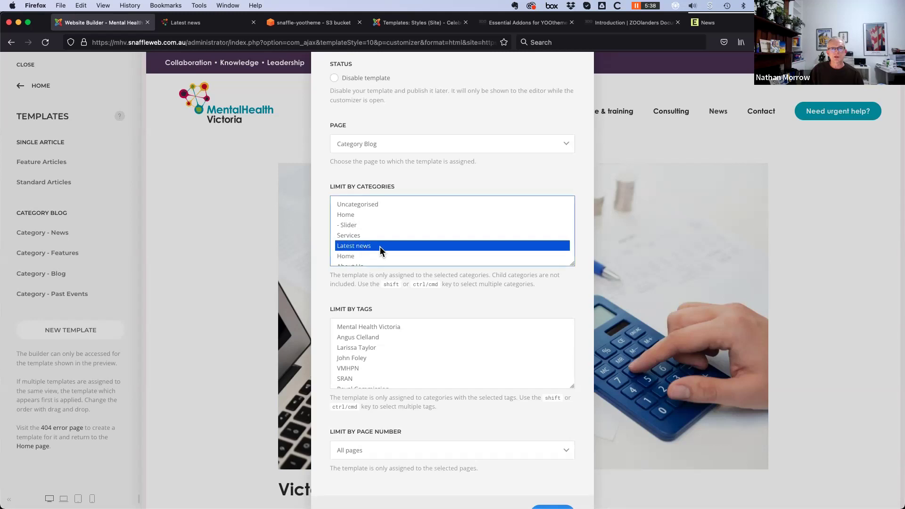
pyautogui.scroll(-2, 387, 252)
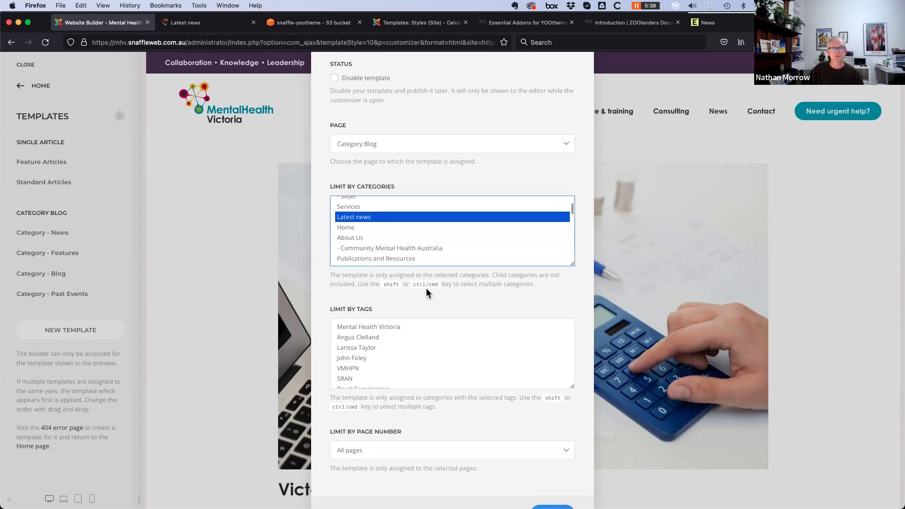
pyautogui.scroll(-2, 589, 384)
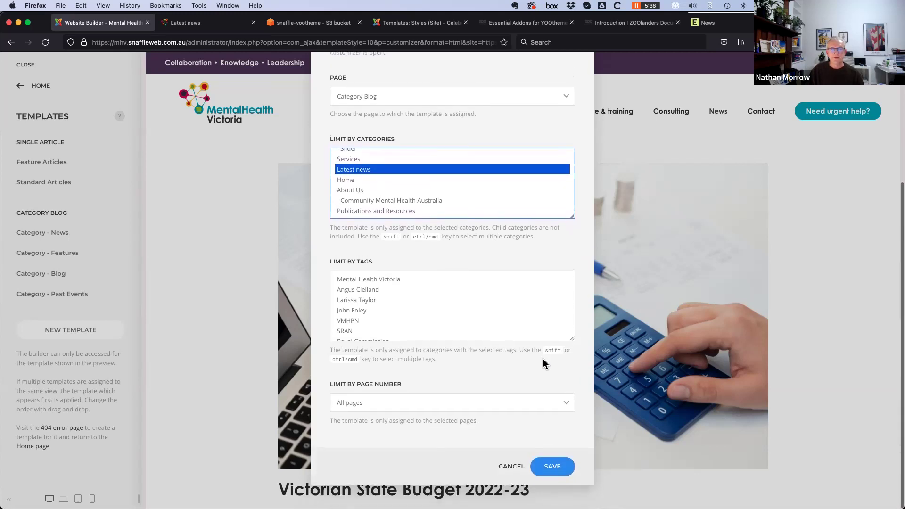
pyautogui.scroll(-3, 356, 333)
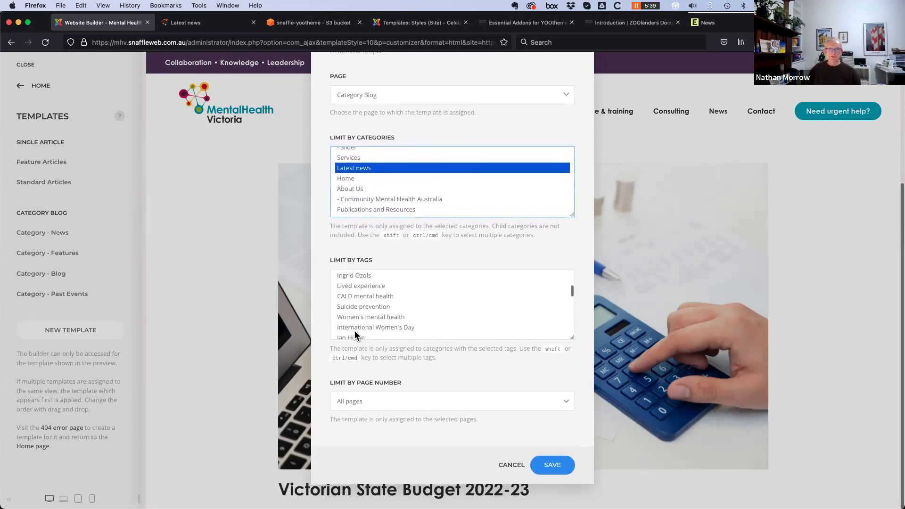
# Set Limit by Page Number to All pages and save the template.
pyautogui.click(564, 405)
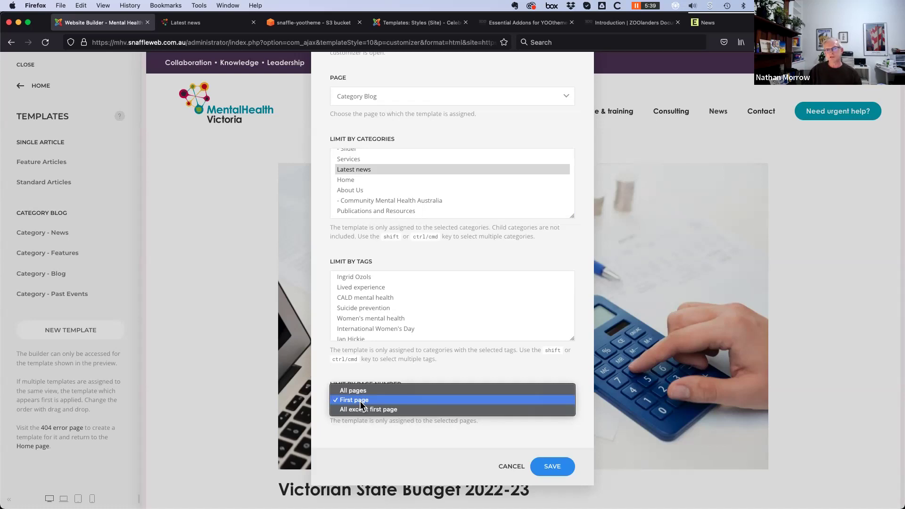
pyautogui.click(422, 412)
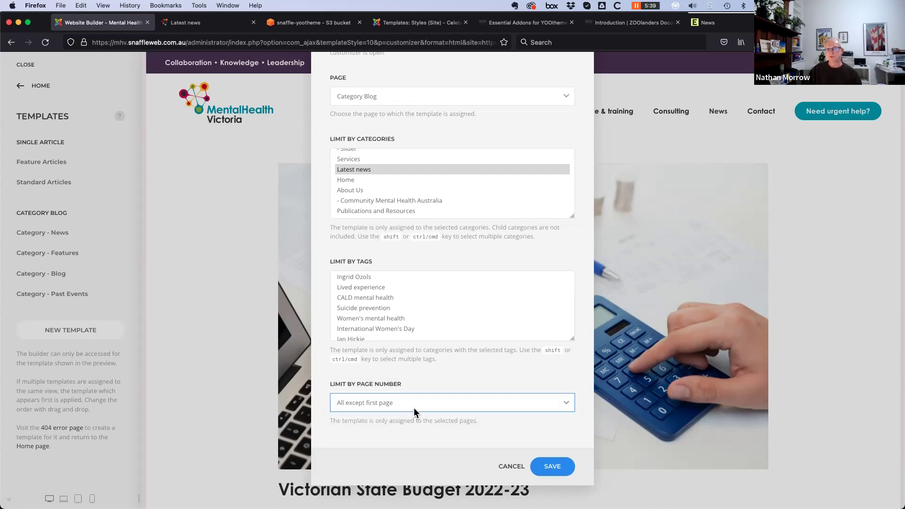
pyautogui.click(433, 407)
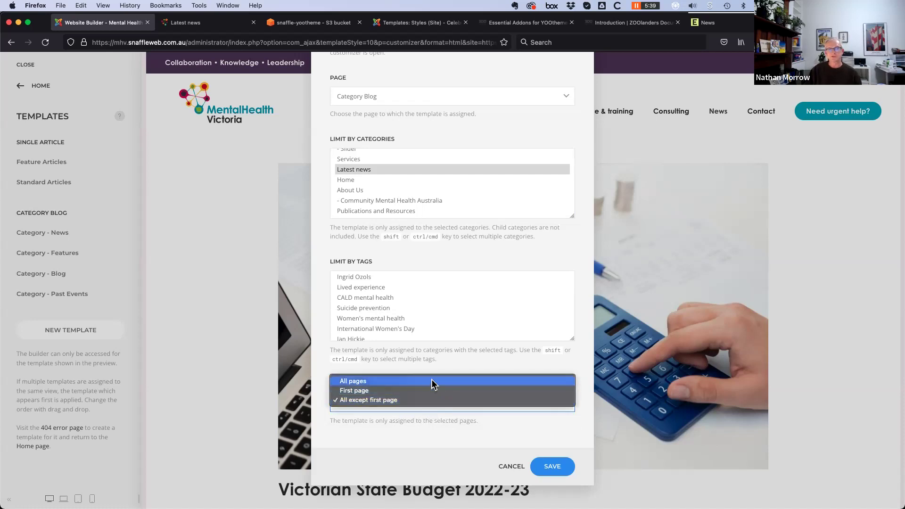
pyautogui.click(435, 381)
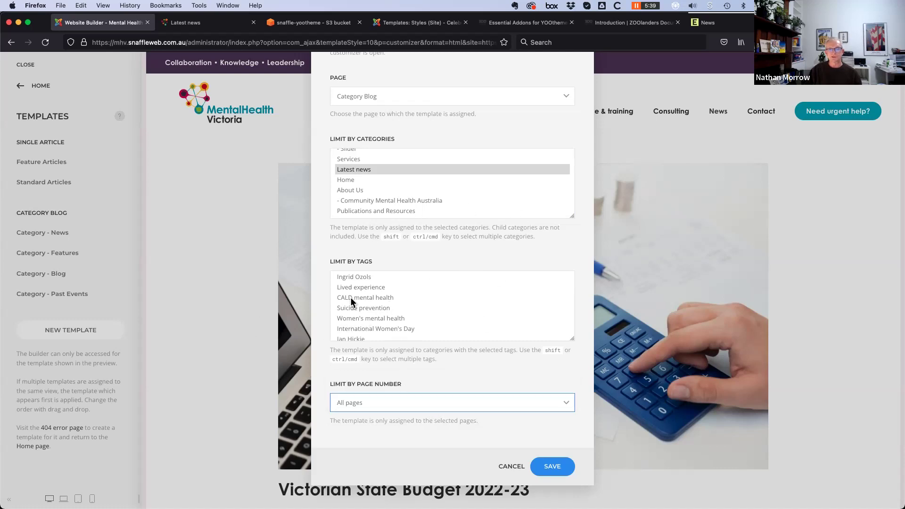
pyautogui.scroll(-1, 539, 393)
pyautogui.click(548, 466)
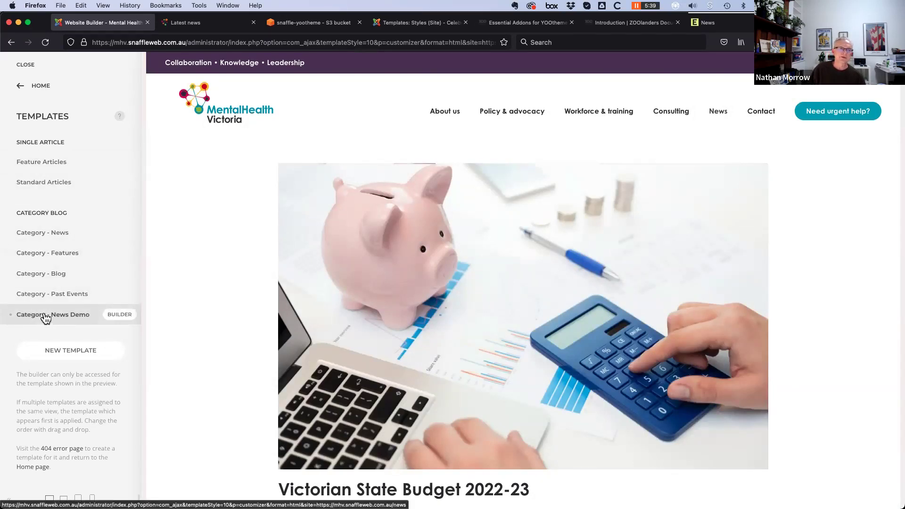
# Move Category - News Demo to the top of the Category Blog templates and open its Builder.
pyautogui.moveTo(43, 320); pyautogui.dragTo(41, 227)
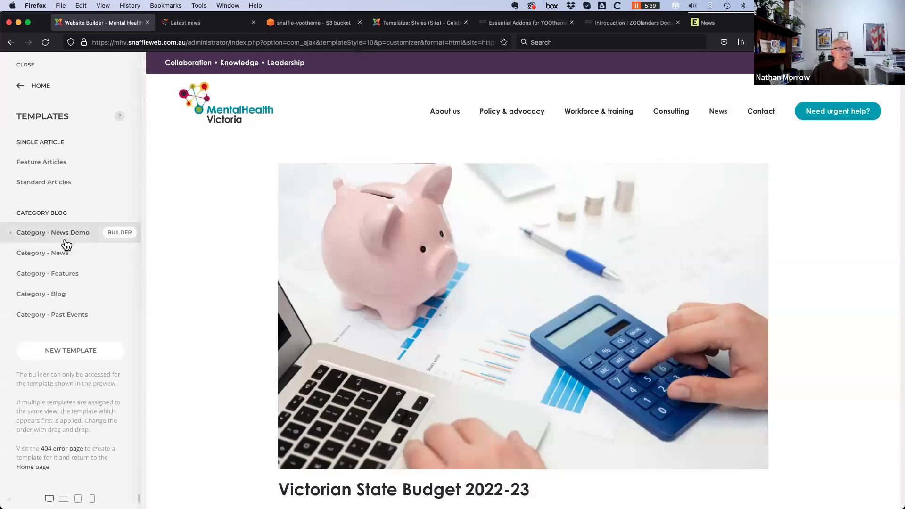
pyautogui.click(120, 234)
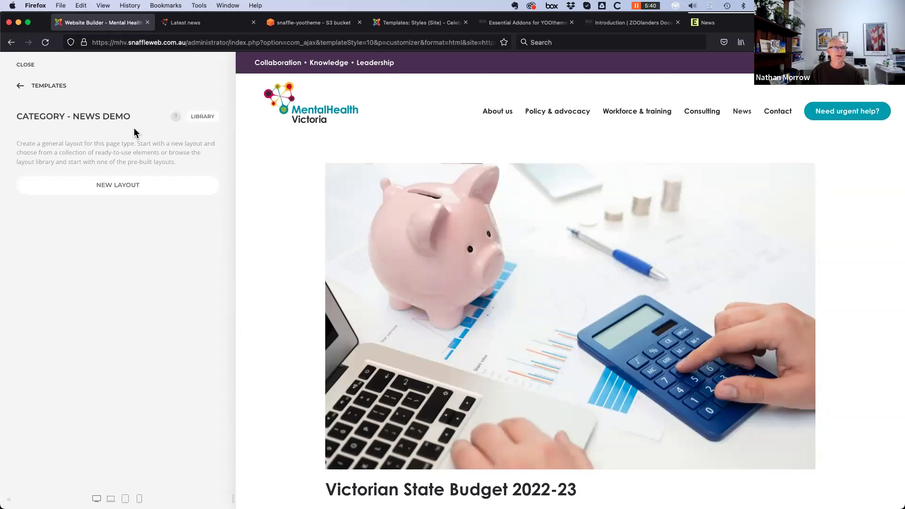
# Open the layout Library and browse the Pro Layouts collection.
pyautogui.click(208, 119)
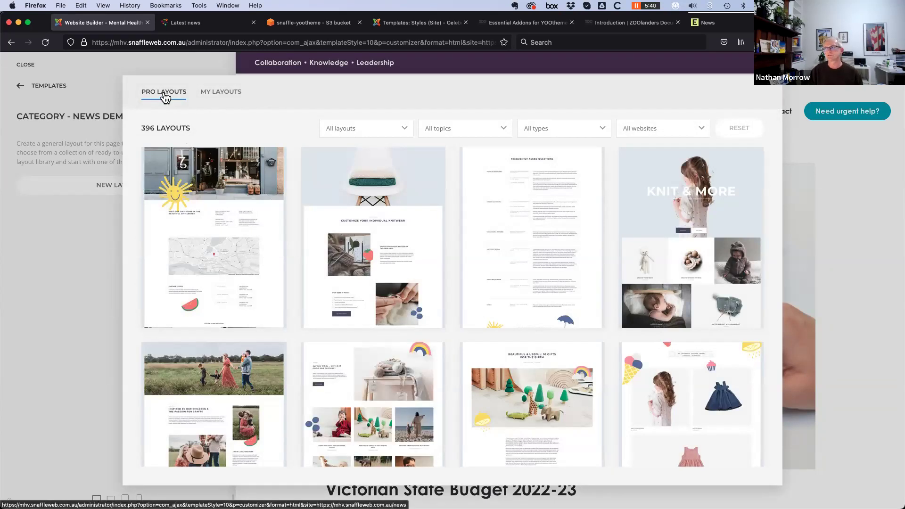
pyautogui.click(218, 97)
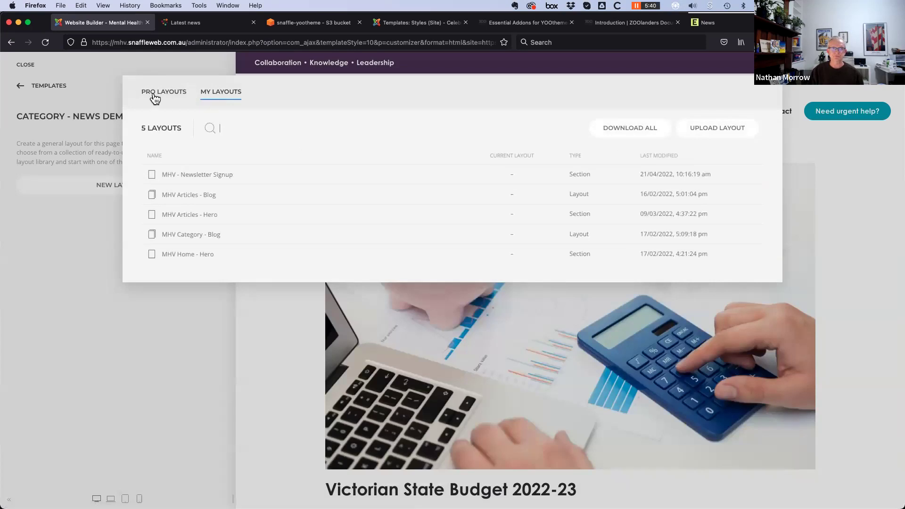
pyautogui.click(154, 95)
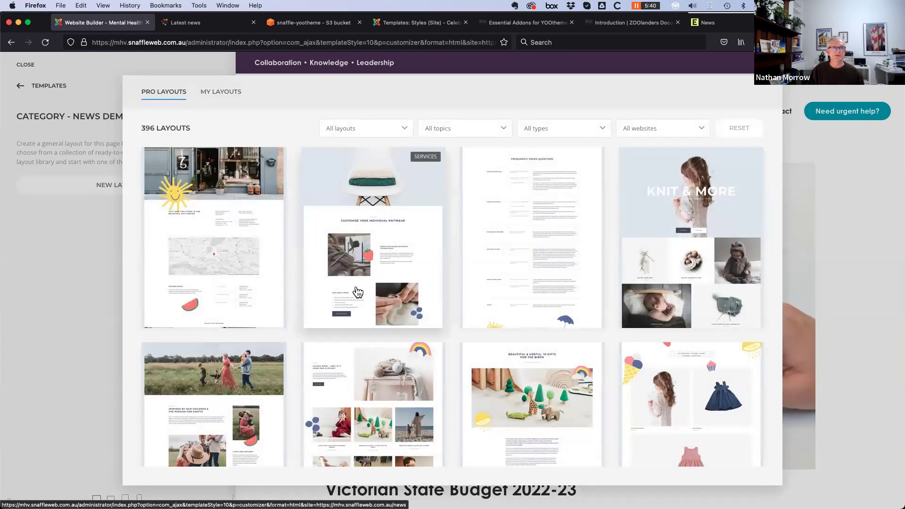
pyautogui.scroll(-10, 358, 292)
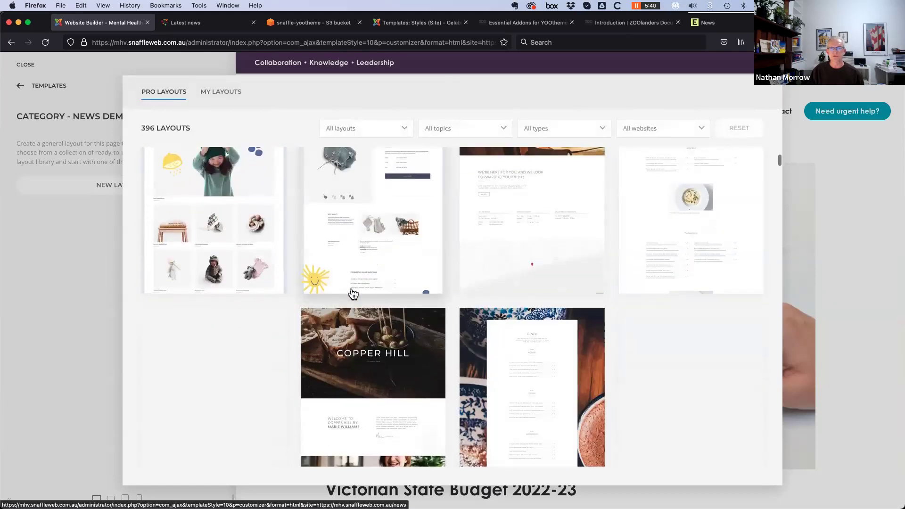
pyautogui.scroll(-10, 352, 293)
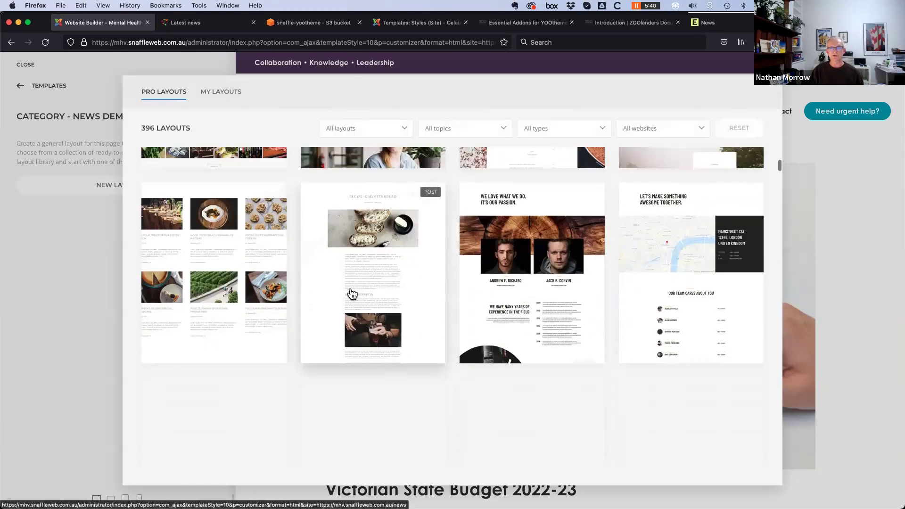
pyautogui.scroll(-5, 351, 293)
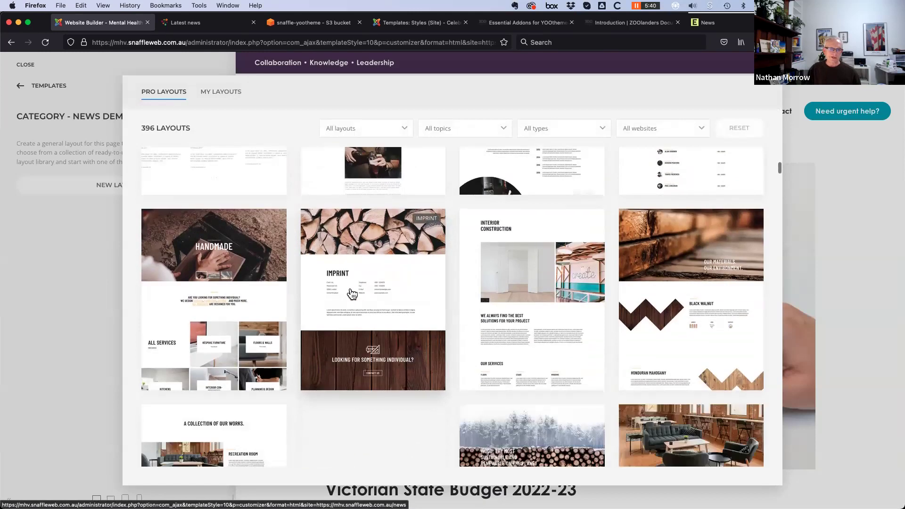
pyautogui.scroll(-2, 352, 292)
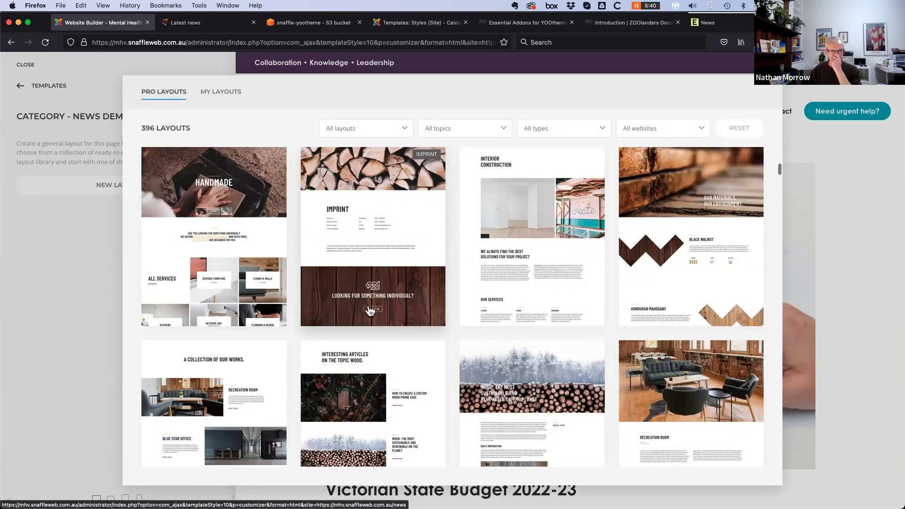
pyautogui.scroll(5, 396, 345)
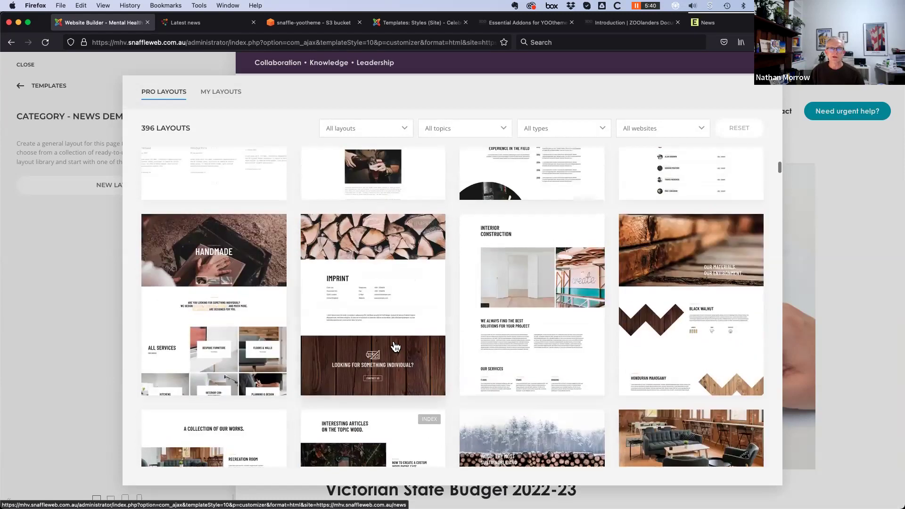
pyautogui.scroll(7, 396, 340)
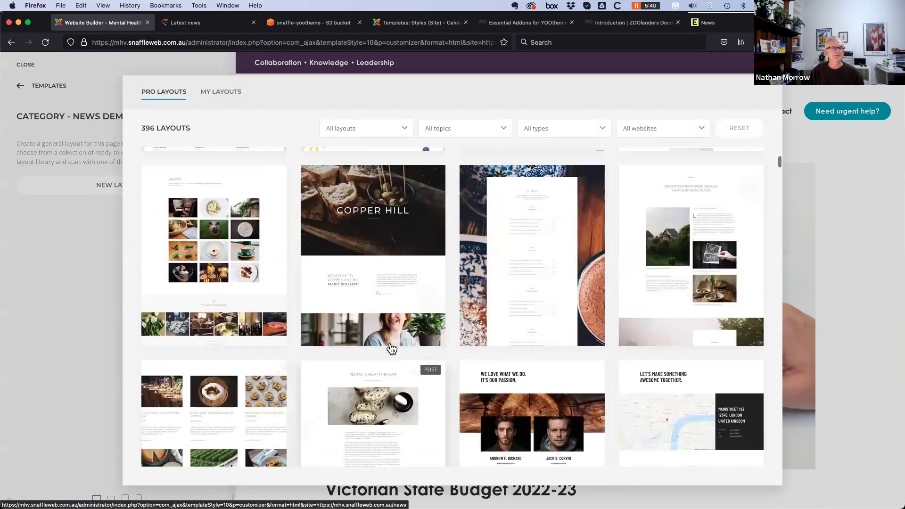
pyautogui.scroll(10, 400, 330)
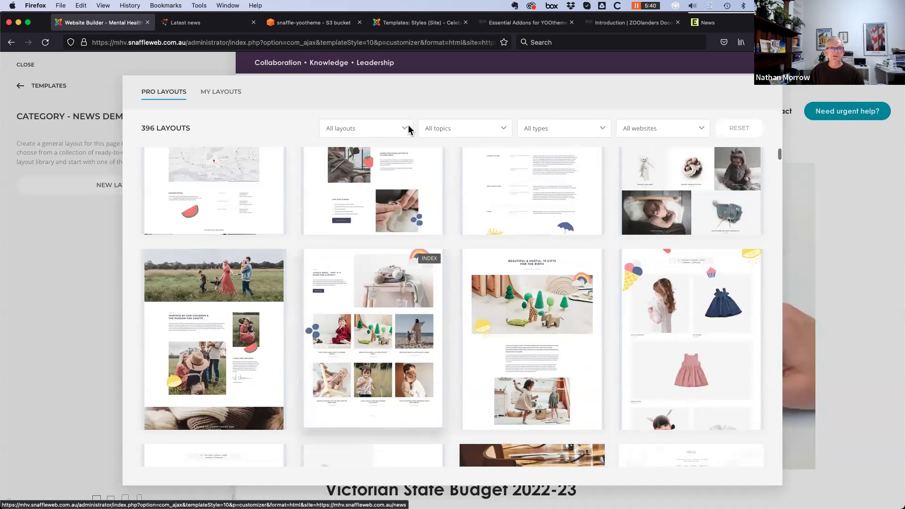
# Filter Pro Layouts to Index and load the Software & Technology / Company layout.
pyautogui.click(404, 129)
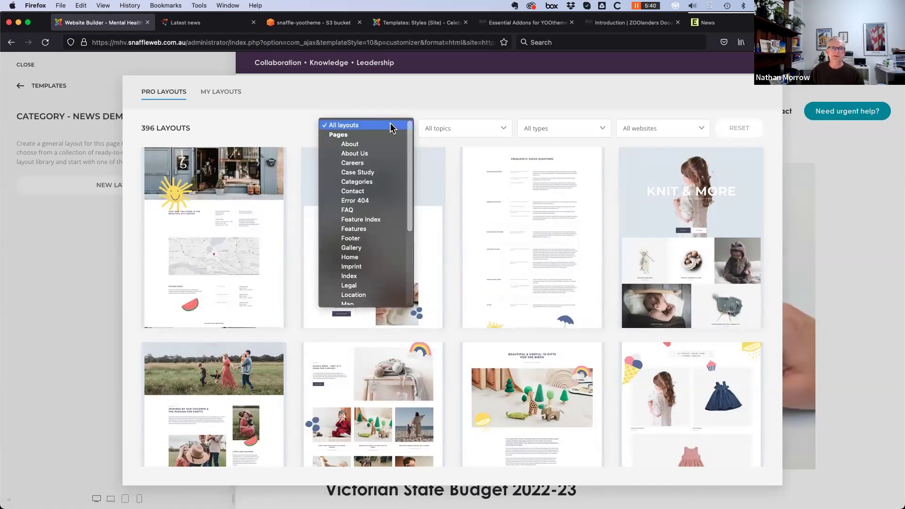
pyautogui.click(377, 277)
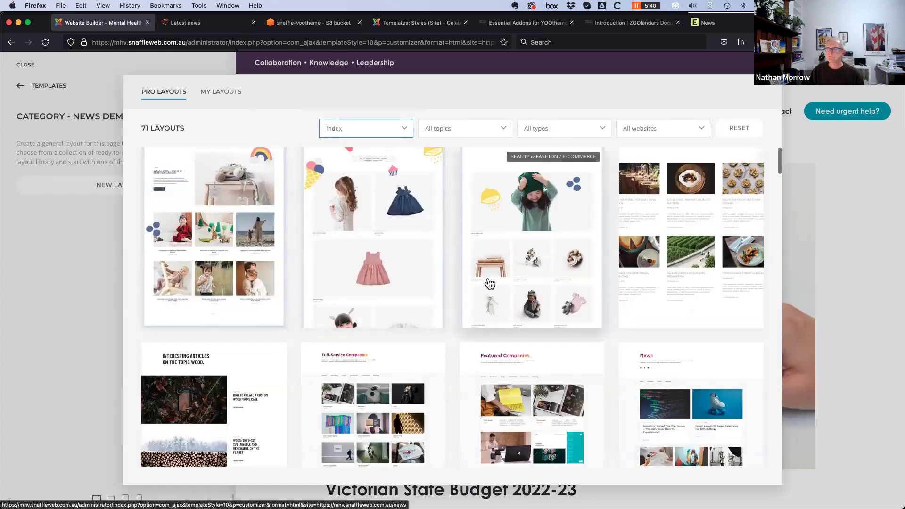
pyautogui.scroll(-5, 467, 311)
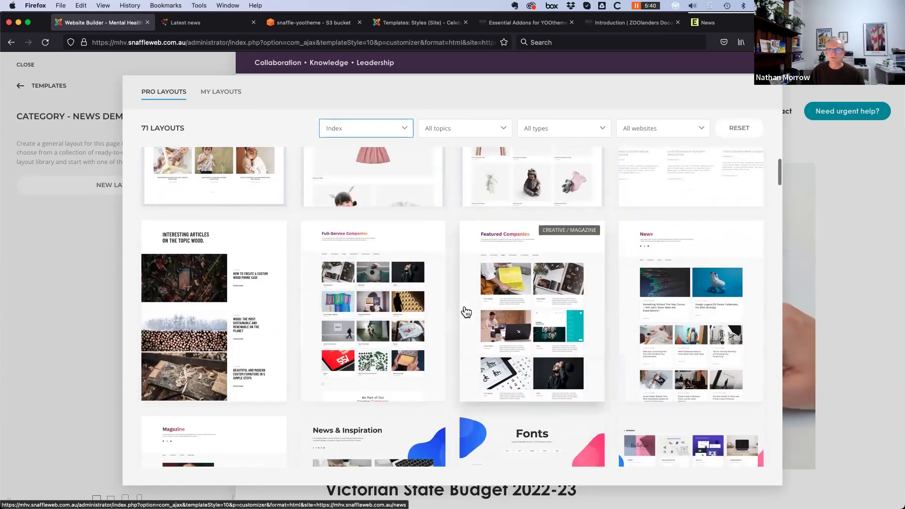
pyautogui.scroll(-2, 469, 313)
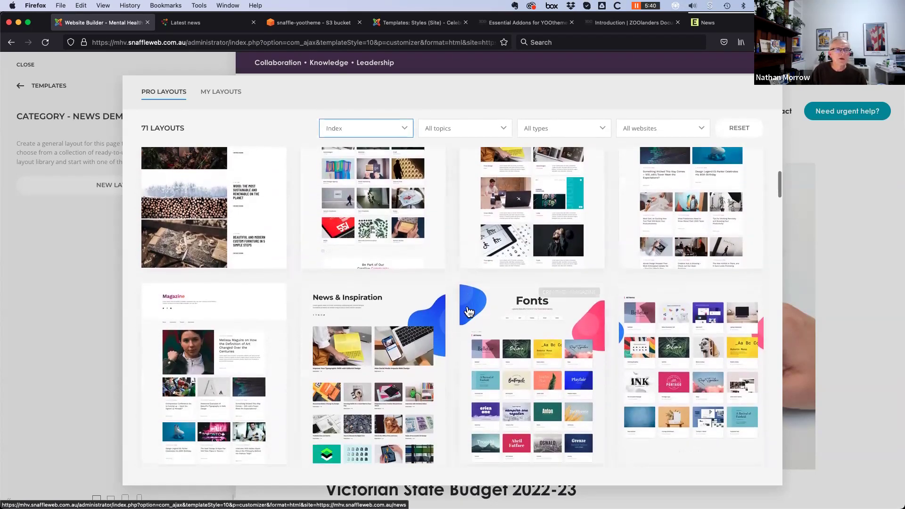
pyautogui.scroll(-5, 471, 315)
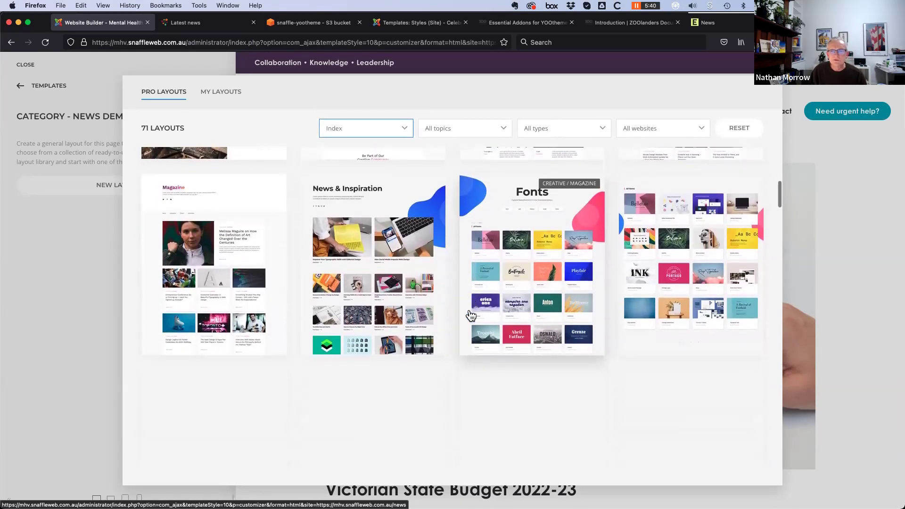
pyautogui.scroll(-5, 470, 315)
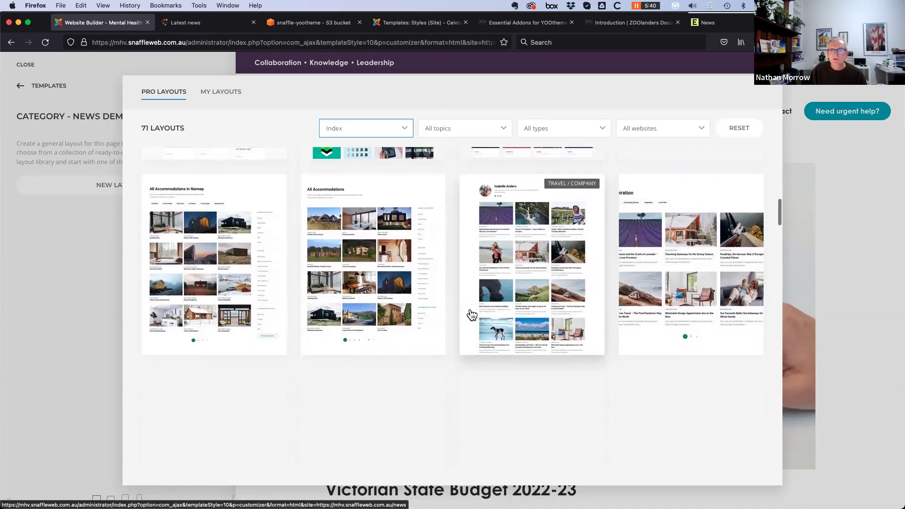
pyautogui.scroll(-1, 556, 216)
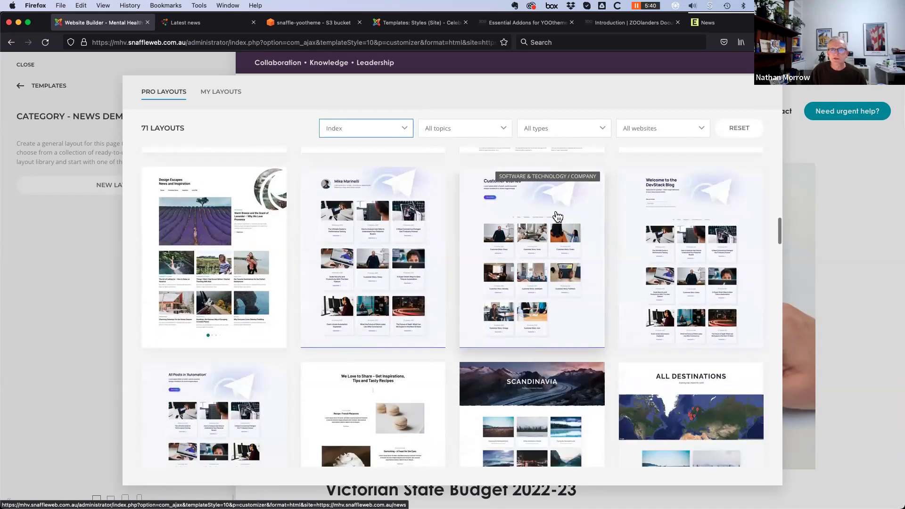
pyautogui.scroll(-2, 550, 443)
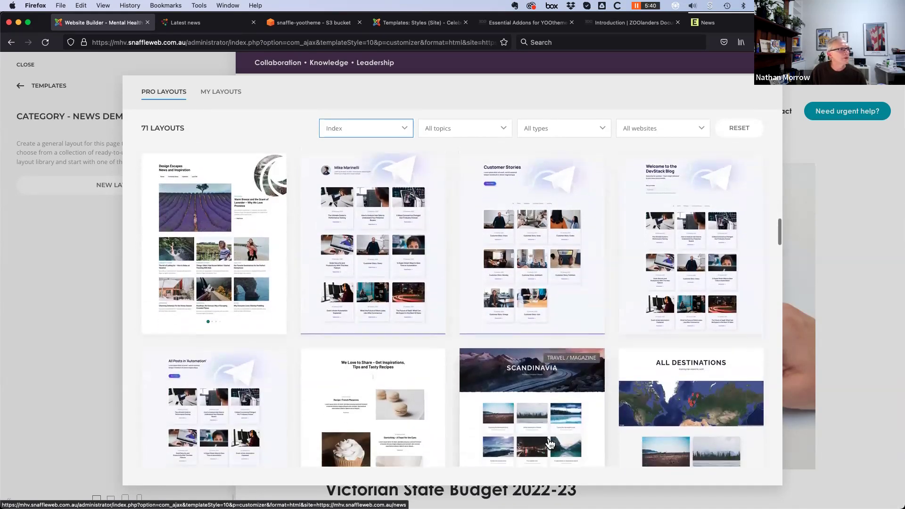
pyautogui.scroll(-6, 551, 443)
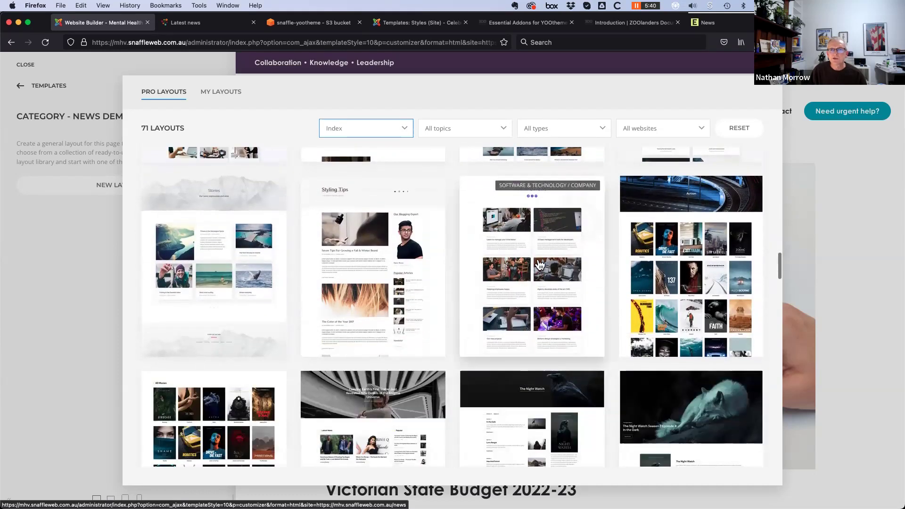
pyautogui.click(540, 264)
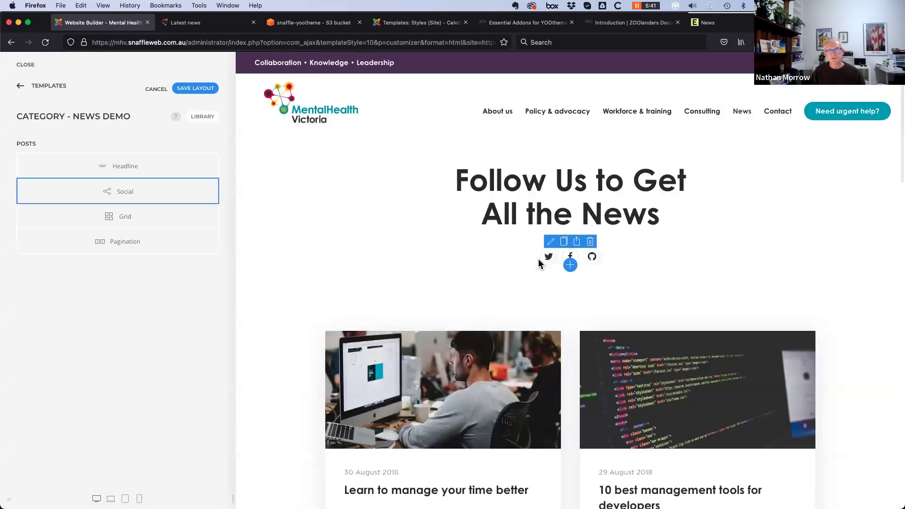
# Scroll through the loaded News layout to check its headline, social links, grid and pagination.
pyautogui.scroll(-5, 461, 356)
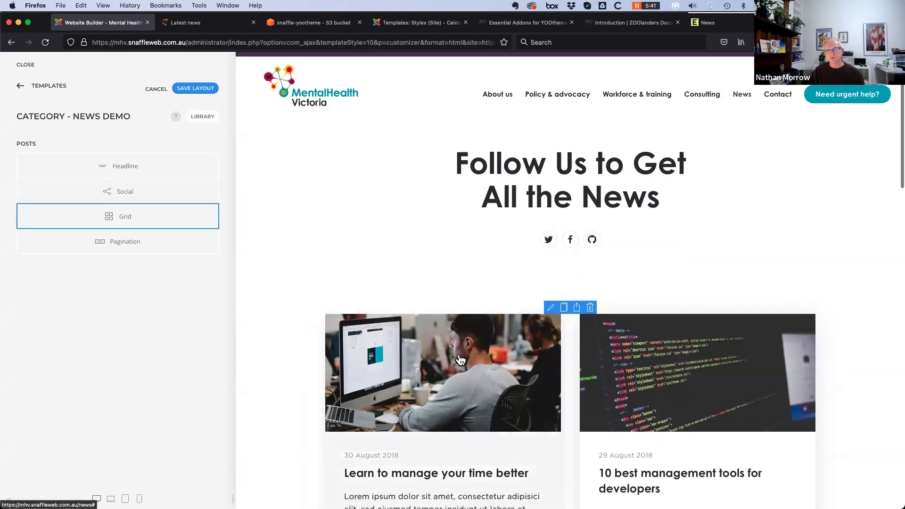
pyautogui.scroll(-3, 460, 362)
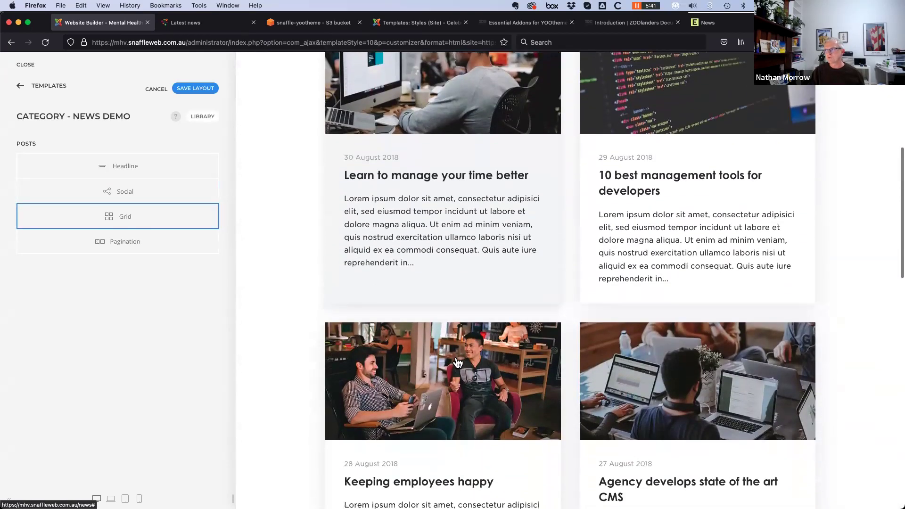
pyautogui.scroll(-4, 457, 366)
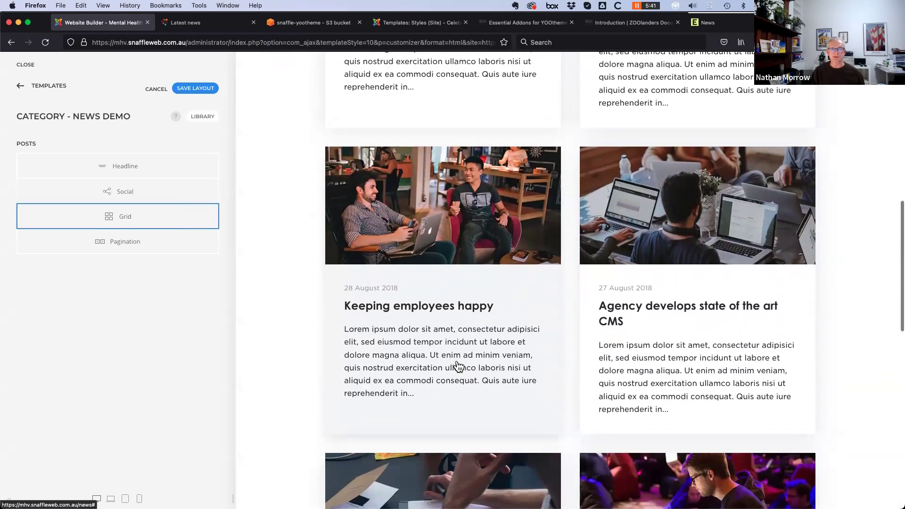
pyautogui.scroll(-4, 457, 368)
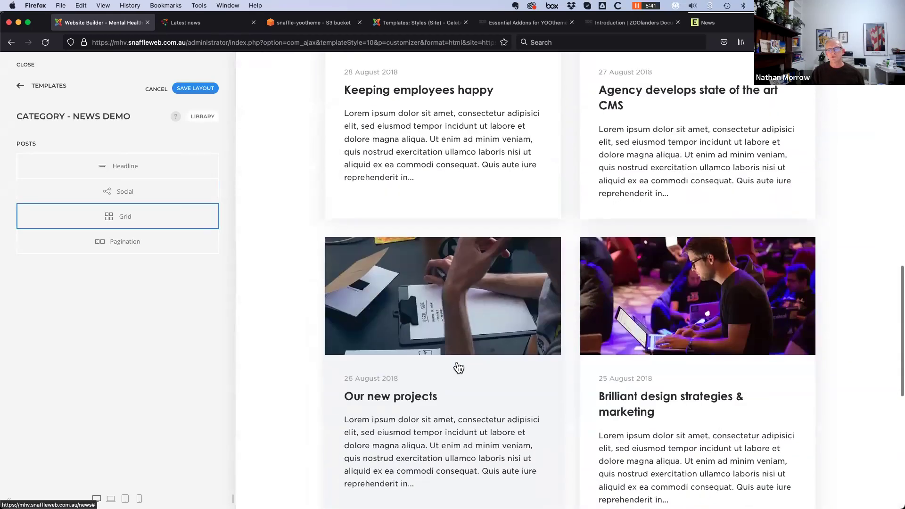
pyautogui.scroll(20, 456, 369)
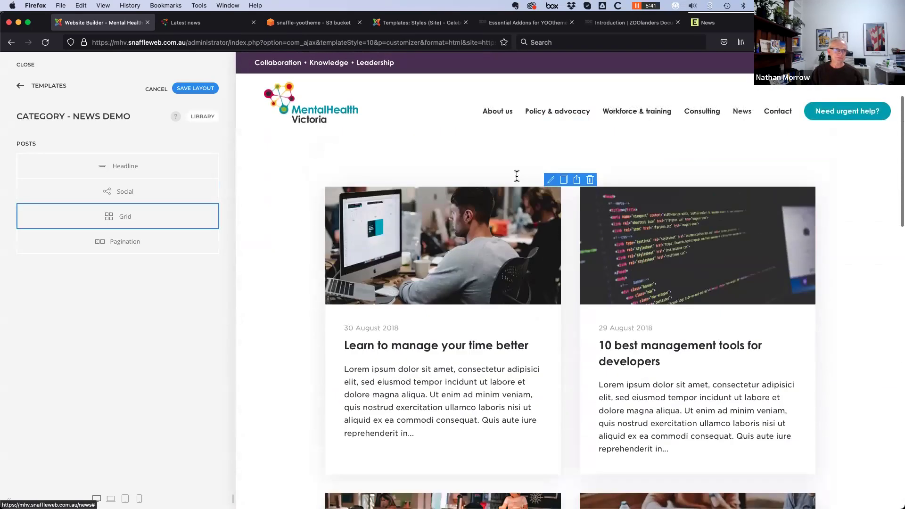
# Save the template layout and download its 7 media files into the media library.
pyautogui.click(196, 90)
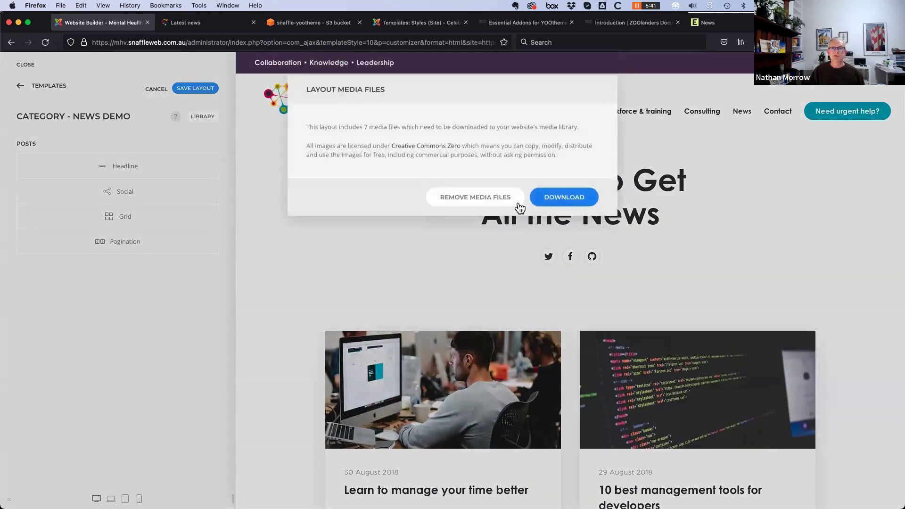
pyautogui.click(575, 197)
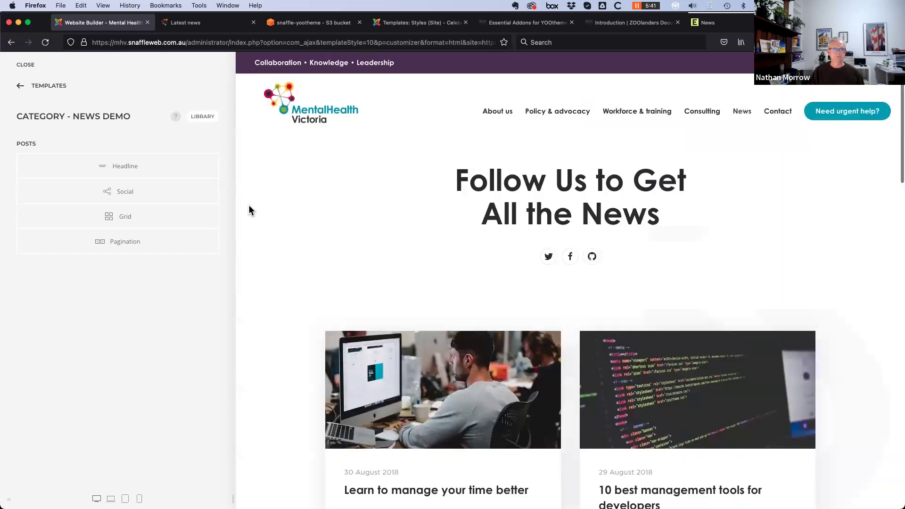
pyautogui.scroll(-3, 437, 431)
pyautogui.scroll(-2, 438, 431)
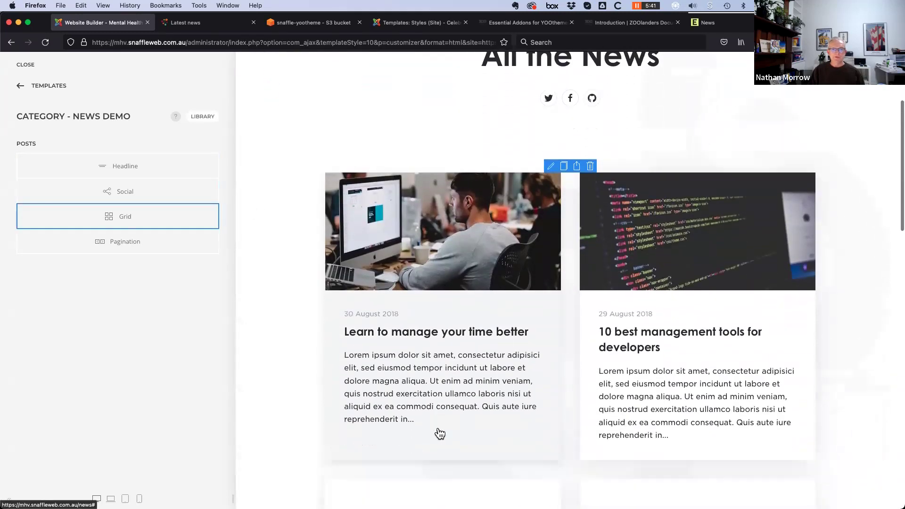
# Add a new empty item to the Grid element and open it in the Item editor.
pyautogui.click(151, 220)
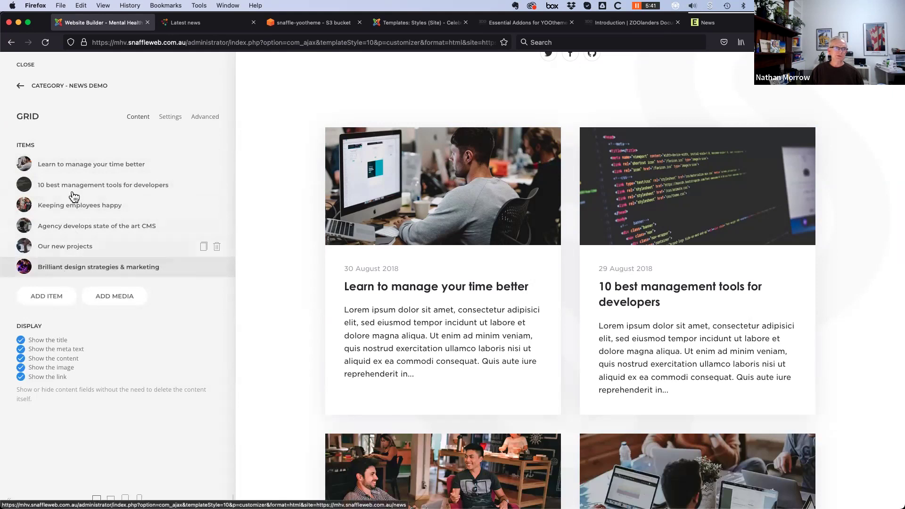
pyautogui.click(47, 296)
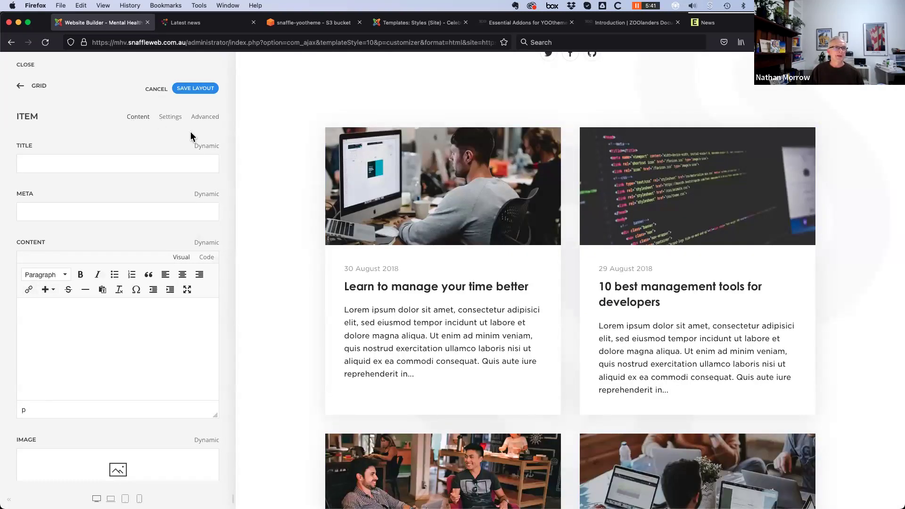
pyautogui.scroll(-2, 115, 218)
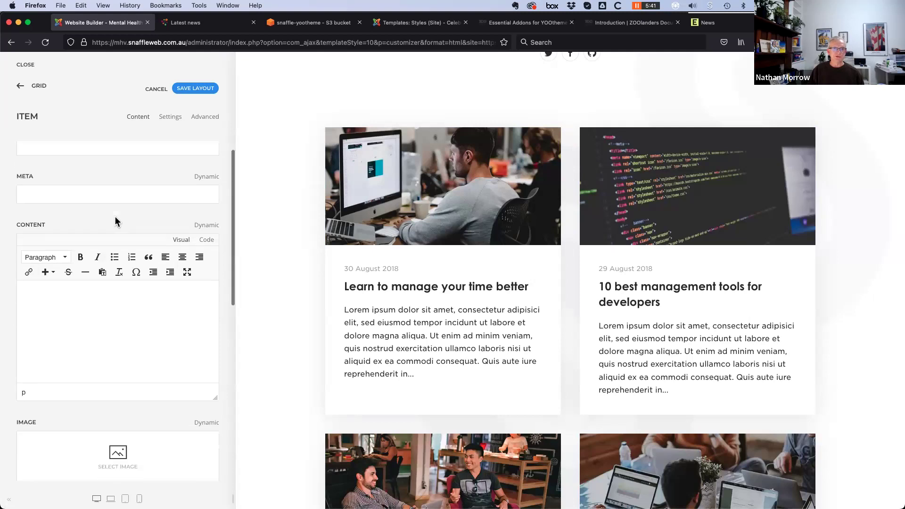
pyautogui.scroll(2, 26, 142)
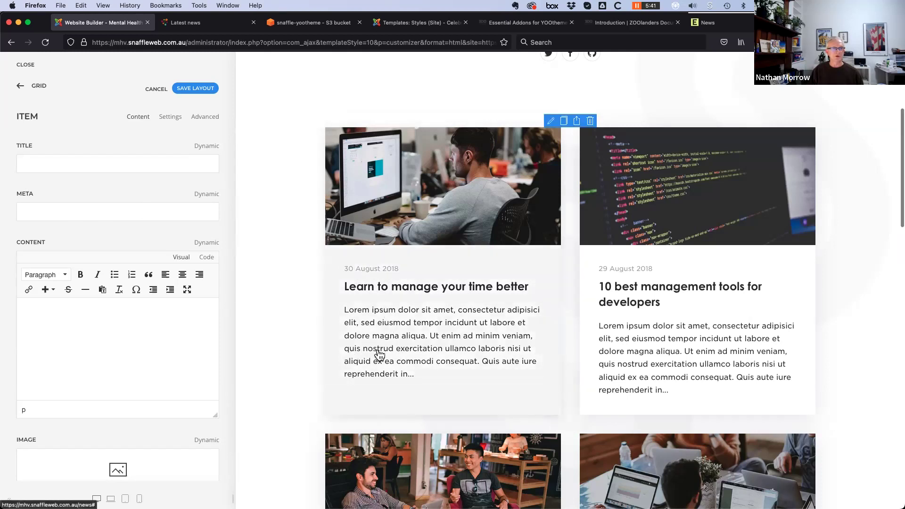
pyautogui.scroll(-3, 390, 354)
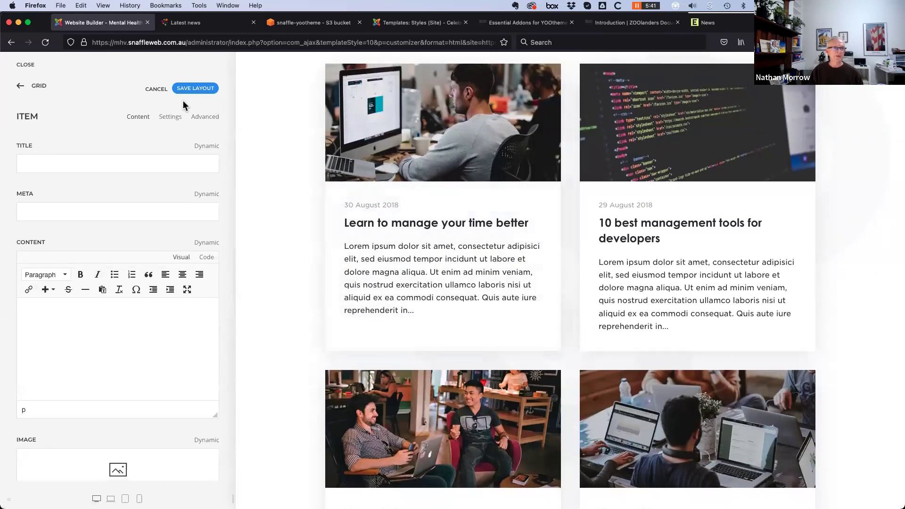
# Set the grid item's Dynamic Content source to Page > Articles in its Advanced settings.
pyautogui.click(207, 118)
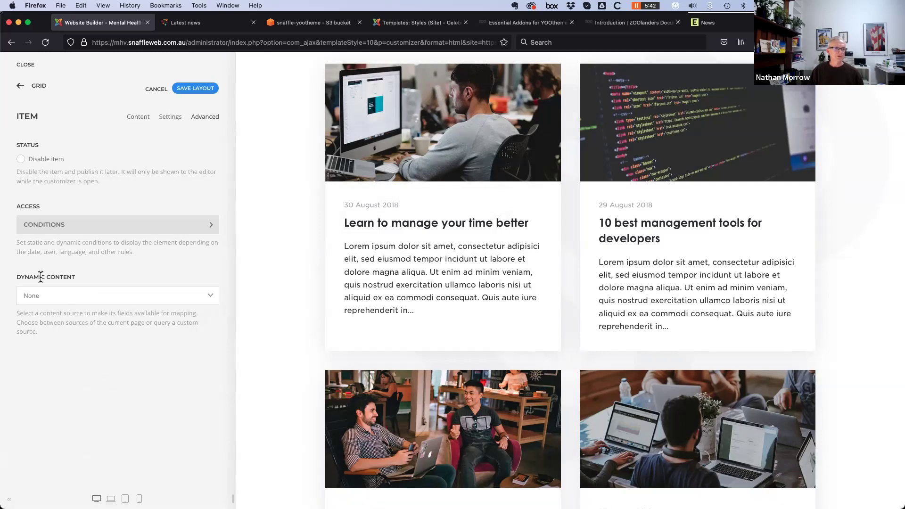
pyautogui.click(121, 298)
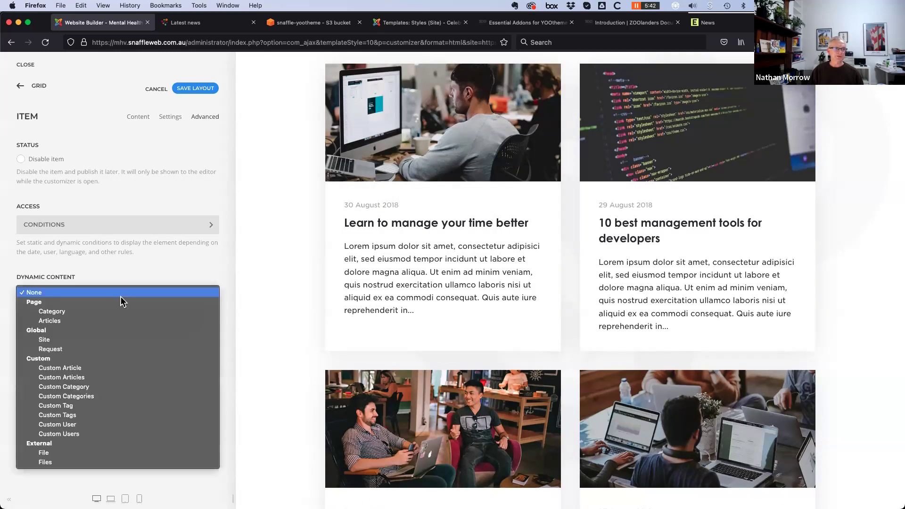
pyautogui.click(95, 321)
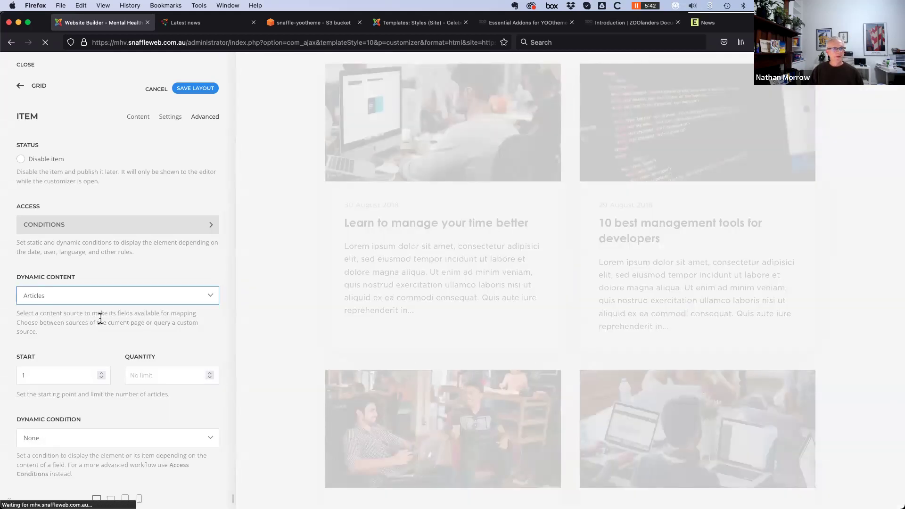
pyautogui.scroll(-1, 44, 401)
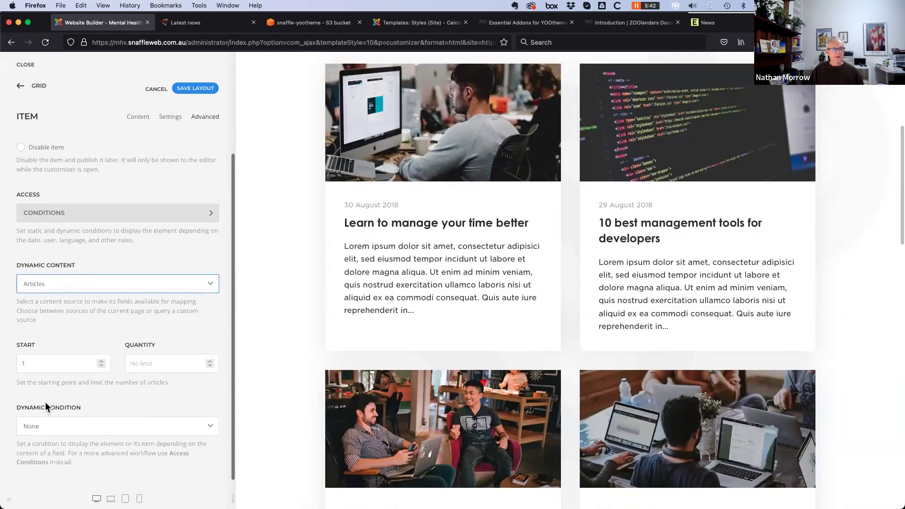
pyautogui.scroll(-3, 402, 439)
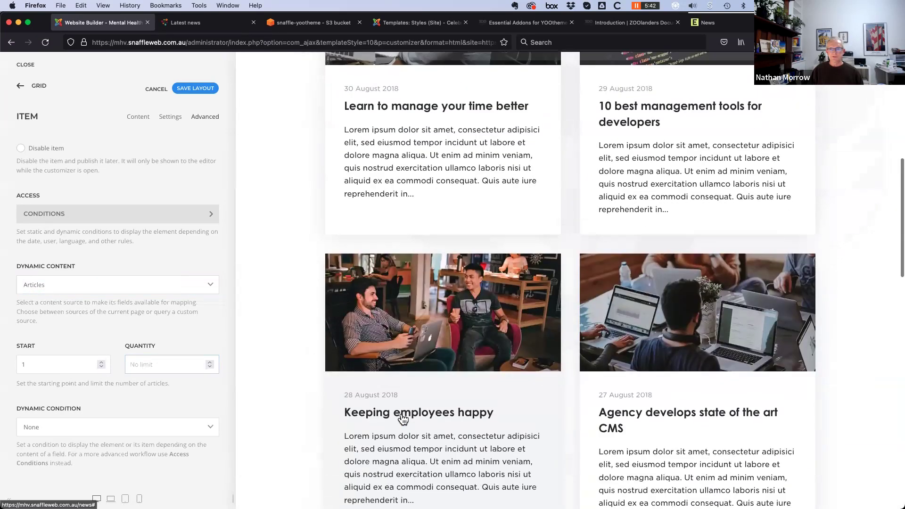
pyautogui.scroll(8, 384, 423)
pyautogui.scroll(-15, 384, 423)
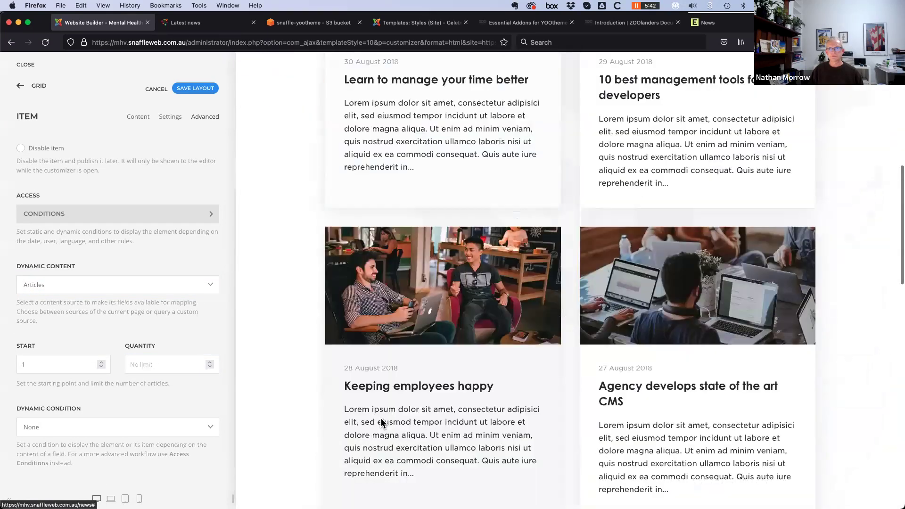
pyautogui.scroll(10, 378, 419)
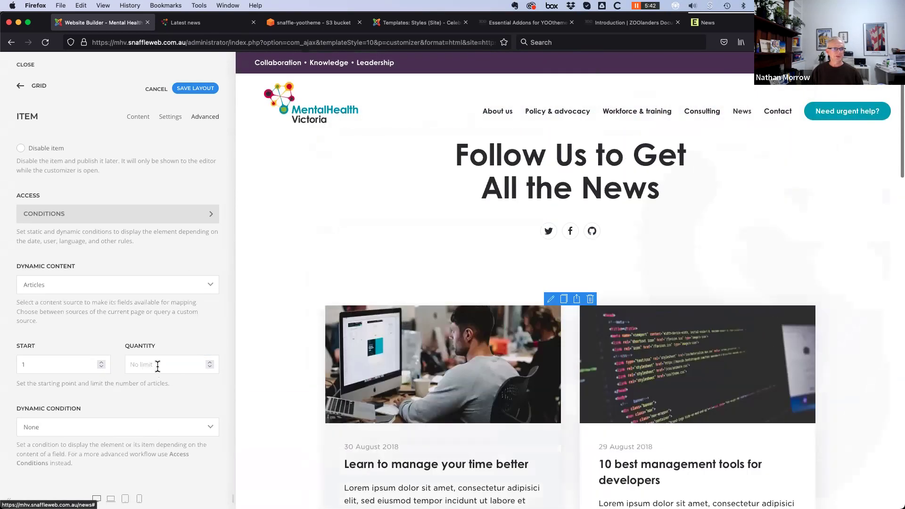
# Set the Articles source Quantity to 6, keeping Start at 1, and return to the Content fields.
pyautogui.click(165, 364)
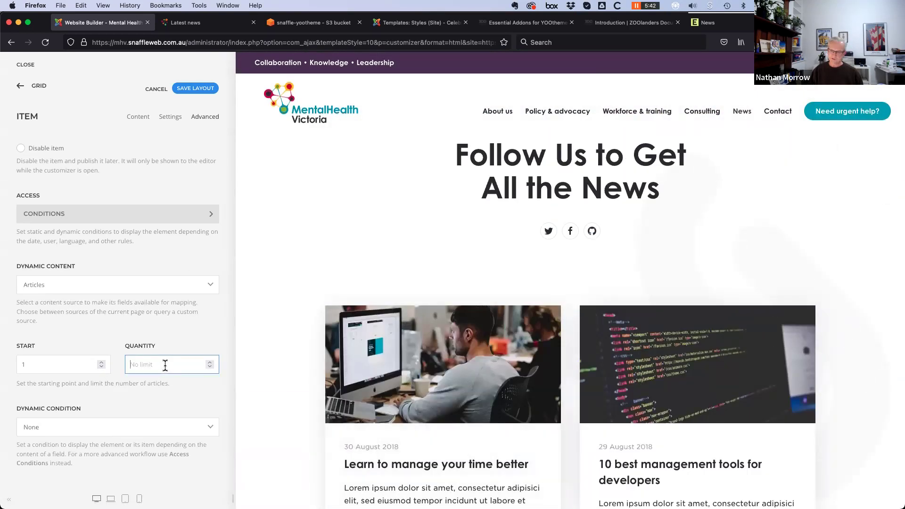
pyautogui.write('6')
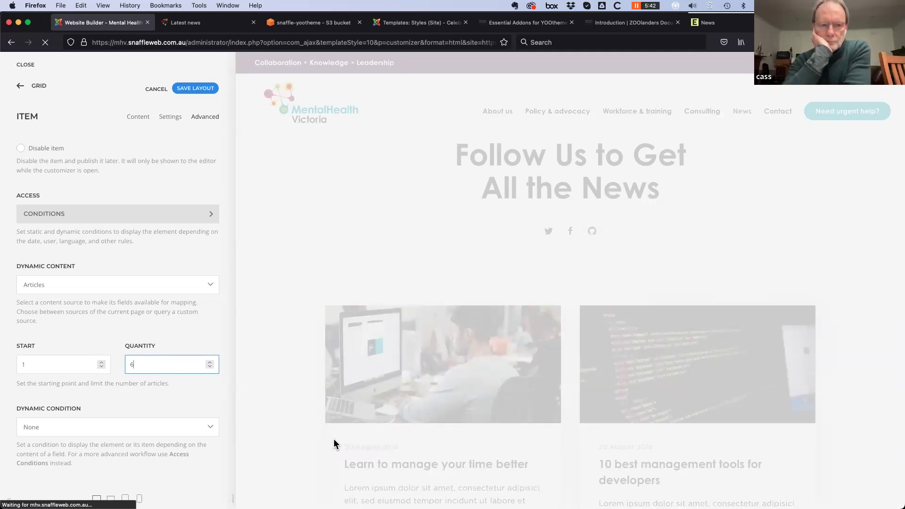
pyautogui.scroll(-15, 295, 430)
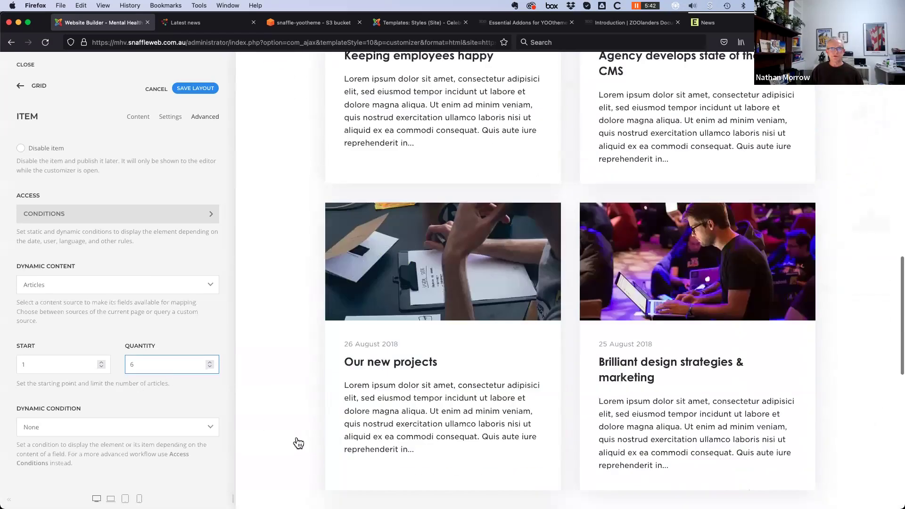
pyautogui.scroll(-5, 330, 391)
pyautogui.scroll(3, 372, 321)
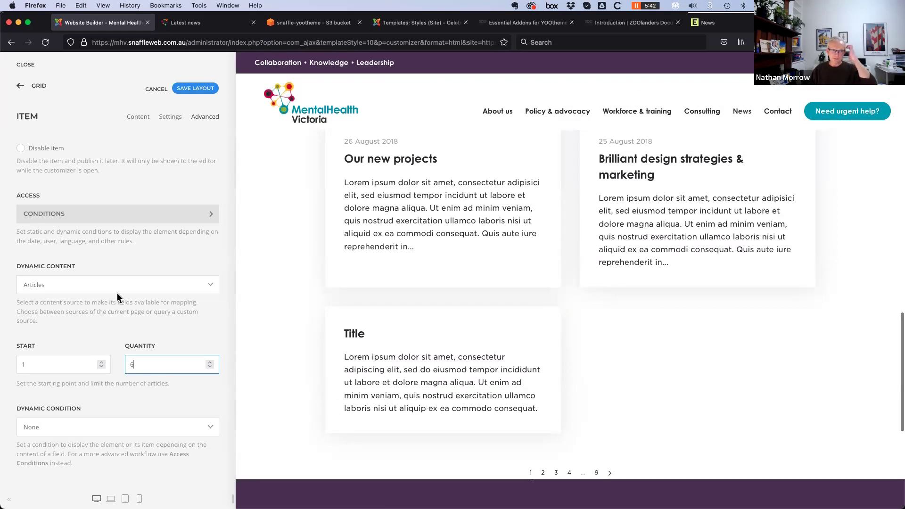
pyautogui.click(93, 114)
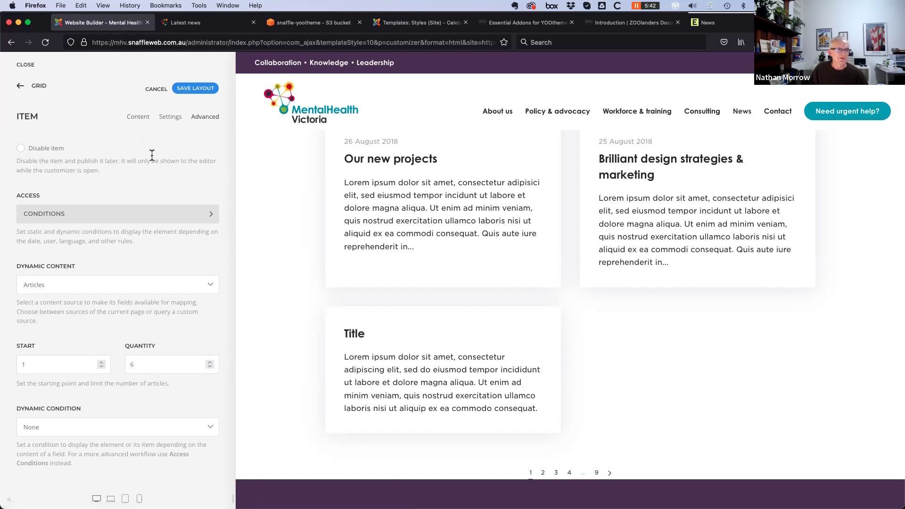
pyautogui.click(138, 117)
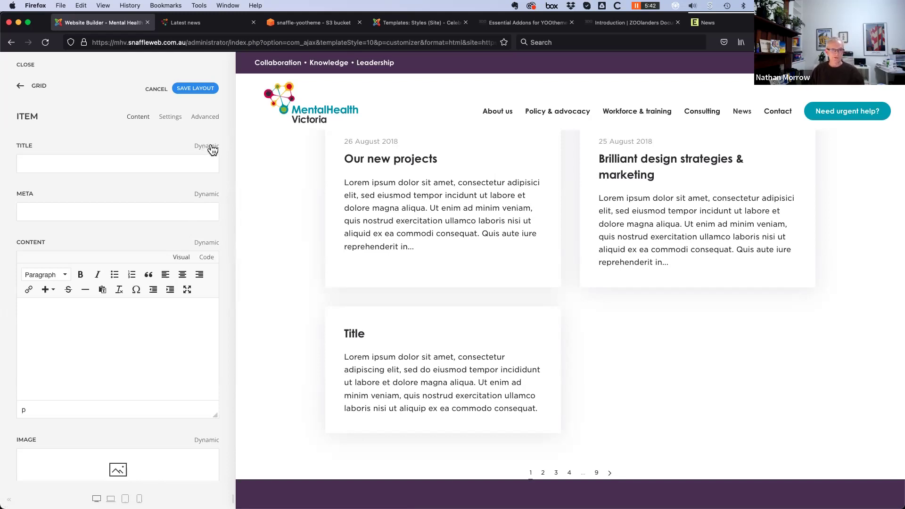
# Bind the grid item's Title field dynamically to Article > Title.
pyautogui.click(212, 149)
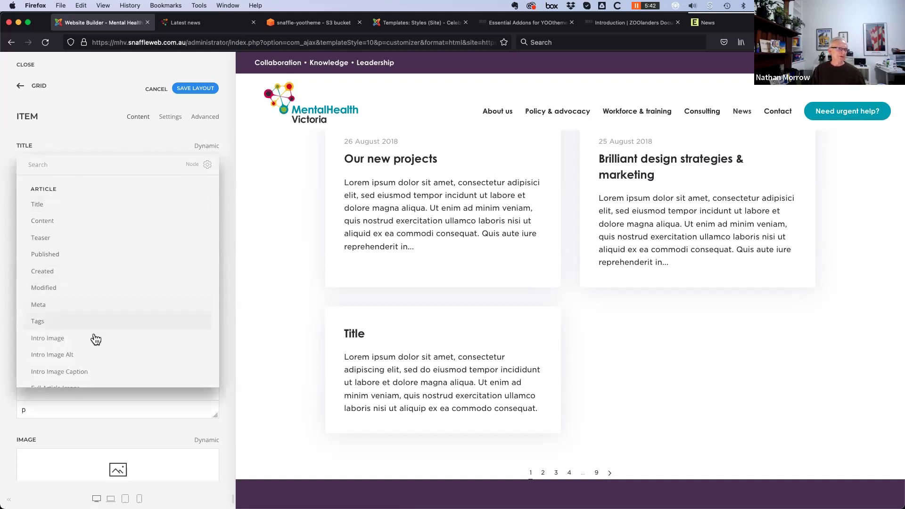
pyautogui.scroll(-3, 87, 339)
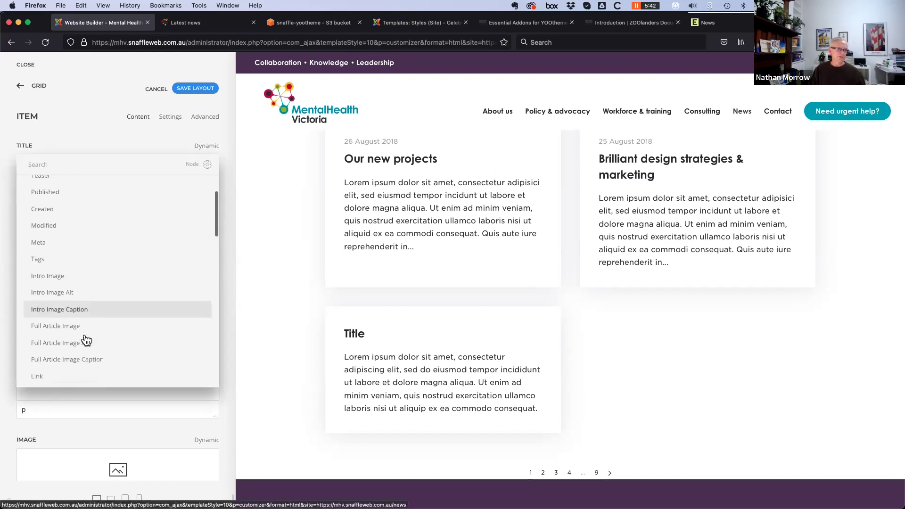
pyautogui.scroll(-8, 87, 339)
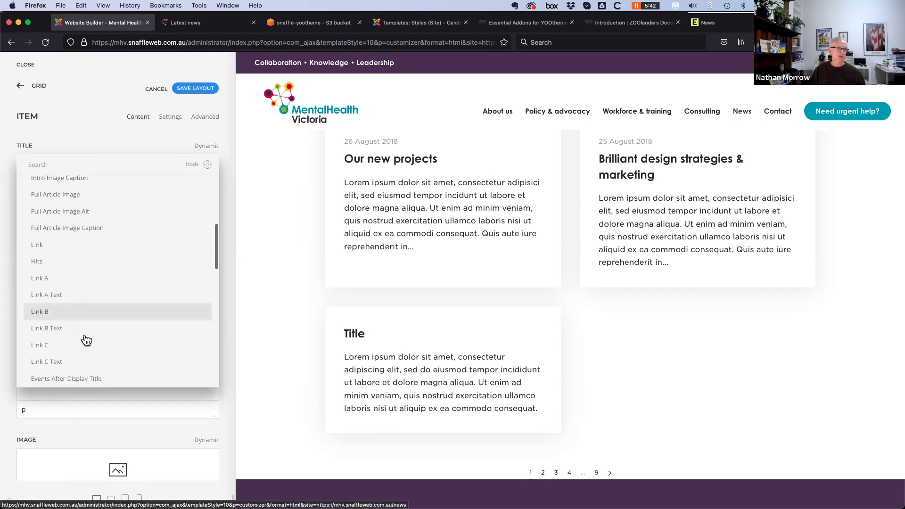
pyautogui.scroll(-8, 86, 339)
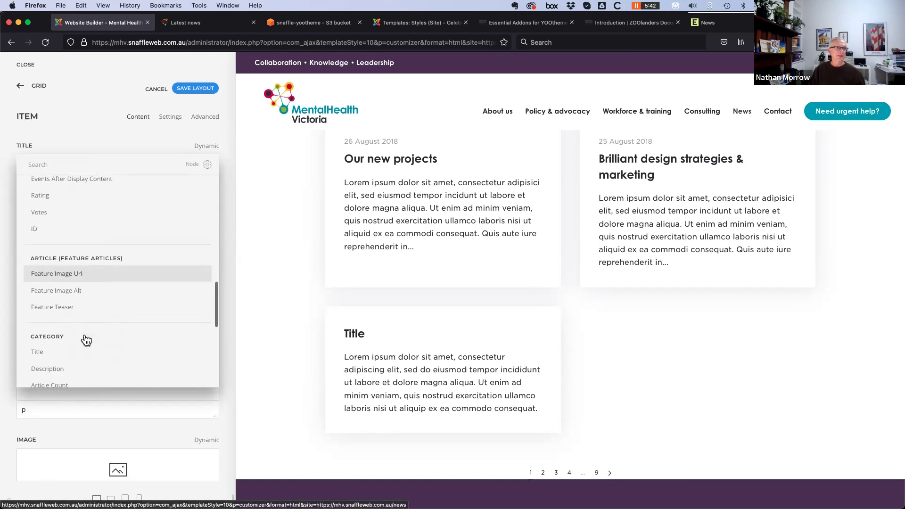
pyautogui.scroll(3, 87, 339)
pyautogui.scroll(-3, 87, 339)
pyautogui.scroll(6, 86, 339)
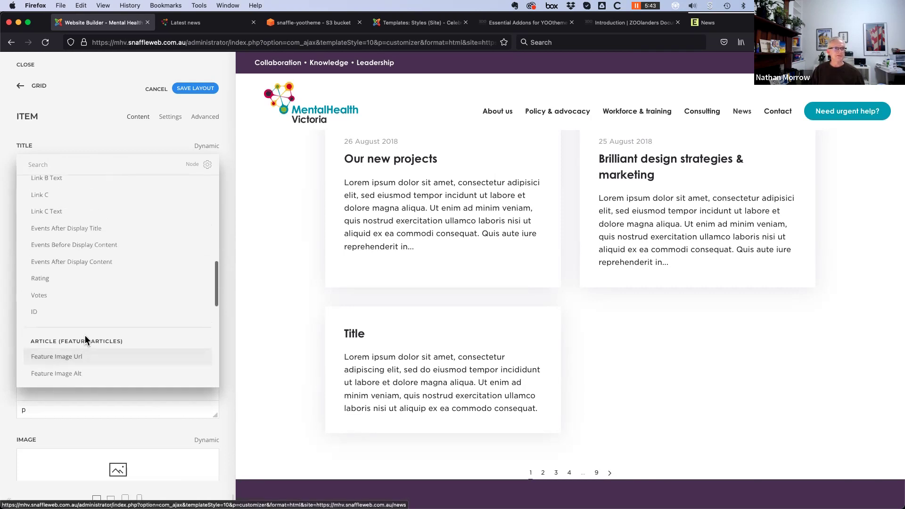
pyautogui.scroll(-13, 86, 339)
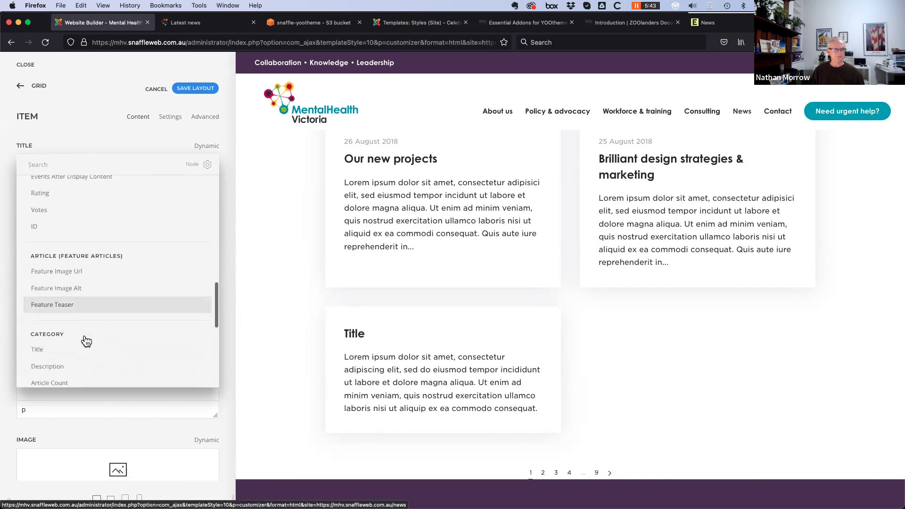
pyautogui.scroll(-3, 86, 340)
pyautogui.scroll(15, 95, 315)
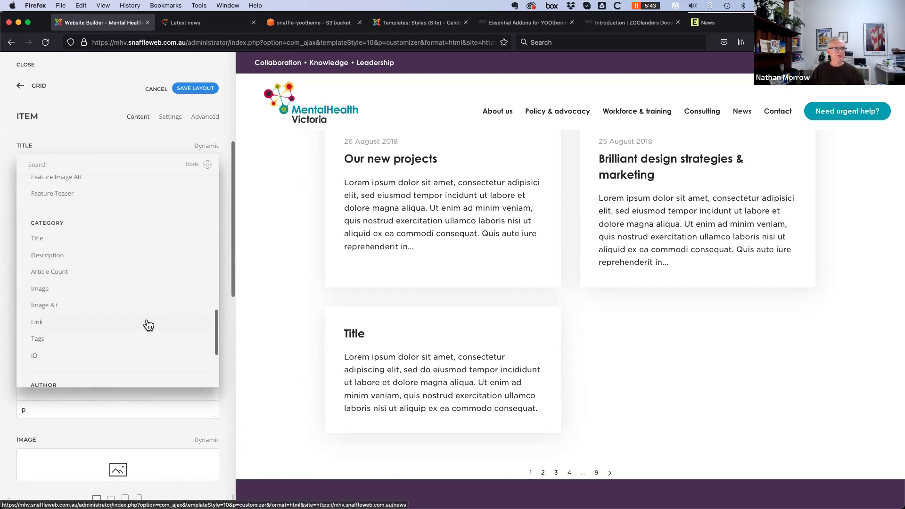
pyautogui.scroll(-10, 117, 338)
pyautogui.scroll(-5, 117, 336)
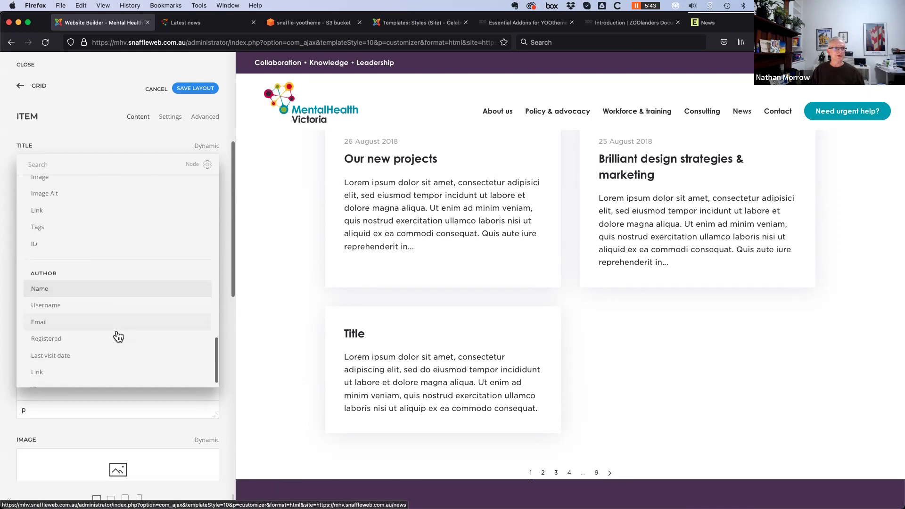
pyautogui.scroll(15, 113, 313)
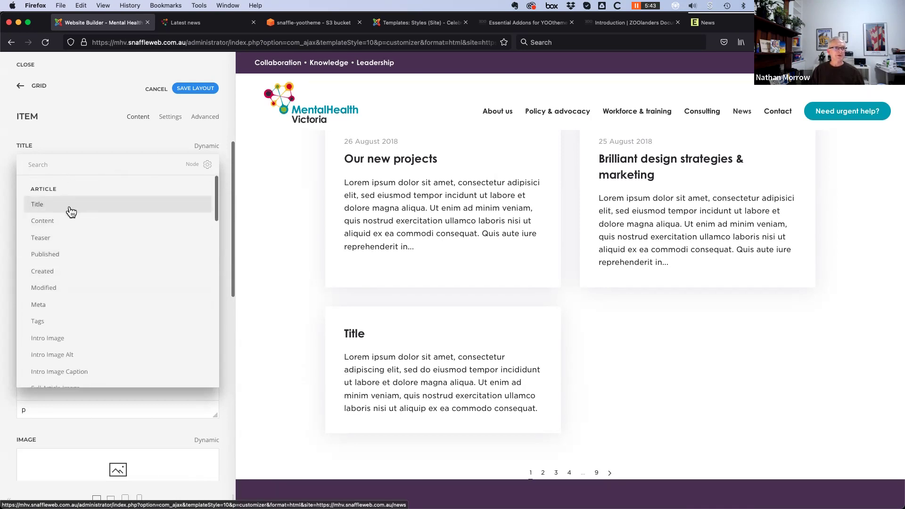
pyautogui.click(71, 208)
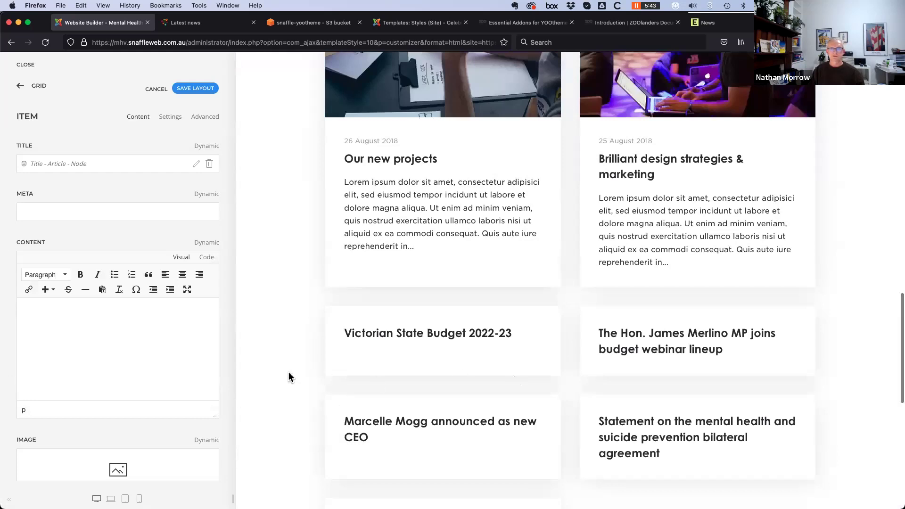
pyautogui.scroll(-5, 290, 373)
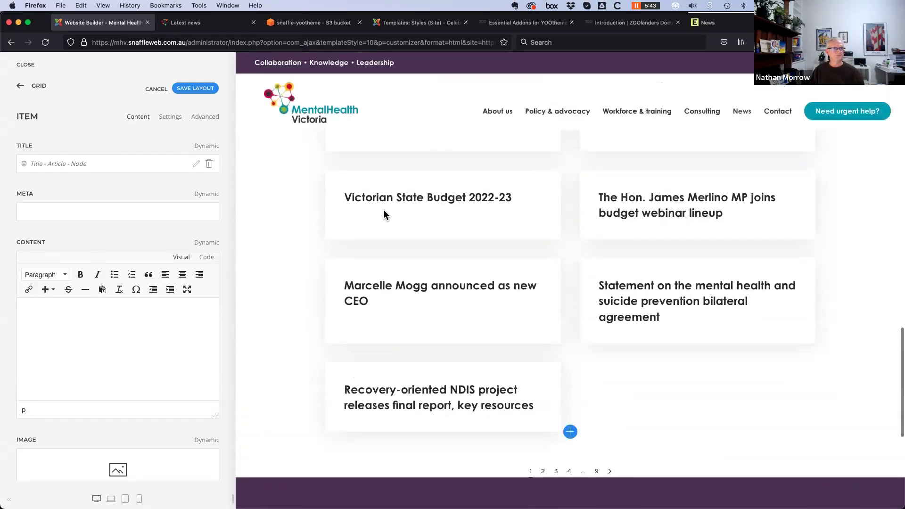
pyautogui.scroll(3, 349, 372)
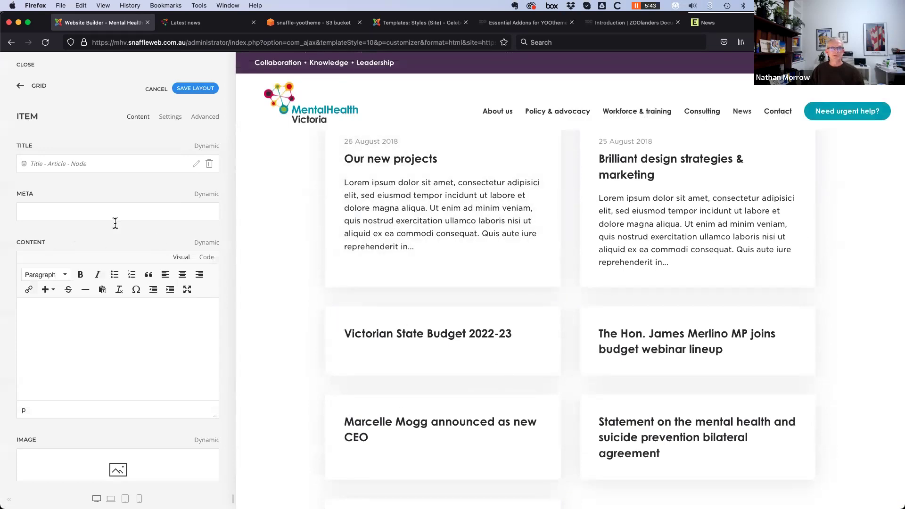
# Set the item's Meta field dynamically to each article's Published date.
pyautogui.click(206, 196)
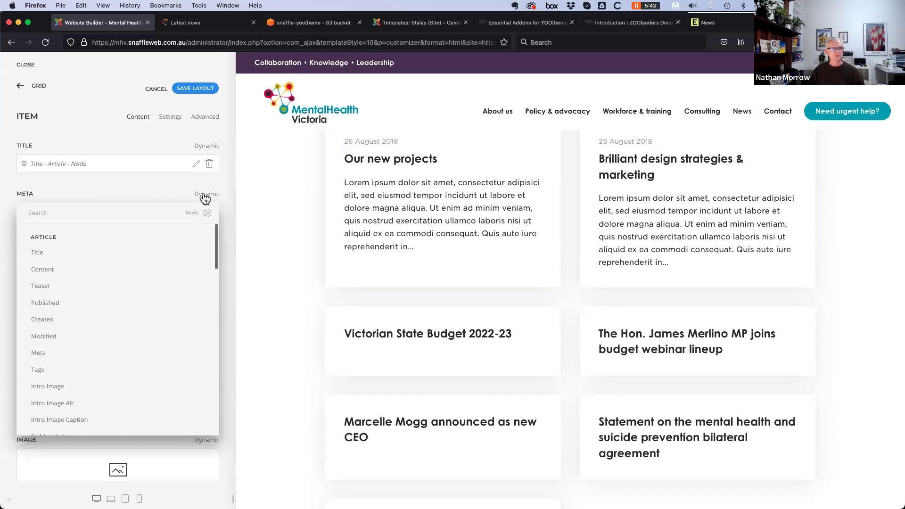
pyautogui.click(62, 303)
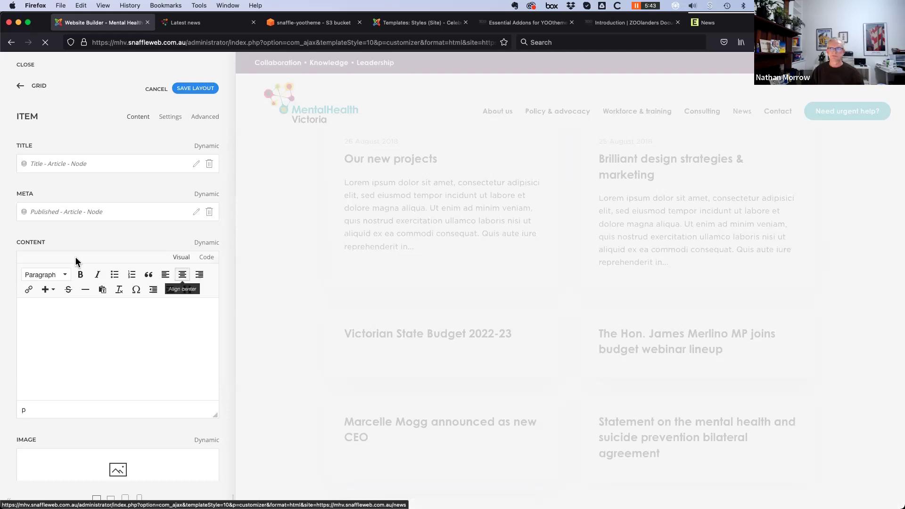
pyautogui.scroll(-3, 162, 248)
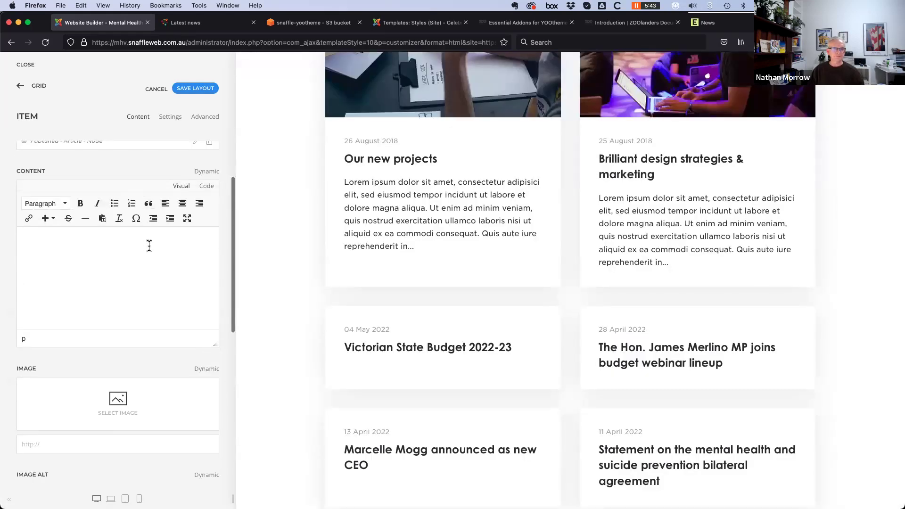
# Set the item's Content field dynamically to each article's Teaser.
pyautogui.click(207, 172)
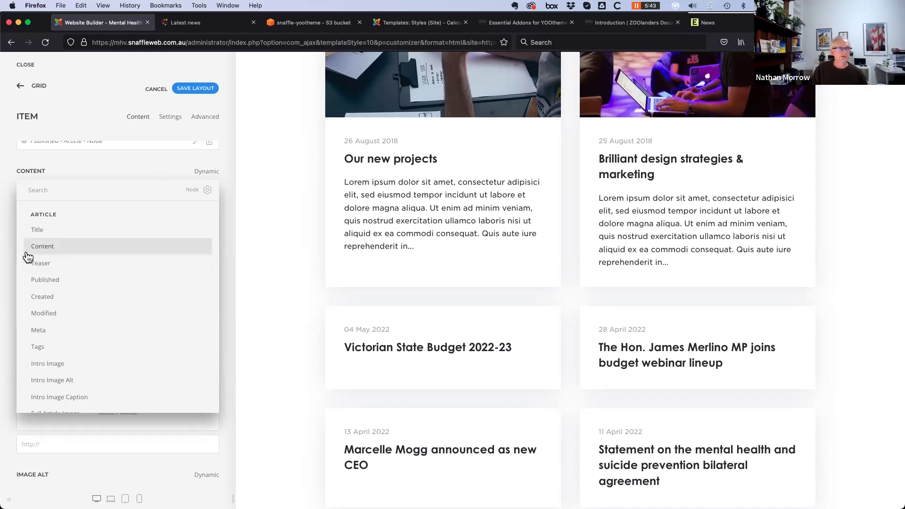
pyautogui.click(50, 265)
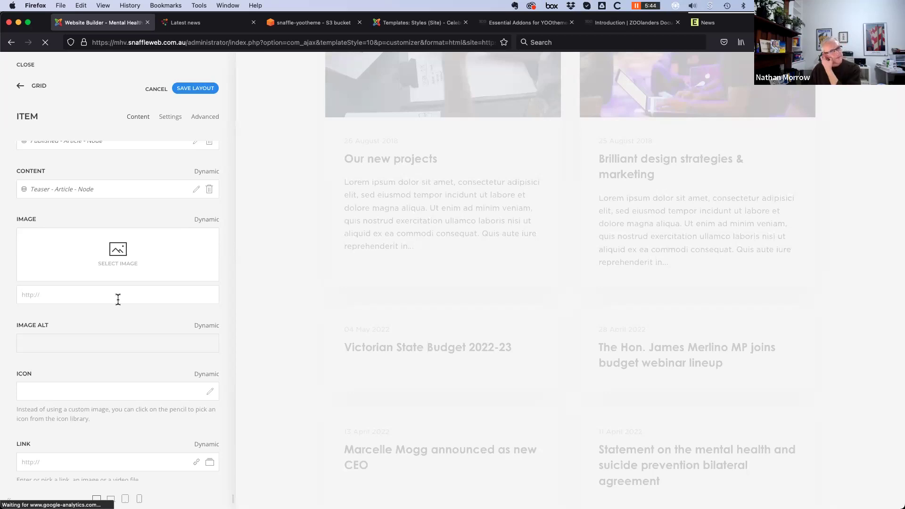
pyautogui.scroll(3, 117, 299)
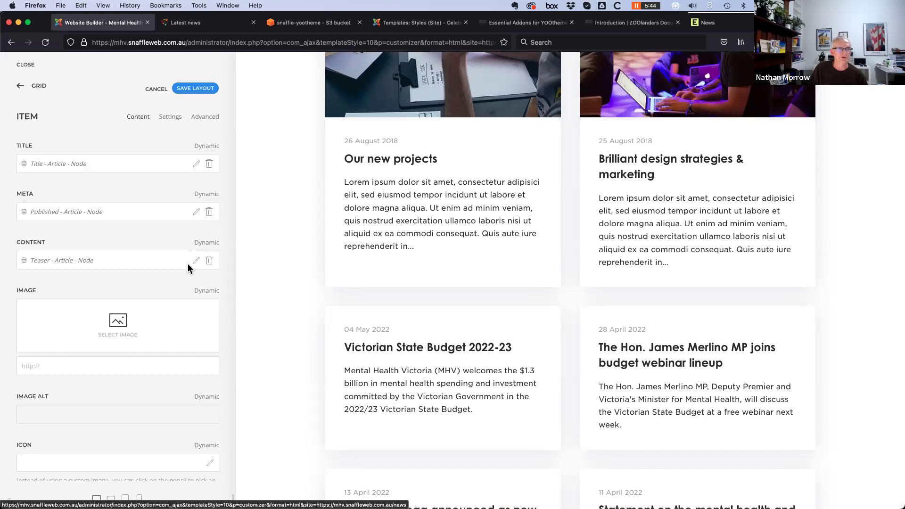
# In the Teaser filter options, try a Content Length of 100, then clear it to empty.
pyautogui.click(196, 260)
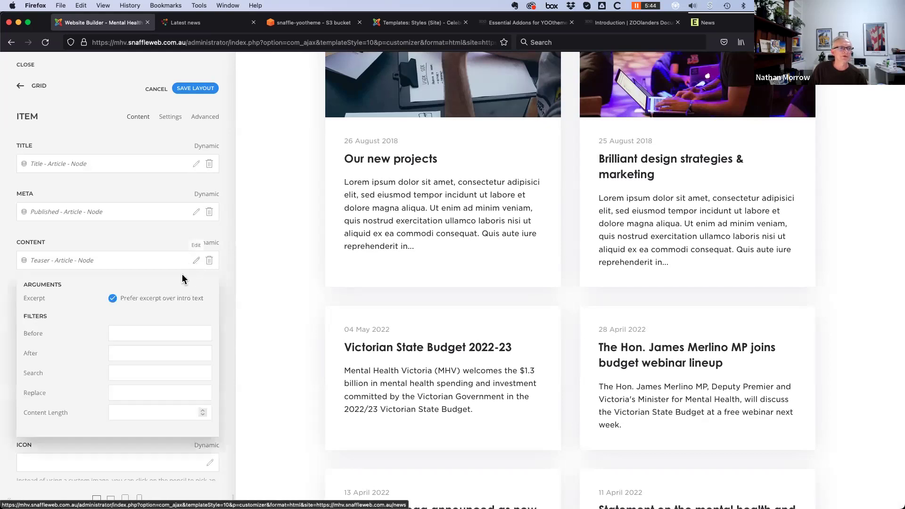
pyautogui.scroll(-2, 141, 301)
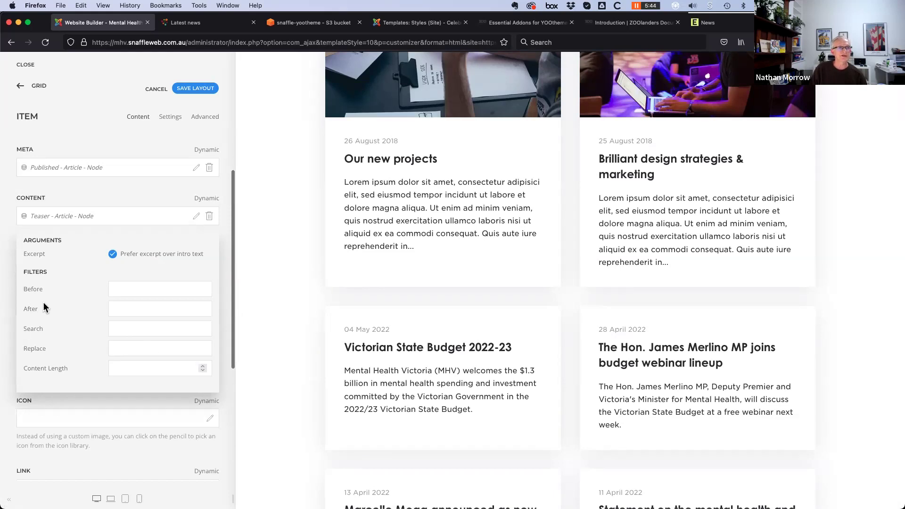
pyautogui.moveTo(36, 255)
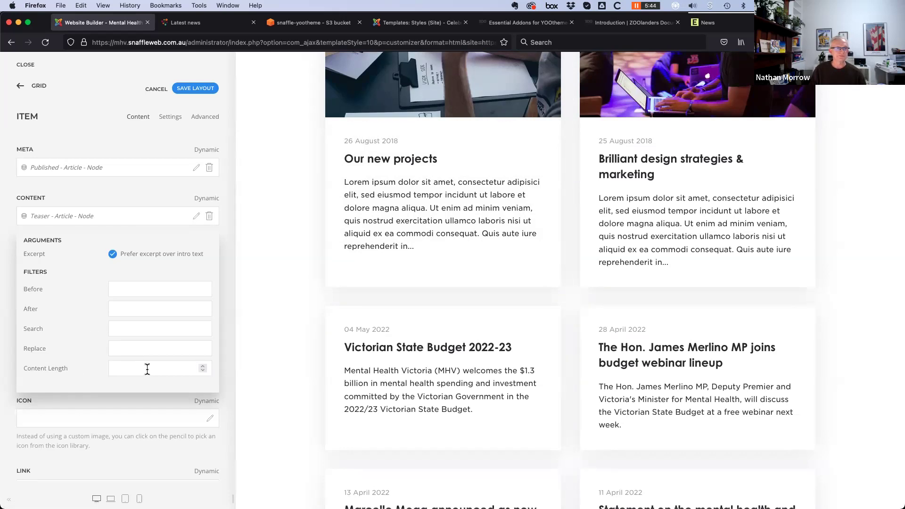
pyautogui.write('00')
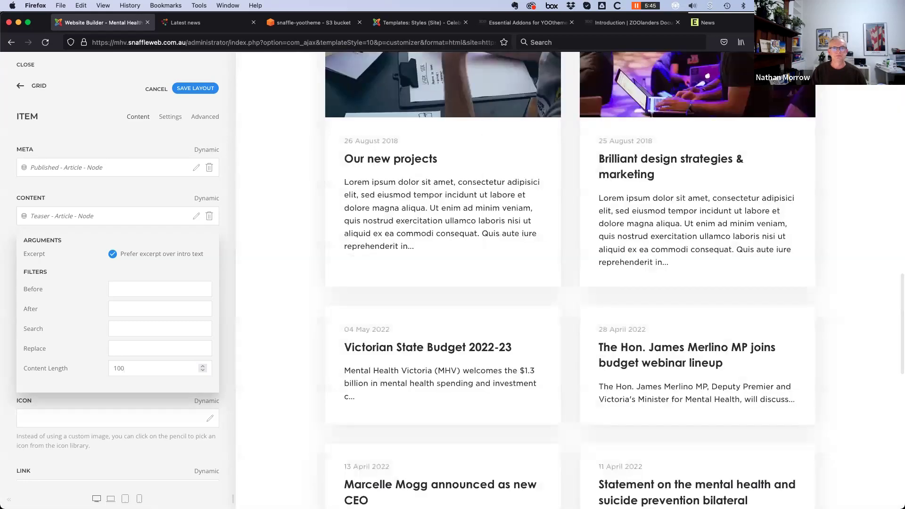
pyautogui.scroll(-3, 546, 406)
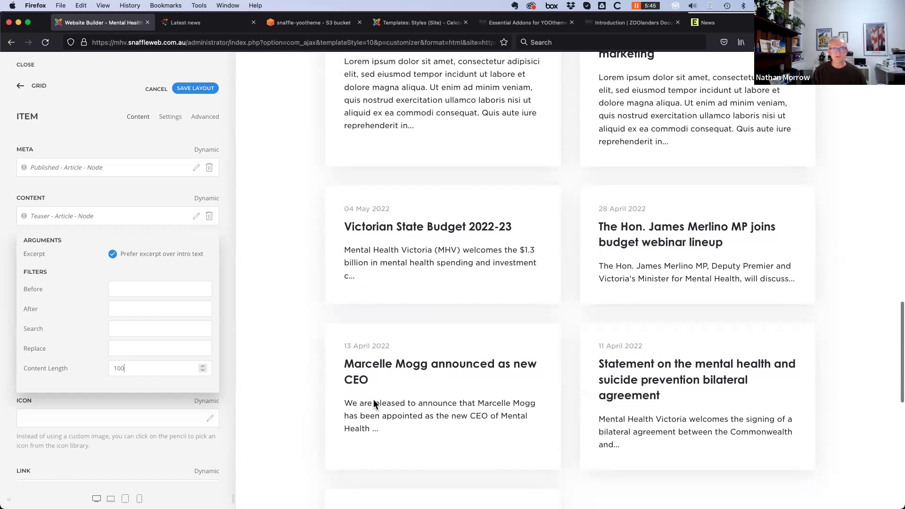
pyautogui.press('super+a')
pyautogui.press('BackSpace')
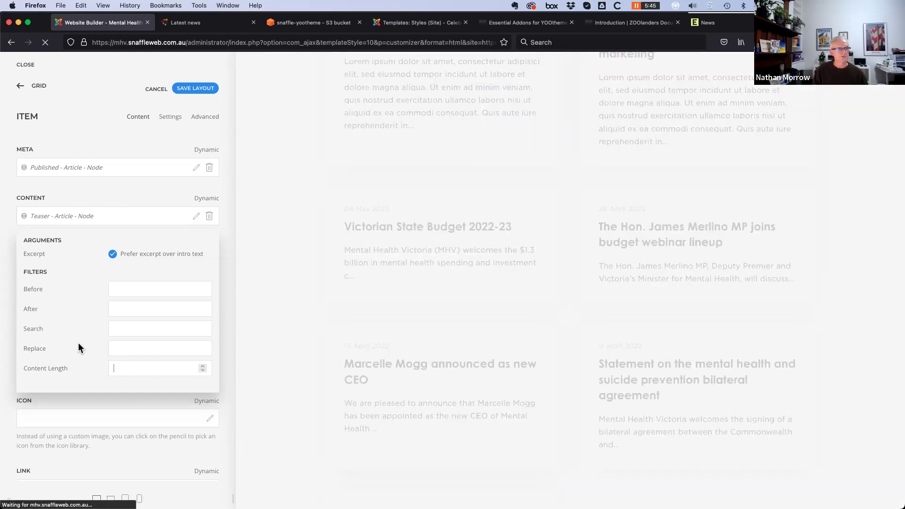
# Bind the card Image to Intro Image and Image Alt to Intro Image Alt.
pyautogui.click(229, 368)
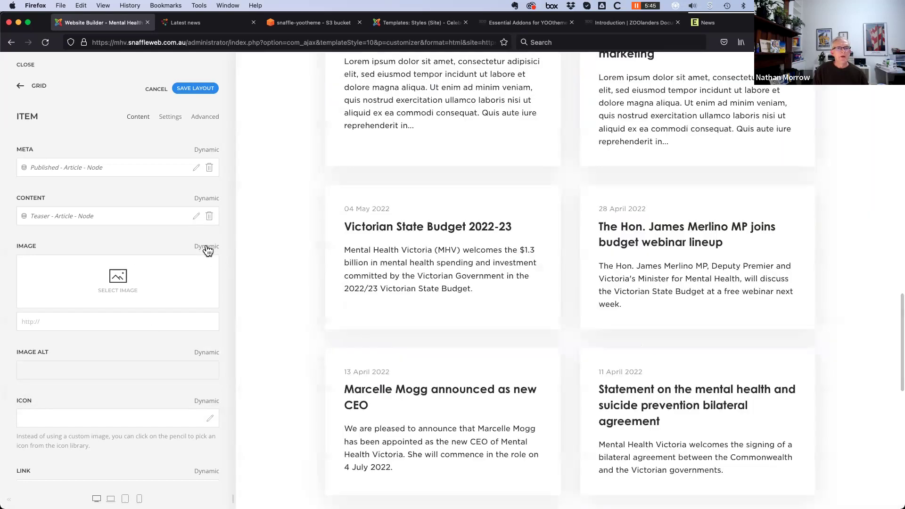
pyautogui.click(207, 247)
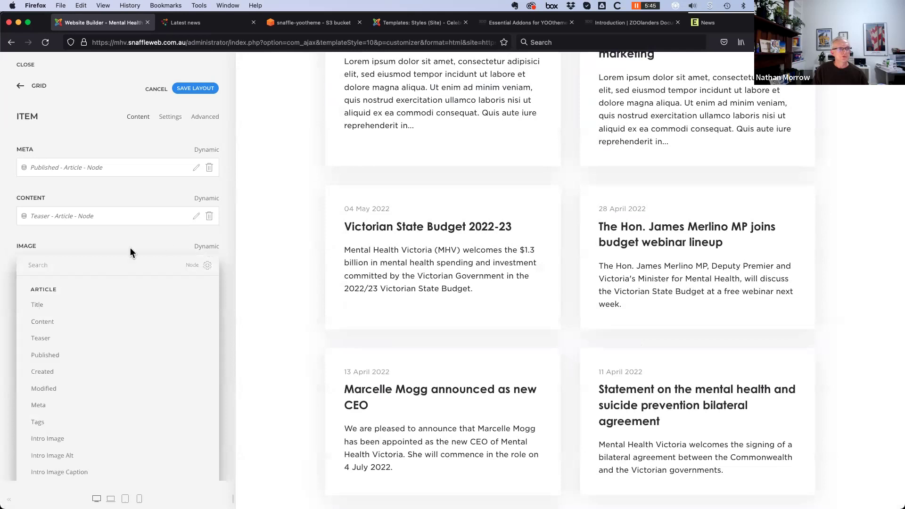
pyautogui.scroll(-3, 51, 443)
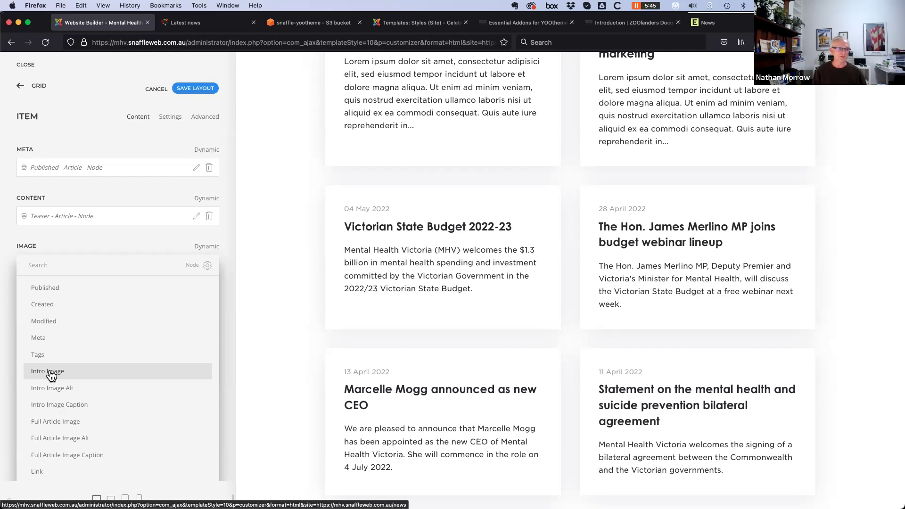
pyautogui.click(60, 373)
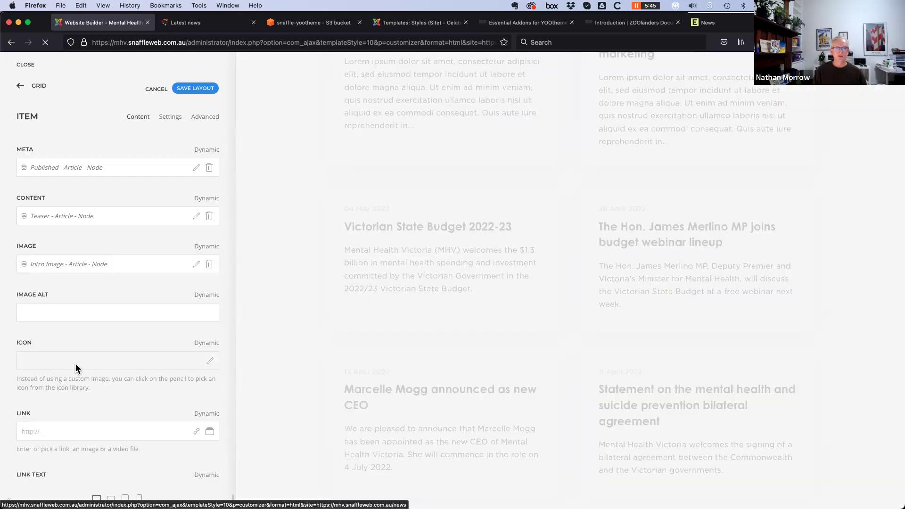
pyautogui.click(207, 300)
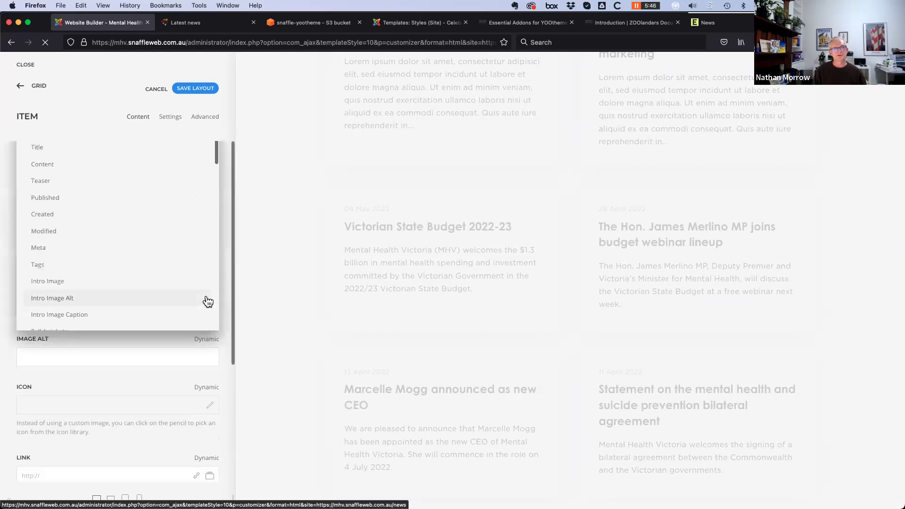
pyautogui.click(58, 299)
# Check the intro images in the preview, then bring up the article field list for the card Link.
pyautogui.scroll(-3, 122, 407)
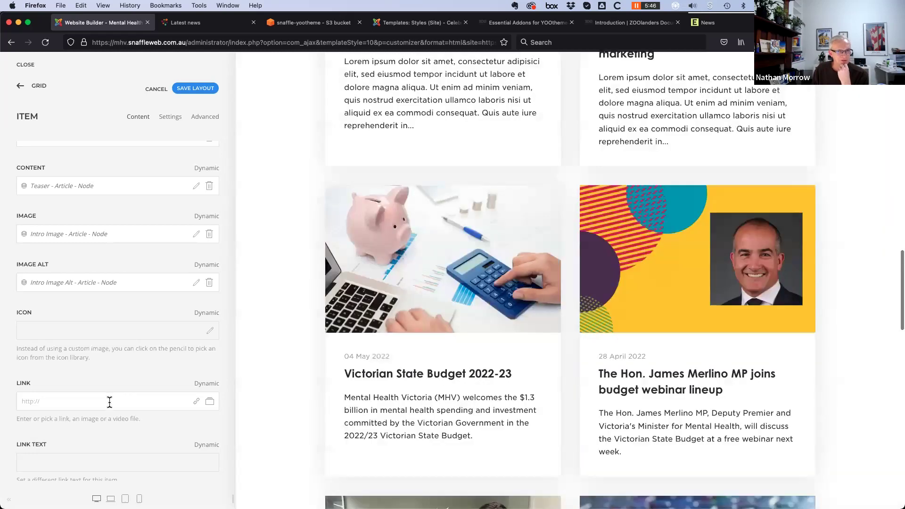
pyautogui.scroll(-5, 360, 408)
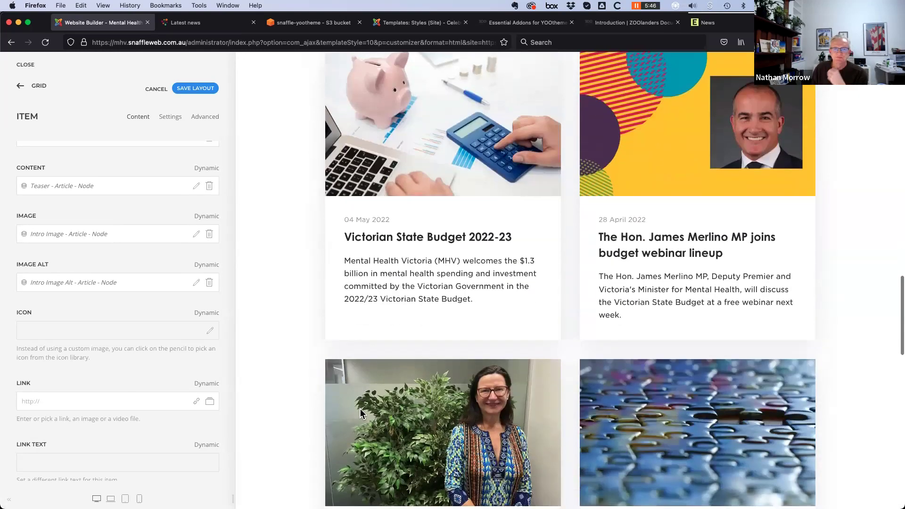
pyautogui.scroll(10, 360, 410)
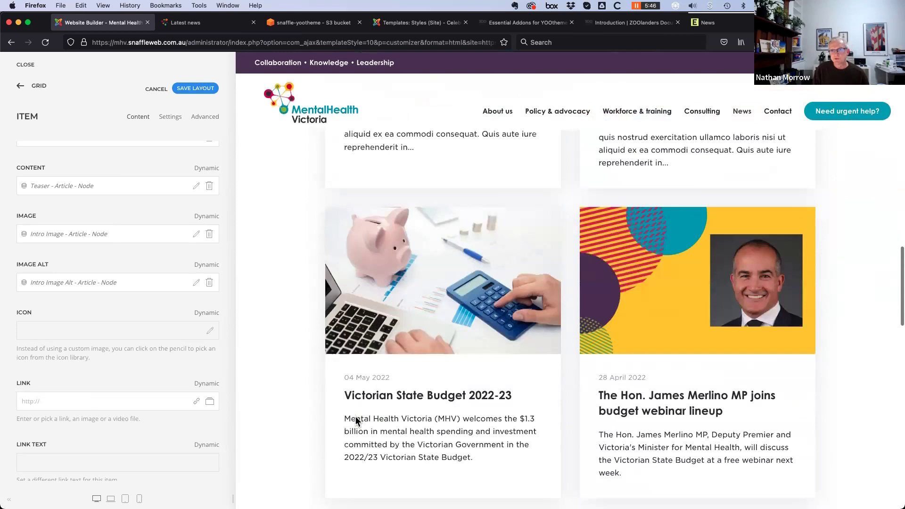
pyautogui.scroll(-7, 357, 418)
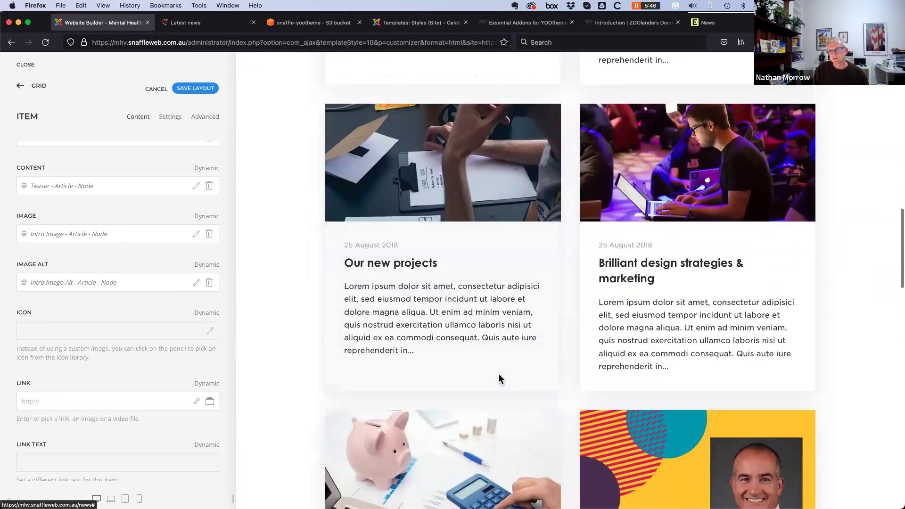
pyautogui.scroll(-1, 349, 358)
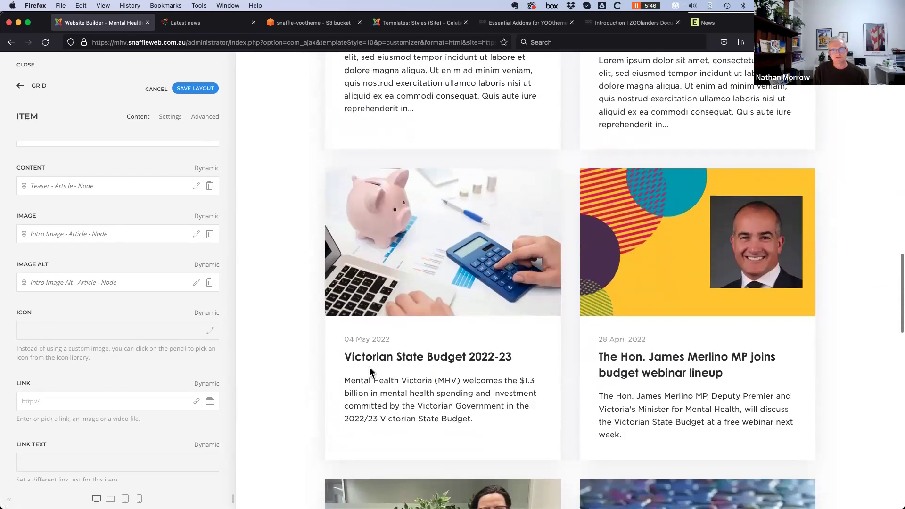
pyautogui.scroll(-2, 87, 362)
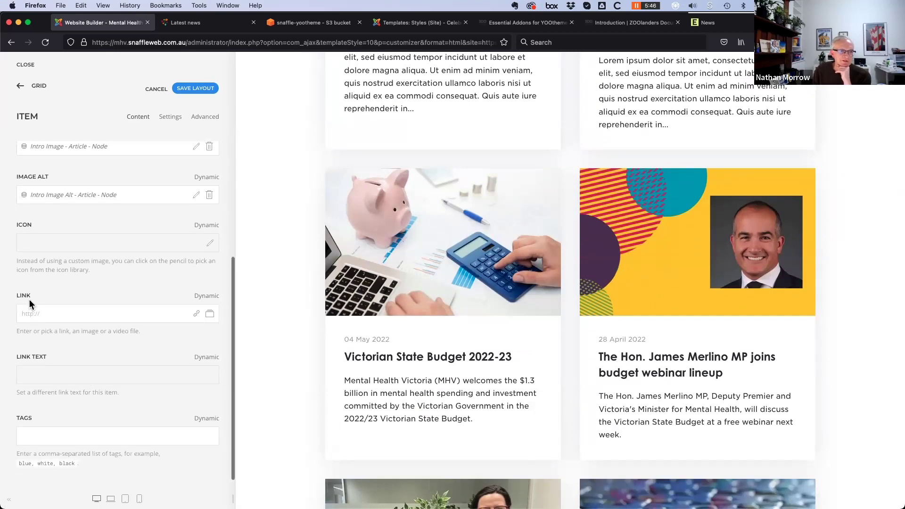
pyautogui.click(207, 298)
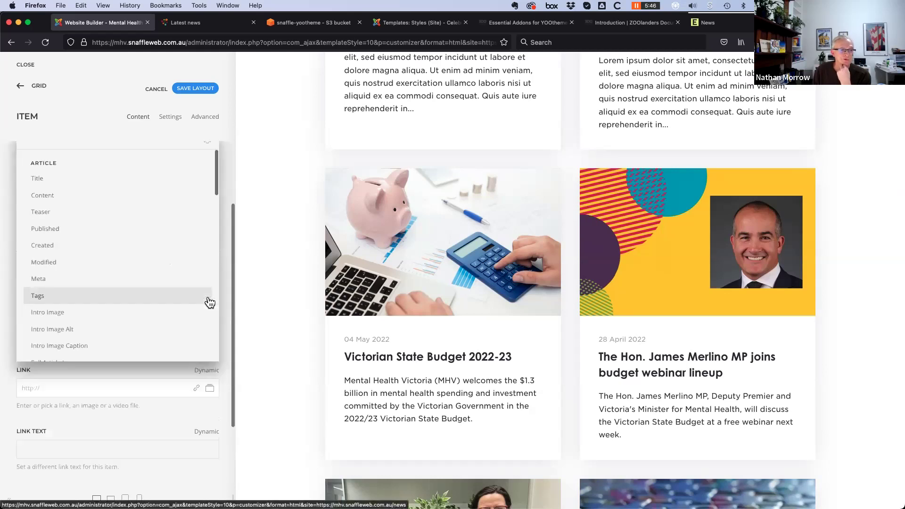
pyautogui.scroll(-3, 76, 345)
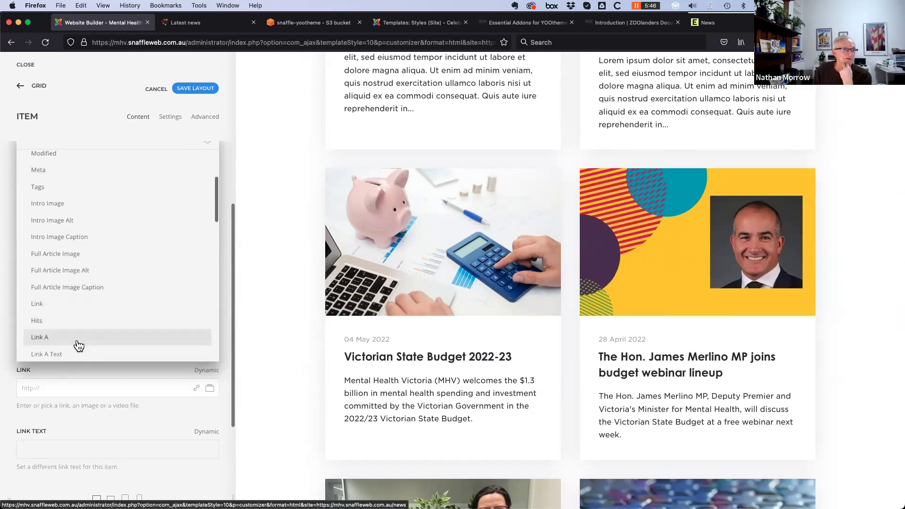
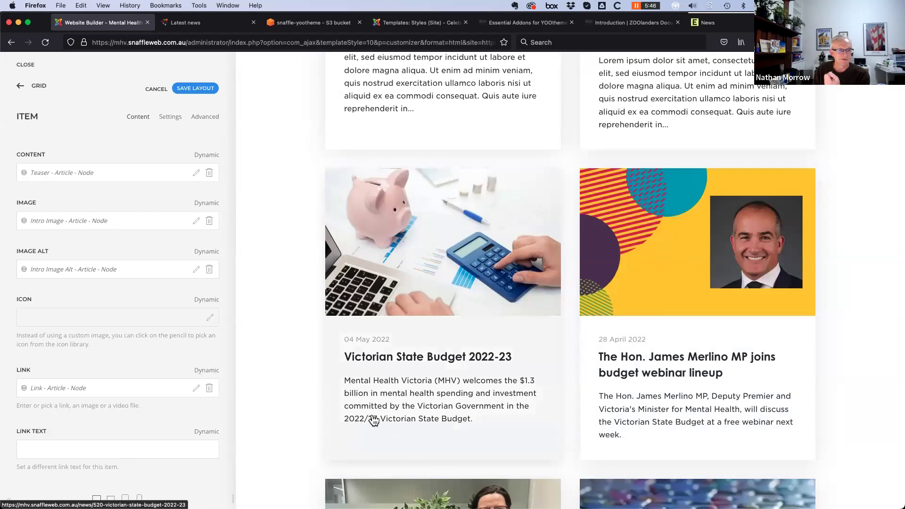
# Save the news grid layout with its dynamic title, date, teaser, intro image and link fields.
pyautogui.scroll(-5, 373, 421)
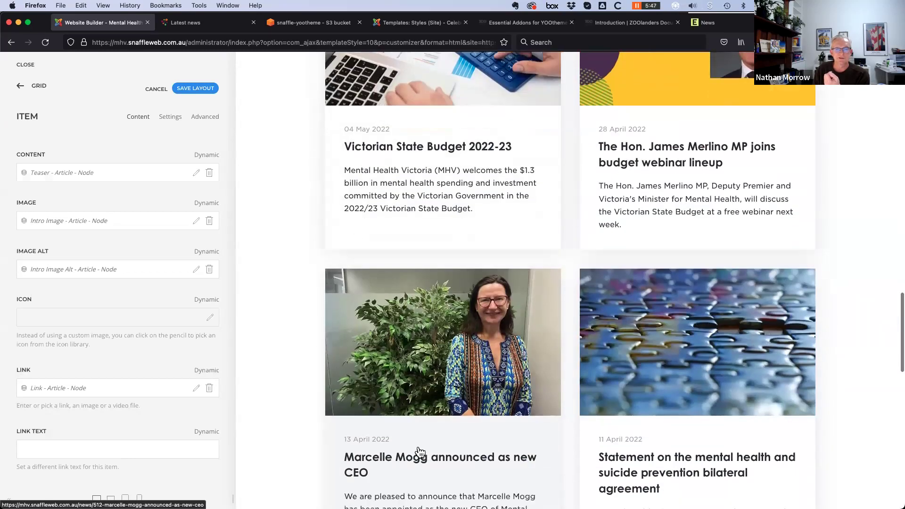
pyautogui.scroll(-3, 419, 453)
pyautogui.scroll(-2, 30, 411)
pyautogui.scroll(5, 31, 412)
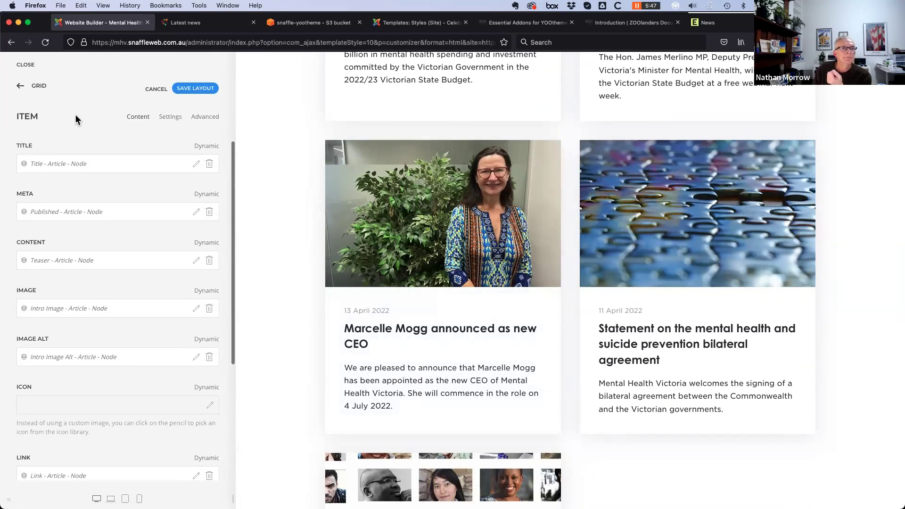
pyautogui.click(196, 89)
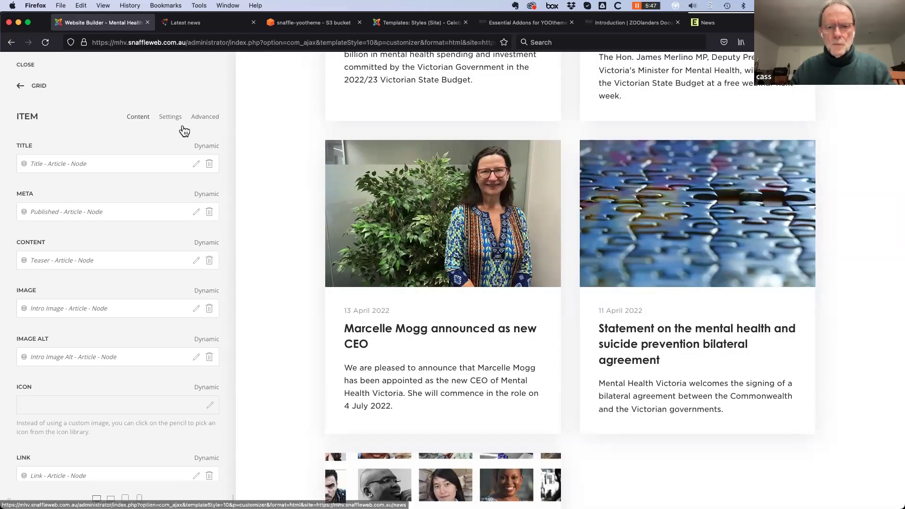
pyautogui.scroll(5, 434, 368)
pyautogui.scroll(3, 403, 150)
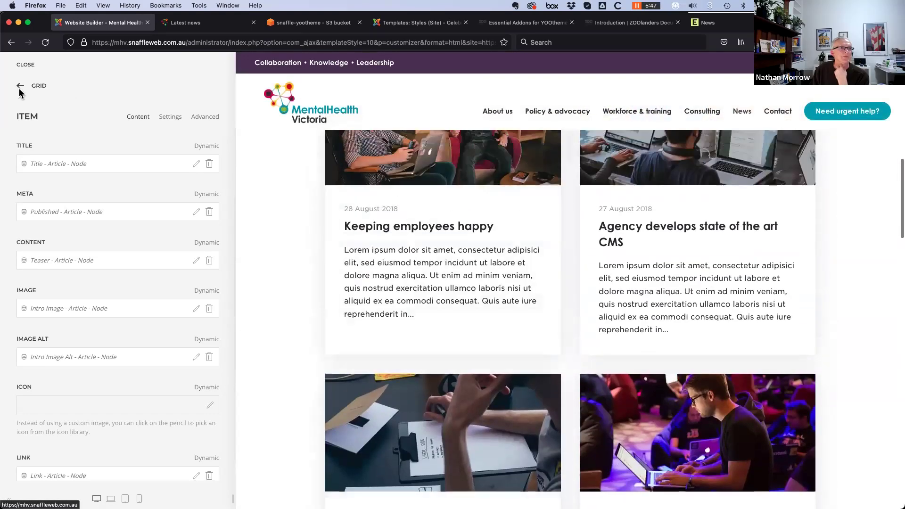
# Move the dynamic Articles source to the top of the grid's Items list.
pyautogui.click(21, 88)
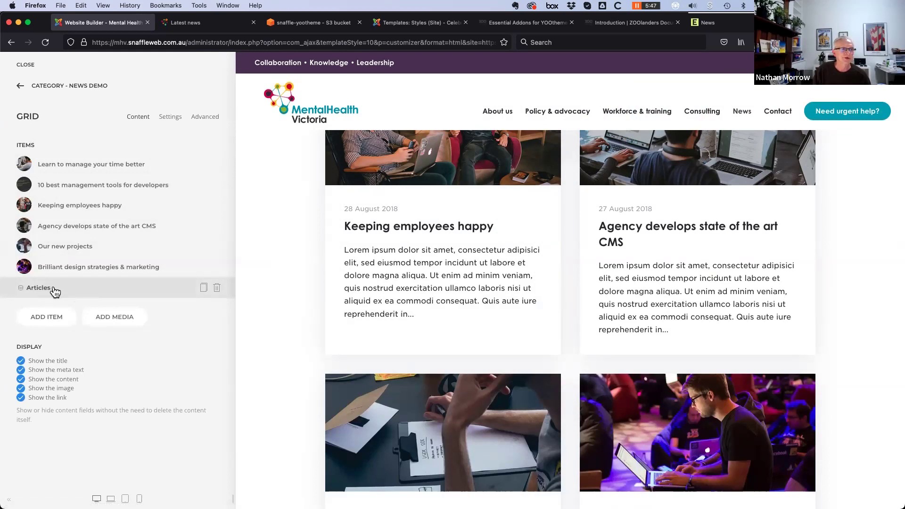
pyautogui.moveTo(55, 288); pyautogui.dragTo(52, 162)
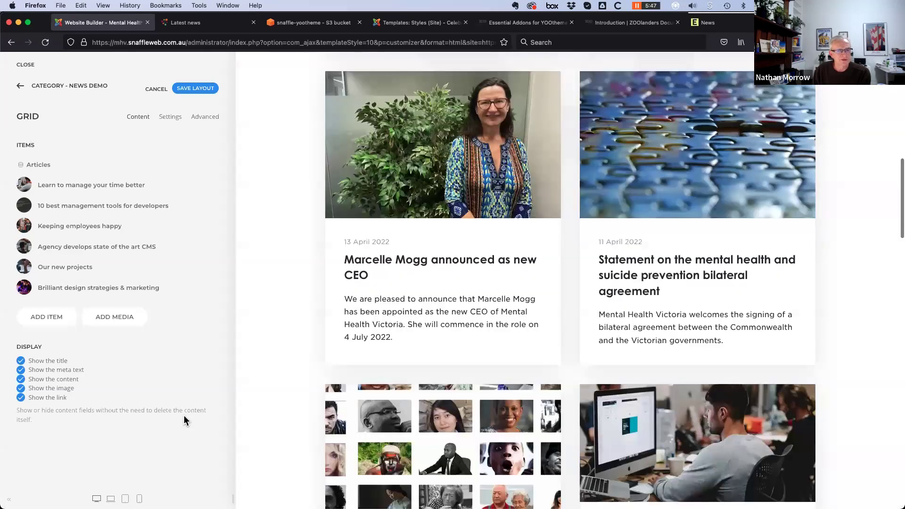
pyautogui.scroll(5, 317, 418)
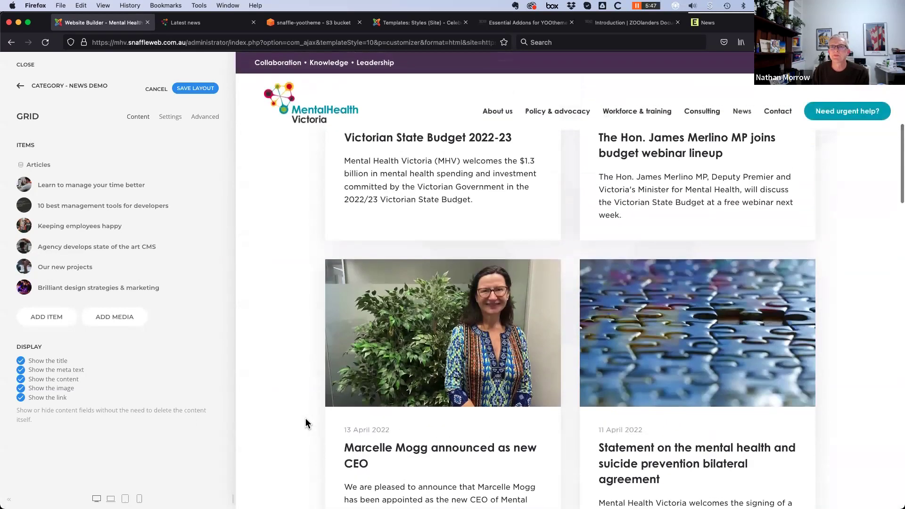
pyautogui.scroll(6, 303, 422)
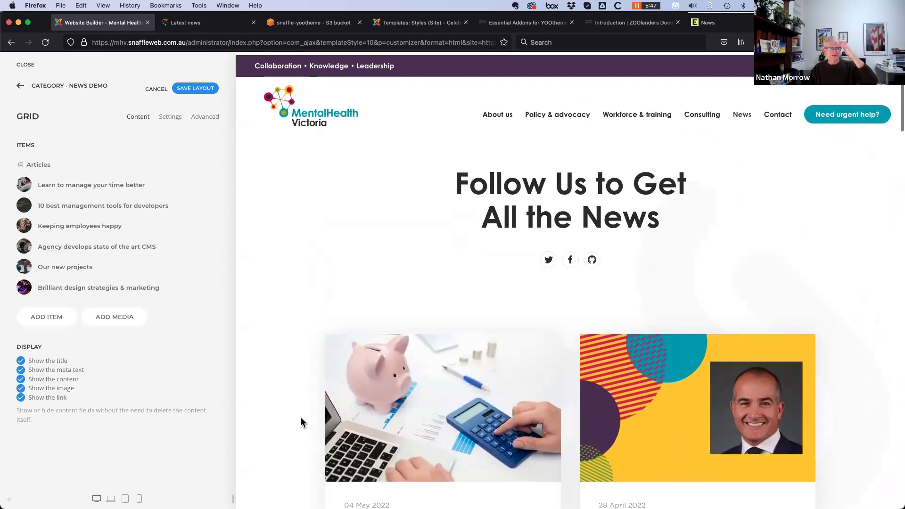
pyautogui.scroll(-18, 300, 417)
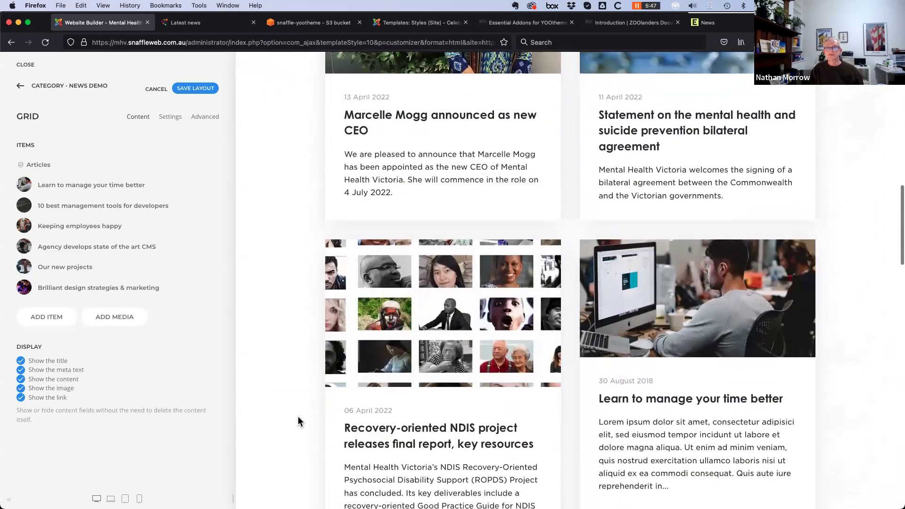
pyautogui.scroll(-3, 298, 417)
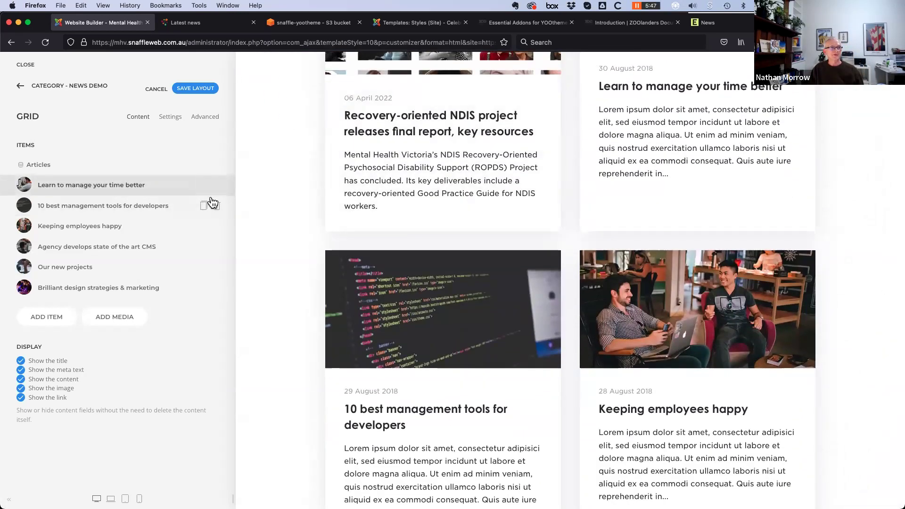
# Delete the static demo items, from 'Learn to manage your time better' through 'Brilliant design strategies & marketing'.
pyautogui.click(217, 187)
pyautogui.click(217, 186)
pyautogui.click(217, 186)
pyautogui.click(217, 186)
pyautogui.click(217, 186)
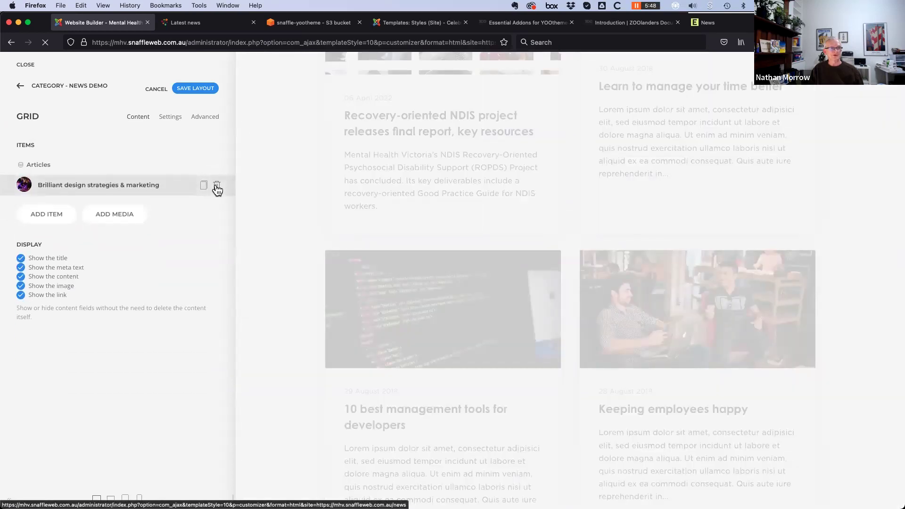
pyautogui.click(217, 186)
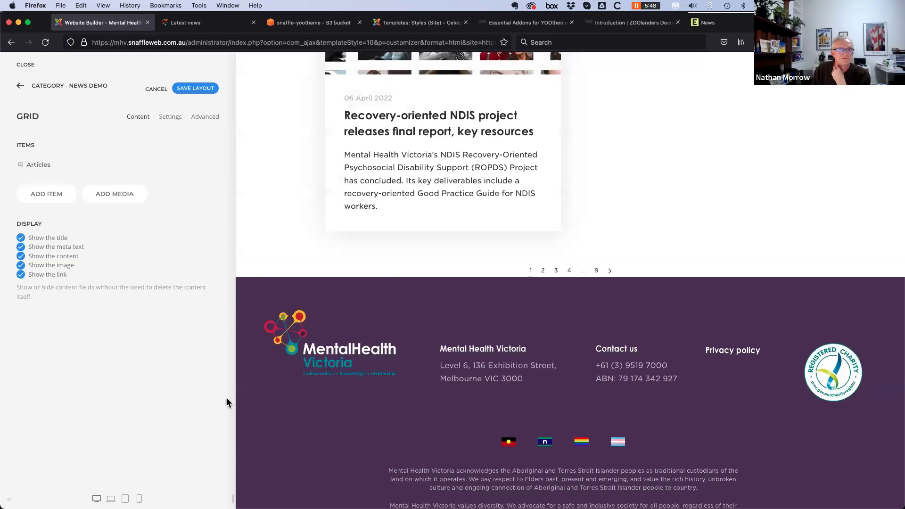
pyautogui.scroll(15, 316, 379)
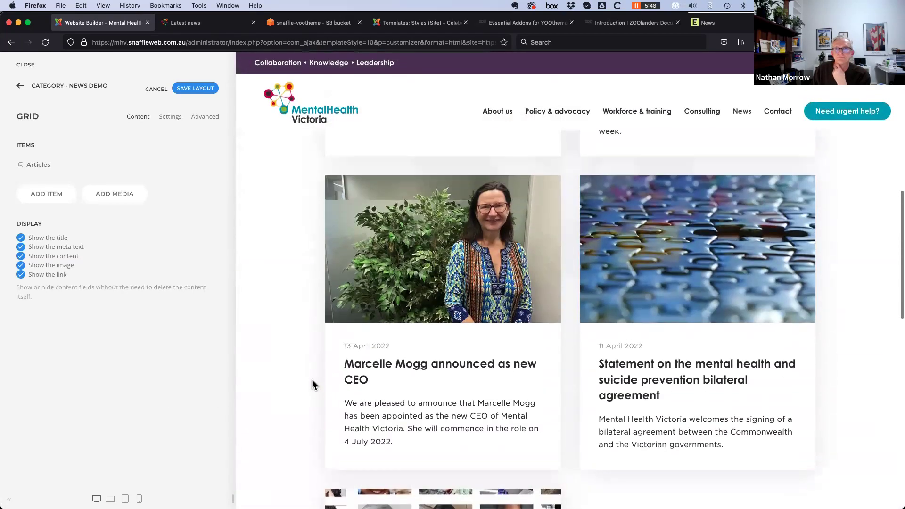
pyautogui.scroll(5, 306, 386)
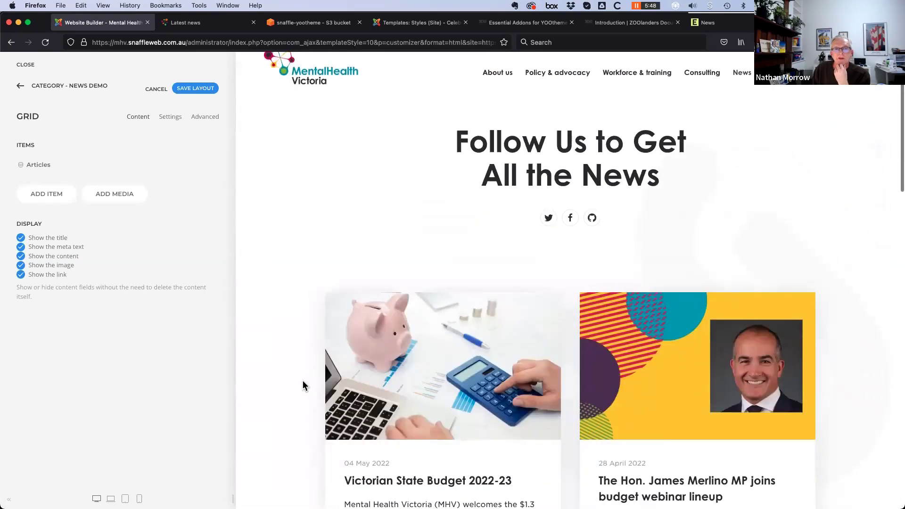
pyautogui.scroll(-2, 304, 386)
pyautogui.scroll(-2, 304, 386)
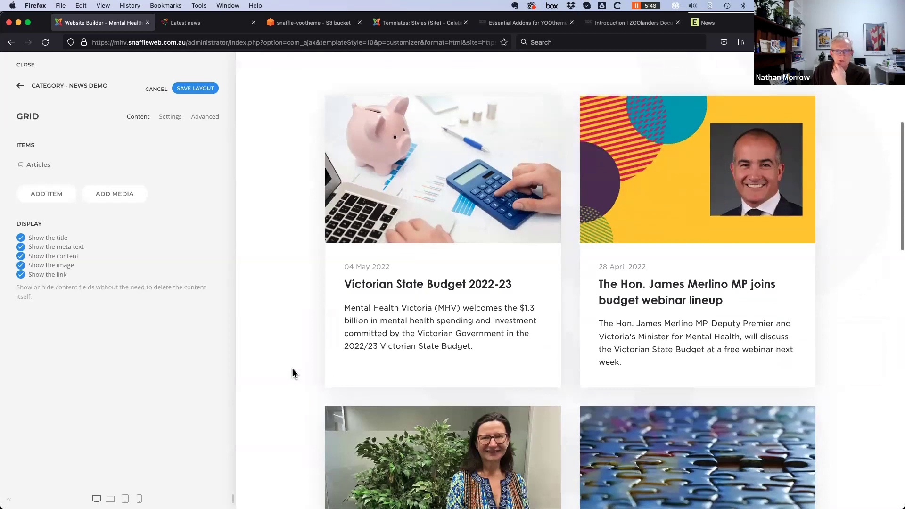
pyautogui.scroll(-2, 293, 375)
pyautogui.scroll(-10, 292, 375)
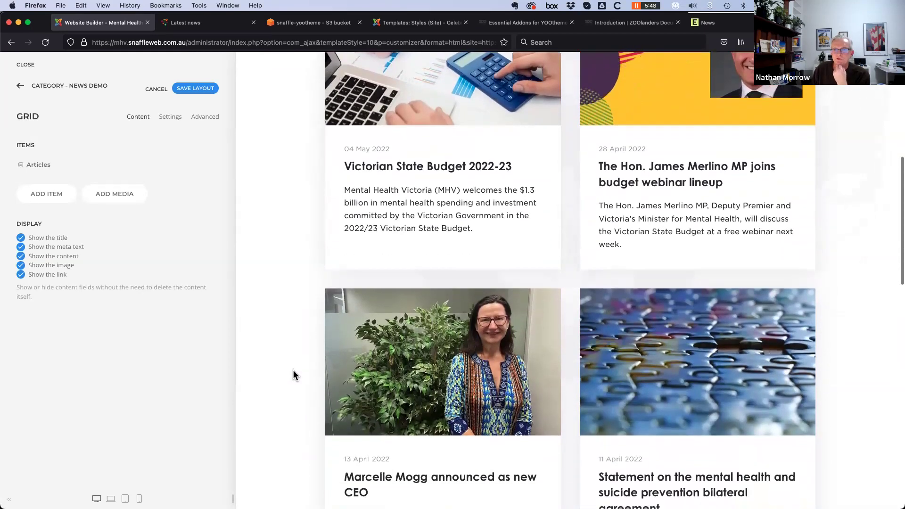
pyautogui.scroll(-10, 291, 374)
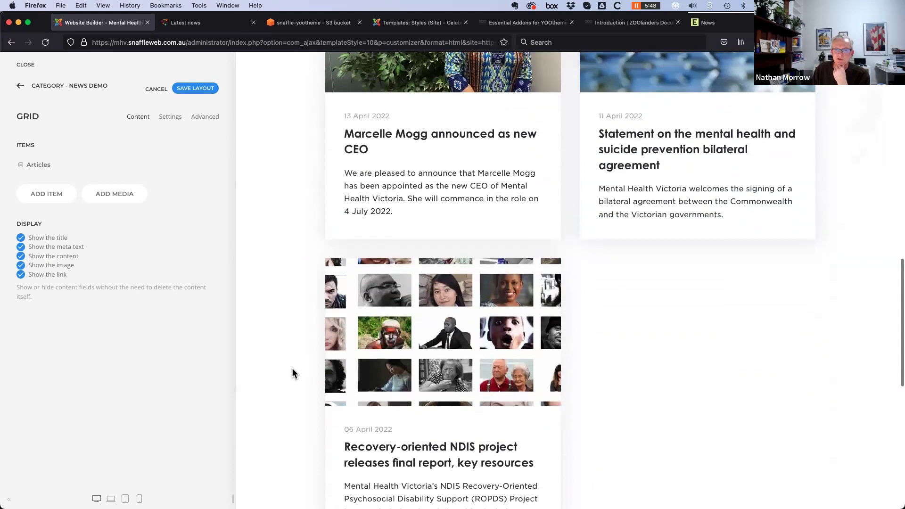
pyautogui.scroll(6, 416, 284)
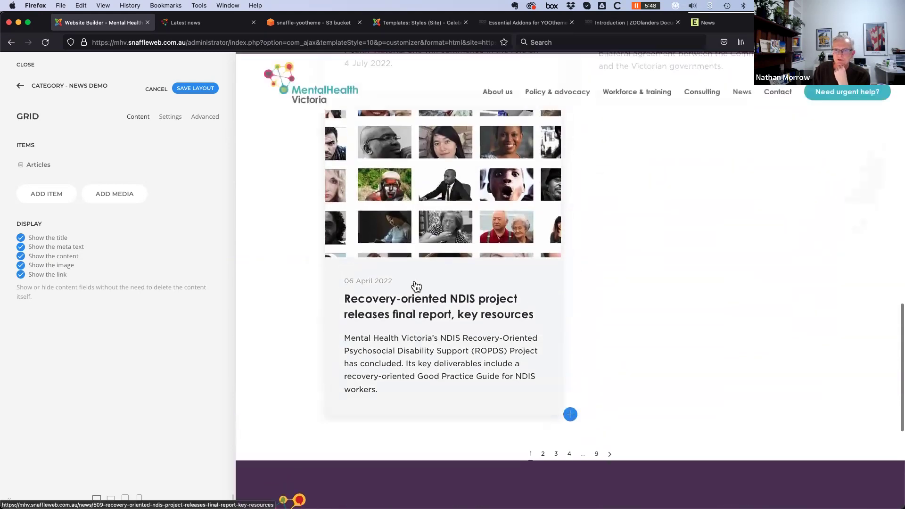
pyautogui.scroll(10, 382, 388)
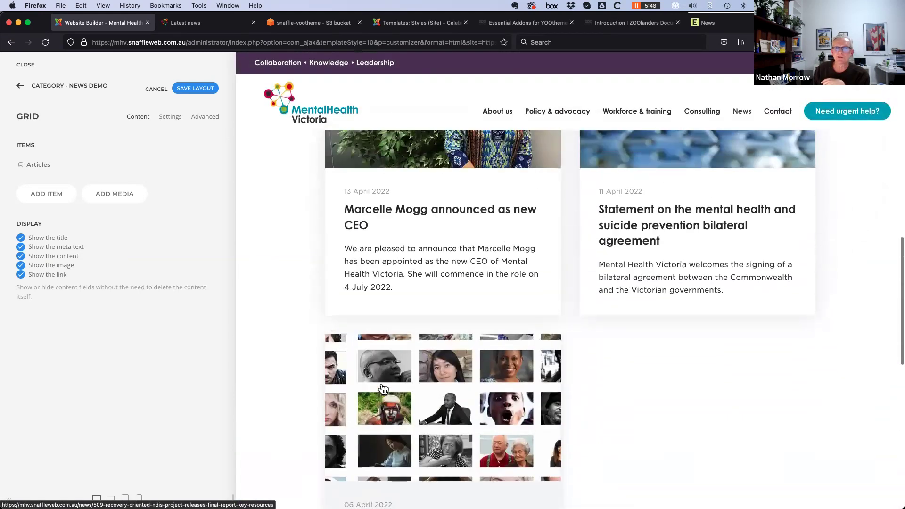
pyautogui.scroll(10, 383, 388)
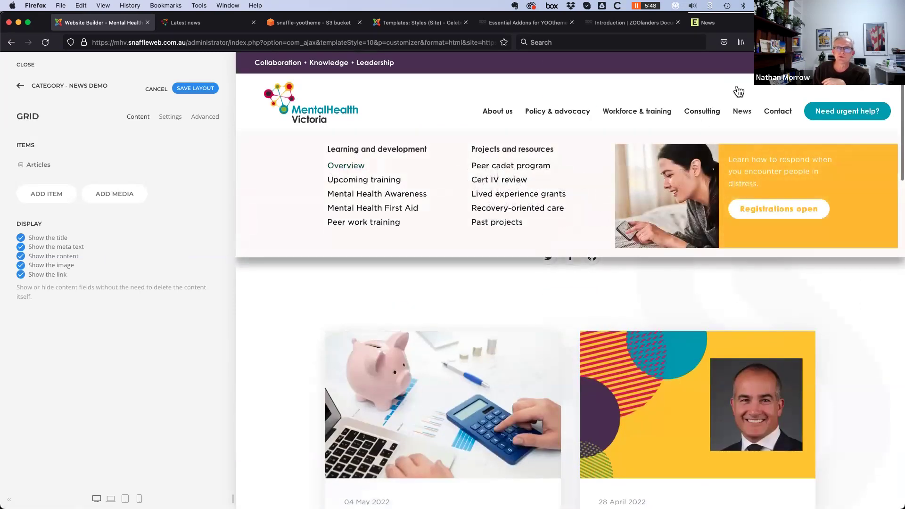
pyautogui.moveTo(744, 113)
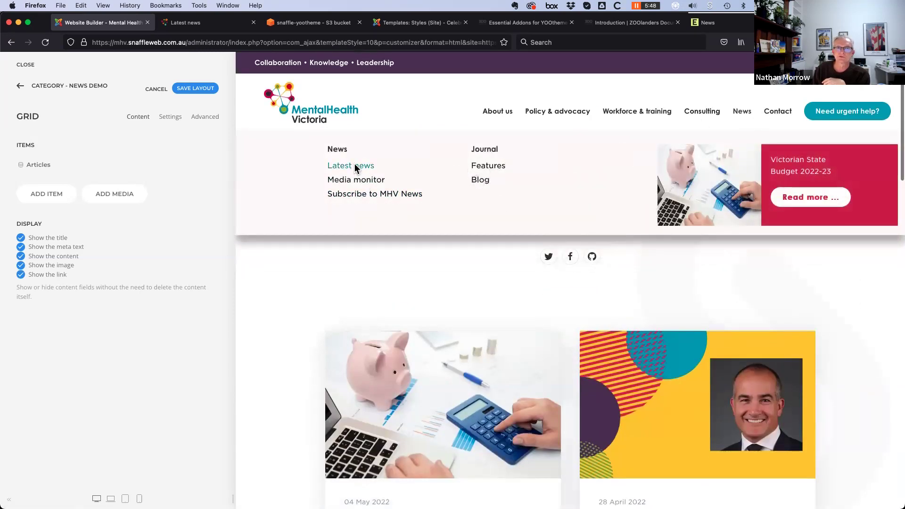
pyautogui.click(355, 167)
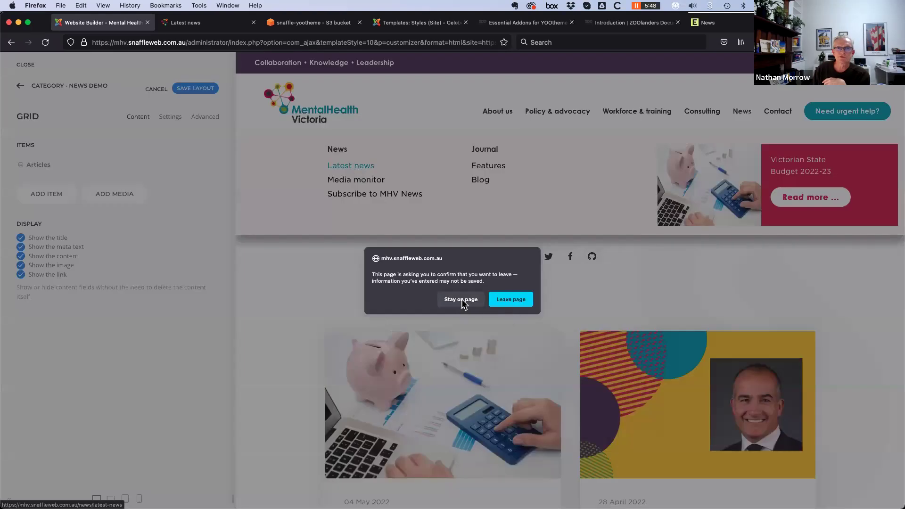
pyautogui.click(462, 300)
pyautogui.click(195, 89)
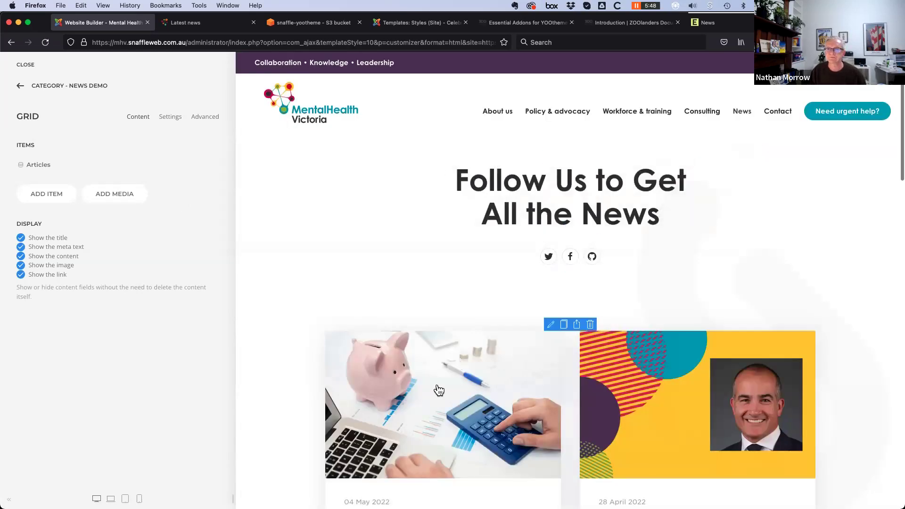
pyautogui.scroll(-3, 422, 395)
pyautogui.scroll(3, 417, 396)
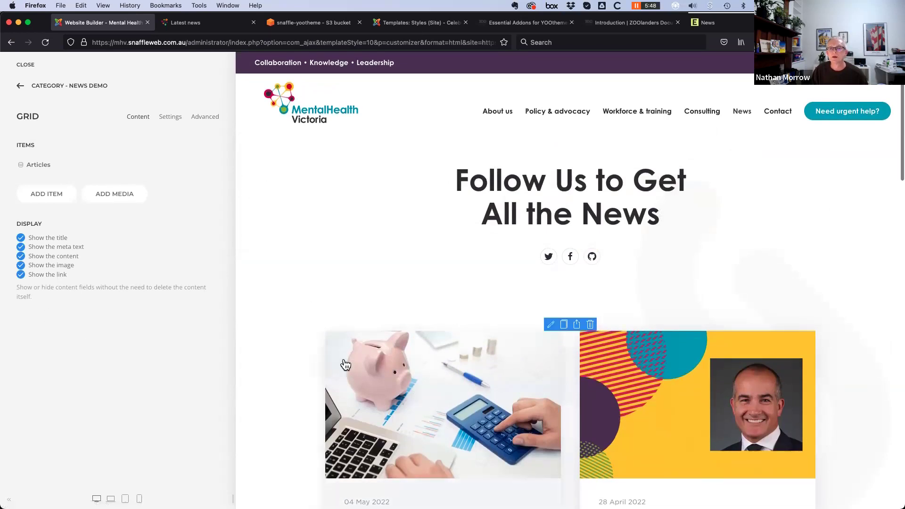
pyautogui.scroll(-4, 344, 364)
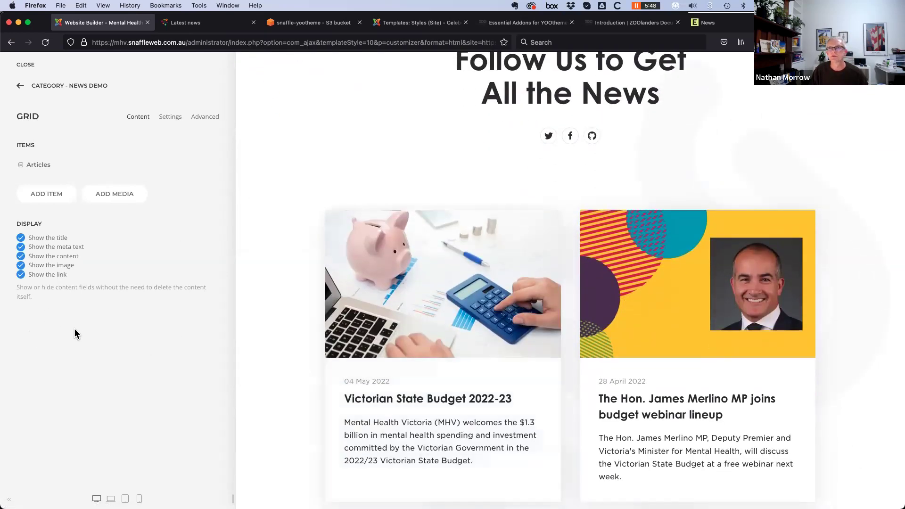
pyautogui.scroll(4, 376, 430)
pyautogui.moveTo(734, 117)
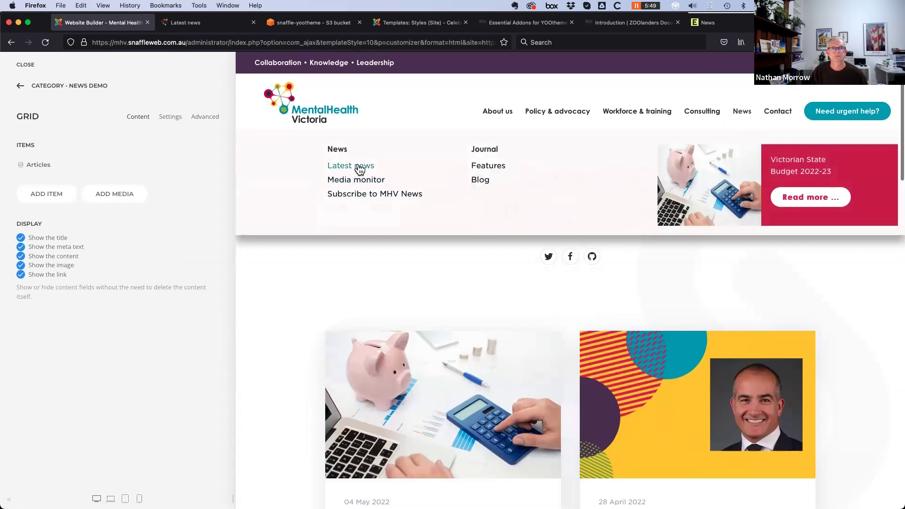
pyautogui.click(370, 166)
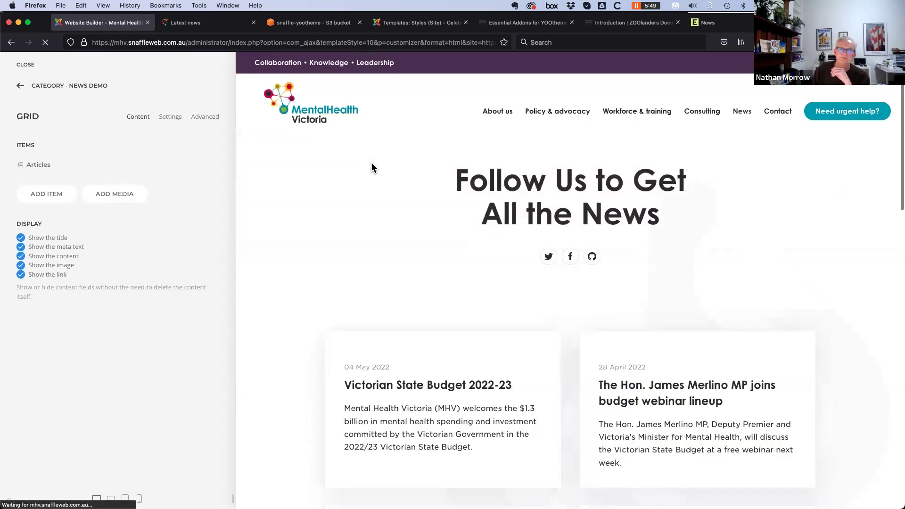
pyautogui.scroll(-4, 298, 283)
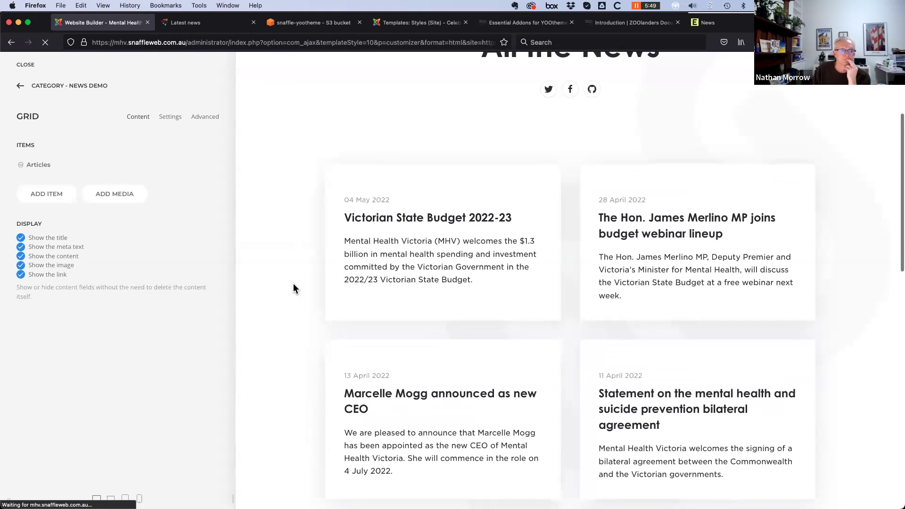
pyautogui.scroll(-3, 293, 288)
pyautogui.scroll(-2, 293, 287)
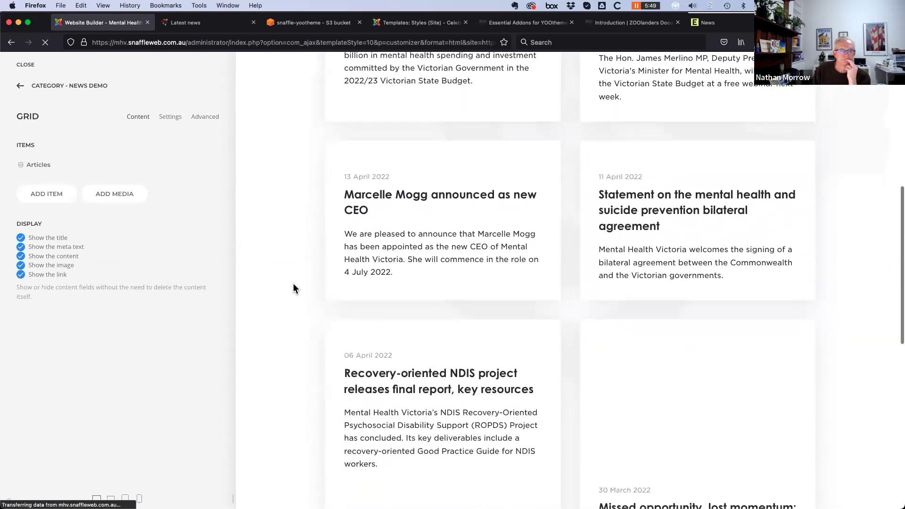
pyautogui.scroll(-2, 293, 288)
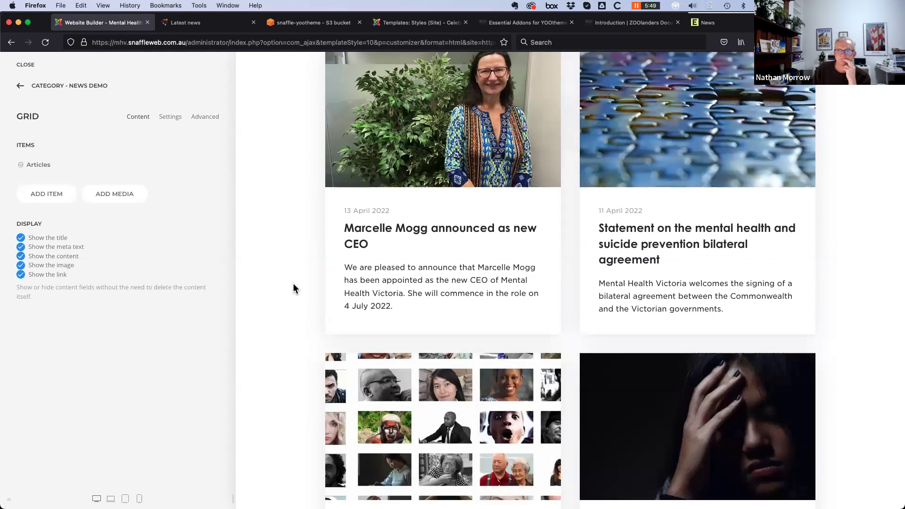
pyautogui.scroll(-4, 294, 284)
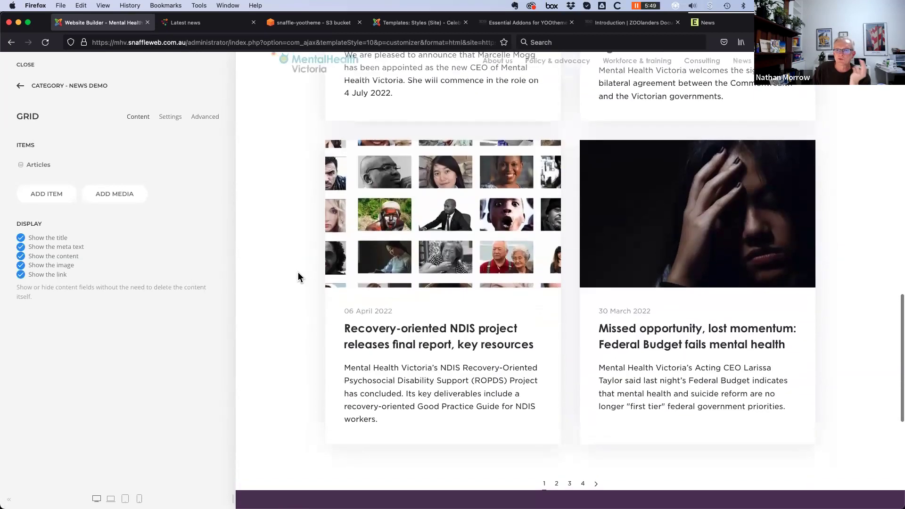
pyautogui.scroll(-2, 298, 272)
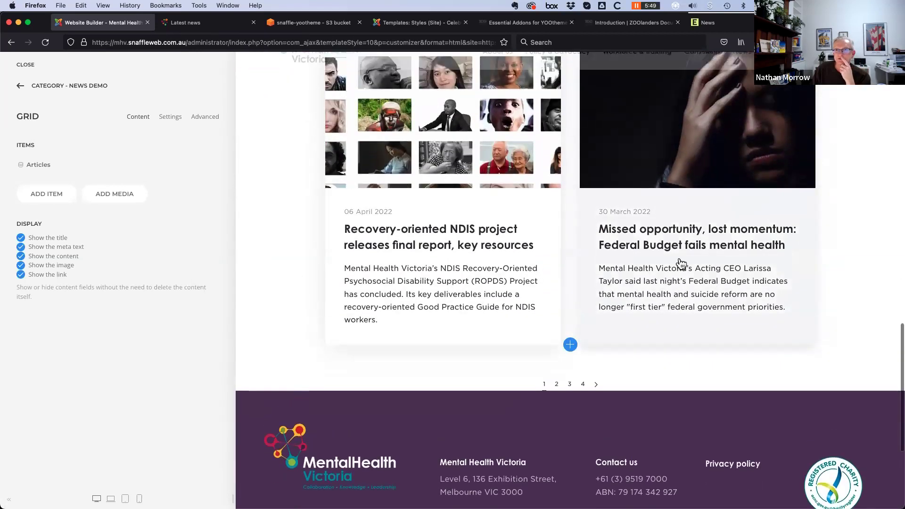
pyautogui.scroll(15, 681, 263)
pyautogui.scroll(5, 694, 267)
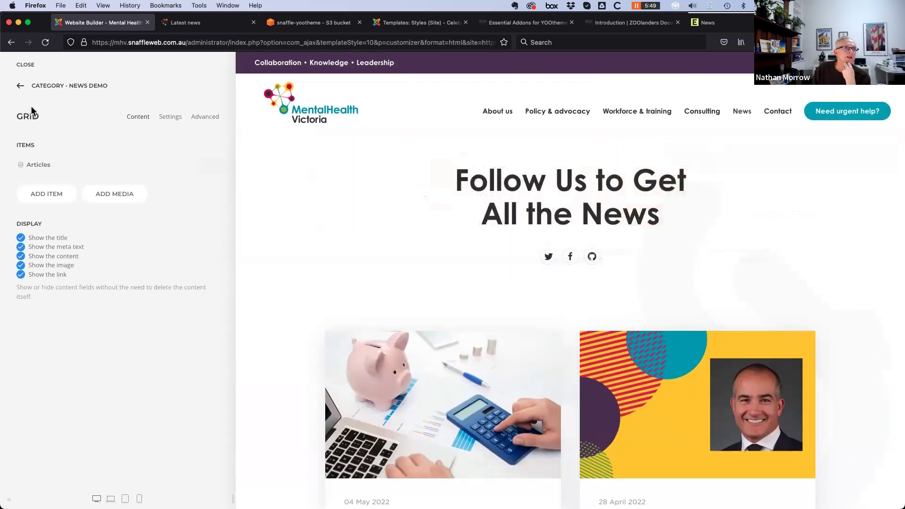
# Return to the templates list and open the Category - News template's assignment settings.
pyautogui.click(20, 89)
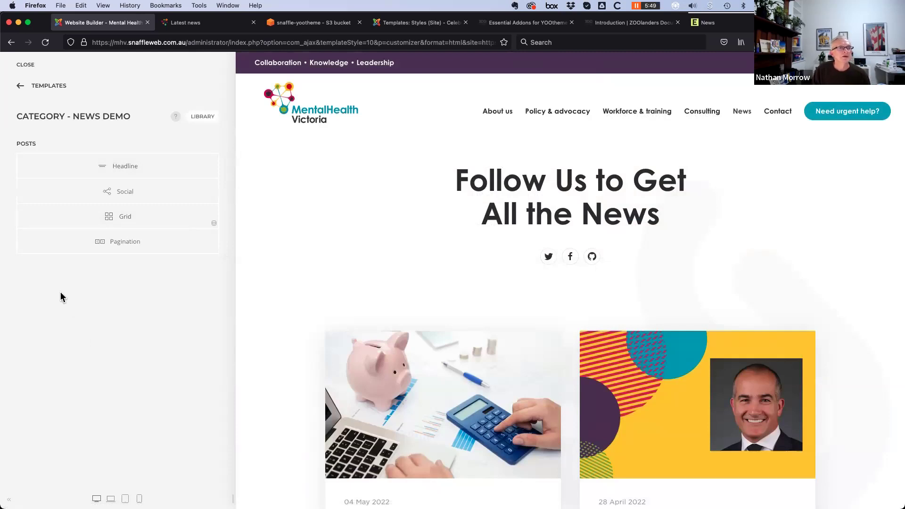
pyautogui.click(20, 87)
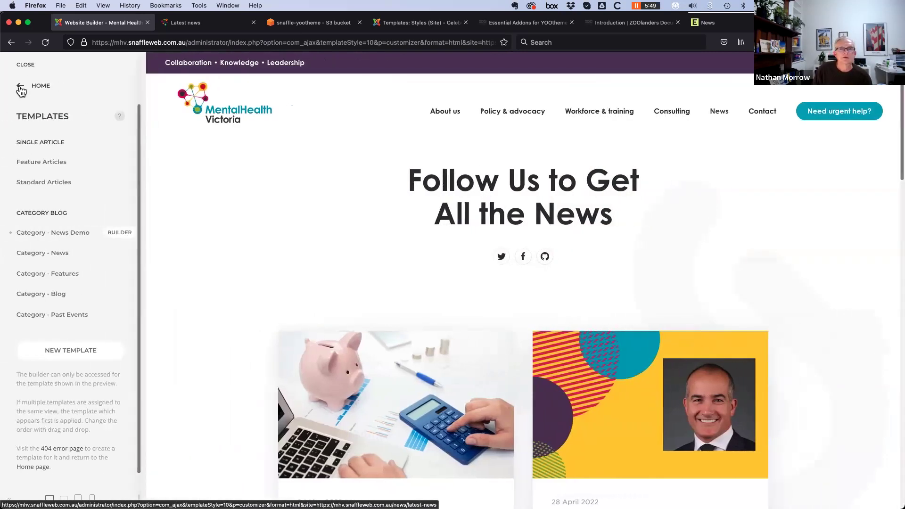
pyautogui.scroll(-6, 277, 418)
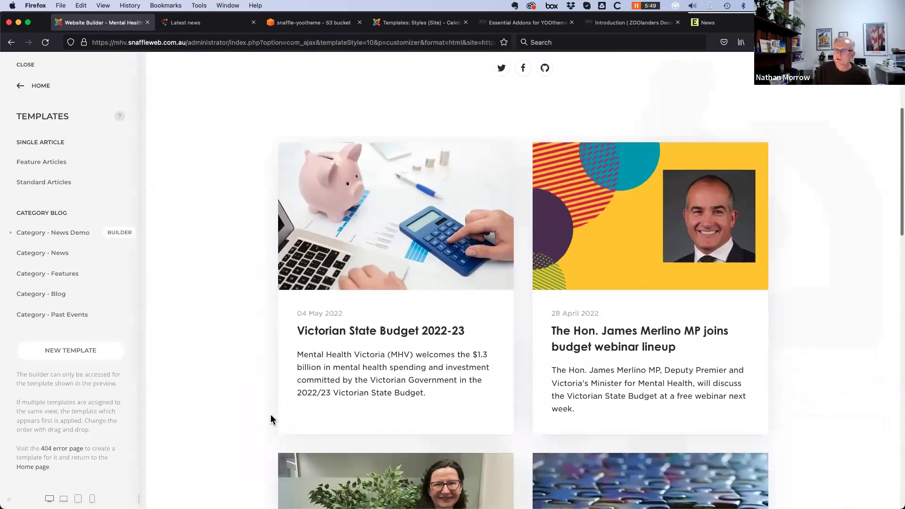
pyautogui.scroll(-2, 265, 421)
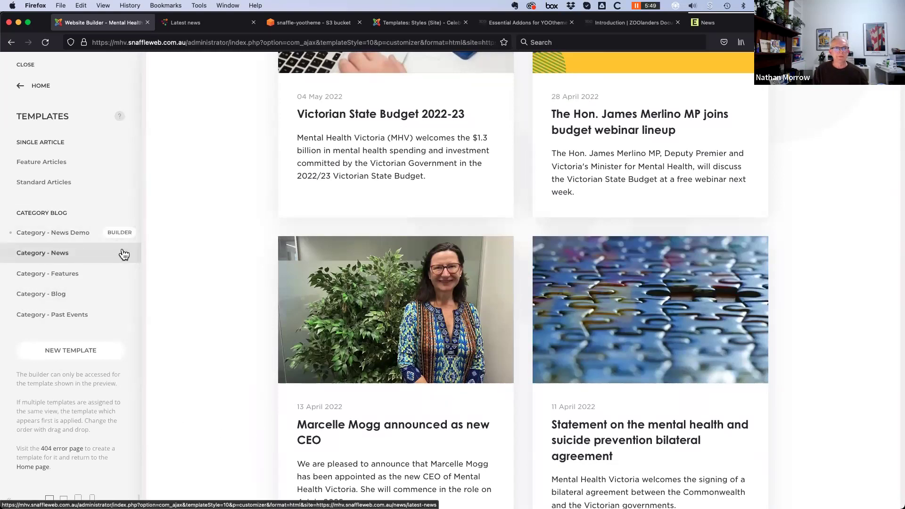
pyautogui.click(54, 254)
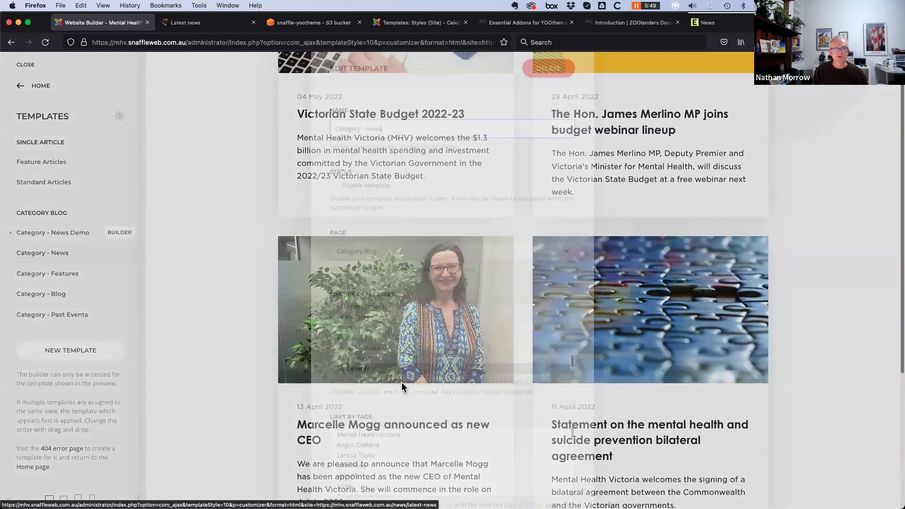
# Limit Category - News to the Latest news category, save, and rank it above Category - News Demo.
pyautogui.scroll(-3, 374, 380)
pyautogui.scroll(2, 374, 385)
pyautogui.scroll(5, 373, 382)
pyautogui.click(357, 380)
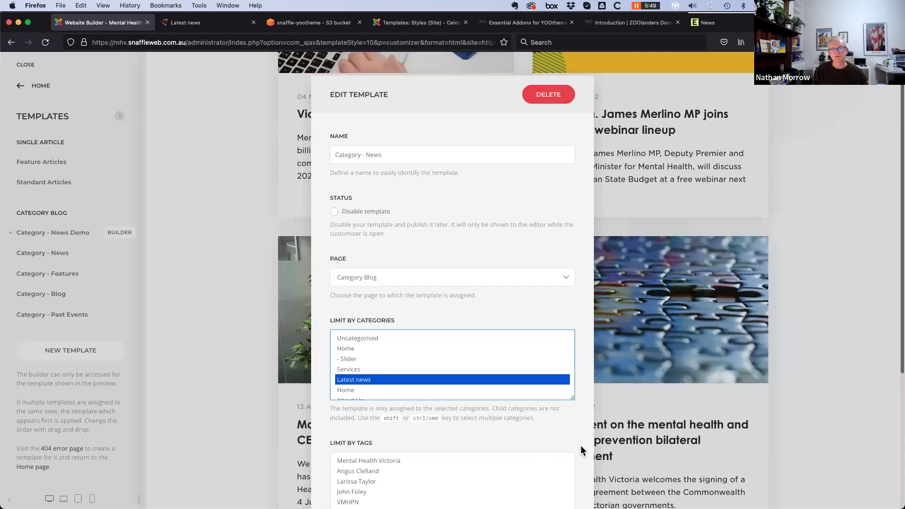
pyautogui.scroll(-5, 581, 445)
pyautogui.click(555, 464)
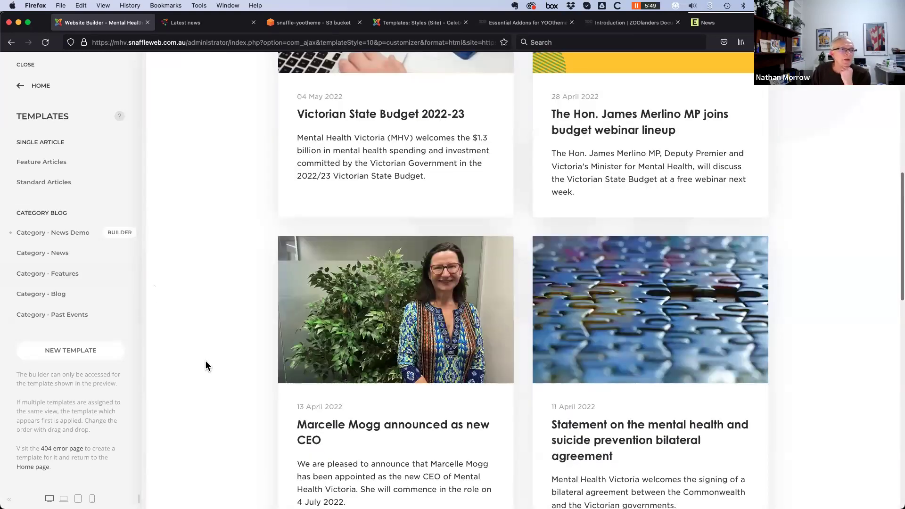
pyautogui.moveTo(39, 261); pyautogui.dragTo(38, 232)
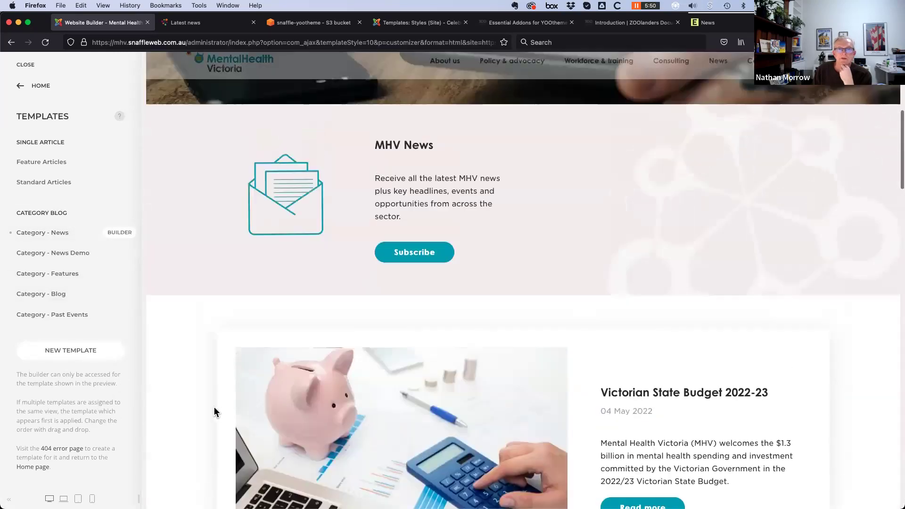
# Scroll through the Category - News preview and open its layout in the builder.
pyautogui.scroll(-5, 212, 408)
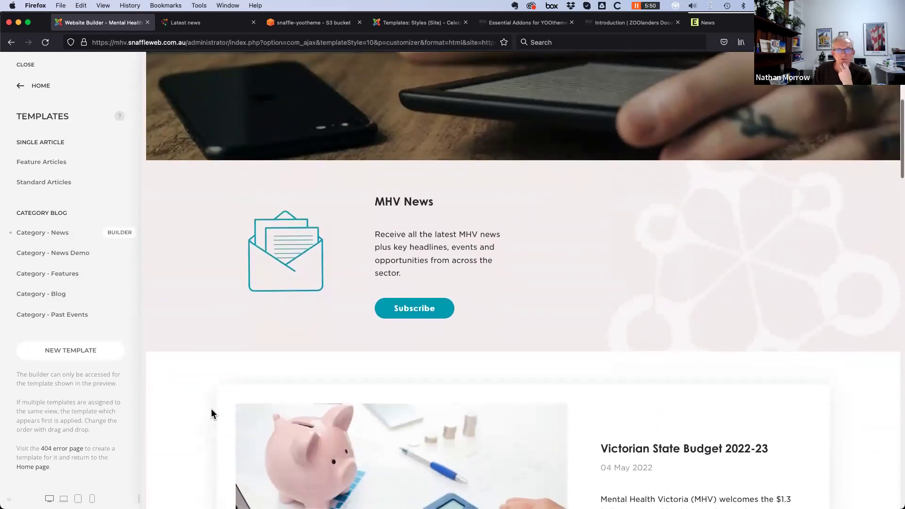
pyautogui.scroll(-6, 211, 409)
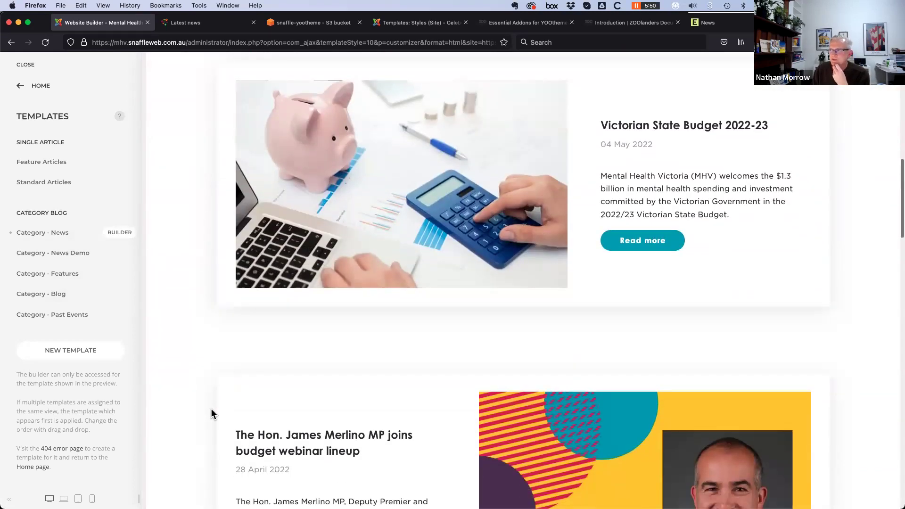
pyautogui.scroll(-4, 211, 410)
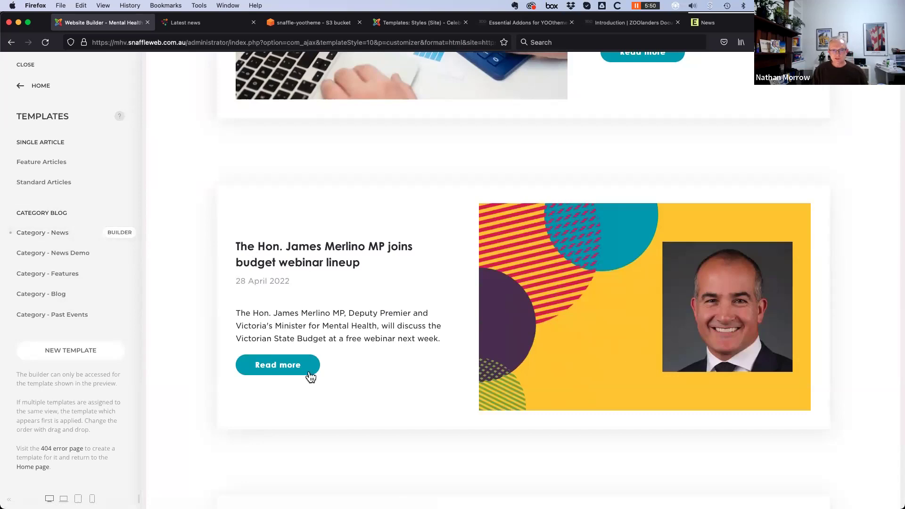
pyautogui.scroll(15, 394, 415)
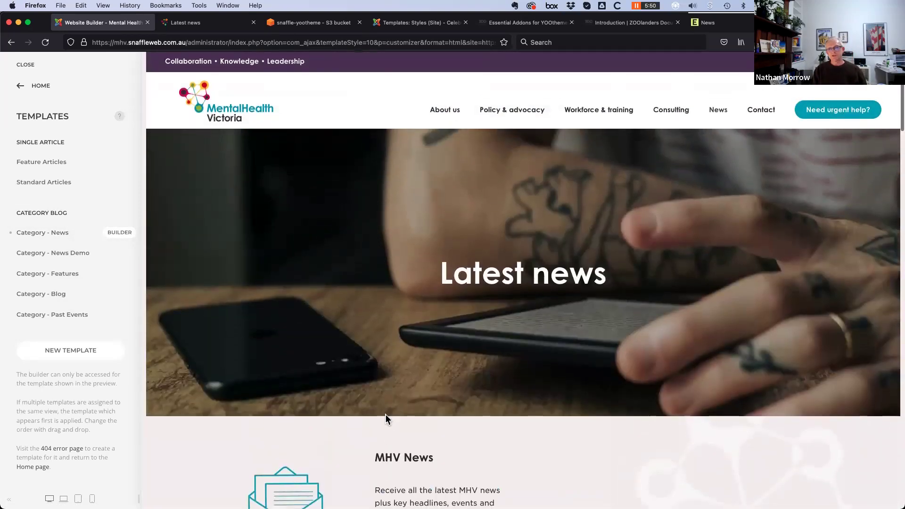
pyautogui.scroll(-10, 386, 414)
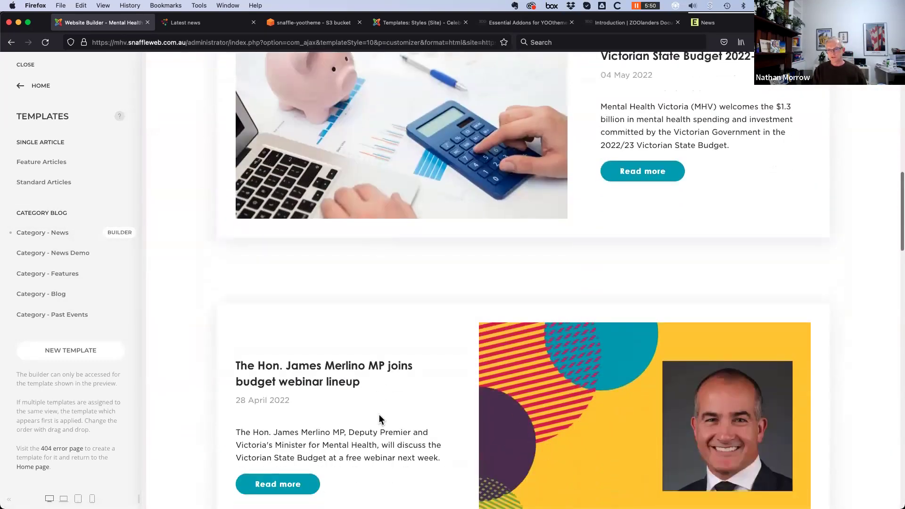
pyautogui.scroll(-5, 380, 419)
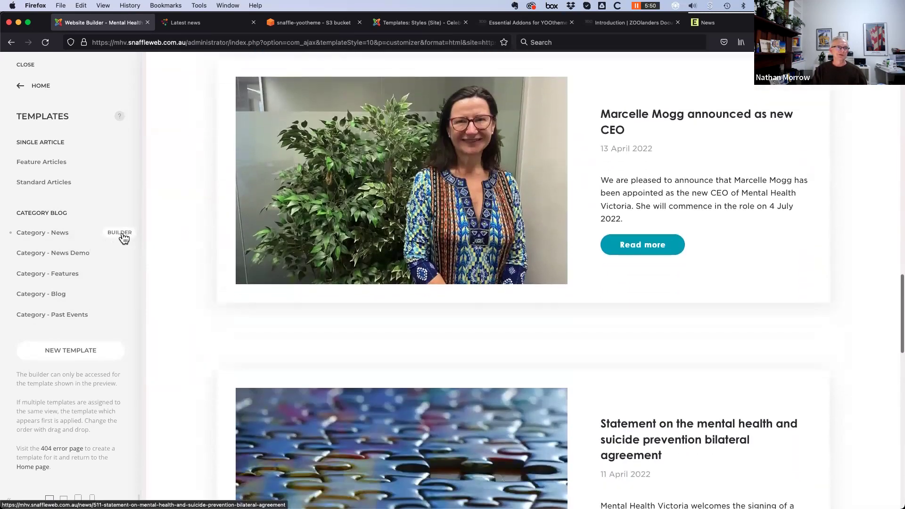
pyautogui.click(122, 234)
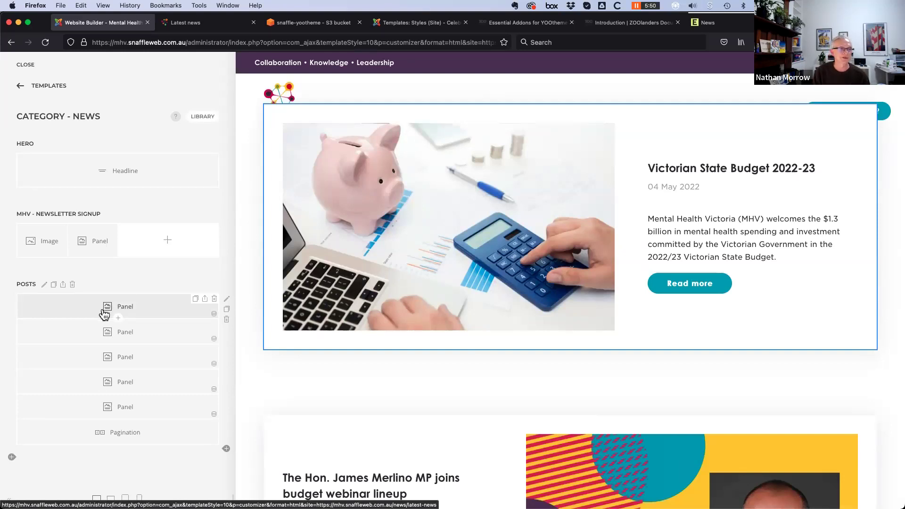
pyautogui.click(94, 311)
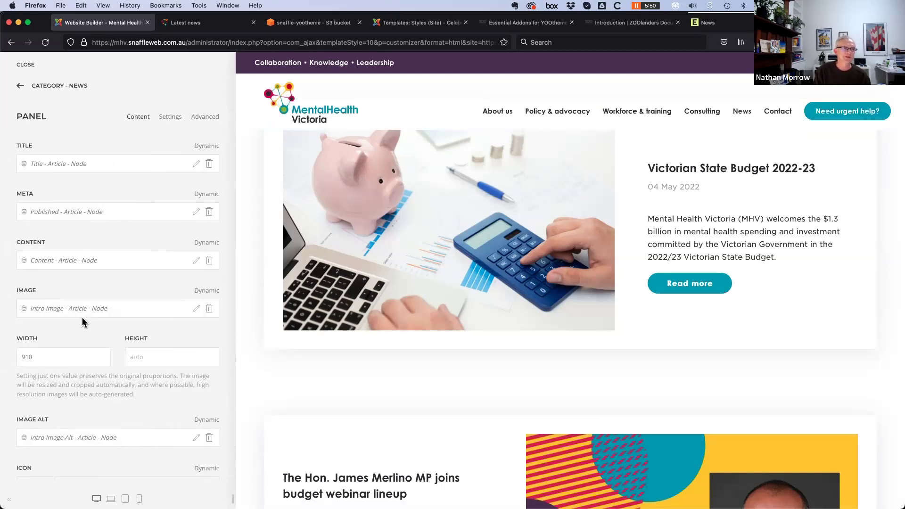
pyautogui.scroll(1, 518, 375)
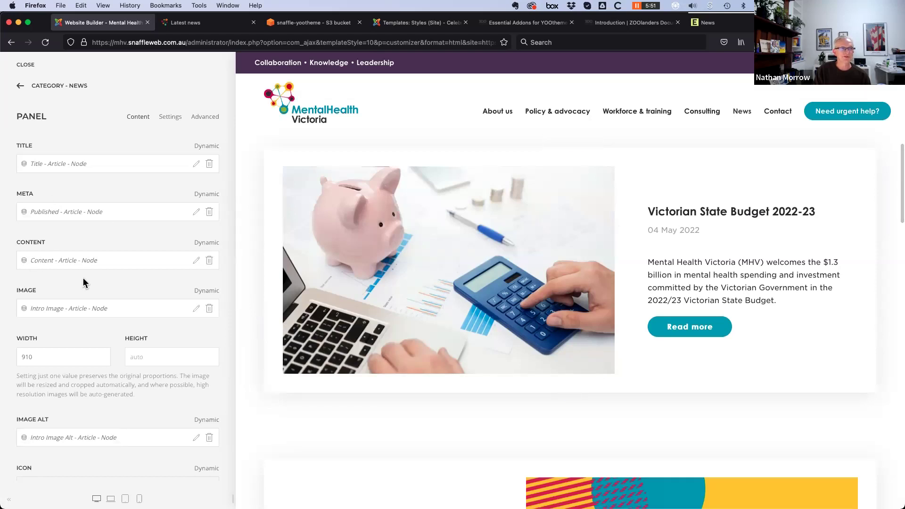
pyautogui.scroll(-3, 78, 311)
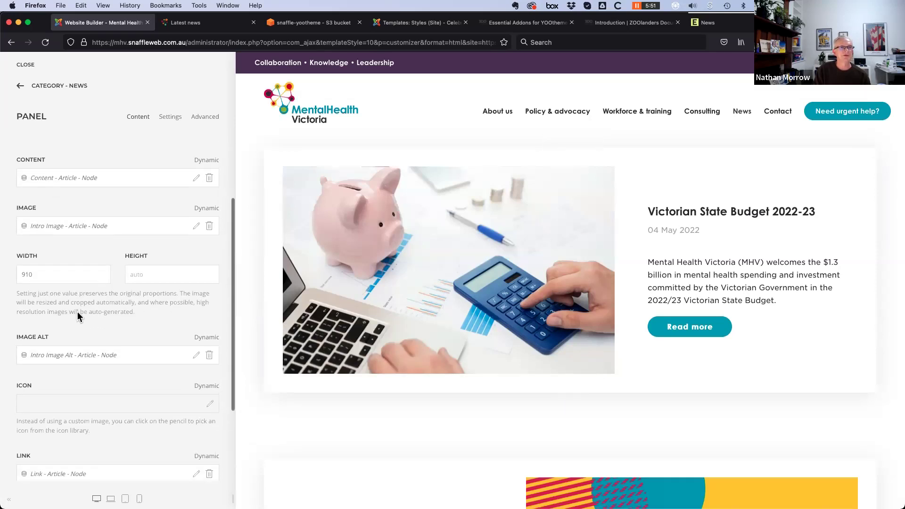
pyautogui.scroll(3, 78, 313)
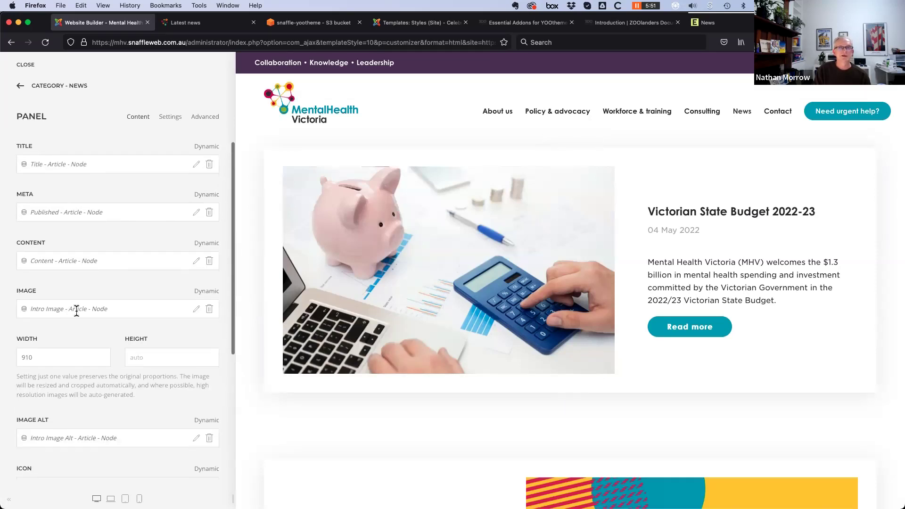
pyautogui.click(200, 119)
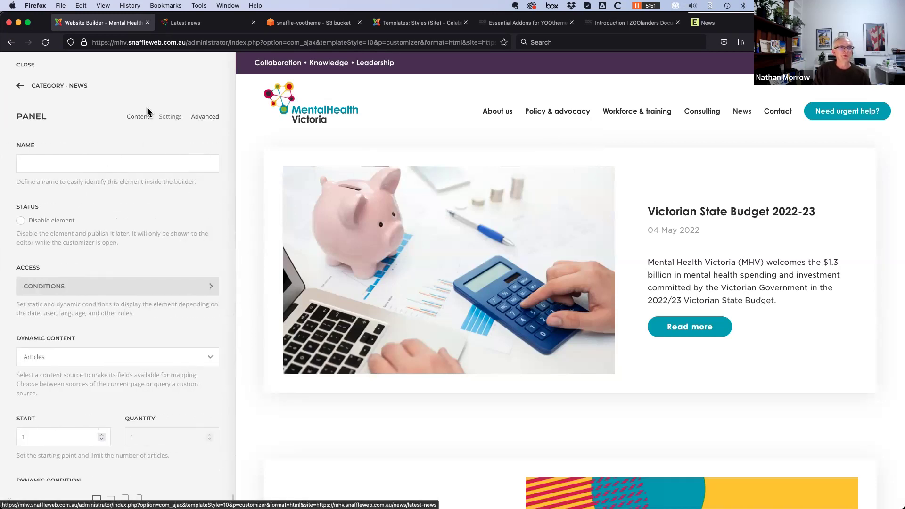
pyautogui.scroll(-5, 139, 305)
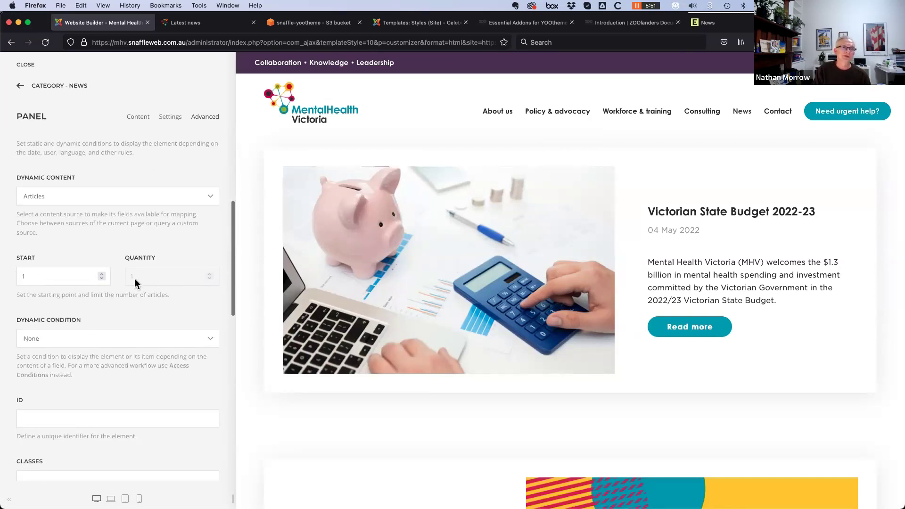
pyautogui.click(20, 86)
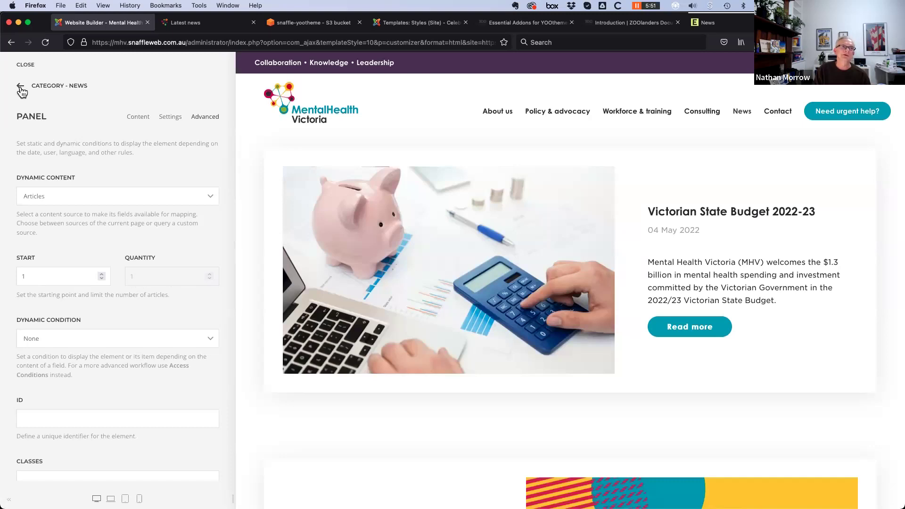
pyautogui.click(145, 351)
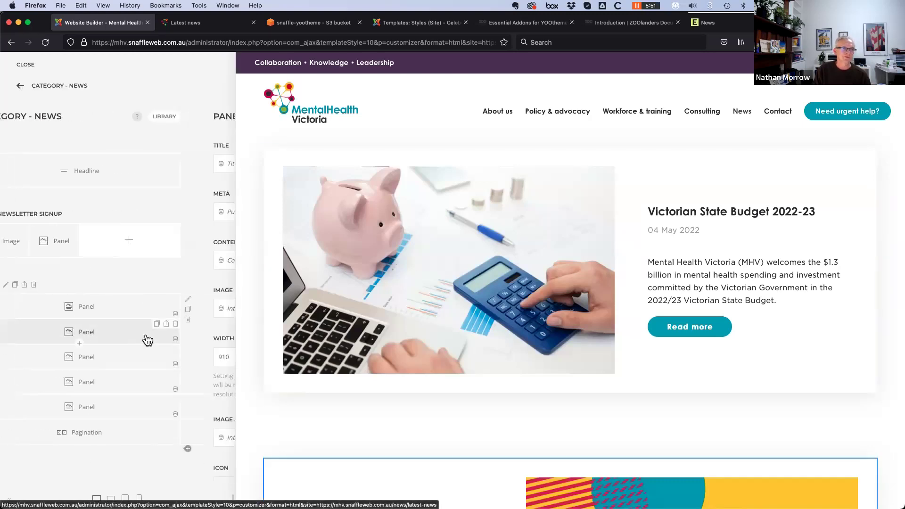
pyautogui.click(174, 117)
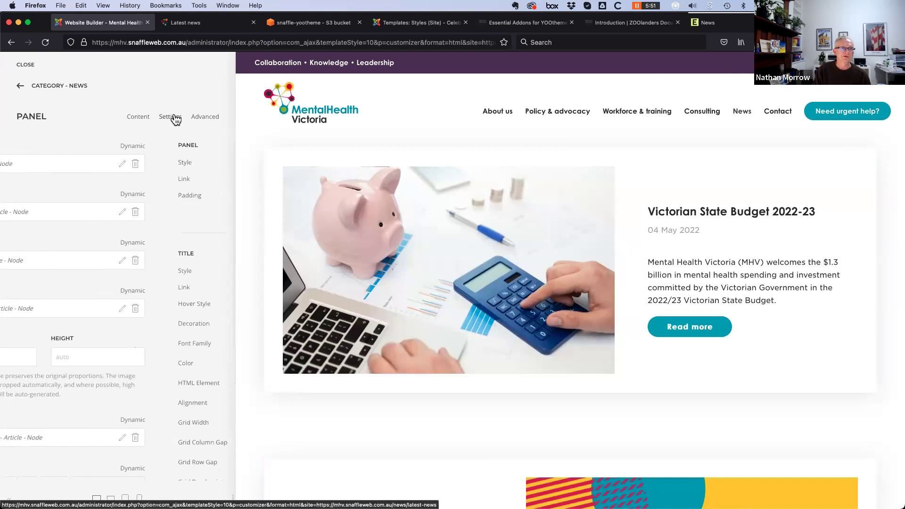
pyautogui.click(202, 122)
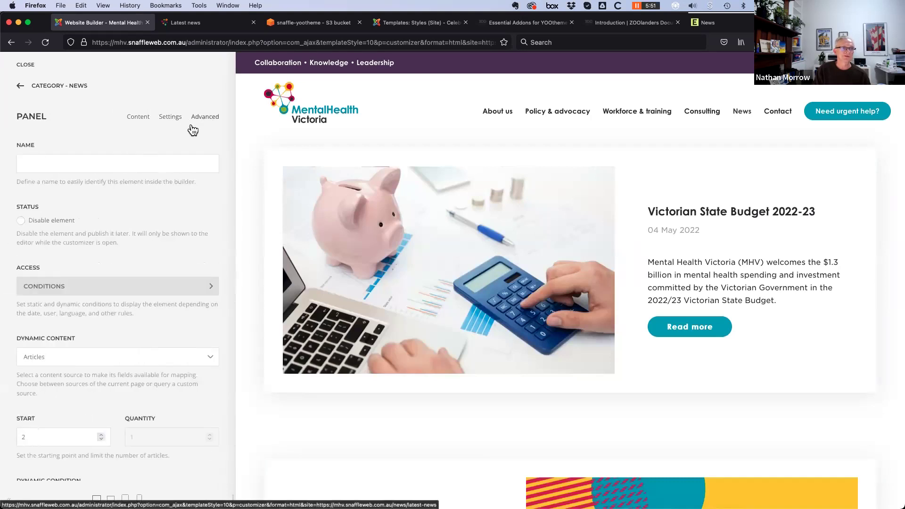
pyautogui.scroll(-3, 131, 377)
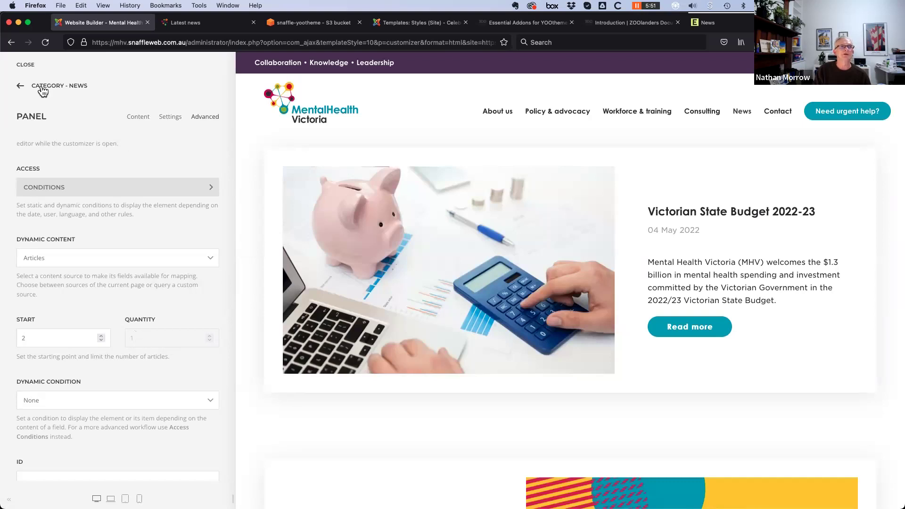
pyautogui.click(21, 86)
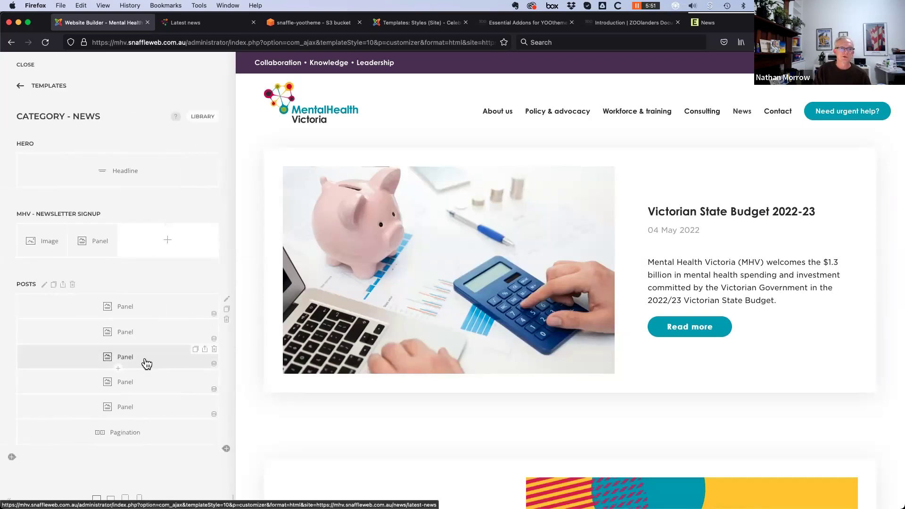
pyautogui.click(207, 357)
pyautogui.click(205, 117)
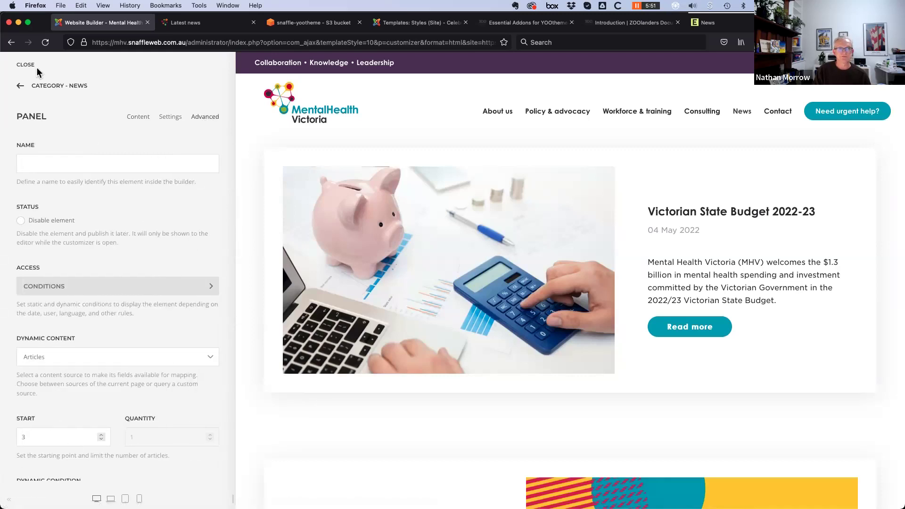
pyautogui.click(20, 86)
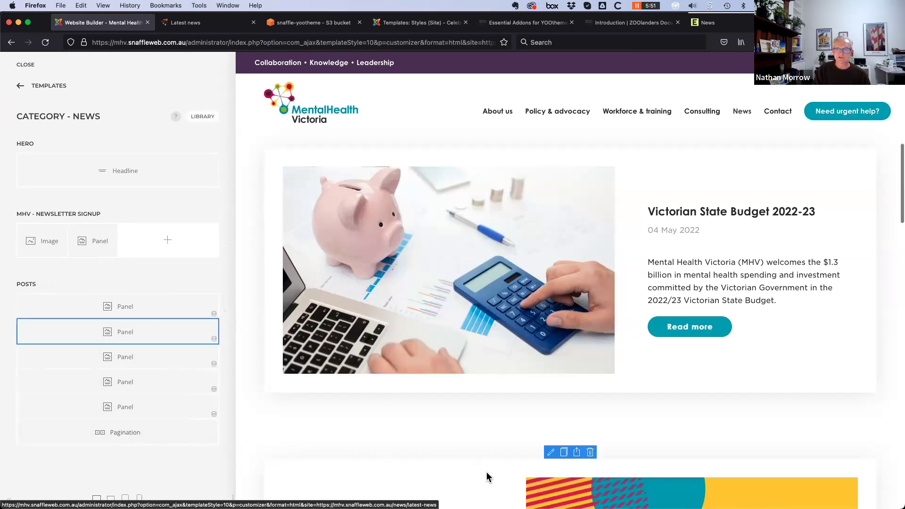
# Load the next page of Latest news posts and scroll through the results.
pyautogui.scroll(-15, 485, 474)
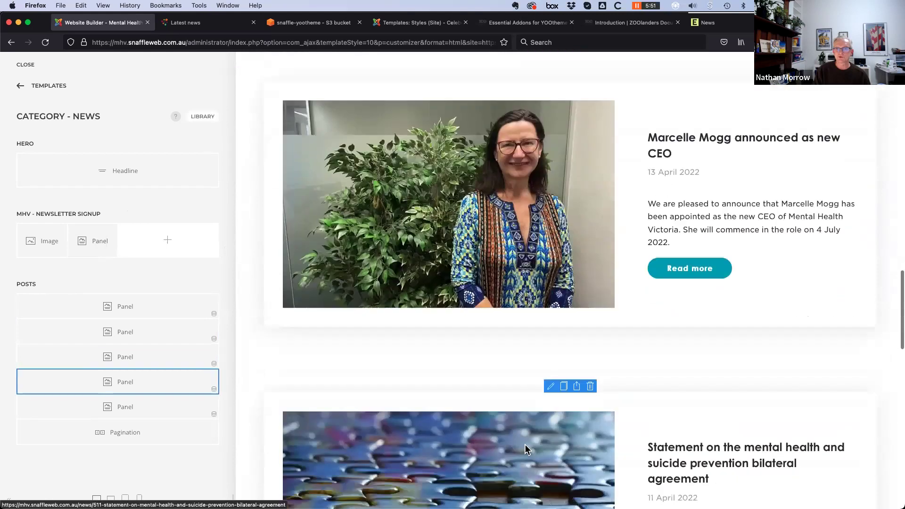
pyautogui.scroll(-15, 525, 444)
pyautogui.click(404, 299)
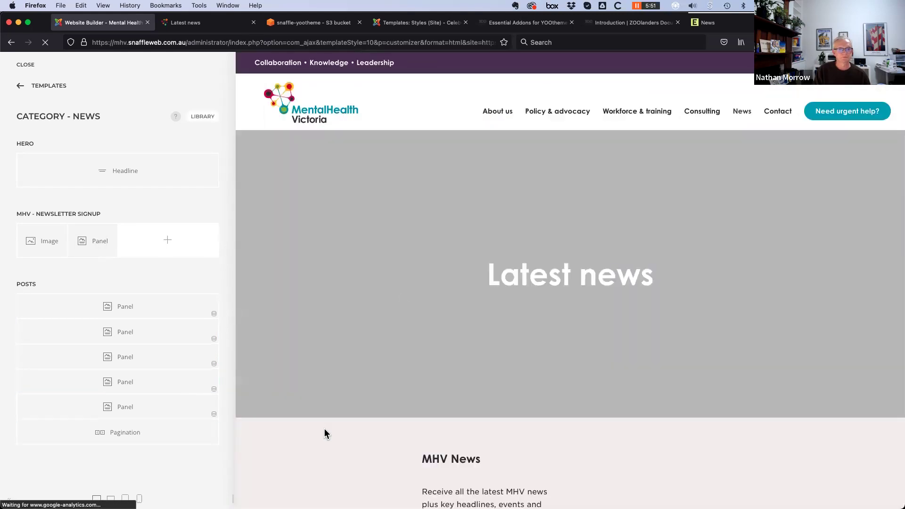
pyautogui.scroll(-10, 324, 429)
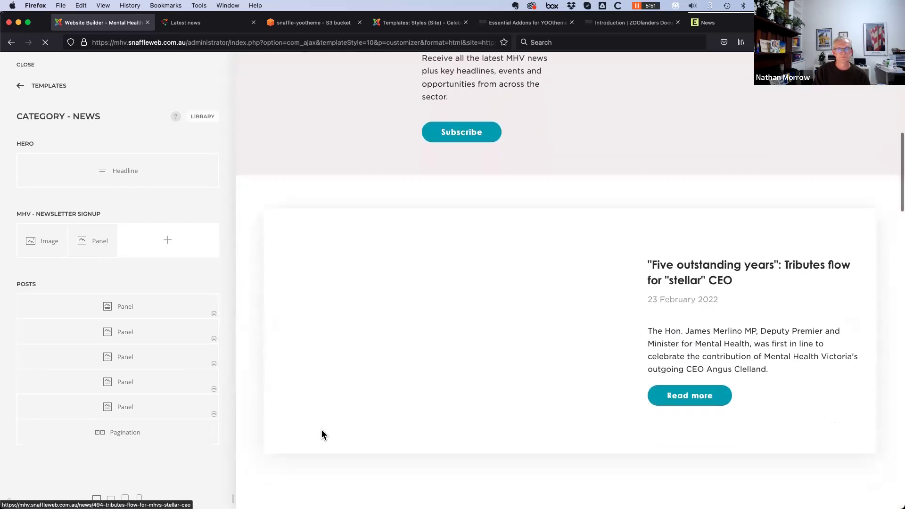
pyautogui.scroll(-3, 322, 434)
pyautogui.scroll(-5, 320, 431)
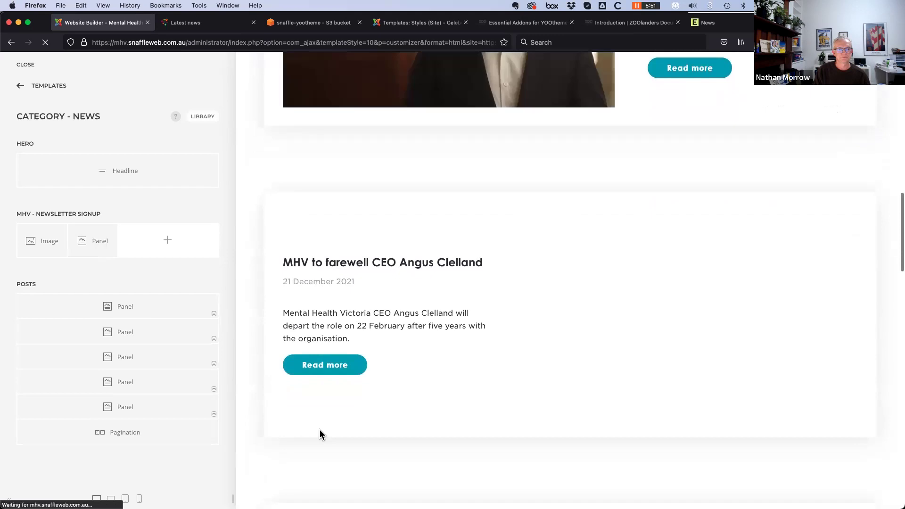
pyautogui.scroll(-5, 319, 432)
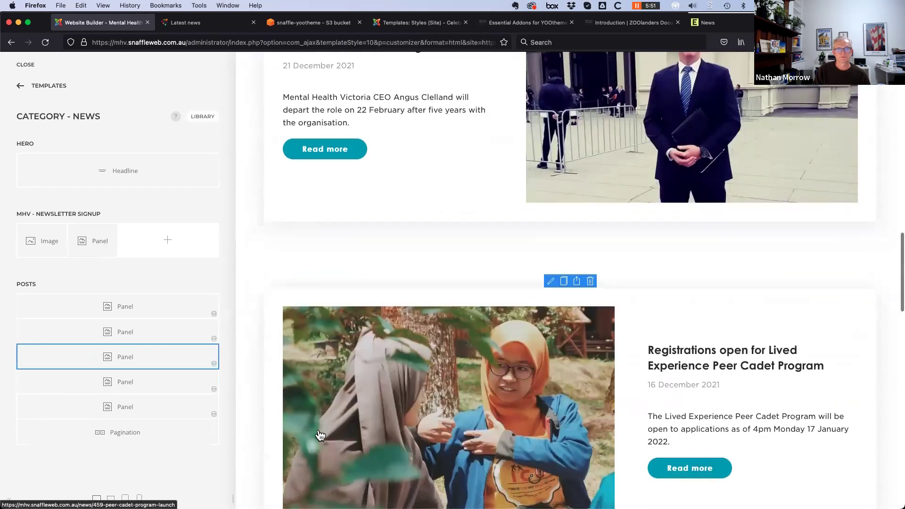
pyautogui.scroll(-3, 319, 429)
pyautogui.scroll(15, 318, 429)
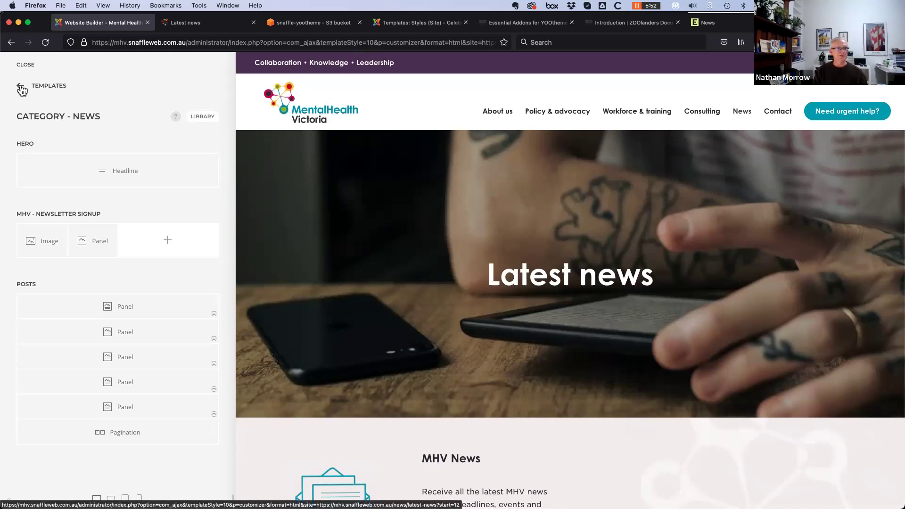
# Inspect the Advanced settings of the first Posts Panel.
pyautogui.click(167, 310)
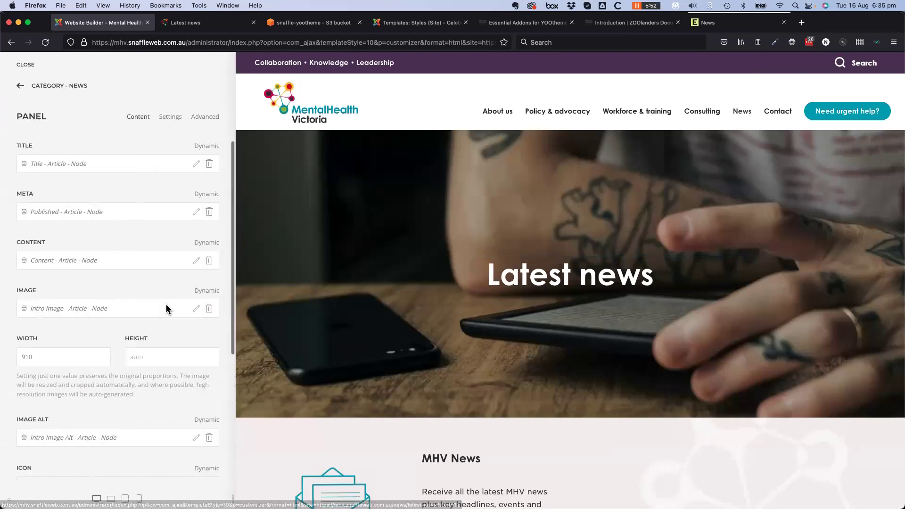
pyautogui.click(206, 120)
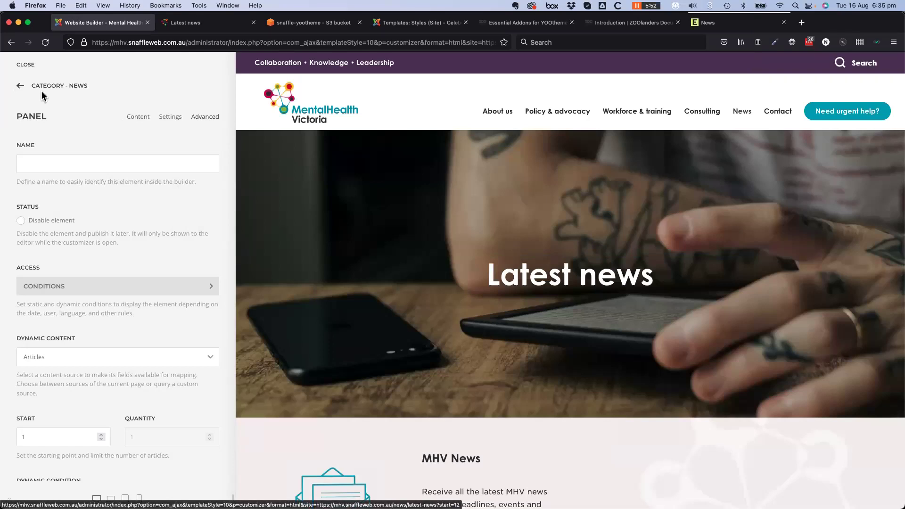
pyautogui.scroll(-10, 113, 349)
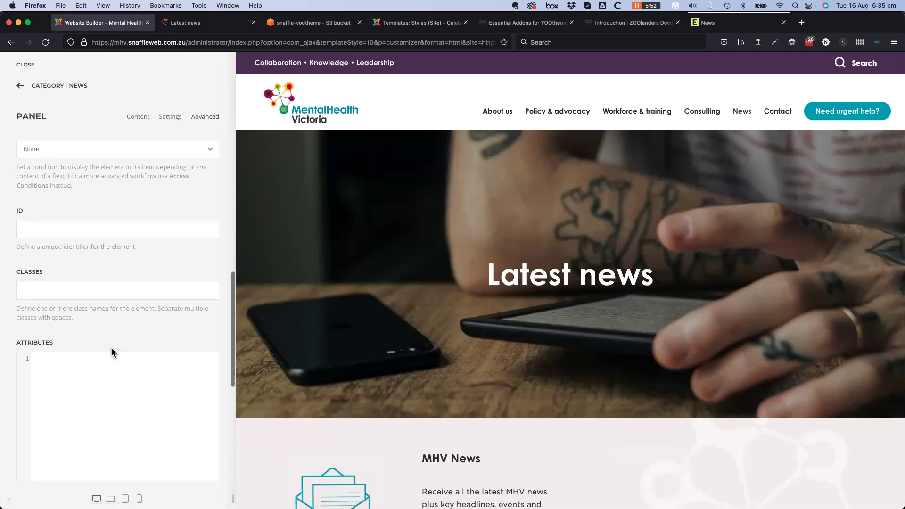
pyautogui.scroll(10, 112, 348)
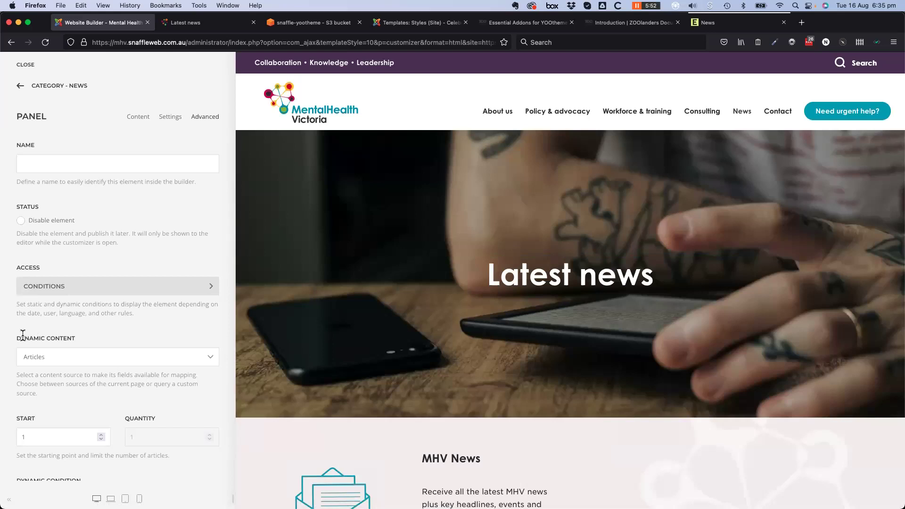
# Back in the templates list, move Category - News Demo above Category - News.
pyautogui.click(20, 88)
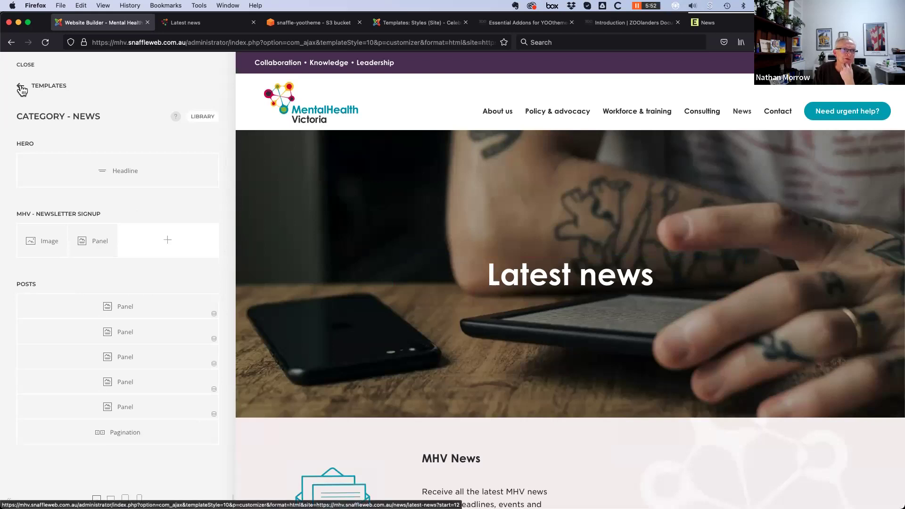
pyautogui.click(22, 88)
pyautogui.moveTo(46, 255); pyautogui.dragTo(56, 232)
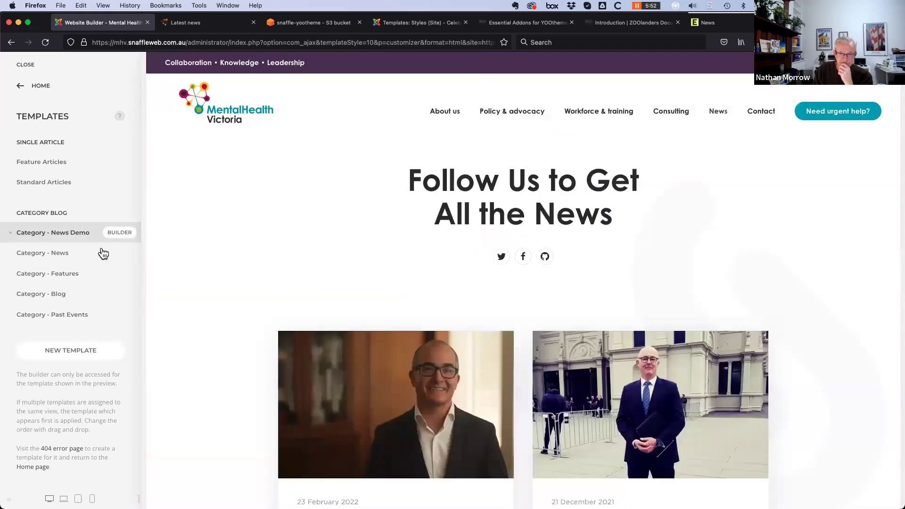
# Add a new blank item to the Grid element of the Category - News Demo layout.
pyautogui.scroll(-5, 290, 280)
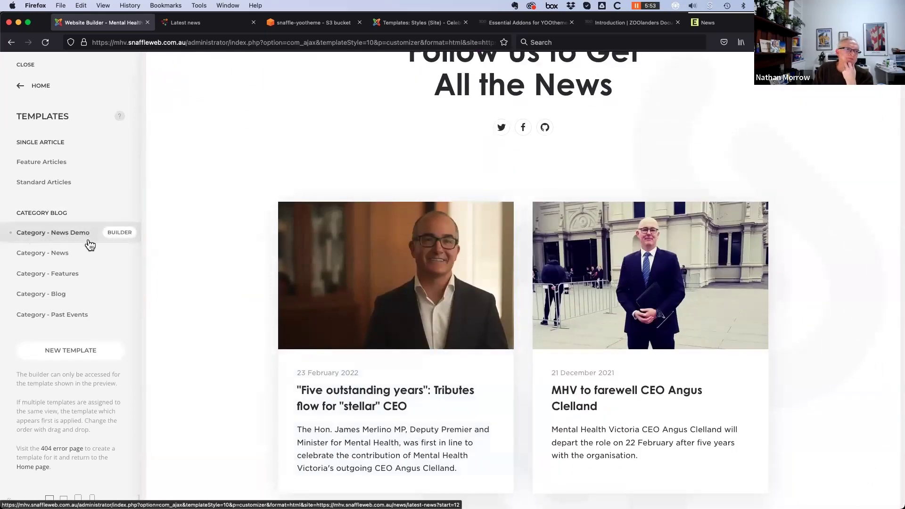
pyautogui.click(122, 232)
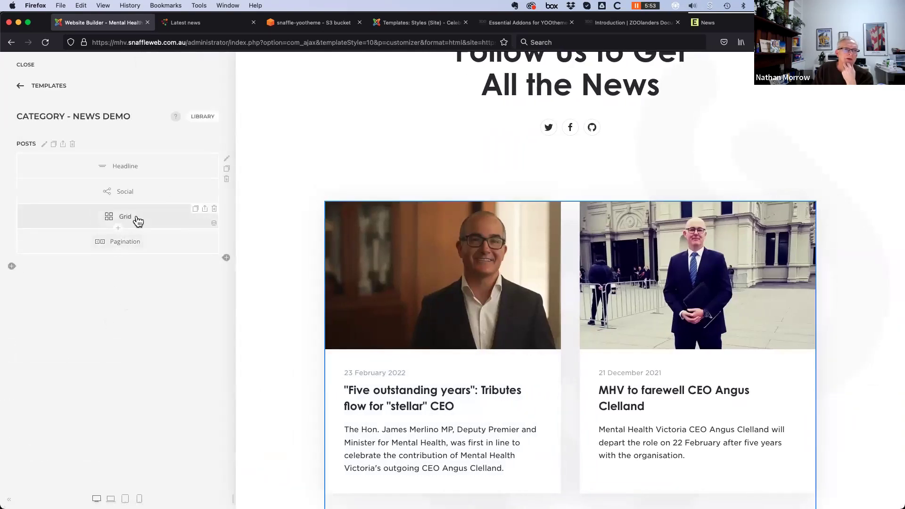
pyautogui.click(137, 216)
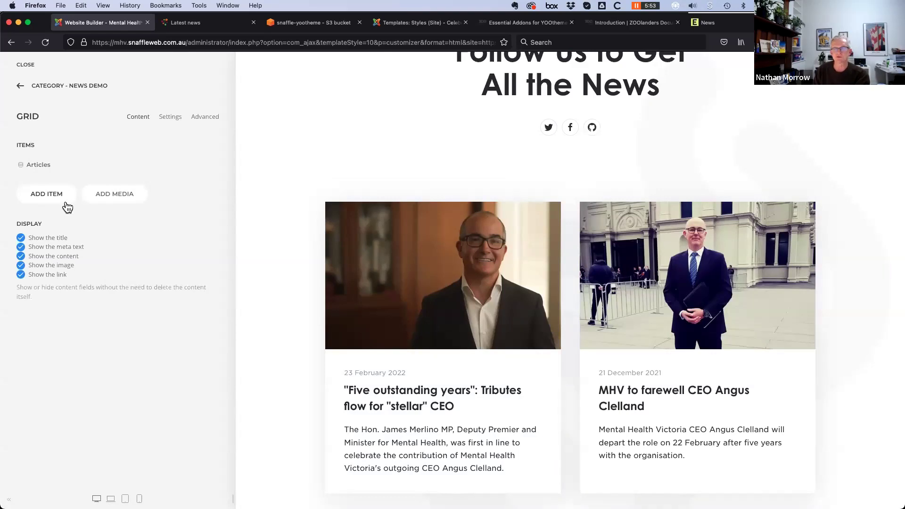
pyautogui.click(49, 194)
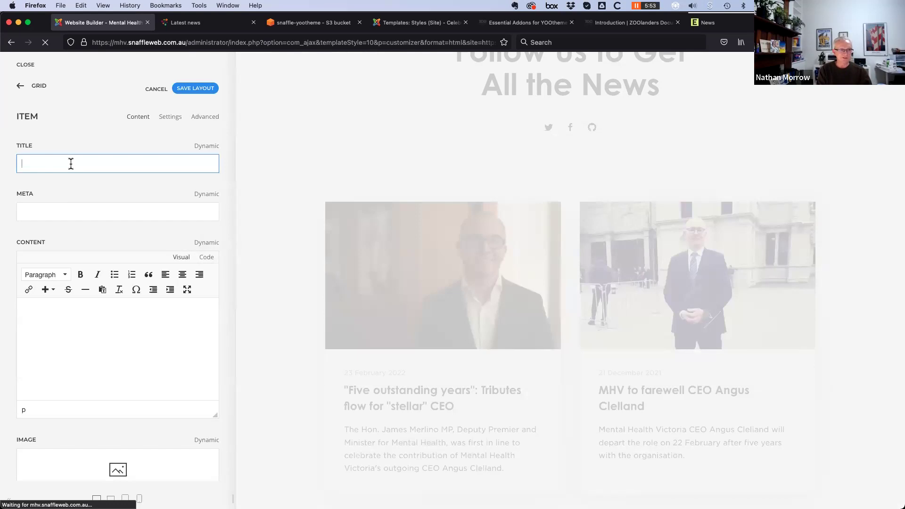
# Create a static item titled 'Basic Static' with the content 'Some content here'.
pyautogui.press('Tab')
pyautogui.press('Tab')
pyautogui.press('Tab')
pyautogui.press('Tab')
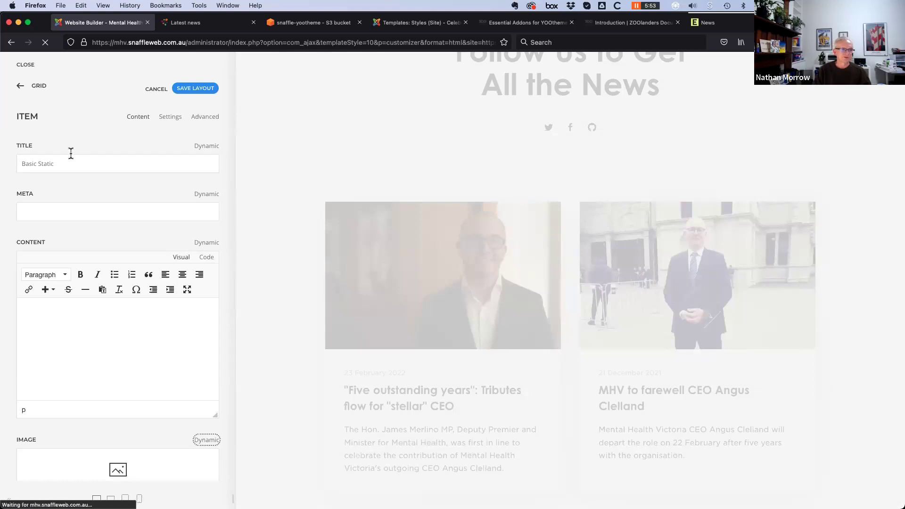
pyautogui.click(90, 332)
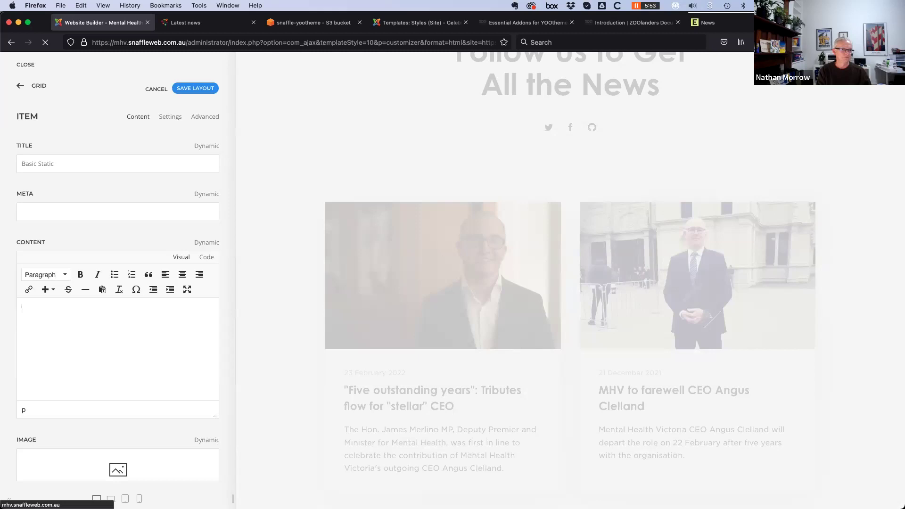
pyautogui.write('e content here')
pyautogui.scroll(-3, 86, 458)
pyautogui.scroll(3, 85, 458)
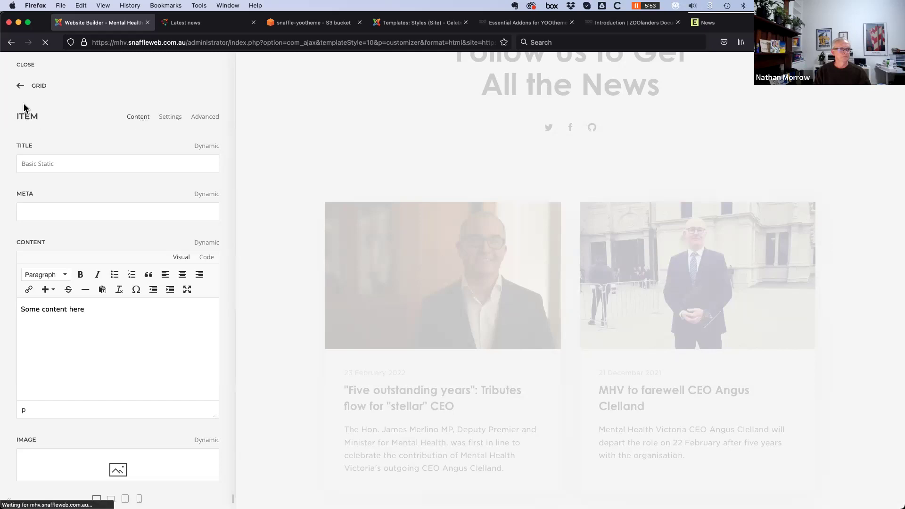
pyautogui.click(25, 85)
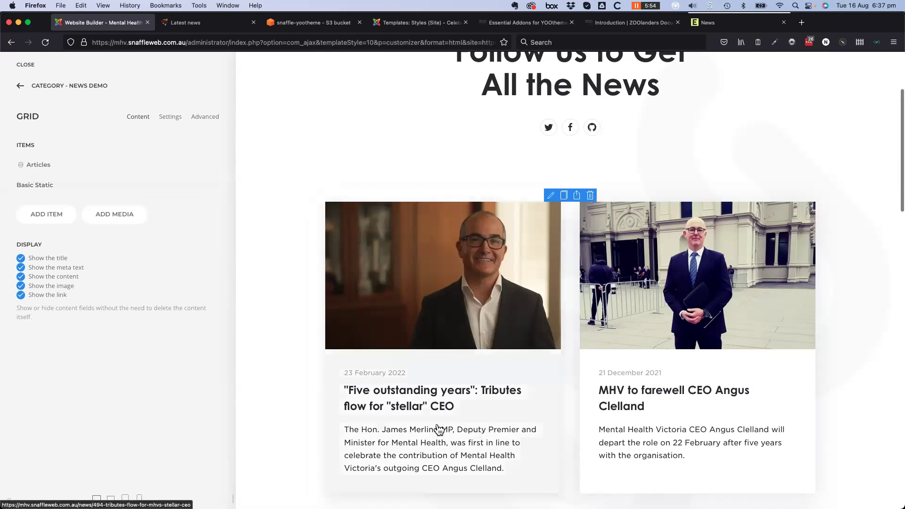
# Place Basic Static above Articles in the grid items and save the layout.
pyautogui.moveTo(28, 185); pyautogui.dragTo(33, 164)
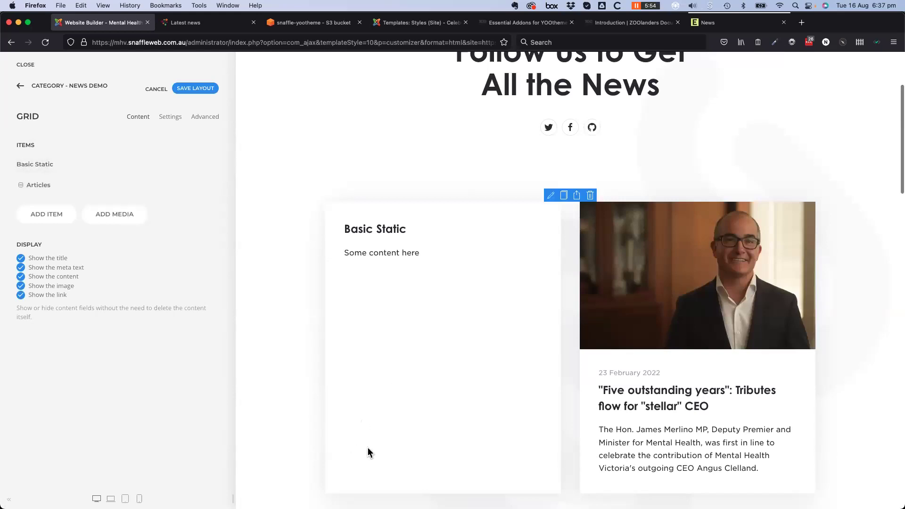
pyautogui.scroll(-3, 369, 447)
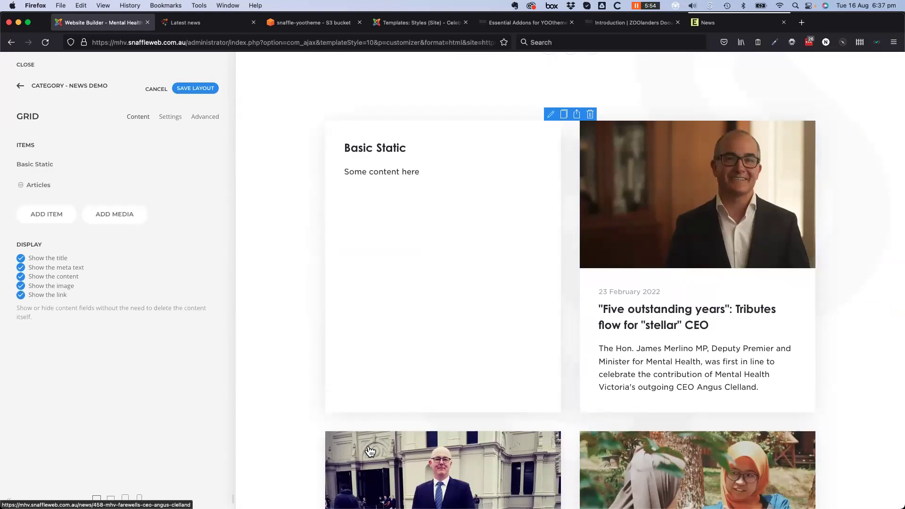
pyautogui.scroll(8, 369, 451)
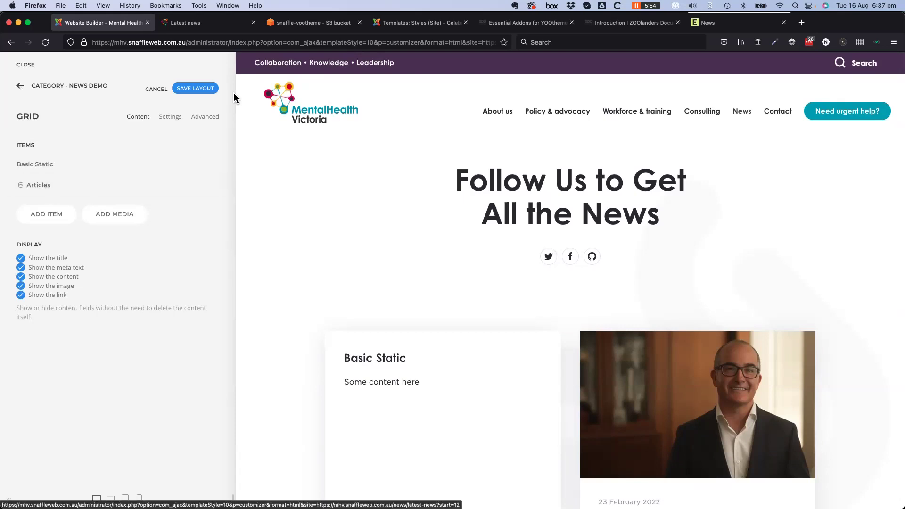
pyautogui.click(197, 89)
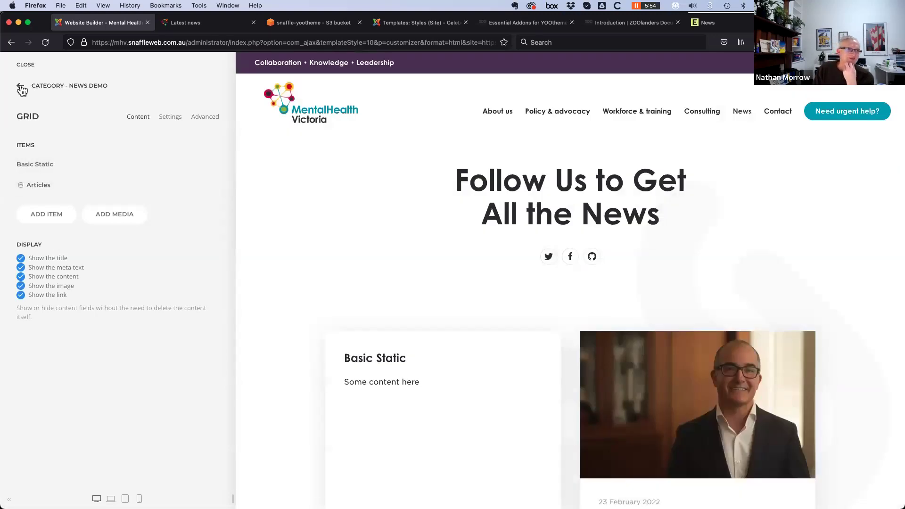
pyautogui.click(24, 87)
# Replace the Category - News Demo layout with the News & Inspiration pro layout from the library.
pyautogui.click(208, 117)
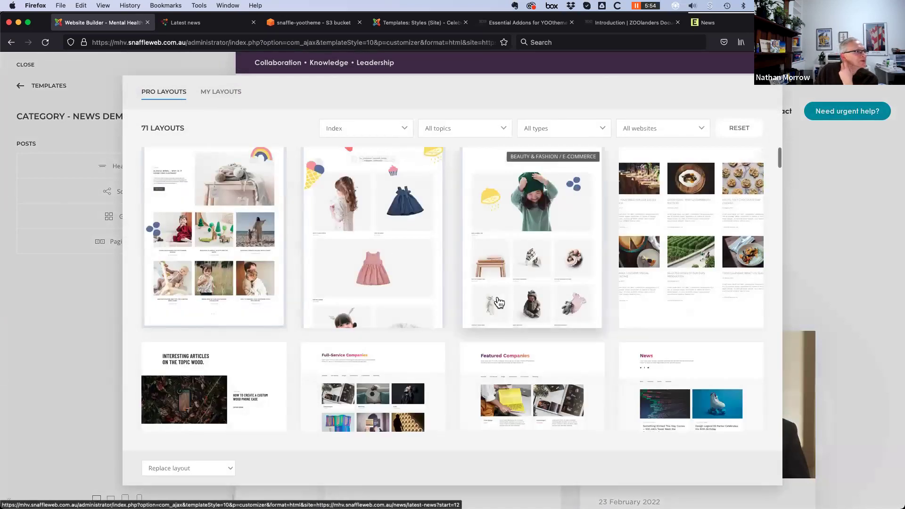
pyautogui.scroll(-8, 497, 364)
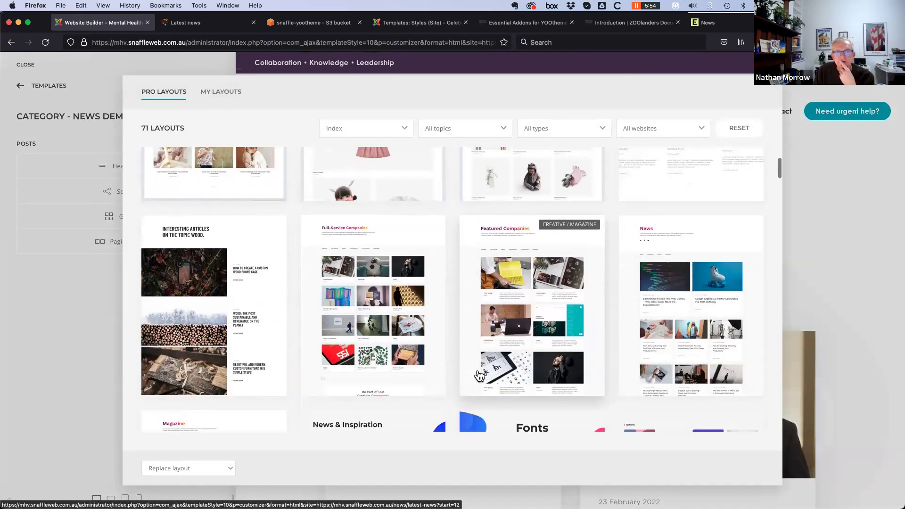
pyautogui.scroll(-3, 486, 351)
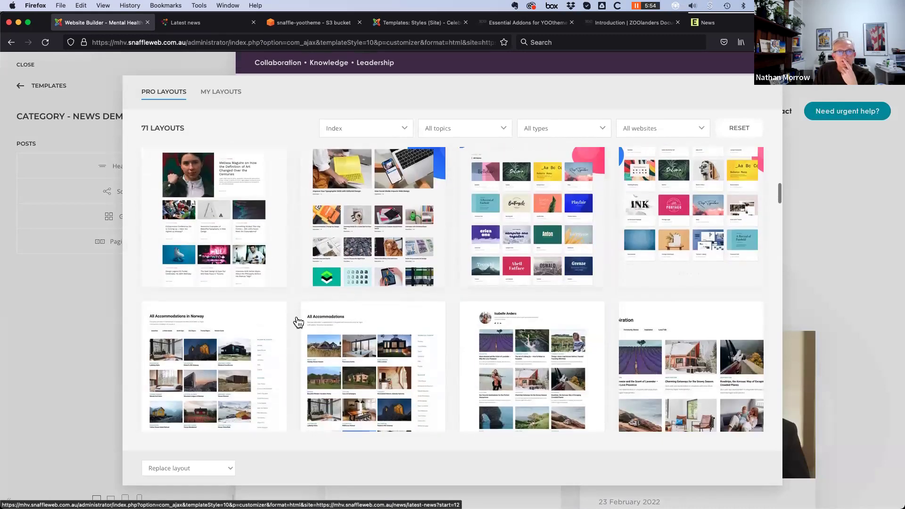
pyautogui.scroll(2, 373, 288)
pyautogui.click(381, 289)
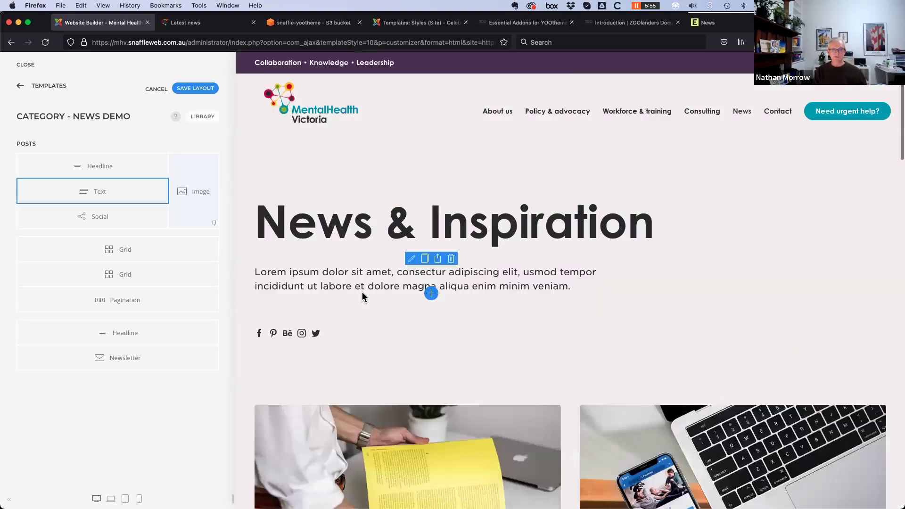
# Select the first grid in the News & Inspiration layout and show its Advanced settings.
pyautogui.scroll(-5, 364, 302)
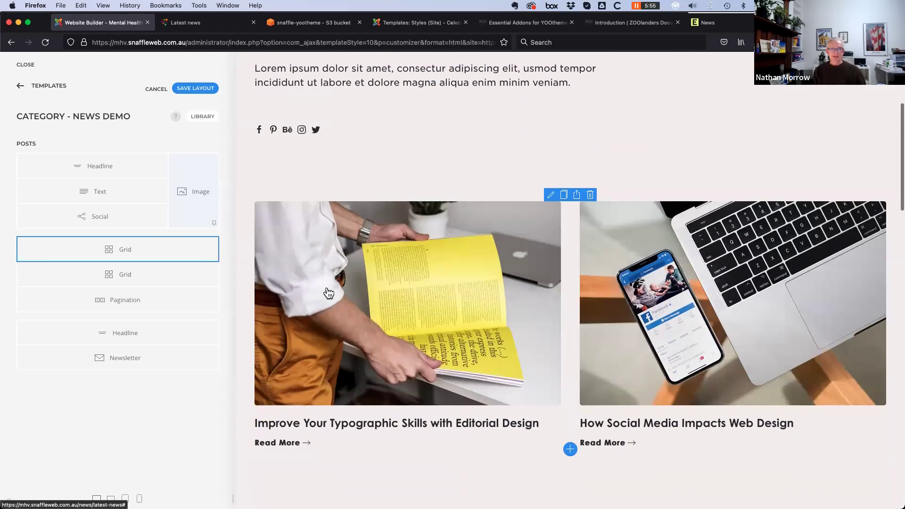
pyautogui.click(152, 254)
pyautogui.click(208, 118)
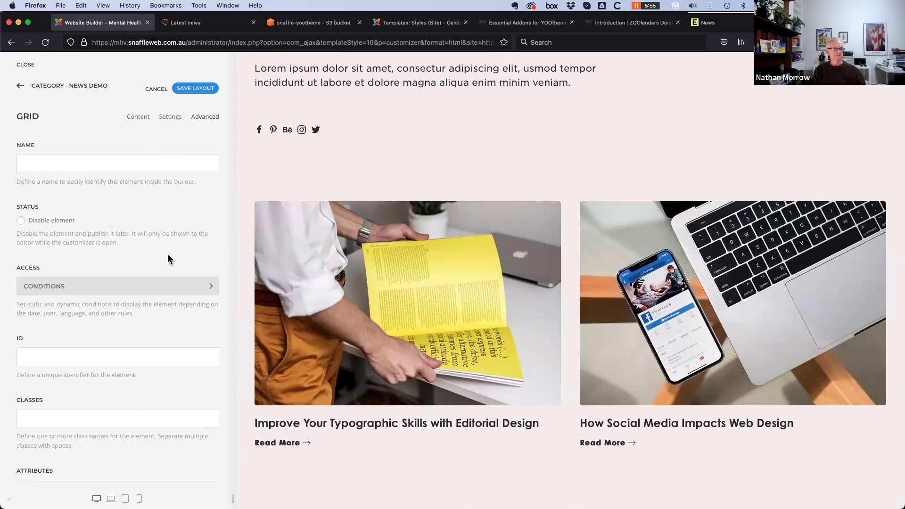
pyautogui.scroll(-5, 172, 347)
pyautogui.scroll(5, 170, 348)
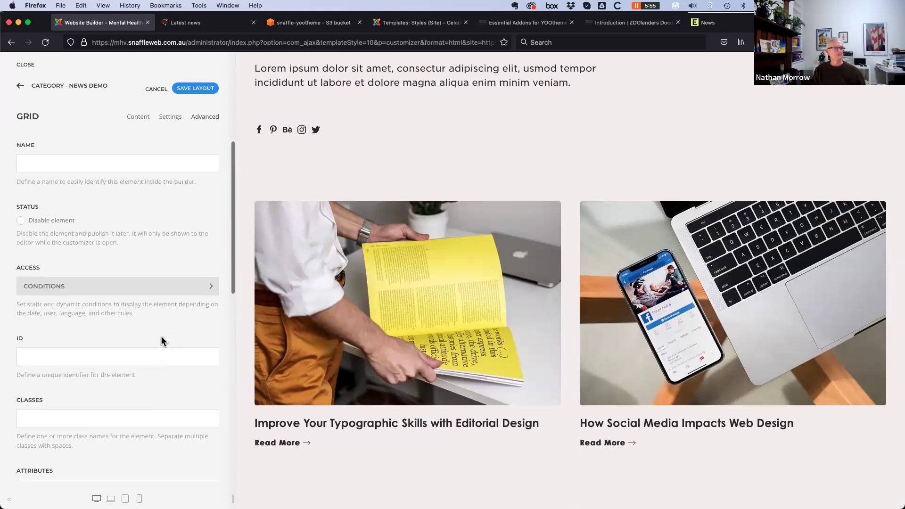
# Add a new item to the first grid, sourced dynamically from Articles with quantity 2.
pyautogui.click(137, 118)
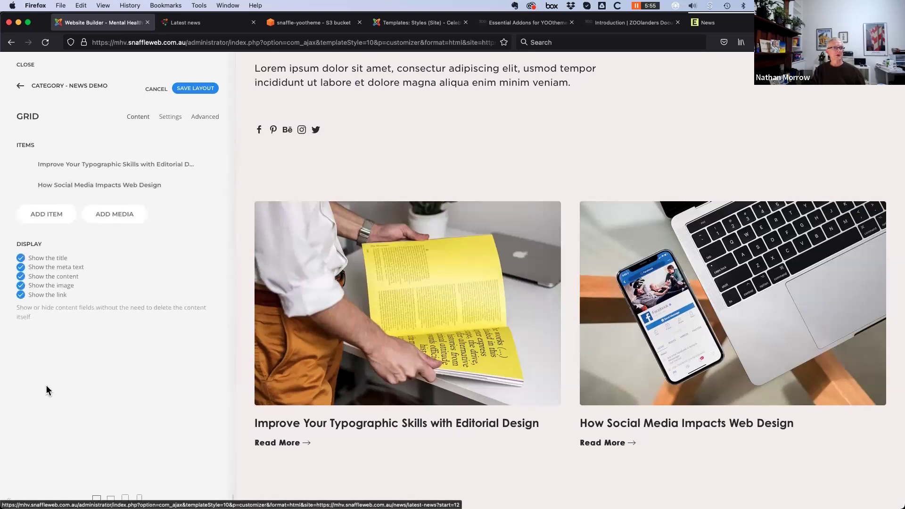
pyautogui.click(53, 215)
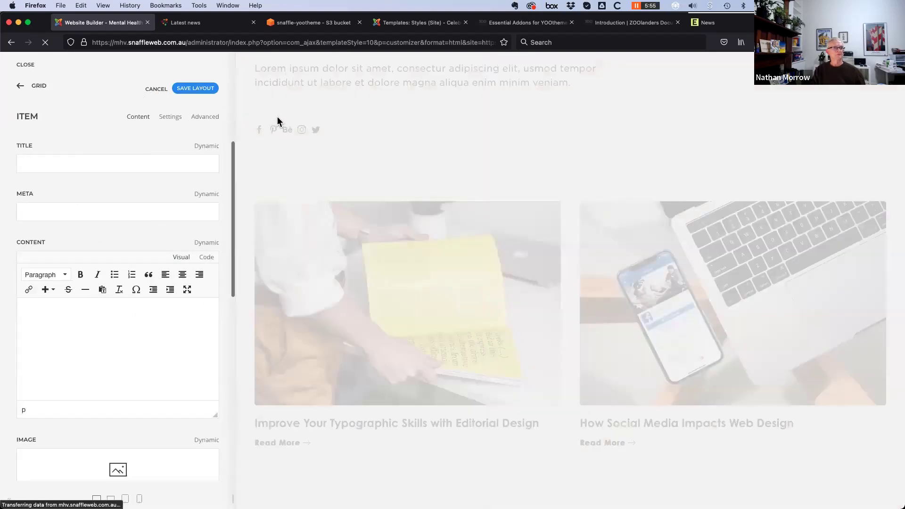
pyautogui.click(207, 118)
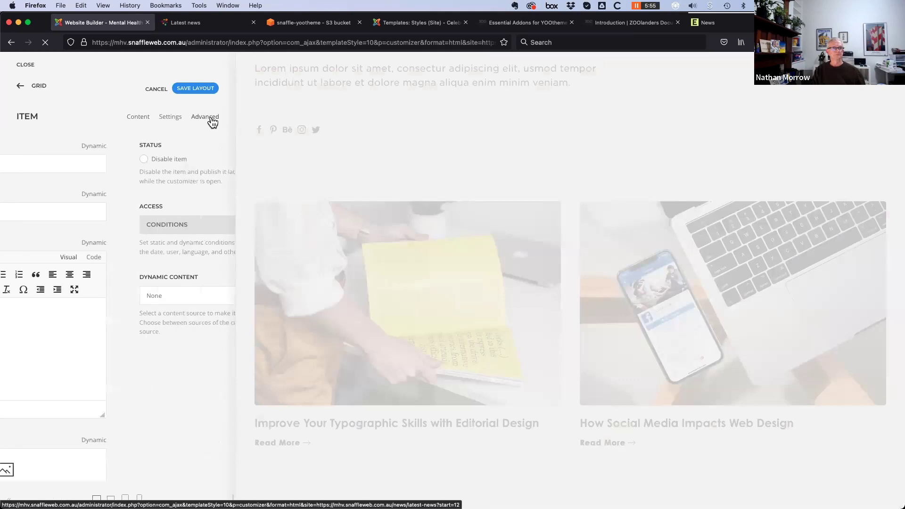
pyautogui.click(140, 299)
pyautogui.click(129, 320)
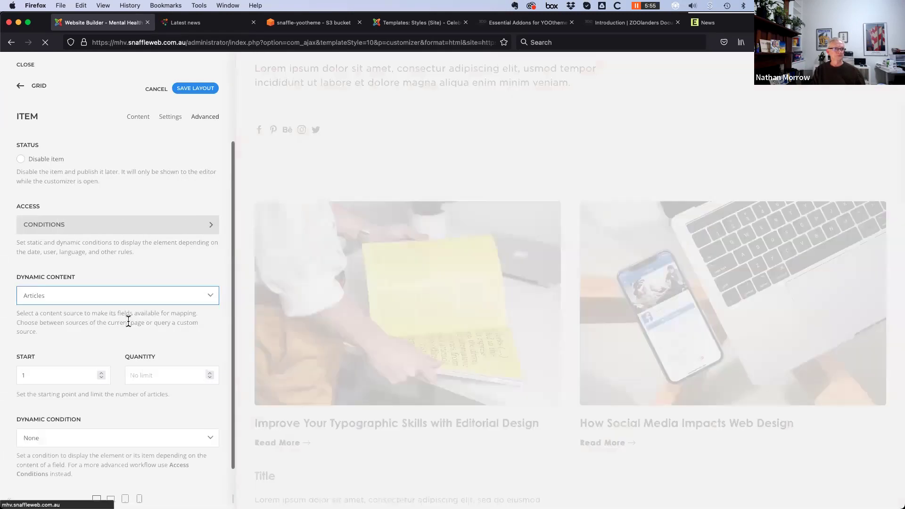
pyautogui.scroll(-1, 104, 385)
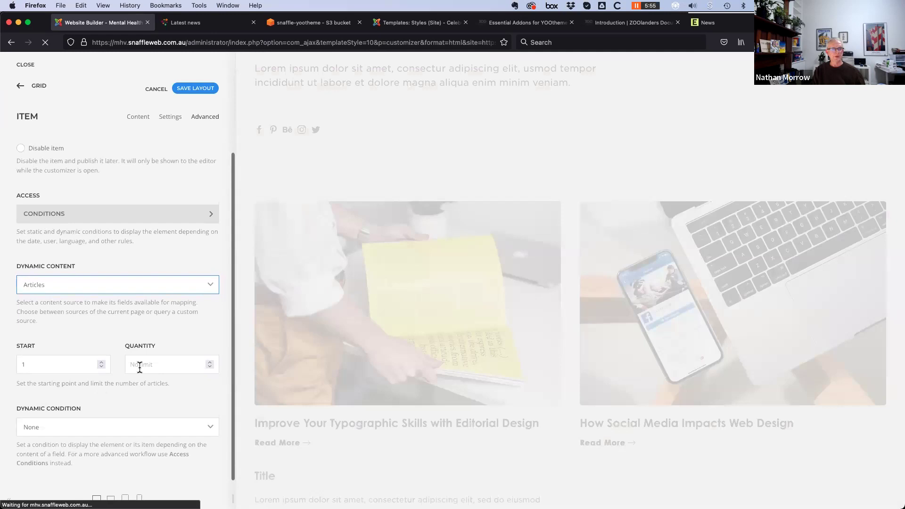
pyautogui.click(171, 365)
pyautogui.write('2')
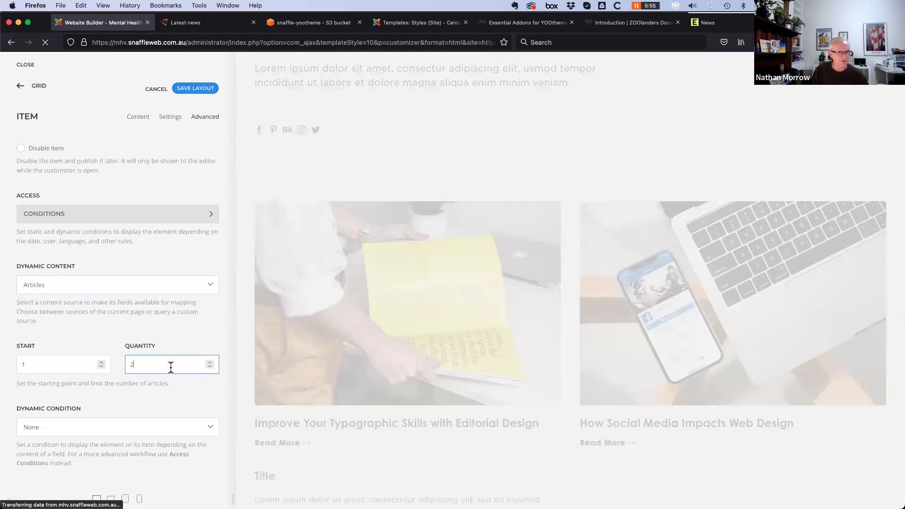
pyautogui.scroll(-1, 160, 413)
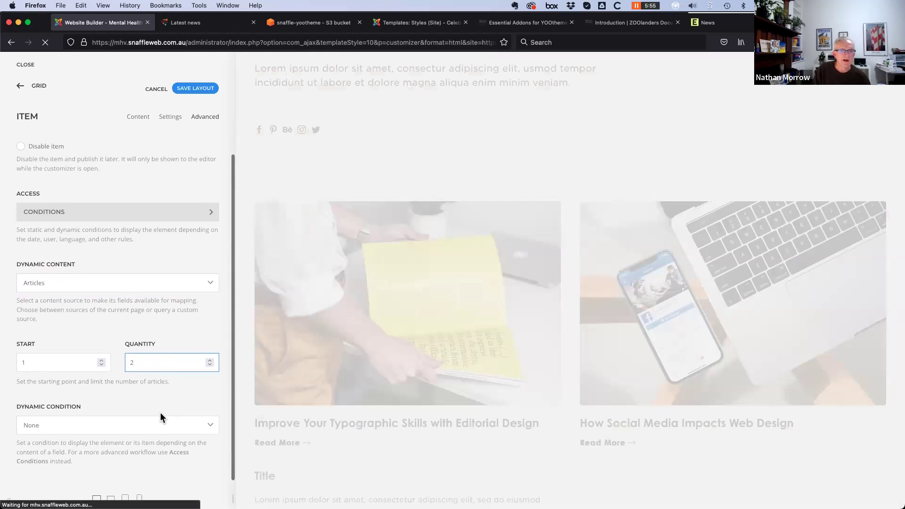
pyautogui.scroll(-1, 160, 412)
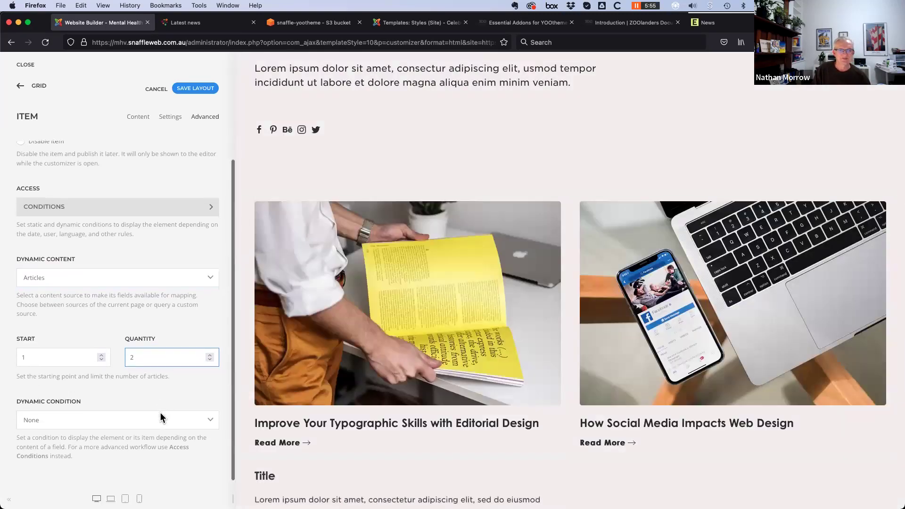
pyautogui.scroll(-3, 380, 465)
pyautogui.scroll(2, 391, 367)
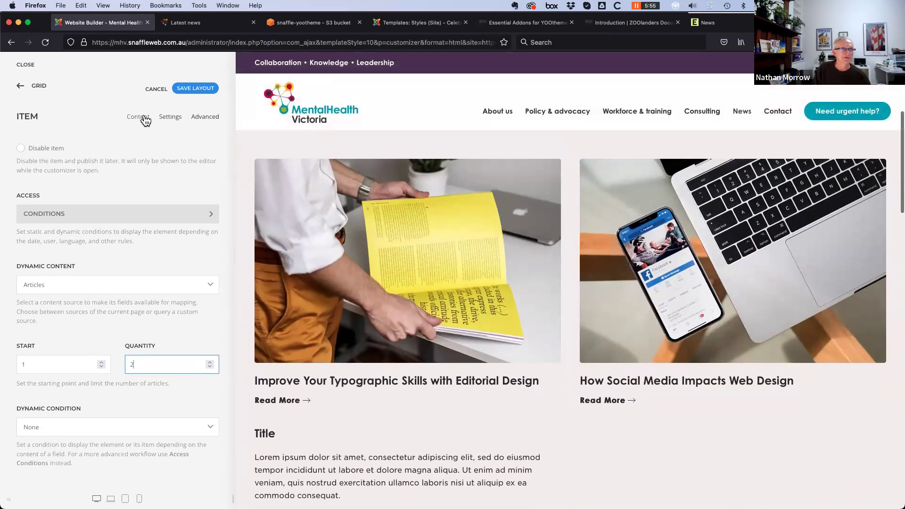
# Map the new item's title to the article Title.
pyautogui.click(139, 117)
pyautogui.click(205, 146)
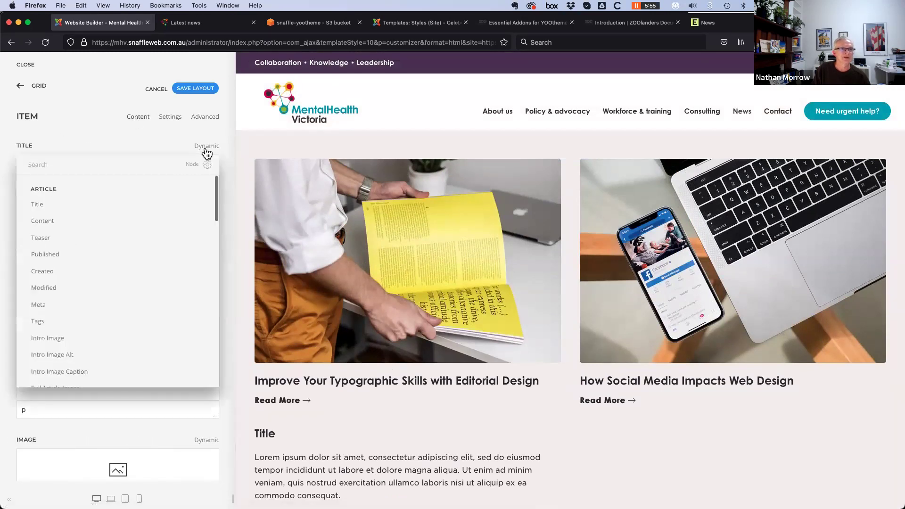
pyautogui.click(67, 204)
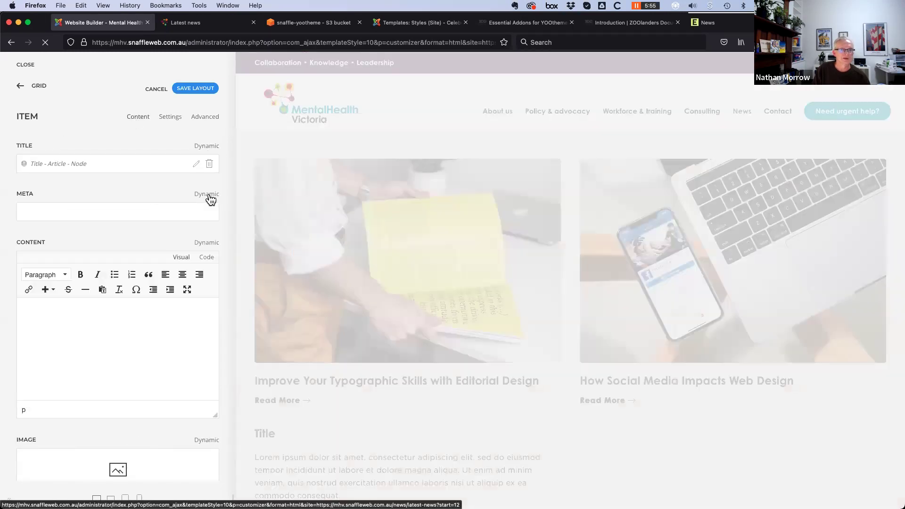
pyautogui.click(207, 194)
pyautogui.click(112, 191)
pyautogui.scroll(-4, 105, 361)
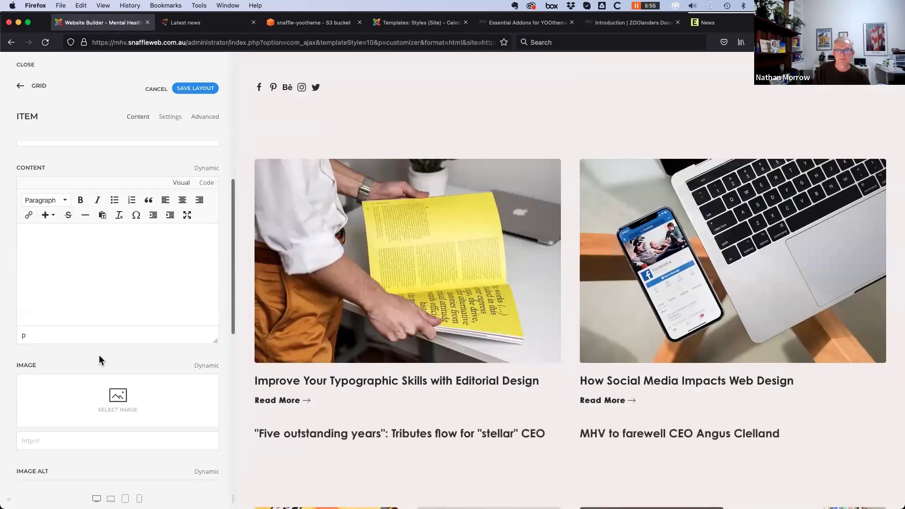
pyautogui.scroll(-3, 138, 389)
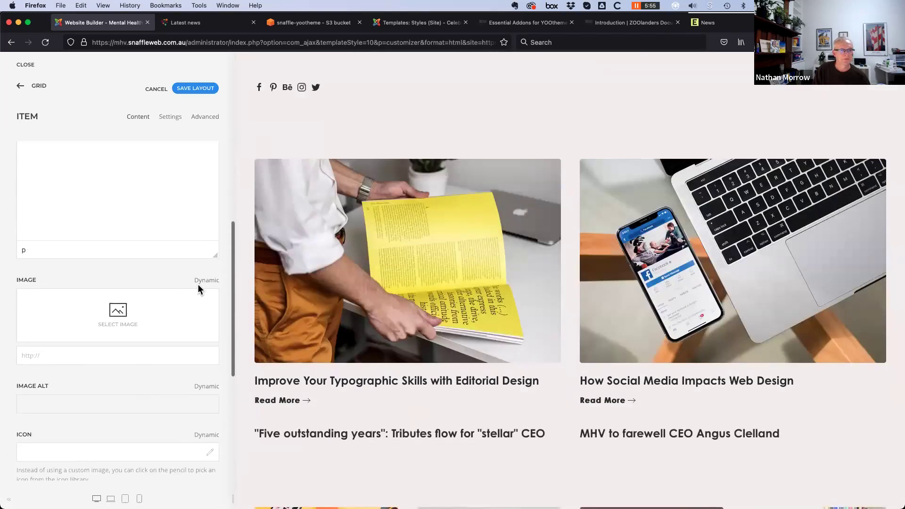
# Map the item's image to the article Intro Image and its link to the article Link.
pyautogui.click(204, 285)
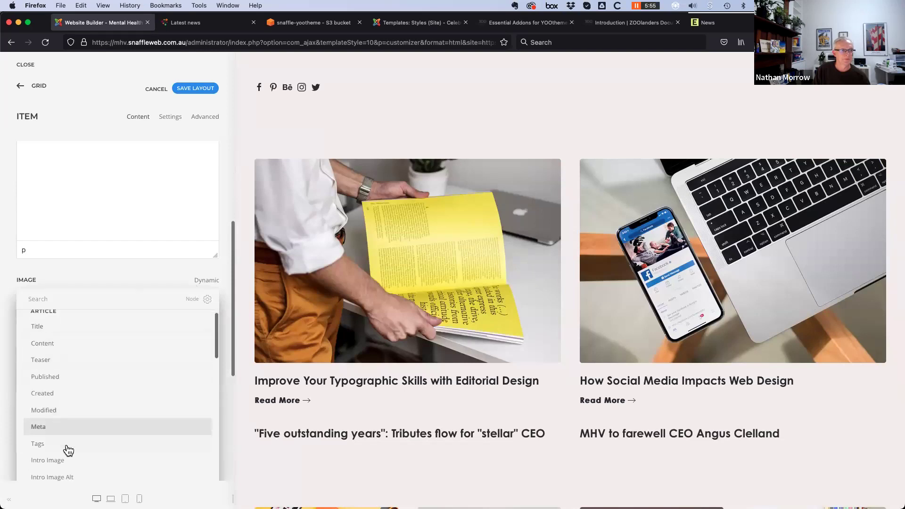
pyautogui.scroll(-2, 66, 441)
pyautogui.click(64, 429)
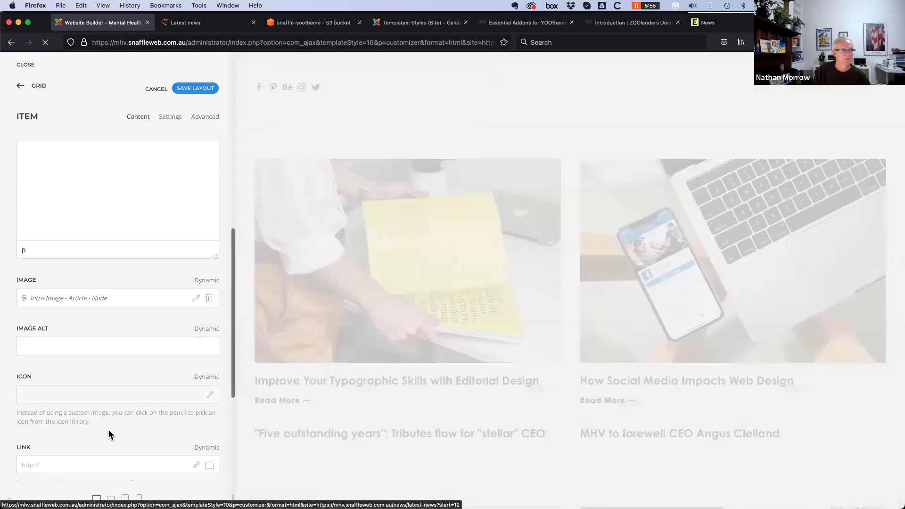
pyautogui.scroll(-5, 108, 433)
pyautogui.click(203, 310)
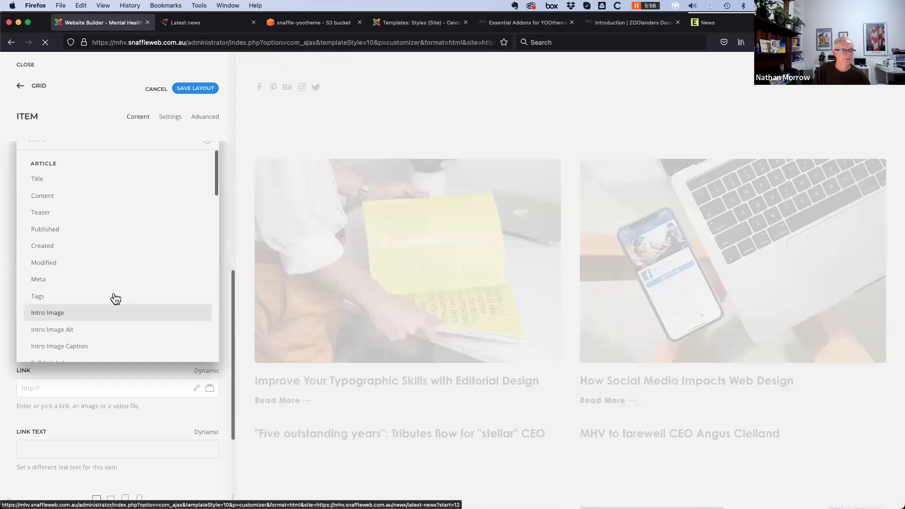
pyautogui.scroll(-3, 45, 316)
pyautogui.click(56, 262)
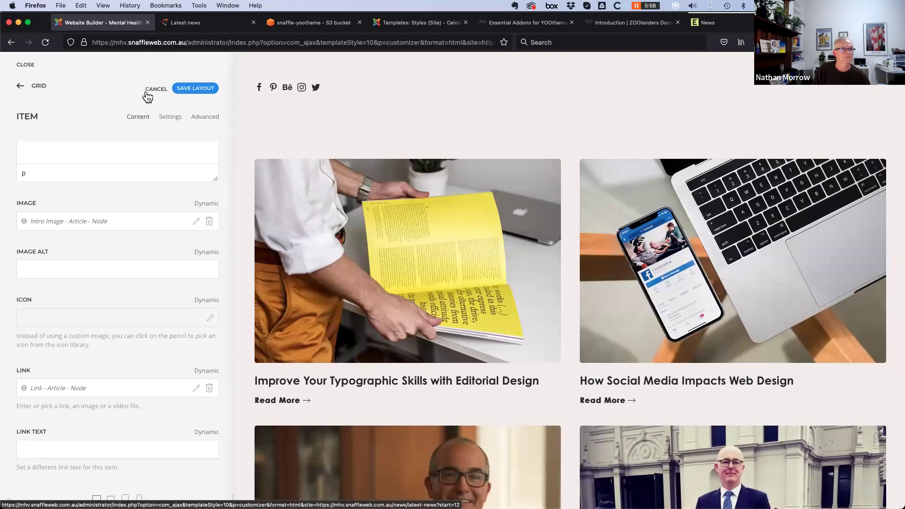
# Delete the Typographic Skills and Social Media demo items from the first grid.
pyautogui.click(20, 89)
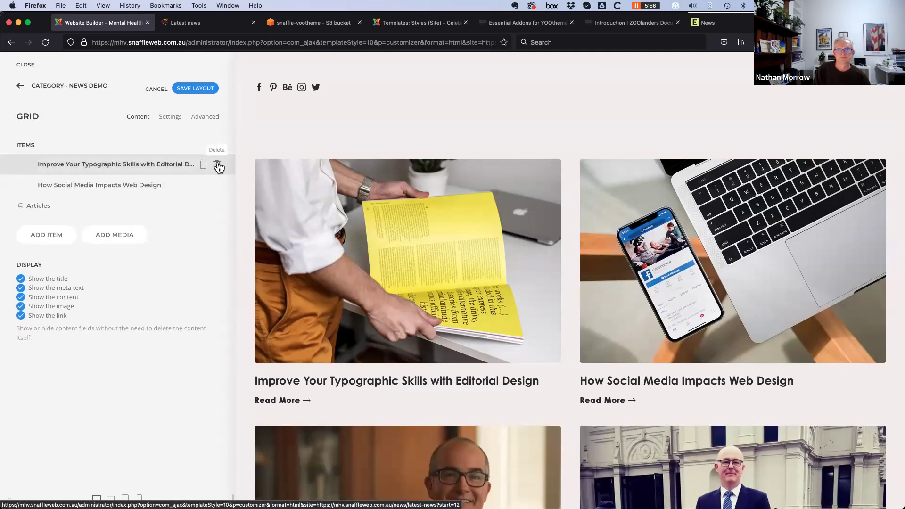
pyautogui.click(217, 165)
pyautogui.click(217, 166)
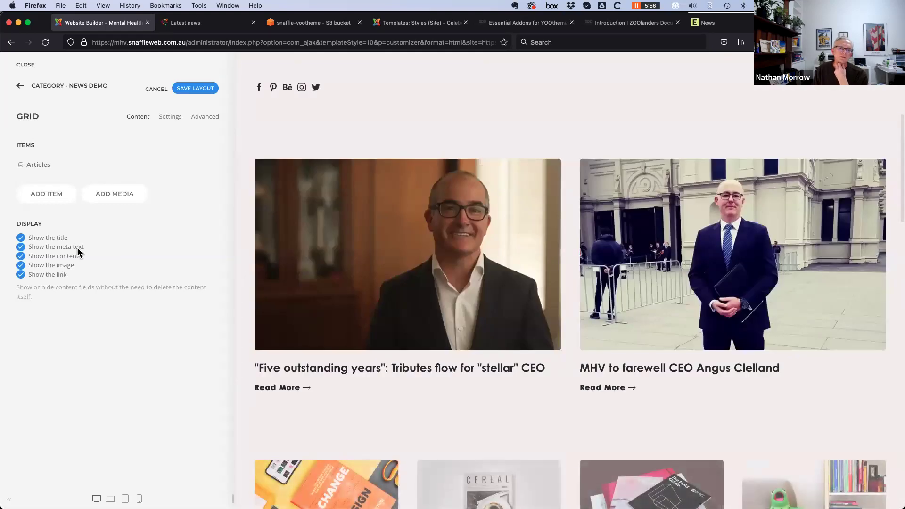
pyautogui.scroll(-1, 444, 413)
pyautogui.scroll(-3, 444, 413)
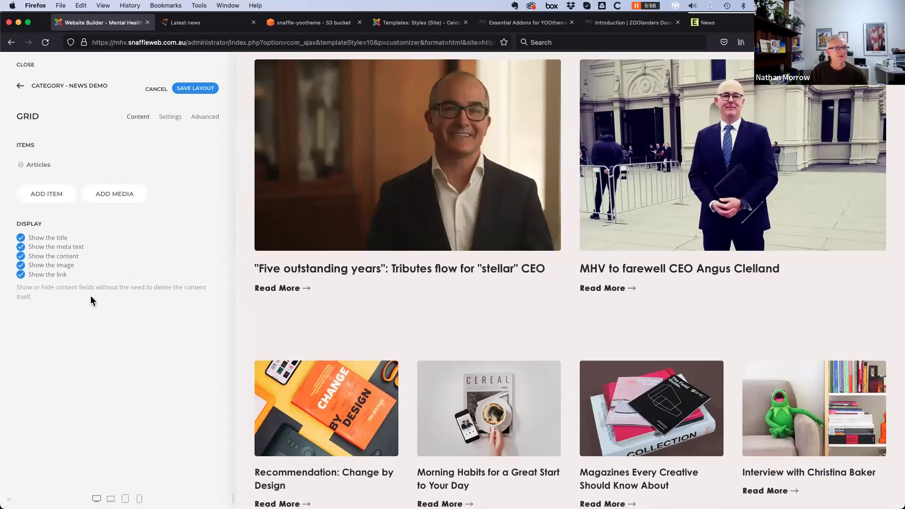
# Open the second grid in the Category - News Demo layout and add a new item.
pyautogui.click(20, 86)
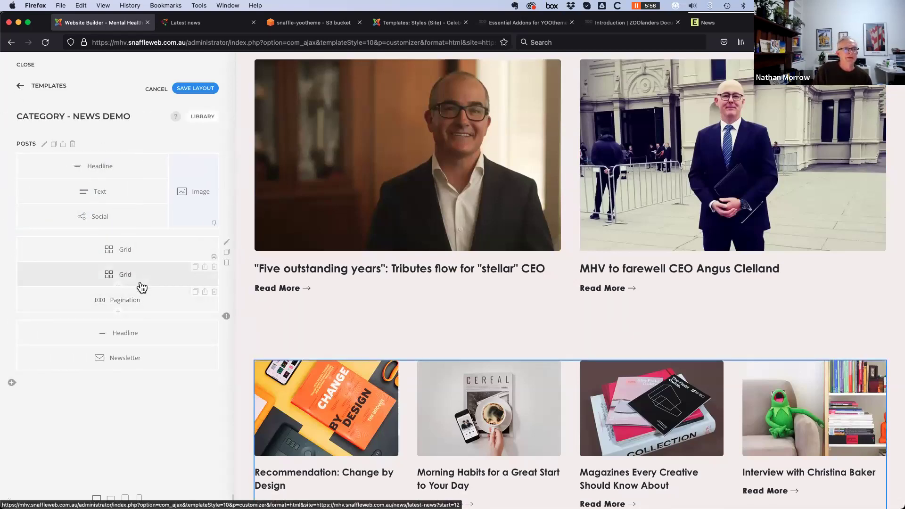
pyautogui.click(149, 276)
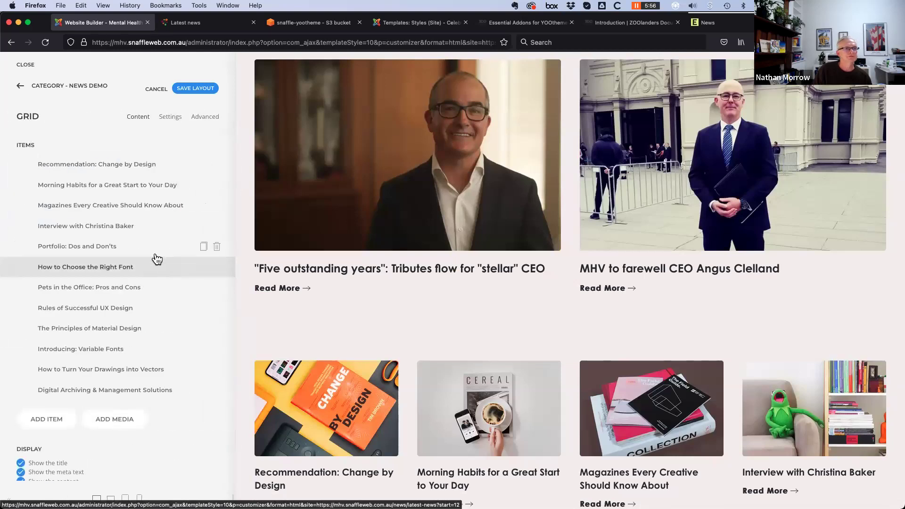
pyautogui.click(51, 419)
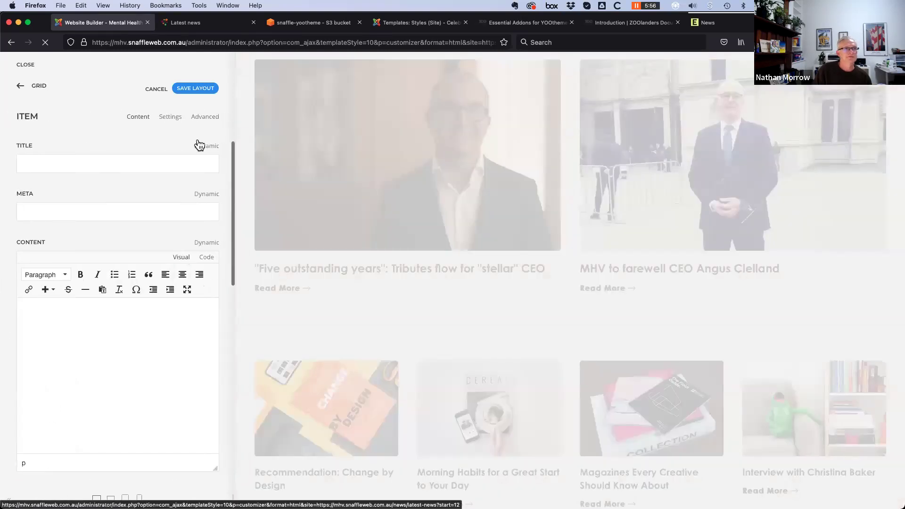
# Source the new item from Articles, starting at article 3 with no quantity limit.
pyautogui.click(205, 116)
pyautogui.click(112, 298)
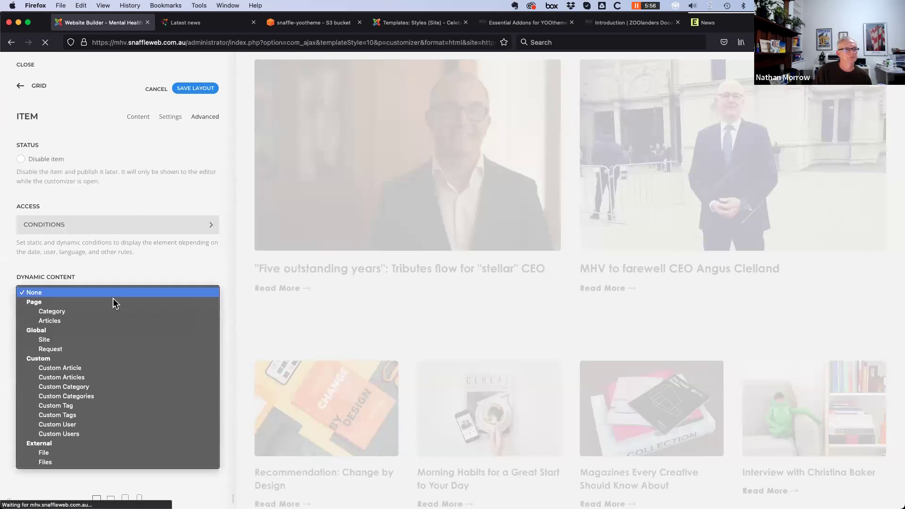
pyautogui.click(106, 319)
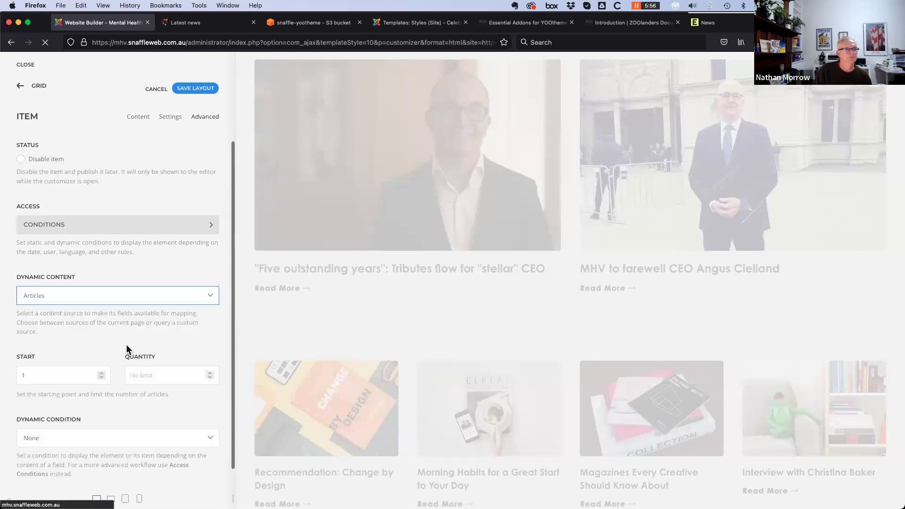
pyautogui.scroll(-1, 118, 355)
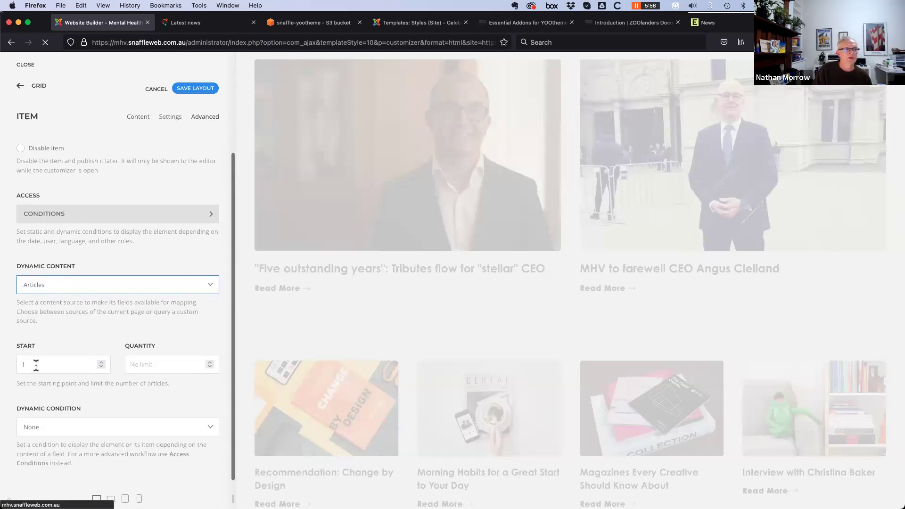
pyautogui.press('Tab')
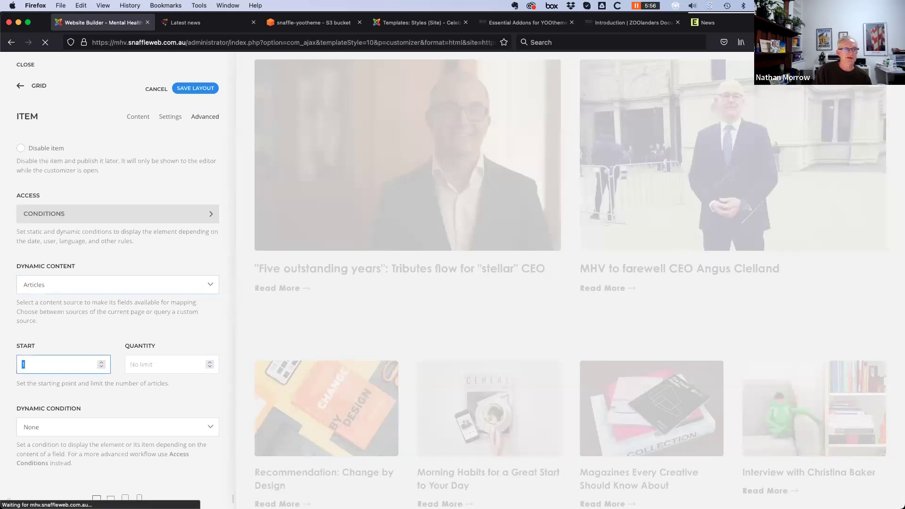
pyautogui.write('3')
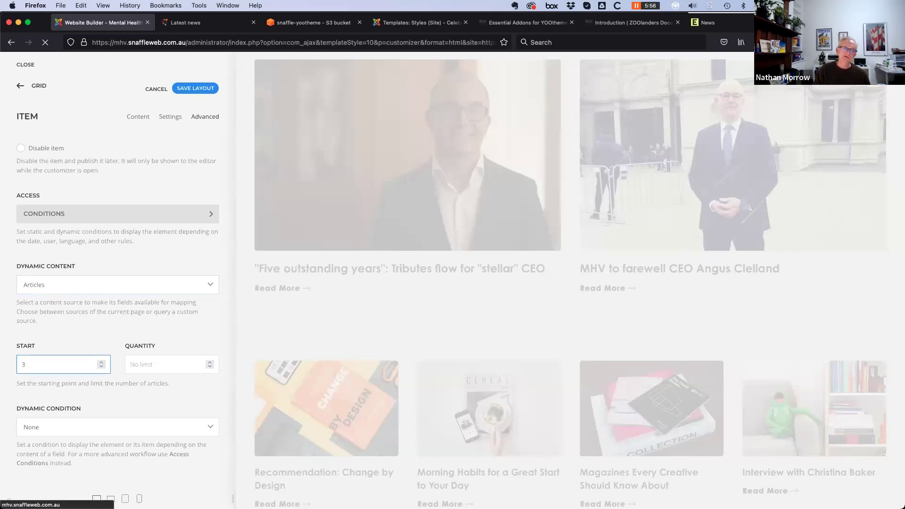
pyautogui.press('Tab')
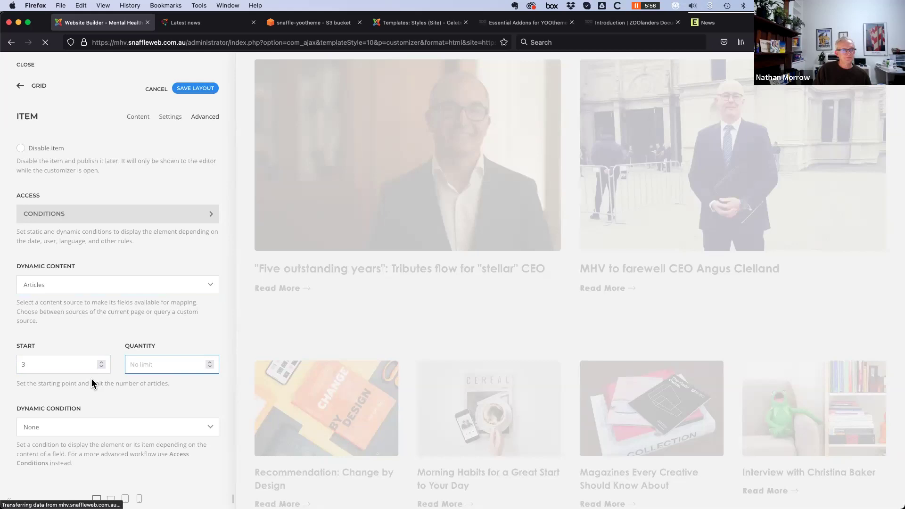
pyautogui.scroll(-1, 122, 434)
pyautogui.scroll(1, 122, 435)
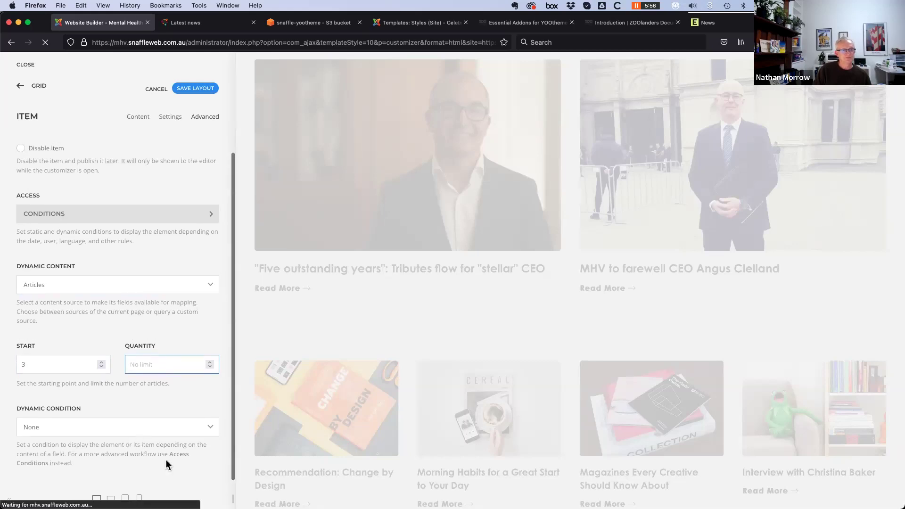
pyautogui.scroll(2, 86, 441)
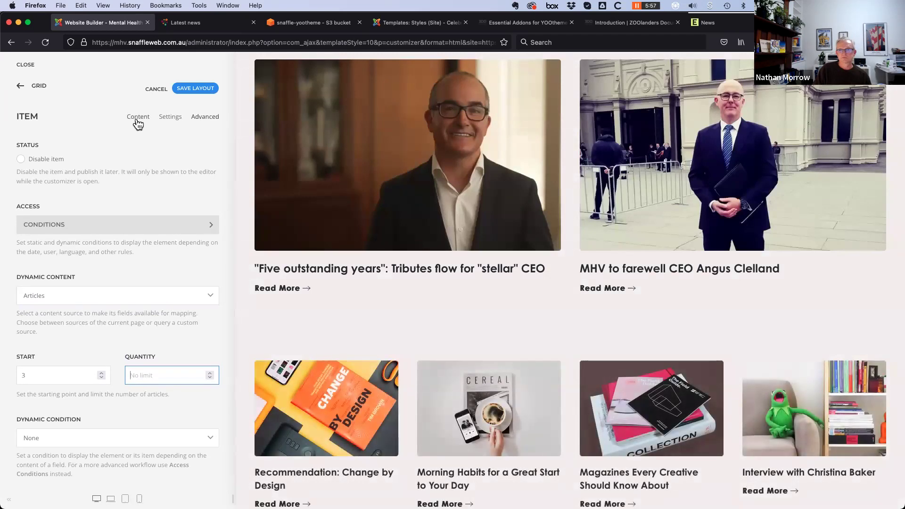
# Bind the second grid item's title to the article Title.
pyautogui.click(136, 120)
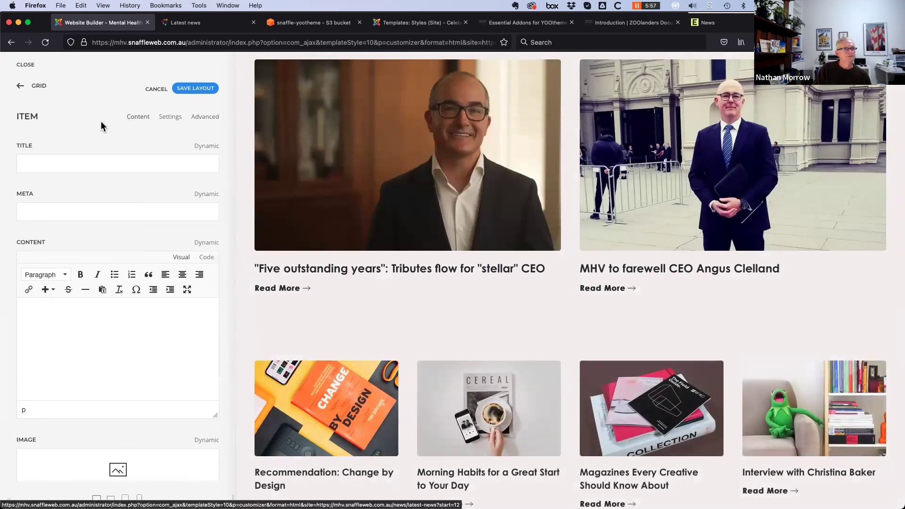
pyautogui.click(208, 152)
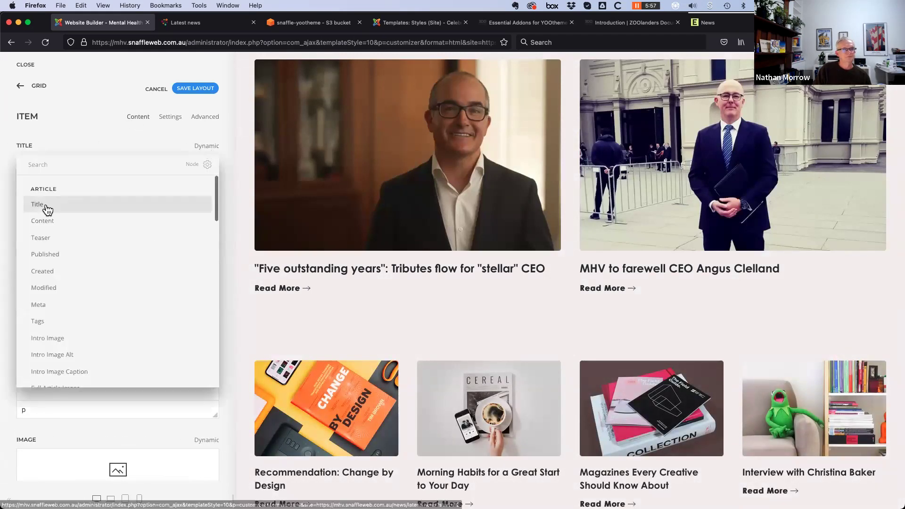
pyautogui.click(45, 205)
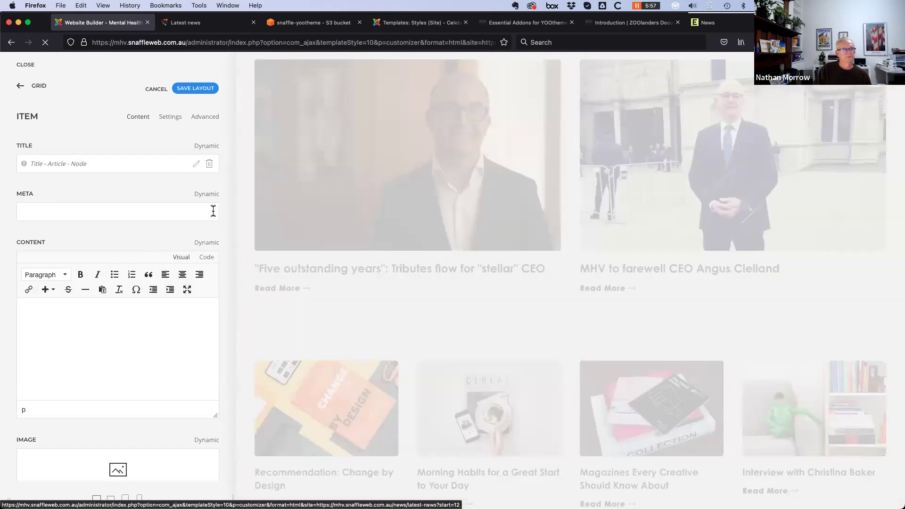
pyautogui.scroll(-5, 127, 347)
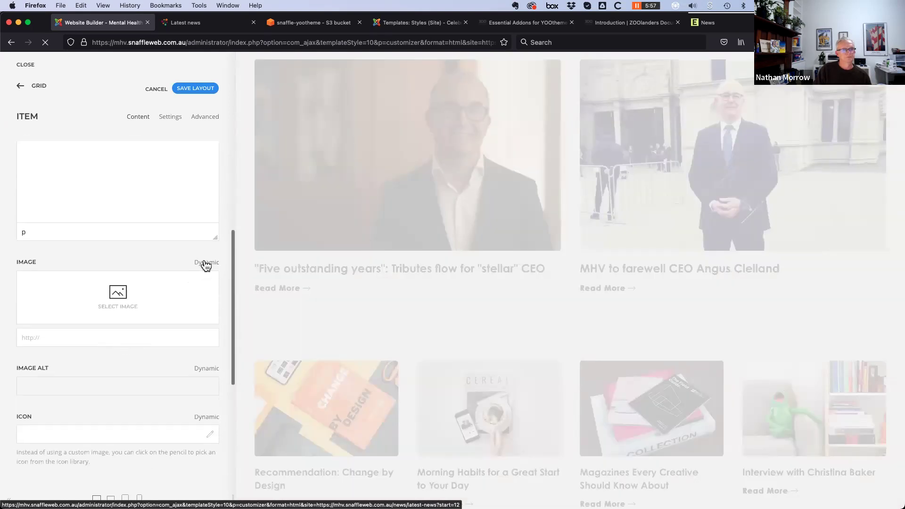
# Bind the item's image to the article Intro Image and its link to the article Link.
pyautogui.click(206, 265)
pyautogui.click(53, 455)
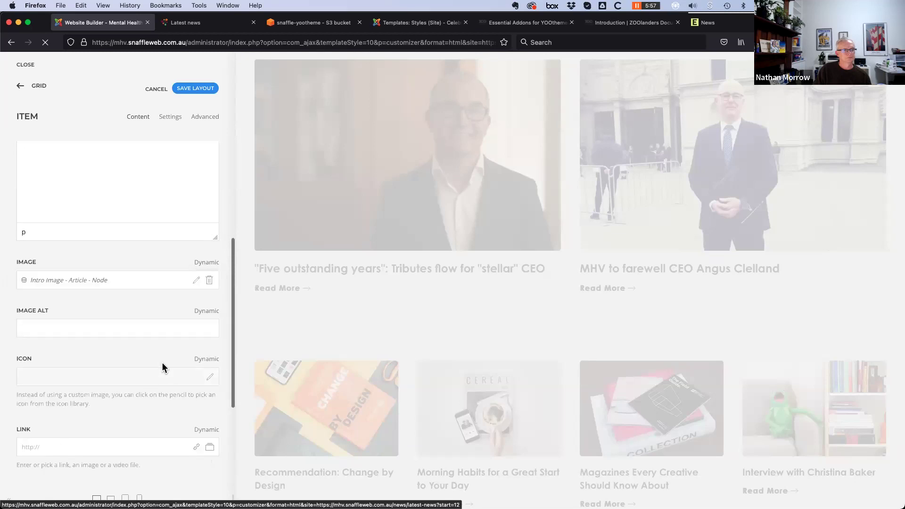
pyautogui.scroll(-3, 143, 366)
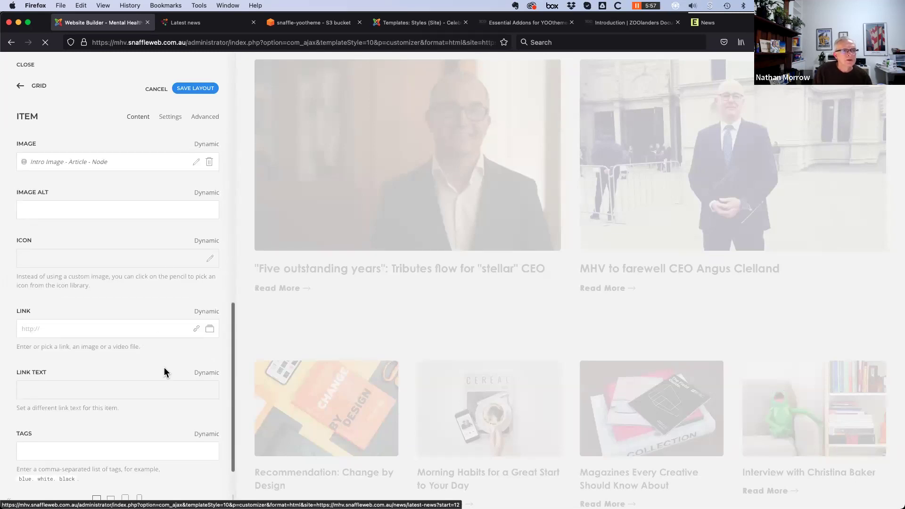
pyautogui.click(205, 297)
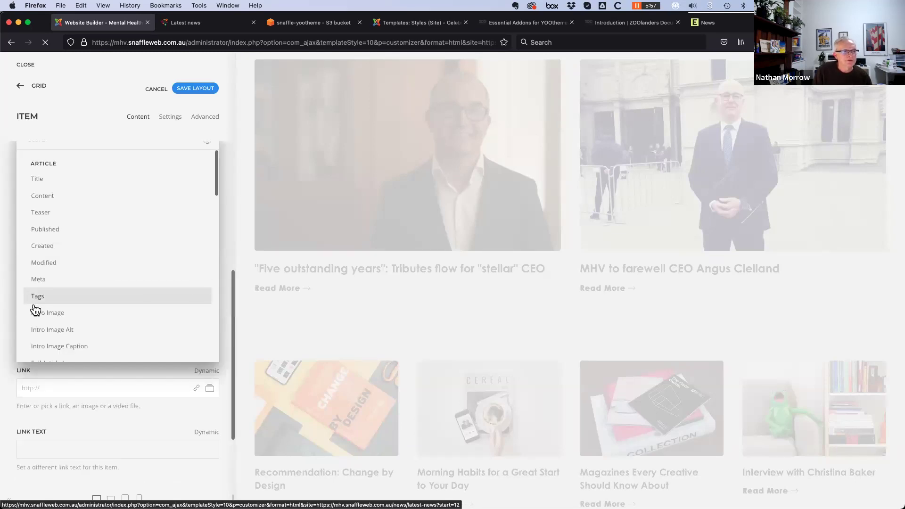
pyautogui.scroll(-10, 66, 325)
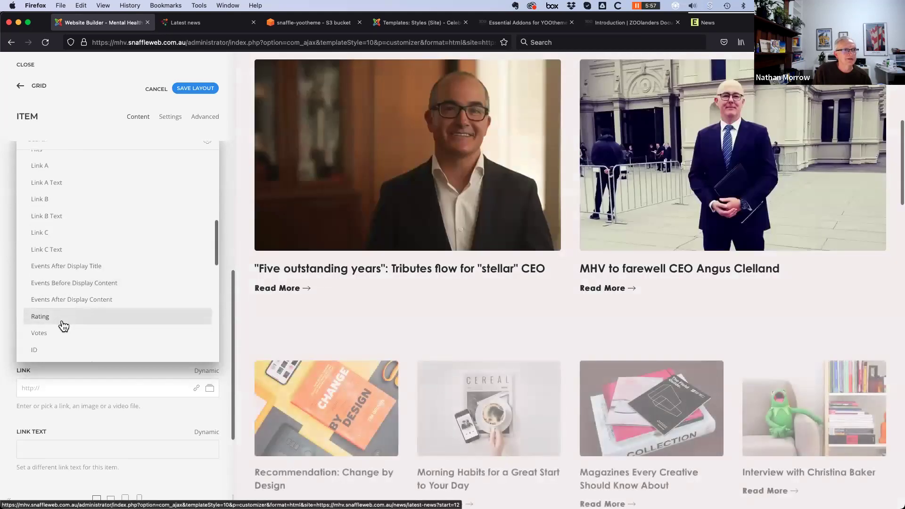
pyautogui.scroll(3, 52, 208)
pyautogui.click(48, 180)
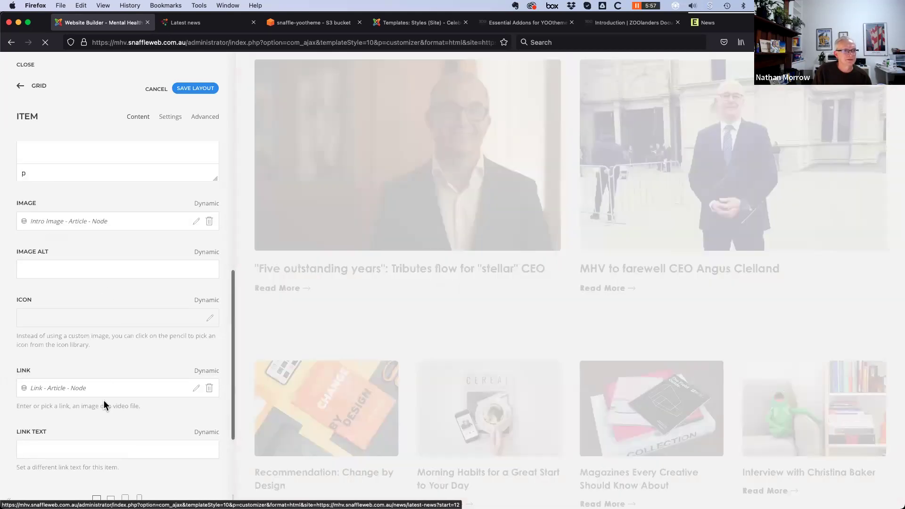
pyautogui.scroll(-3, 104, 400)
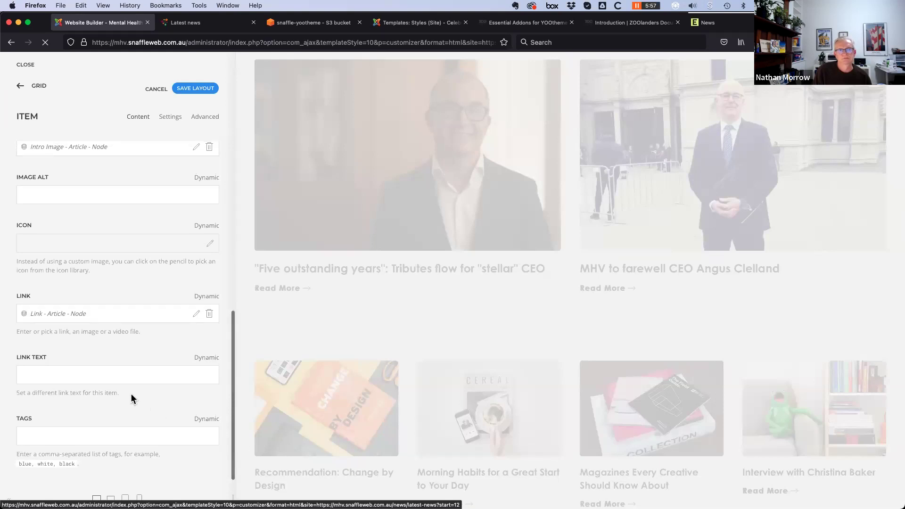
pyautogui.scroll(12, 130, 392)
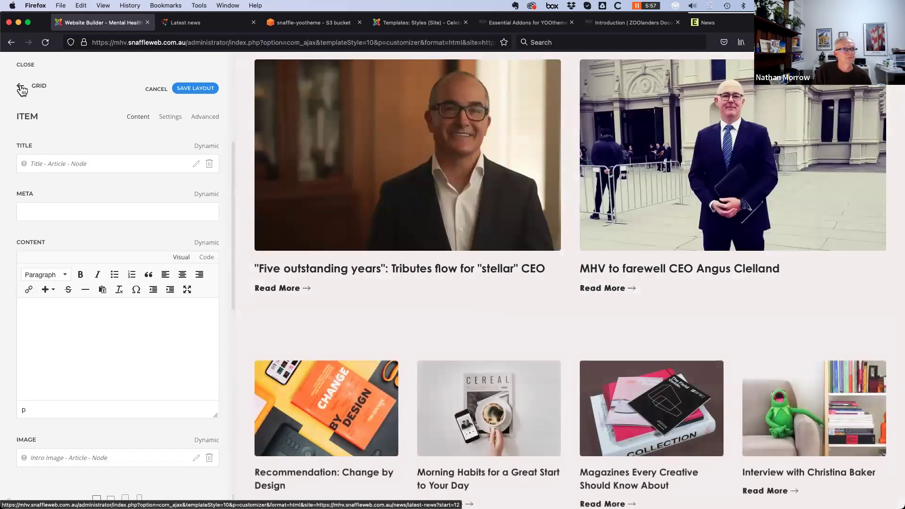
# Review the dynamic article grids in the preview and save the Category - News Demo layout.
pyautogui.click(20, 85)
pyautogui.moveTo(37, 404); pyautogui.dragTo(49, 152)
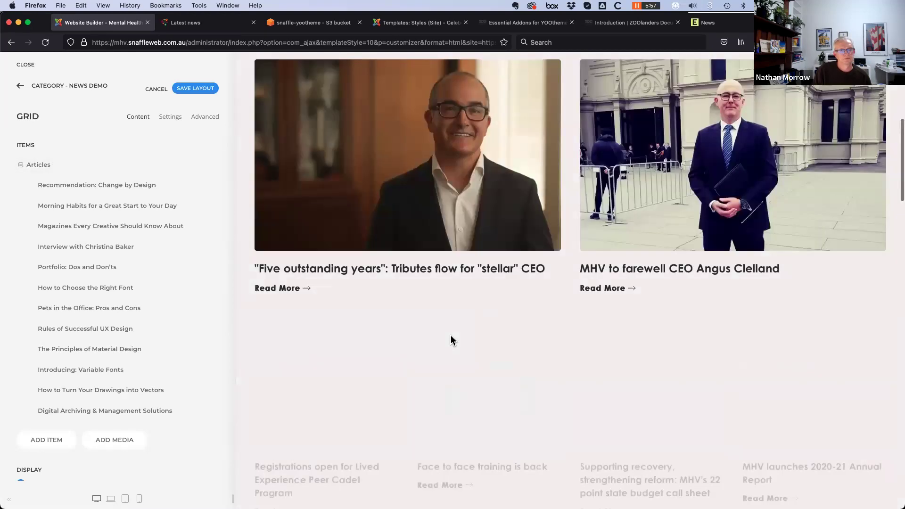
pyautogui.scroll(-3, 408, 419)
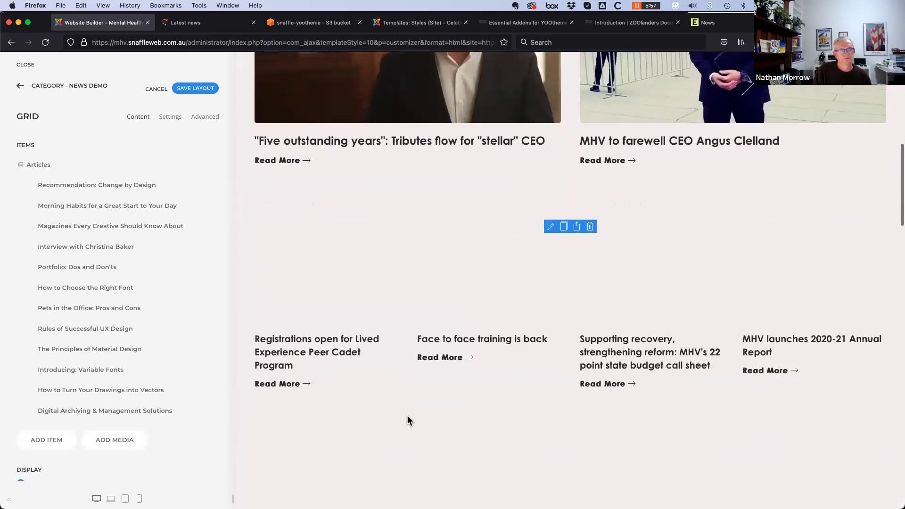
pyautogui.scroll(-3, 406, 420)
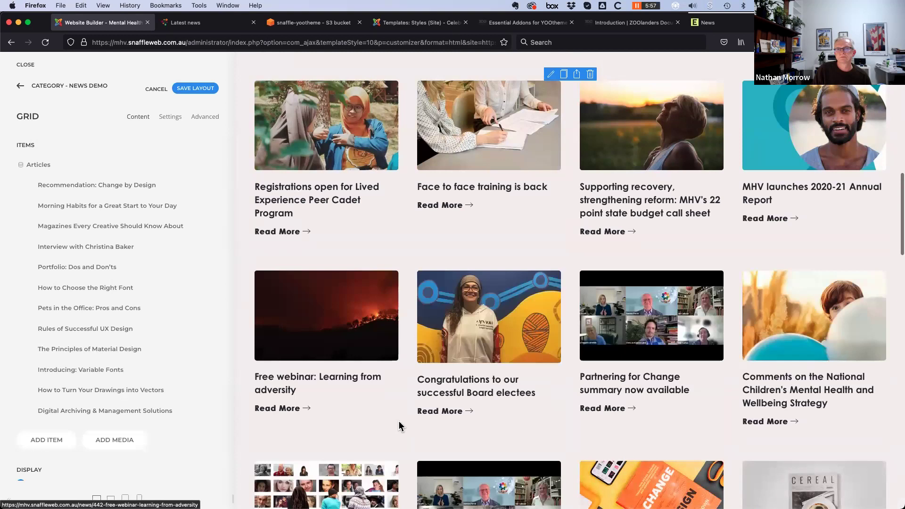
pyautogui.scroll(7, 342, 353)
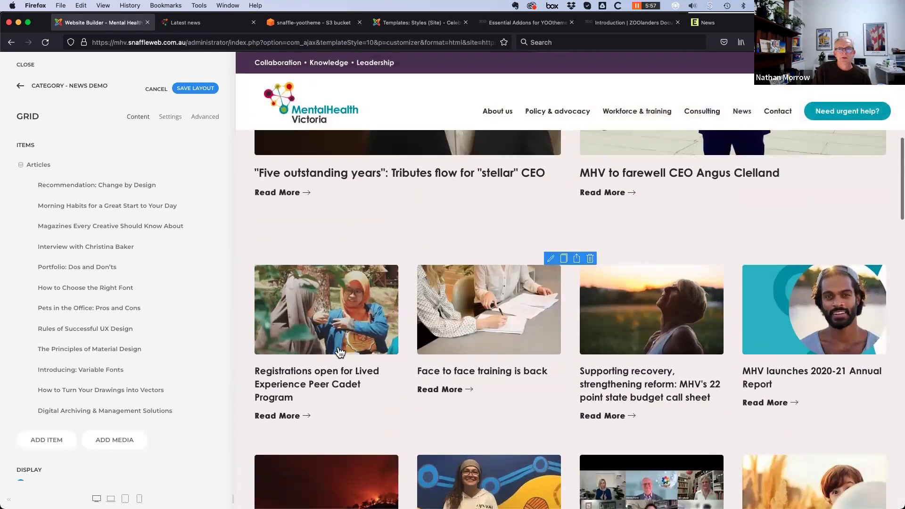
pyautogui.scroll(2, 339, 254)
pyautogui.scroll(-3, 618, 169)
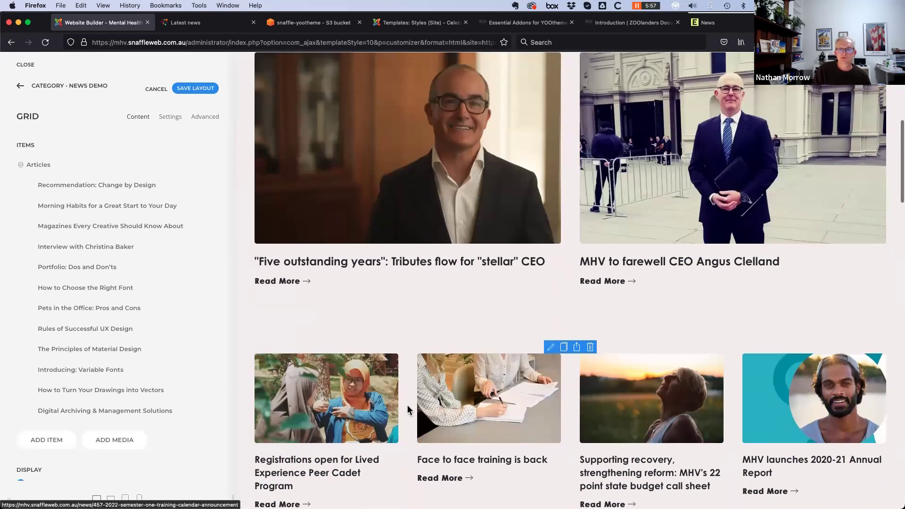
pyautogui.scroll(-2, 638, 428)
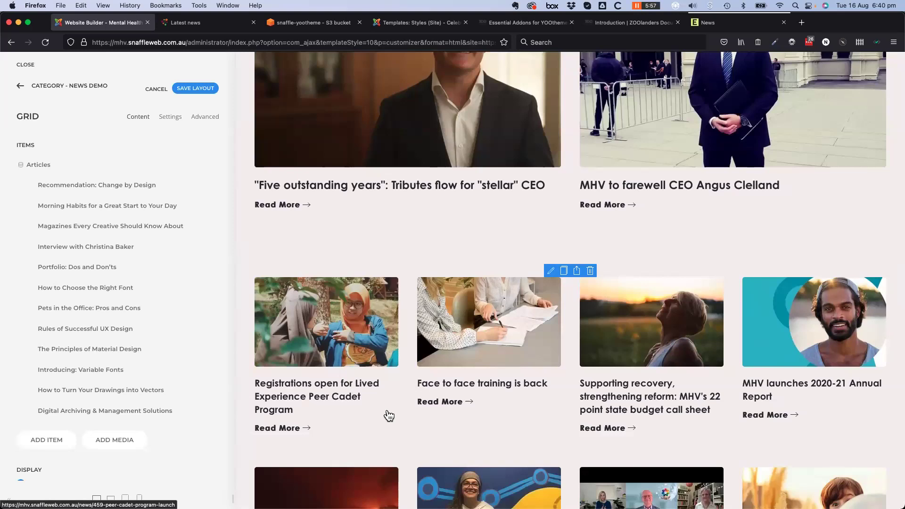
pyautogui.scroll(4, 385, 410)
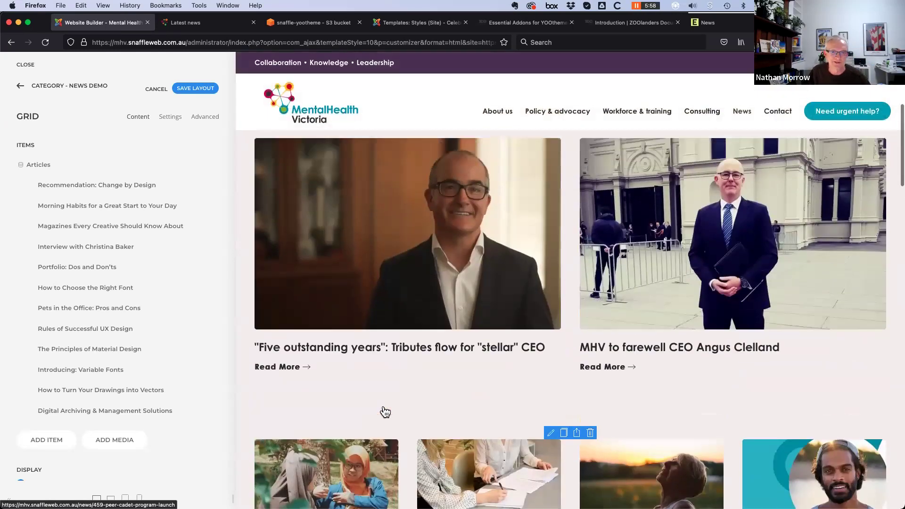
pyautogui.scroll(6, 385, 412)
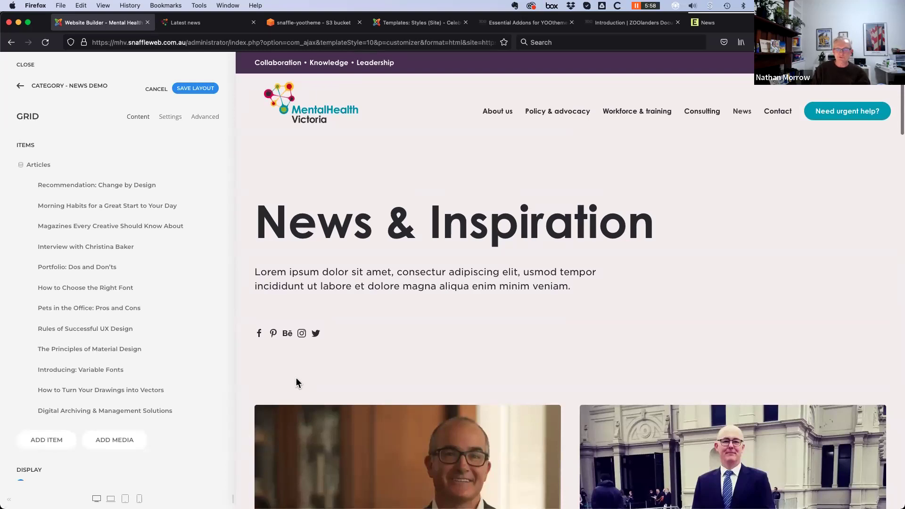
pyautogui.scroll(-6, 298, 380)
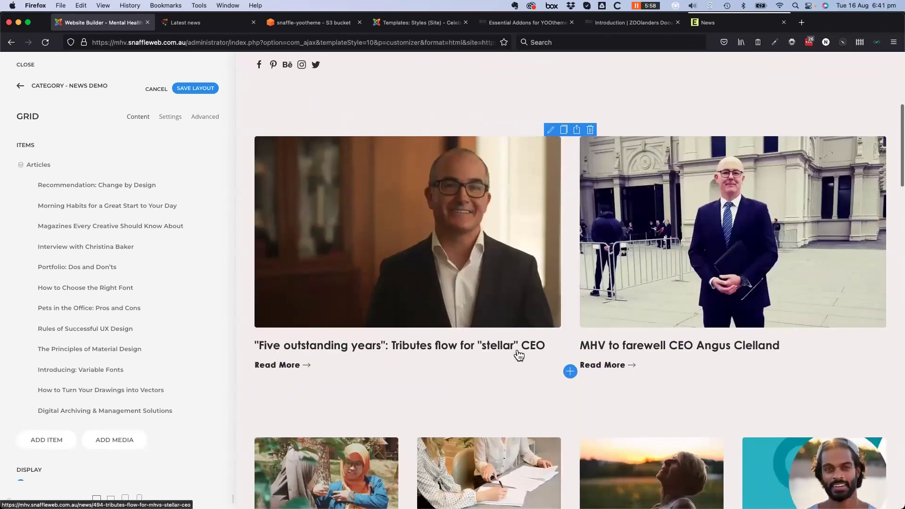
pyautogui.scroll(-3, 519, 355)
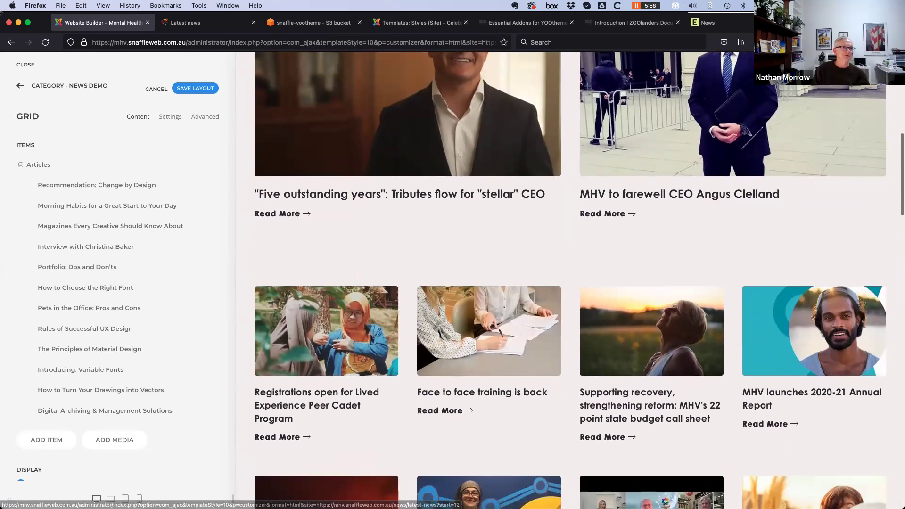
pyautogui.scroll(-3, 109, 296)
pyautogui.scroll(3, 97, 296)
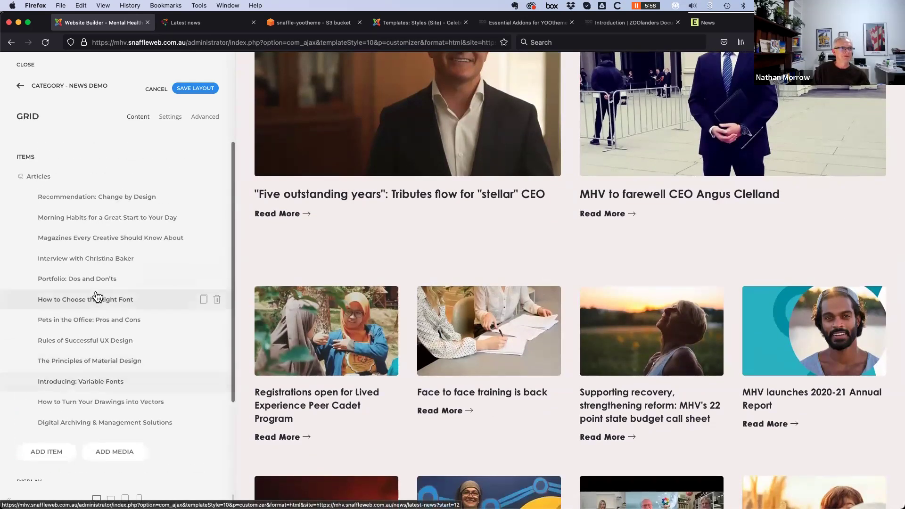
pyautogui.click(175, 90)
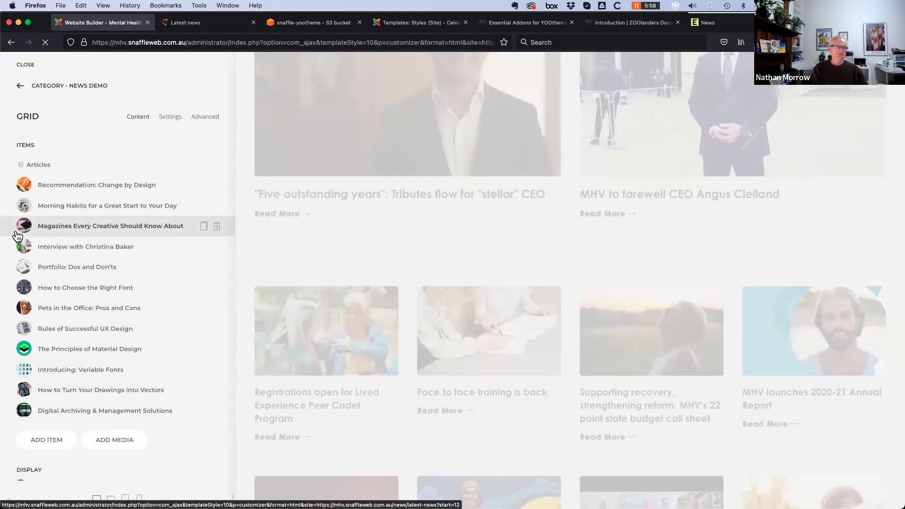
# Go back from the grid through the layout and Templates to the builder's main menu.
pyautogui.click(21, 89)
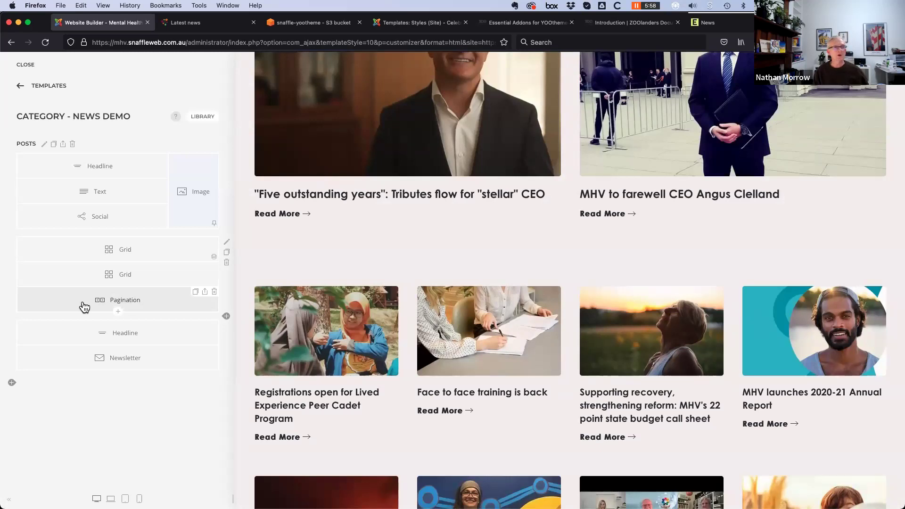
pyautogui.click(21, 86)
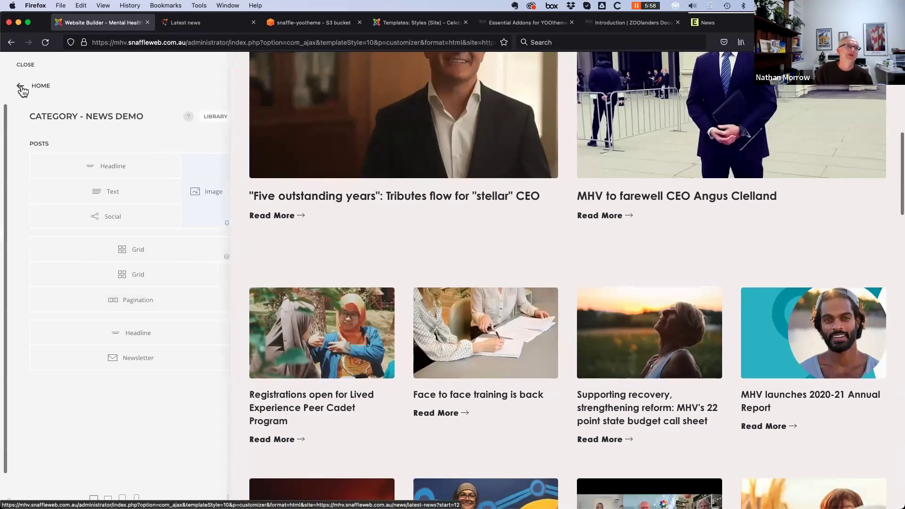
pyautogui.click(20, 87)
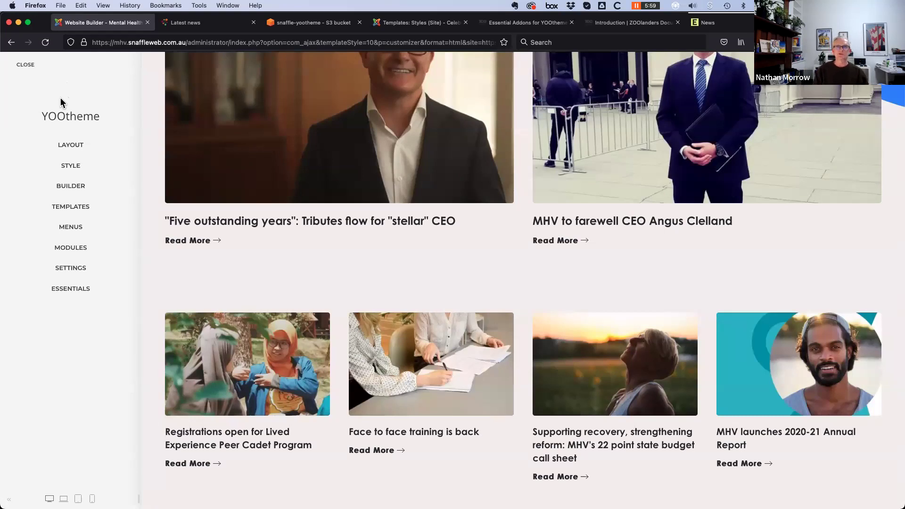
# Switch to the Zoolanders Essentials for YOOtheme Pro page and read down to Elements Conditional Rendering.
pyautogui.click(634, 23)
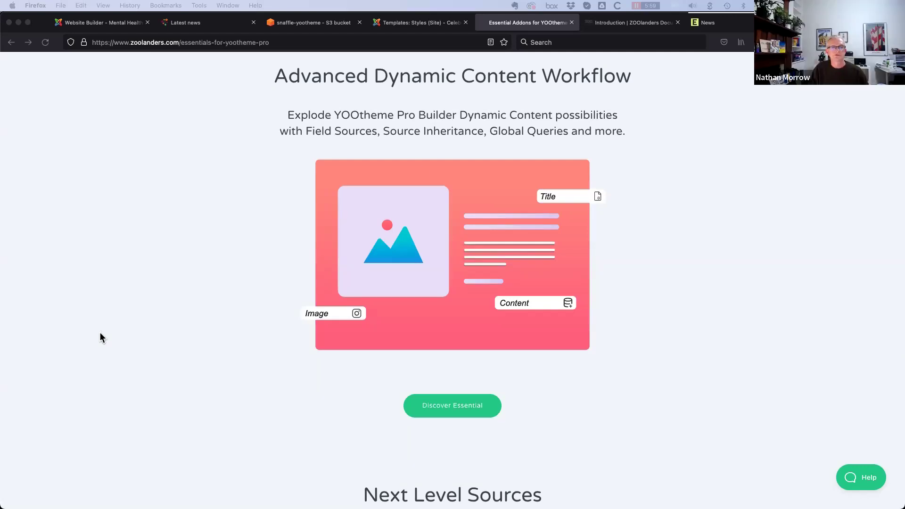
pyautogui.scroll(2, 101, 335)
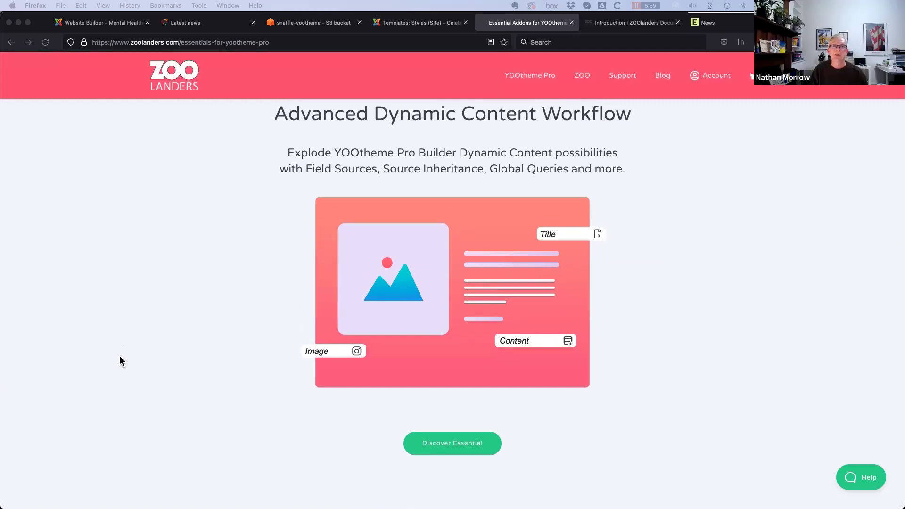
pyautogui.scroll(-8, 120, 361)
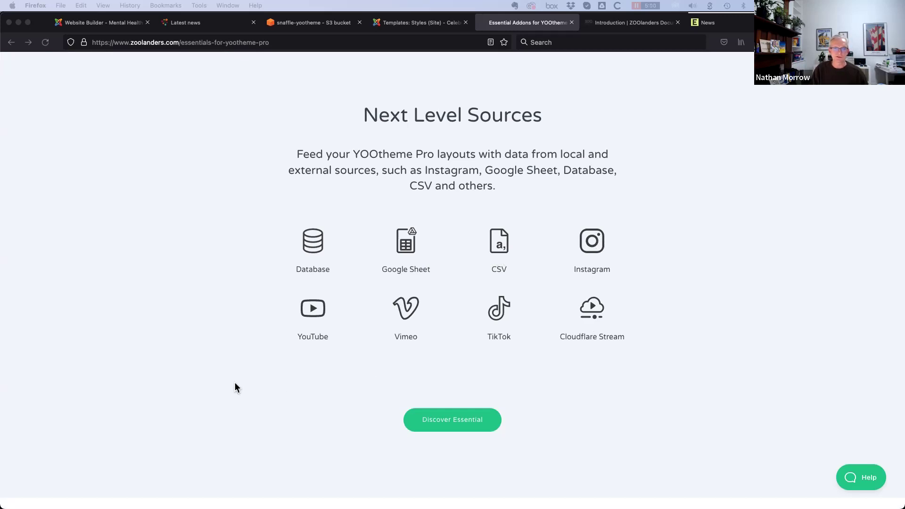
pyautogui.scroll(-2, 236, 388)
pyautogui.scroll(-5, 201, 399)
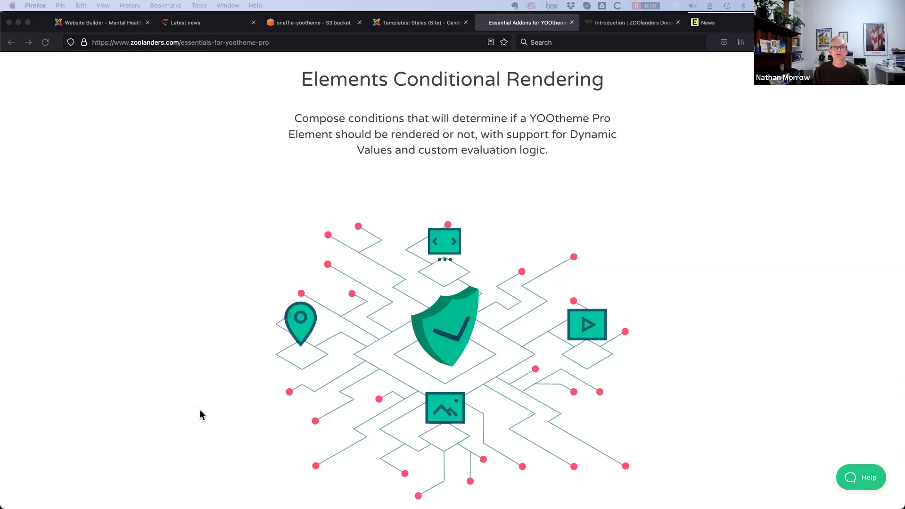
pyautogui.scroll(-3, 195, 410)
pyautogui.scroll(3, 192, 427)
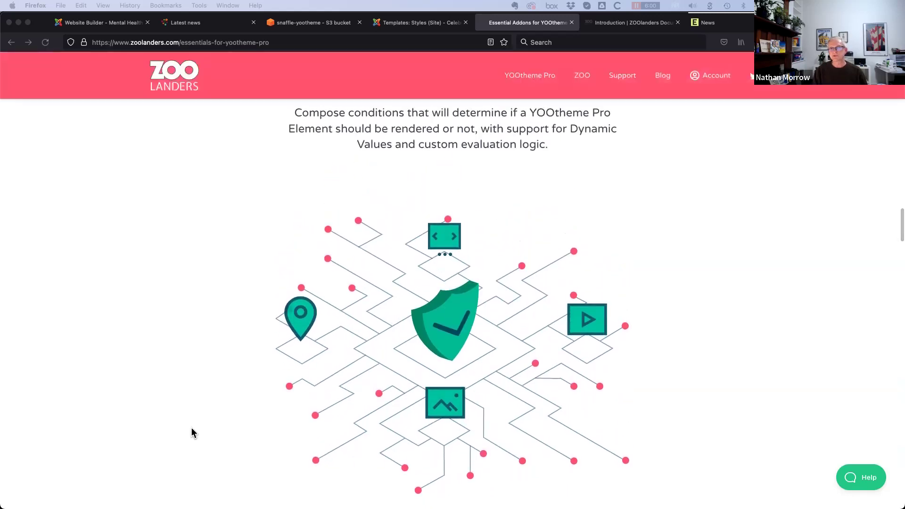
pyautogui.scroll(-3, 184, 432)
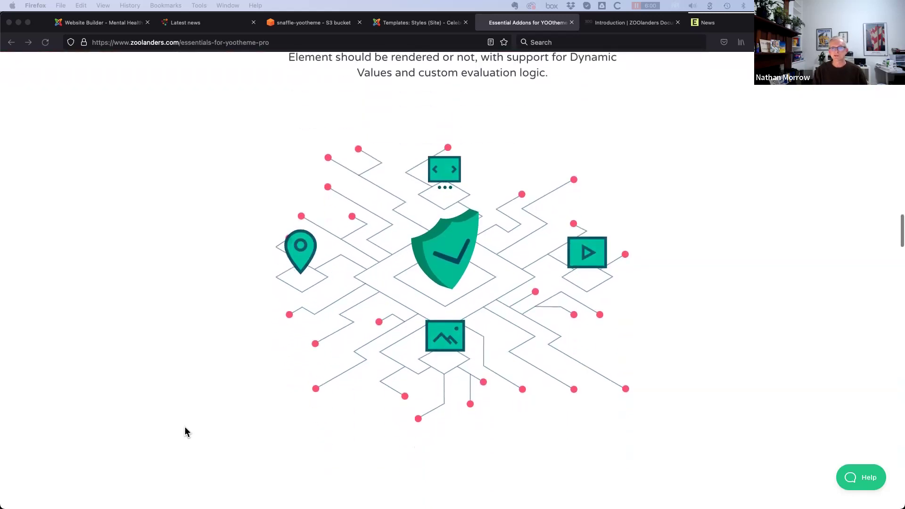
pyautogui.scroll(-2, 185, 427)
pyautogui.scroll(-1, 184, 430)
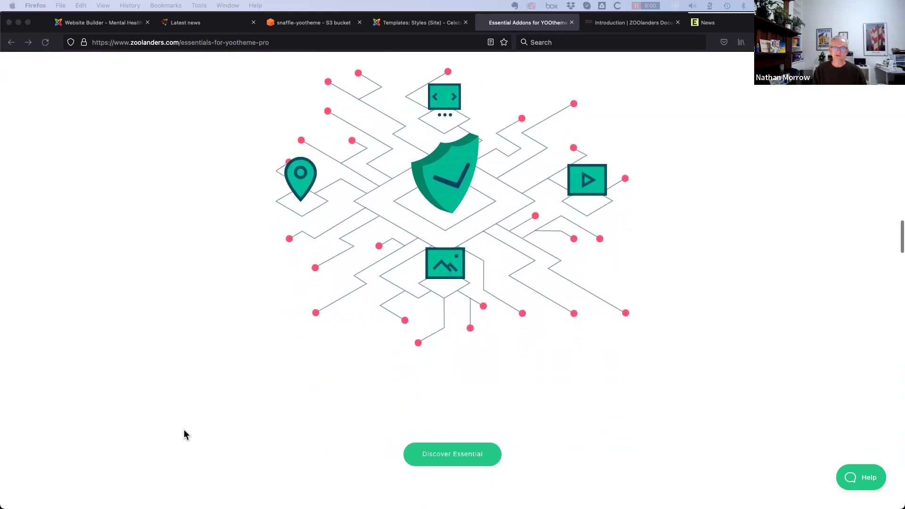
pyautogui.scroll(-1, 185, 435)
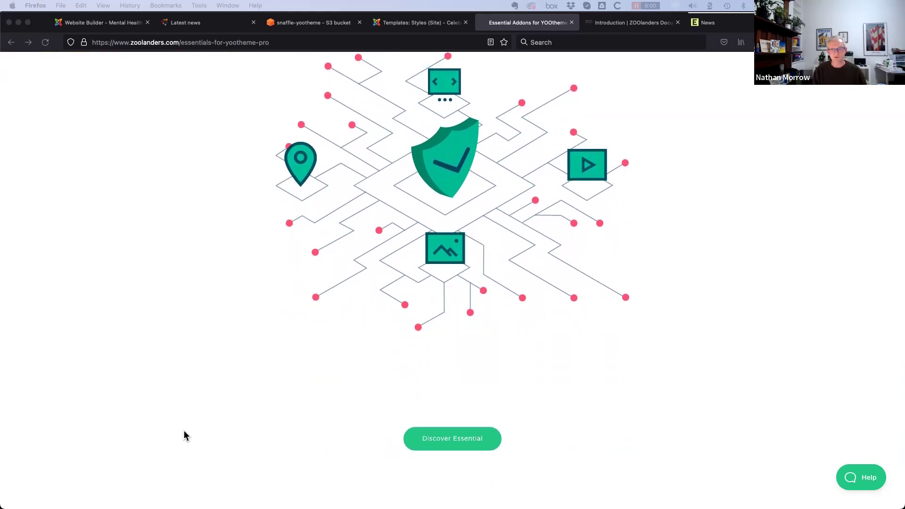
pyautogui.scroll(-4, 185, 434)
pyautogui.scroll(-2, 185, 435)
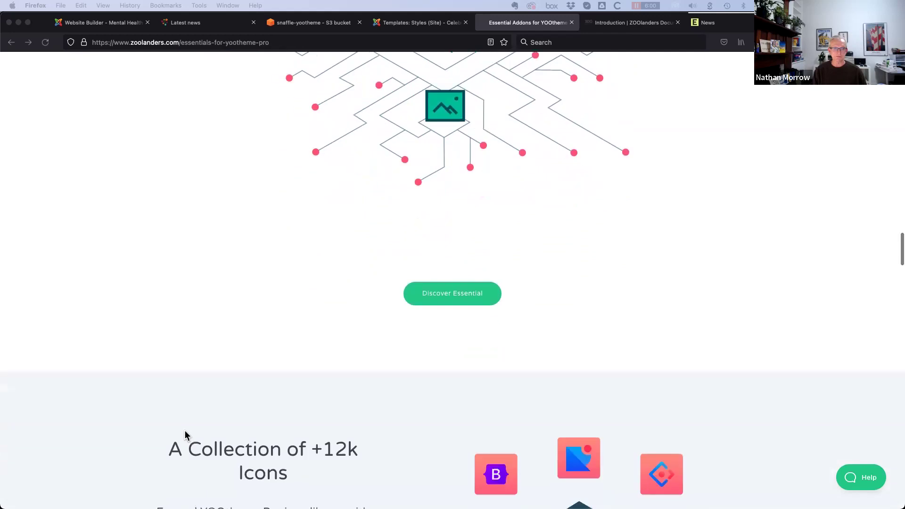
pyautogui.scroll(-14, 185, 431)
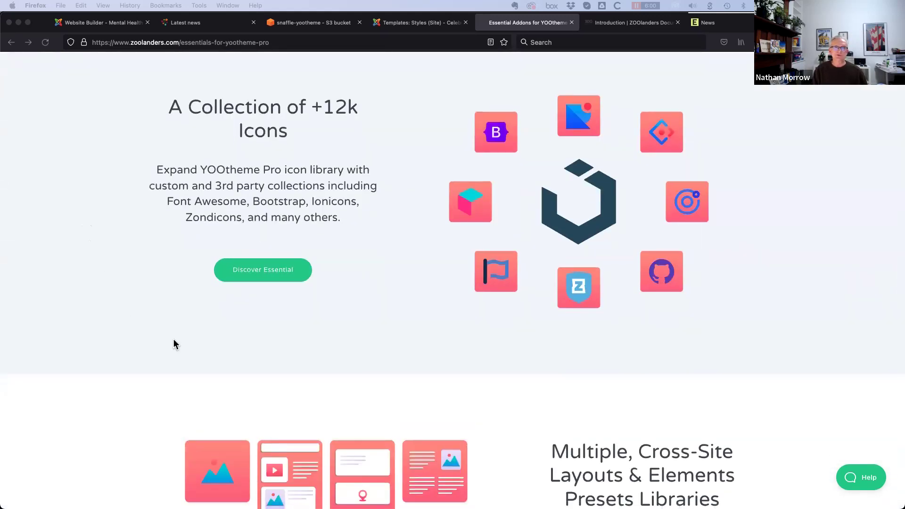
pyautogui.scroll(2, 173, 338)
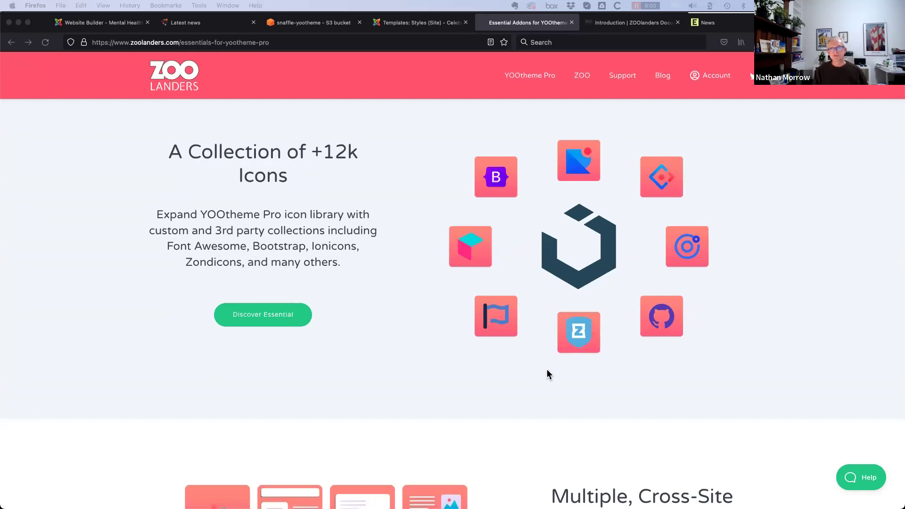
pyautogui.scroll(-5, 495, 405)
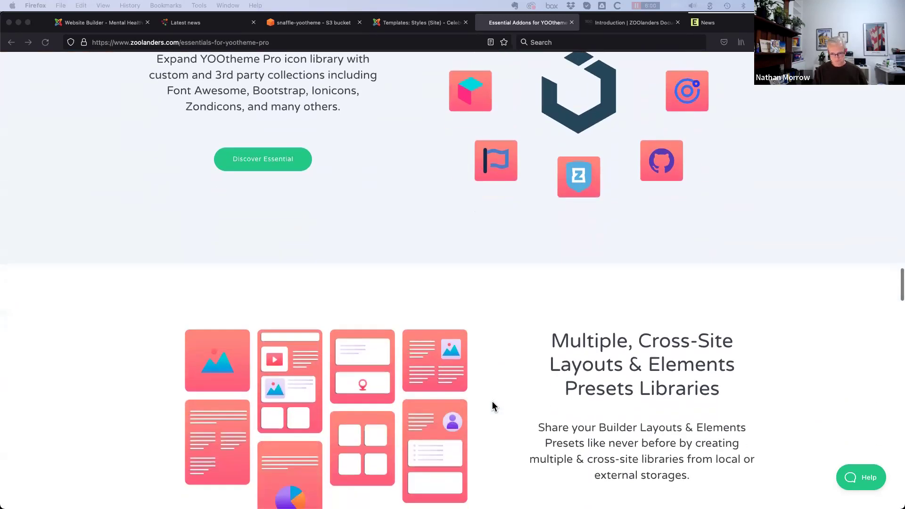
pyautogui.scroll(-1, 492, 406)
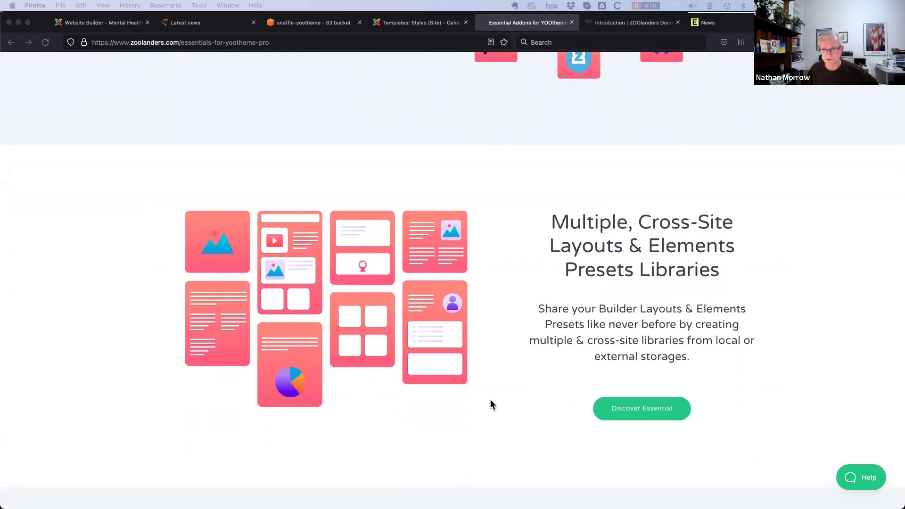
pyautogui.scroll(-2, 478, 412)
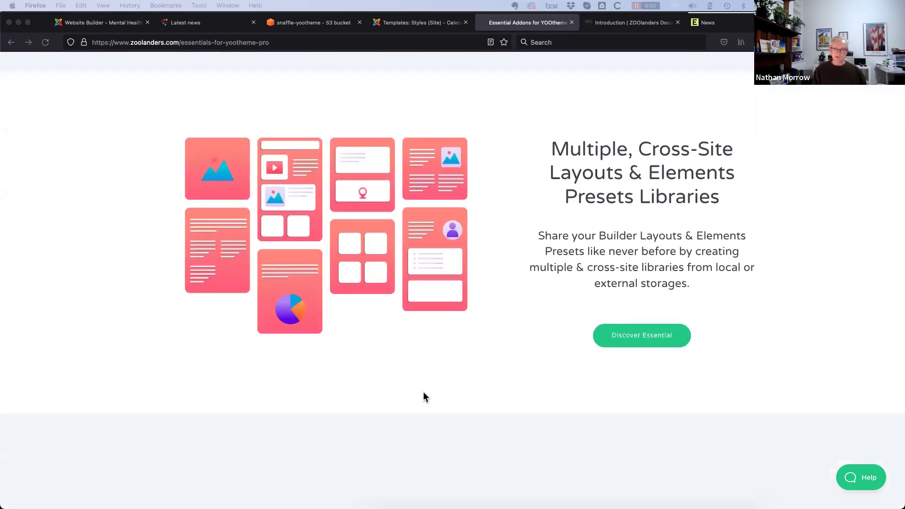
pyautogui.scroll(-3, 435, 394)
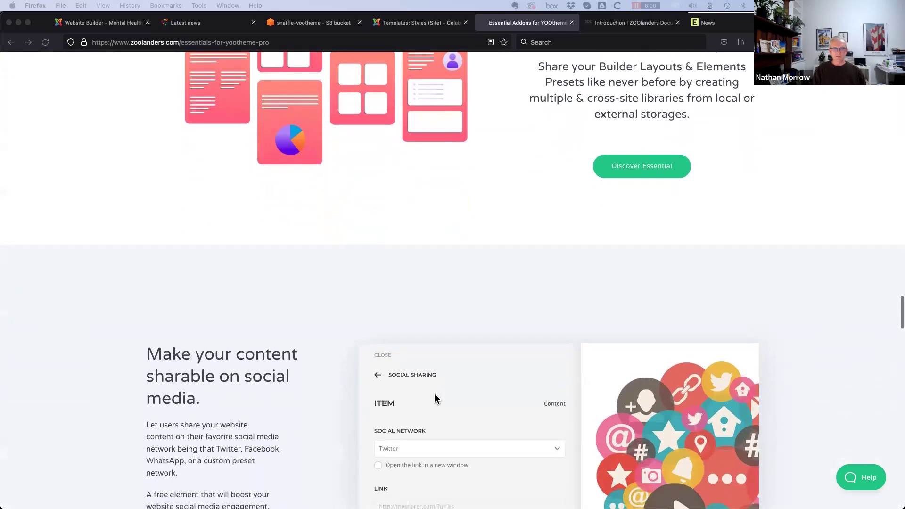
pyautogui.scroll(-5, 436, 394)
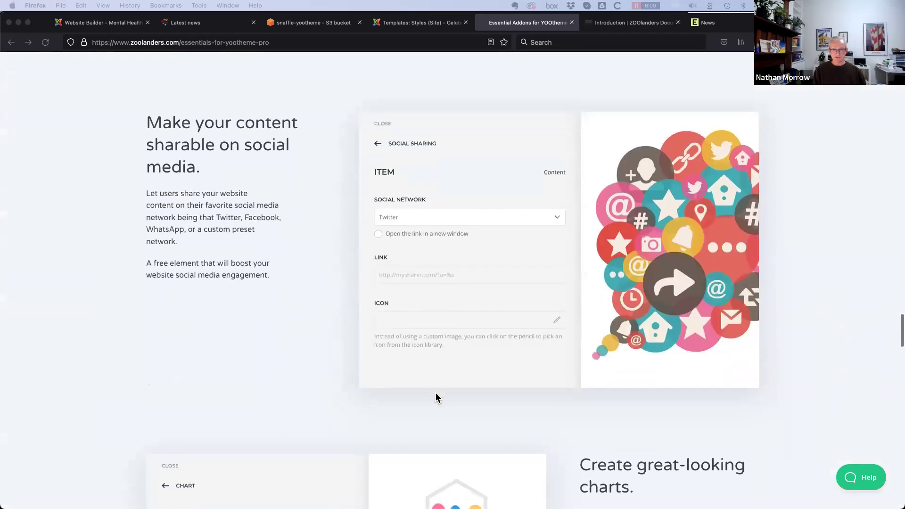
pyautogui.scroll(-4, 436, 394)
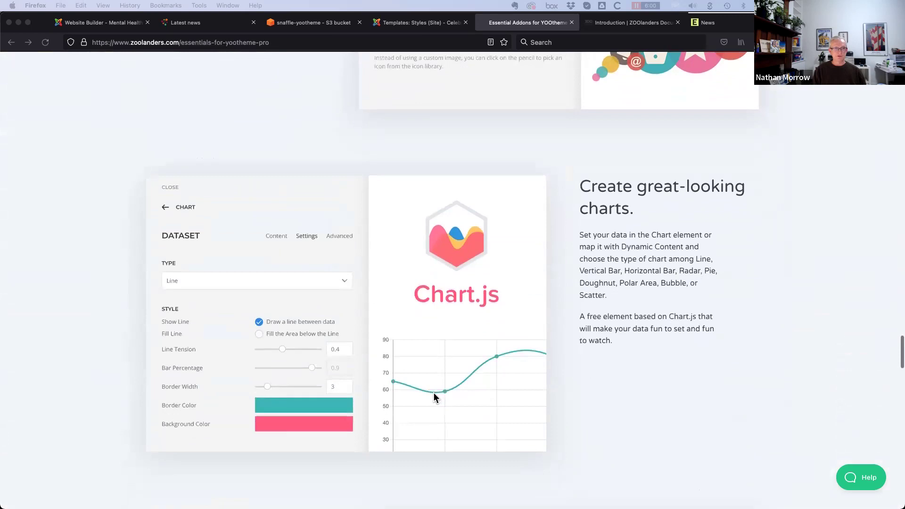
pyautogui.scroll(5, 434, 396)
pyautogui.scroll(20, 435, 394)
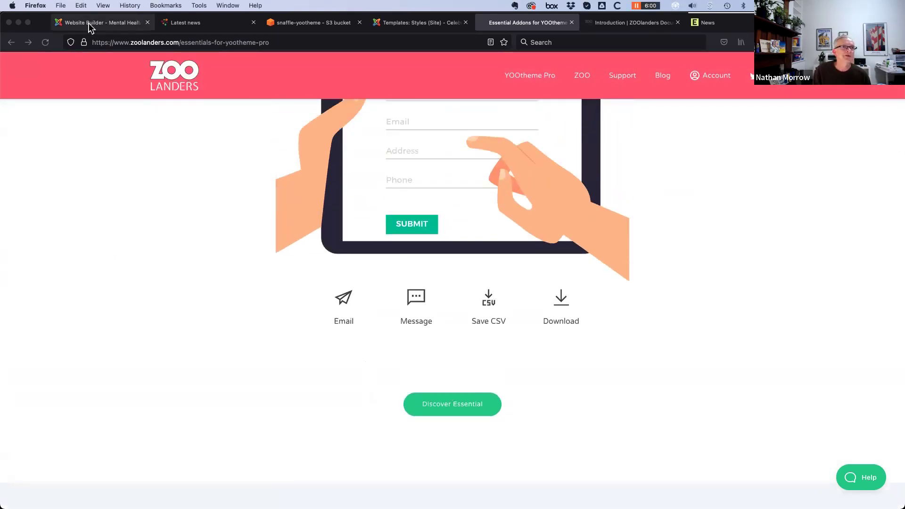
# Return to the Website Builder and start a new source under Essentials > Sources.
pyautogui.click(91, 24)
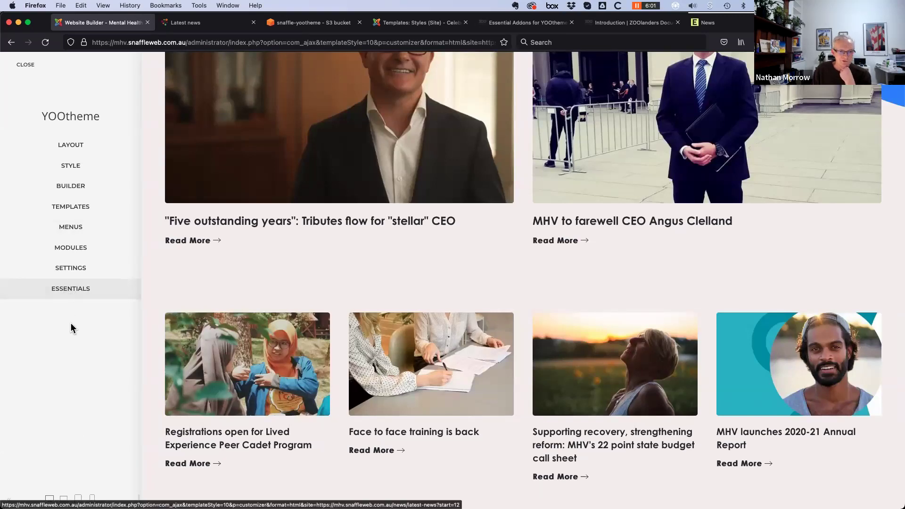
pyautogui.click(74, 289)
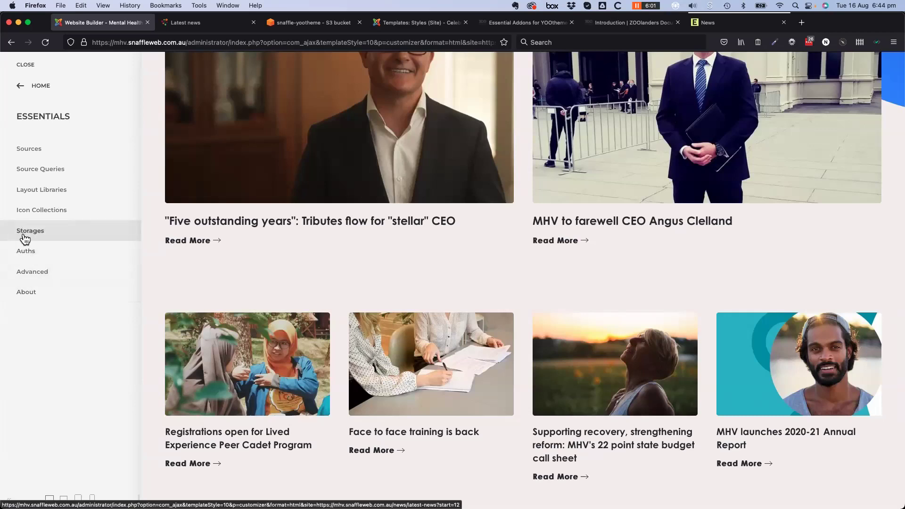
pyautogui.click(33, 151)
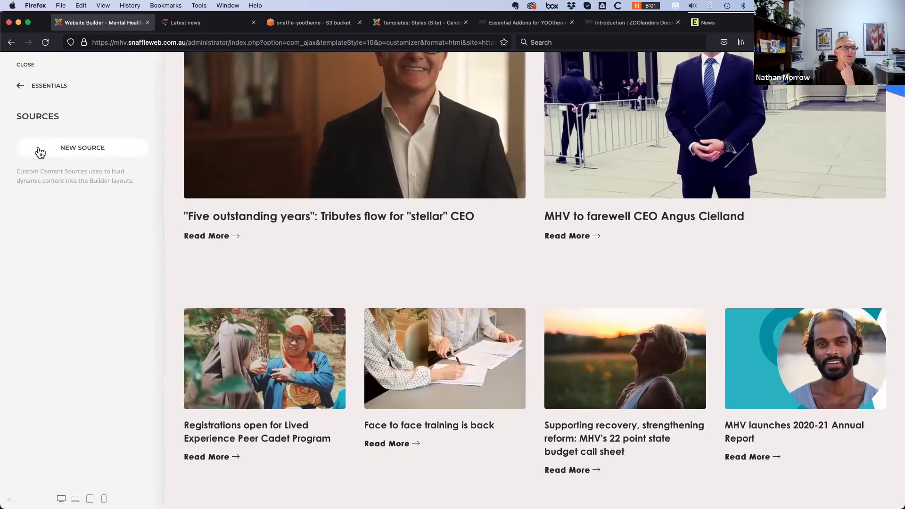
pyautogui.click(82, 148)
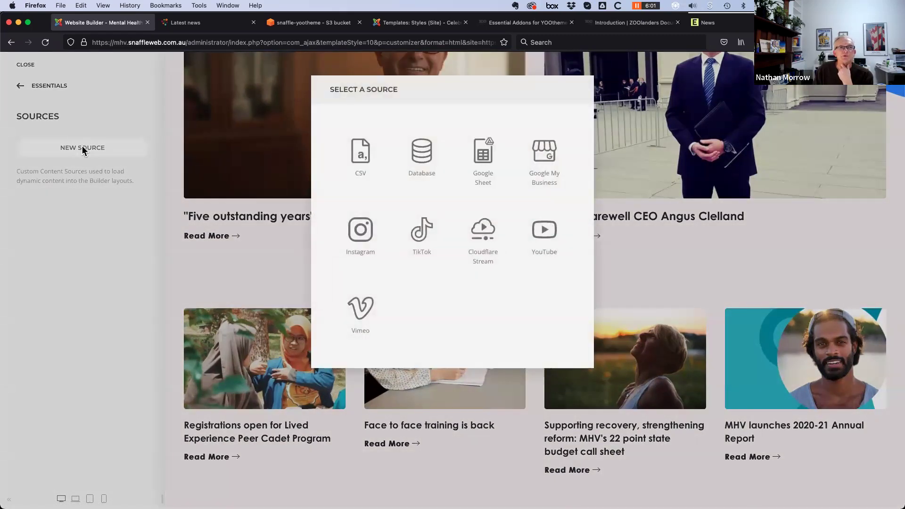
# Abandon the CSV source form and start a new content source again.
pyautogui.click(362, 161)
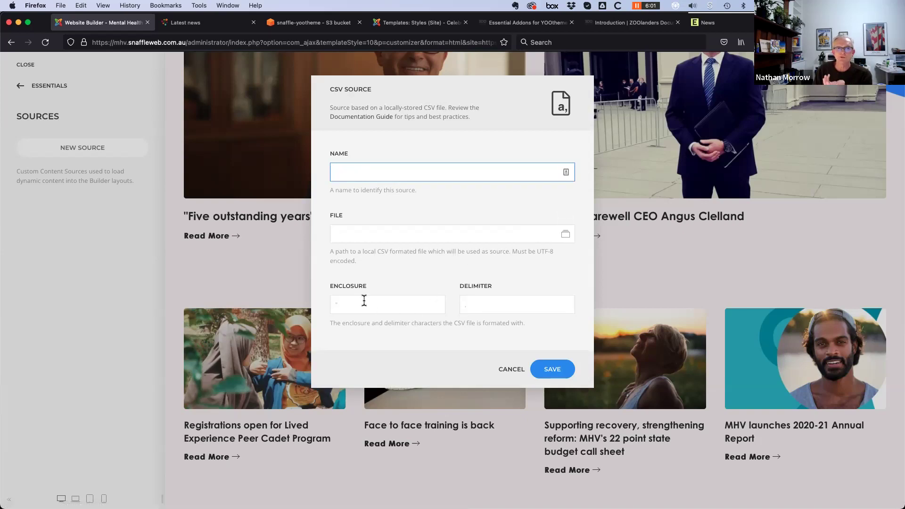
pyautogui.click(511, 368)
pyautogui.click(84, 152)
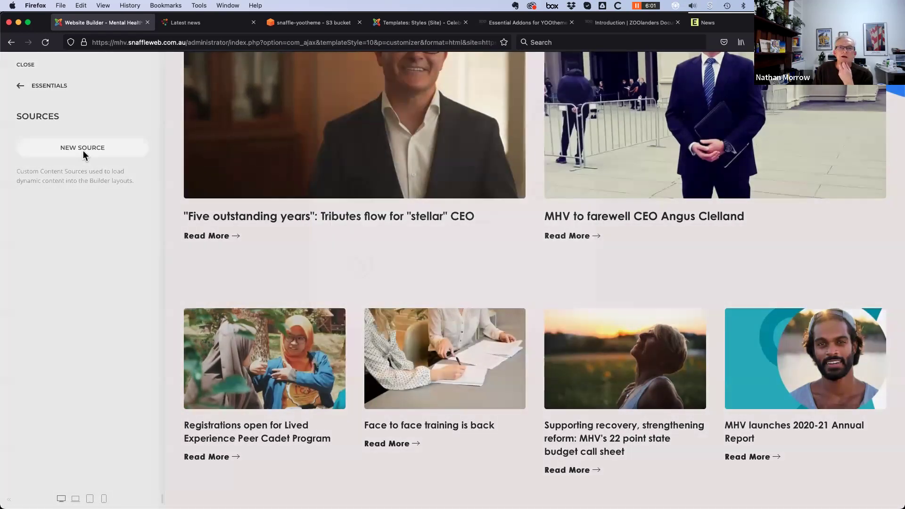
# Name the new database source Events DB and select the nkc1q_eb_events table.
pyautogui.click(422, 161)
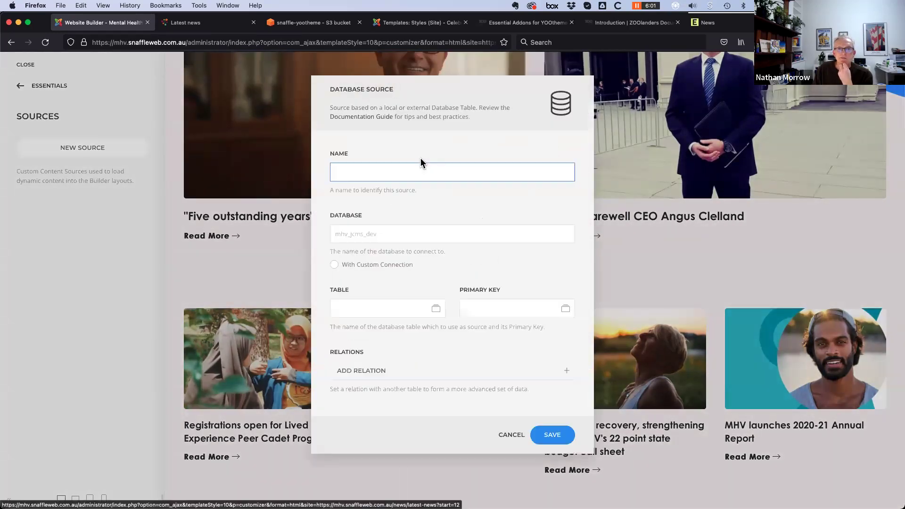
pyautogui.click(380, 171)
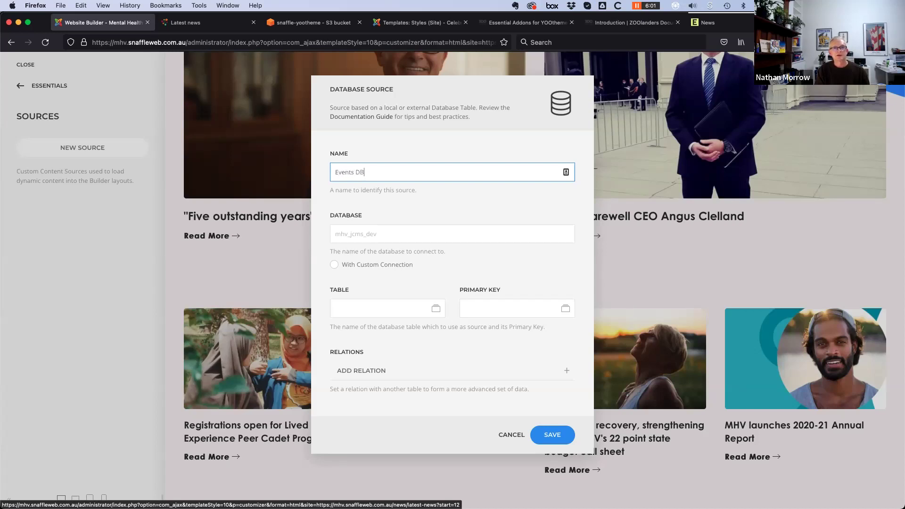
pyautogui.click(452, 234)
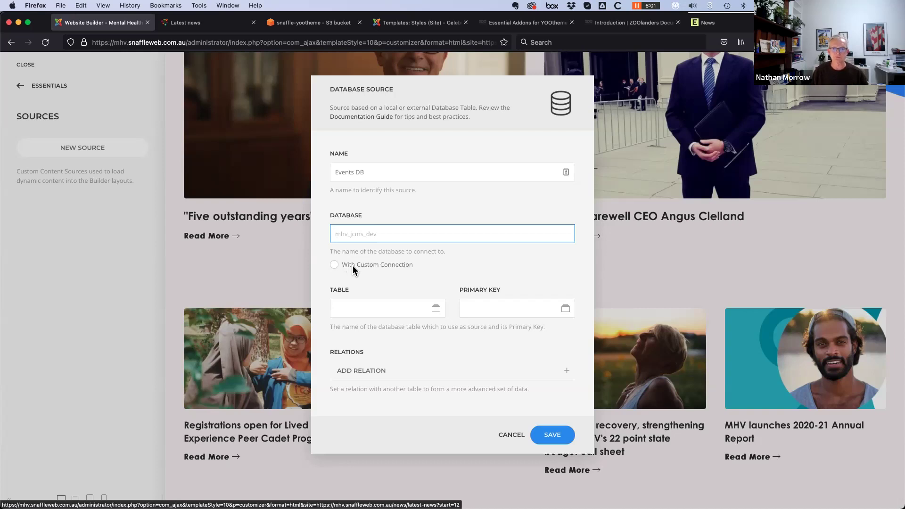
pyautogui.click(436, 309)
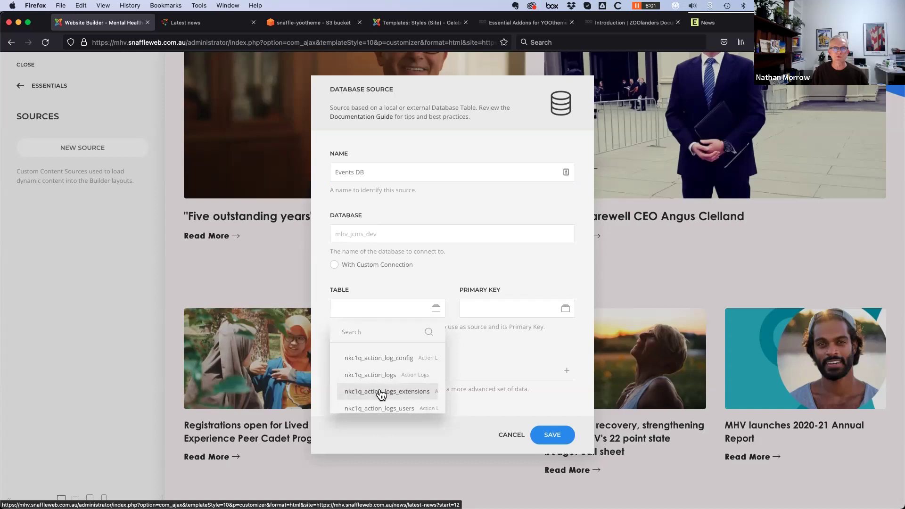
pyautogui.click(370, 333)
pyautogui.write('ev')
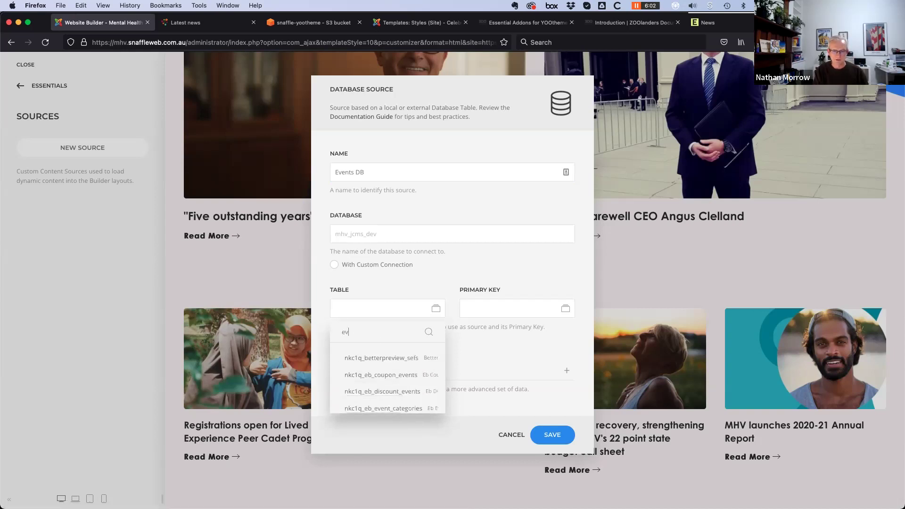
pyautogui.press('BackSpace')
pyautogui.write('b_even')
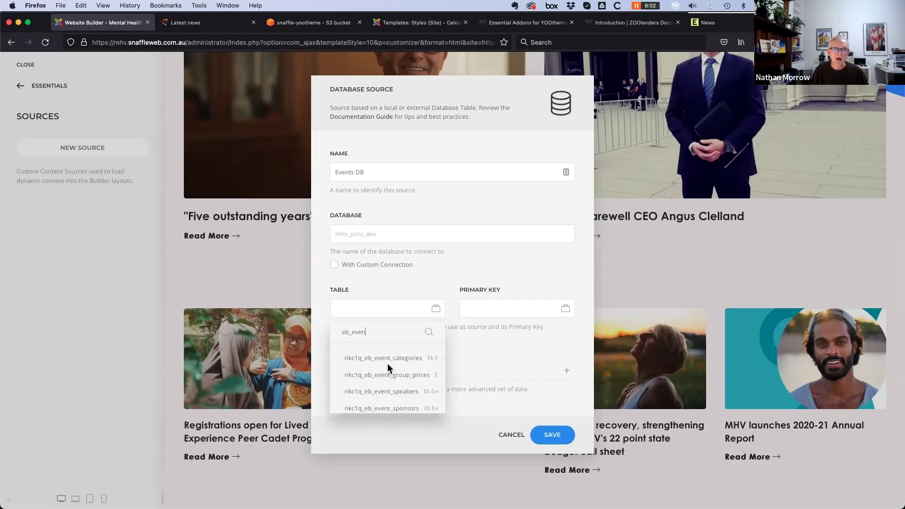
pyautogui.scroll(-2, 380, 398)
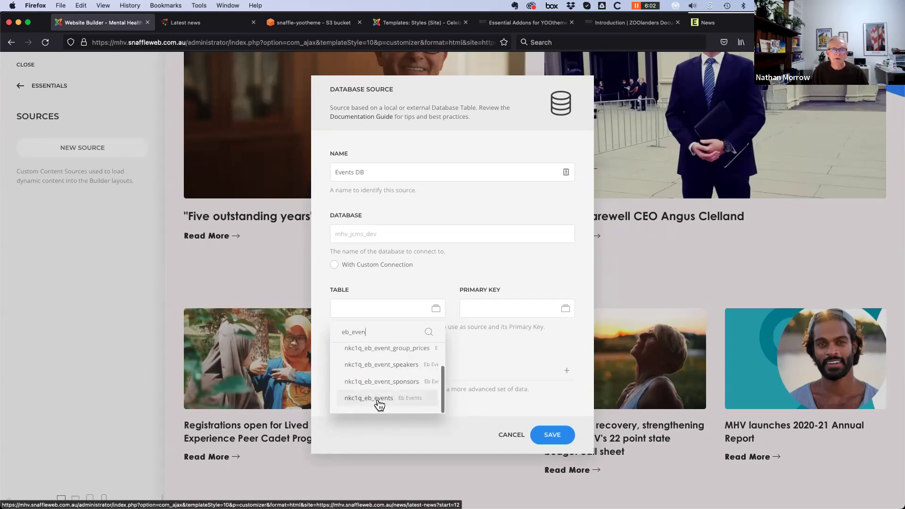
pyautogui.click(380, 399)
# Set id as the primary key of the Events DB source.
pyautogui.click(565, 310)
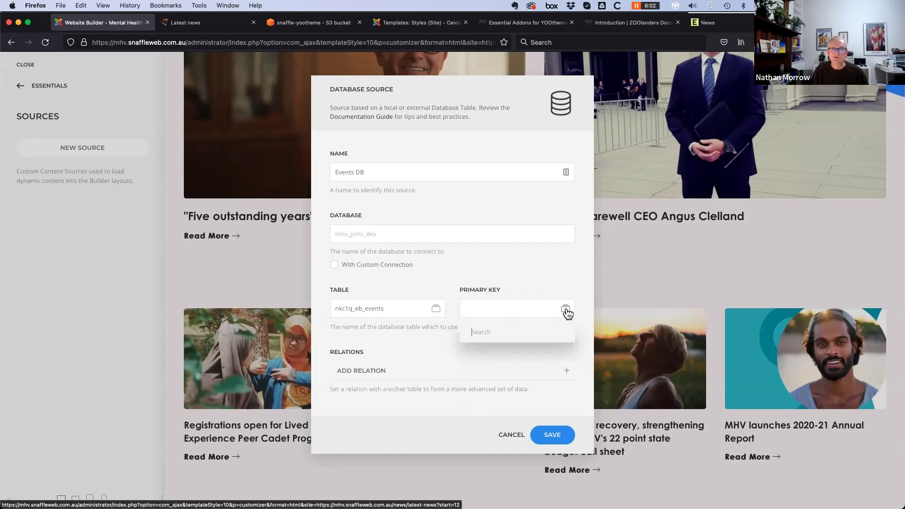
pyautogui.scroll(-3, 514, 387)
pyautogui.scroll(5, 512, 391)
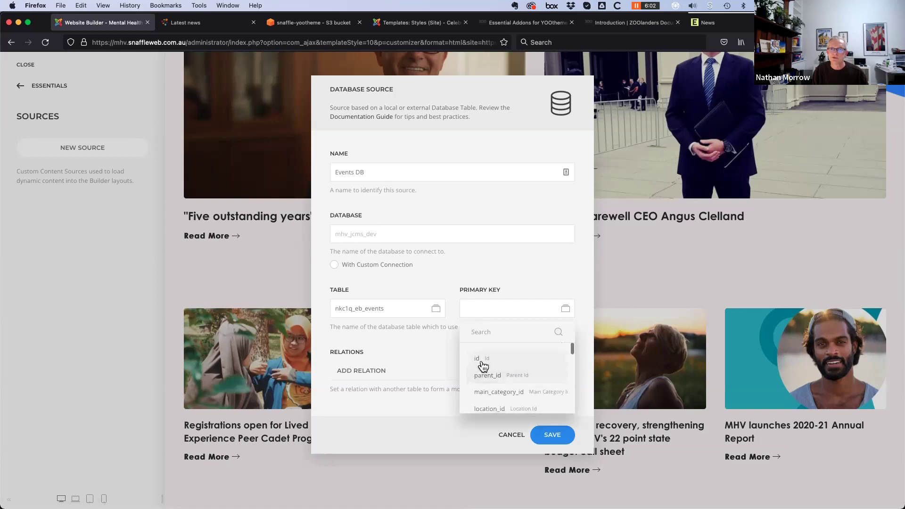
pyautogui.click(480, 360)
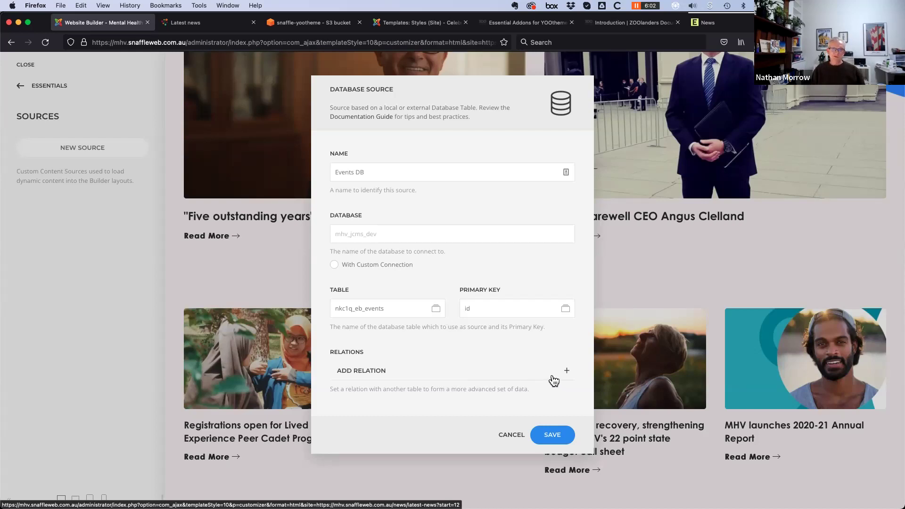
# Remove the trial One to Many relation and save Events DB without relations.
pyautogui.click(565, 372)
pyautogui.scroll(-3, 460, 432)
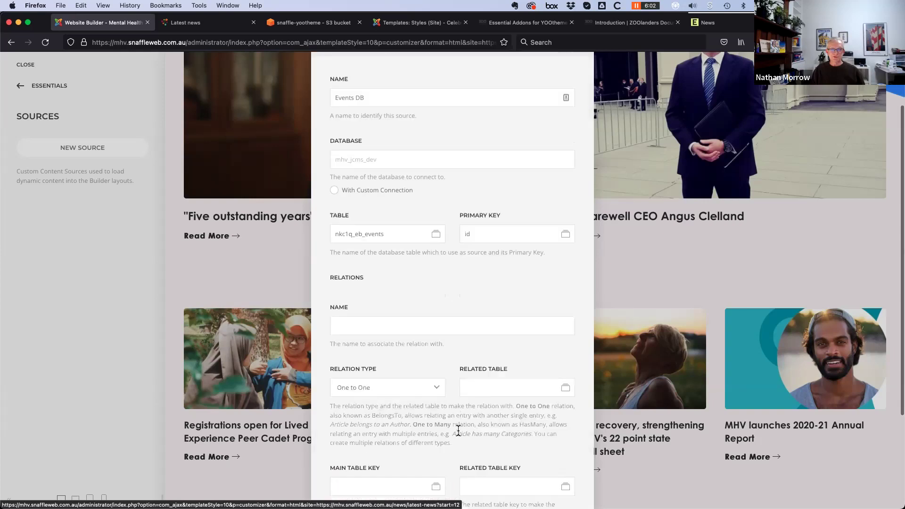
pyautogui.click(436, 365)
pyautogui.click(437, 371)
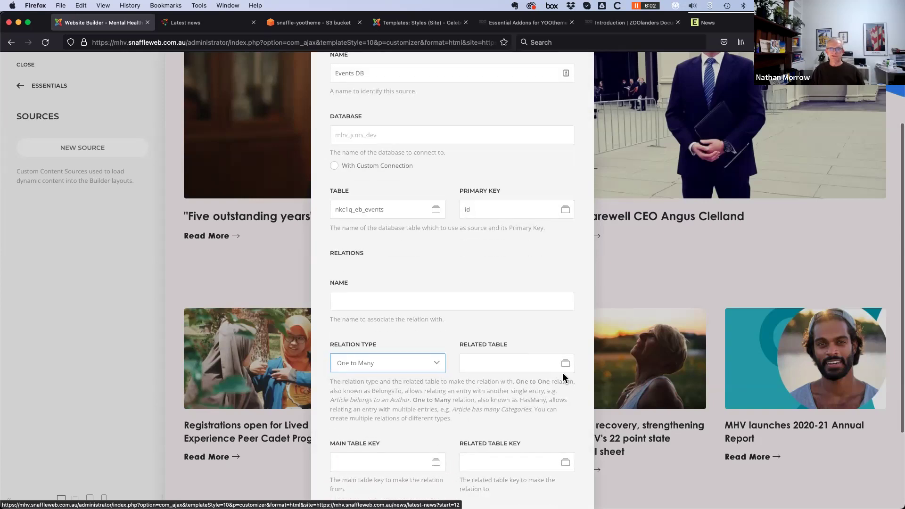
pyautogui.scroll(-3, 505, 448)
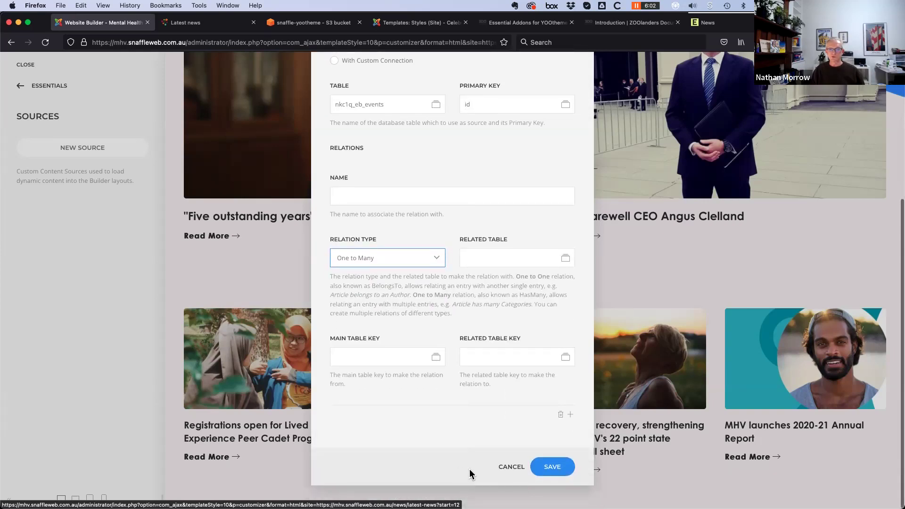
pyautogui.scroll(3, 471, 439)
pyautogui.scroll(-3, 501, 468)
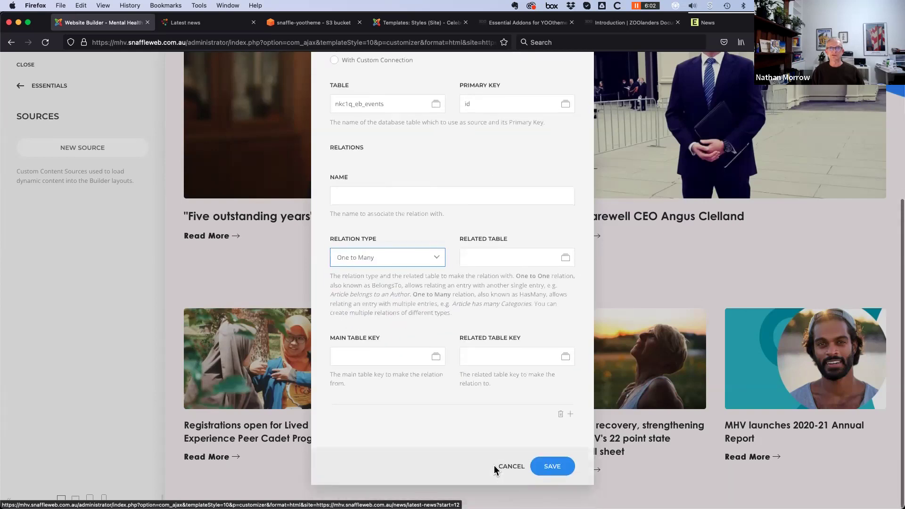
pyautogui.click(561, 417)
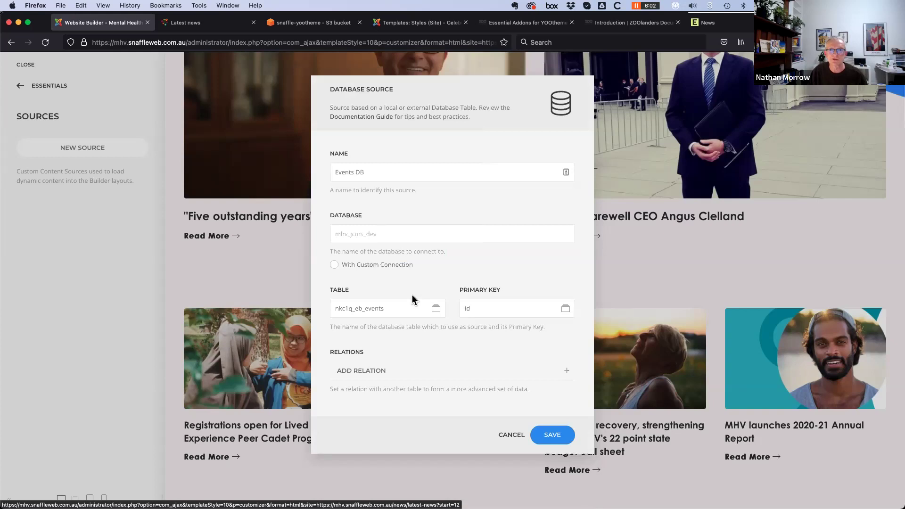
pyautogui.click(547, 436)
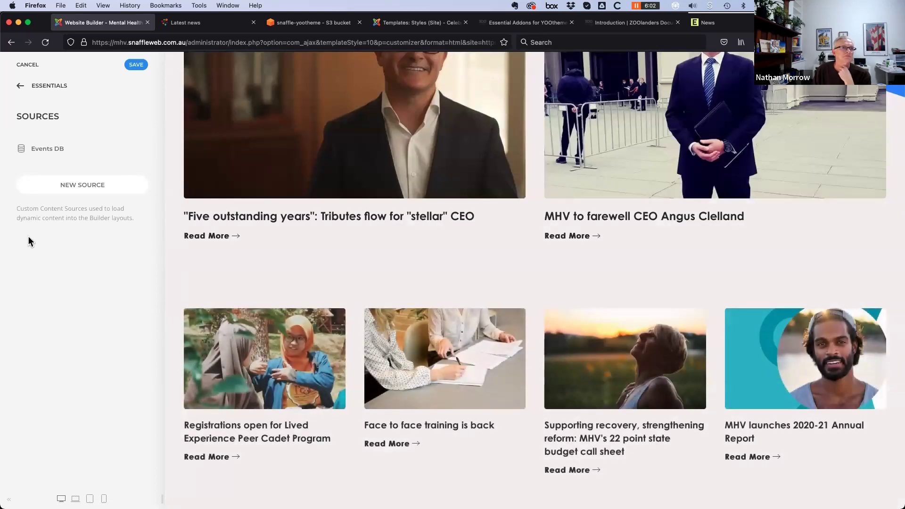
# Save the customizer and open the Category - News Demo template layout in the builder.
pyautogui.click(137, 66)
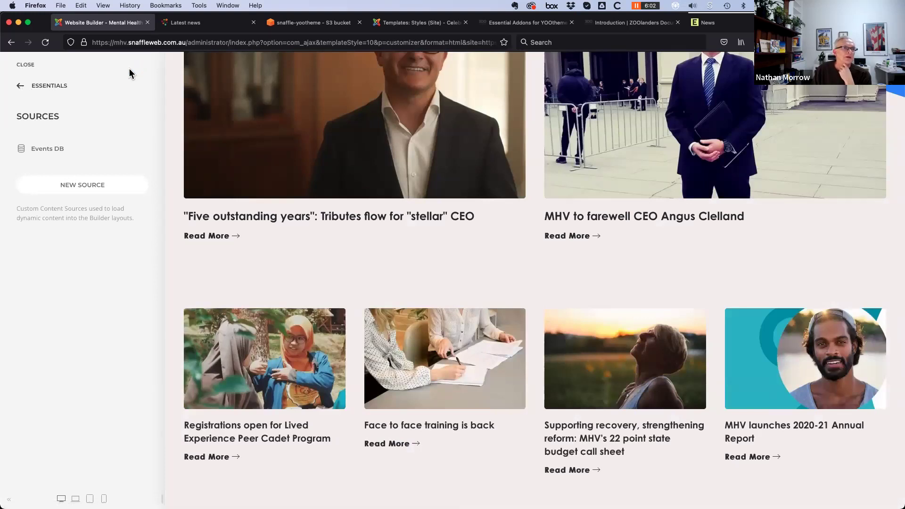
pyautogui.click(21, 89)
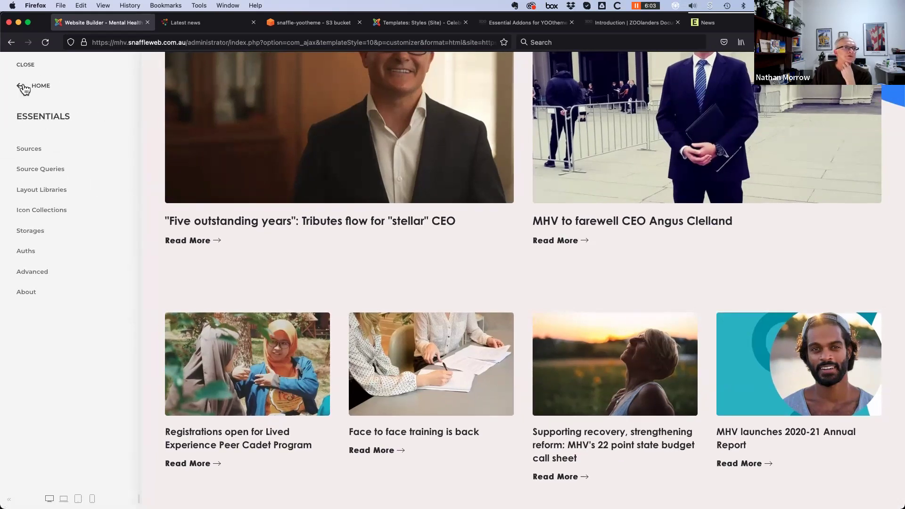
pyautogui.click(22, 87)
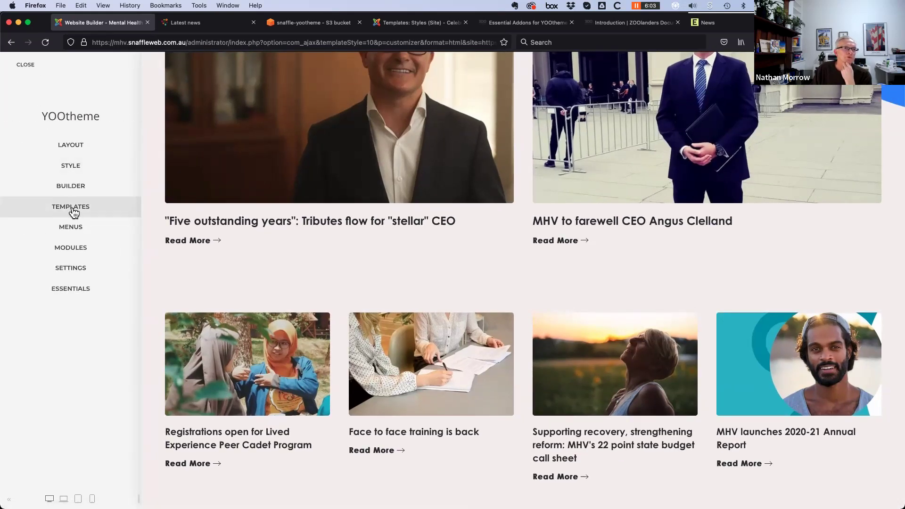
pyautogui.click(73, 211)
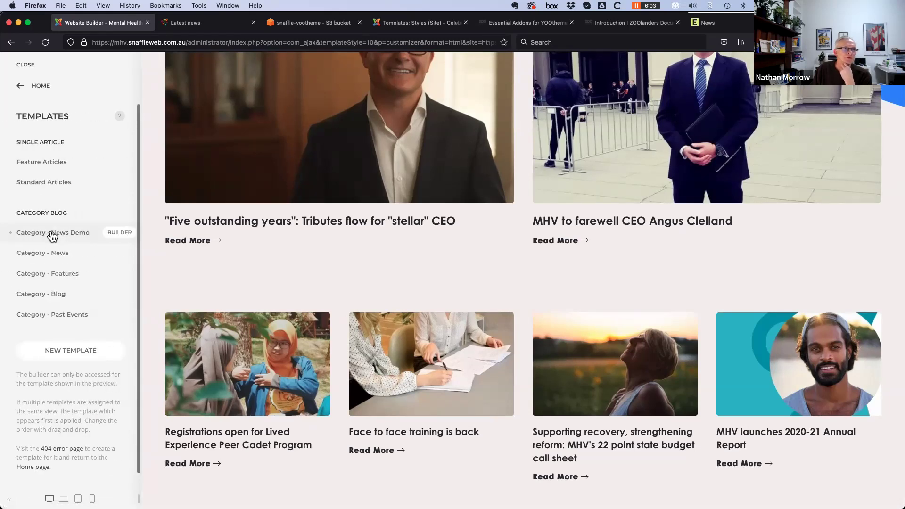
pyautogui.click(61, 234)
pyautogui.click(627, 186)
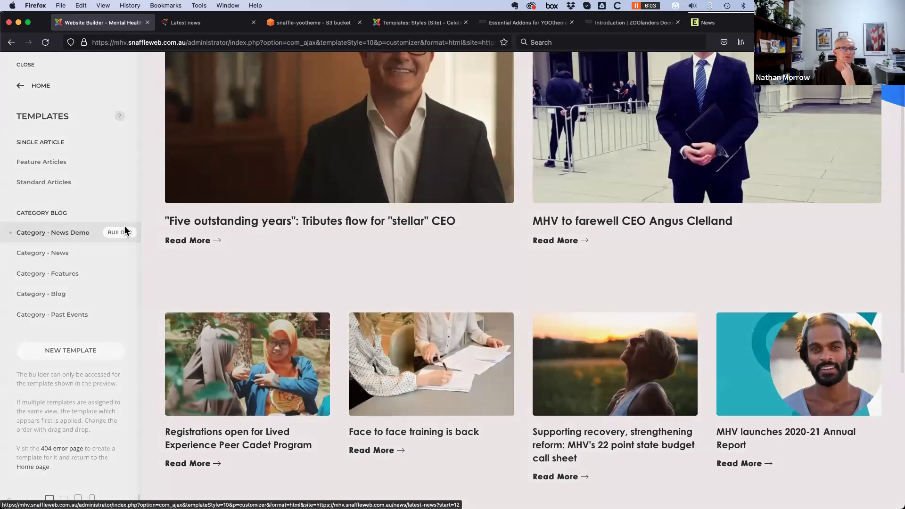
pyautogui.click(125, 231)
pyautogui.click(121, 233)
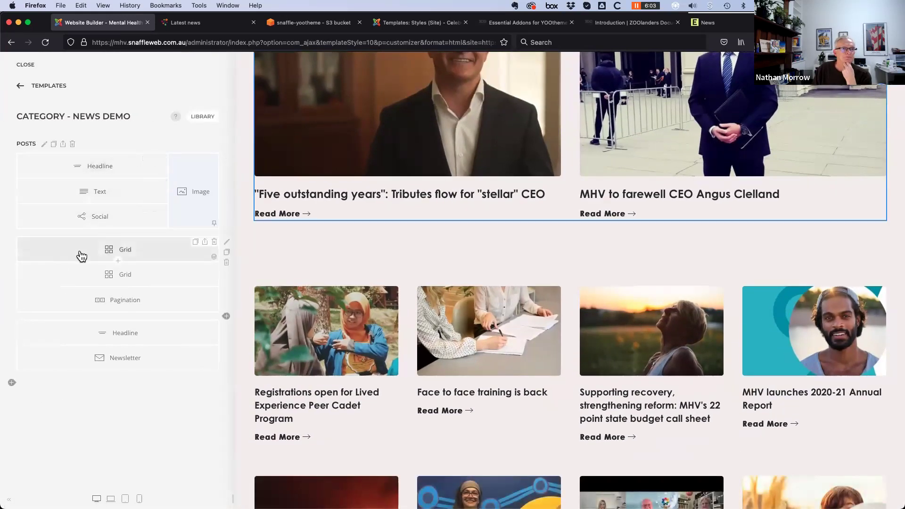
# Review the dynamic fields available for the first Grid's Articles item Meta.
pyautogui.click(142, 250)
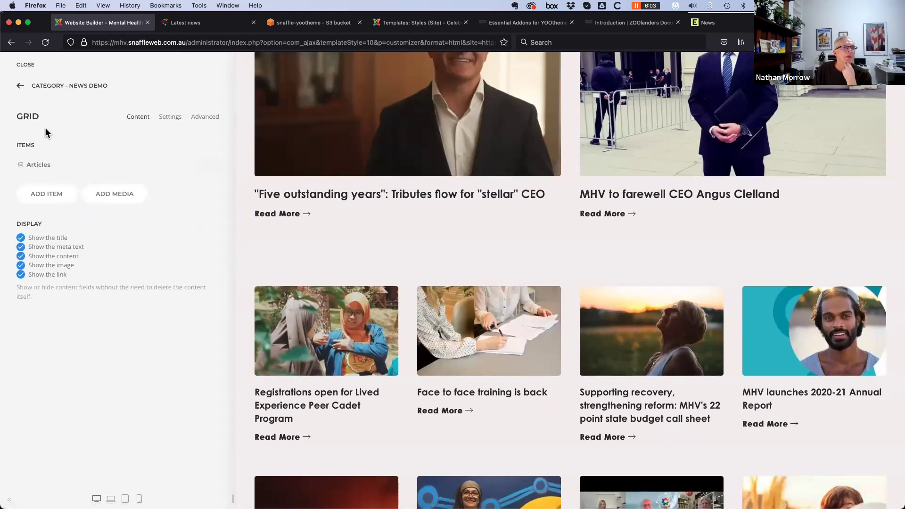
pyautogui.click(83, 169)
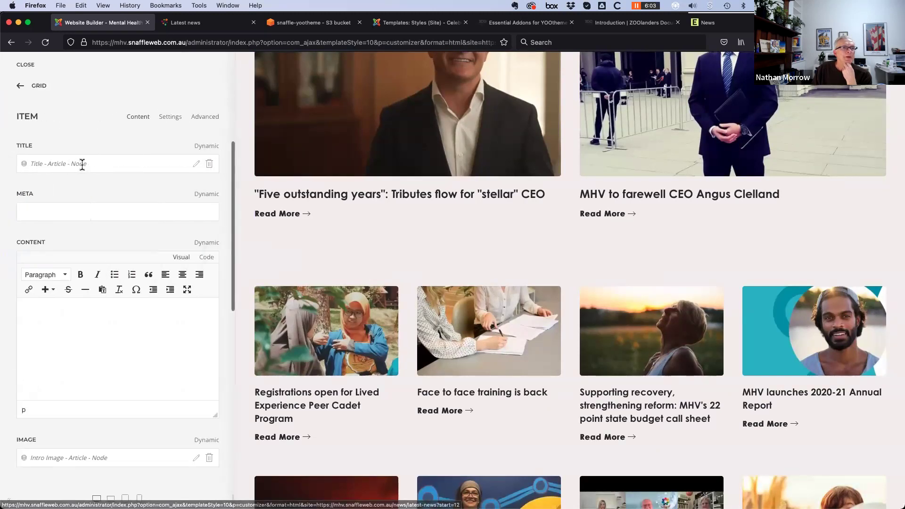
pyautogui.click(208, 194)
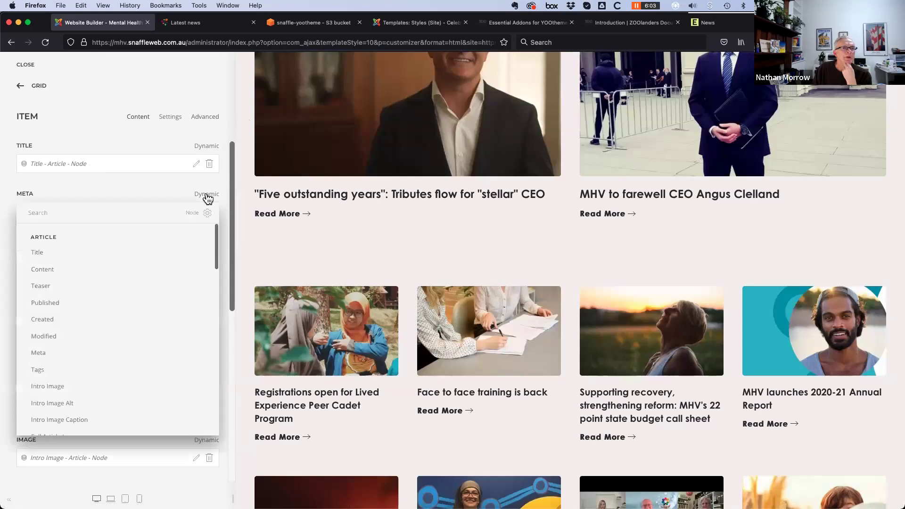
pyautogui.scroll(-10, 104, 347)
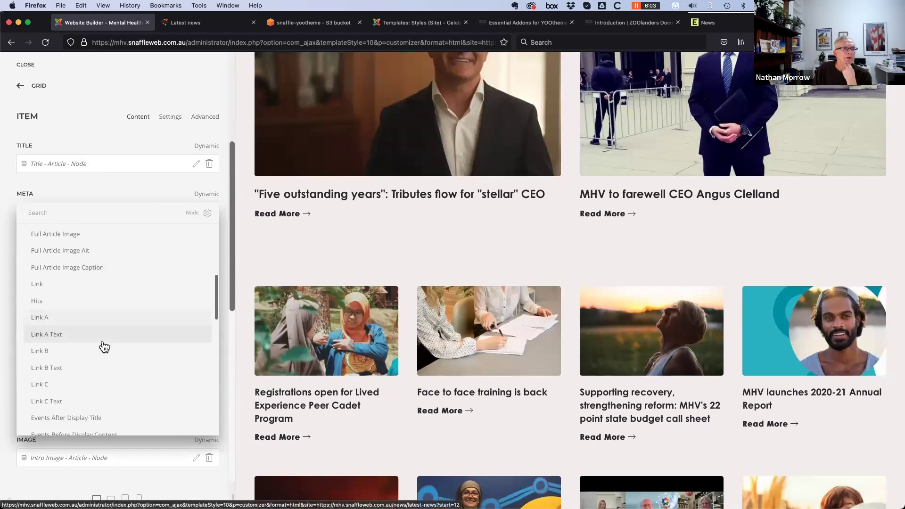
pyautogui.scroll(-10, 102, 347)
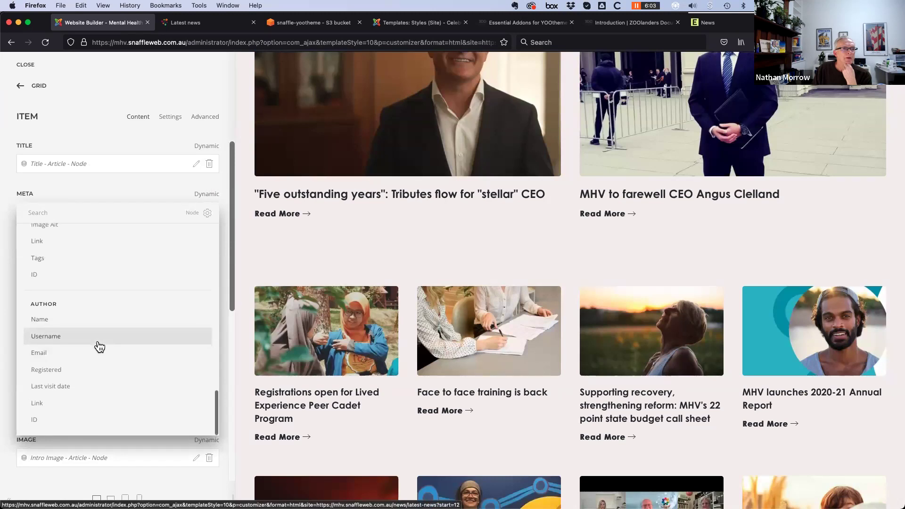
pyautogui.scroll(20, 97, 347)
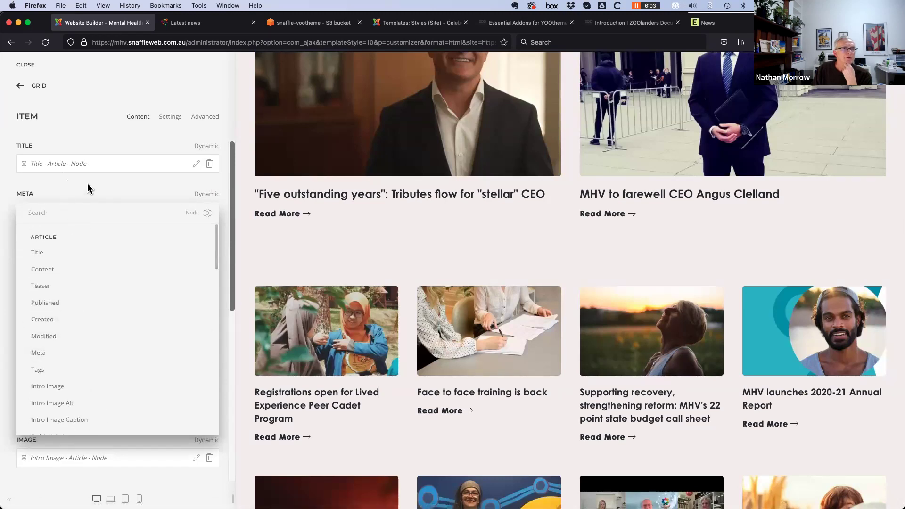
# Check the item's Advanced dynamic content source, keep Articles, and return to the layout.
pyautogui.click(206, 116)
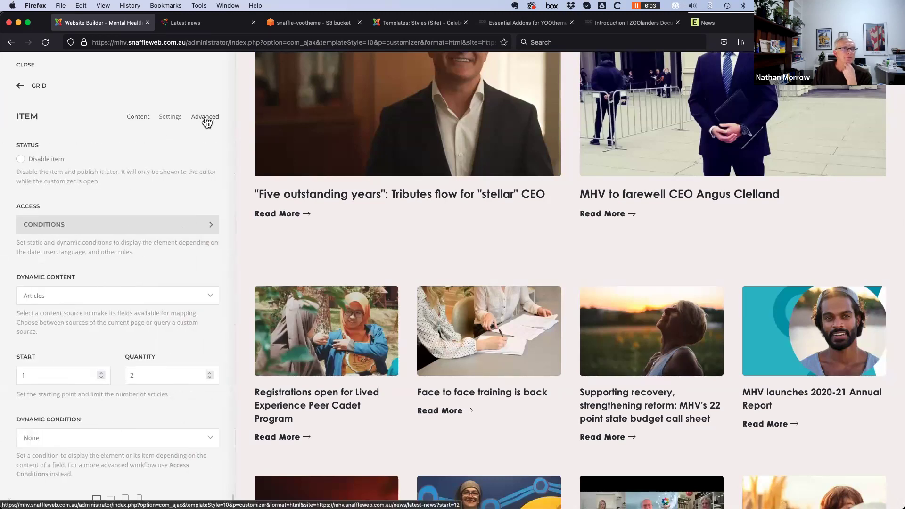
pyautogui.click(198, 297)
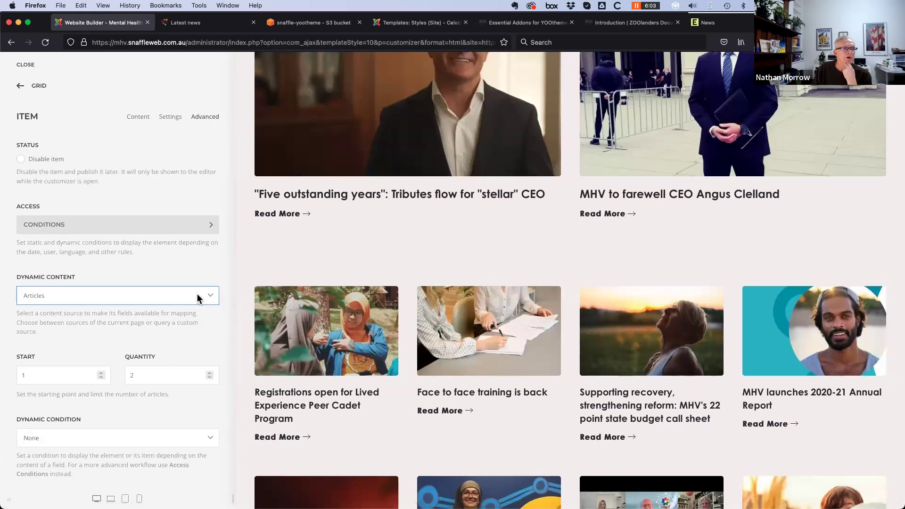
pyautogui.click(199, 297)
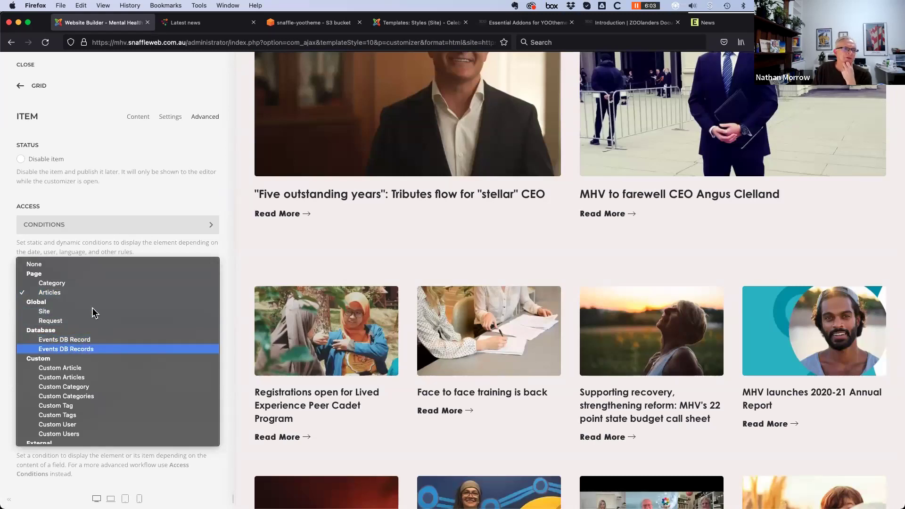
pyautogui.click(97, 249)
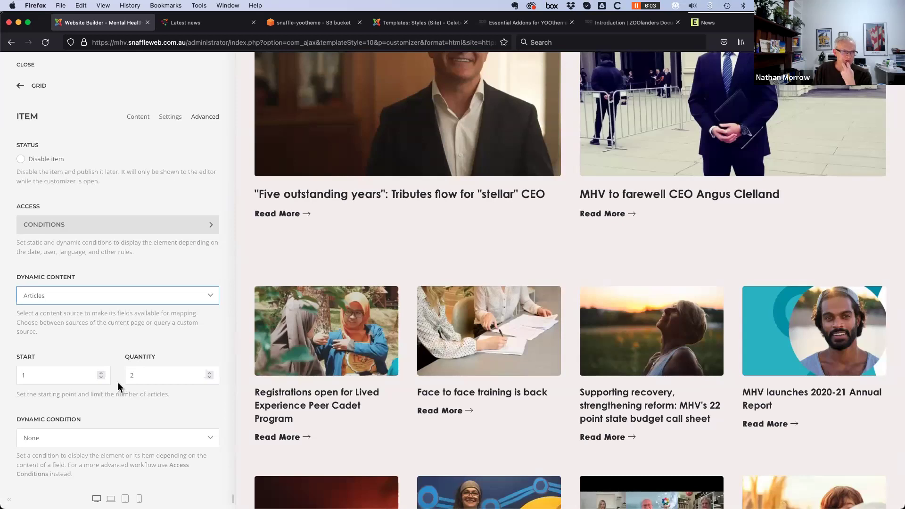
pyautogui.click(84, 325)
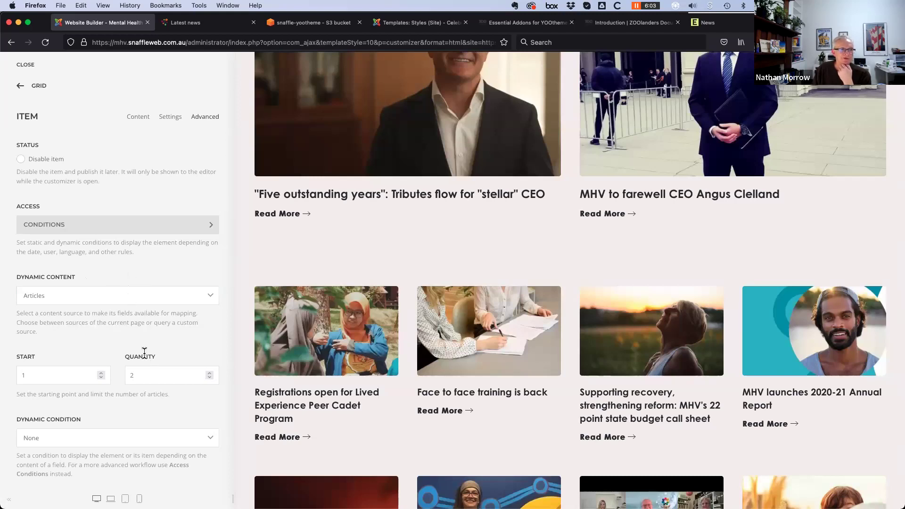
pyautogui.click(19, 86)
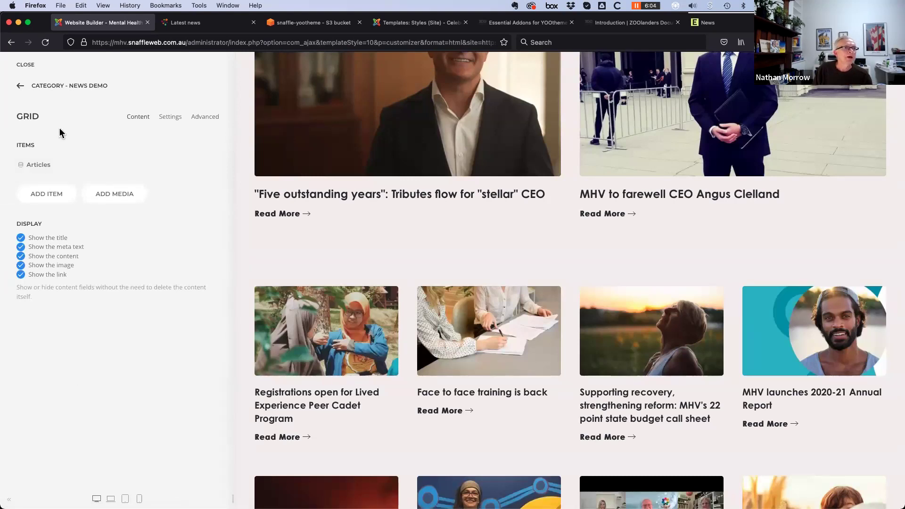
pyautogui.click(20, 87)
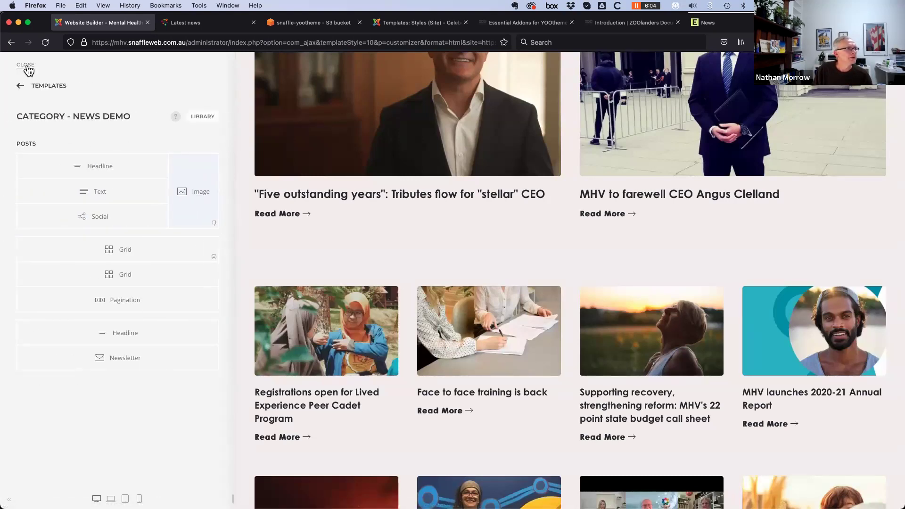
# Open the MHV - Yootheme storage under Essentials > Storages and view the snaffle-yootheme S3 bucket.
pyautogui.click(20, 86)
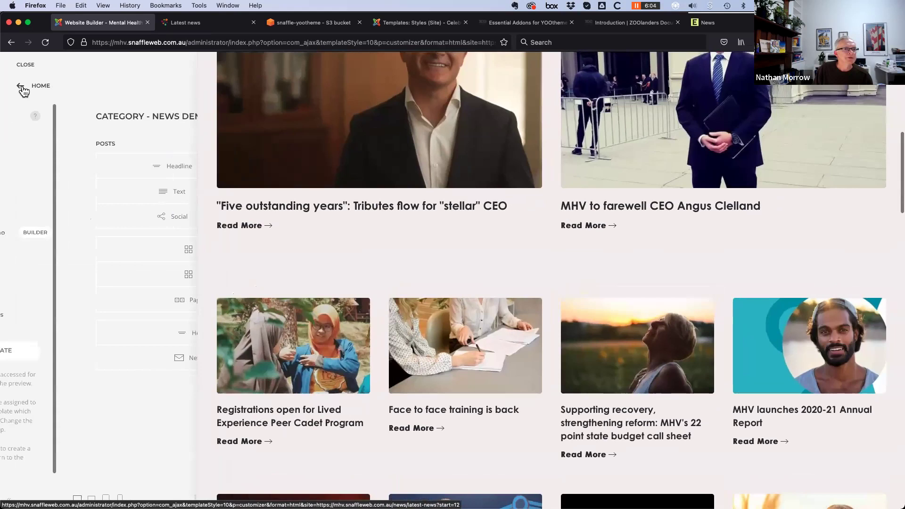
pyautogui.click(20, 86)
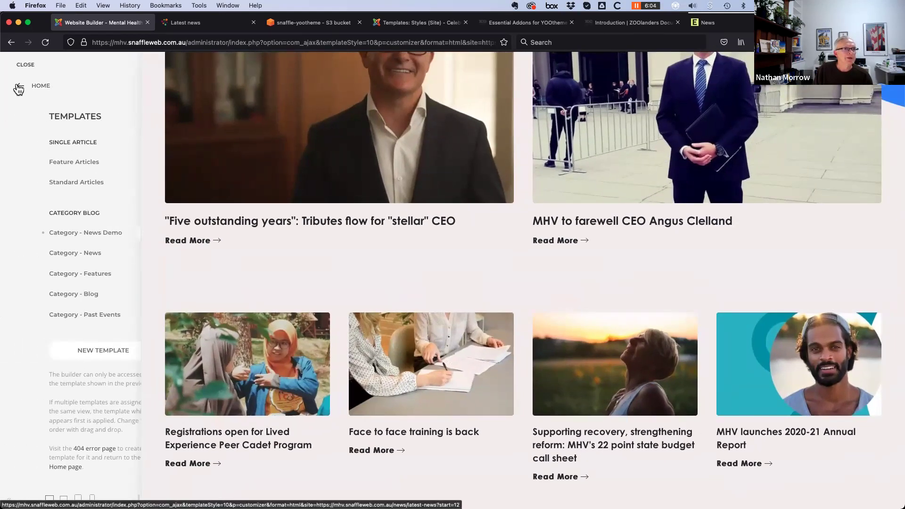
pyautogui.click(71, 289)
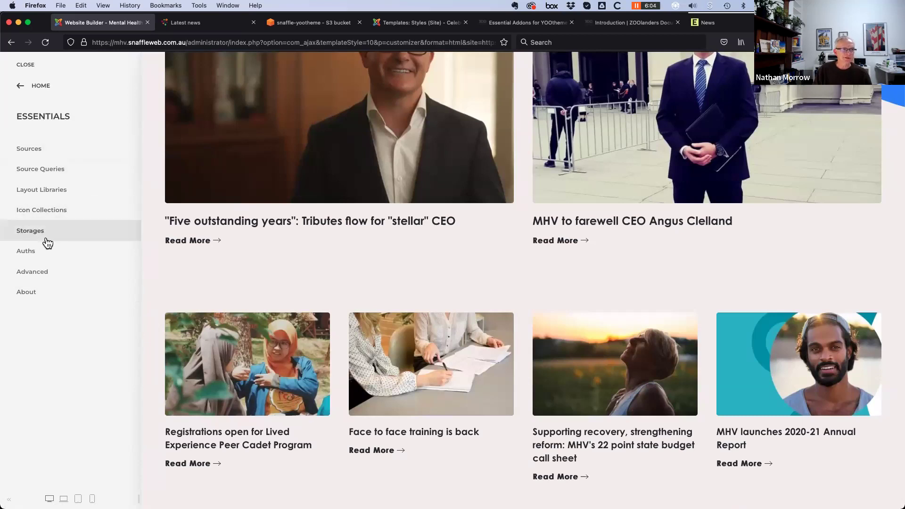
pyautogui.click(29, 231)
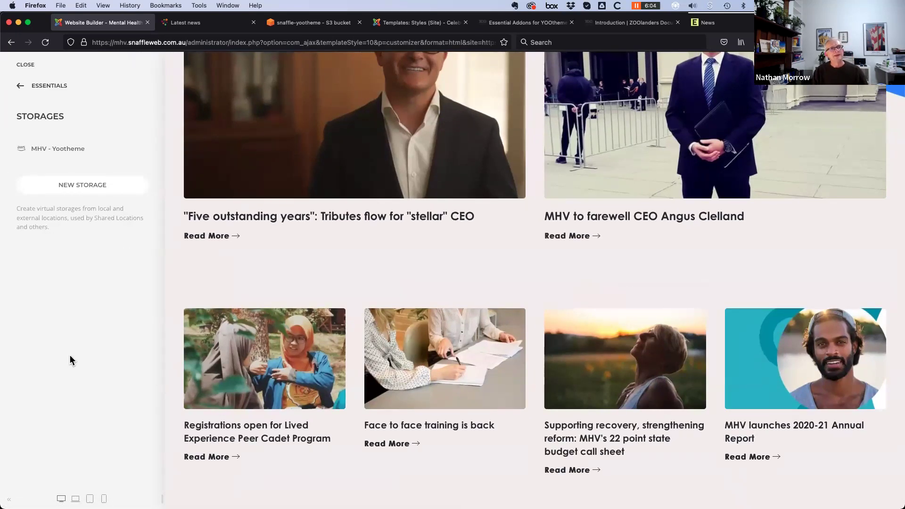
pyautogui.click(50, 148)
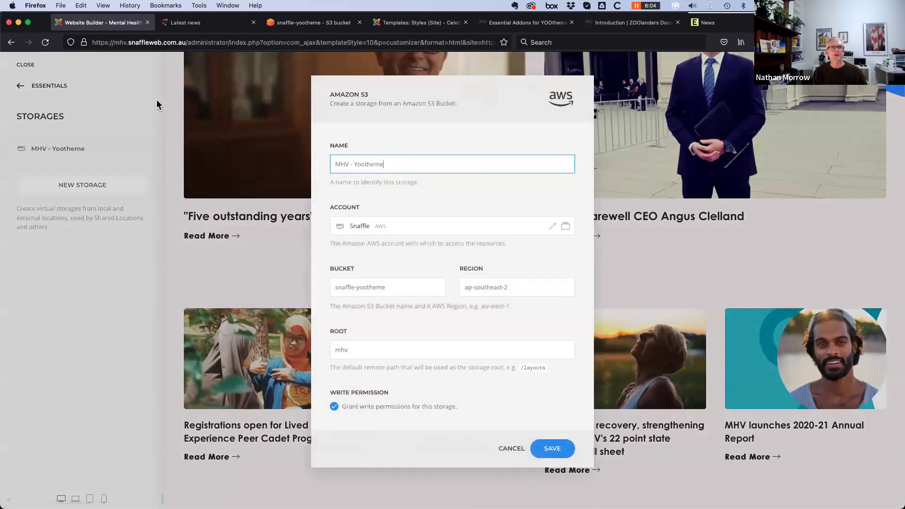
pyautogui.click(304, 26)
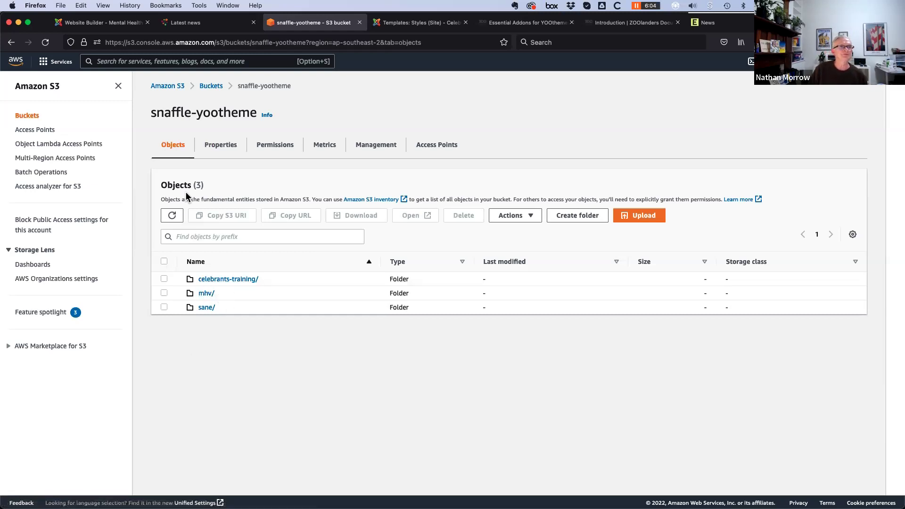
# Return from the snaffle-yootheme bucket to the Website Builder storage settings.
pyautogui.click(79, 25)
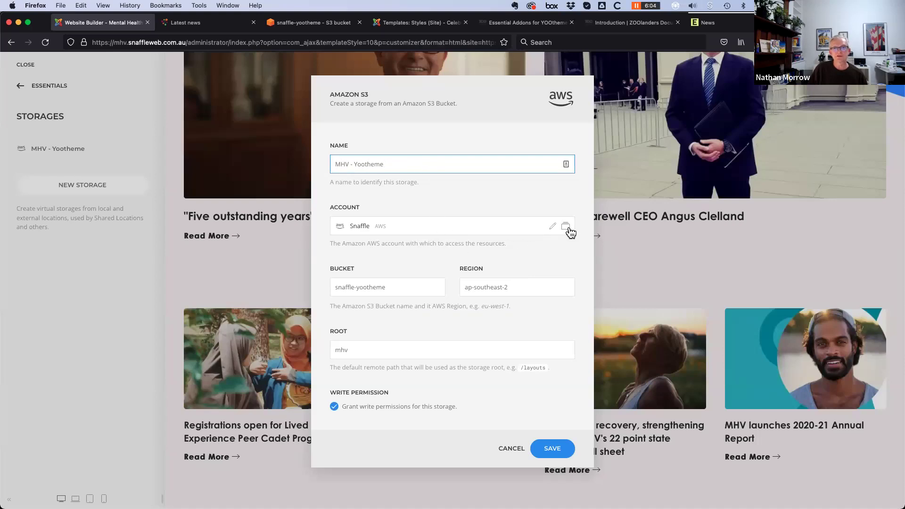
# Check the linked AWS account without changes and save the MHV - Yootheme storage.
pyautogui.click(553, 226)
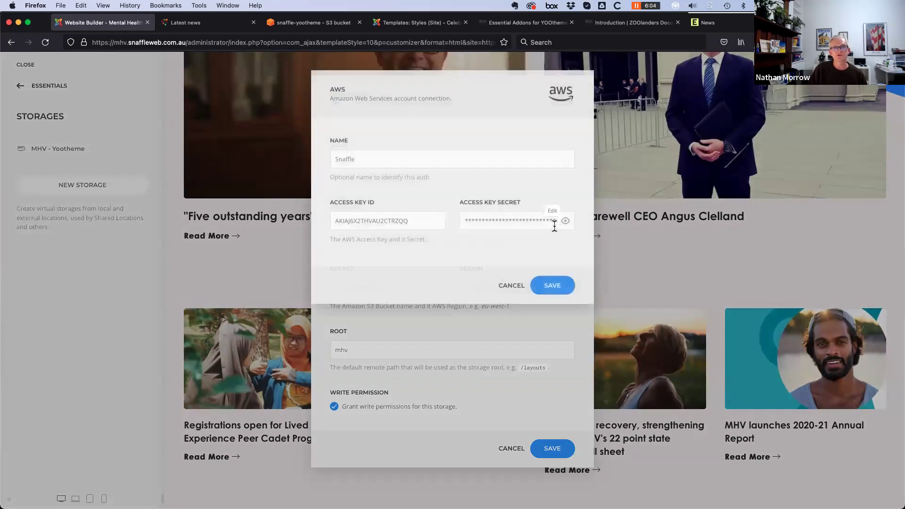
pyautogui.click(511, 291)
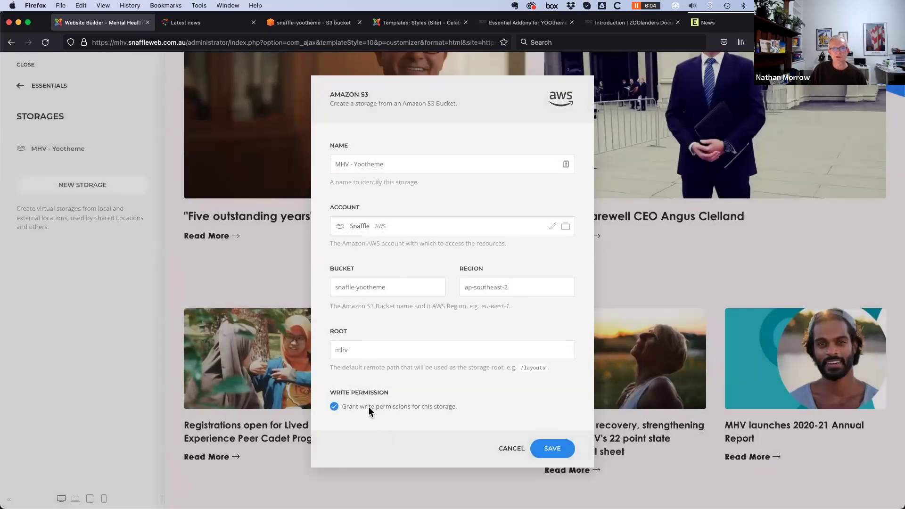
pyautogui.click(549, 450)
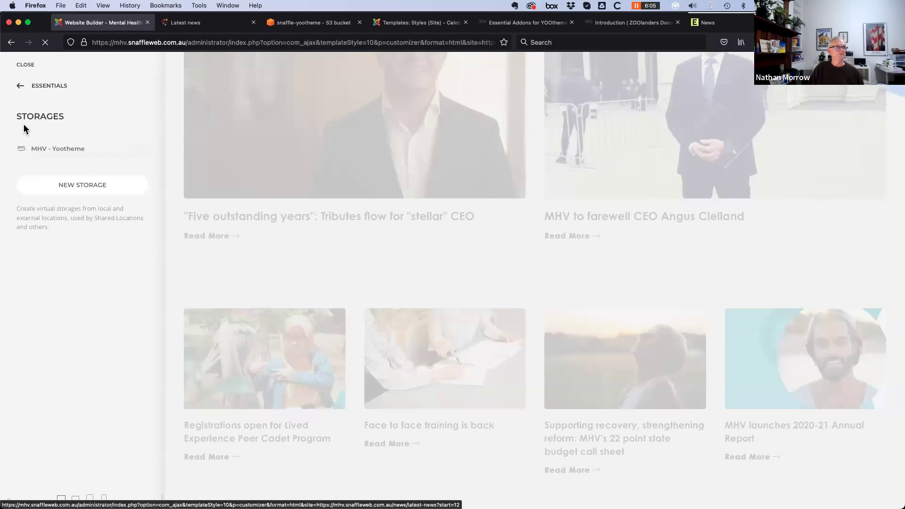
# Create a layout library named MHV Layouts that uses the MHV - Yootheme storage.
pyautogui.click(20, 88)
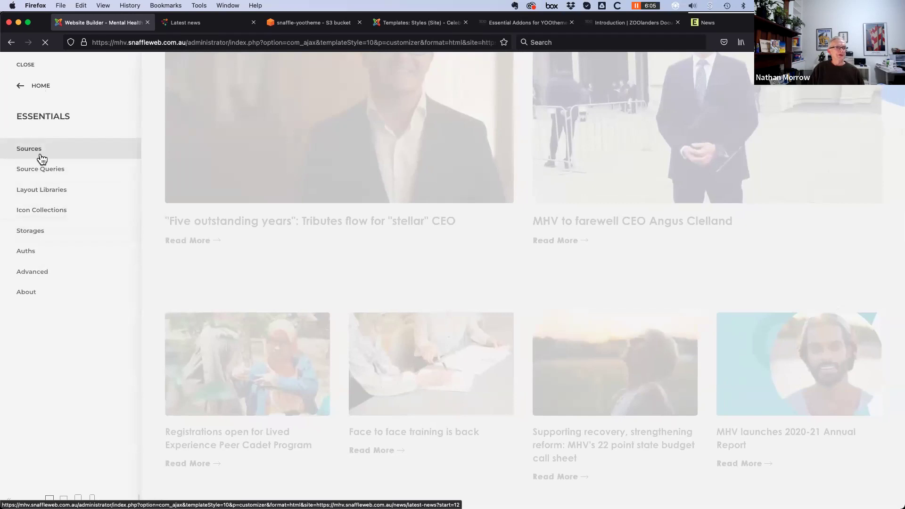
pyautogui.click(40, 191)
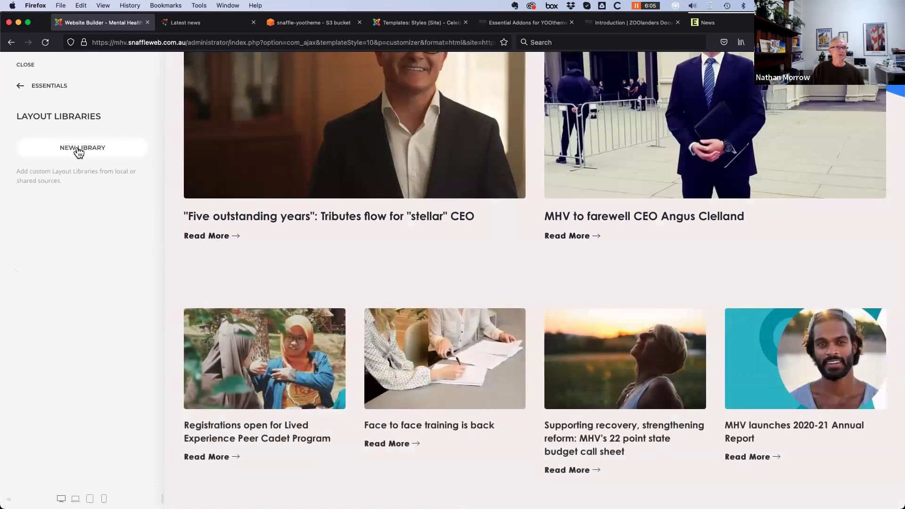
pyautogui.click(77, 150)
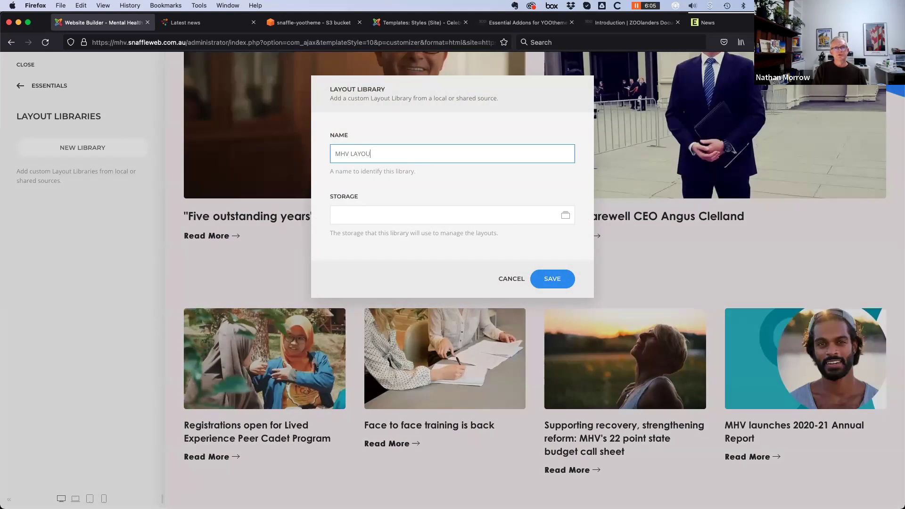
pyautogui.write('MHV Layouts')
pyautogui.press('Tab')
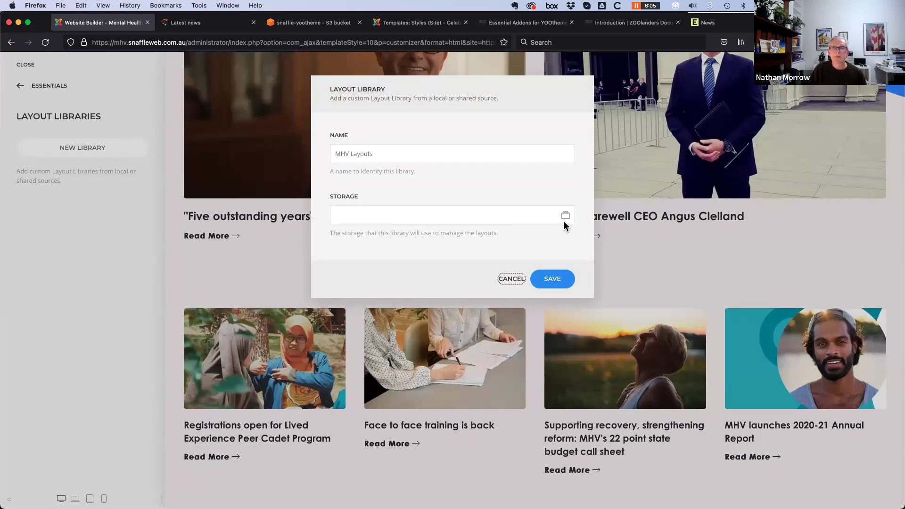
pyautogui.click(565, 216)
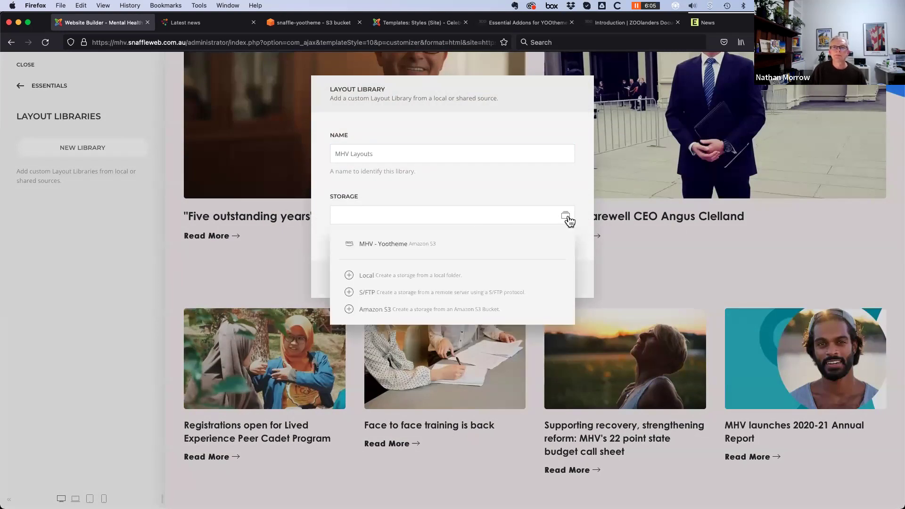
pyautogui.click(385, 245)
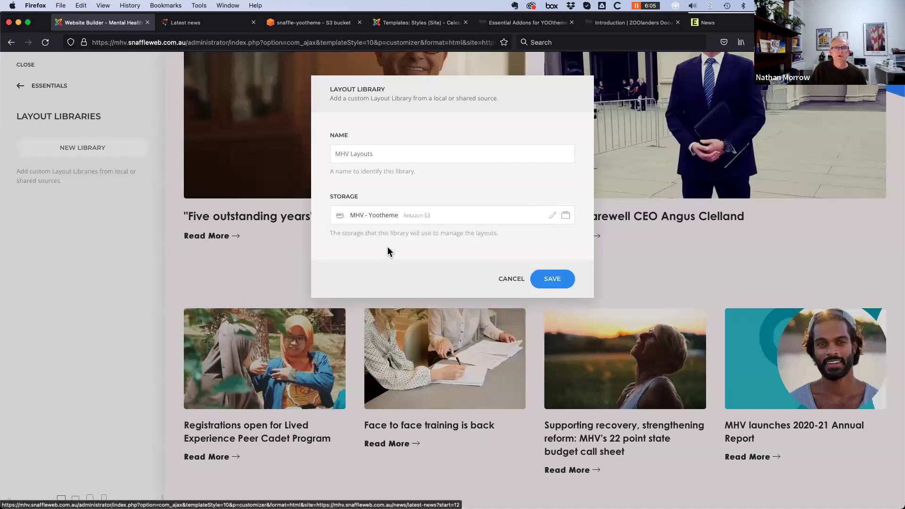
pyautogui.click(555, 281)
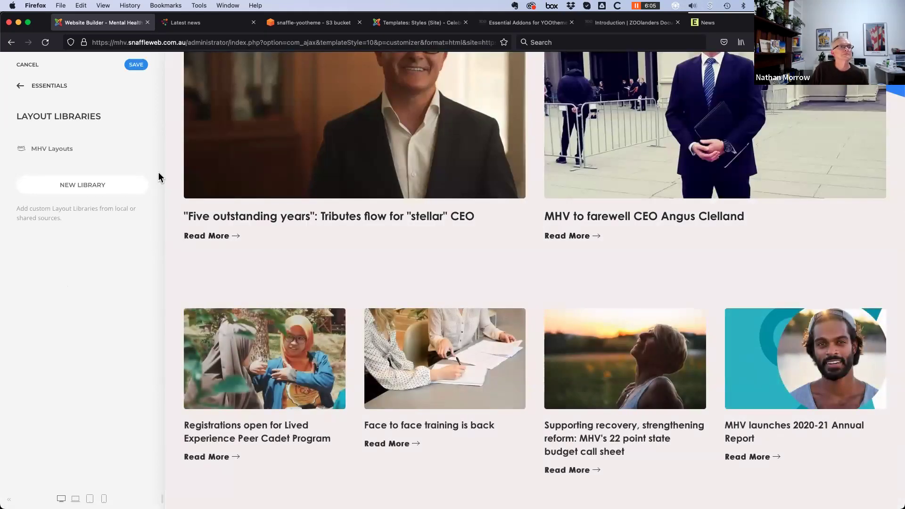
# Save the site settings and open the Category - News Demo template in the builder.
pyautogui.click(135, 65)
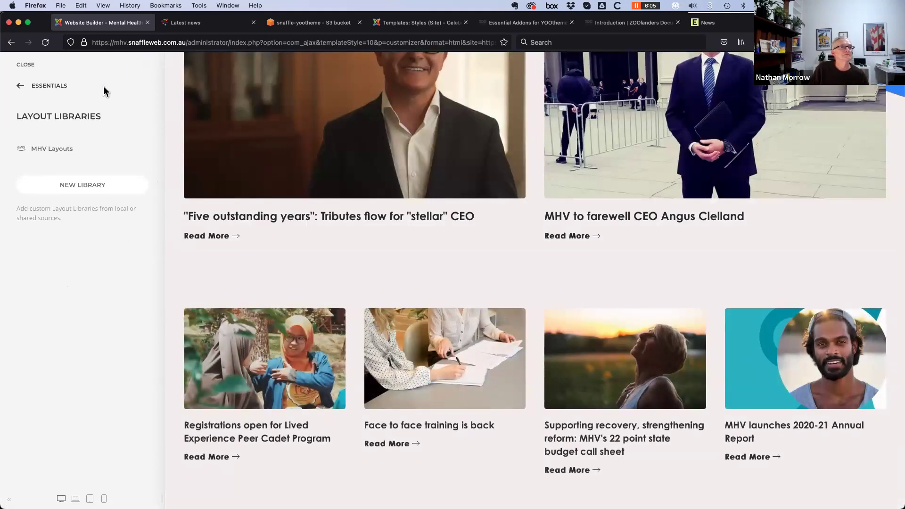
pyautogui.click(23, 87)
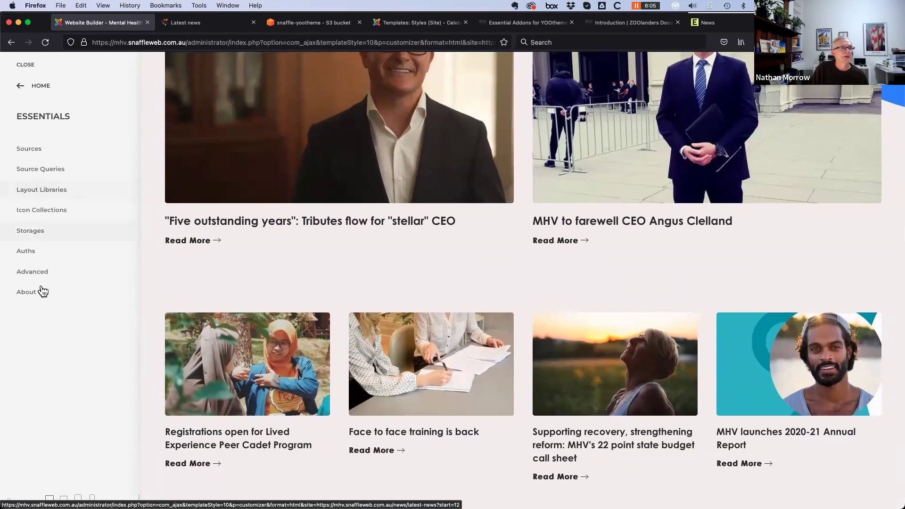
pyautogui.click(20, 85)
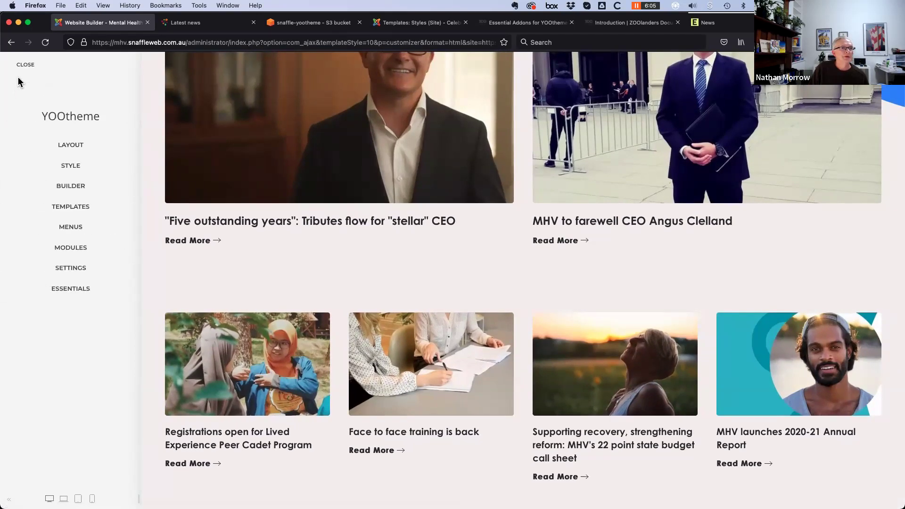
pyautogui.click(72, 215)
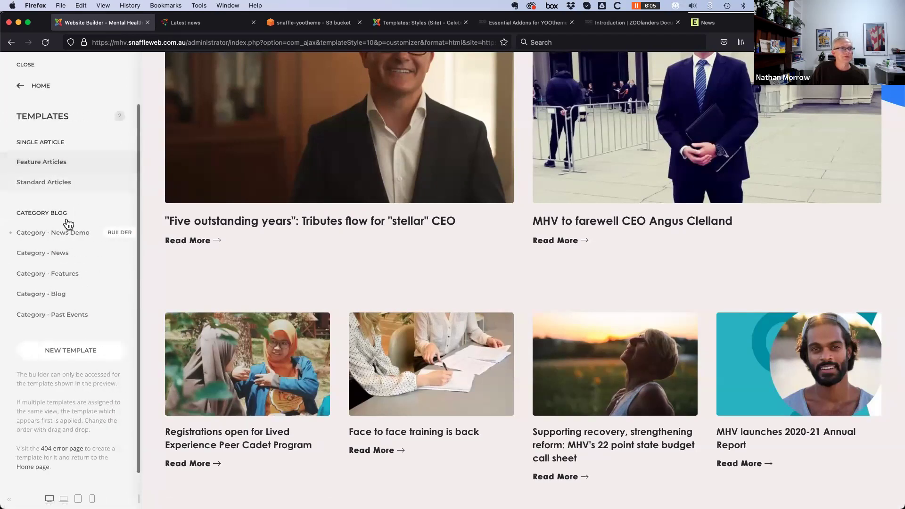
pyautogui.click(121, 233)
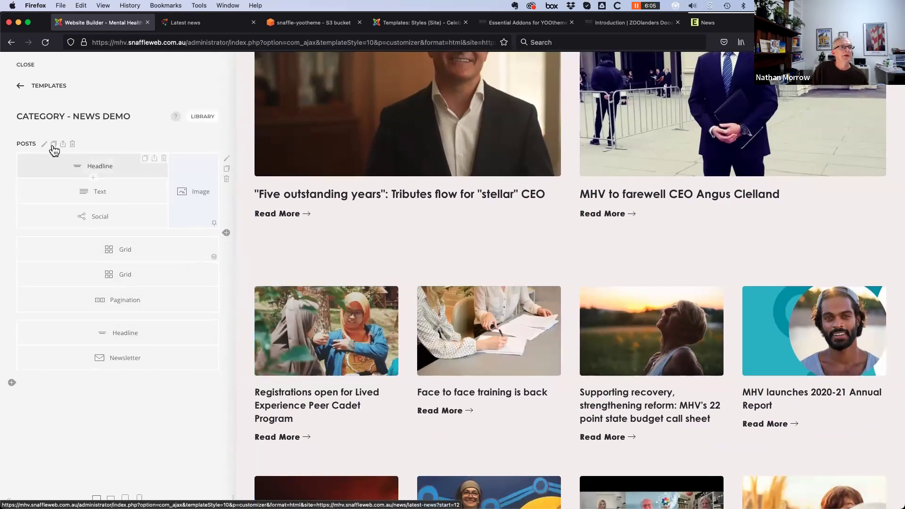
pyautogui.scroll(3, 462, 418)
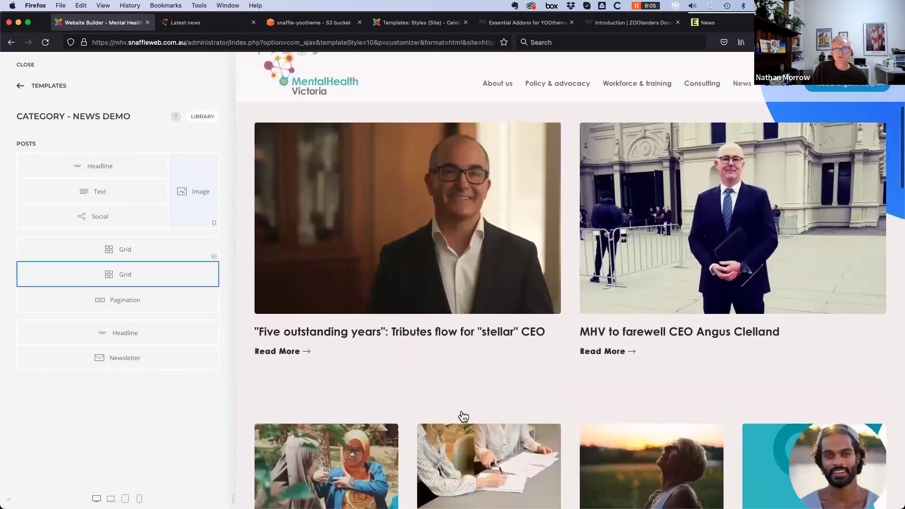
pyautogui.scroll(3, 463, 418)
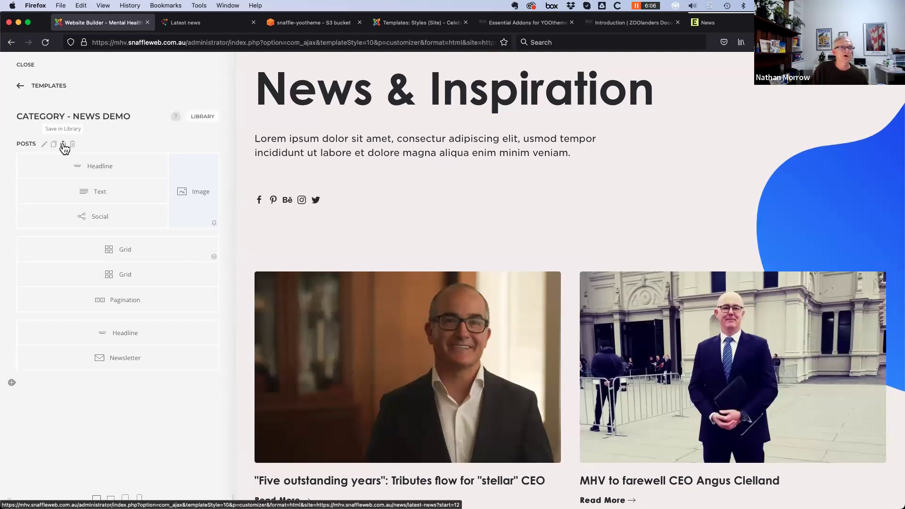
# Save the Posts section as MHV News Demo in the MHV Layouts library.
pyautogui.click(64, 145)
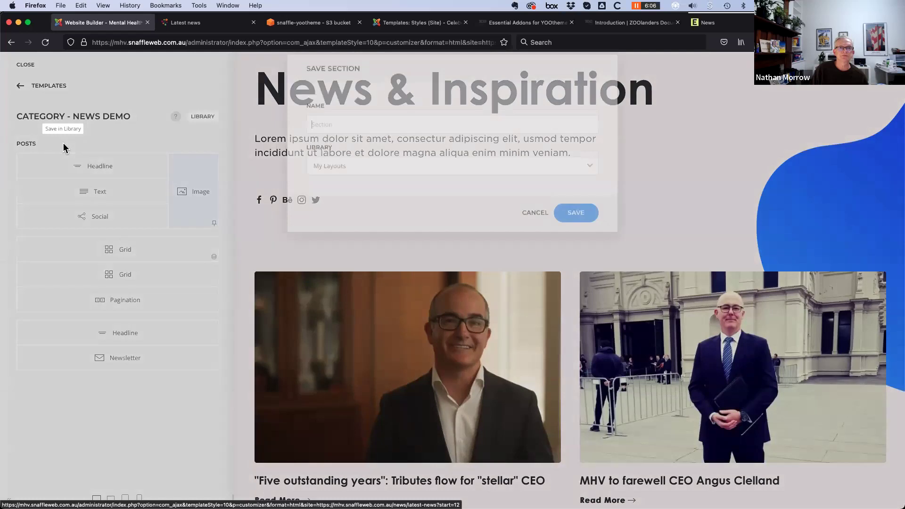
pyautogui.click(333, 143)
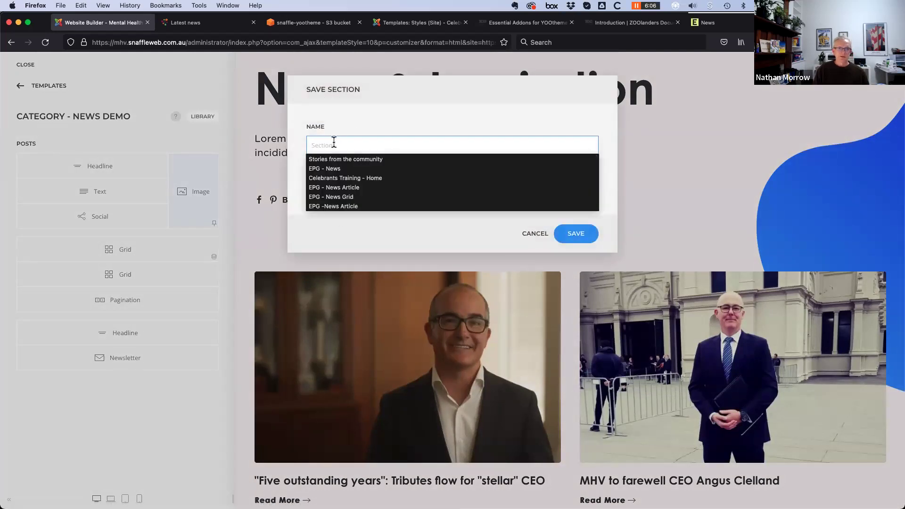
pyautogui.write('MHV')
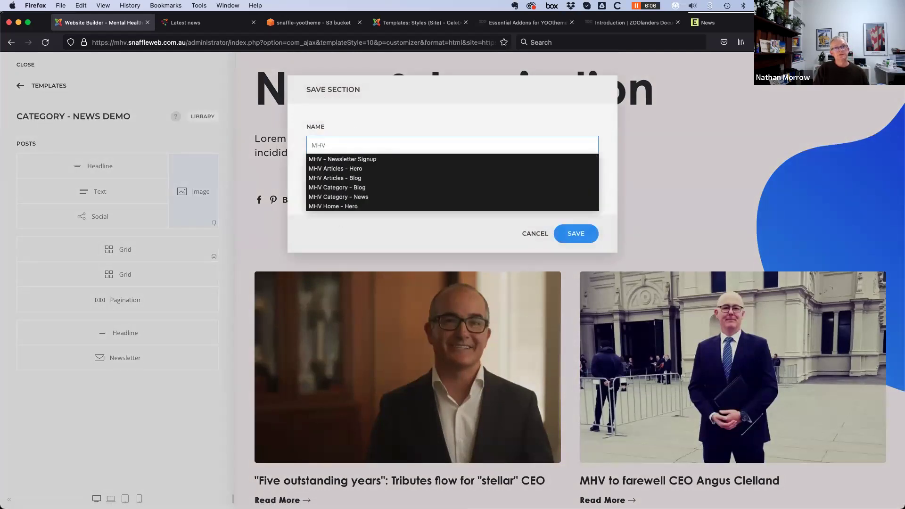
pyautogui.write(' ne')
pyautogui.press('BackSpace')
pyautogui.press('BackSpace')
pyautogui.write('News D')
pyautogui.press('Tab')
pyautogui.press('Down')
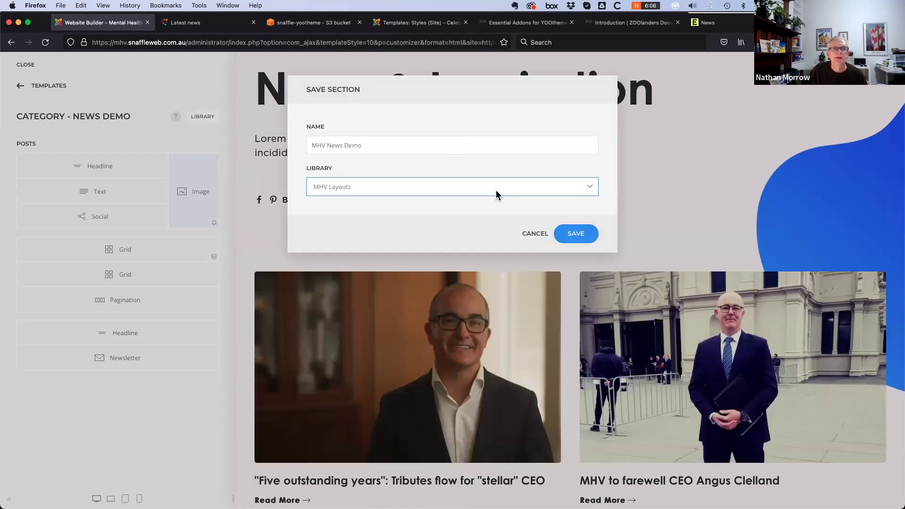
pyautogui.click(491, 189)
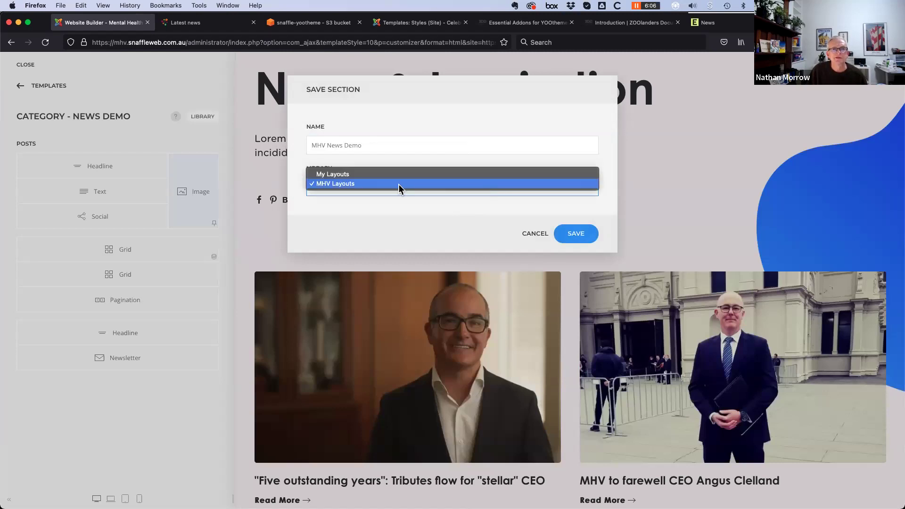
pyautogui.click(342, 184)
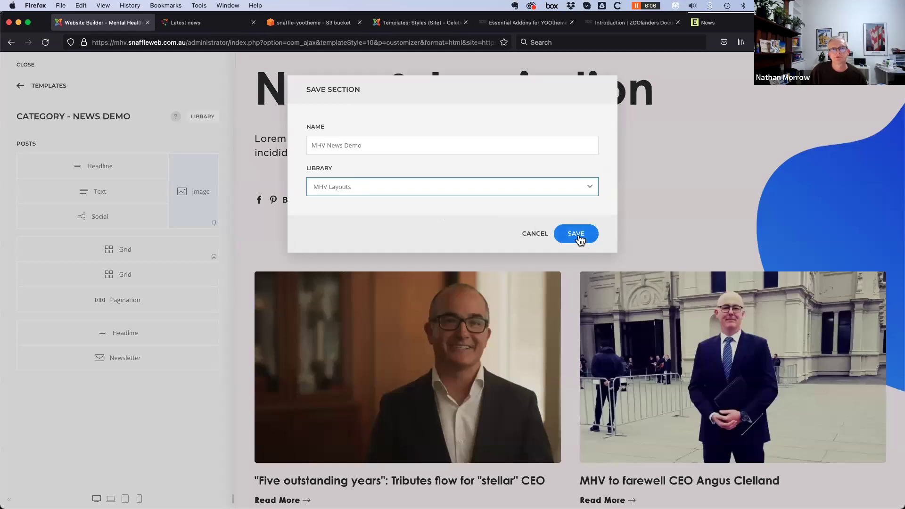
pyautogui.click(576, 234)
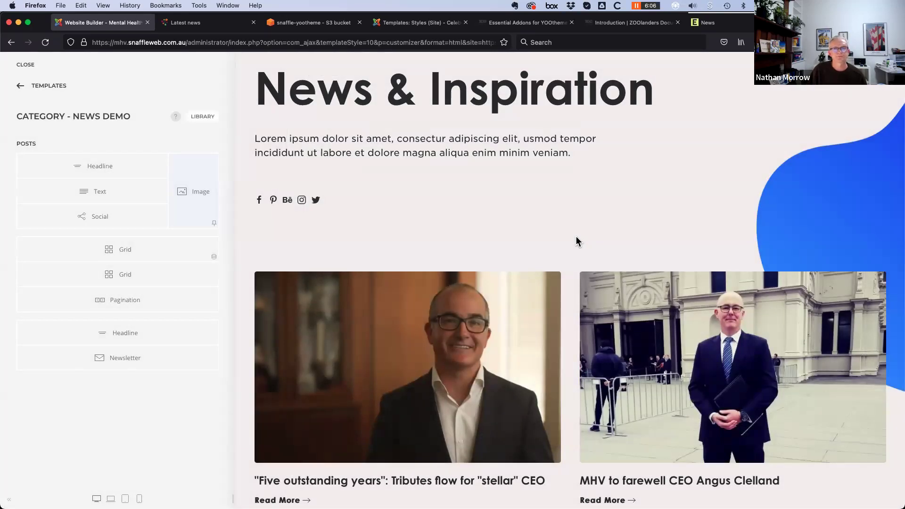
pyautogui.click(18, 86)
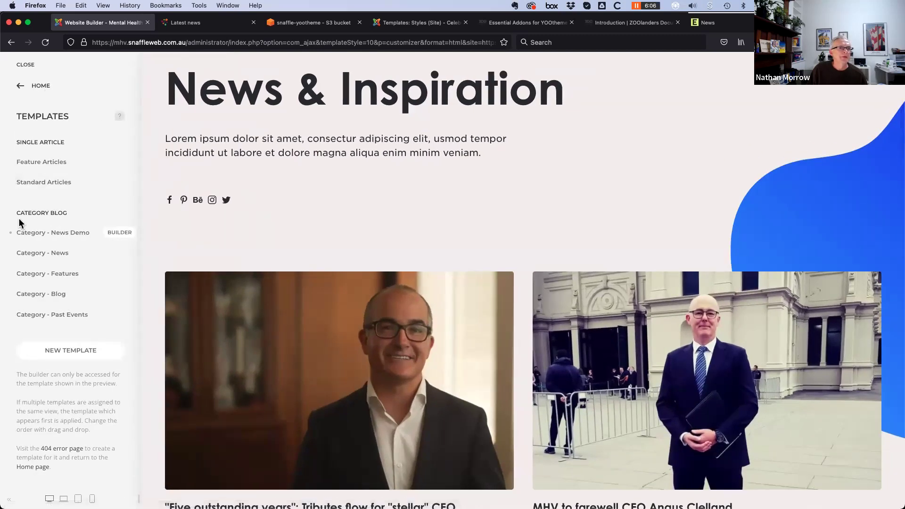
# Reopen Category - News Demo and confirm MHV News Demo is listed under MHV Layouts.
pyautogui.click(47, 253)
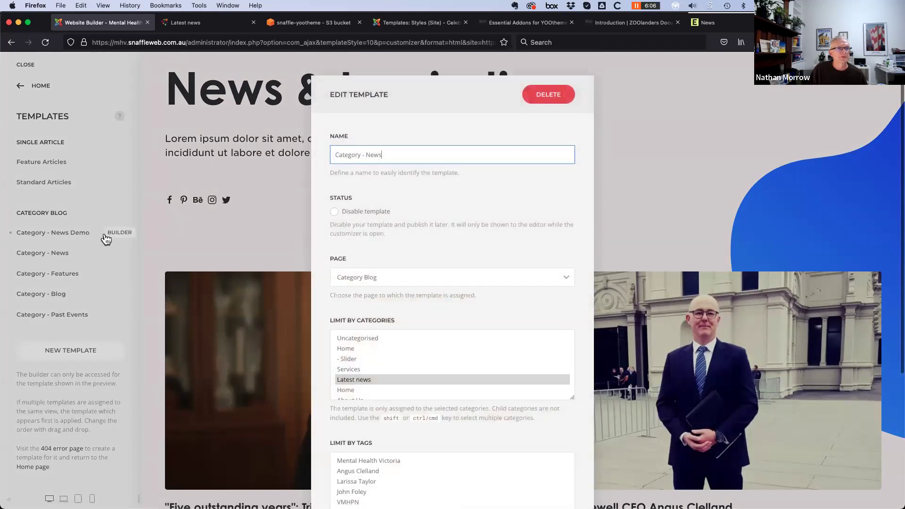
pyautogui.click(117, 233)
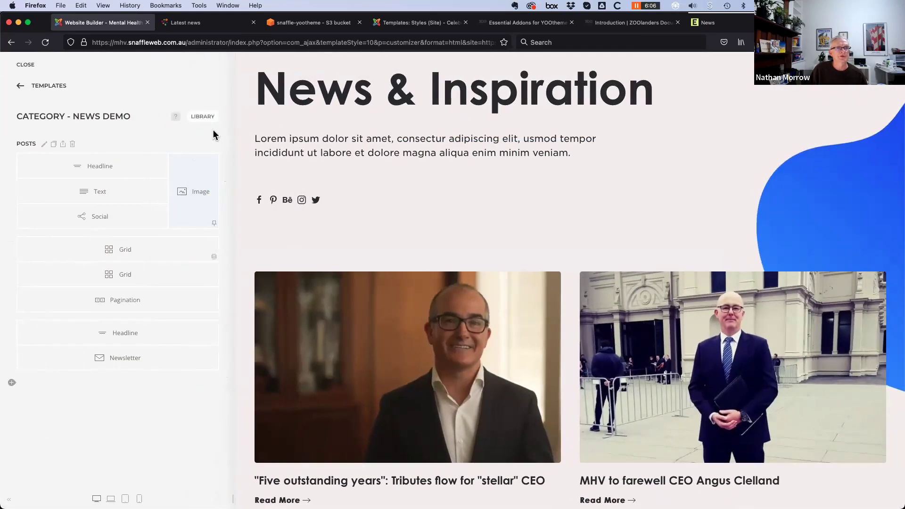
pyautogui.click(203, 117)
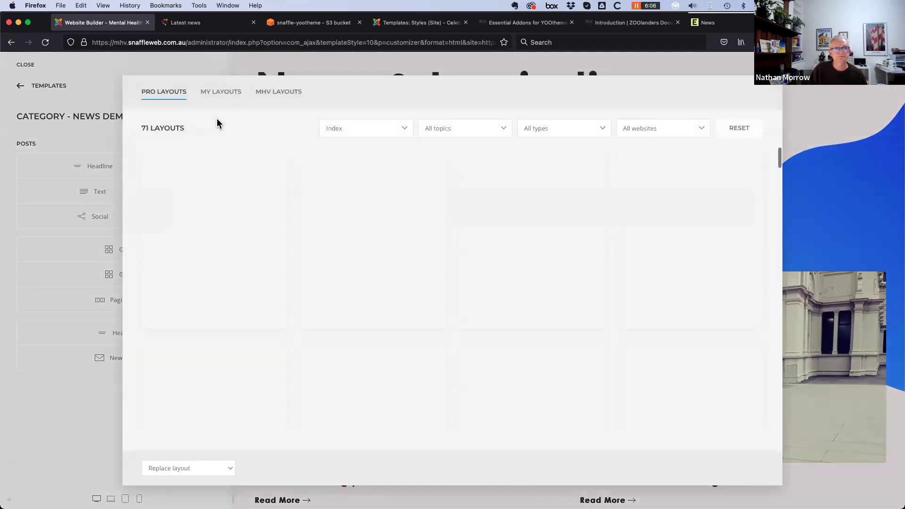
pyautogui.click(212, 94)
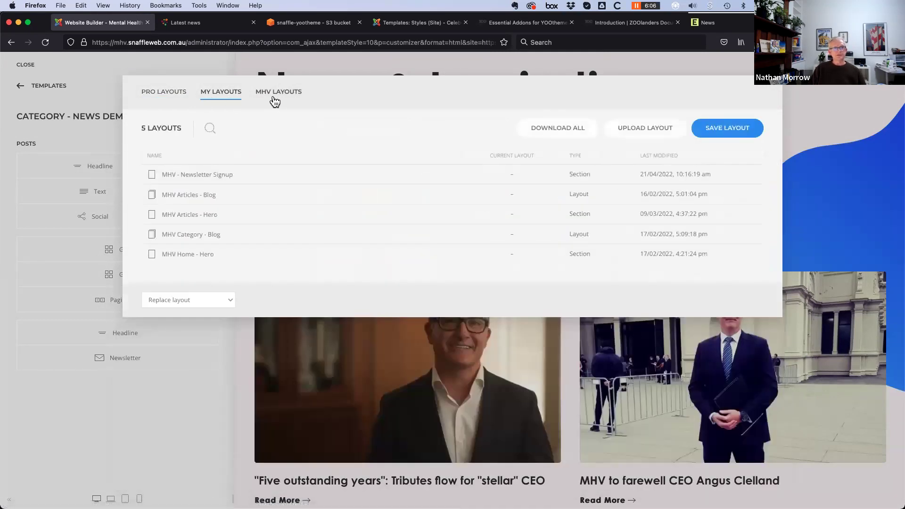
pyautogui.click(278, 94)
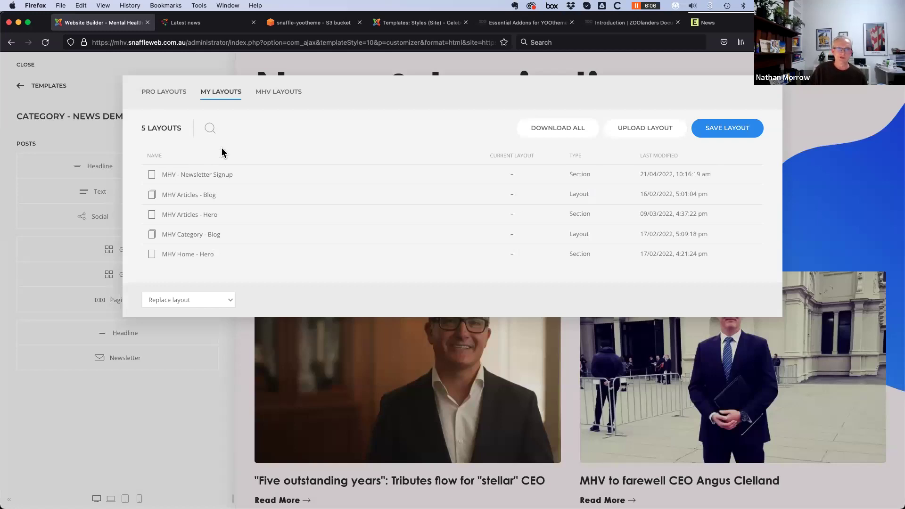
pyautogui.click(281, 92)
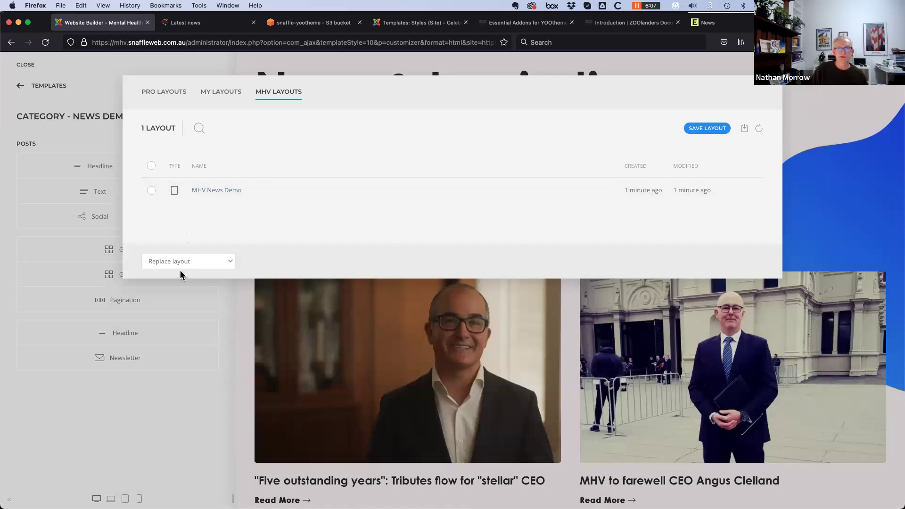
pyautogui.click(143, 441)
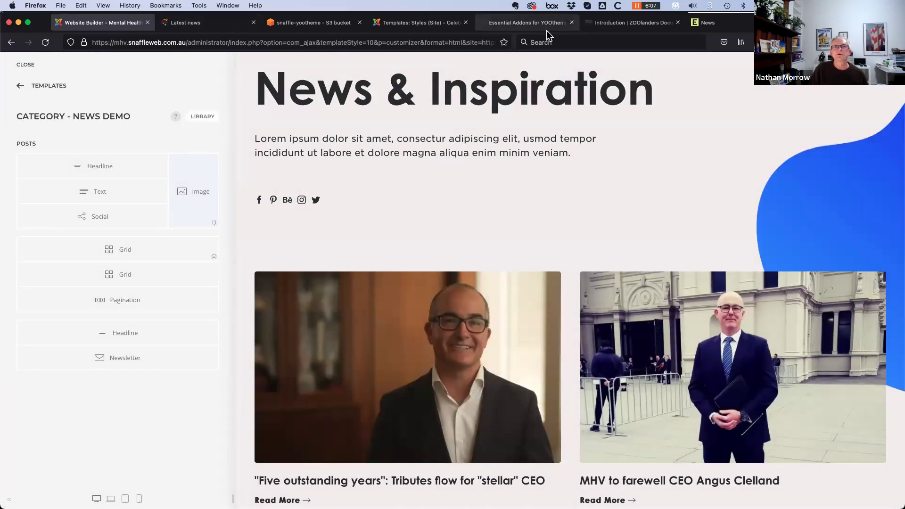
# Launch the YOOtheme customizer for the second site's yootheme - Default template style.
pyautogui.click(406, 26)
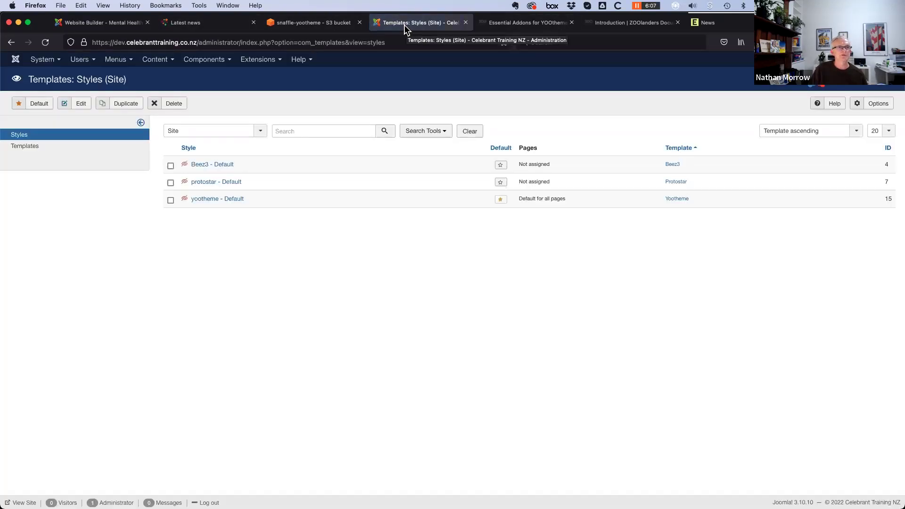
pyautogui.click(224, 200)
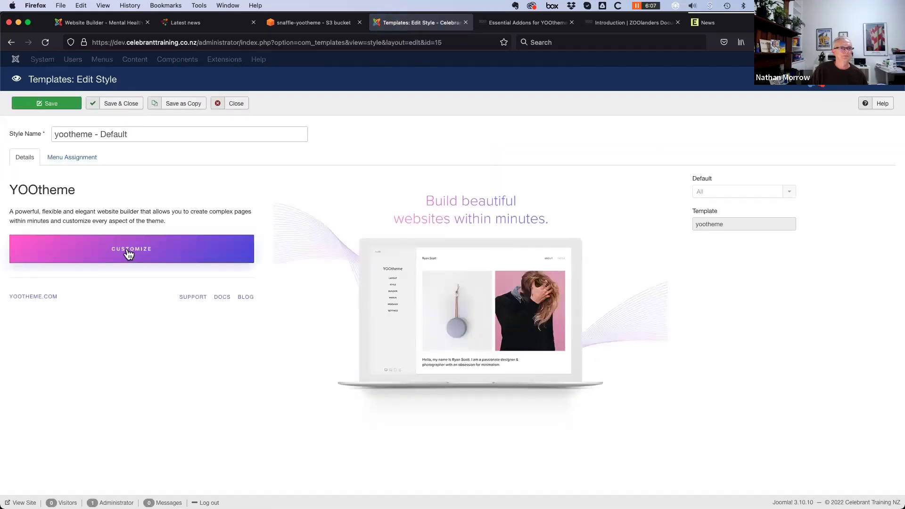
pyautogui.click(132, 251)
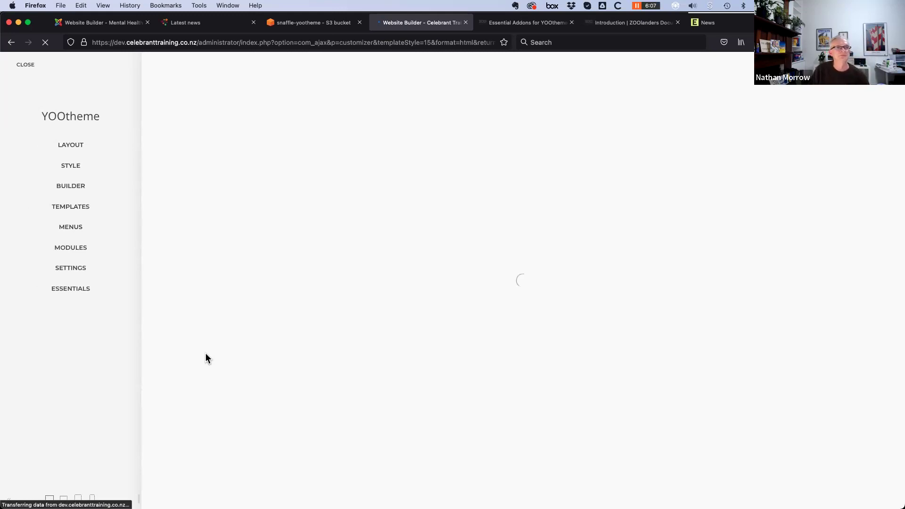
pyautogui.click(71, 186)
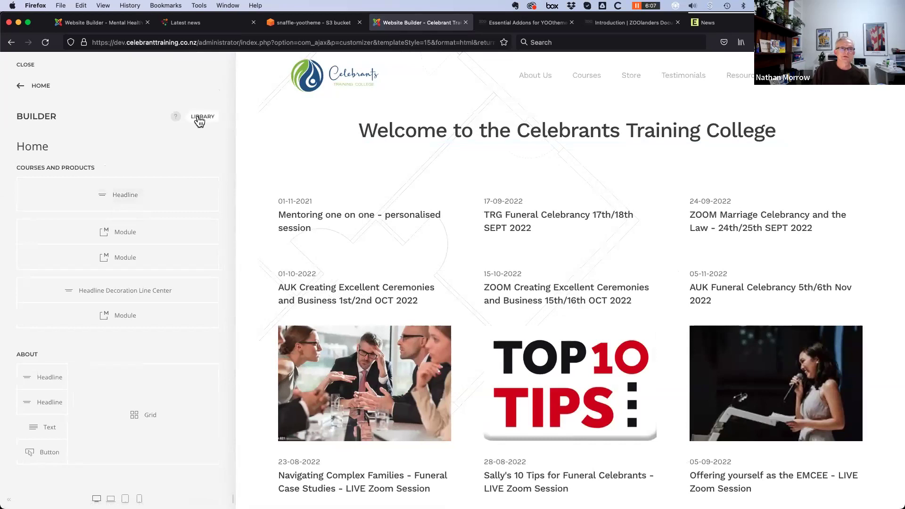
pyautogui.click(199, 116)
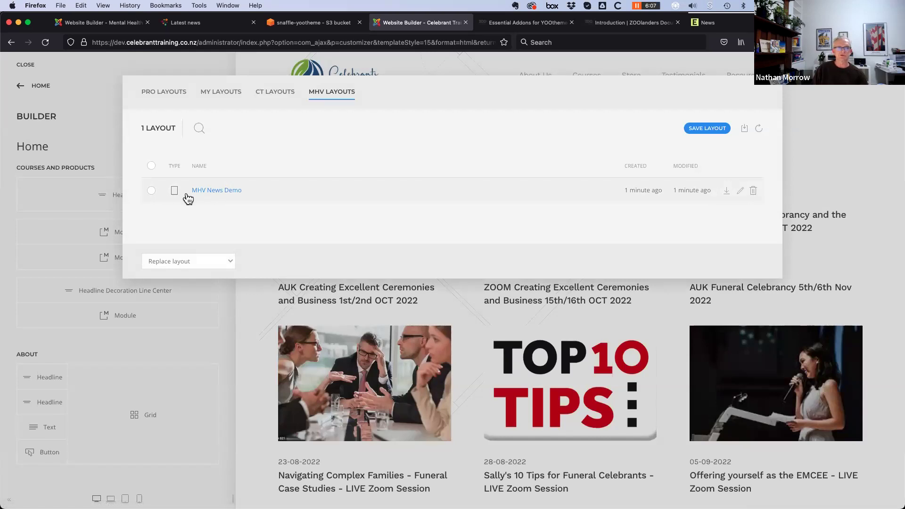
pyautogui.click(151, 191)
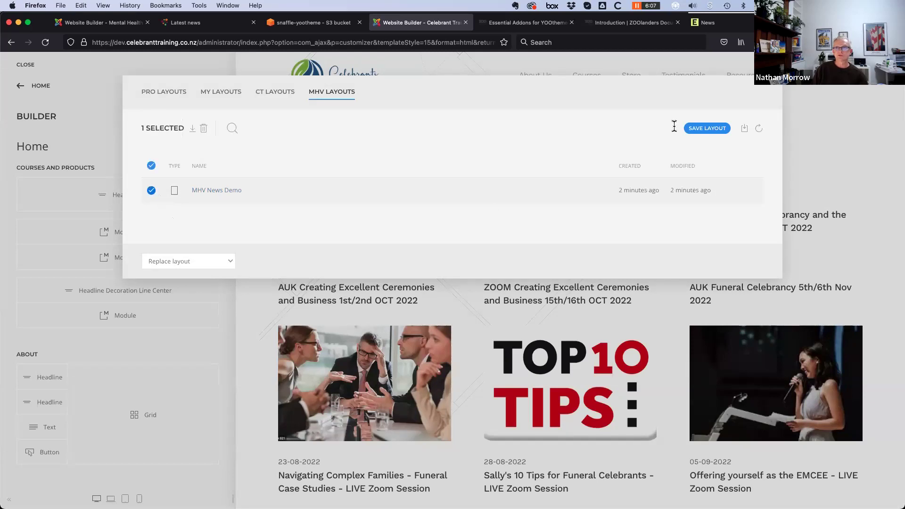
pyautogui.click(708, 129)
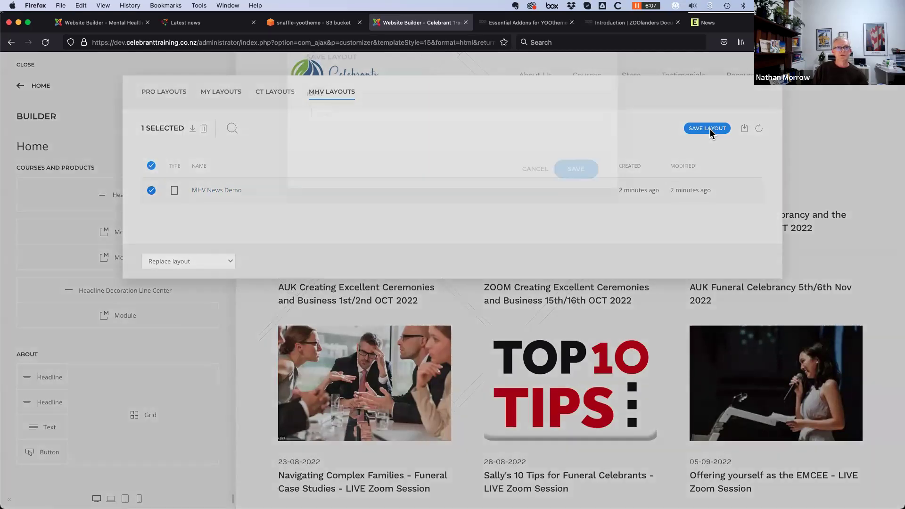
pyautogui.click(212, 195)
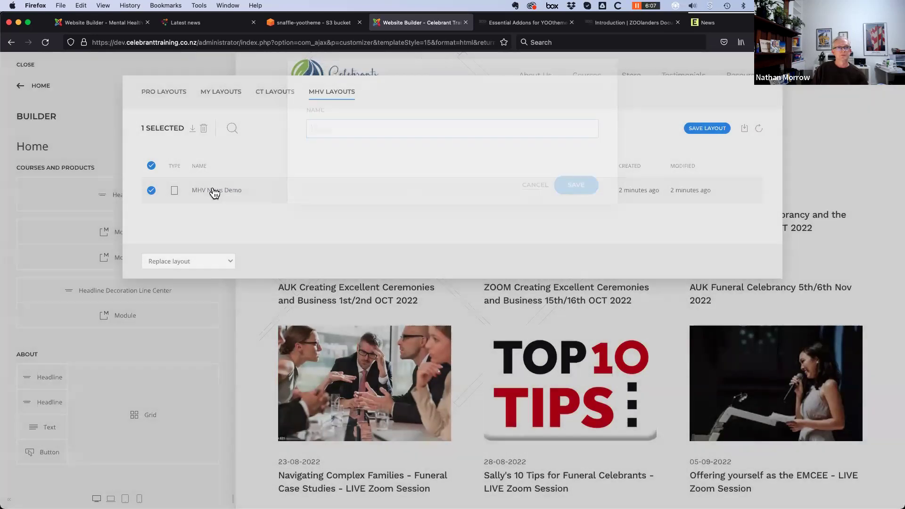
pyautogui.click(215, 190)
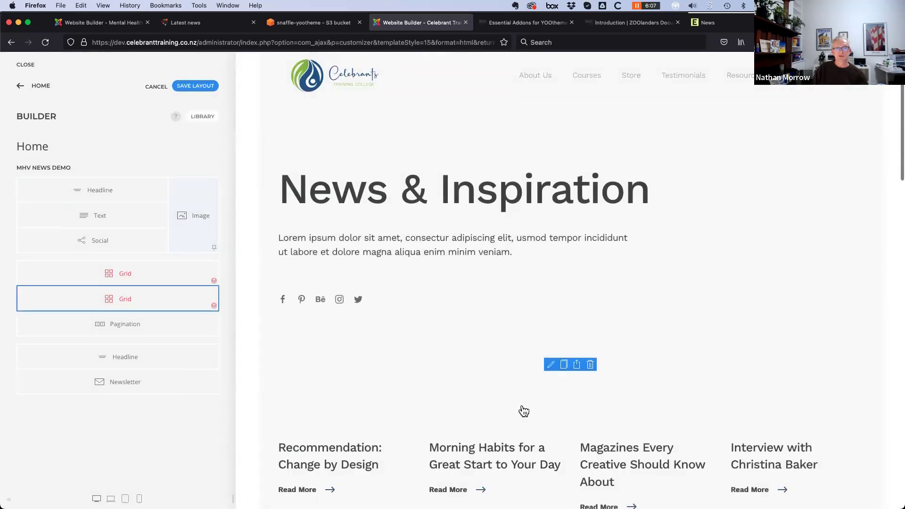
pyautogui.scroll(-10, 519, 410)
pyautogui.scroll(-7, 517, 412)
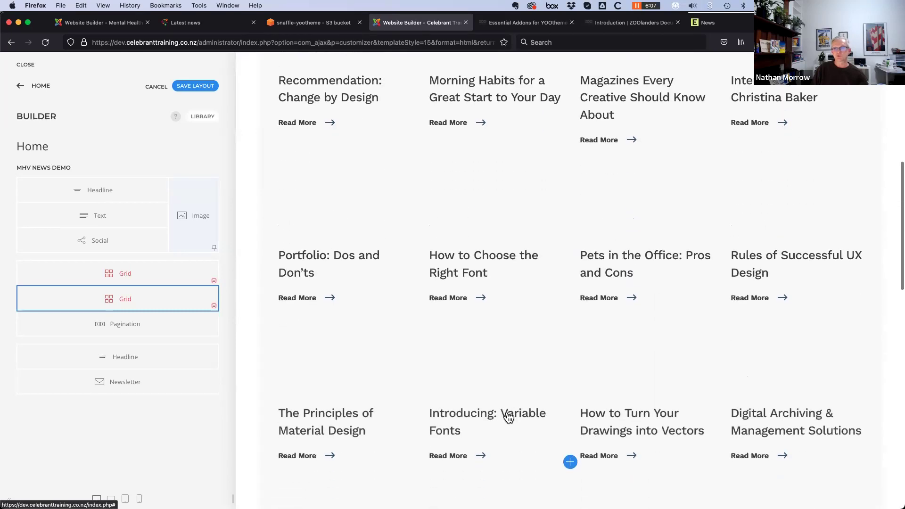
pyautogui.scroll(15, 497, 423)
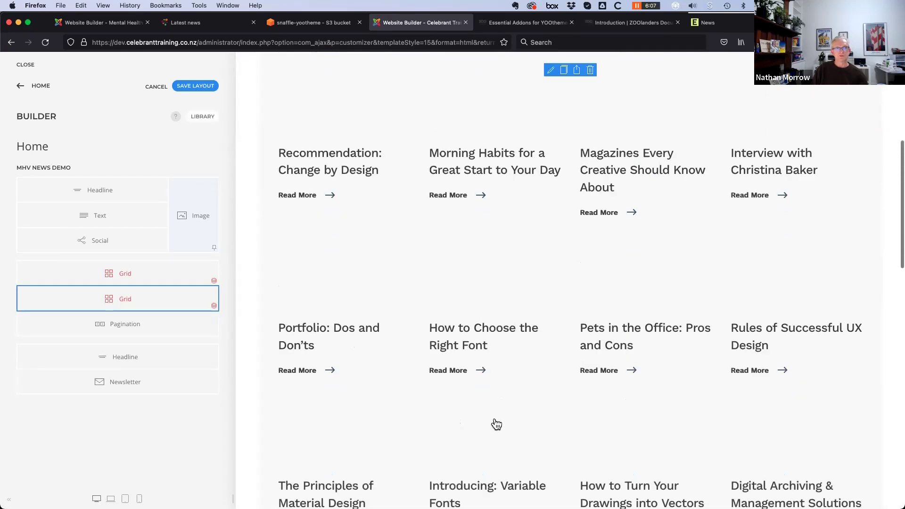
pyautogui.click(20, 86)
pyautogui.click(522, 300)
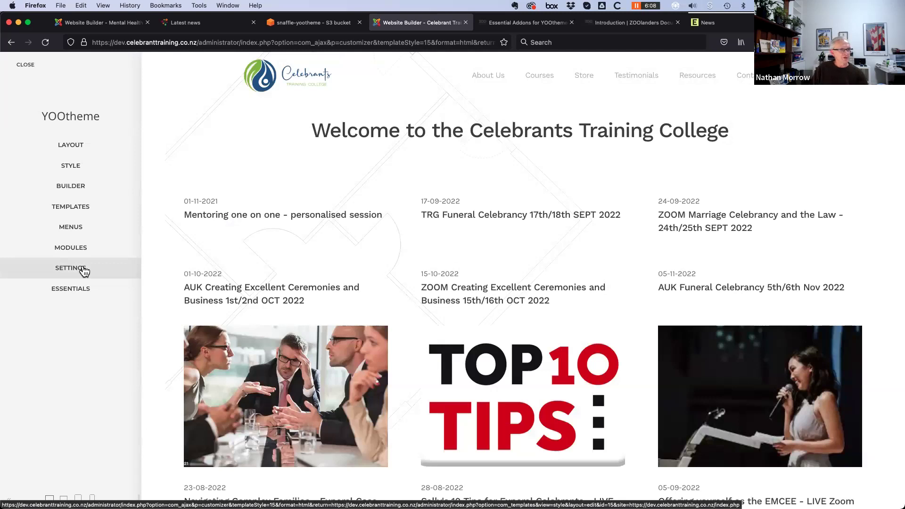
# On the Mental Health site, add a Panel element below Social in the Posts section.
pyautogui.click(106, 22)
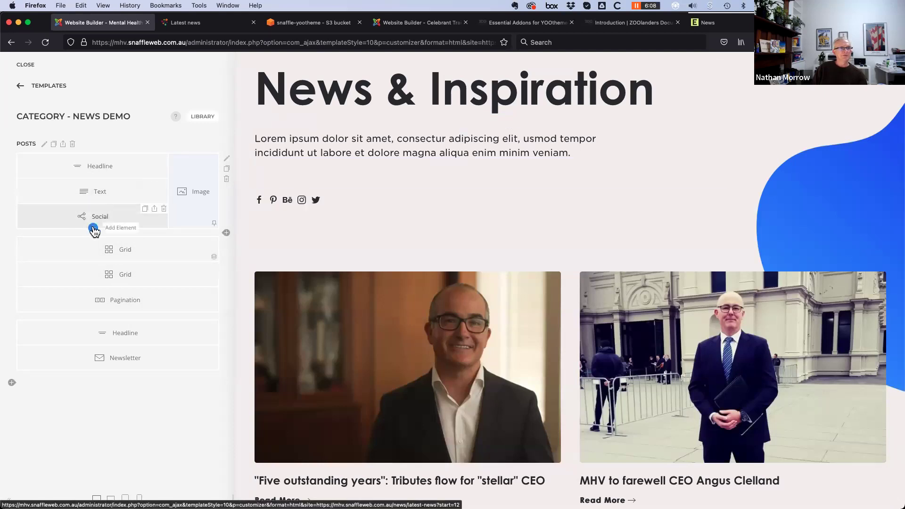
pyautogui.click(93, 229)
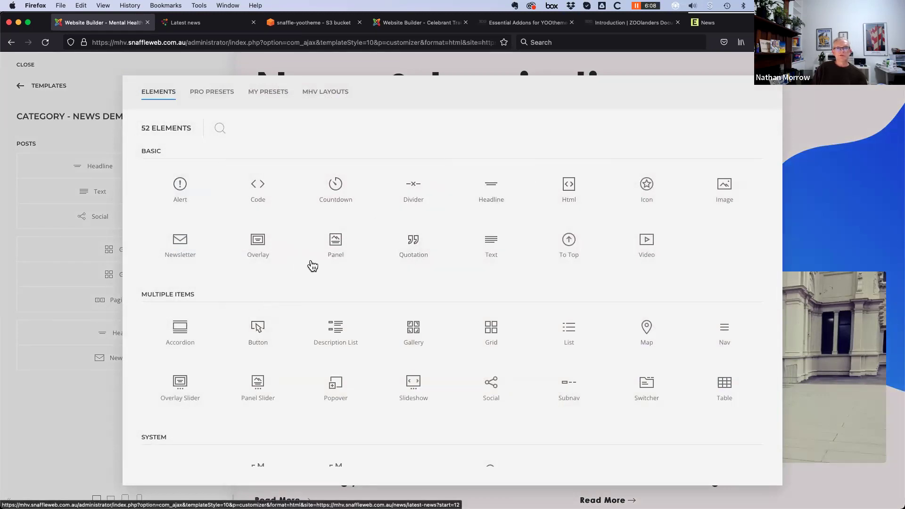
pyautogui.click(336, 243)
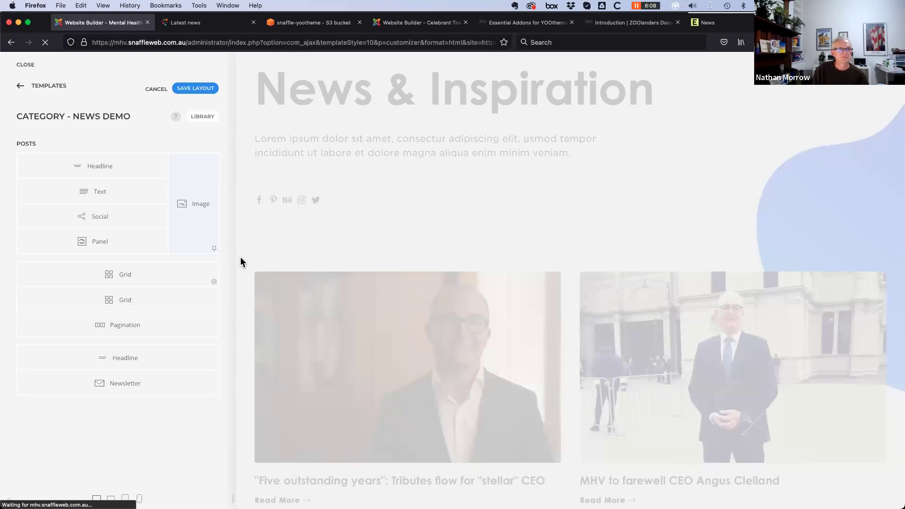
pyautogui.moveTo(106, 246)
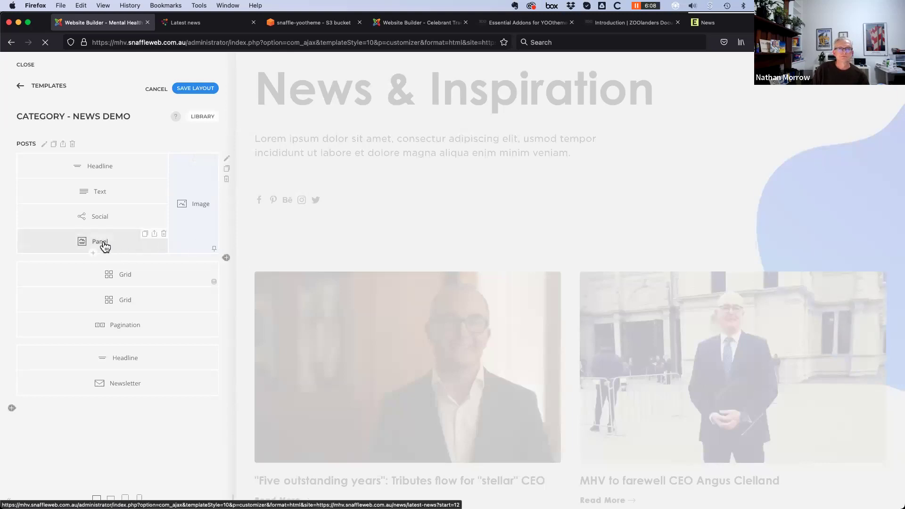
# Title the new Panel element 'Test panel'.
pyautogui.click(109, 243)
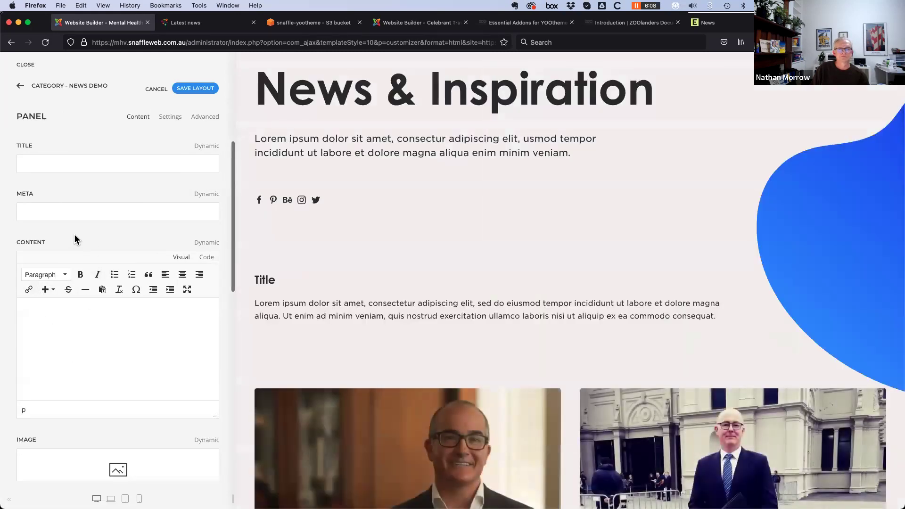
pyautogui.scroll(-2, 74, 236)
pyautogui.scroll(3, 72, 234)
pyautogui.click(53, 163)
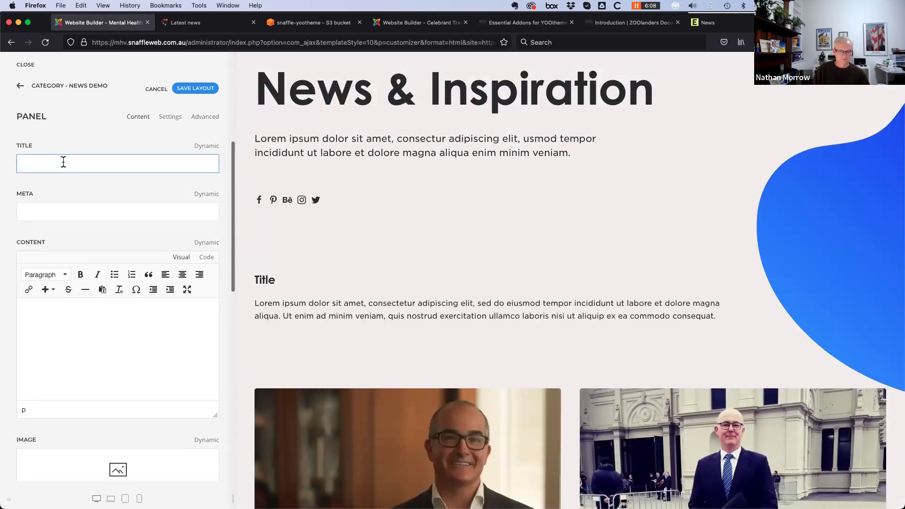
pyautogui.write('Test panel')
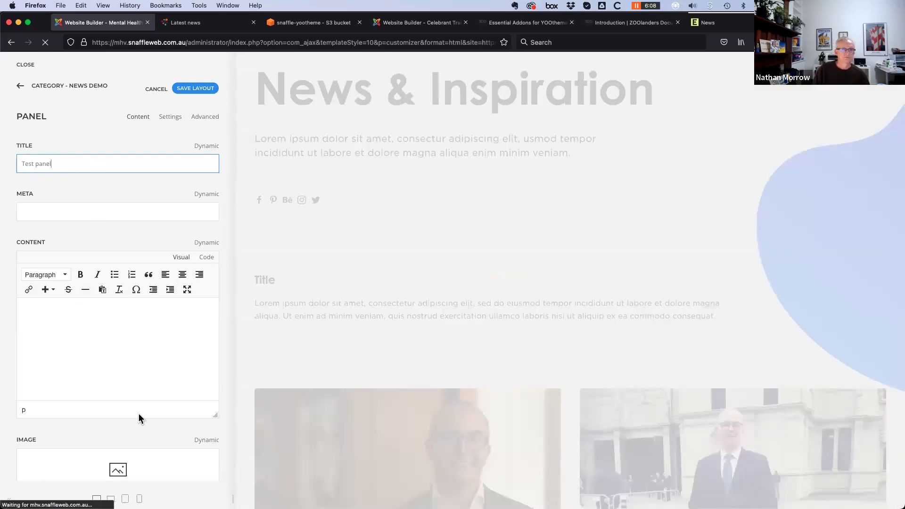
pyautogui.scroll(-6, 141, 415)
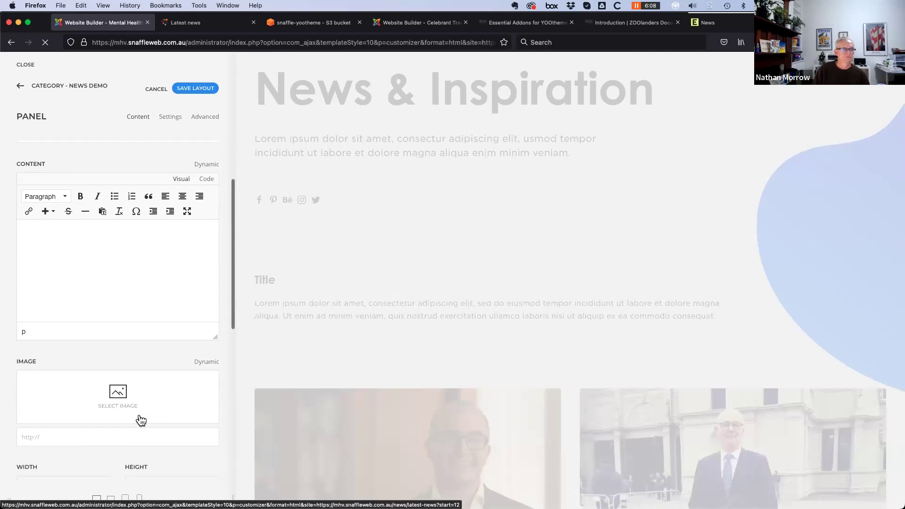
pyautogui.scroll(-5, 139, 415)
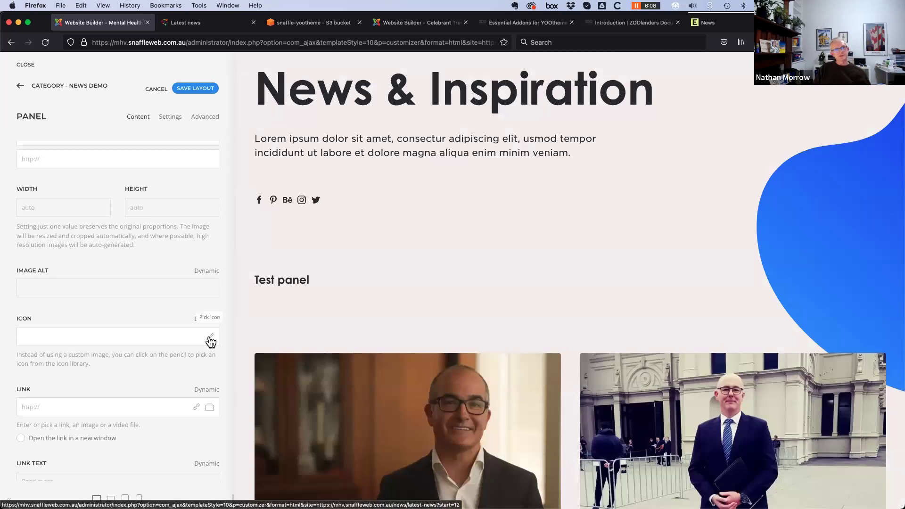
# Set the panel icon to Joomla from the Font Awesome 6 brands collection (fa6-brands--joomla).
pyautogui.click(211, 340)
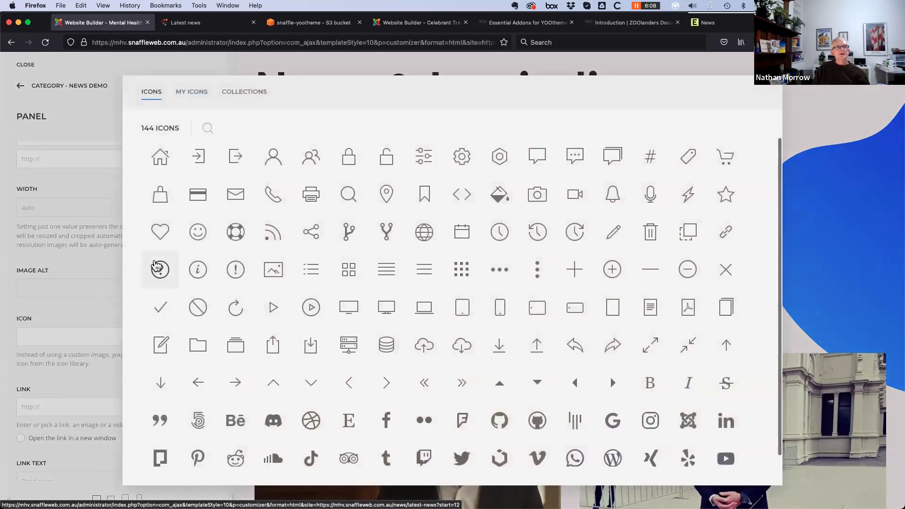
pyautogui.click(245, 96)
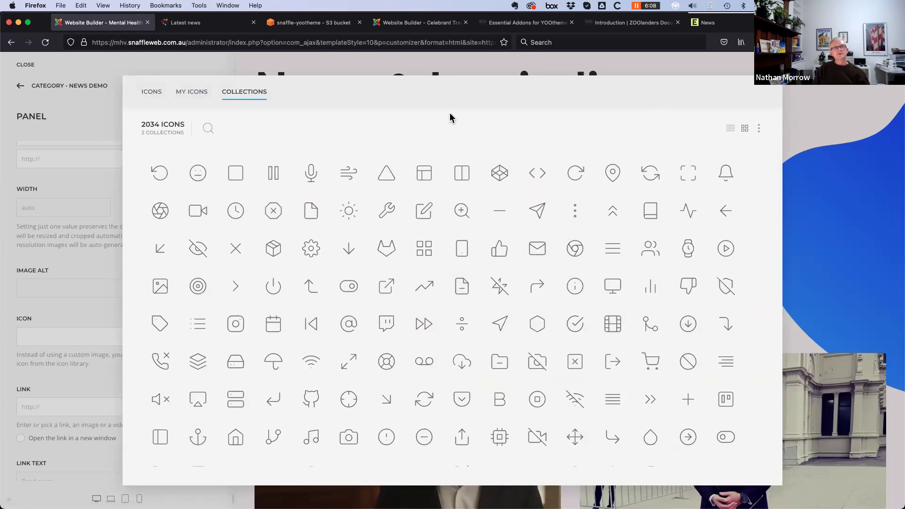
pyautogui.click(759, 128)
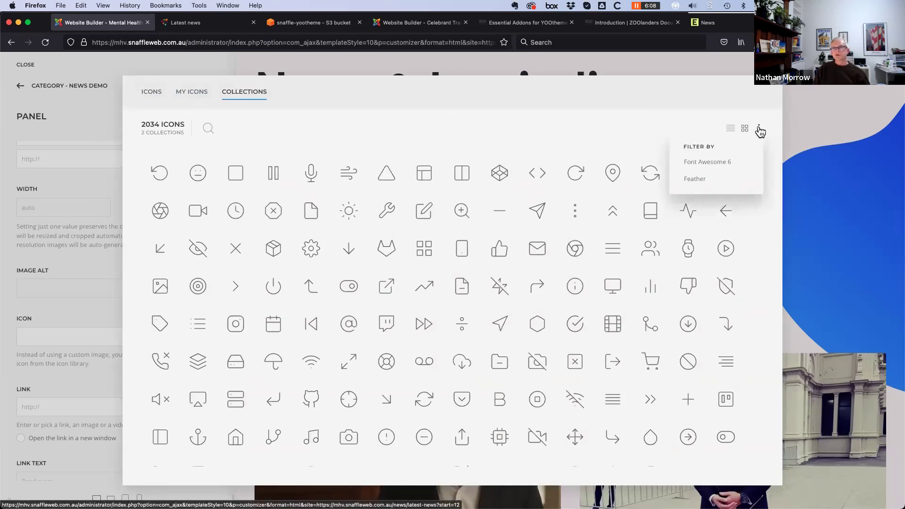
pyautogui.click(702, 165)
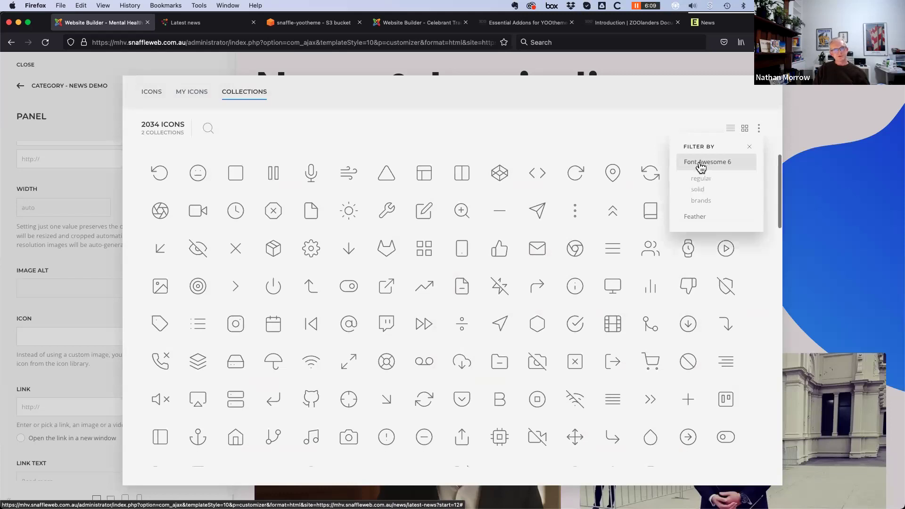
pyautogui.click(702, 202)
pyautogui.write('joomla')
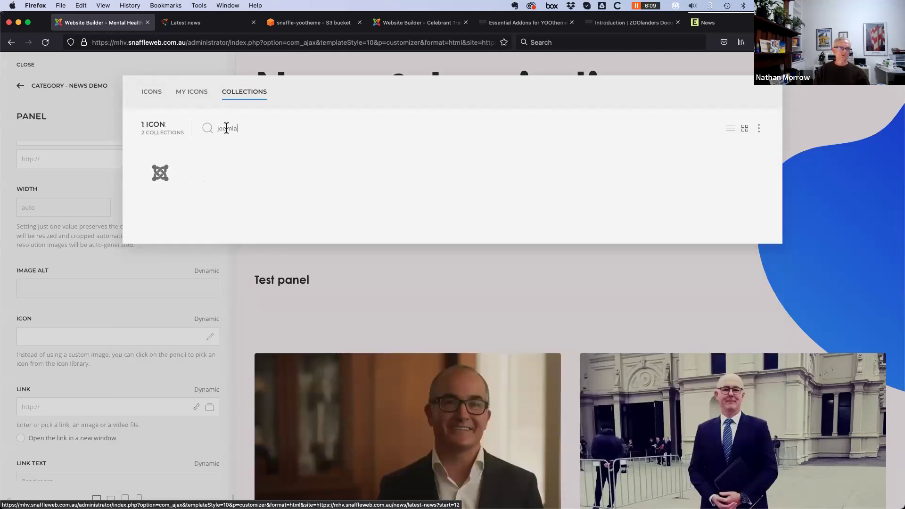
pyautogui.click(161, 173)
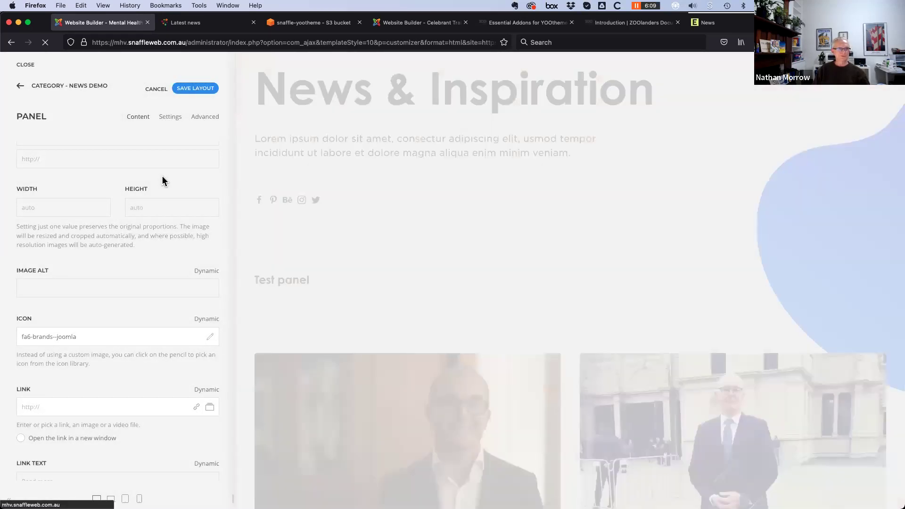
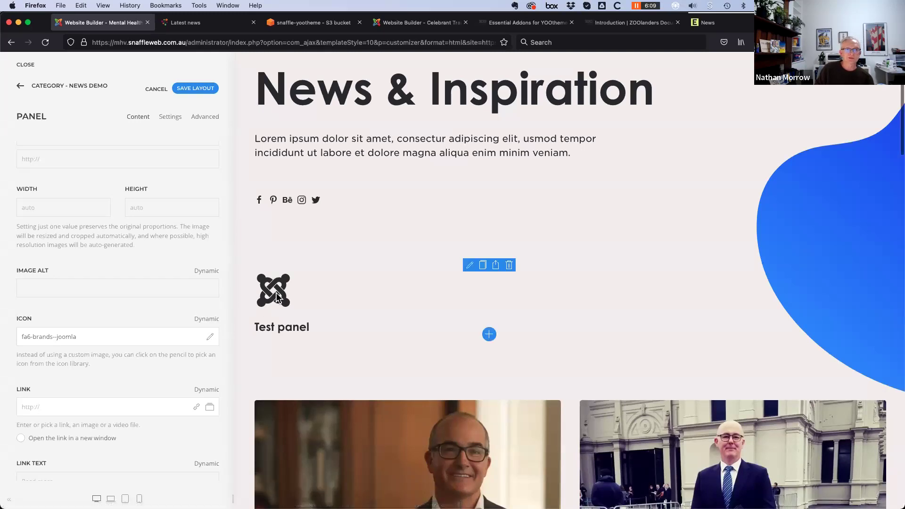
# Close the customizer to the Joomla Home Dashboard and reopen YOOtheme from its tile.
pyautogui.click(20, 86)
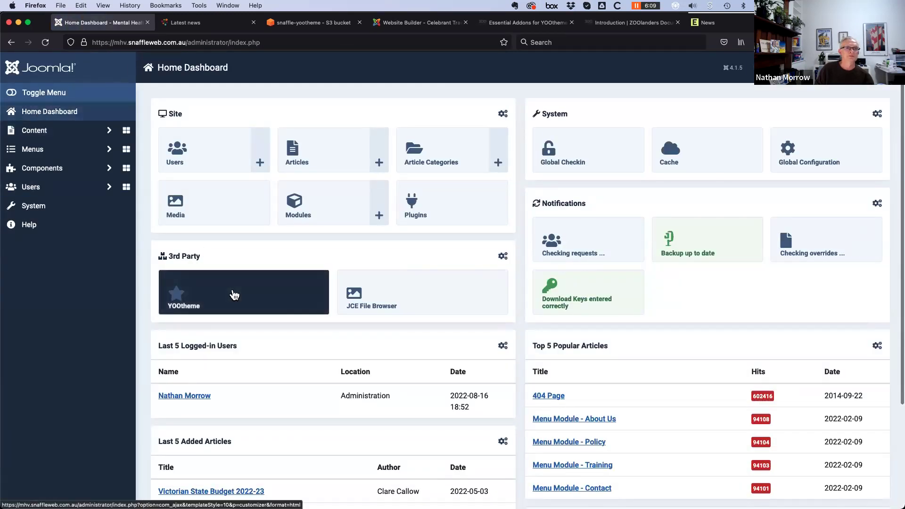
pyautogui.click(234, 295)
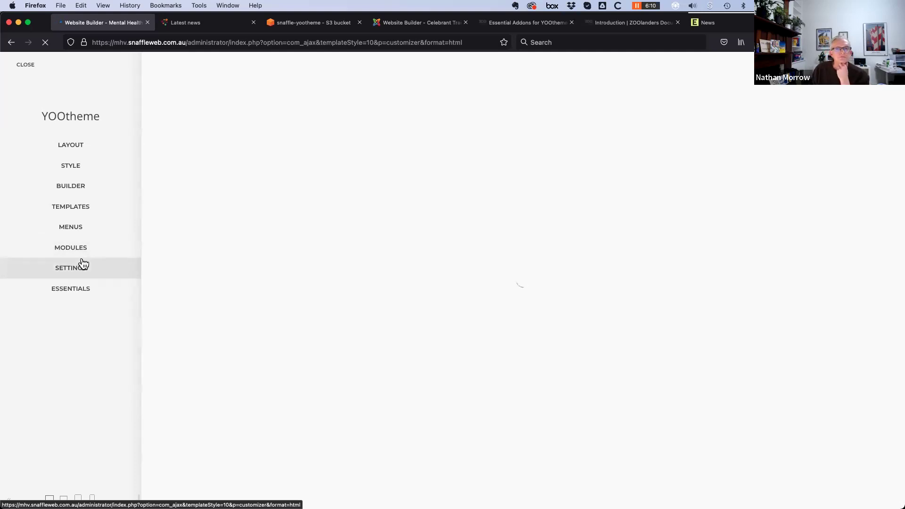
# Add the Bootstrap 1.4.1 icon collection to Essentials, next to Font Awesome 6 and Feather.
pyautogui.click(73, 296)
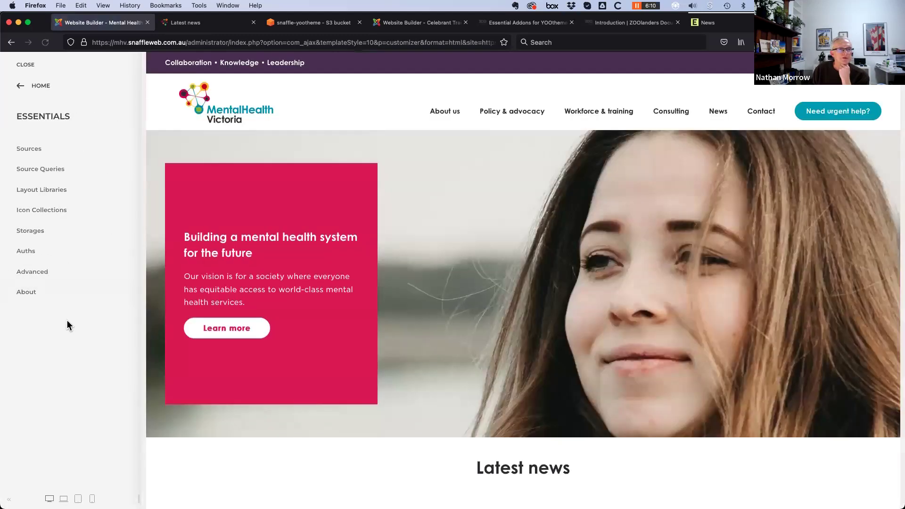
pyautogui.click(40, 211)
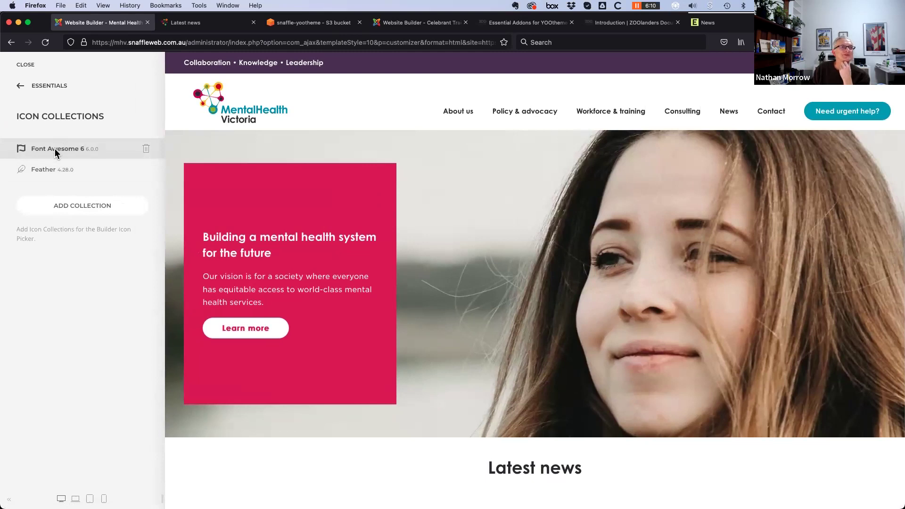
pyautogui.click(87, 209)
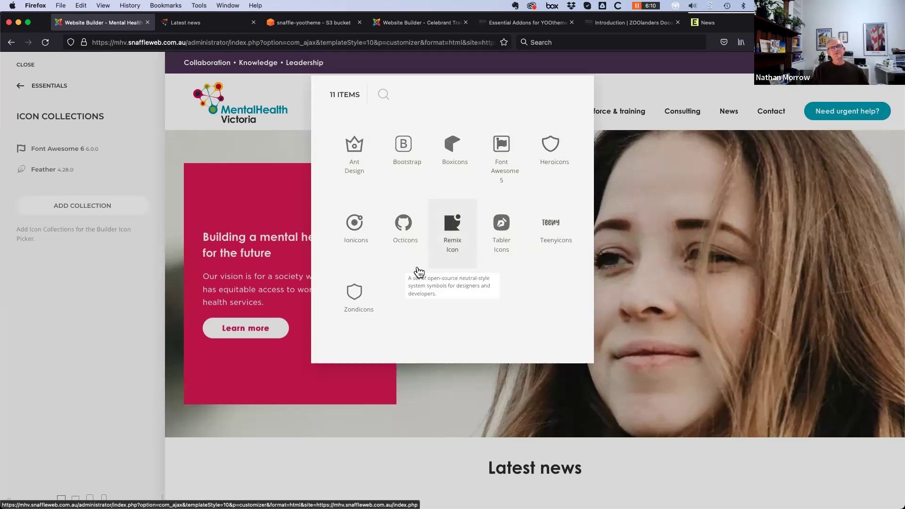
pyautogui.click(401, 150)
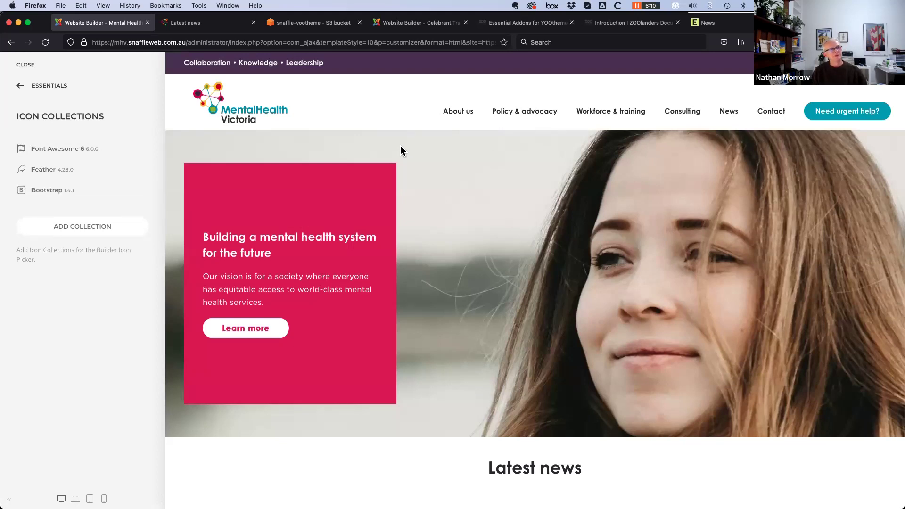
# Open the Category - News Demo template layout and edit its Test panel.
pyautogui.click(21, 87)
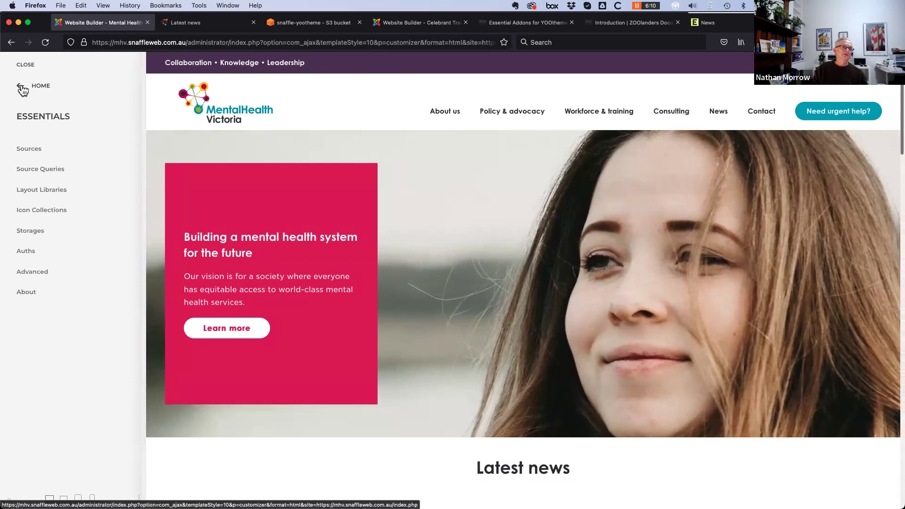
pyautogui.click(20, 88)
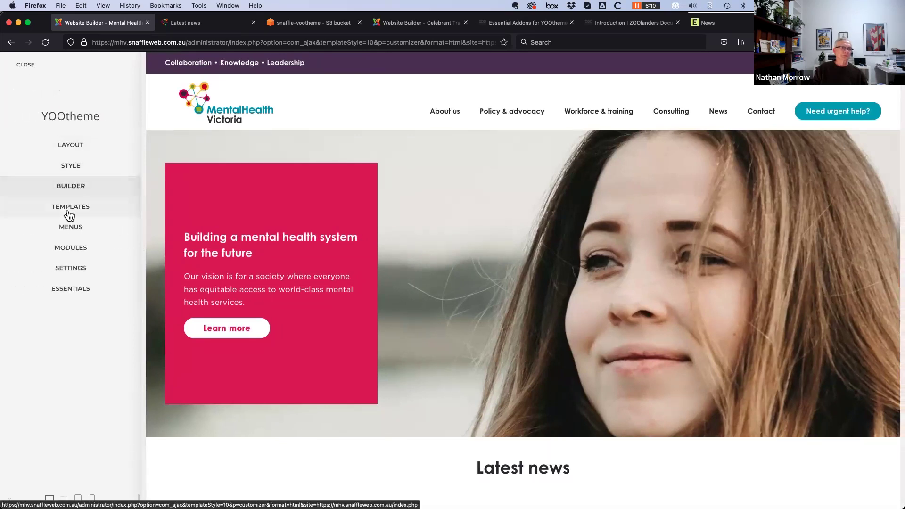
pyautogui.click(70, 206)
pyautogui.moveTo(718, 114)
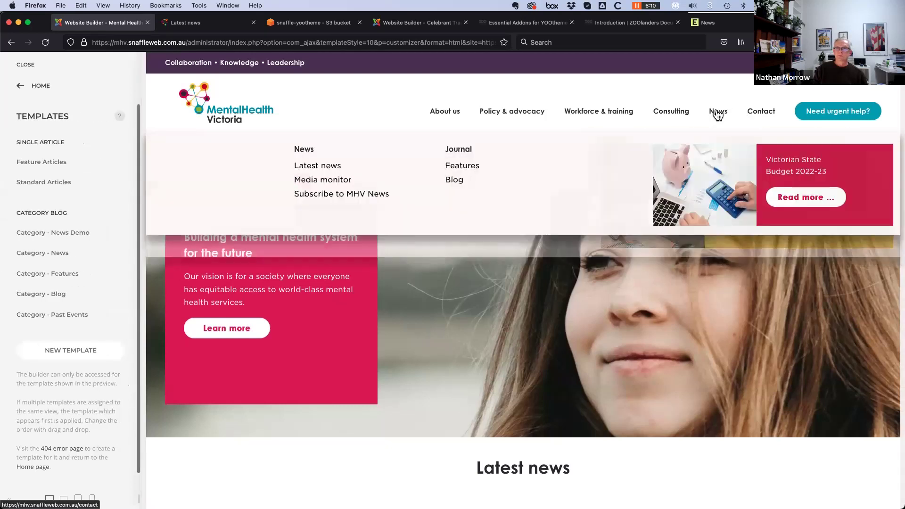
pyautogui.click(85, 231)
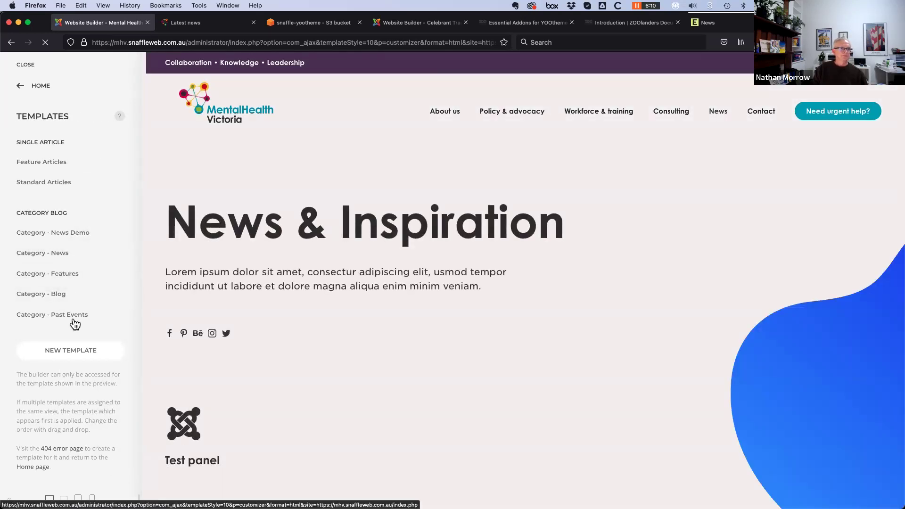
pyautogui.click(125, 233)
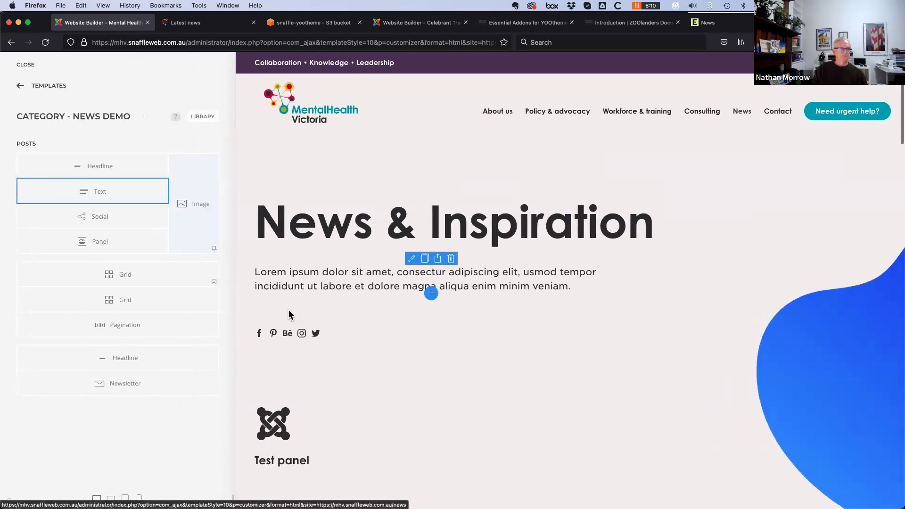
pyautogui.click(100, 242)
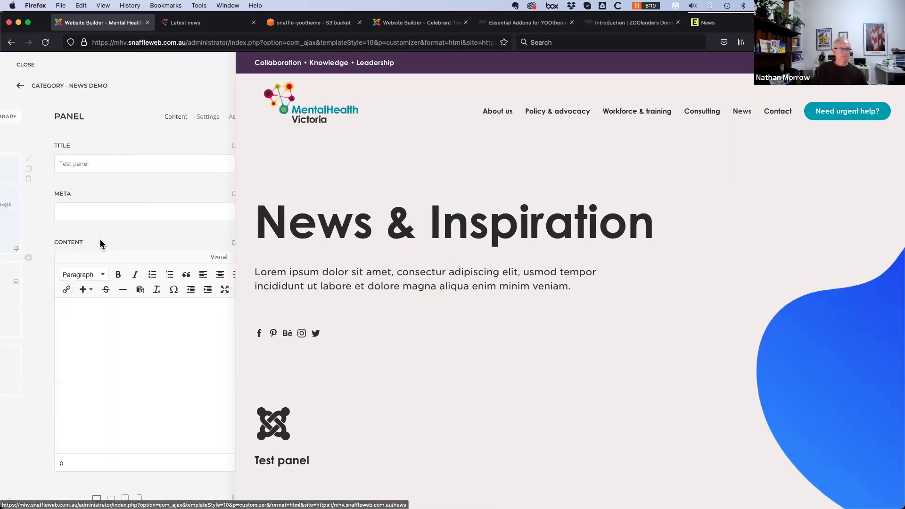
# Set the panel icon to the HD badge from Bootstrap's filled icons.
pyautogui.scroll(-10, 104, 466)
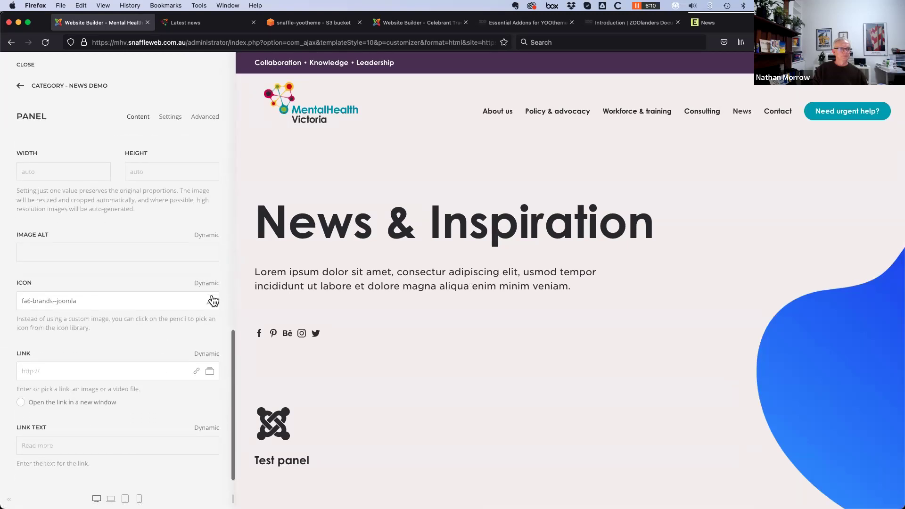
pyautogui.click(212, 301)
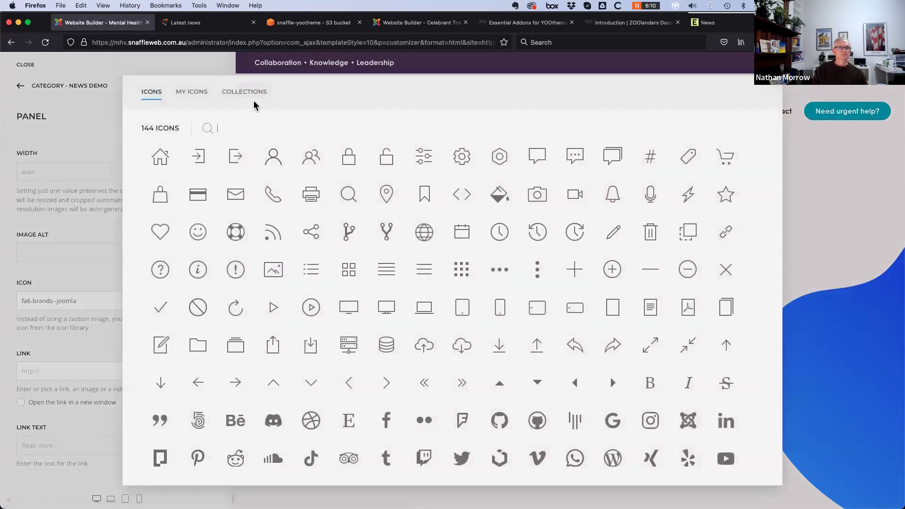
pyautogui.click(245, 93)
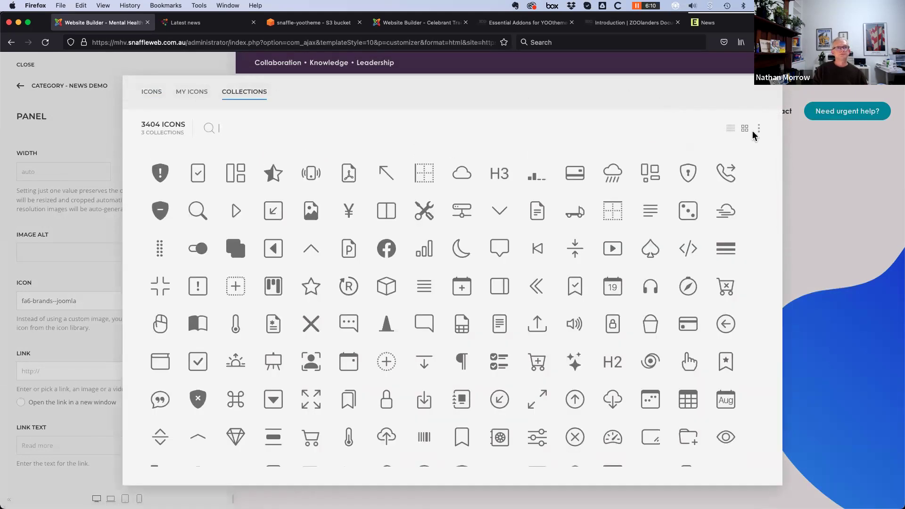
pyautogui.click(761, 129)
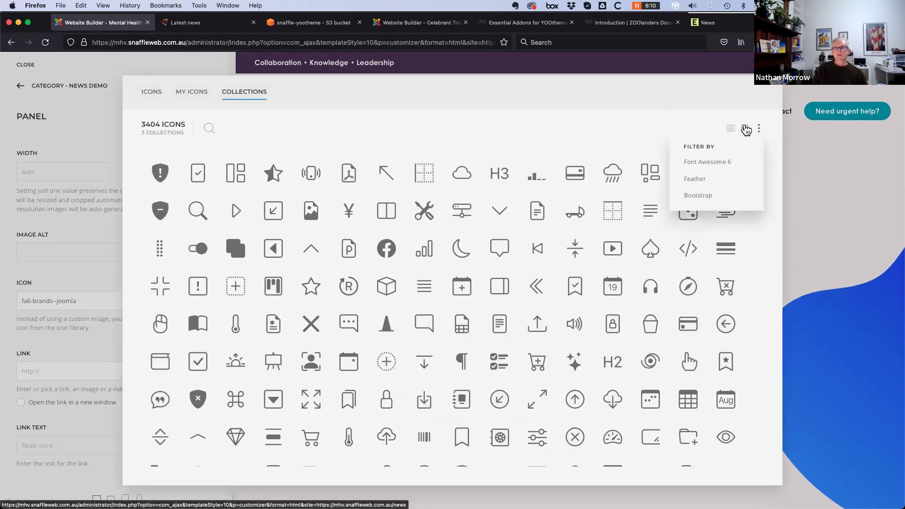
pyautogui.click(701, 201)
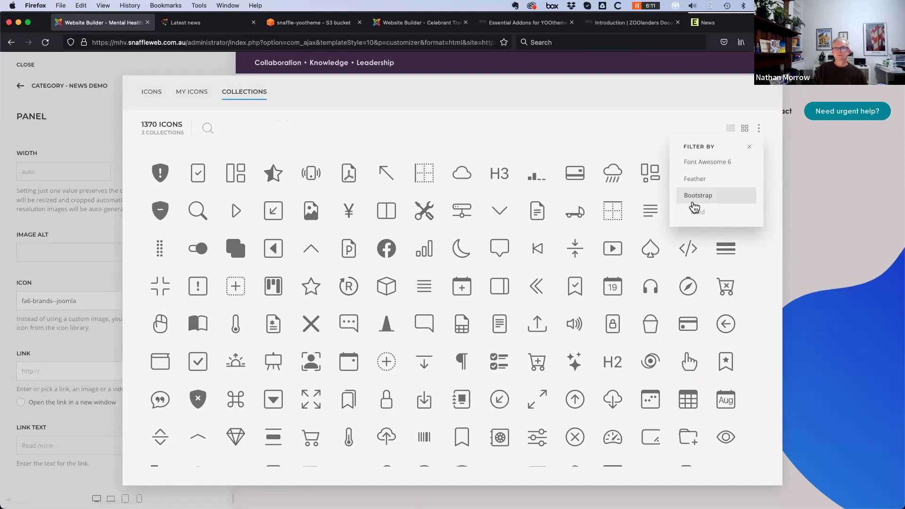
pyautogui.click(700, 213)
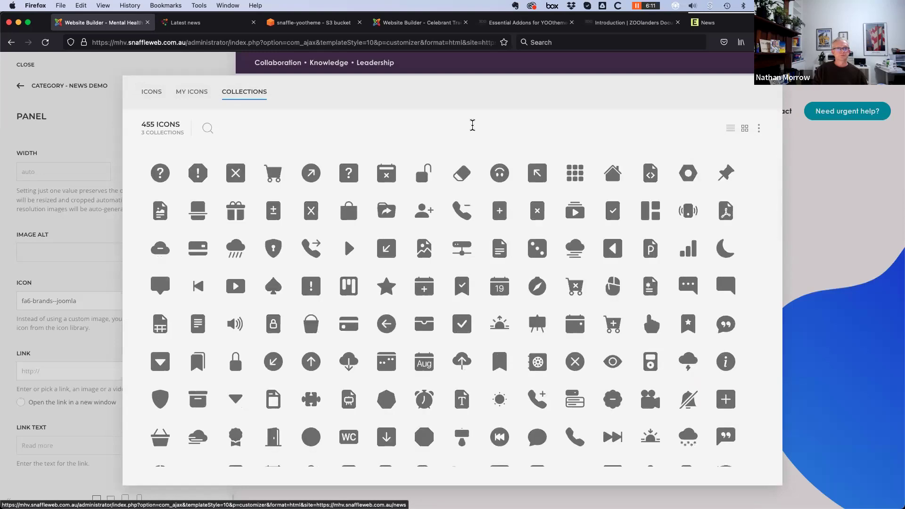
pyautogui.scroll(-10, 383, 363)
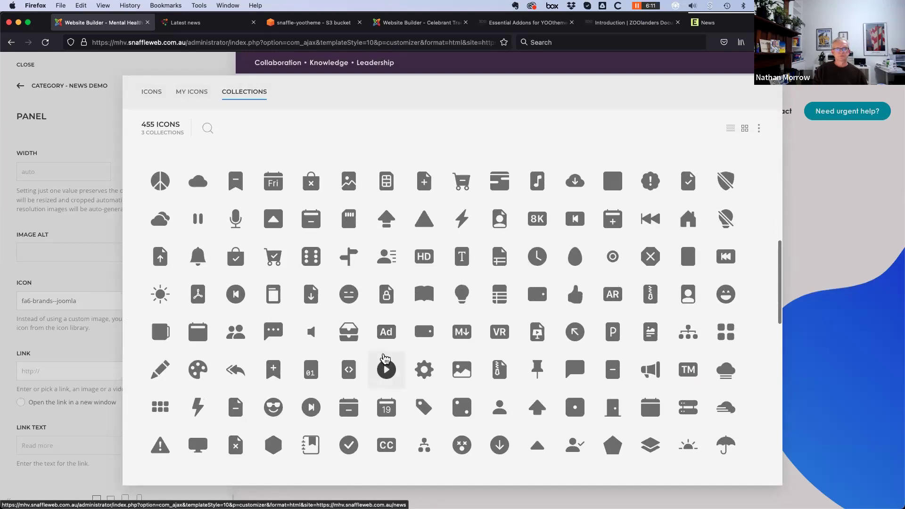
pyautogui.click(422, 258)
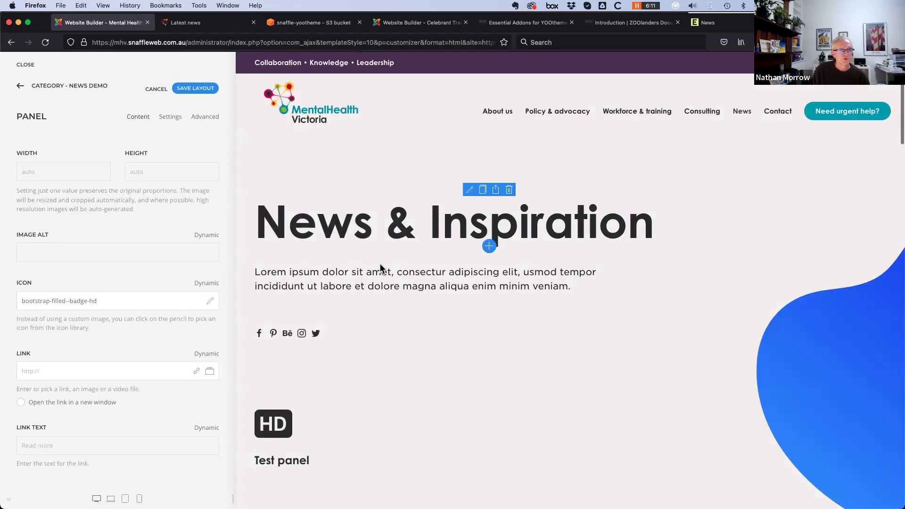
pyautogui.click(21, 88)
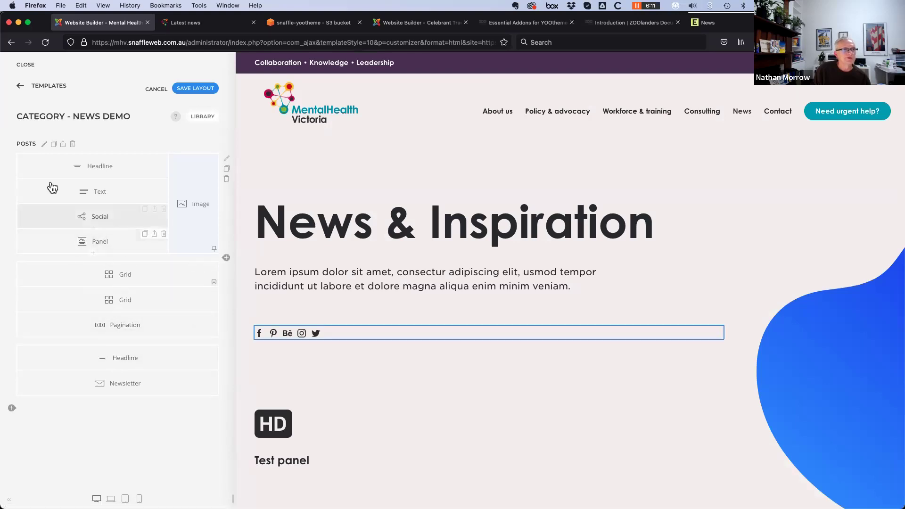
# Add a User Access condition to the Posts section's Advanced access conditions.
pyautogui.click(44, 146)
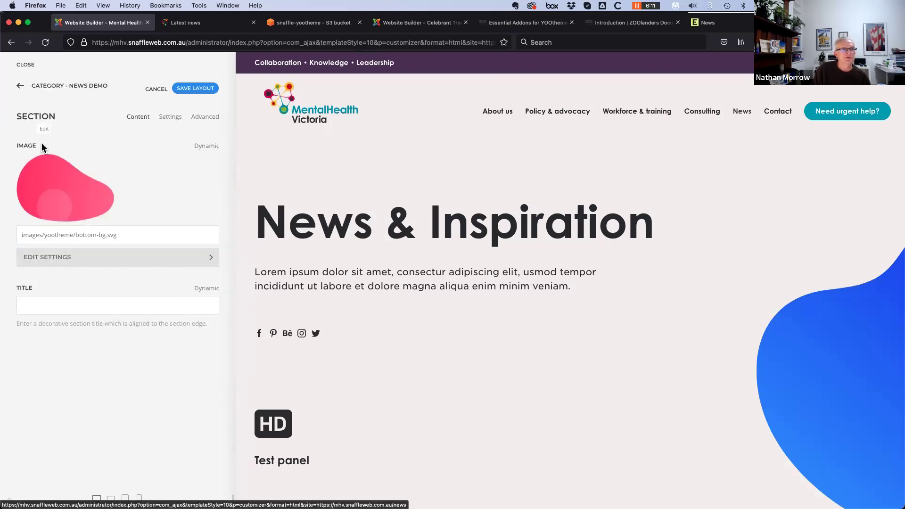
pyautogui.click(208, 120)
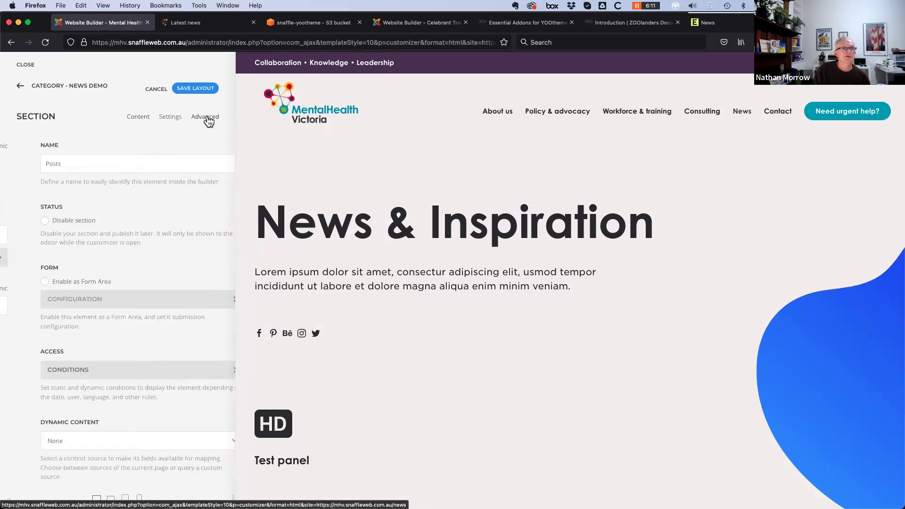
pyautogui.scroll(-4, 148, 366)
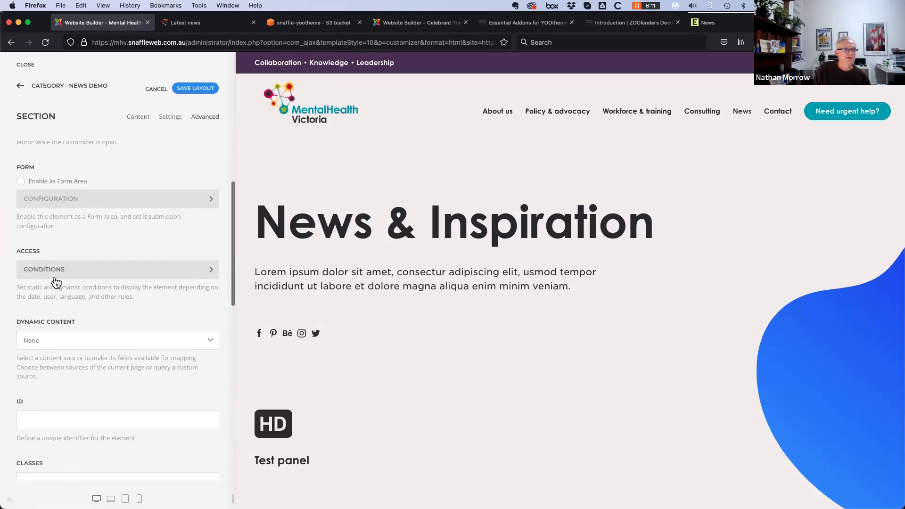
pyautogui.click(153, 272)
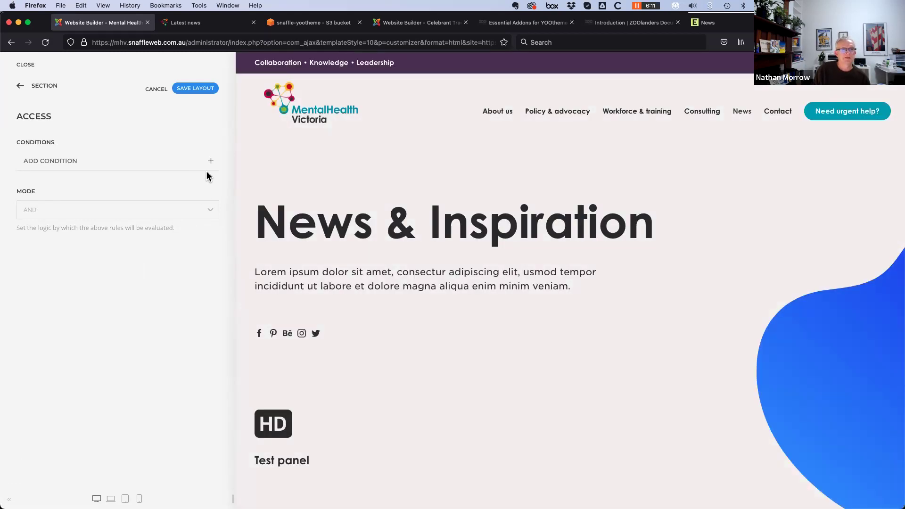
pyautogui.click(210, 162)
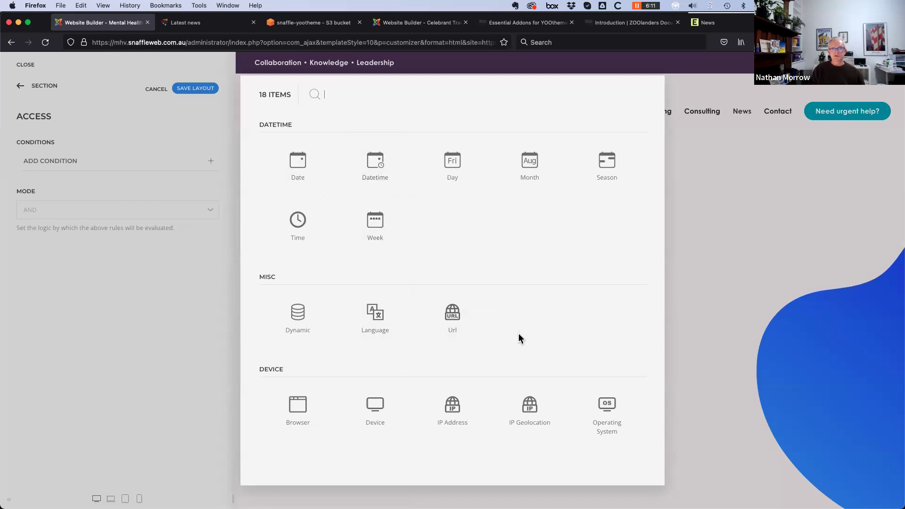
pyautogui.scroll(-4, 518, 338)
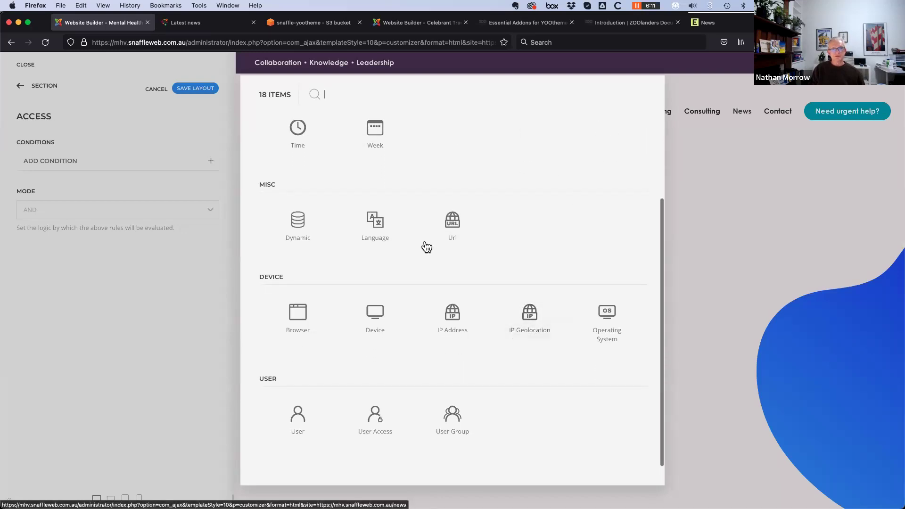
pyautogui.click(378, 423)
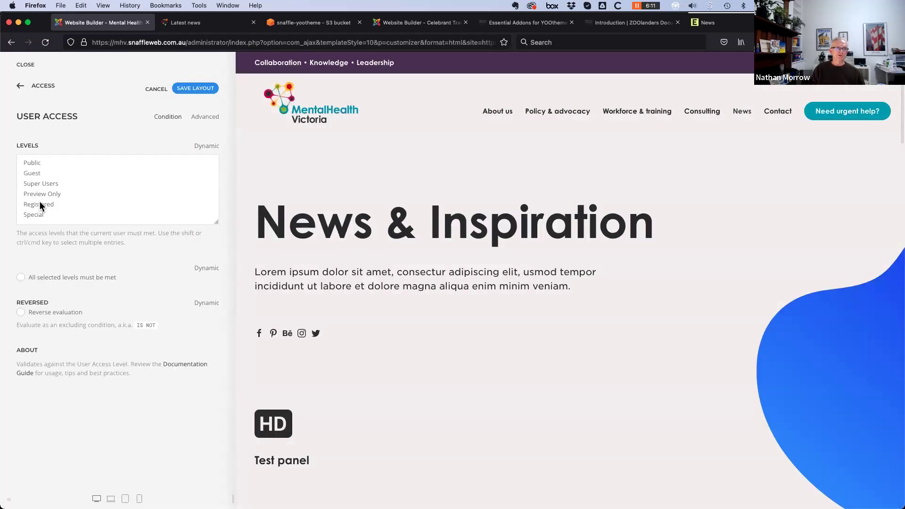
# Restrict the section to Registered users and return to the News Demo layout tree.
pyautogui.click(43, 204)
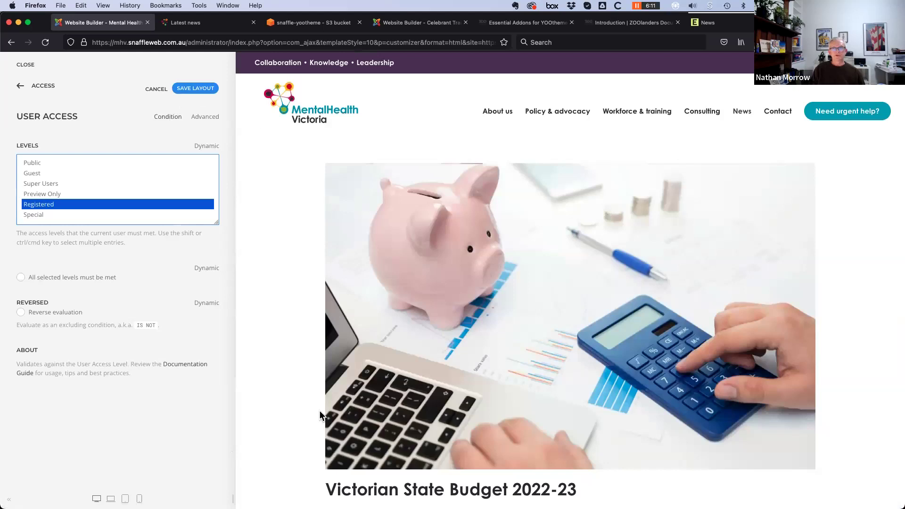
pyautogui.scroll(-10, 319, 415)
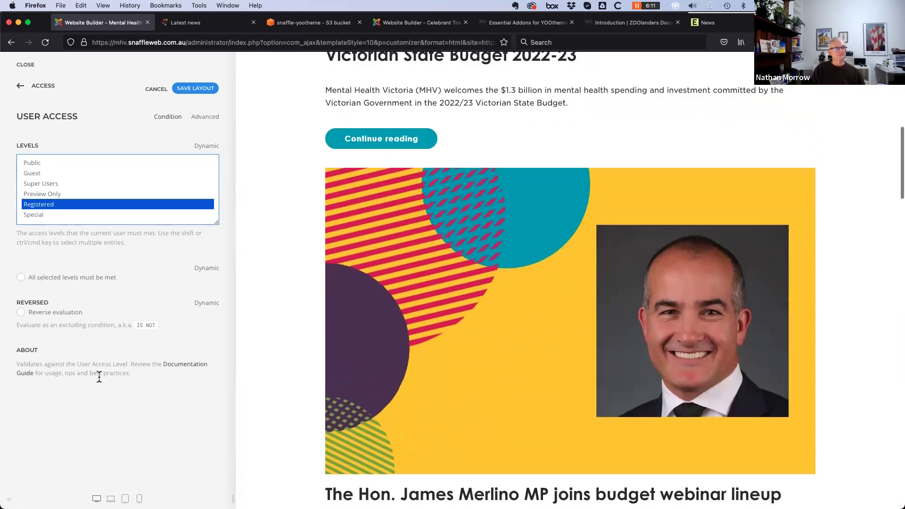
pyautogui.click(20, 90)
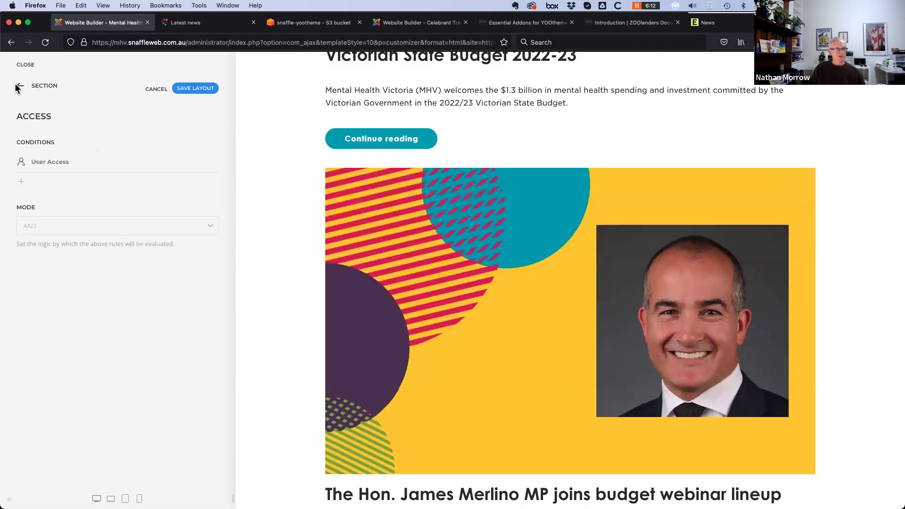
pyautogui.click(21, 90)
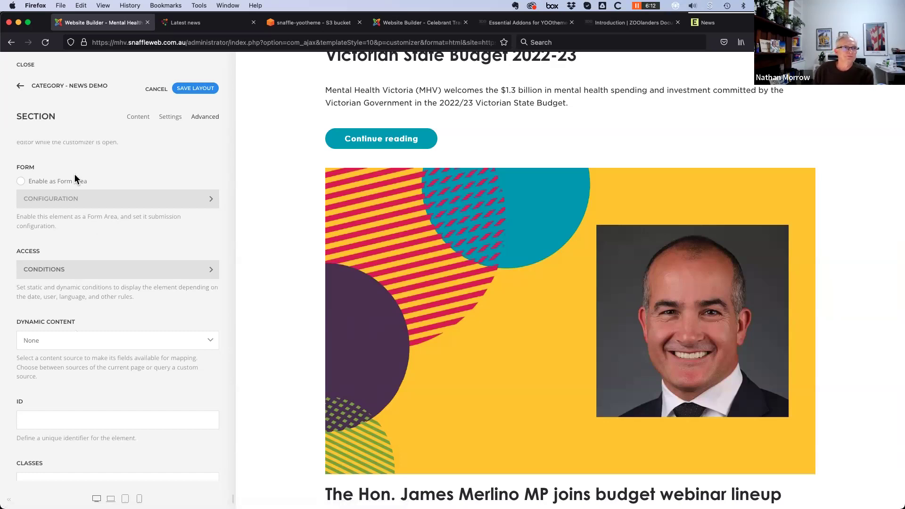
pyautogui.click(21, 89)
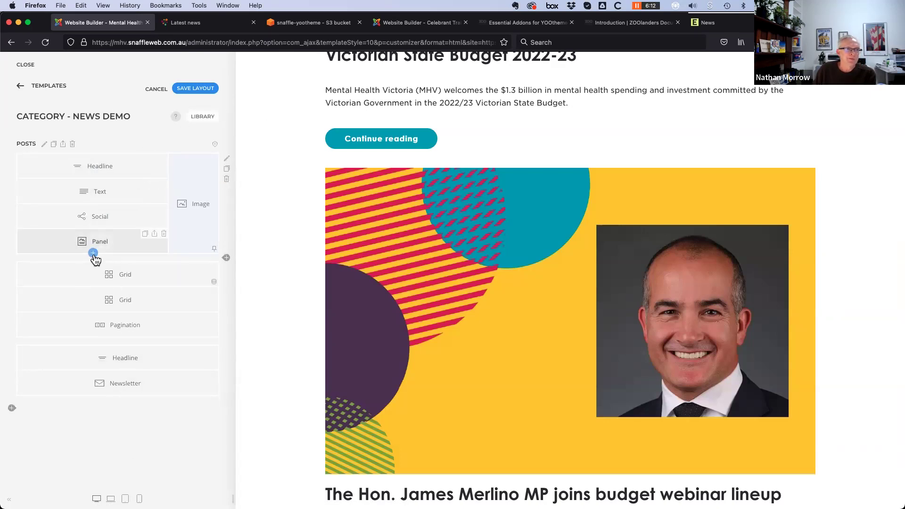
# Open the element library below the Panel and browse the 290 Pro Presets.
pyautogui.click(94, 255)
pyautogui.scroll(-10, 416, 281)
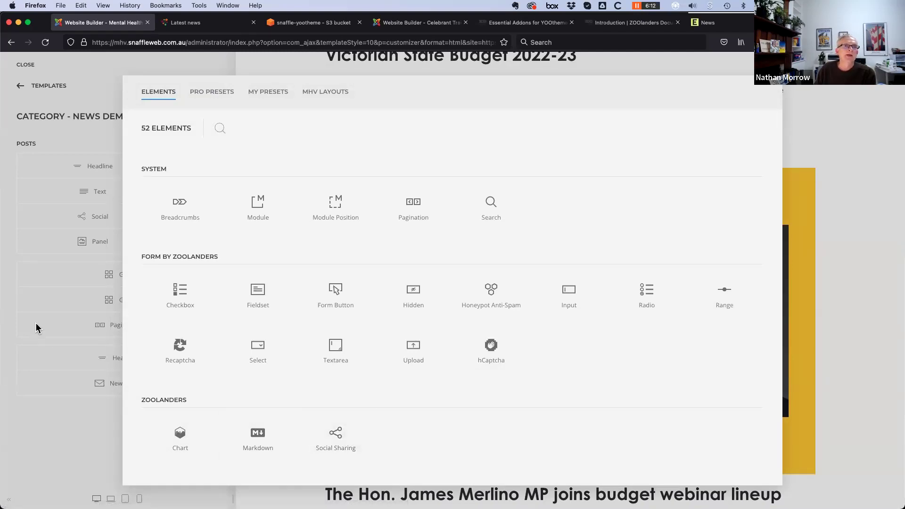
pyautogui.click(208, 98)
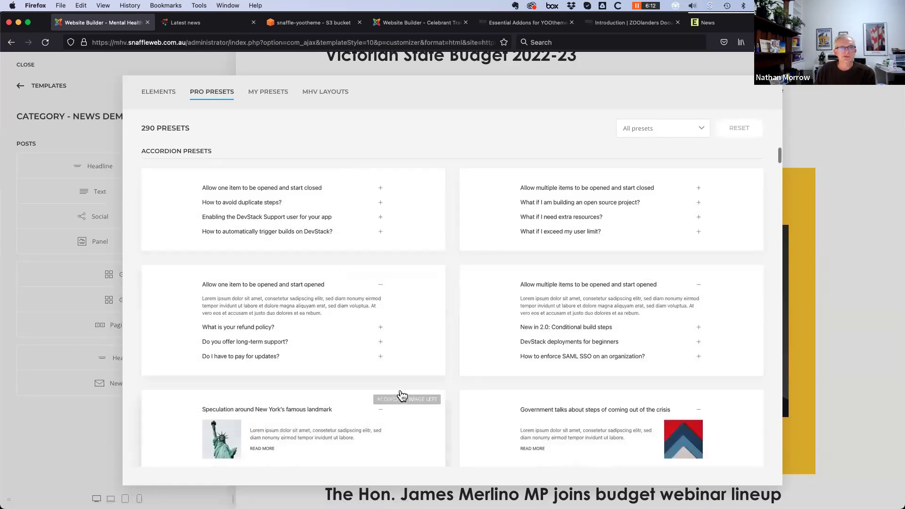
pyautogui.scroll(-10, 396, 396)
pyautogui.scroll(-10, 396, 394)
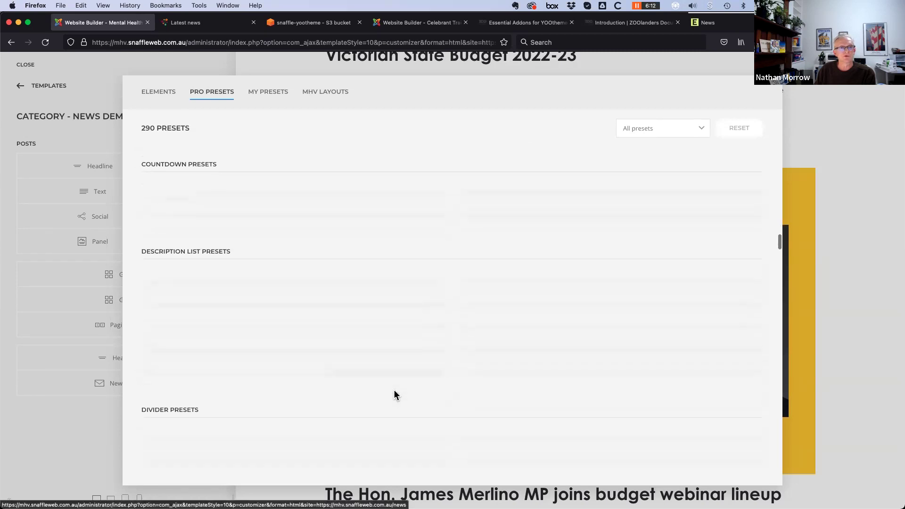
pyautogui.scroll(-10, 393, 394)
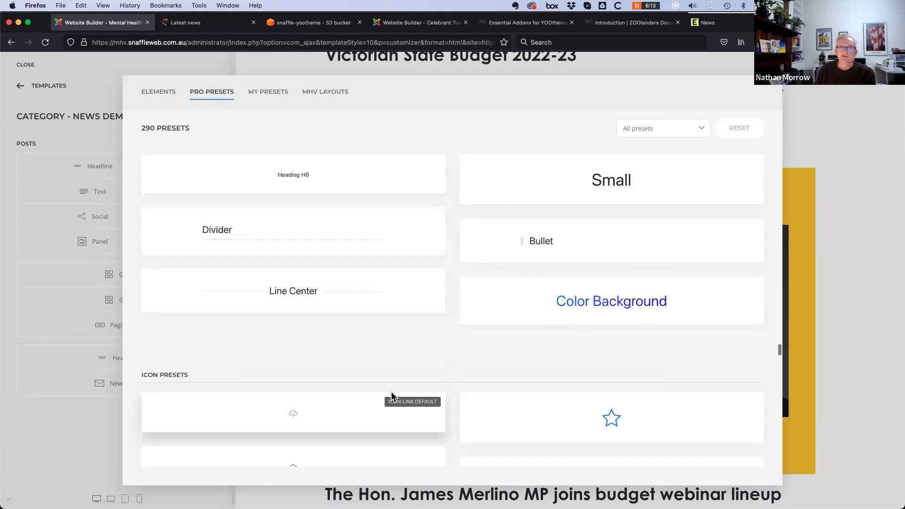
pyautogui.scroll(-9, 391, 396)
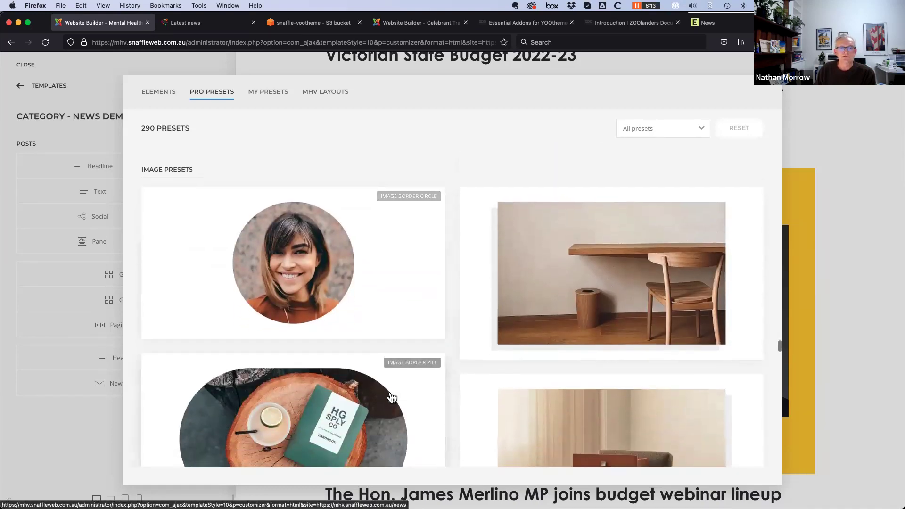
pyautogui.scroll(-7, 391, 398)
pyautogui.scroll(-8, 391, 399)
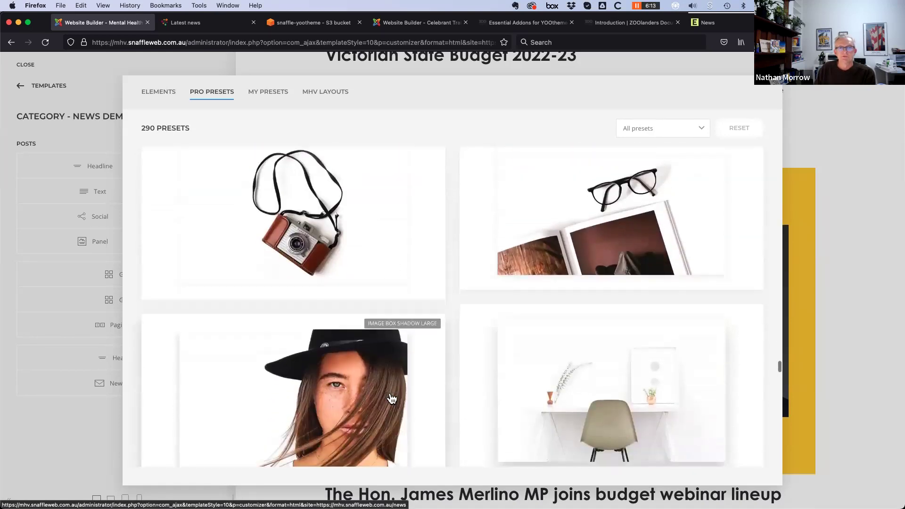
pyautogui.scroll(-8, 392, 398)
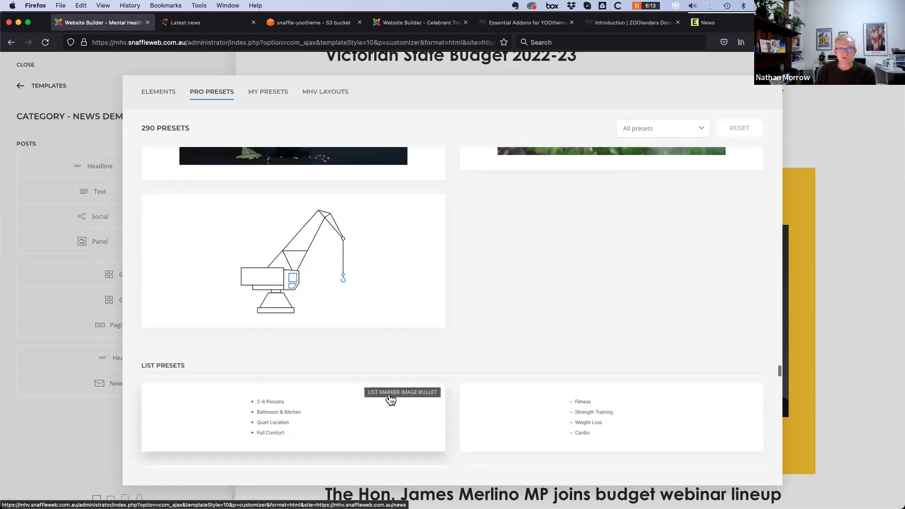
pyautogui.scroll(-10, 390, 399)
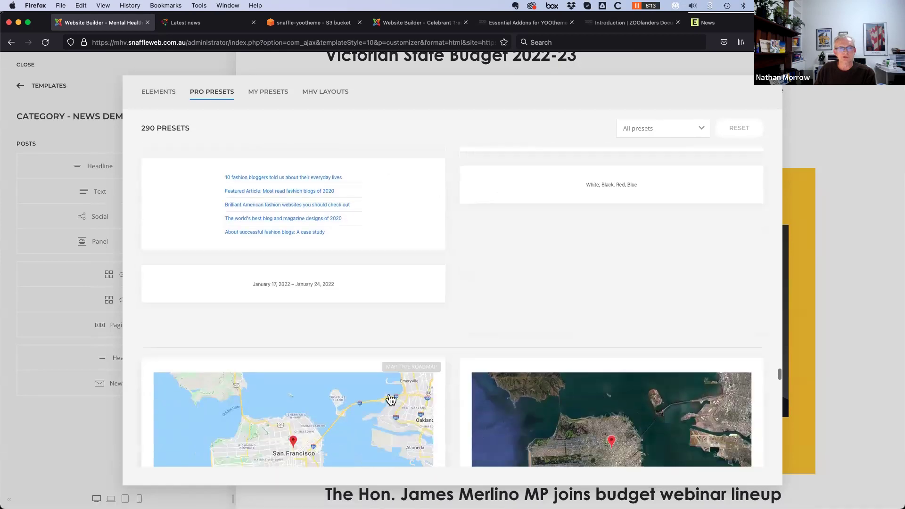
pyautogui.scroll(-6, 390, 399)
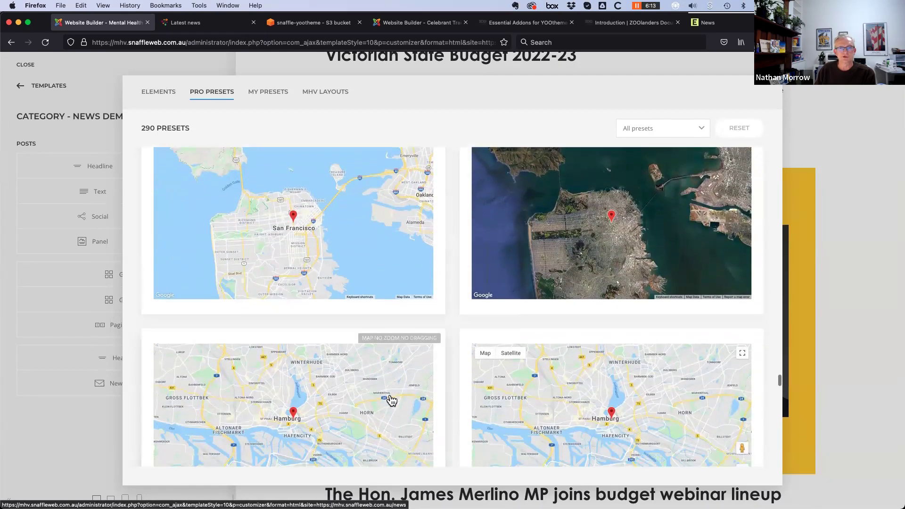
pyautogui.scroll(-5, 390, 399)
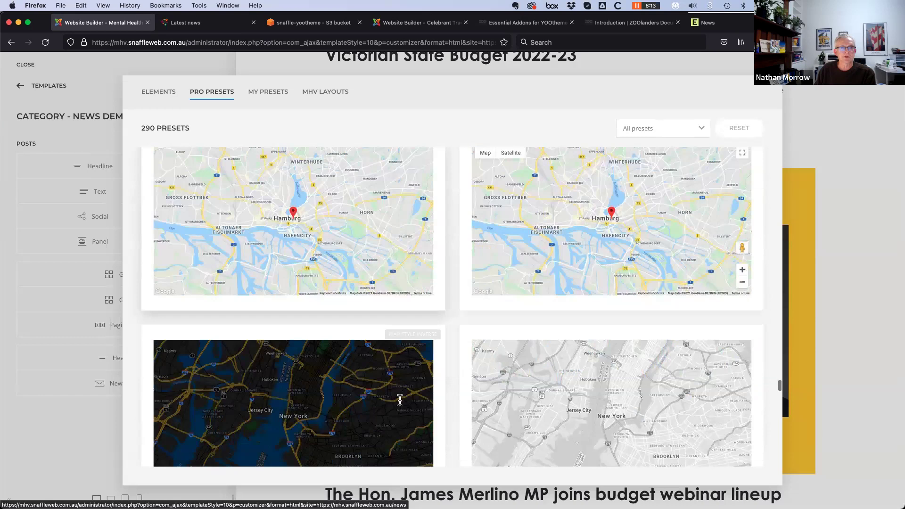
pyautogui.scroll(-10, 400, 400)
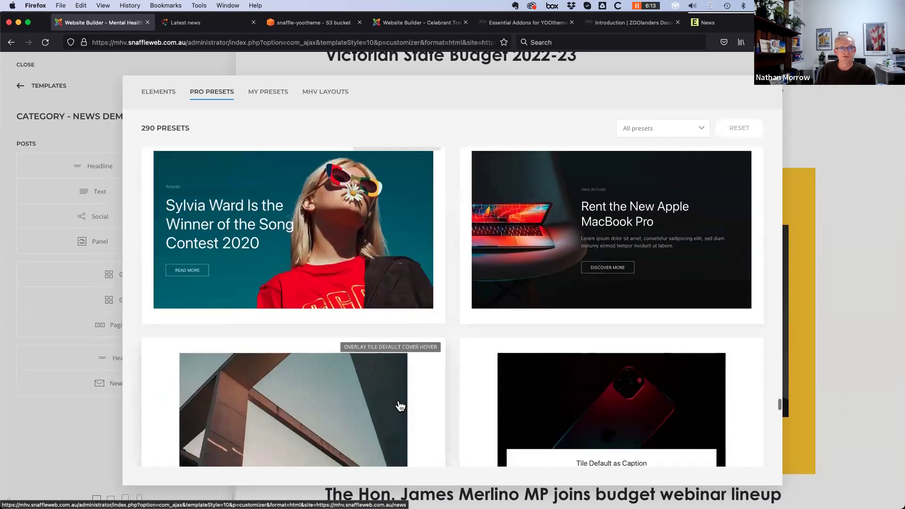
pyautogui.scroll(-8, 400, 406)
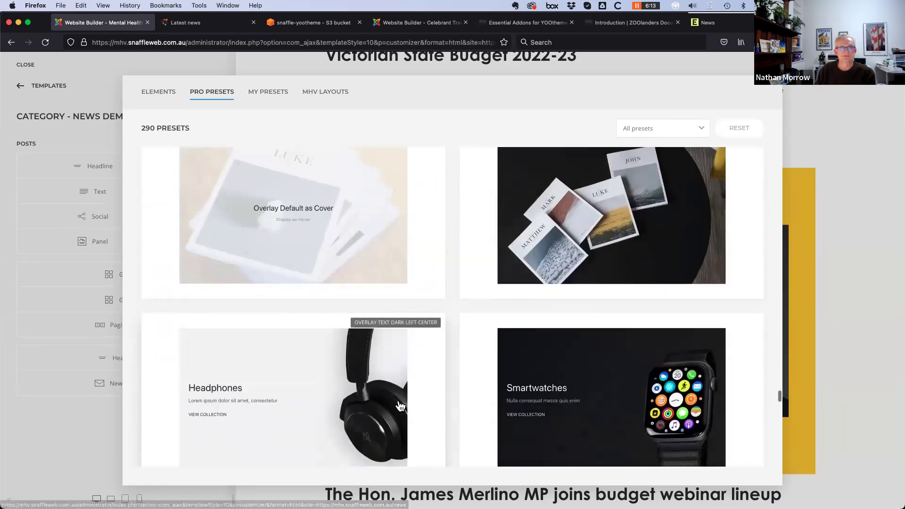
pyautogui.scroll(-15, 399, 401)
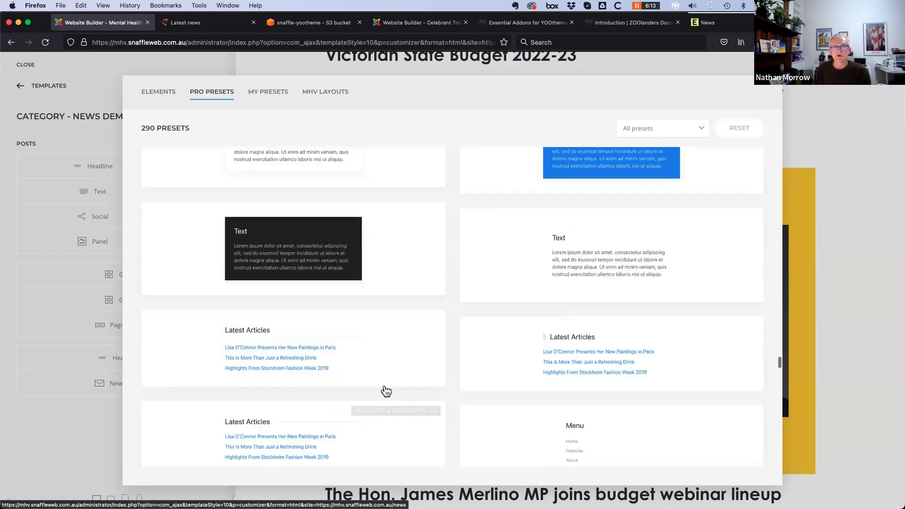
pyautogui.scroll(5, 386, 392)
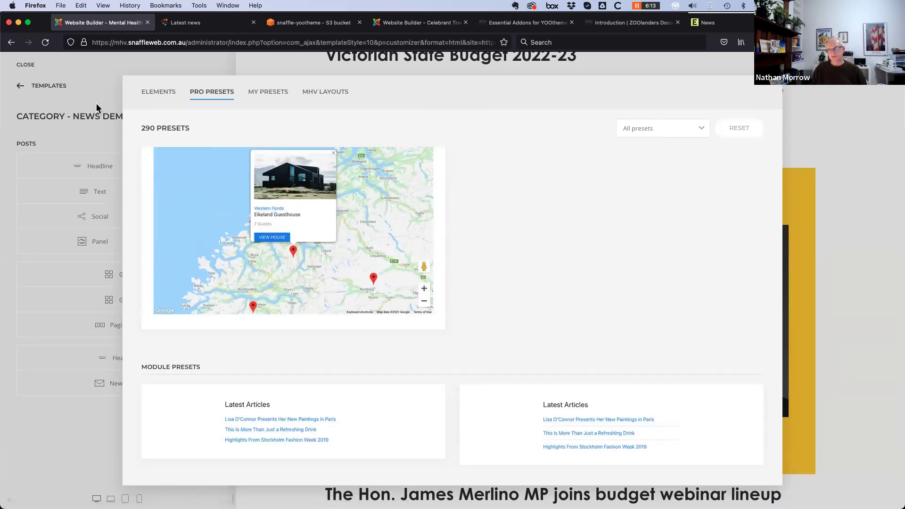
# Close the element library and discard the unsaved News Demo layout changes.
pyautogui.click(95, 106)
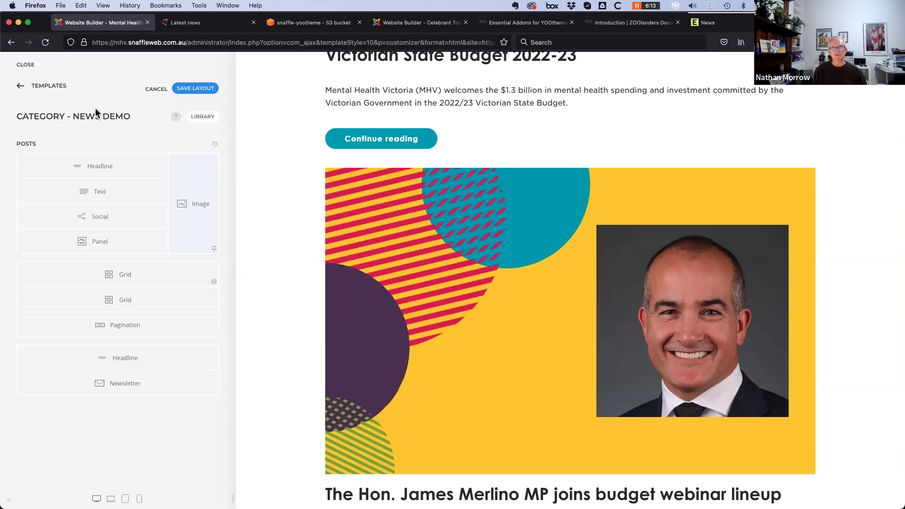
pyautogui.click(21, 88)
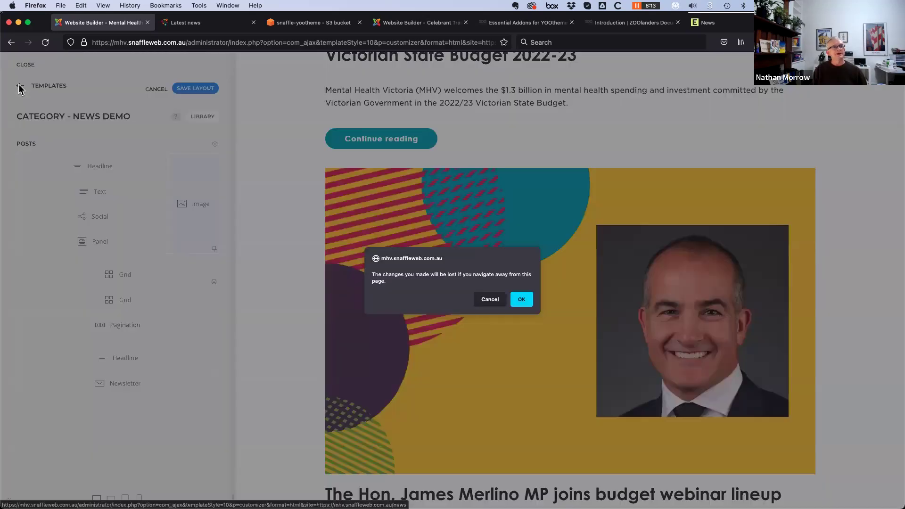
pyautogui.click(489, 301)
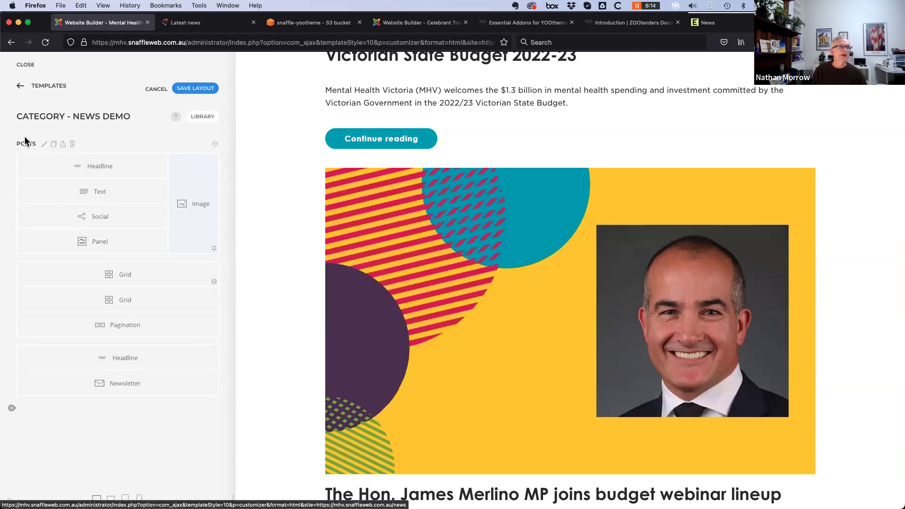
pyautogui.click(155, 89)
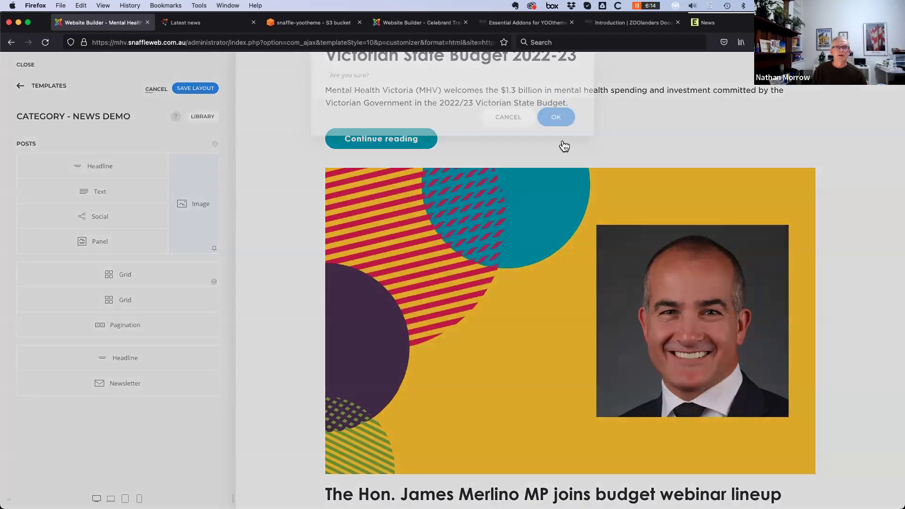
pyautogui.click(557, 139)
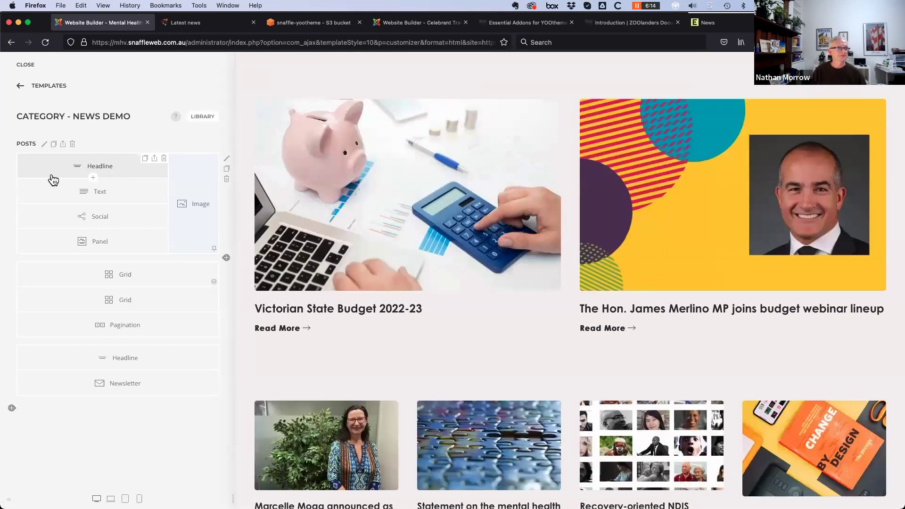
# Drag Category - News above Category - News Demo in the Templates list.
pyautogui.click(20, 88)
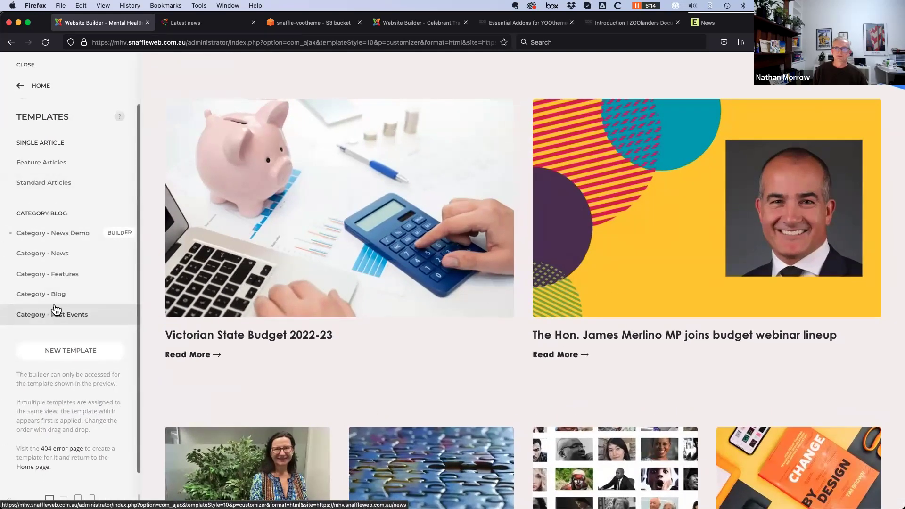
pyautogui.moveTo(43, 245); pyautogui.dragTo(45, 231)
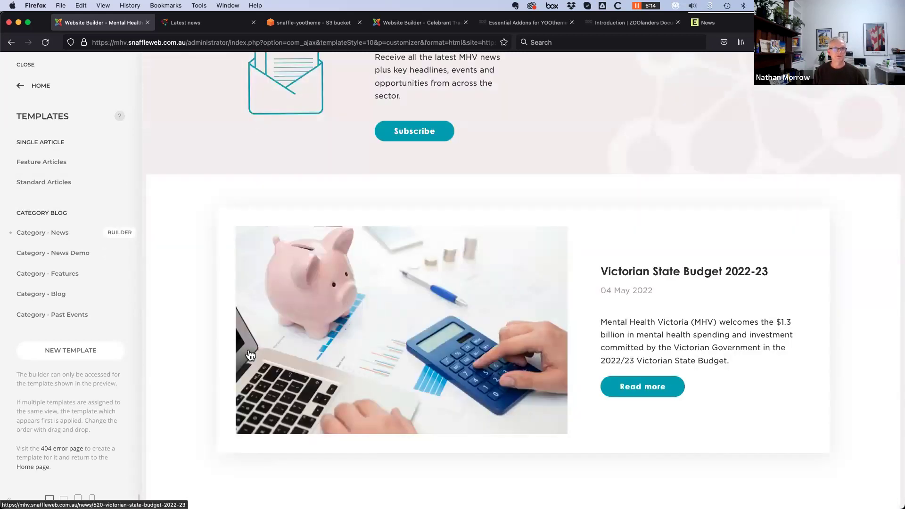
pyautogui.scroll(10, 224, 448)
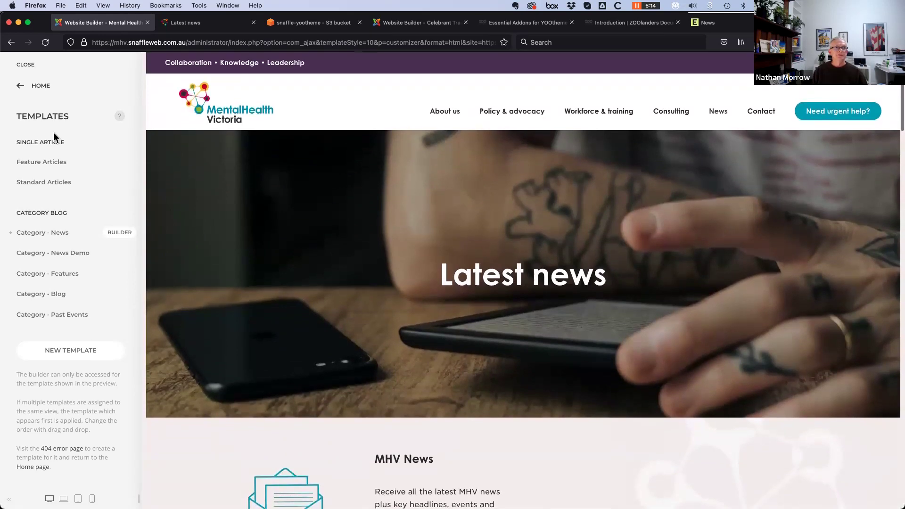
# Go back from Templates to the YOOtheme customizer main menu.
pyautogui.click(23, 87)
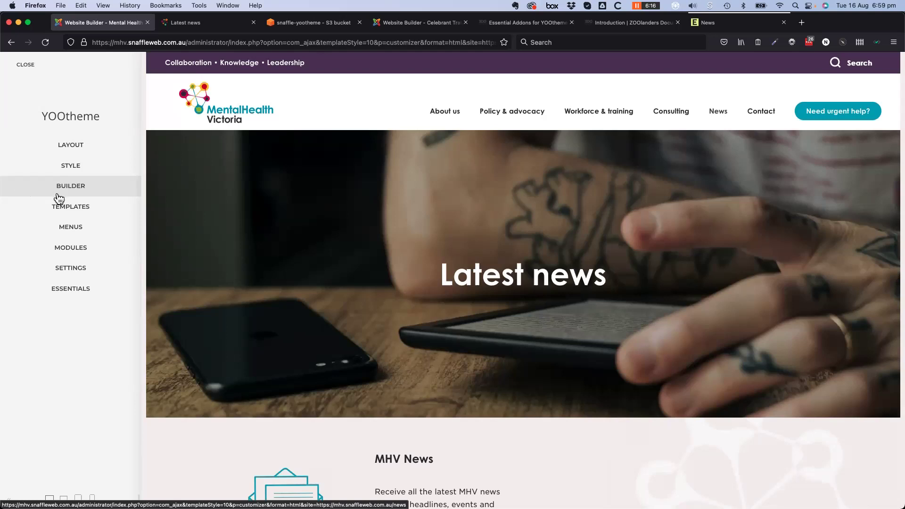
# Look at Templates briefly, then open the Layout settings from the main menu.
pyautogui.click(71, 215)
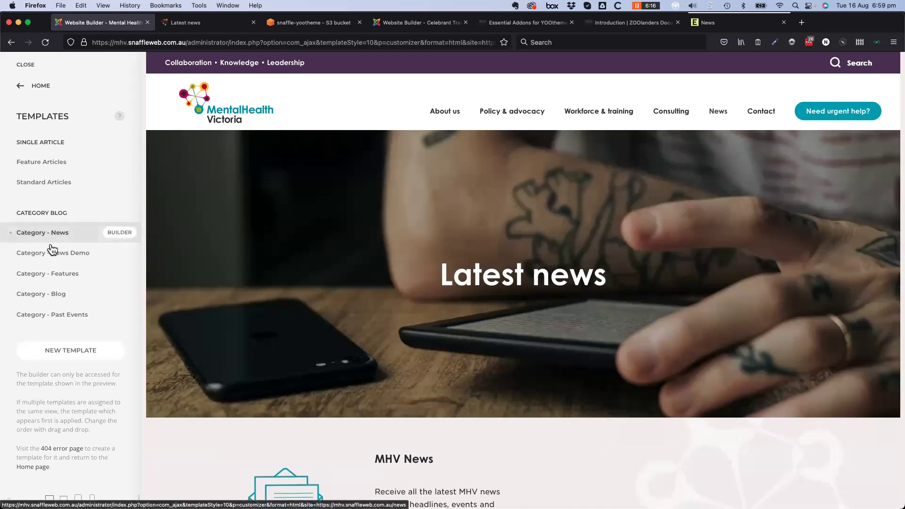
pyautogui.click(21, 88)
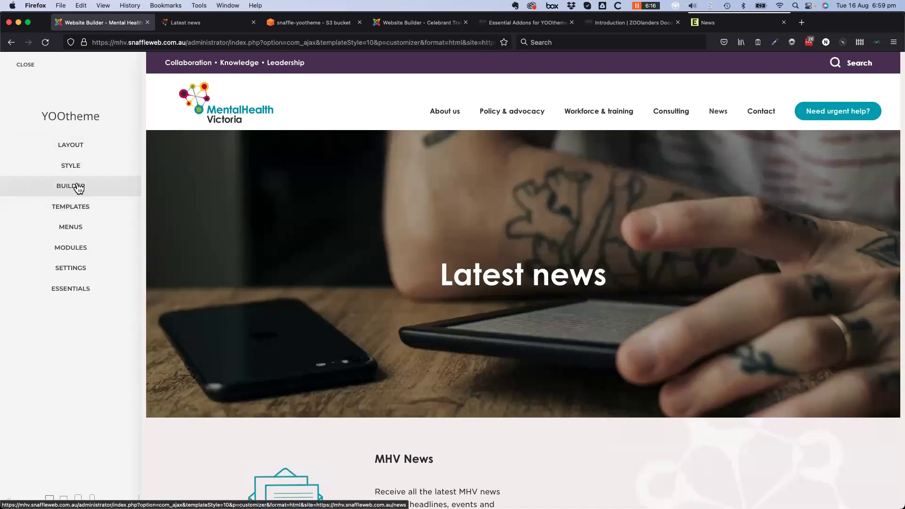
pyautogui.click(74, 146)
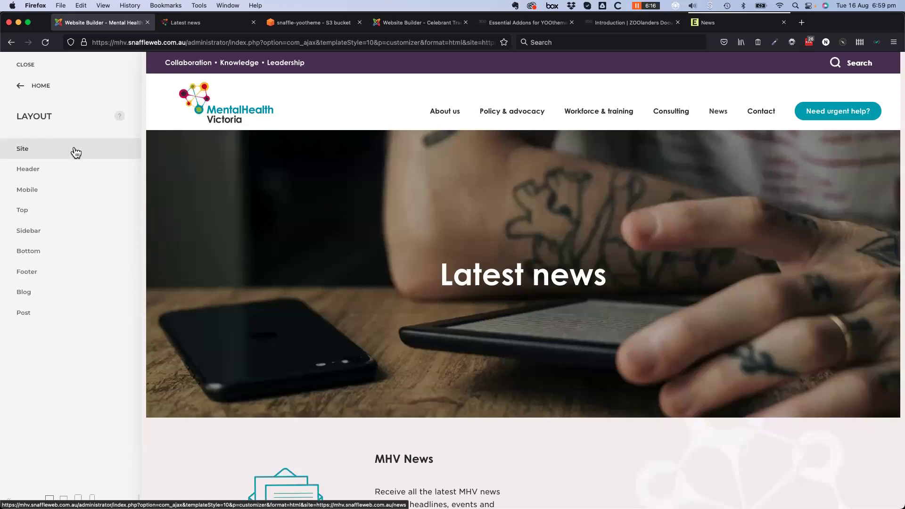
# Review the site-wide Site layout settings, including the logo options.
pyautogui.click(73, 151)
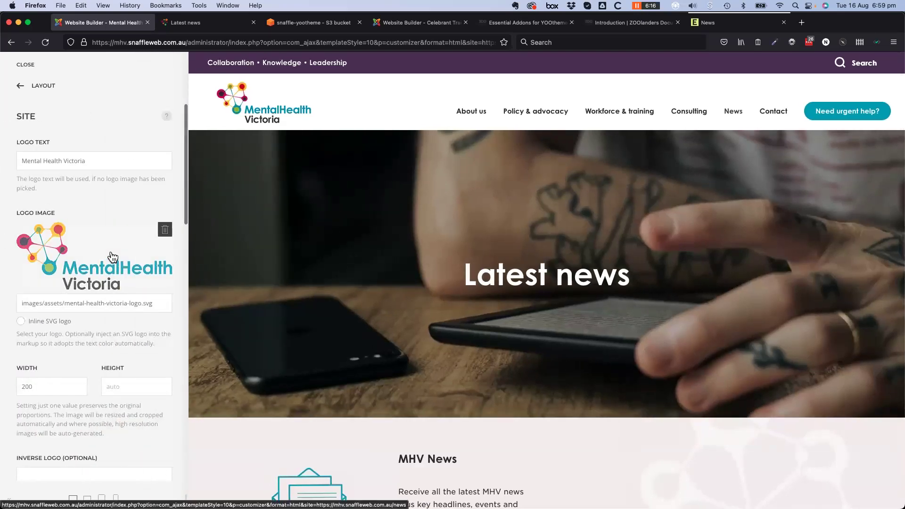
pyautogui.scroll(-2, 111, 253)
pyautogui.scroll(-3, 111, 253)
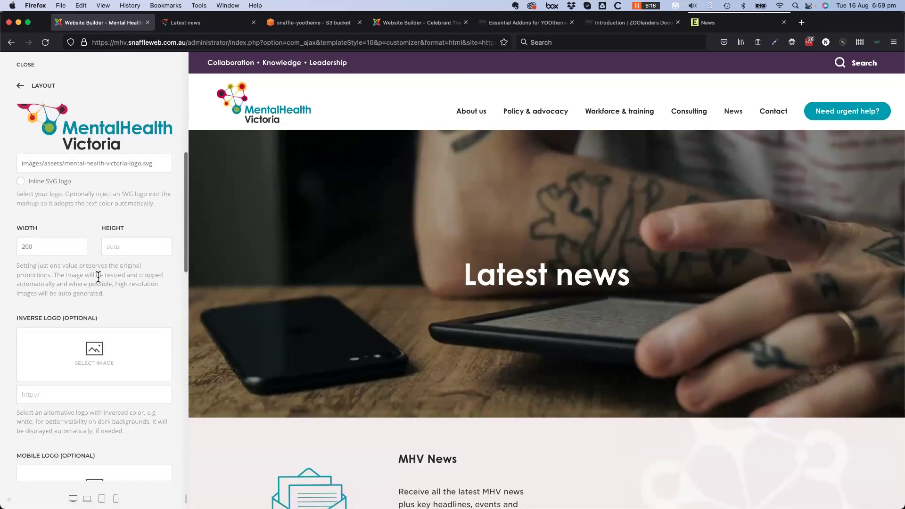
pyautogui.scroll(-4, 126, 317)
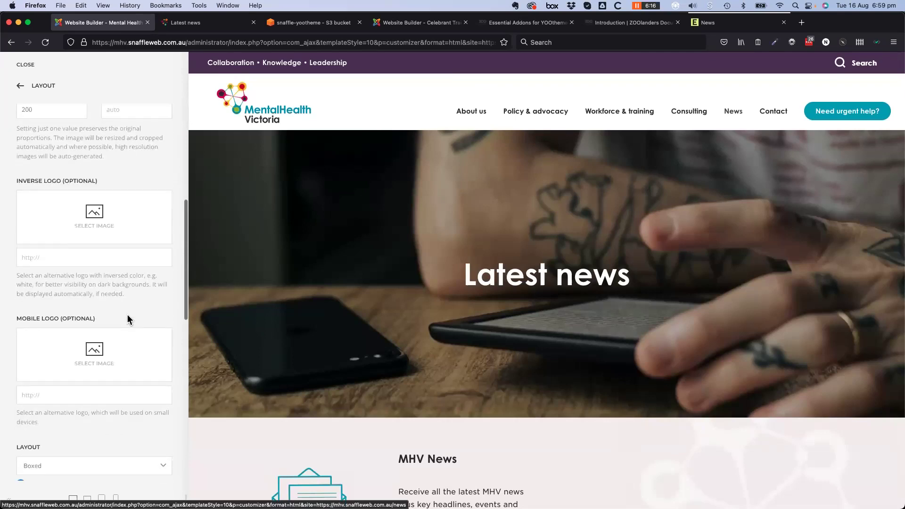
pyautogui.scroll(-8, 124, 315)
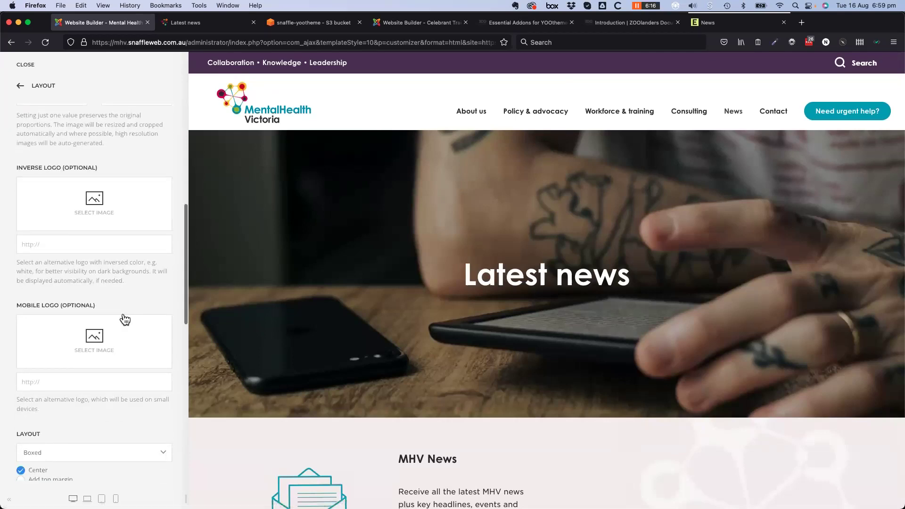
pyautogui.scroll(-8, 121, 313)
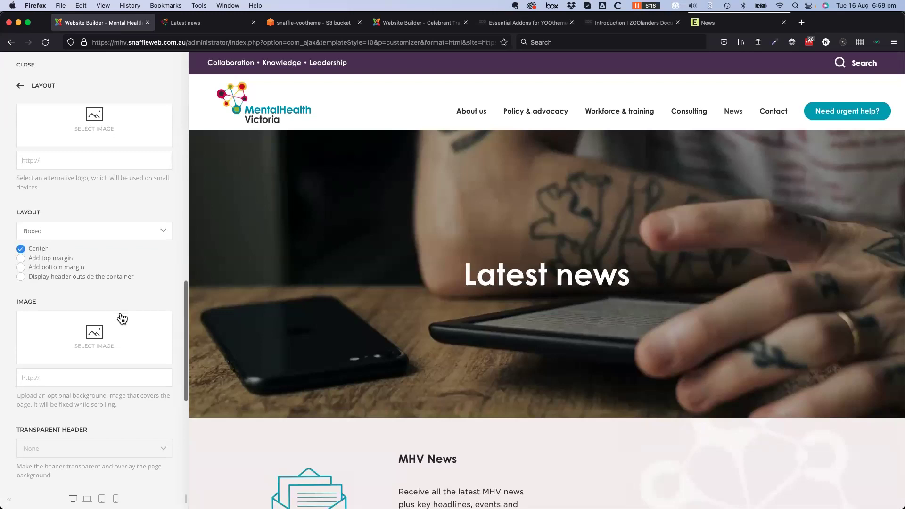
pyautogui.scroll(8, 119, 313)
pyautogui.scroll(10, 118, 313)
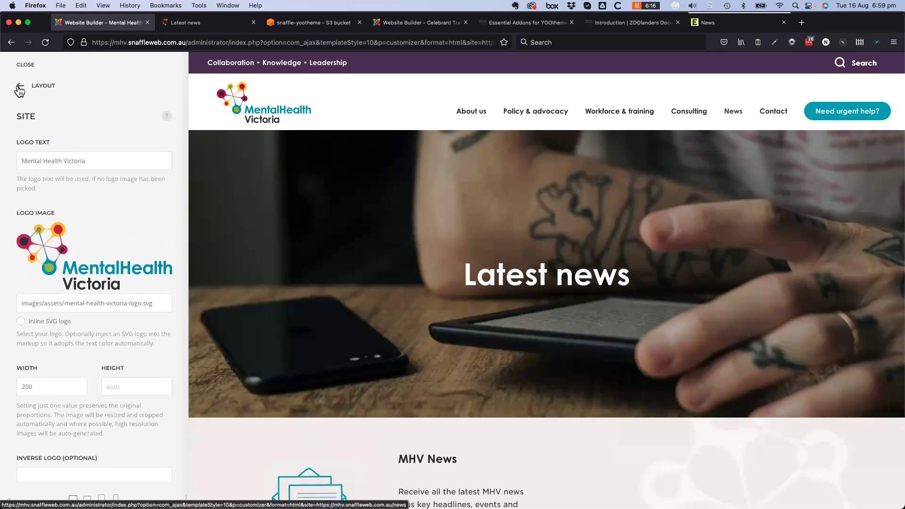
pyautogui.scroll(-3, 89, 370)
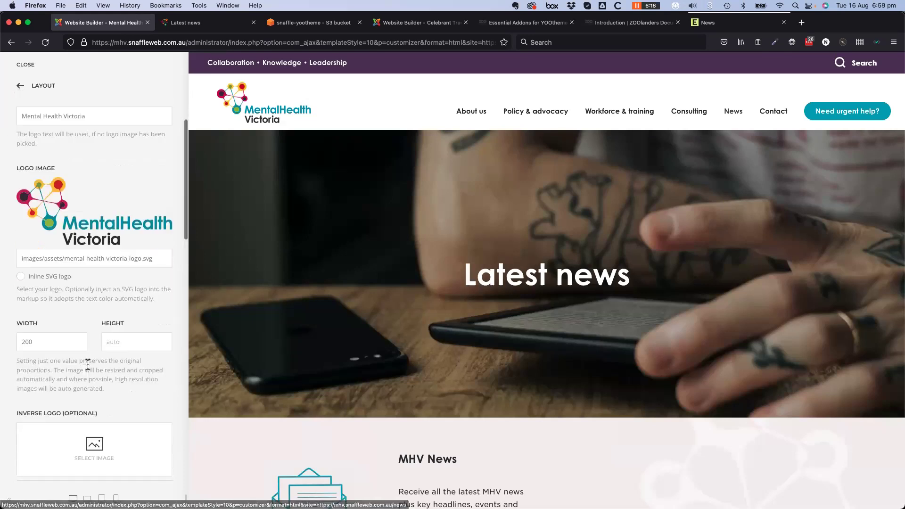
pyautogui.scroll(-3, 88, 349)
pyautogui.scroll(6, 82, 363)
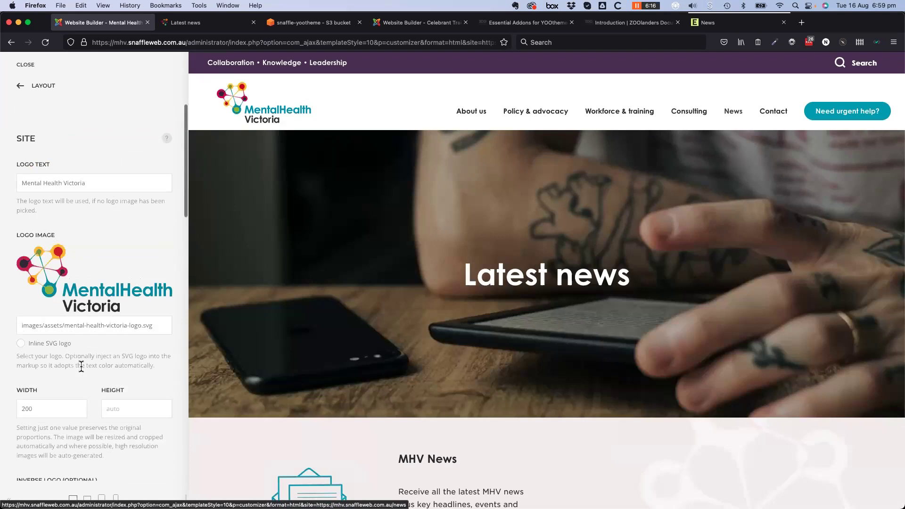
# Open the Header settings, then view the Engine Property Group Latest News page for reference.
pyautogui.click(19, 88)
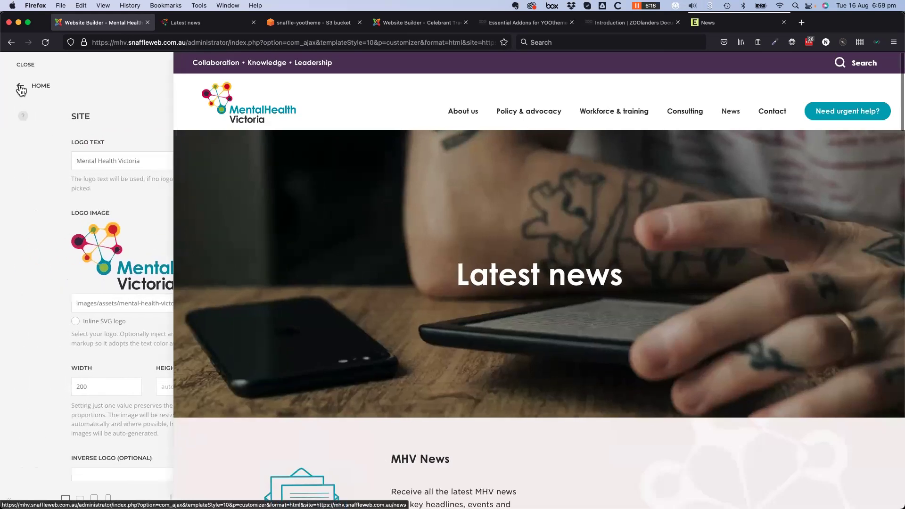
pyautogui.click(31, 170)
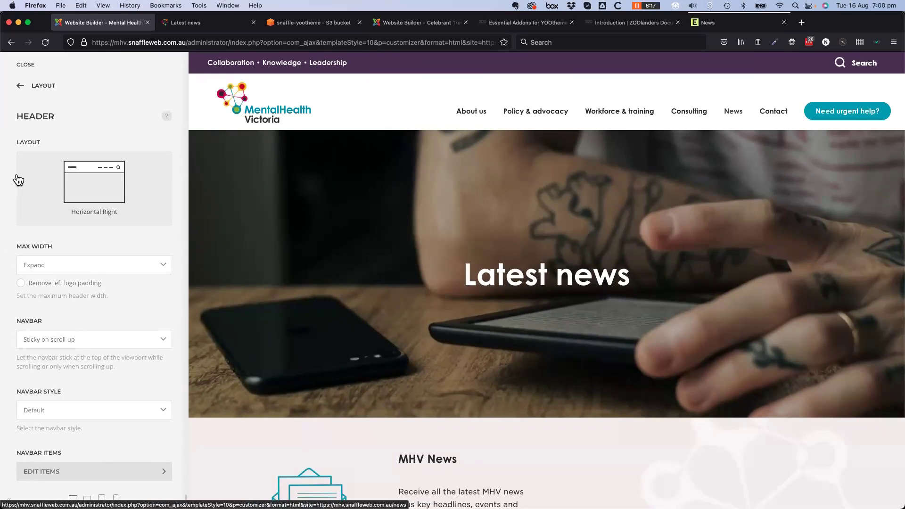
pyautogui.click(722, 23)
pyautogui.scroll(15, 410, 283)
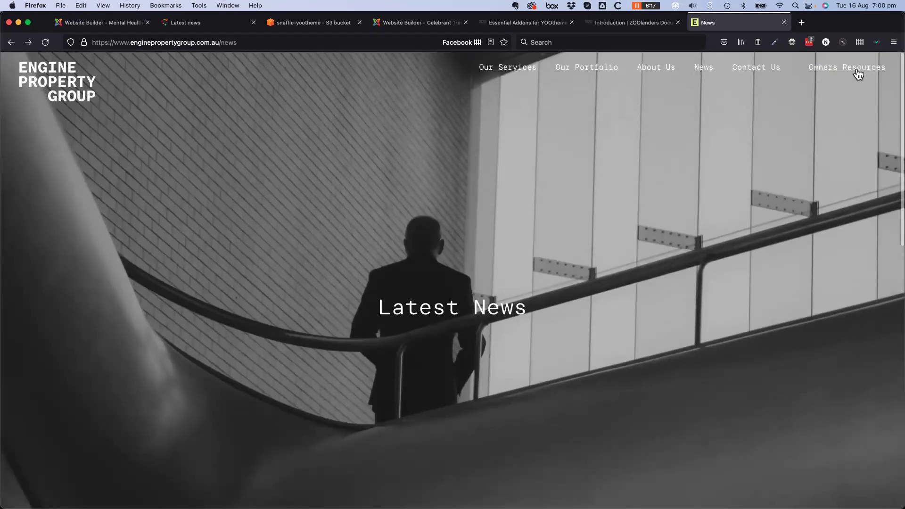
pyautogui.scroll(-3, 214, 286)
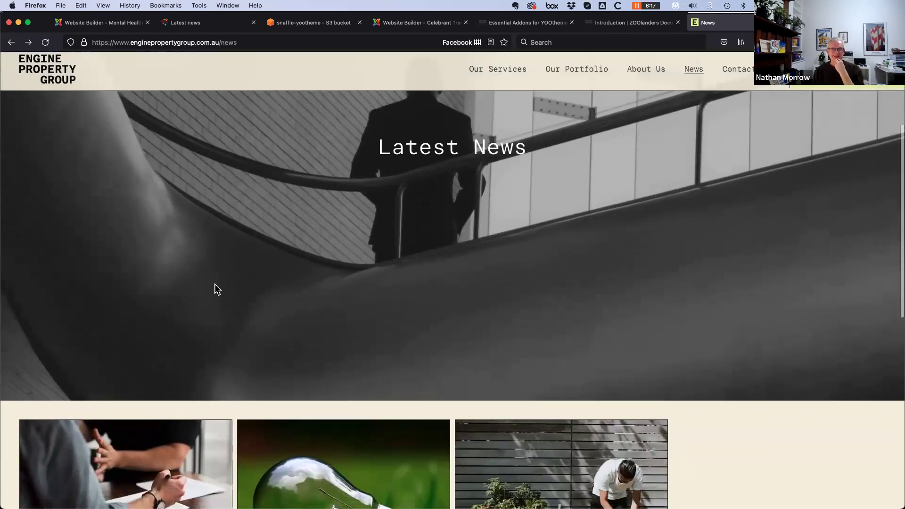
pyautogui.scroll(3, 214, 284)
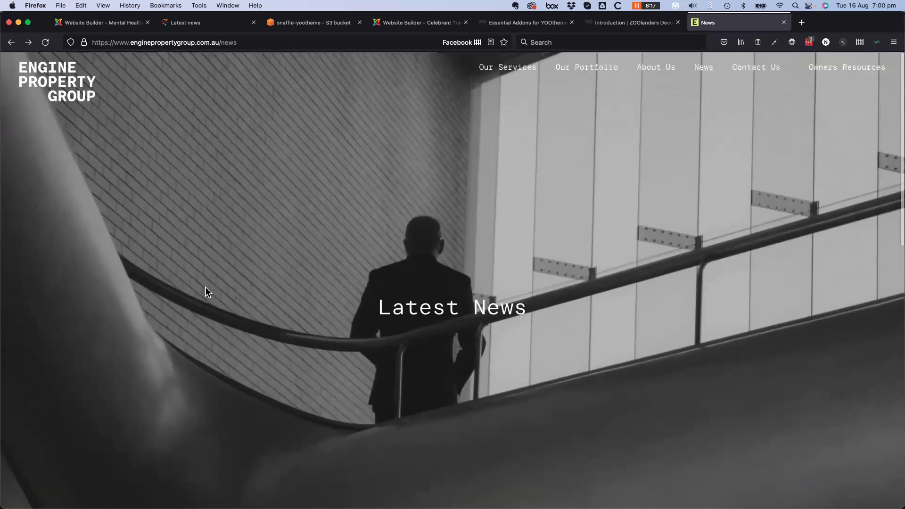
pyautogui.scroll(-5, 205, 287)
pyautogui.scroll(-5, 204, 289)
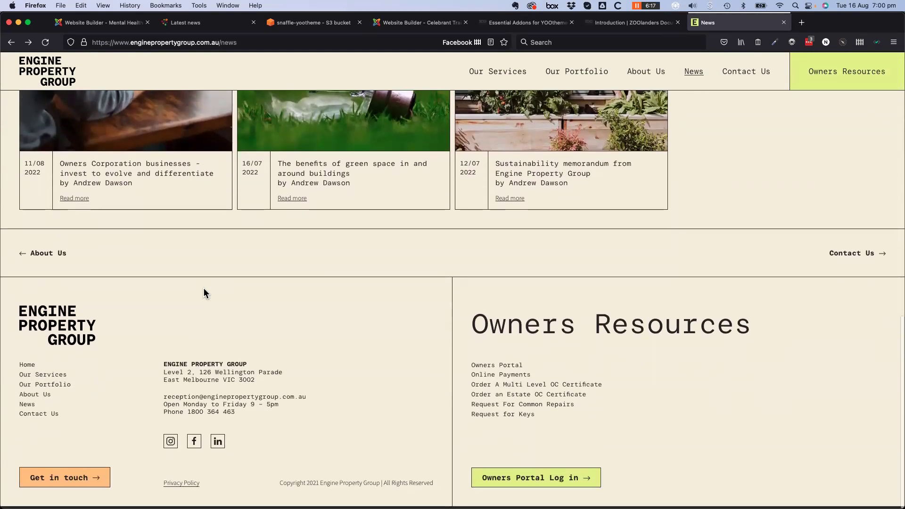
pyautogui.scroll(1, 202, 288)
pyautogui.scroll(10, 202, 289)
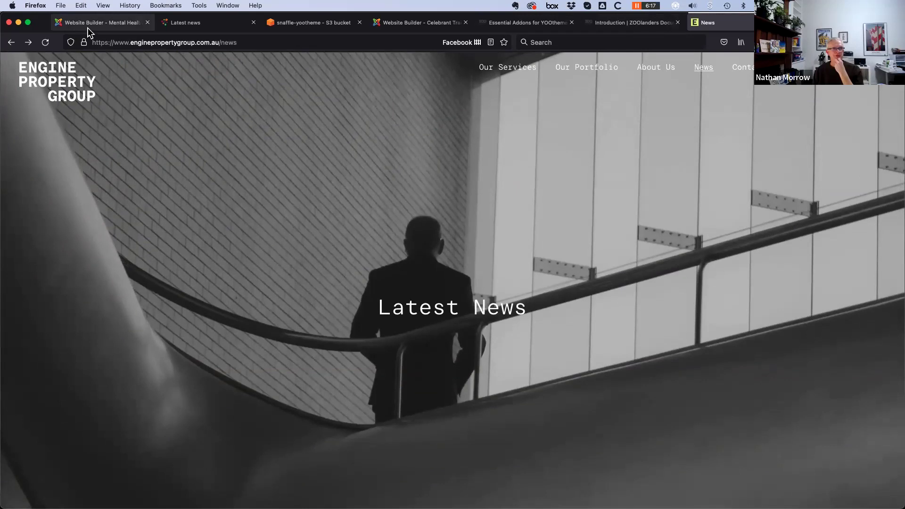
pyautogui.click(93, 27)
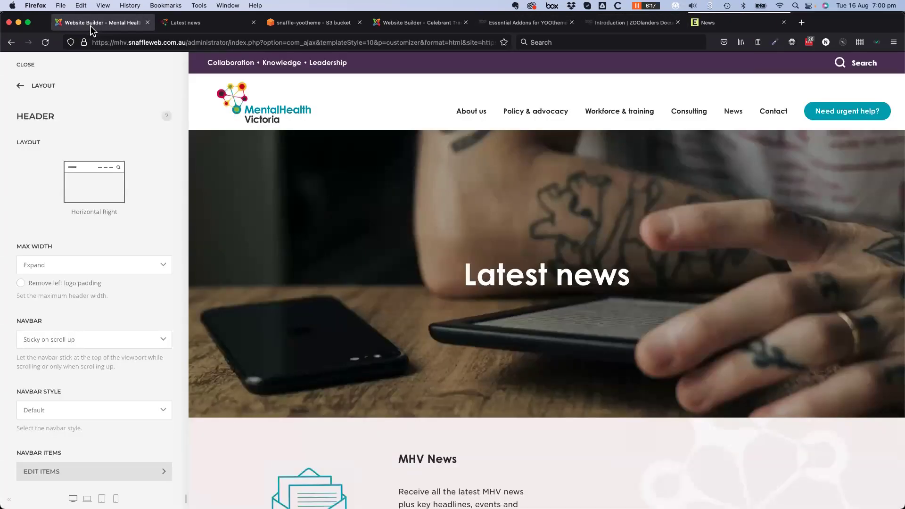
pyautogui.click(19, 89)
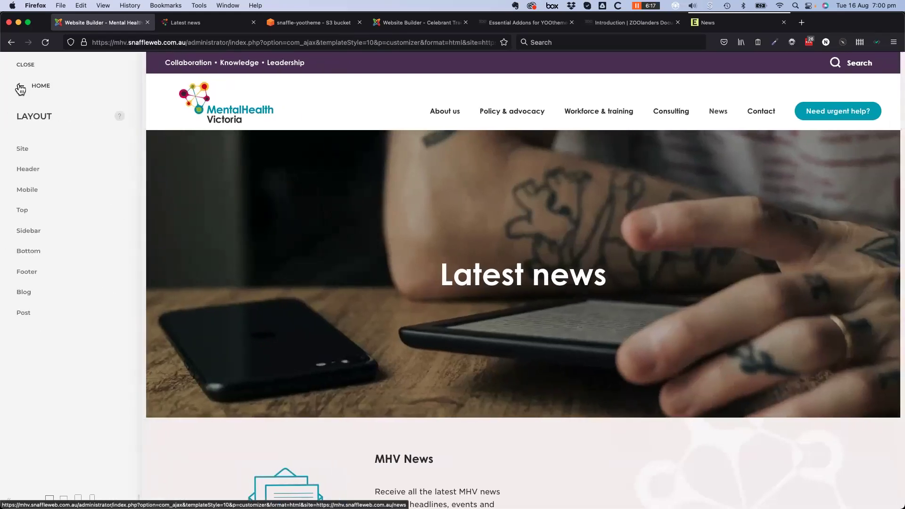
pyautogui.click(28, 153)
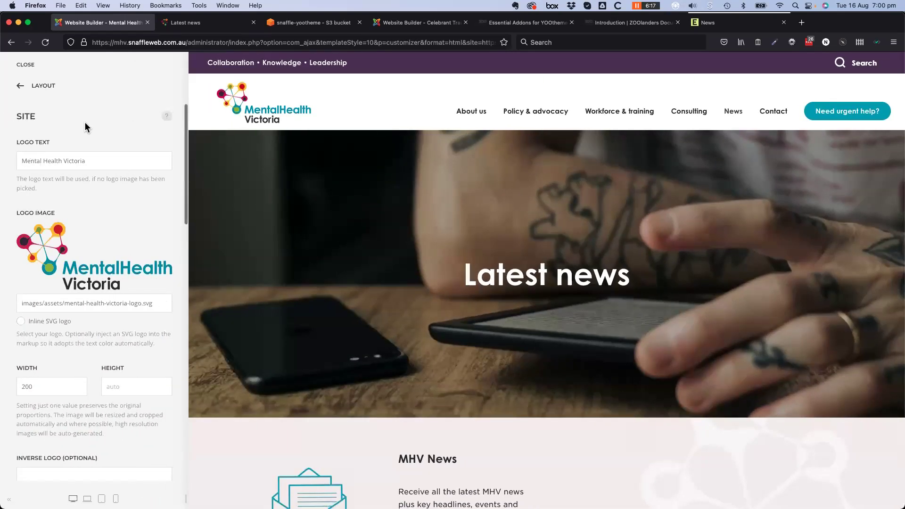
pyautogui.click(20, 86)
pyautogui.click(36, 172)
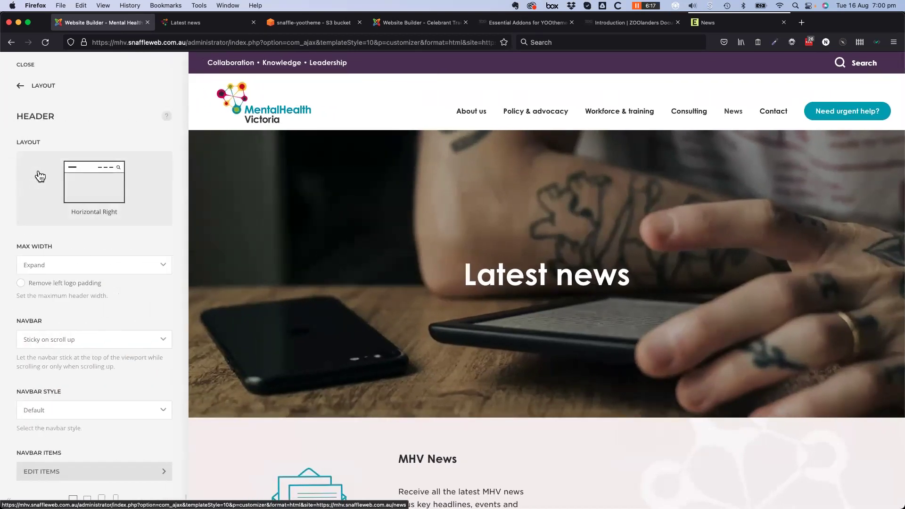
# Browse the Horizontal, Stacked, Offcanvas and Modal header layouts, leaving Horizontal Right applied.
pyautogui.click(131, 196)
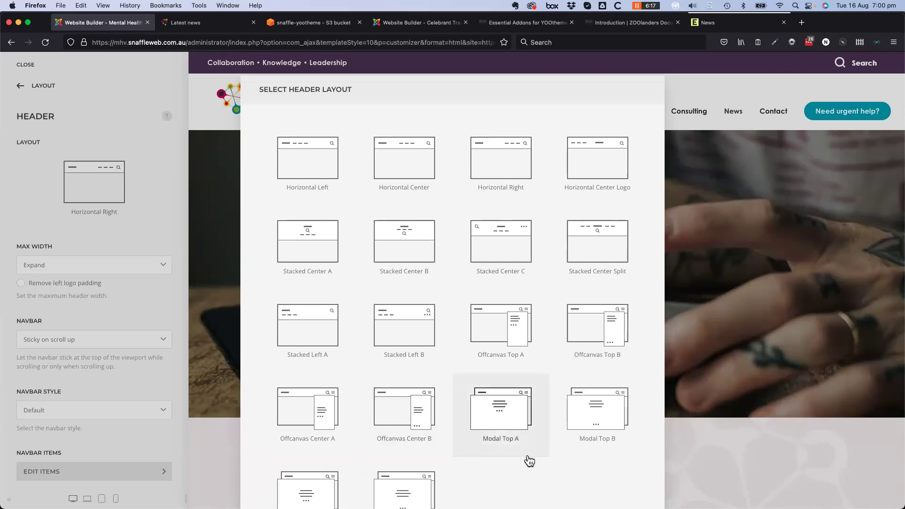
pyautogui.scroll(-3, 518, 467)
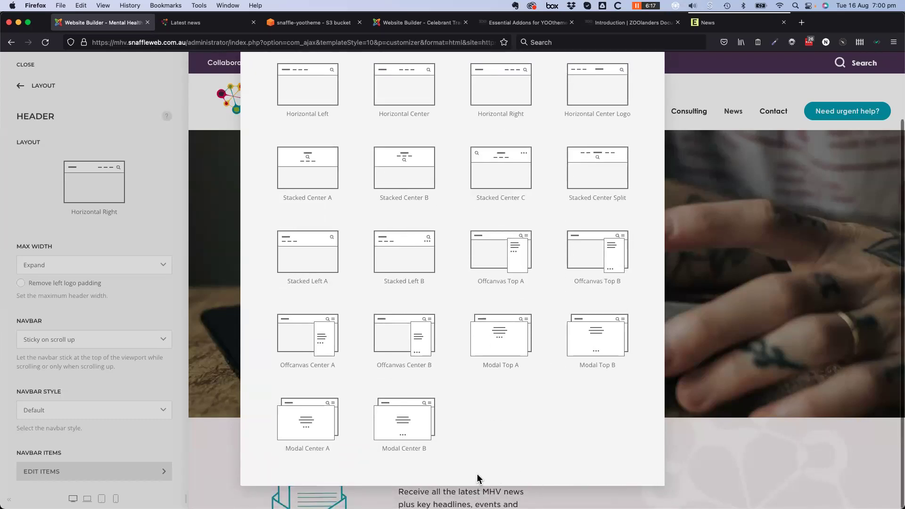
pyautogui.scroll(3, 469, 488)
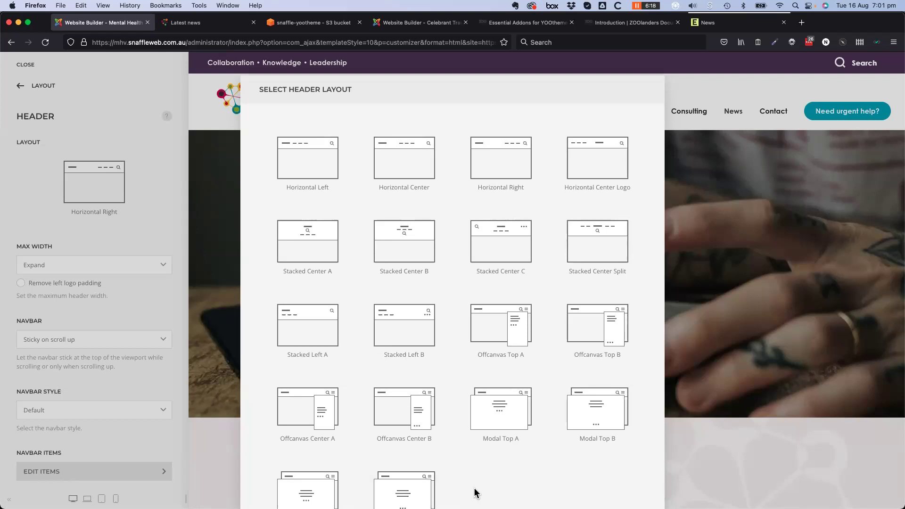
pyautogui.scroll(-3, 431, 469)
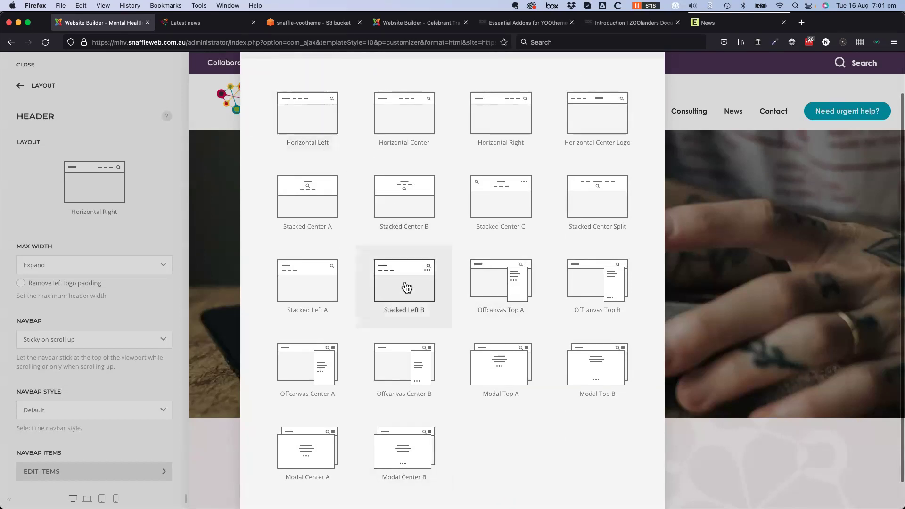
pyautogui.scroll(3, 407, 287)
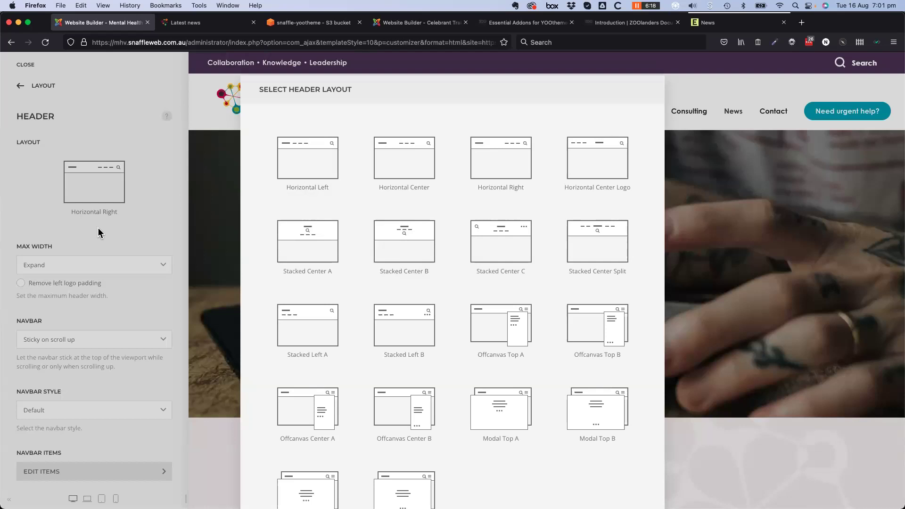
# Close the header layout chooser unchanged and look through the header settings.
pyautogui.click(97, 227)
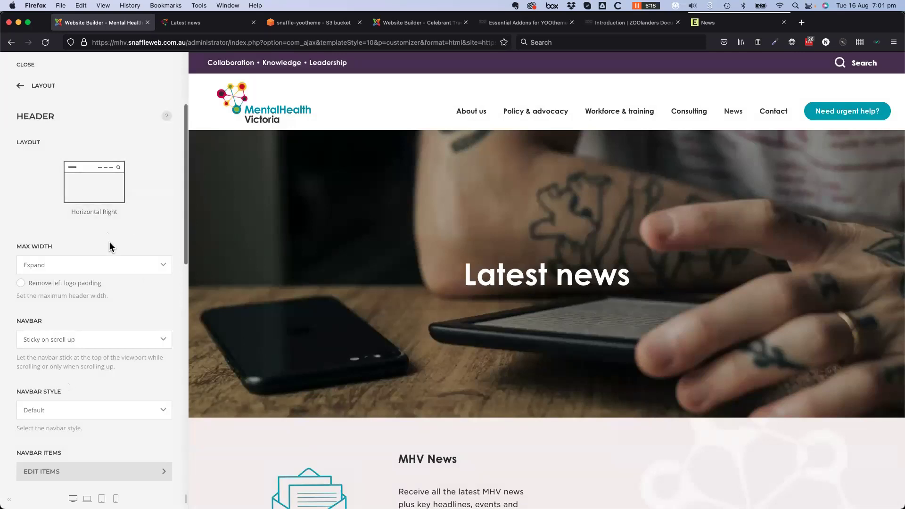
pyautogui.scroll(-3, 347, 354)
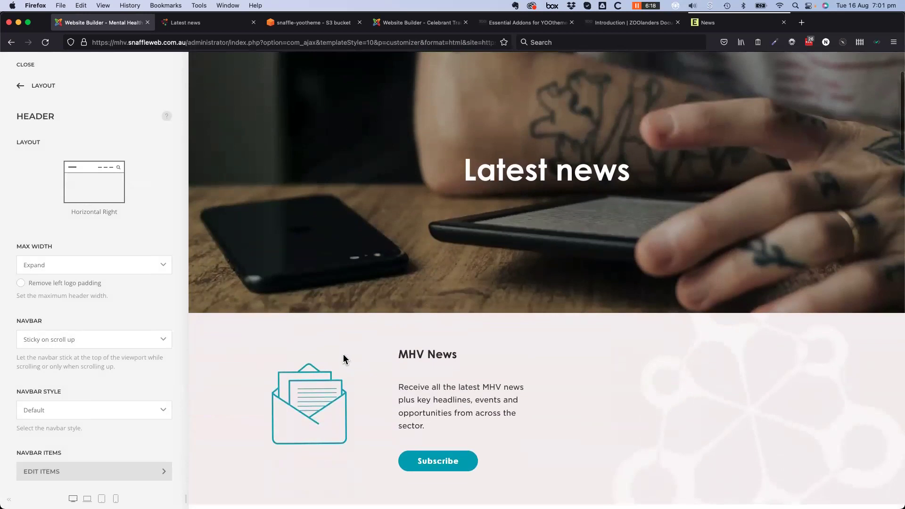
pyautogui.scroll(3, 343, 355)
pyautogui.scroll(-5, 341, 358)
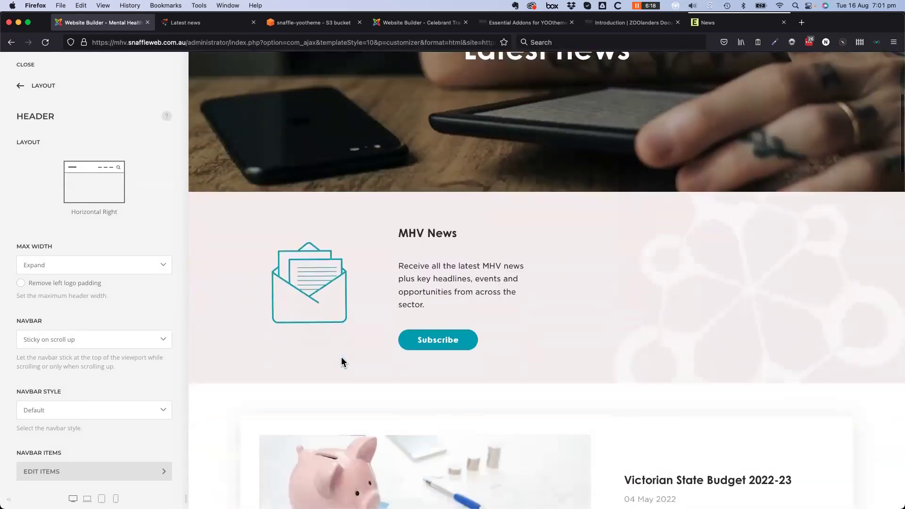
pyautogui.scroll(-2, 342, 358)
pyautogui.scroll(10, 339, 363)
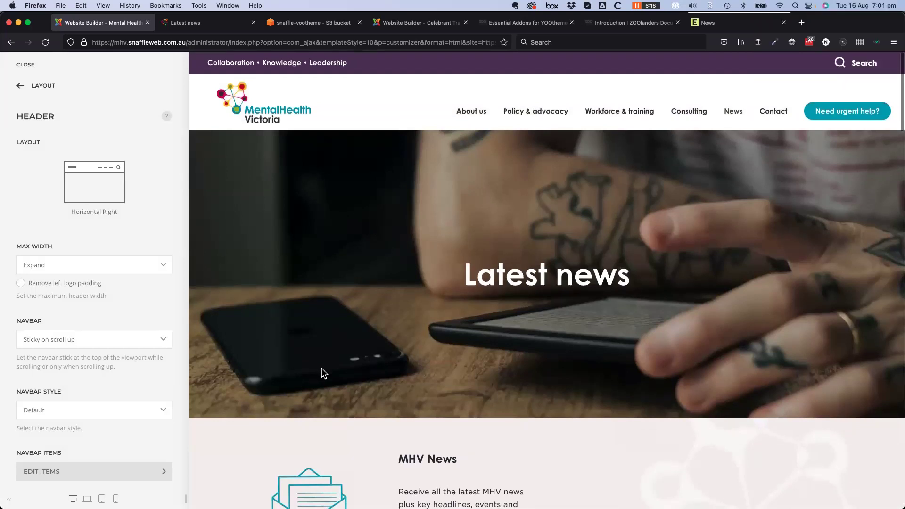
pyautogui.scroll(-3, 320, 377)
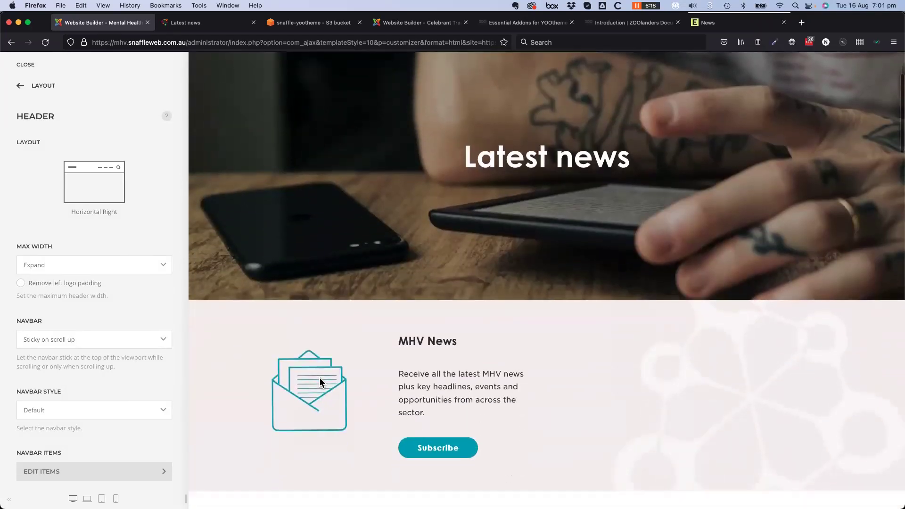
pyautogui.scroll(-2, 67, 377)
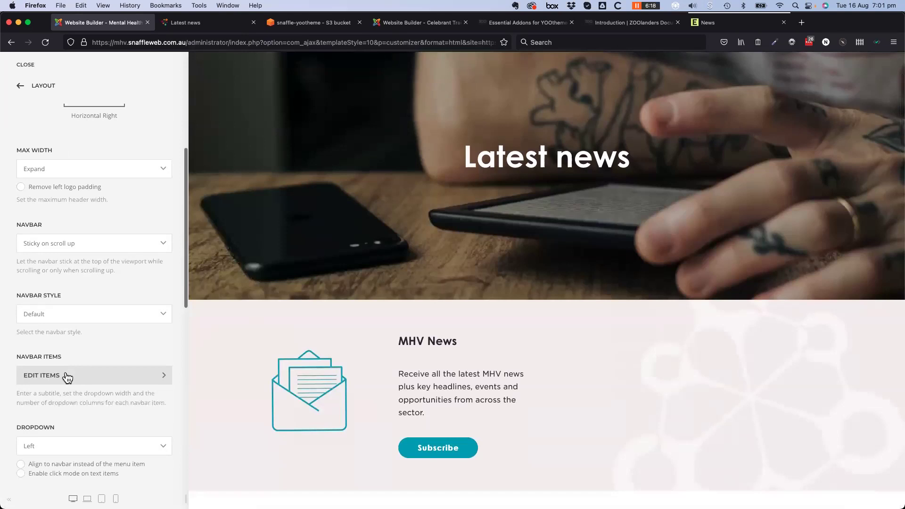
pyautogui.scroll(-2, 69, 377)
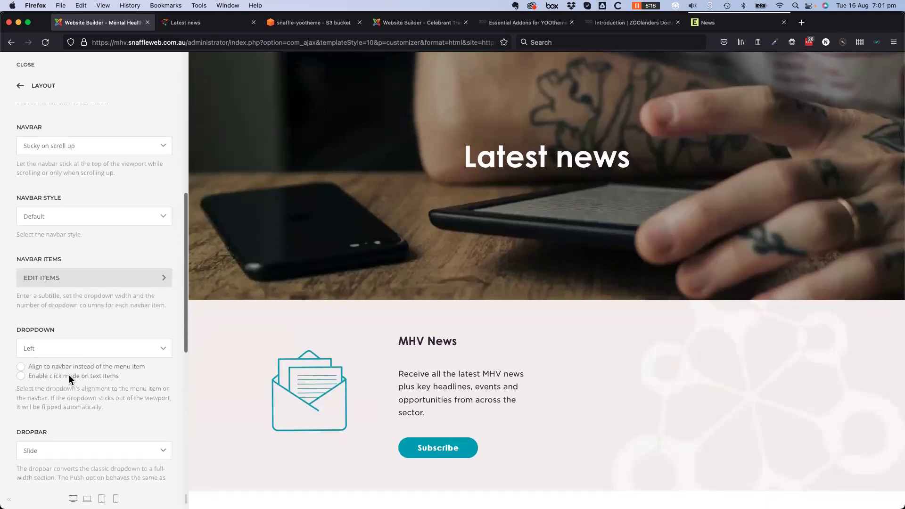
pyautogui.scroll(3, 68, 375)
pyautogui.scroll(-1, 68, 375)
# Keep the navbar Sticky on scroll up and return to the Layout sections list.
pyautogui.click(125, 231)
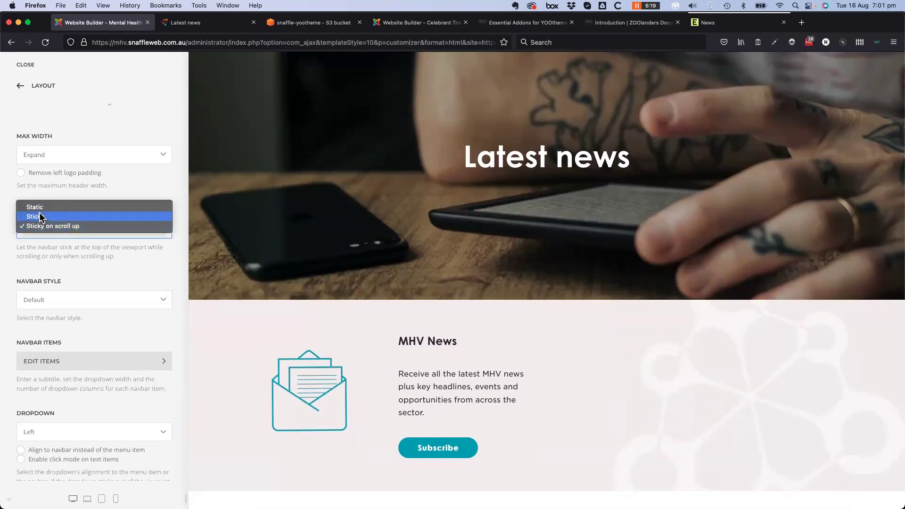
pyautogui.click(85, 227)
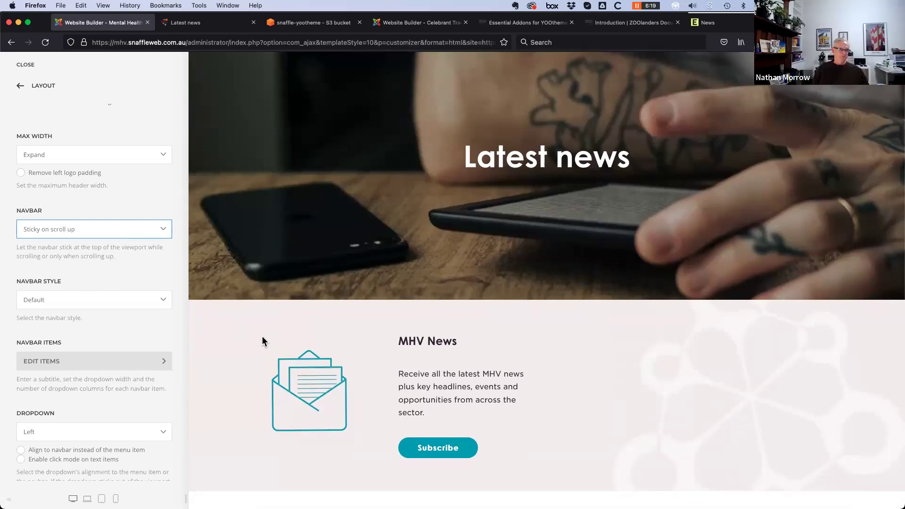
pyautogui.scroll(5, 247, 396)
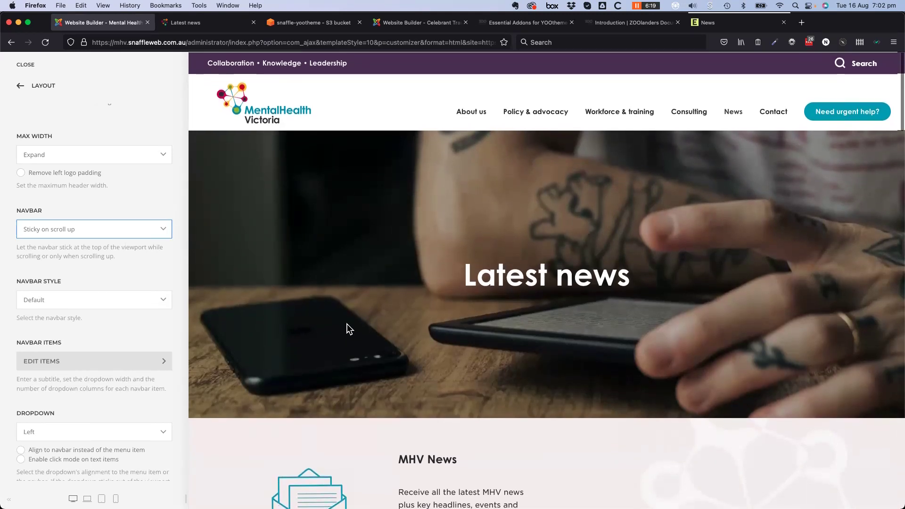
pyautogui.moveTo(619, 115)
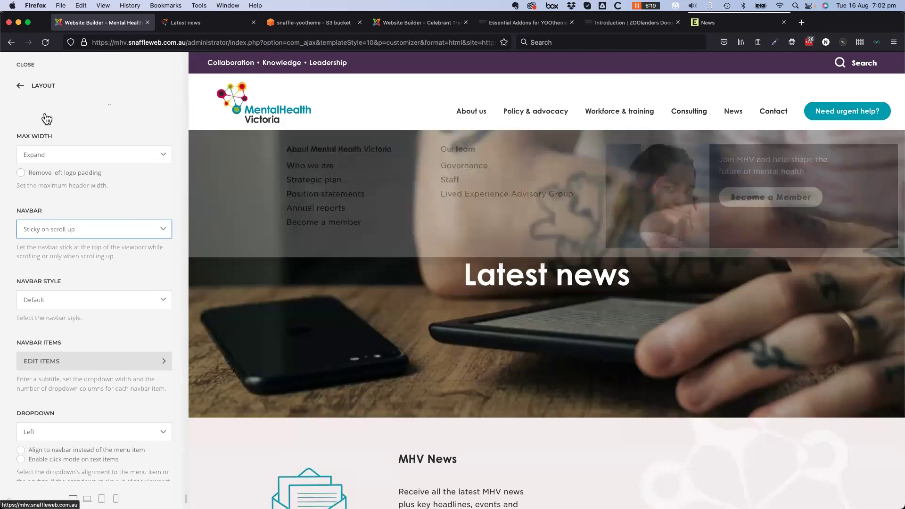
pyautogui.click(21, 87)
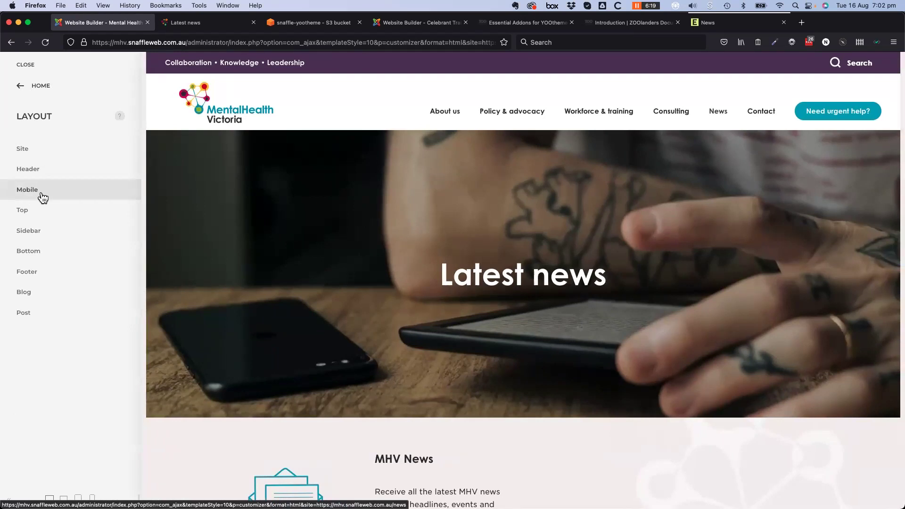
# Open the Footer builder's acknowledgement Text element, enlarging its editor box.
pyautogui.scroll(-10, 528, 413)
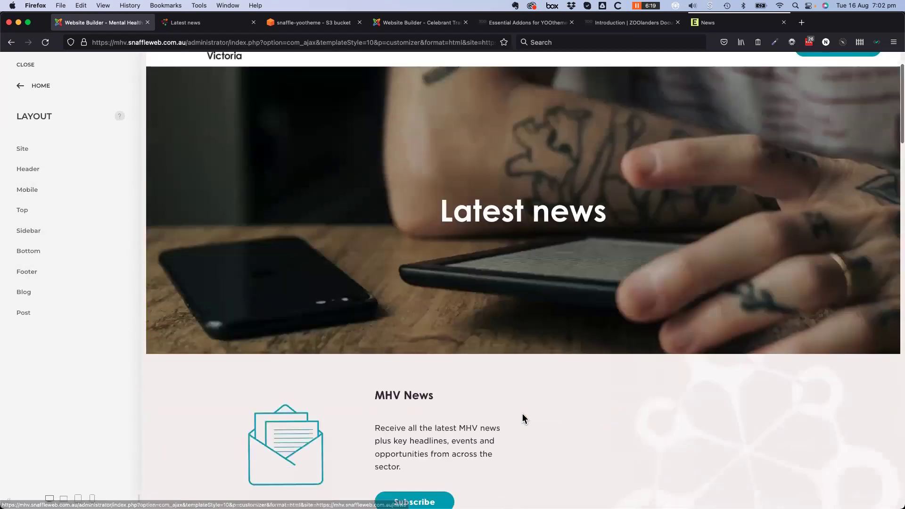
pyautogui.scroll(-15, 521, 414)
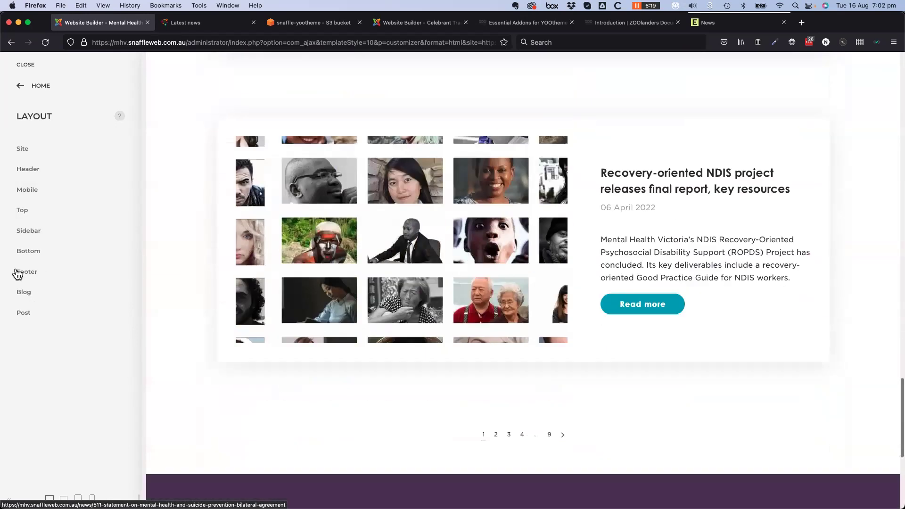
pyautogui.click(17, 272)
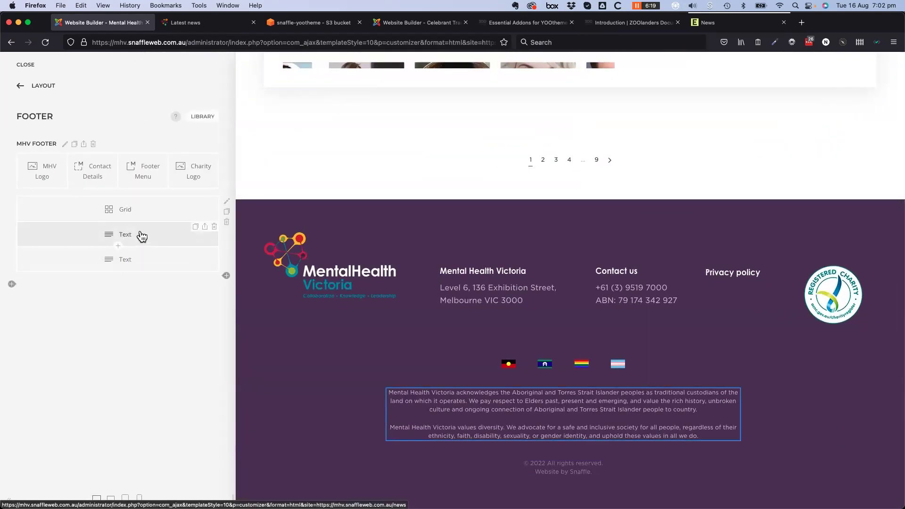
pyautogui.click(151, 241)
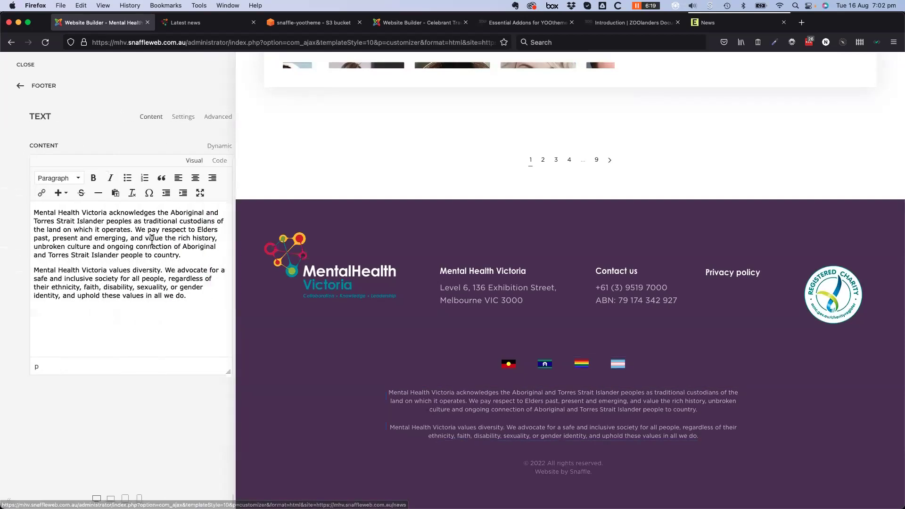
pyautogui.moveTo(214, 319); pyautogui.dragTo(208, 385)
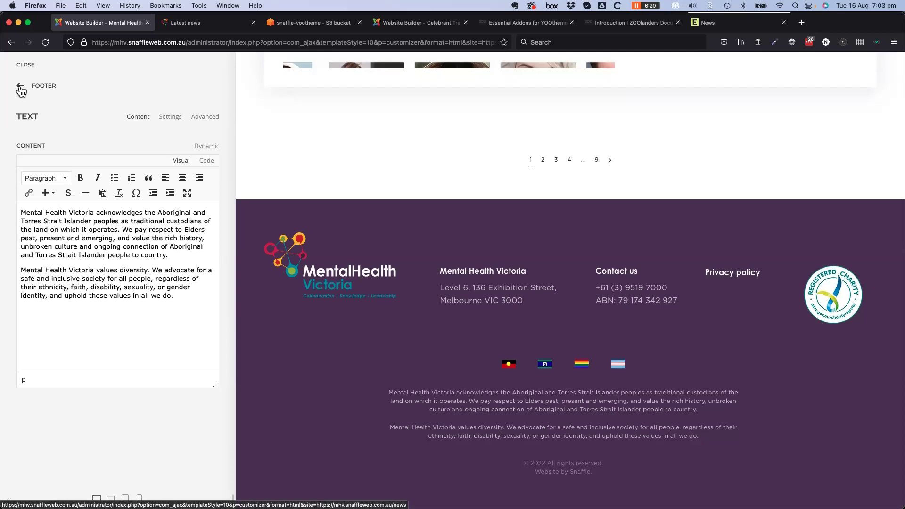
pyautogui.click(20, 88)
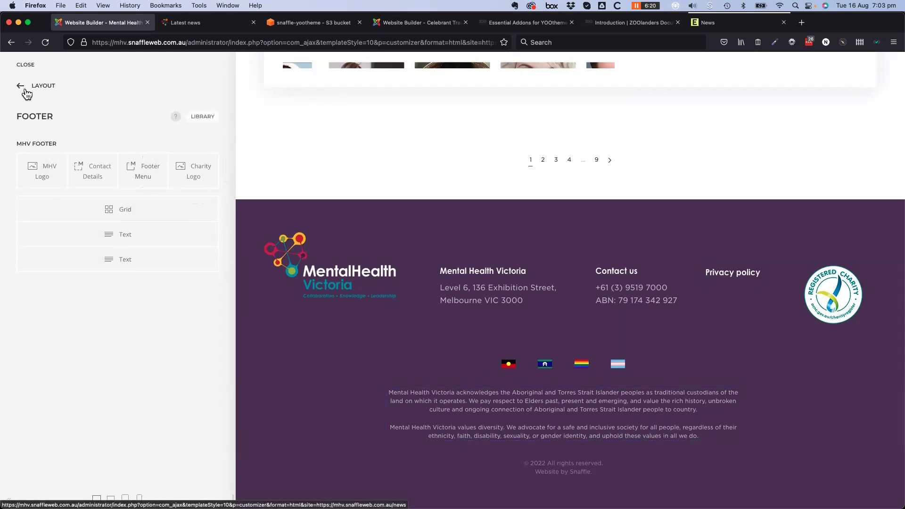
pyautogui.click(164, 241)
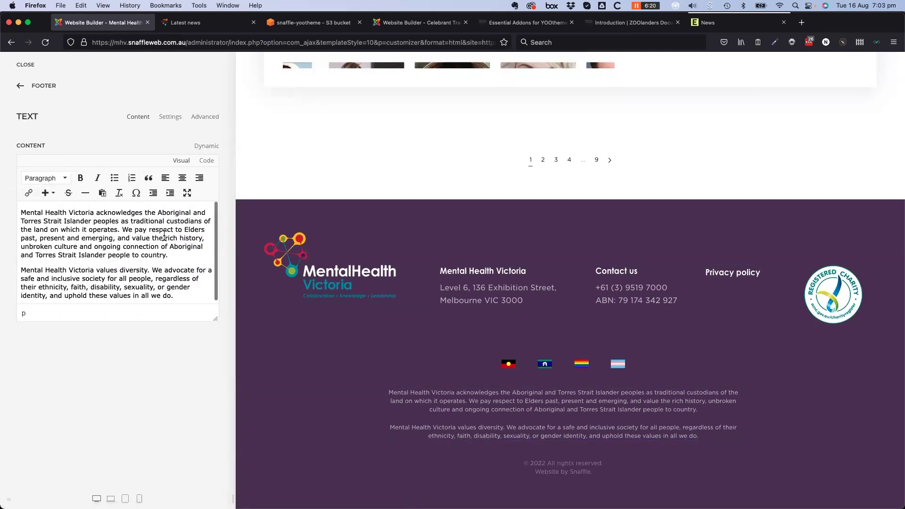
# Set the acknowledgement Text element's Visibility to Visible Medium (Tablet Landscape).
pyautogui.click(171, 118)
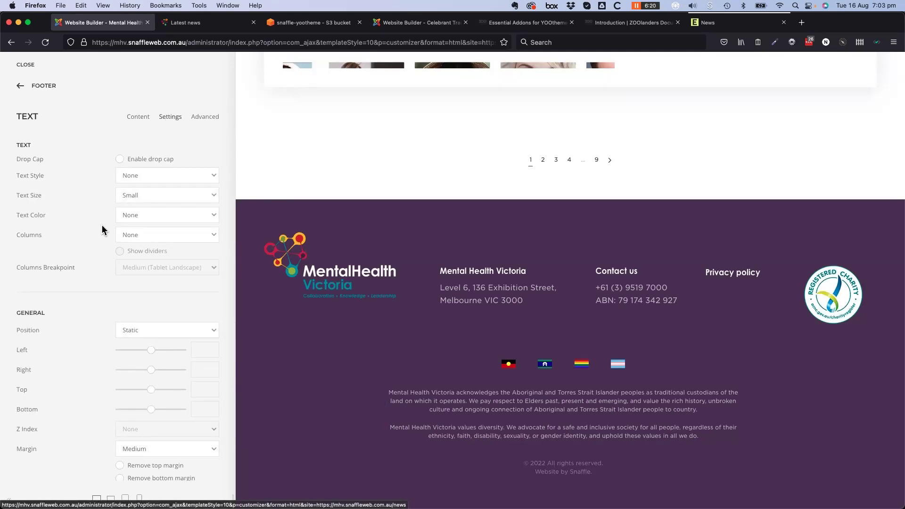
pyautogui.scroll(-5, 83, 310)
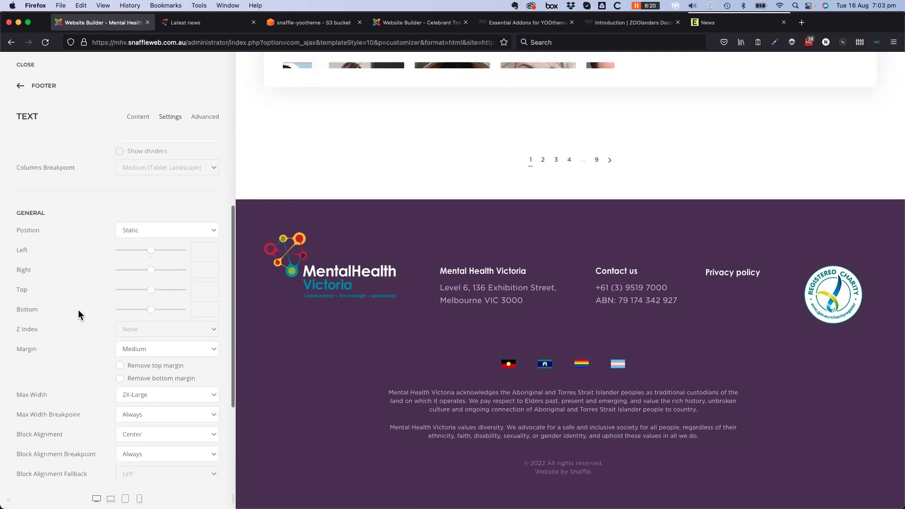
pyautogui.scroll(-6, 72, 315)
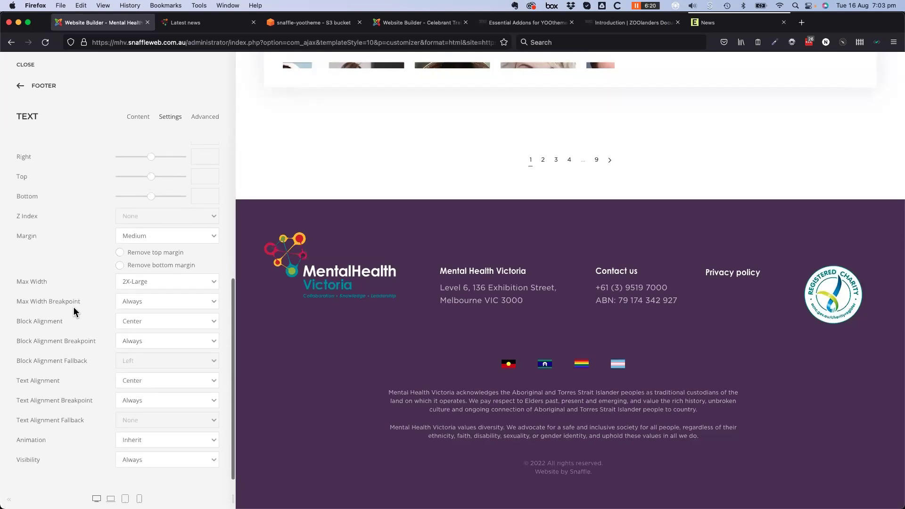
pyautogui.click(193, 461)
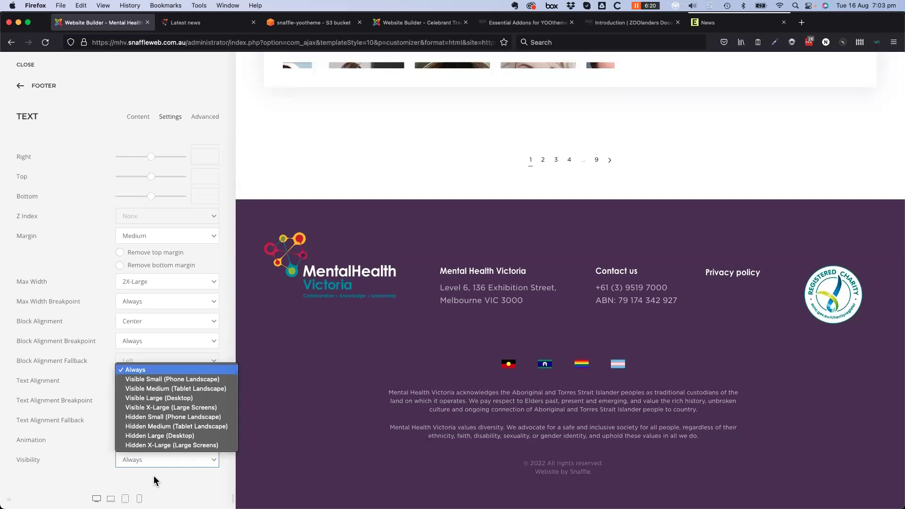
pyautogui.click(168, 387)
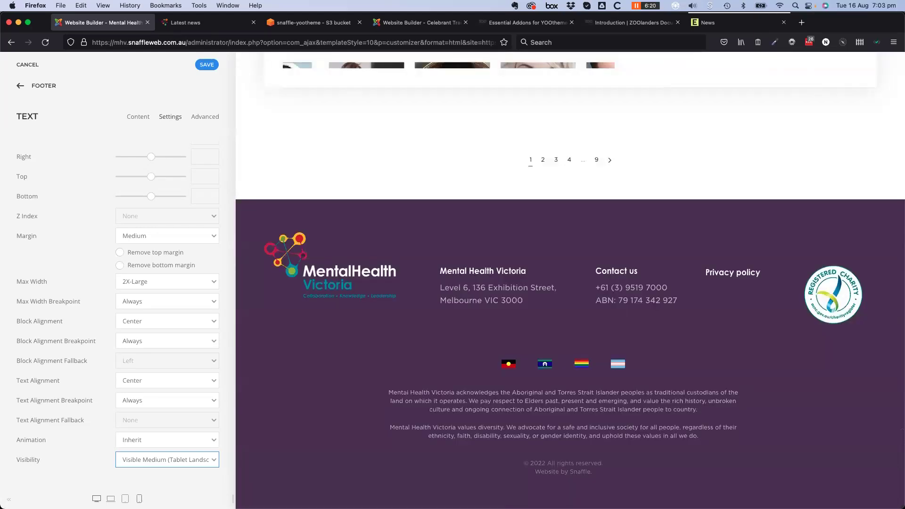
# Preview the page at phone width and check how the footer appears.
pyautogui.click(139, 499)
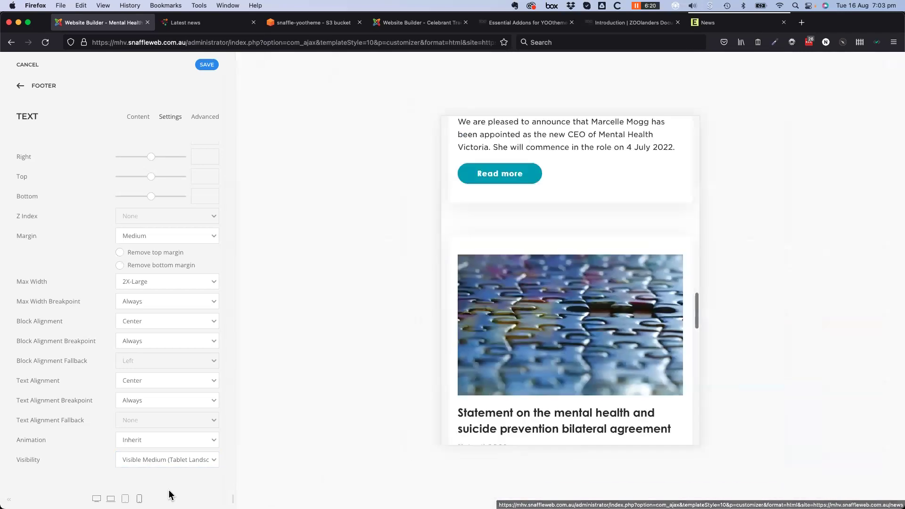
pyautogui.scroll(-10, 578, 333)
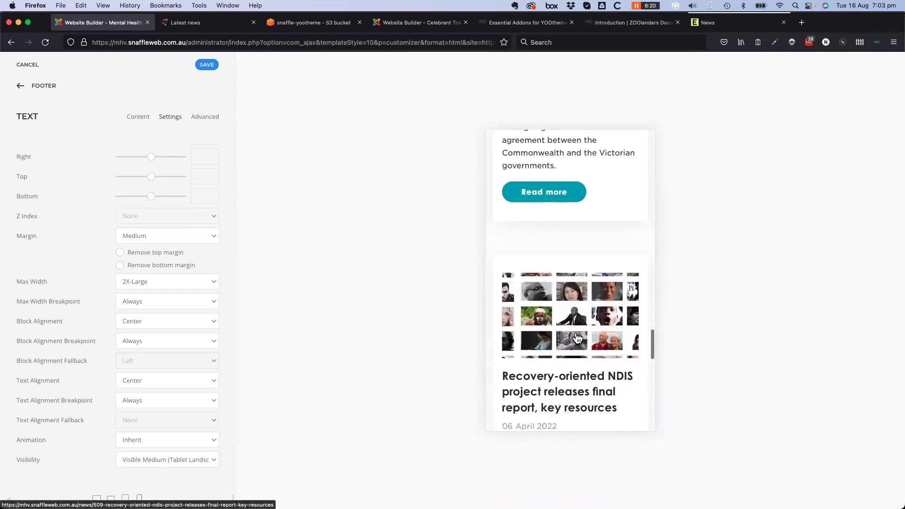
pyautogui.scroll(-10, 575, 338)
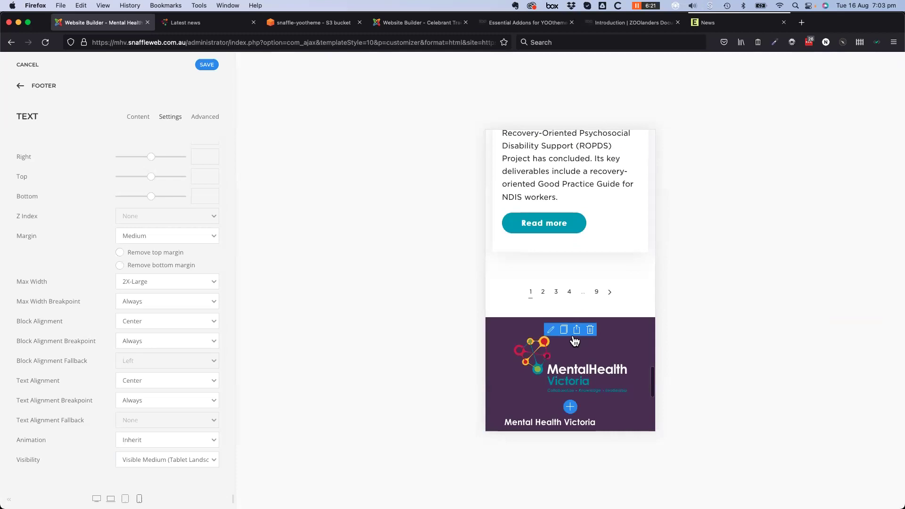
pyautogui.scroll(-5, 572, 335)
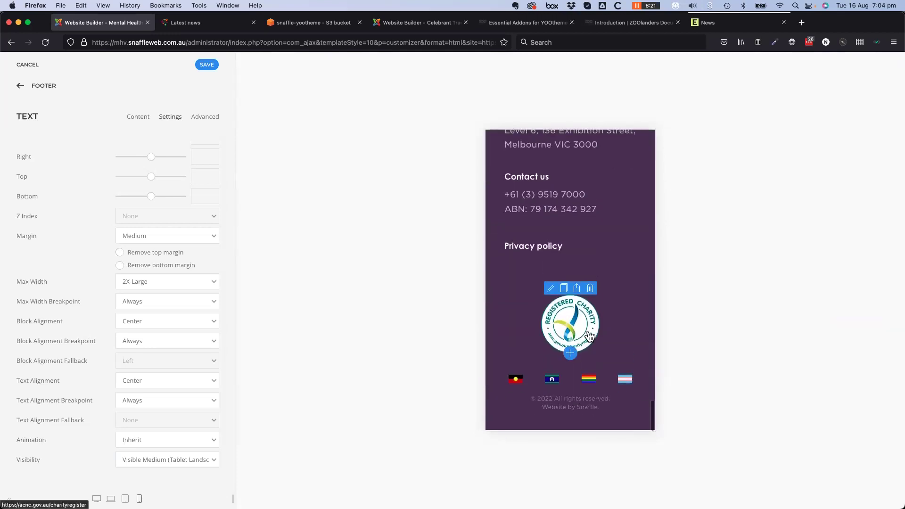
pyautogui.scroll(3, 589, 334)
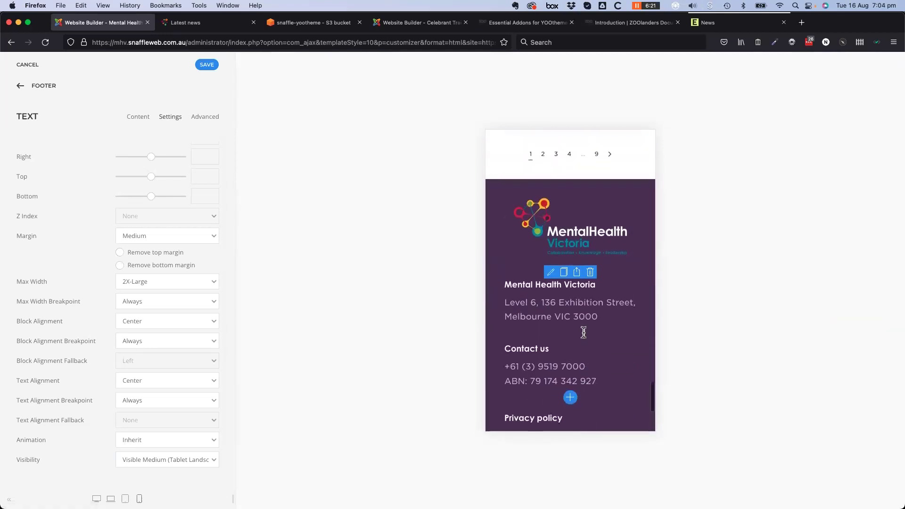
pyautogui.scroll(-3, 584, 331)
pyautogui.scroll(-2, 581, 332)
pyautogui.click(570, 352)
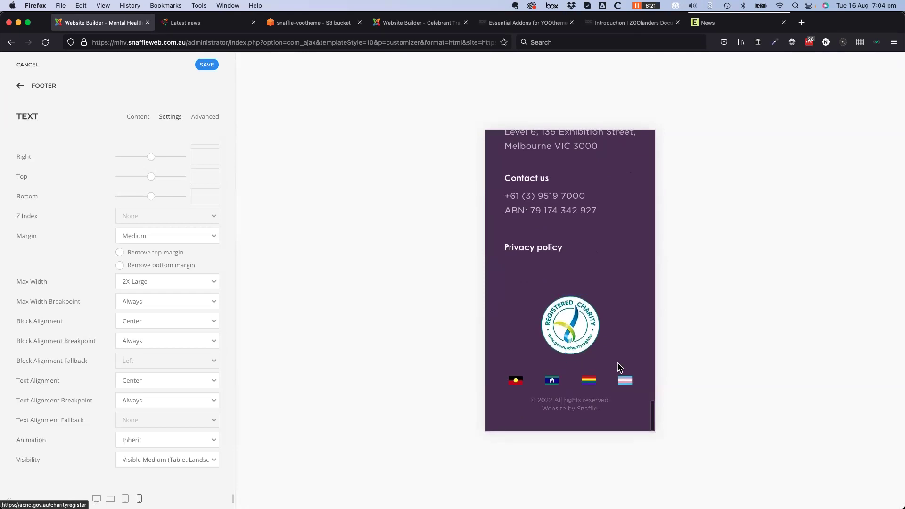
pyautogui.scroll(4, 573, 330)
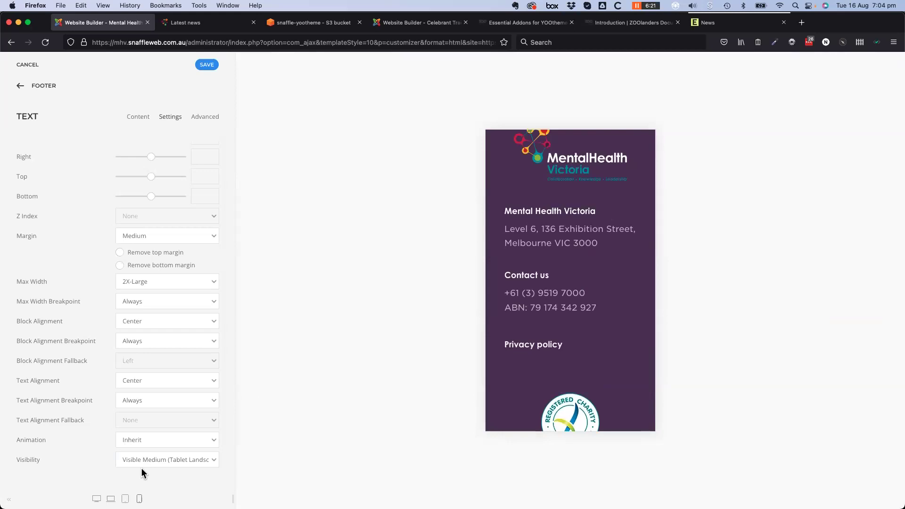
pyautogui.scroll(-4, 541, 368)
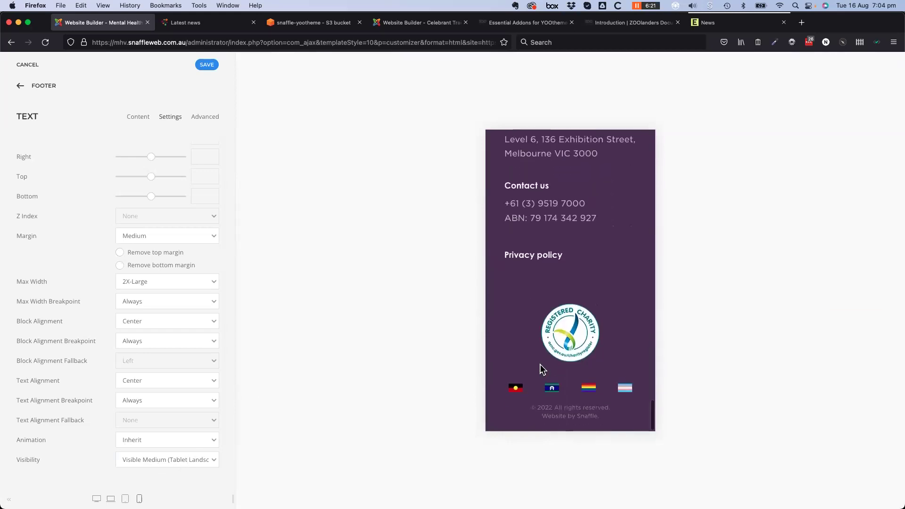
# Reset the text's Visibility to Always and return to the Footer builder.
pyautogui.click(182, 462)
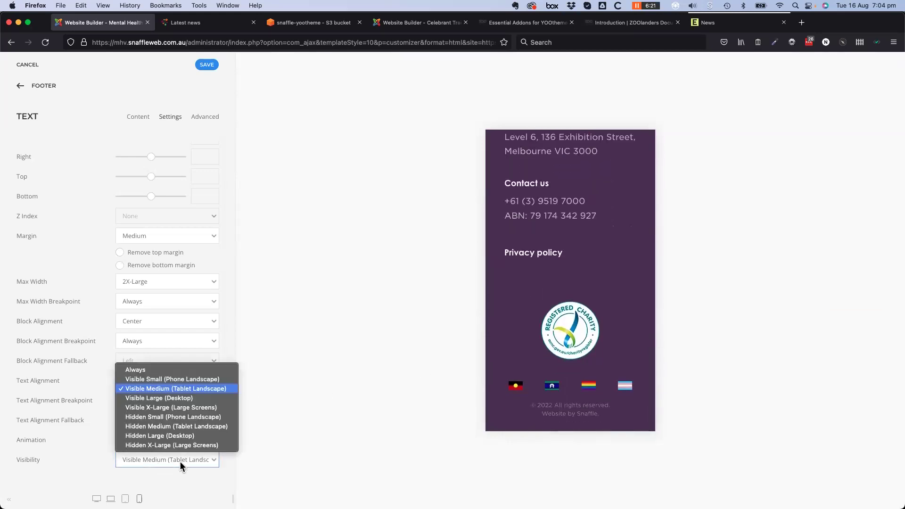
pyautogui.click(157, 371)
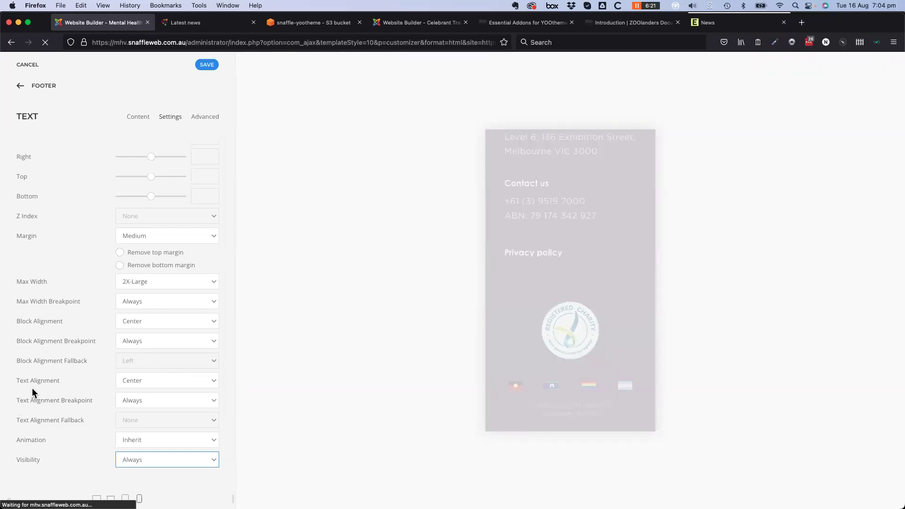
pyautogui.click(21, 88)
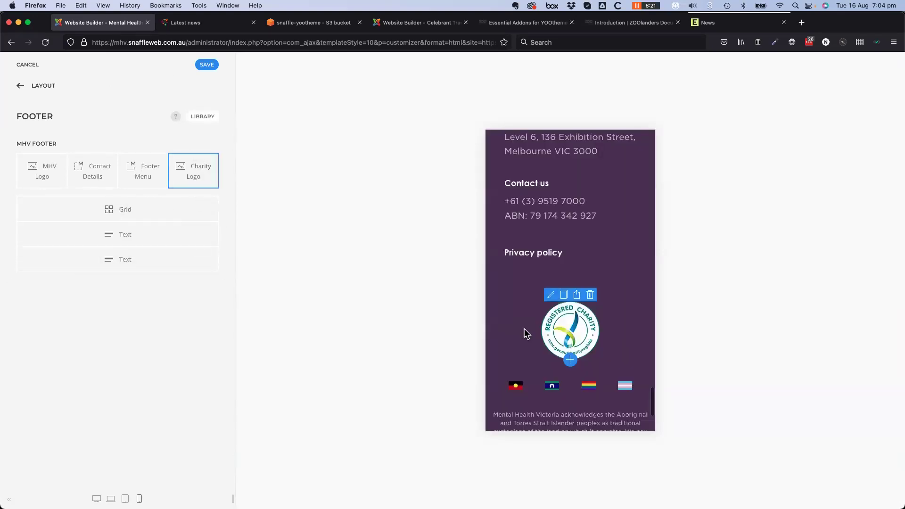
pyautogui.scroll(3, 524, 328)
pyautogui.scroll(2, 528, 321)
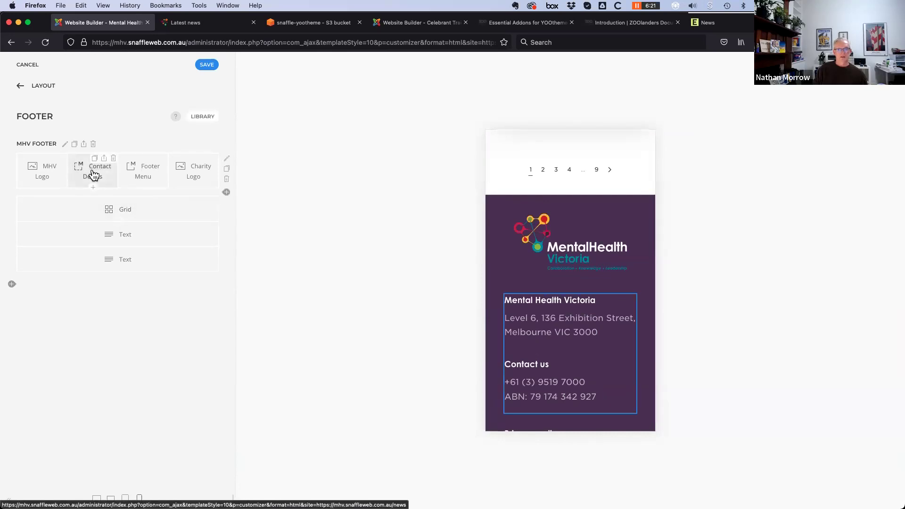
# Open the Contact Details module position's Settings and scroll to its alignment options.
pyautogui.click(92, 174)
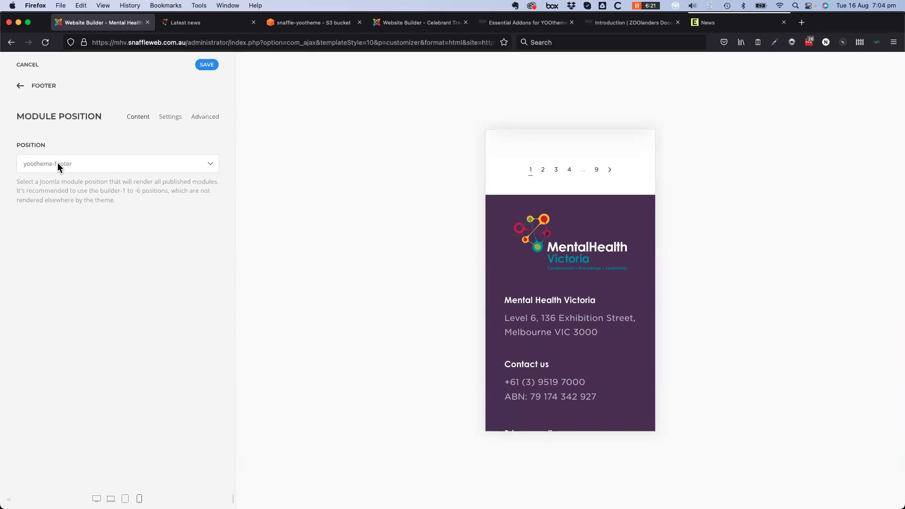
pyautogui.click(170, 116)
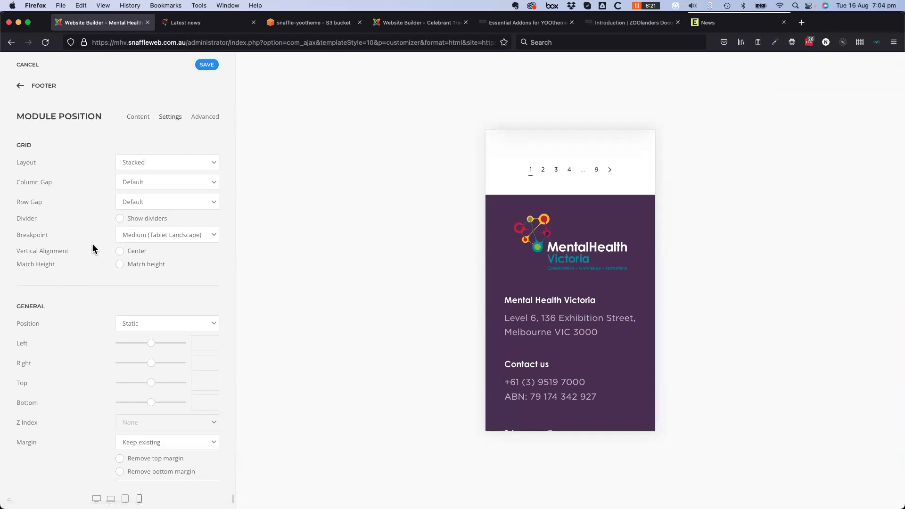
pyautogui.scroll(-6, 80, 296)
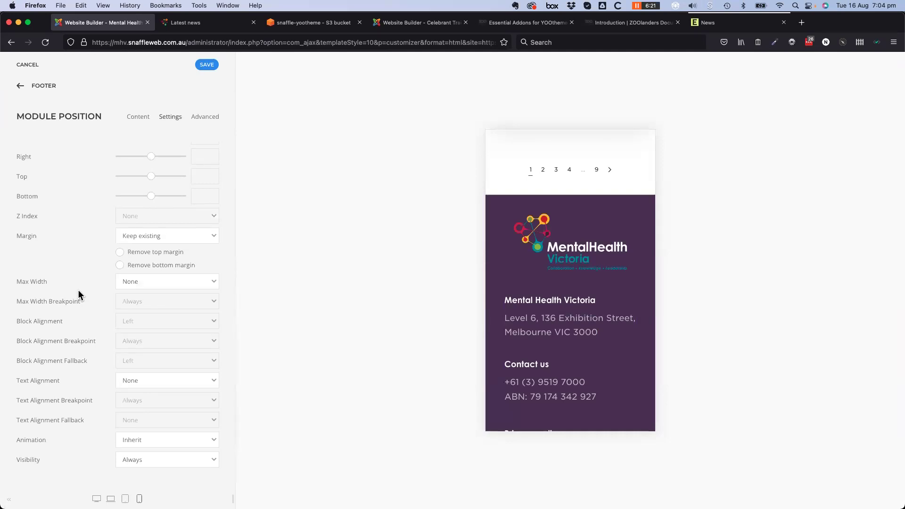
pyautogui.moveTo(49, 321)
# Set Contact Details text alignment to Left from Medium (Tablet Landscape), with Center fallback.
pyautogui.click(184, 383)
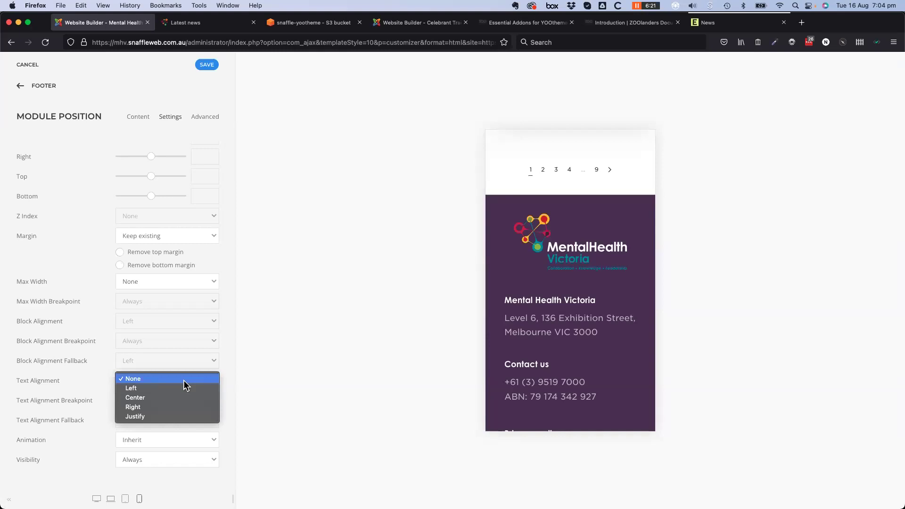
pyautogui.click(314, 400)
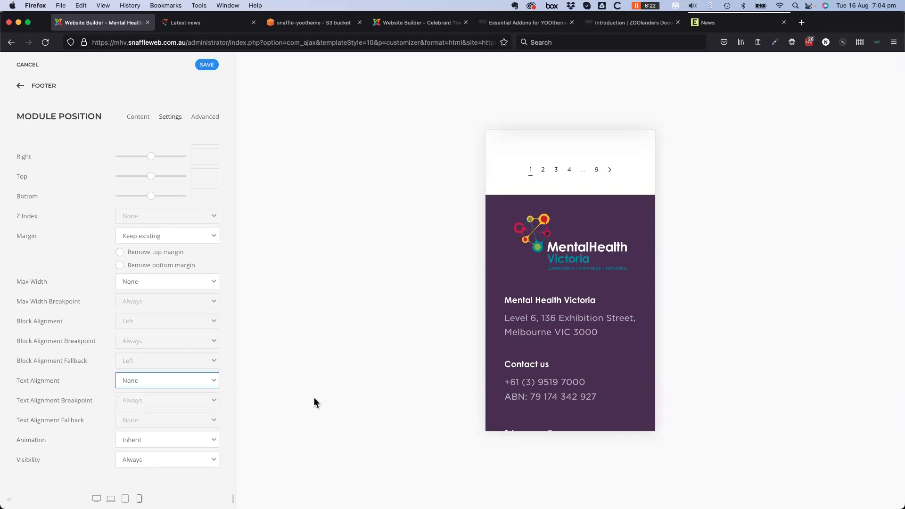
pyautogui.click(132, 385)
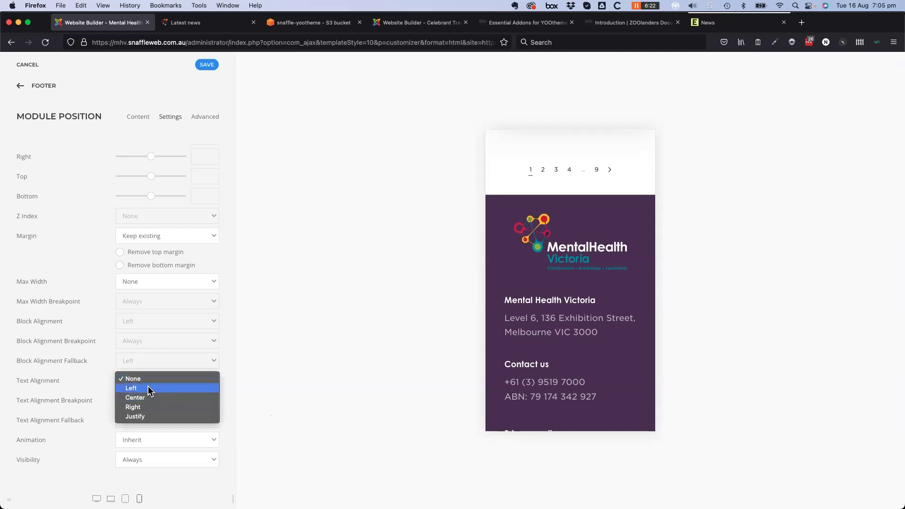
pyautogui.click(148, 388)
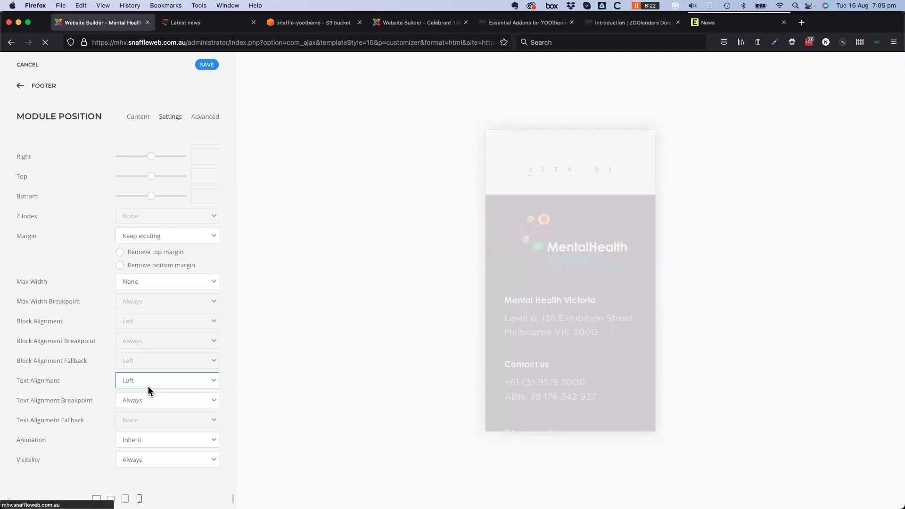
pyautogui.click(182, 403)
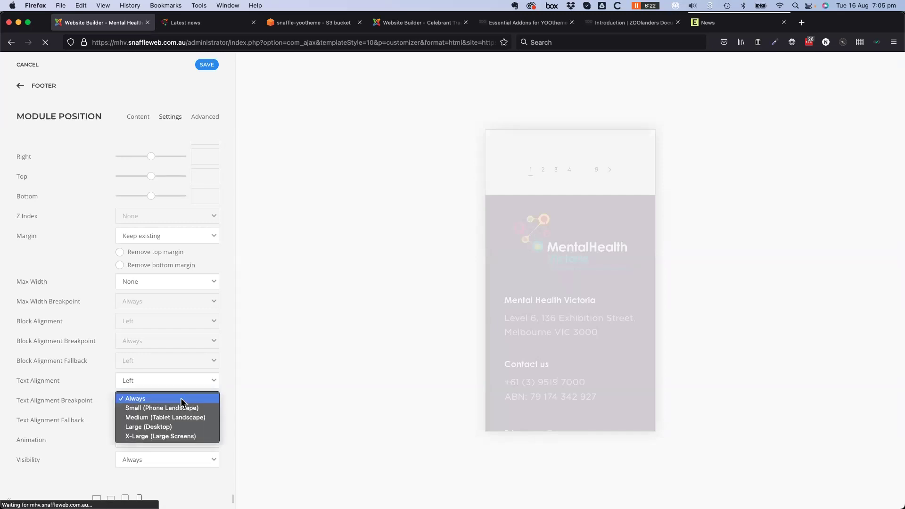
pyautogui.click(181, 418)
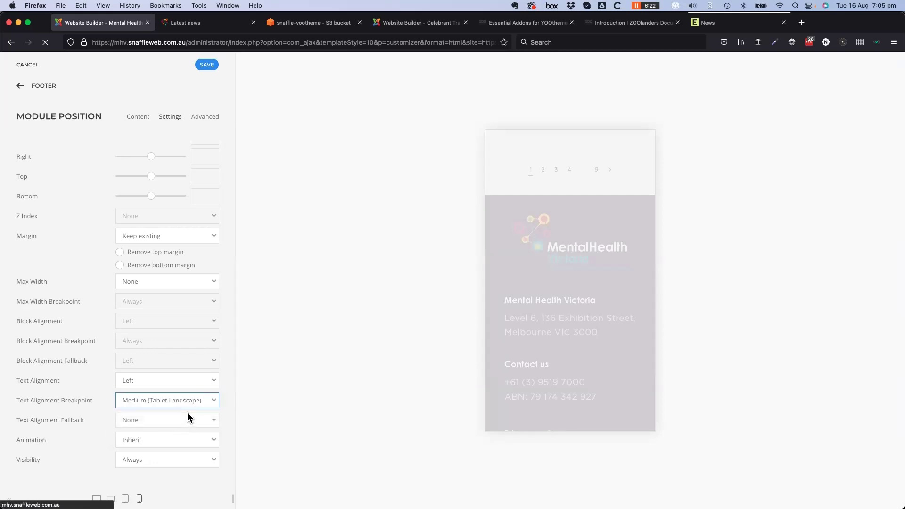
pyautogui.click(211, 421)
pyautogui.click(207, 437)
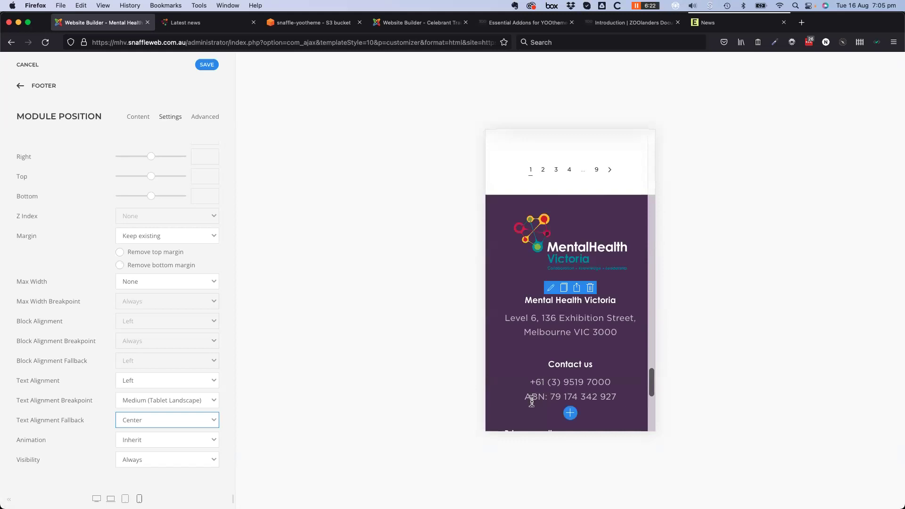
pyautogui.scroll(-5, 533, 400)
pyautogui.scroll(-2, 528, 405)
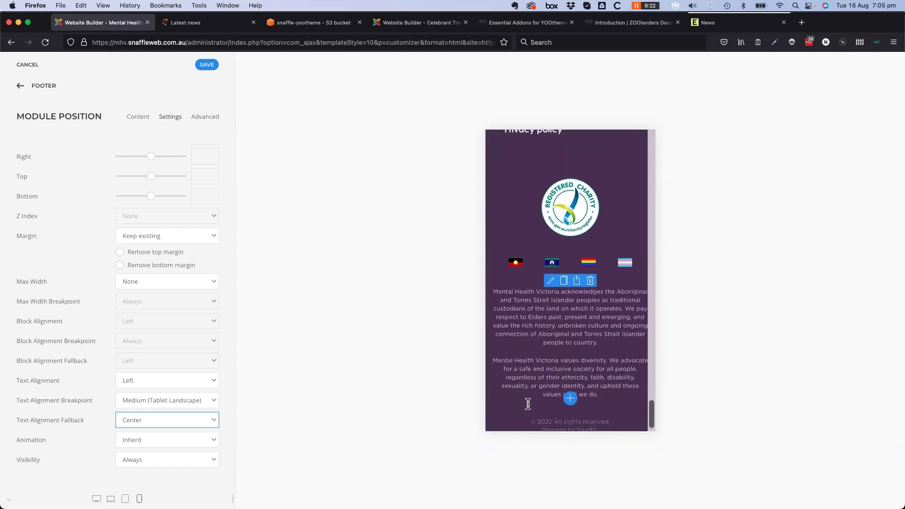
pyautogui.scroll(5, 528, 404)
pyautogui.scroll(2, 528, 404)
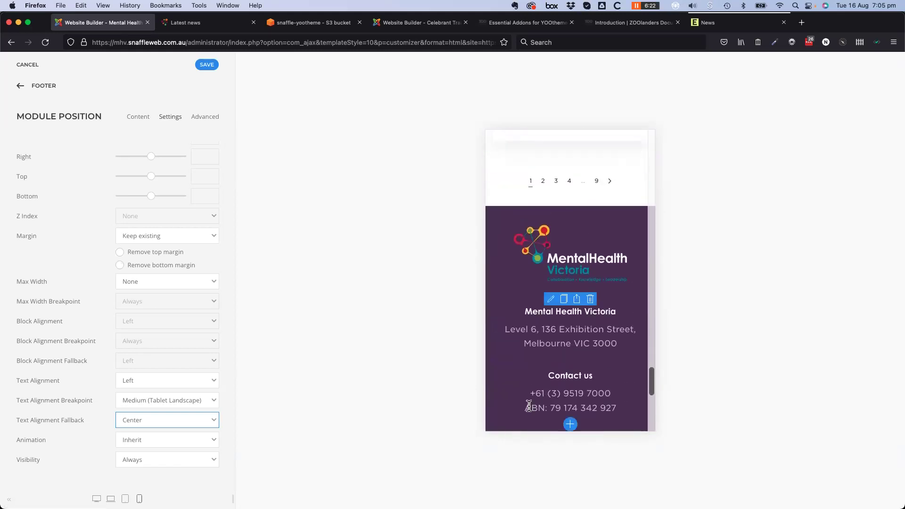
pyautogui.moveTo(571, 233)
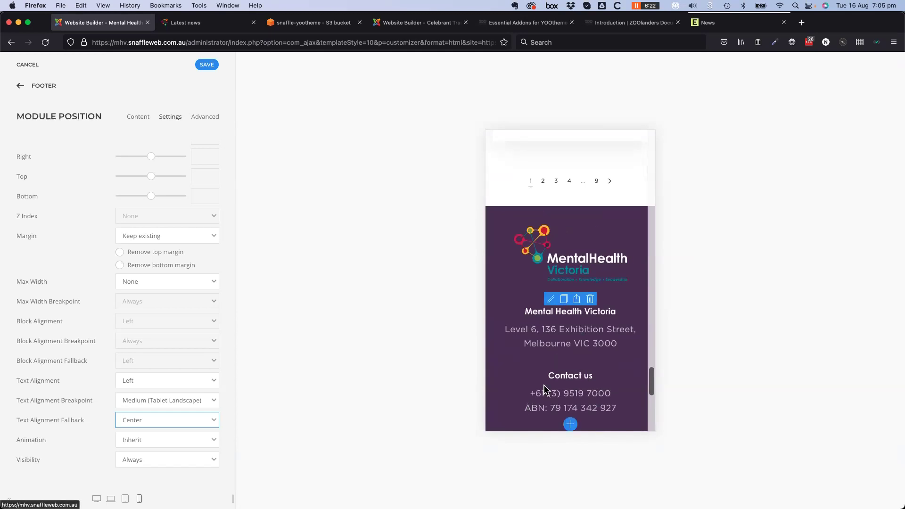
pyautogui.scroll(-5, 534, 406)
pyautogui.scroll(-5, 533, 405)
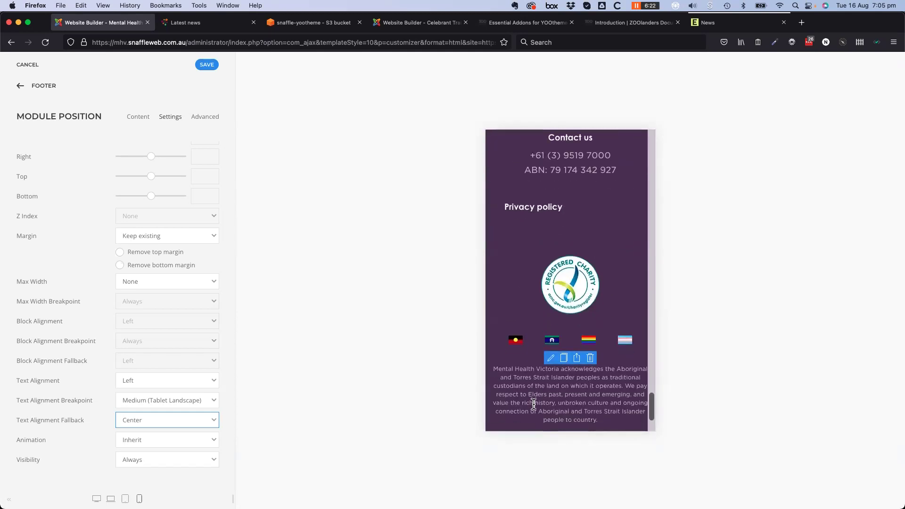
pyautogui.scroll(-3, 534, 395)
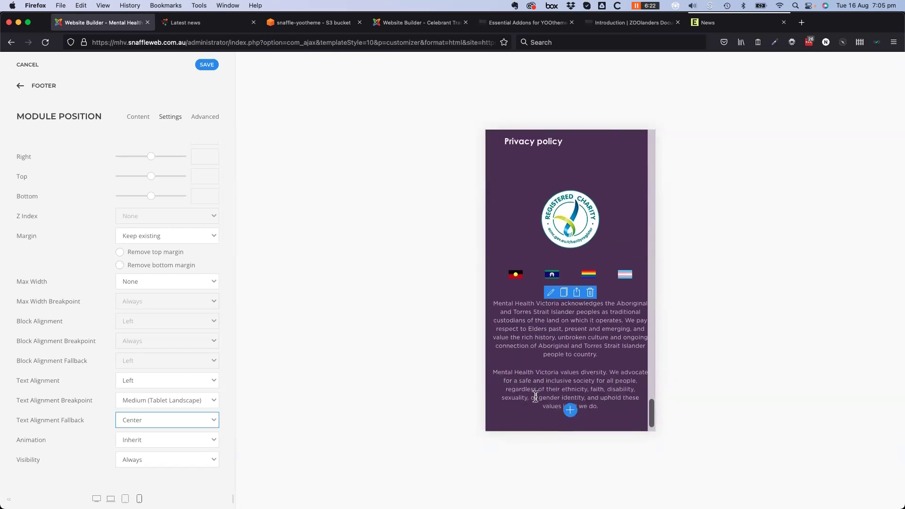
pyautogui.scroll(2, 535, 398)
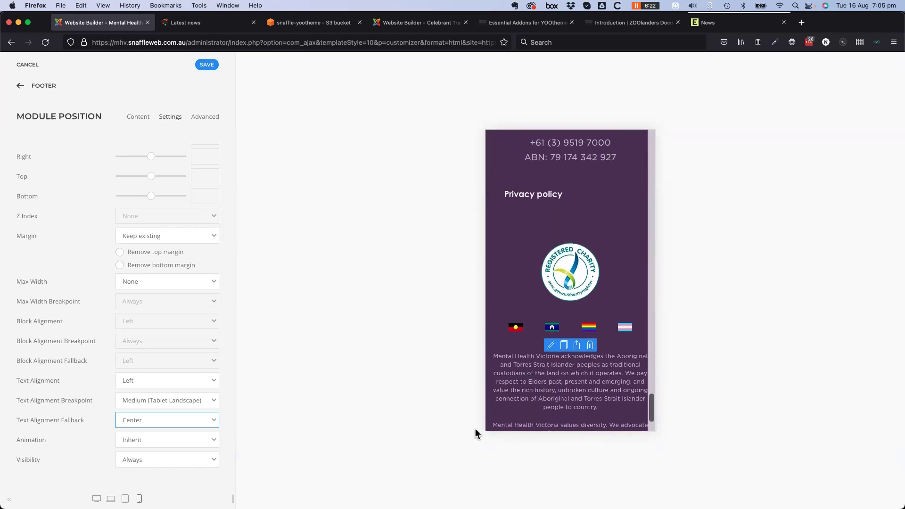
pyautogui.click(125, 498)
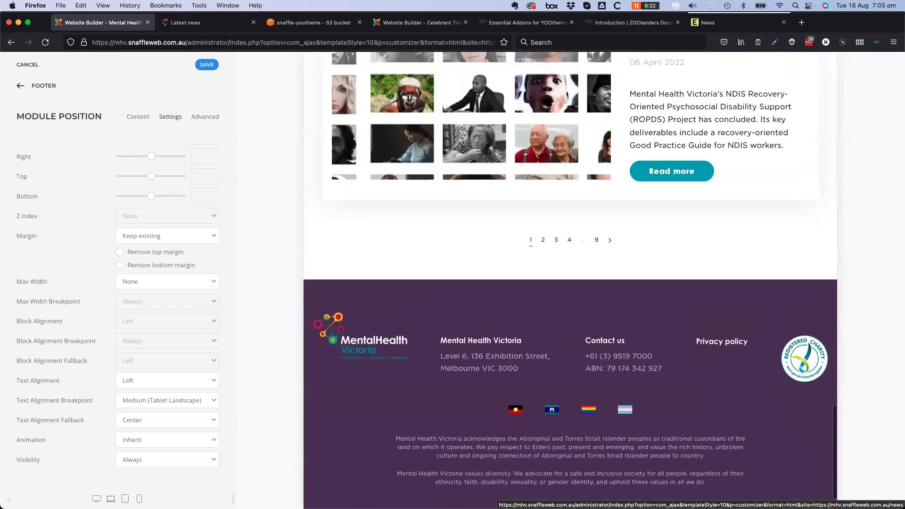
pyautogui.scroll(-5, 349, 407)
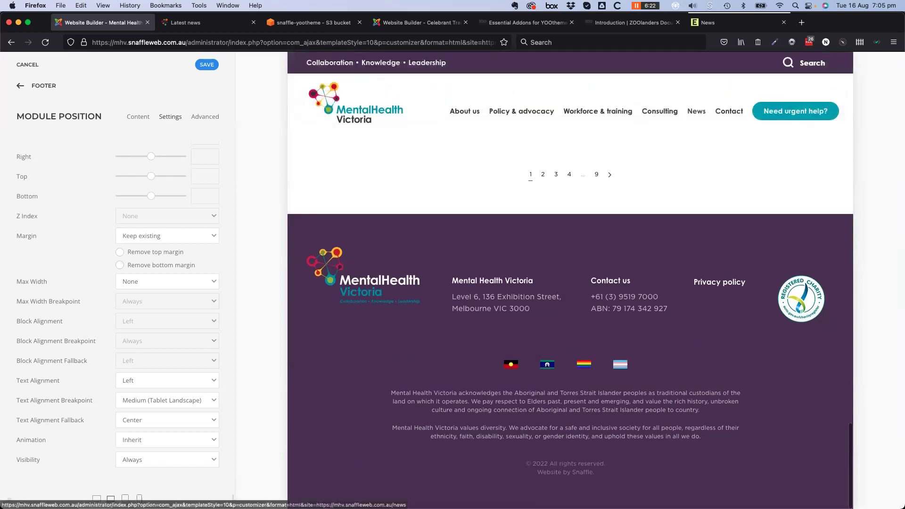
pyautogui.scroll(-10, 545, 344)
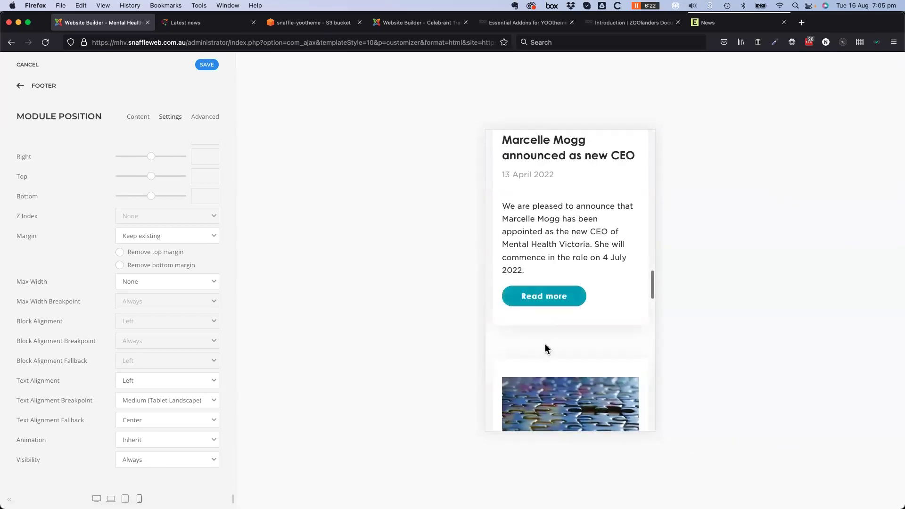
pyautogui.scroll(-5, 515, 382)
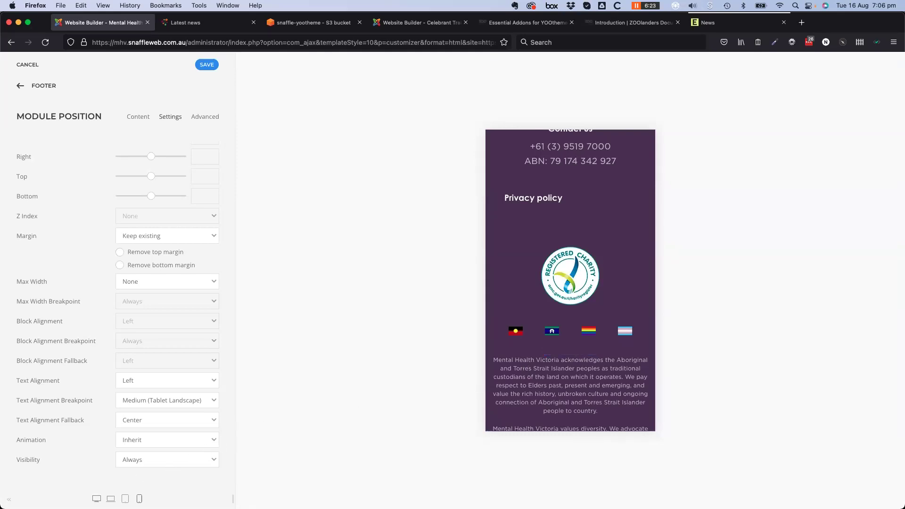
pyautogui.scroll(-3, 539, 375)
pyautogui.scroll(4, 539, 380)
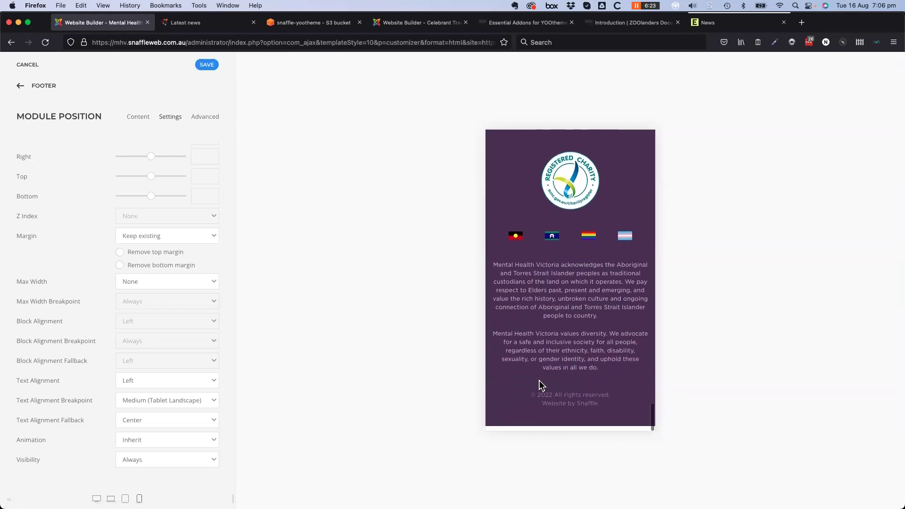
pyautogui.scroll(5, 537, 382)
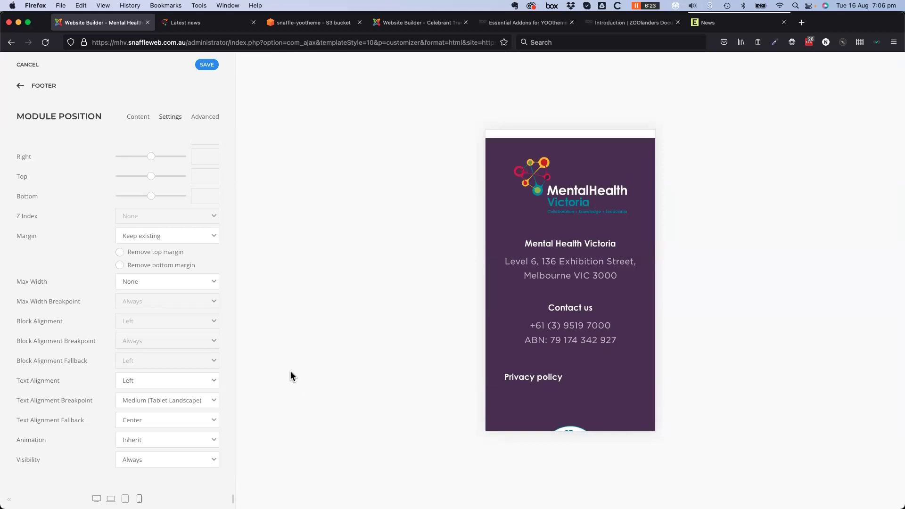
pyautogui.scroll(1, 86, 380)
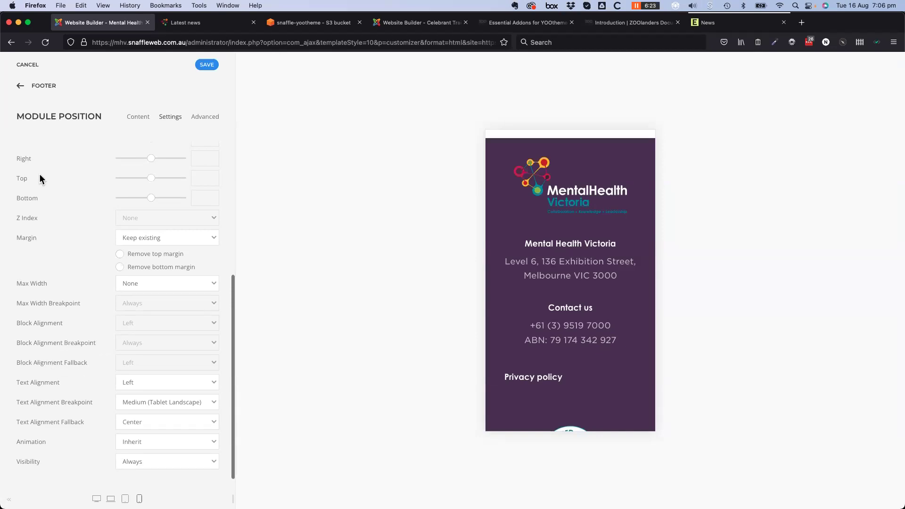
# Return to the footer builder, scroll the phone preview and select part of the acknowledgement text.
pyautogui.click(20, 88)
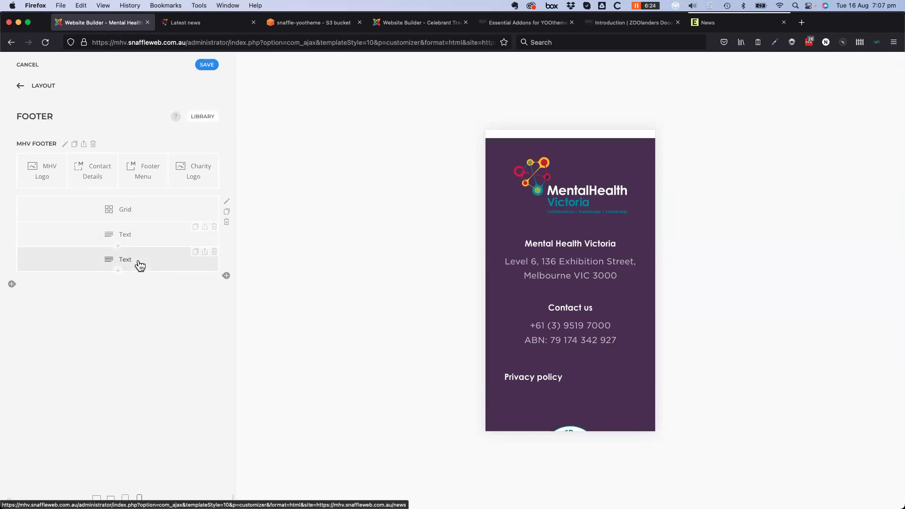
pyautogui.scroll(-4, 497, 314)
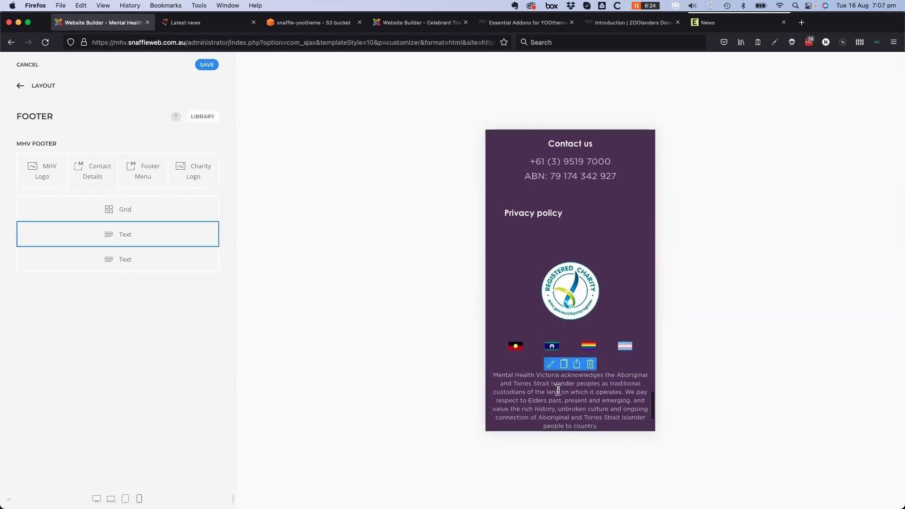
pyautogui.scroll(-3, 538, 377)
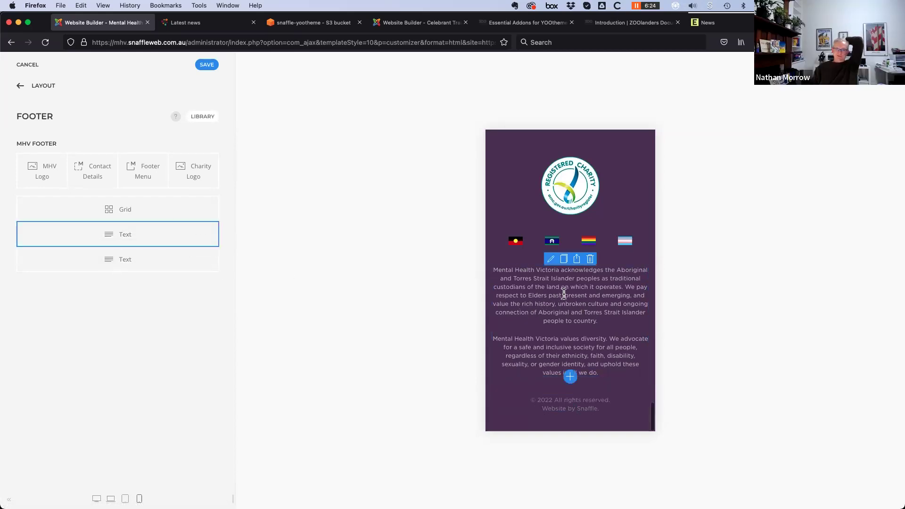
pyautogui.moveTo(497, 270); pyautogui.dragTo(629, 364)
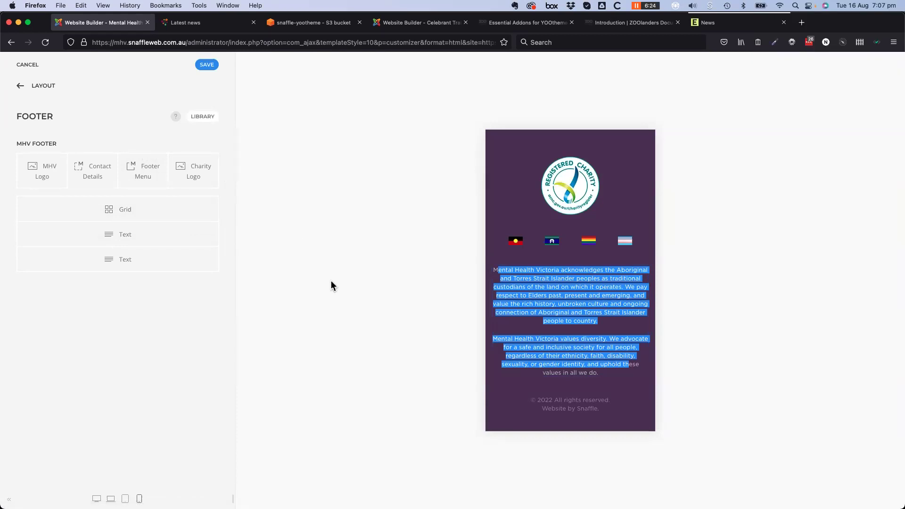
# Switch the Latest news preview to desktop width and go back to the customizer main menu.
pyautogui.click(21, 87)
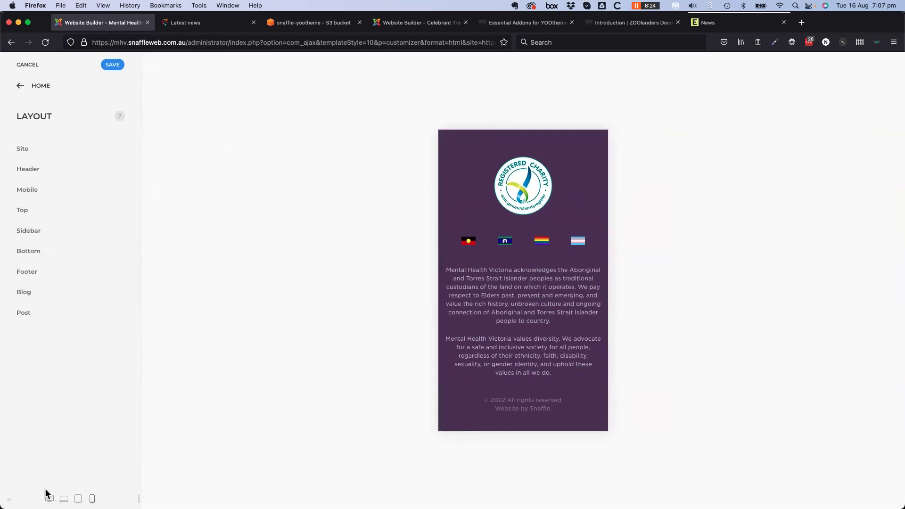
pyautogui.click(49, 499)
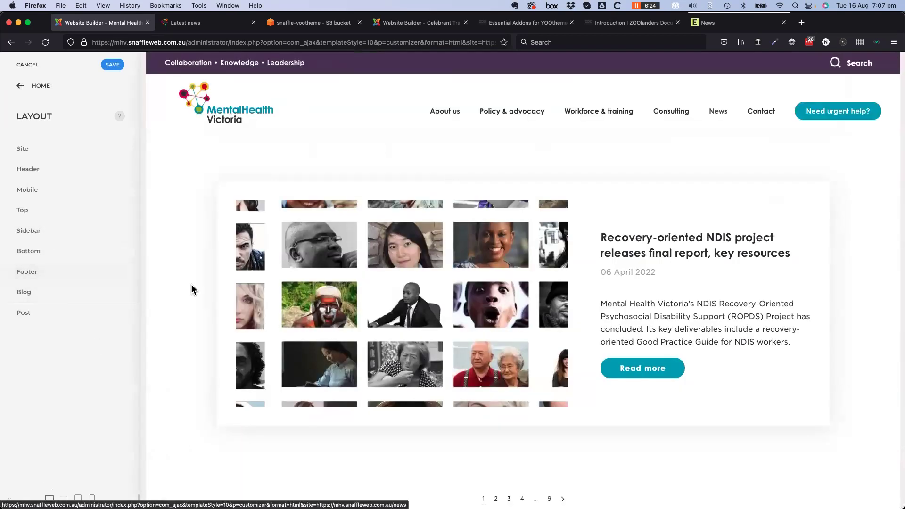
pyautogui.scroll(-5, 253, 377)
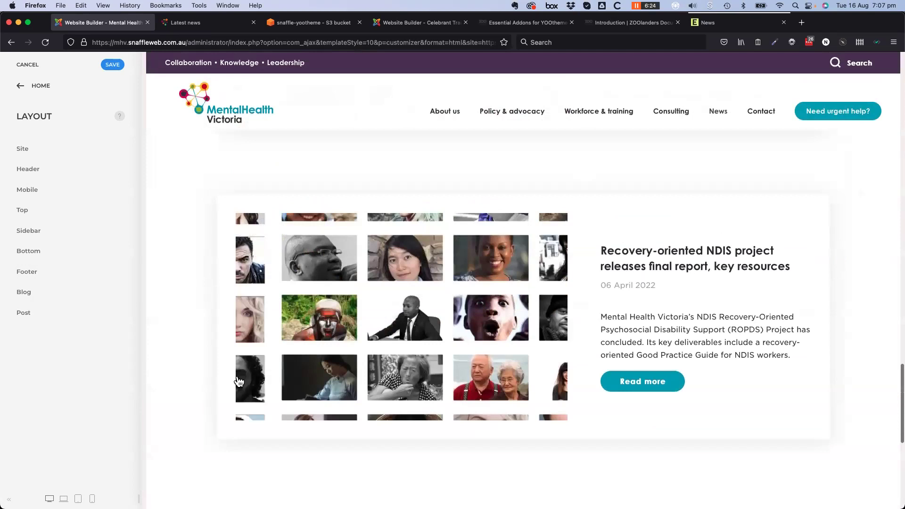
pyautogui.scroll(15, 230, 383)
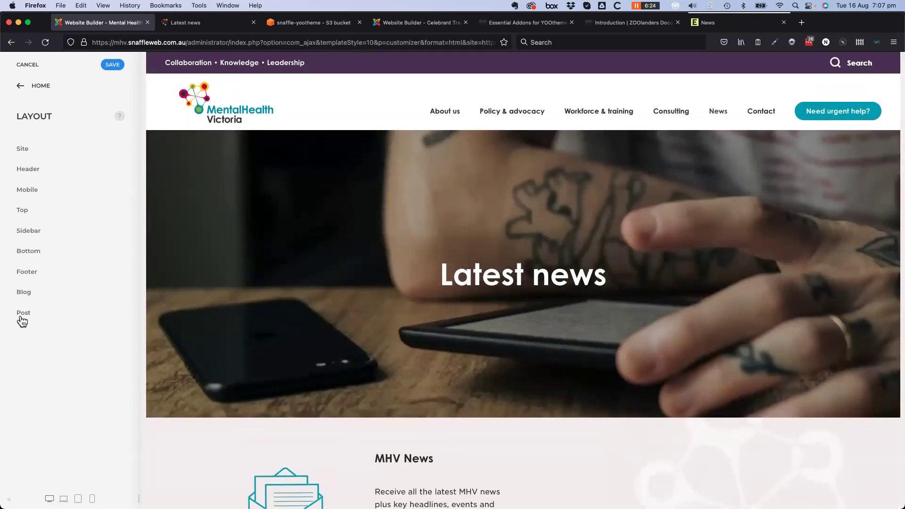
pyautogui.click(19, 90)
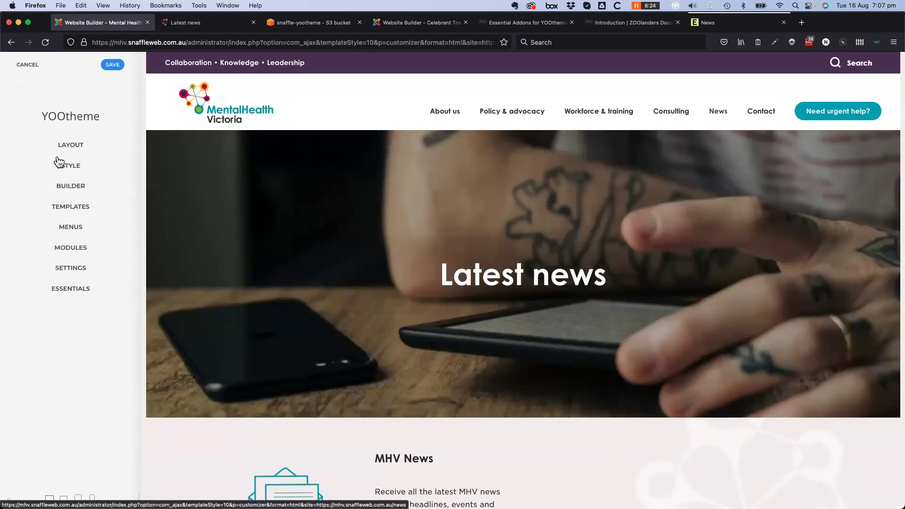
# Browse the Global style settings of the Style panel, then return to the Style overview.
pyautogui.click(74, 167)
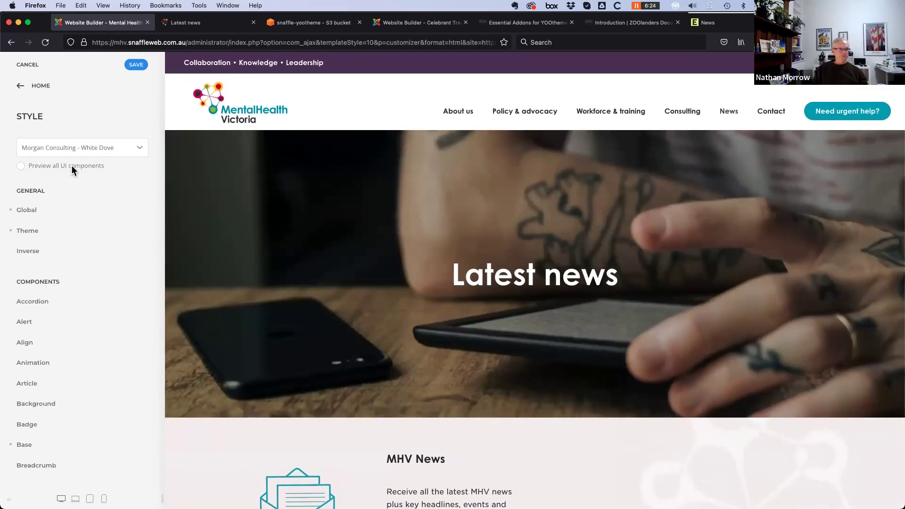
pyautogui.click(29, 212)
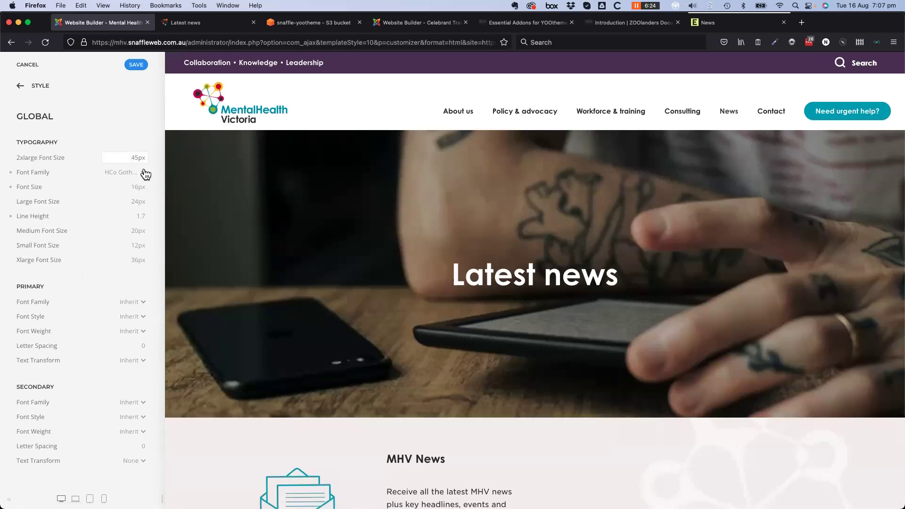
pyautogui.scroll(-5, 115, 282)
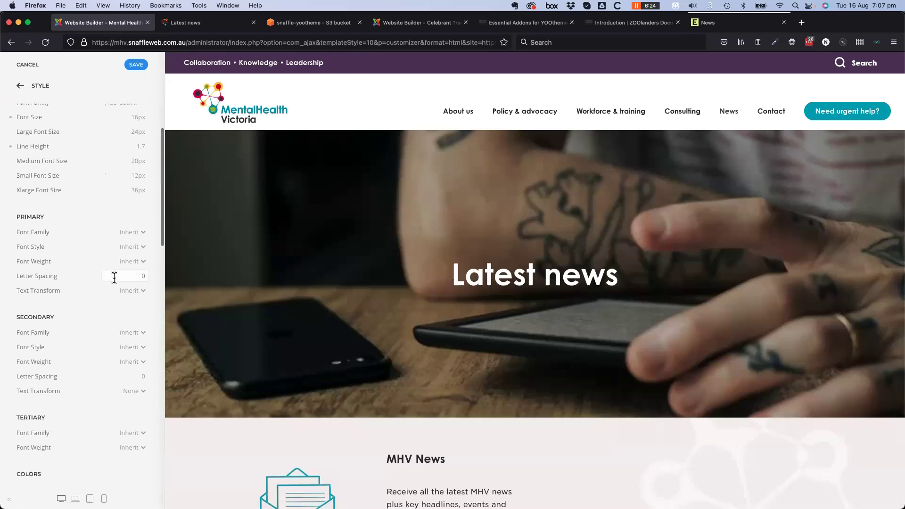
pyautogui.scroll(-7, 115, 282)
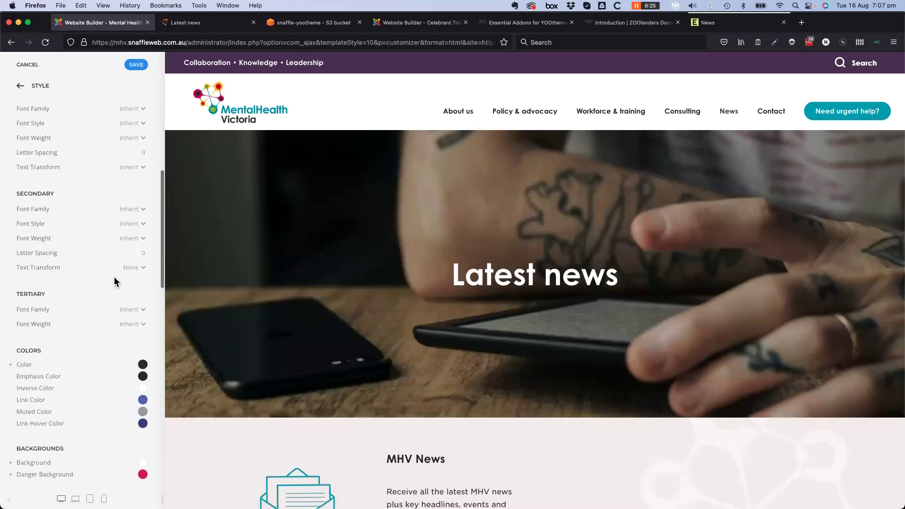
pyautogui.scroll(-6, 113, 282)
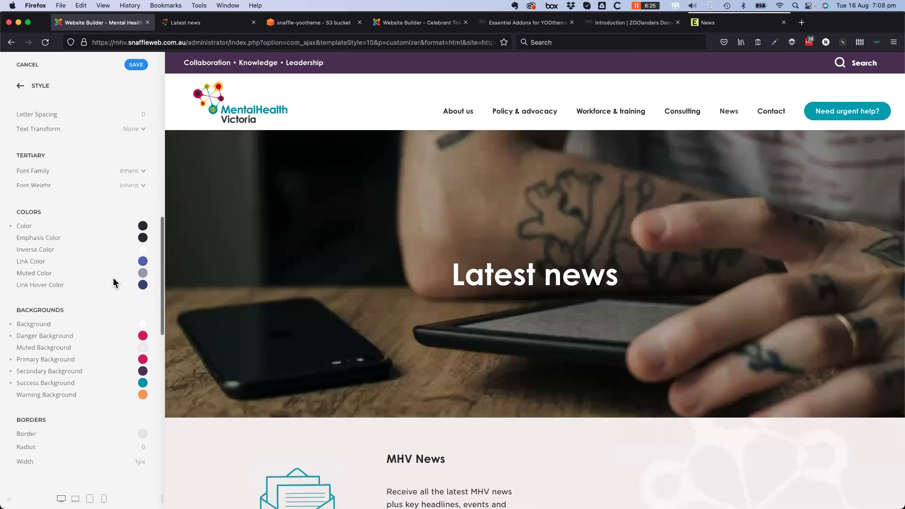
pyautogui.scroll(-12, 113, 278)
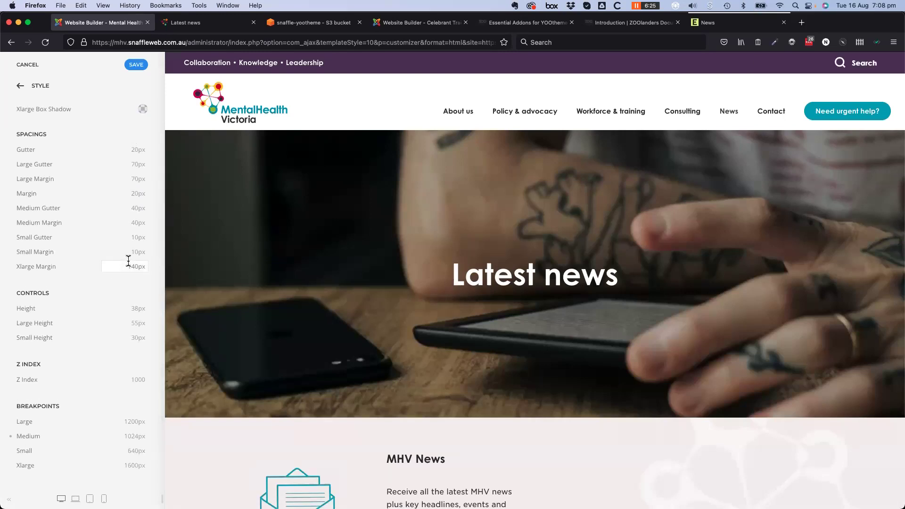
pyautogui.scroll(12, 109, 269)
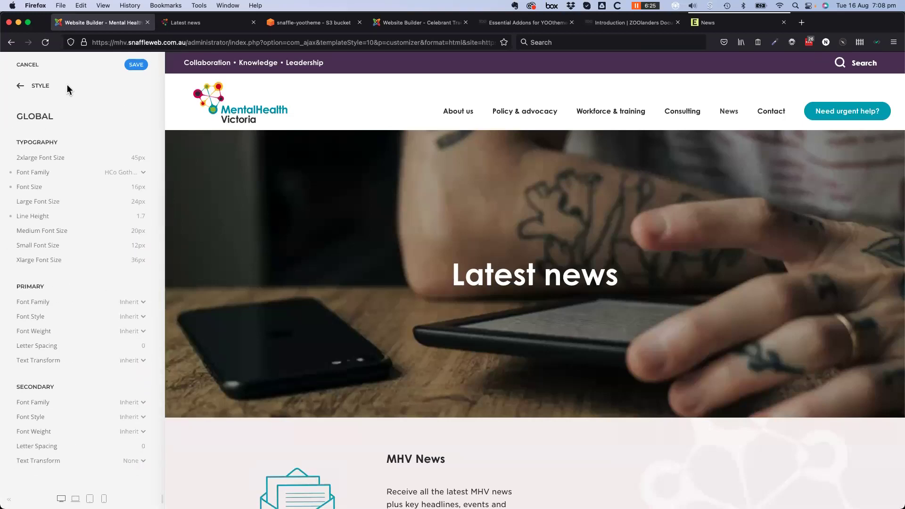
pyautogui.scroll(-3, 86, 262)
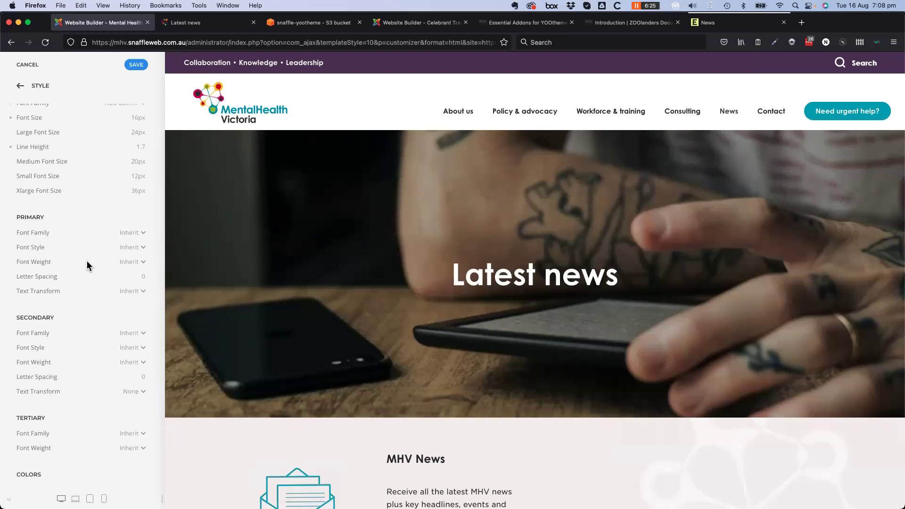
pyautogui.scroll(3, 85, 259)
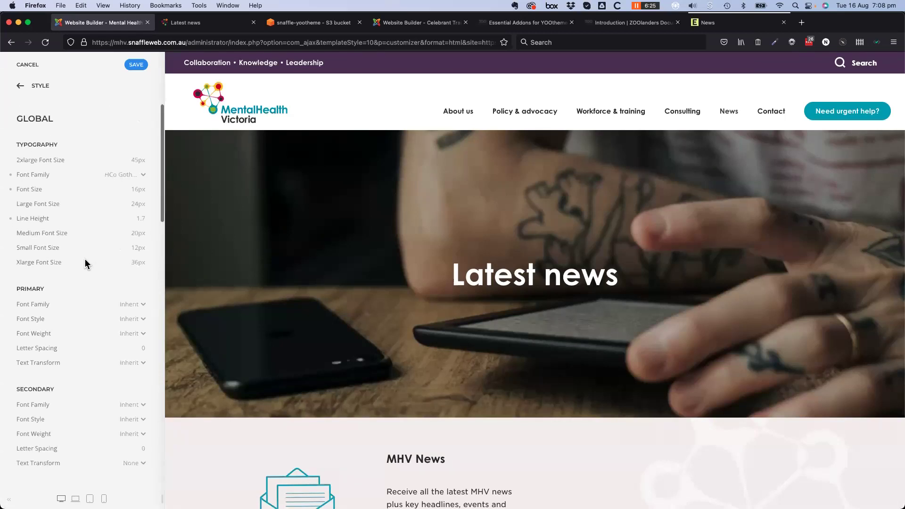
pyautogui.click(20, 87)
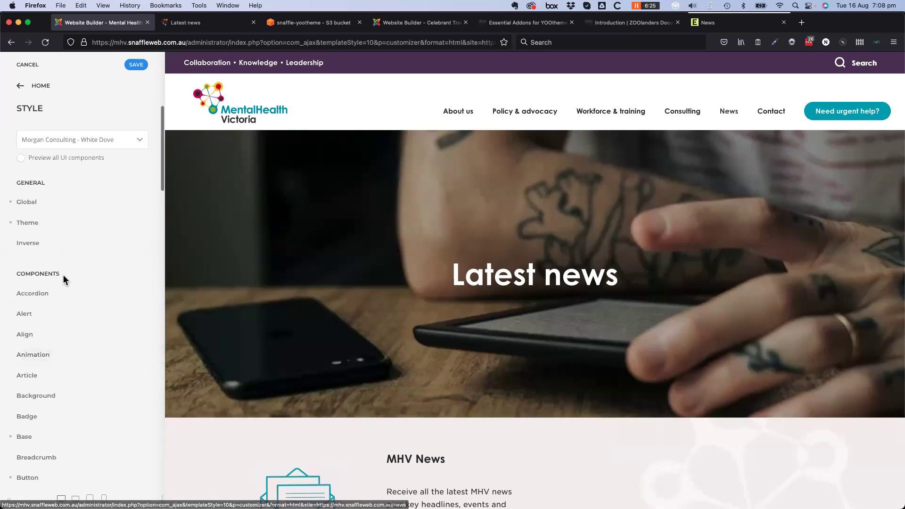
# Enable 'Preview all UI components' and scroll through the tables, alerts, countdown and headings.
pyautogui.click(20, 166)
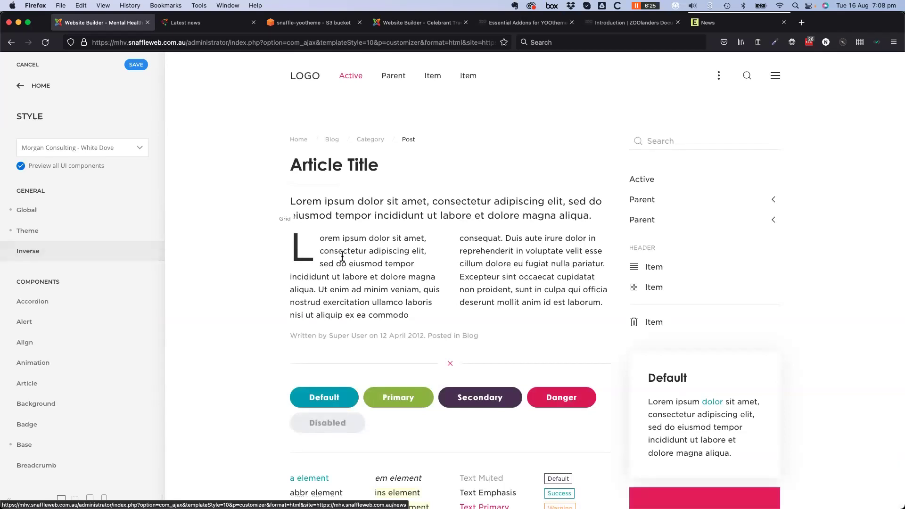
pyautogui.scroll(-5, 349, 394)
pyautogui.scroll(-7, 349, 394)
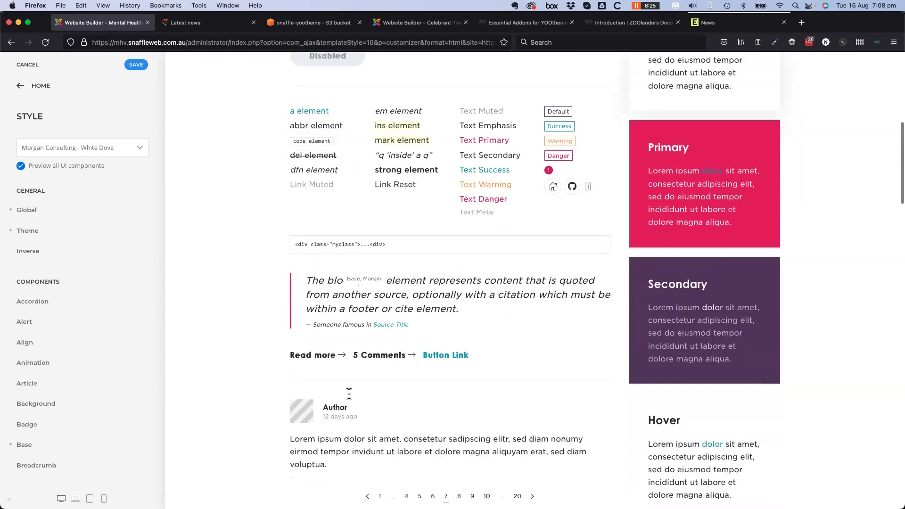
pyautogui.scroll(-6, 349, 395)
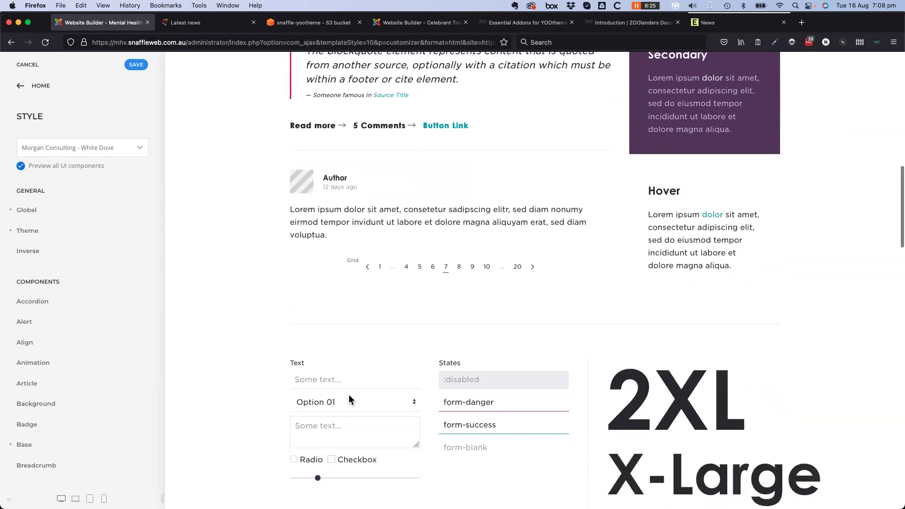
pyautogui.scroll(-5, 349, 398)
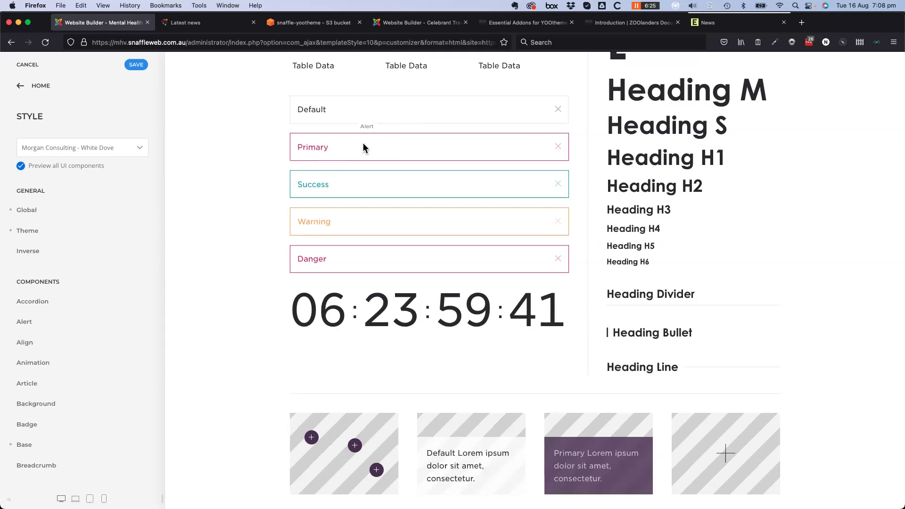
# Set the Alert component's Primary border to #1C45D9 and Primary colour to #2DD91C.
pyautogui.click(24, 323)
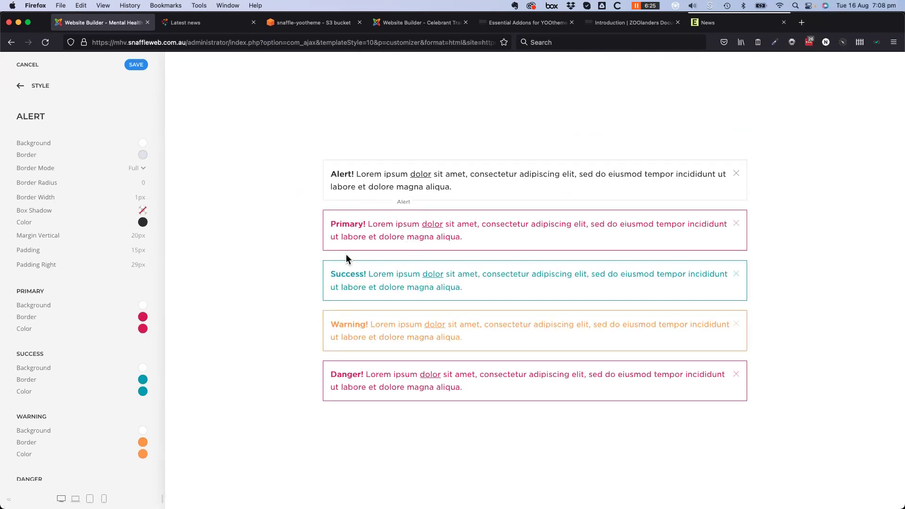
pyautogui.click(143, 317)
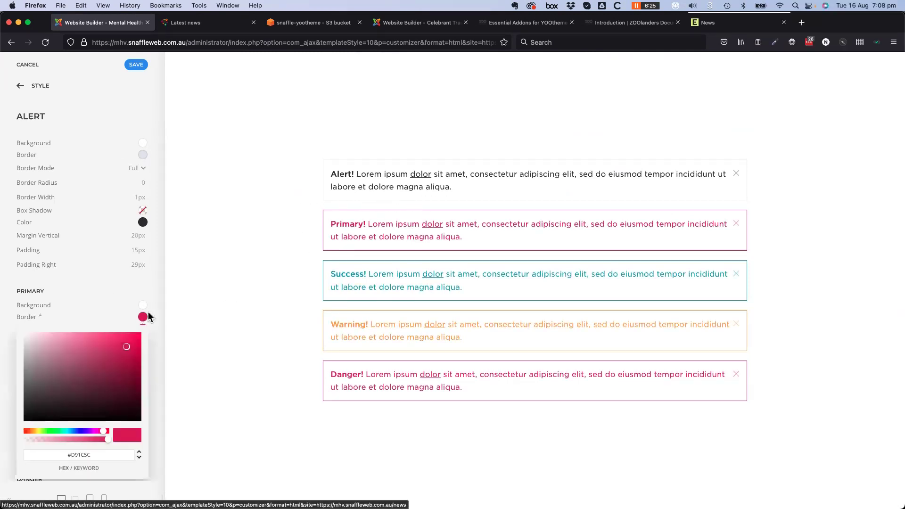
pyautogui.click(78, 433)
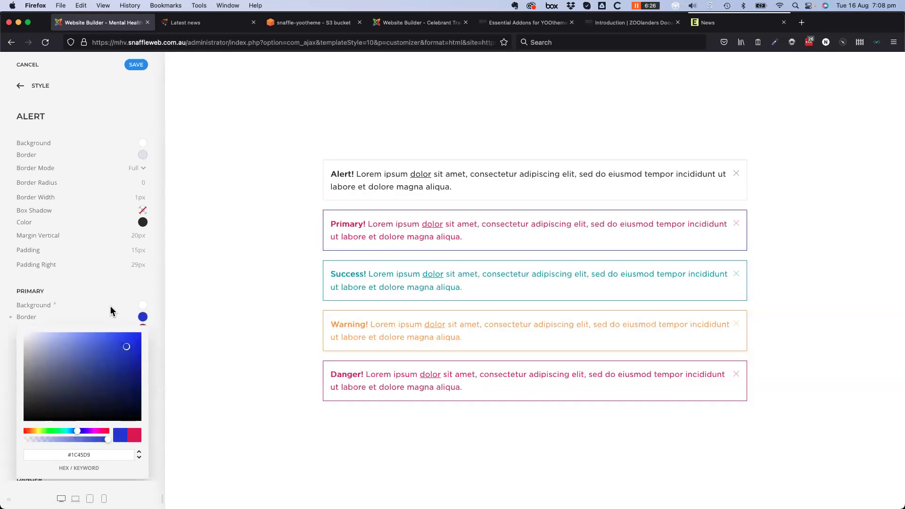
pyautogui.click(123, 321)
pyautogui.click(143, 329)
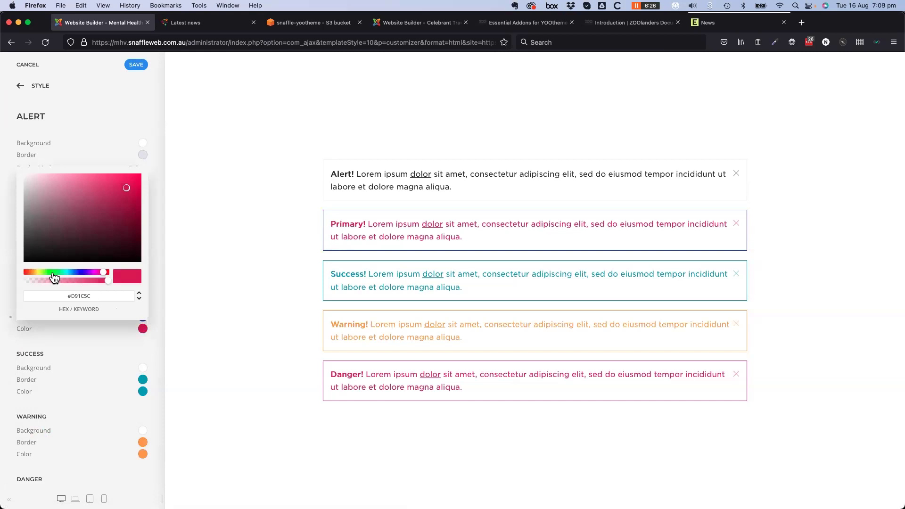
pyautogui.click(52, 272)
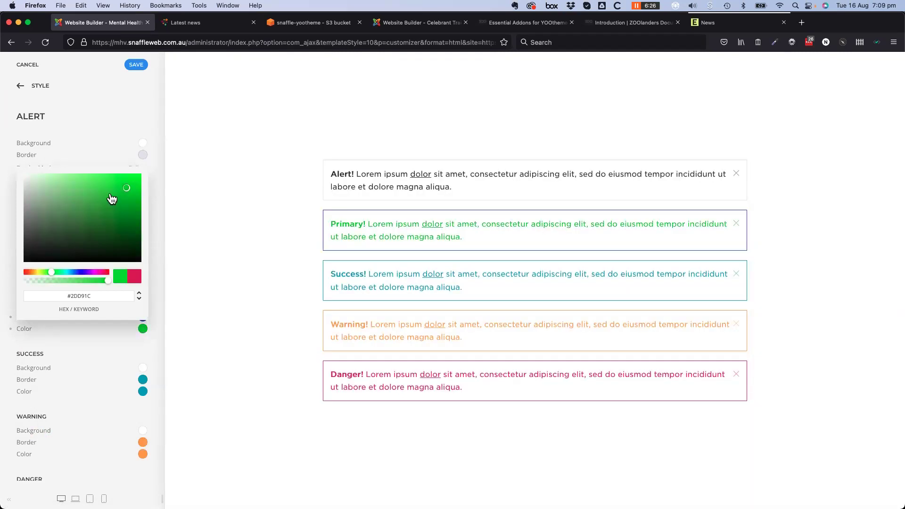
pyautogui.click(103, 352)
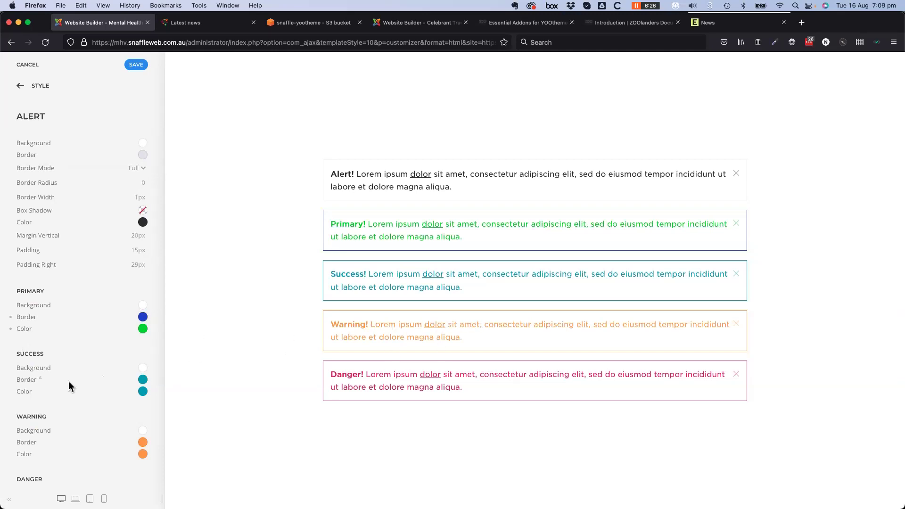
pyautogui.scroll(-5, 69, 386)
pyautogui.scroll(5, 59, 381)
pyautogui.click(20, 88)
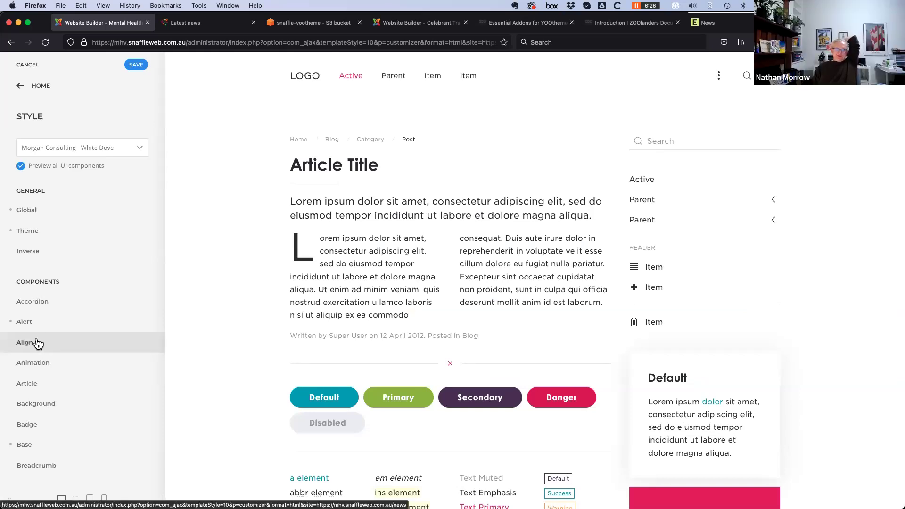
# View the Settings > Custom Code panel, then go to the Builder section.
pyautogui.click(20, 88)
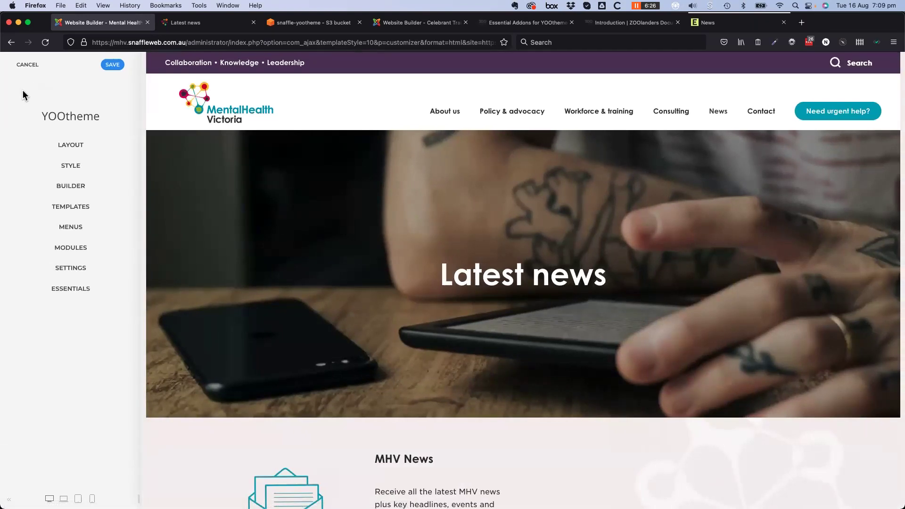
pyautogui.click(72, 269)
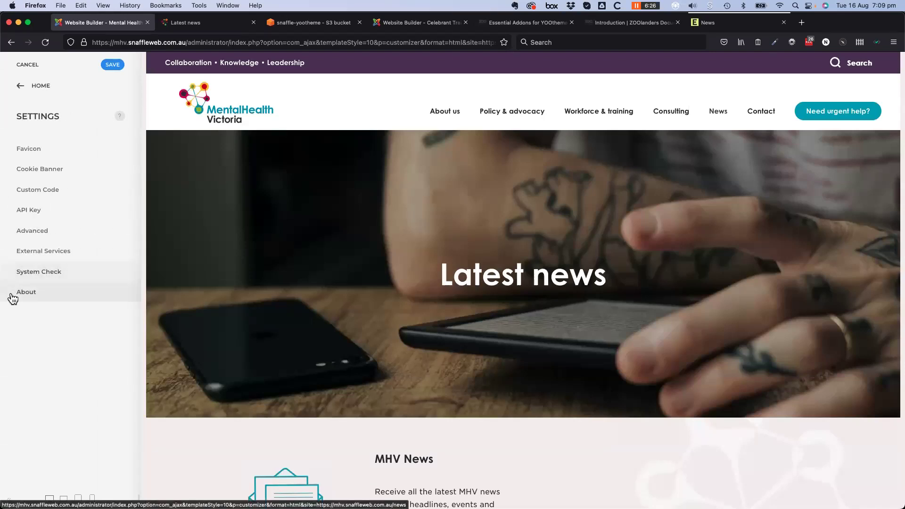
pyautogui.click(37, 190)
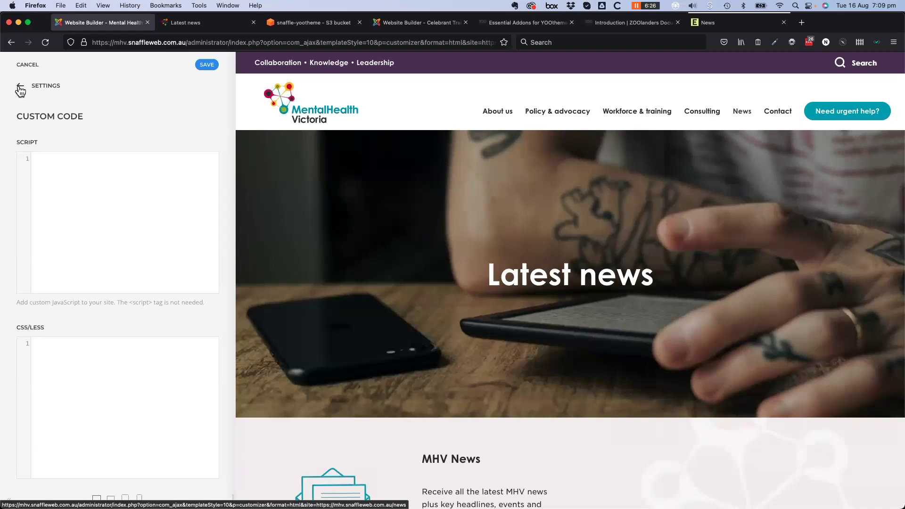
pyautogui.click(20, 86)
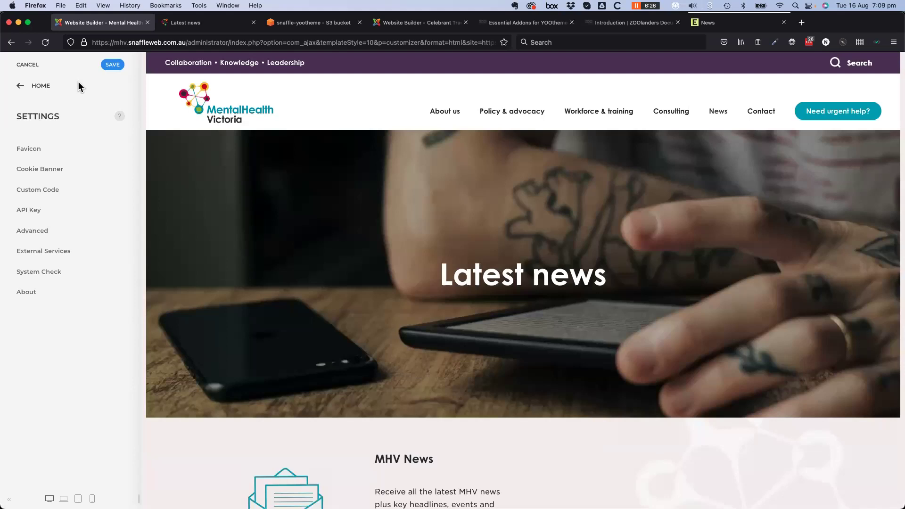
pyautogui.click(21, 85)
pyautogui.click(77, 186)
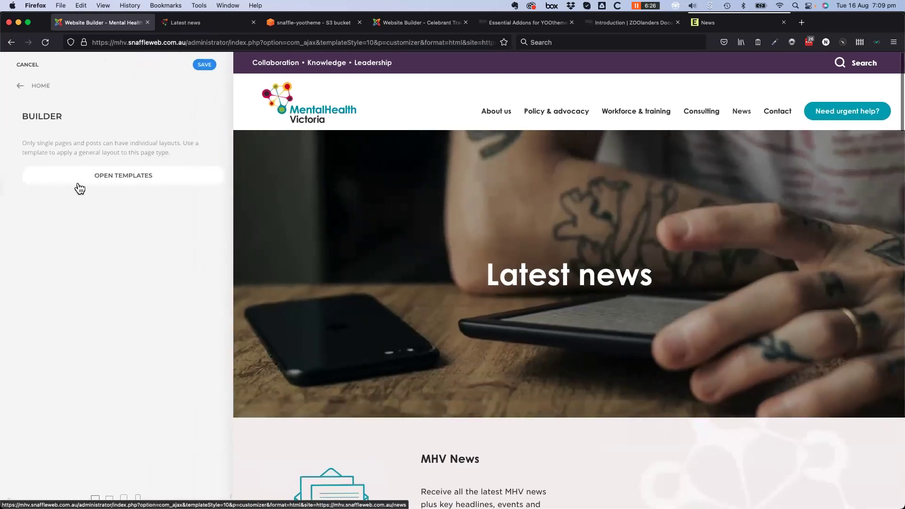
# Inspect the advanced settings of the newsletter Panel element in the Category - News template.
pyautogui.click(121, 179)
pyautogui.click(121, 232)
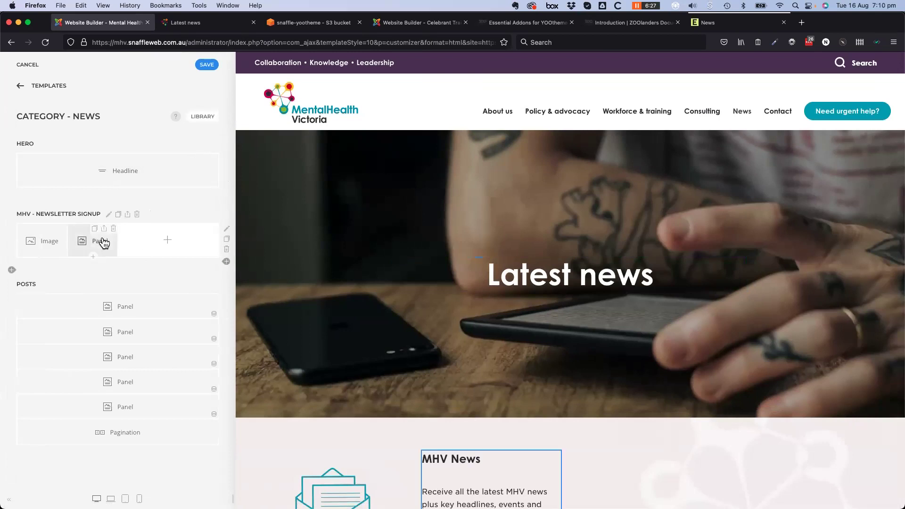
pyautogui.click(100, 241)
pyautogui.click(216, 118)
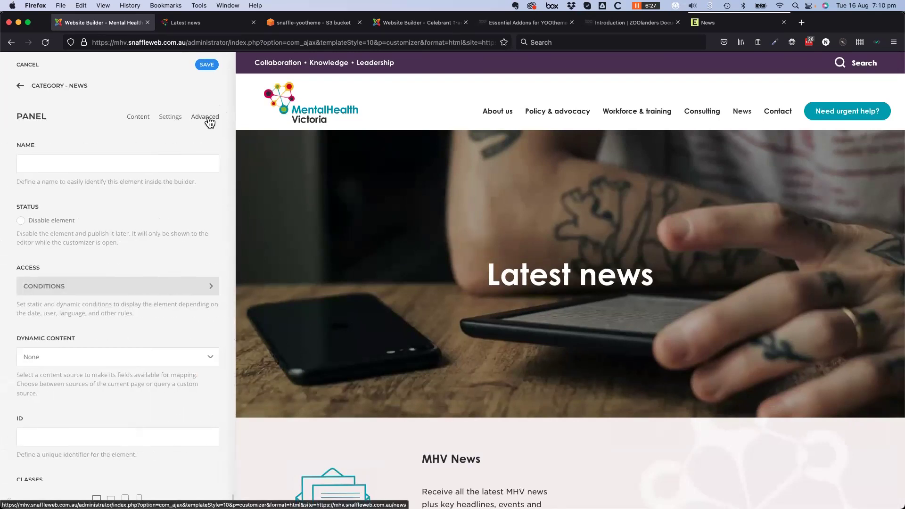
pyautogui.scroll(-10, 69, 401)
pyautogui.scroll(-3, 71, 398)
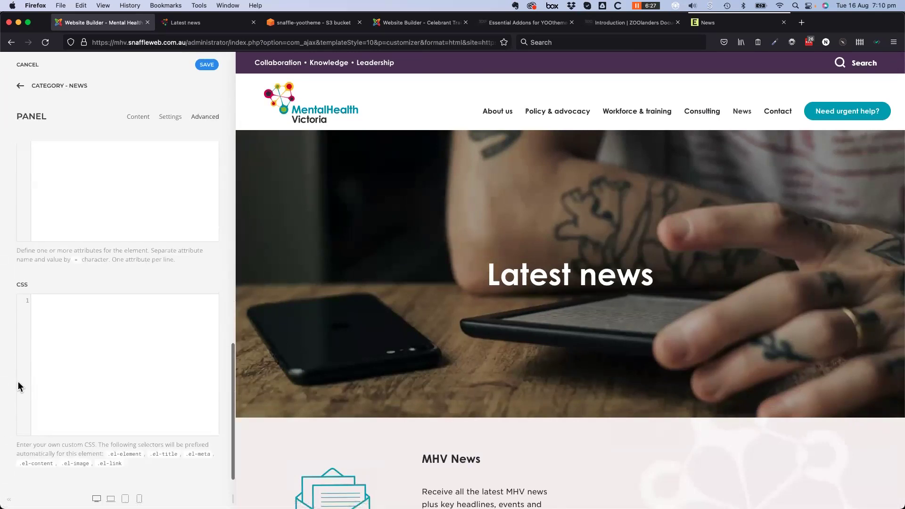
pyautogui.scroll(4, 21, 384)
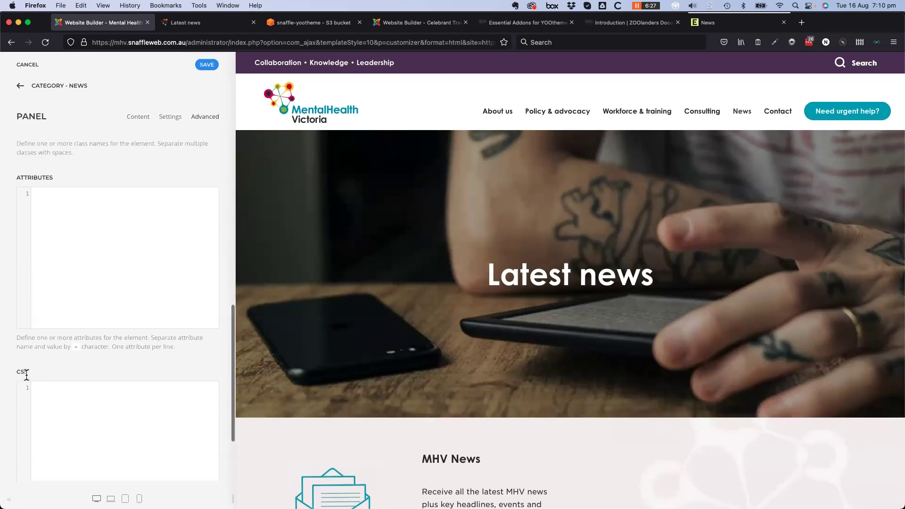
pyautogui.scroll(5, 24, 373)
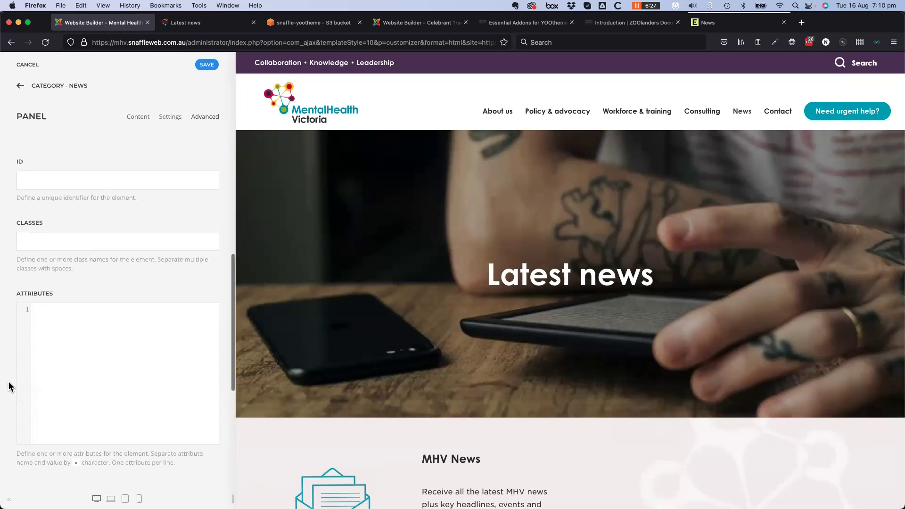
pyautogui.scroll(4, 7, 385)
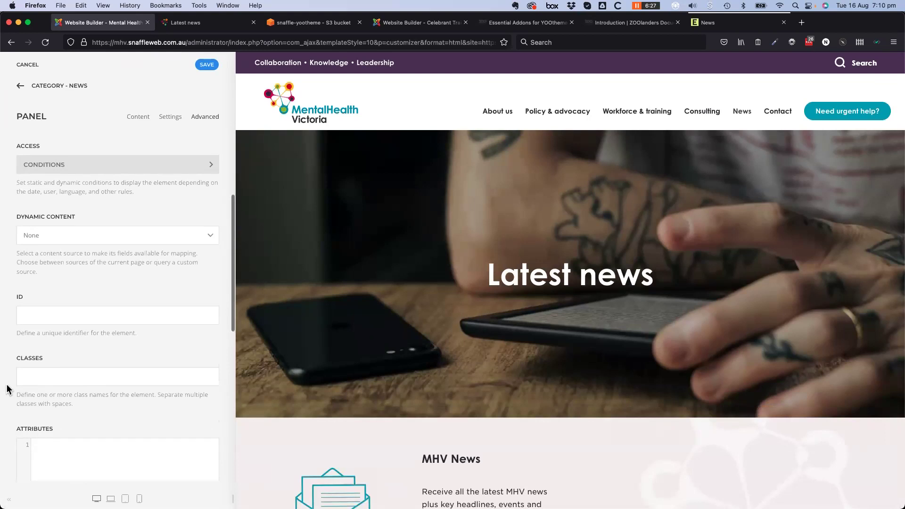
pyautogui.scroll(4, 7, 386)
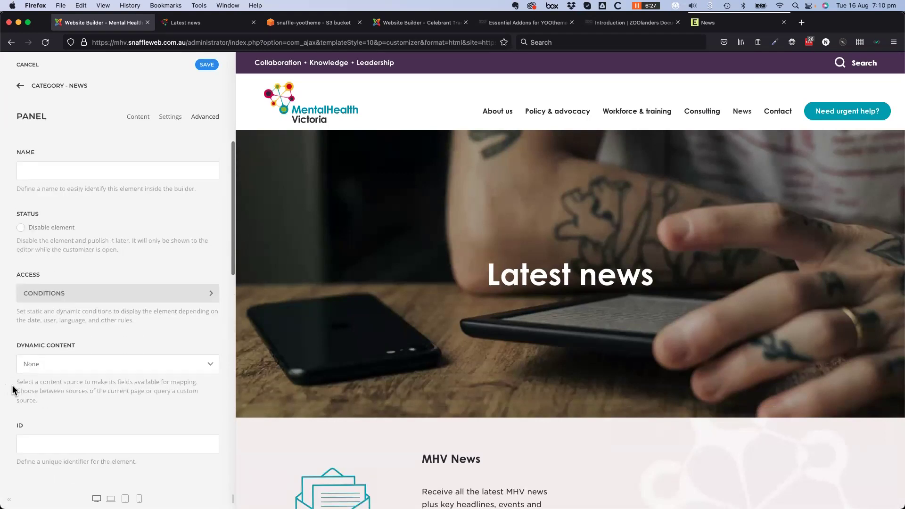
# Back out of the template and templates list to the main customizer menu.
pyautogui.click(22, 88)
pyautogui.click(20, 88)
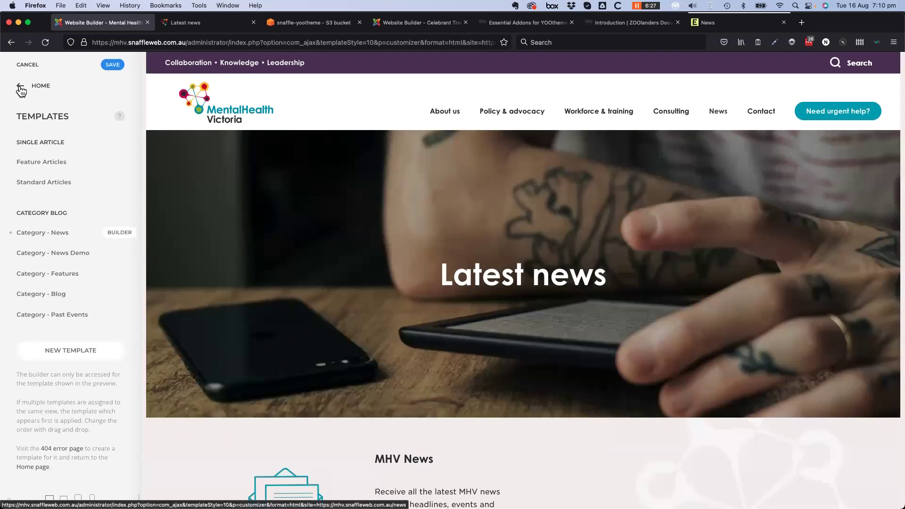
pyautogui.click(20, 89)
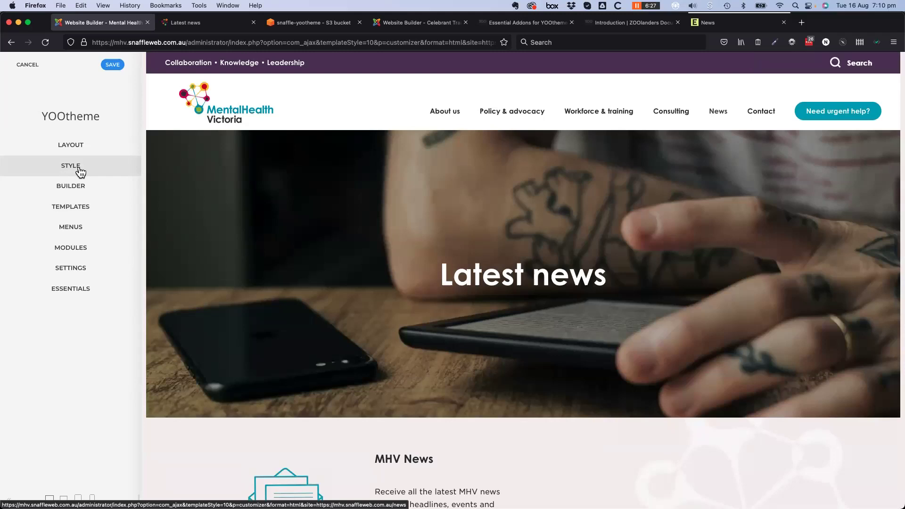
# Look through the available theme styles, then return to the main customizer menu.
pyautogui.click(72, 166)
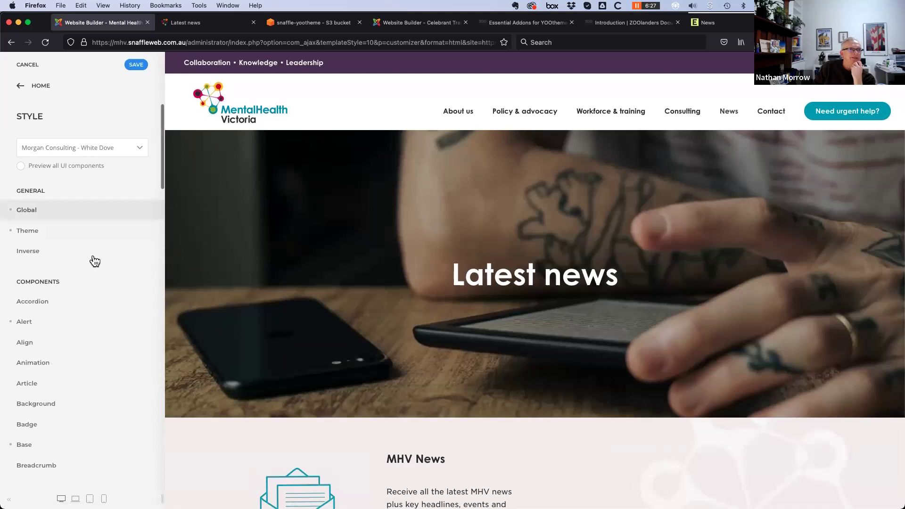
pyautogui.click(133, 152)
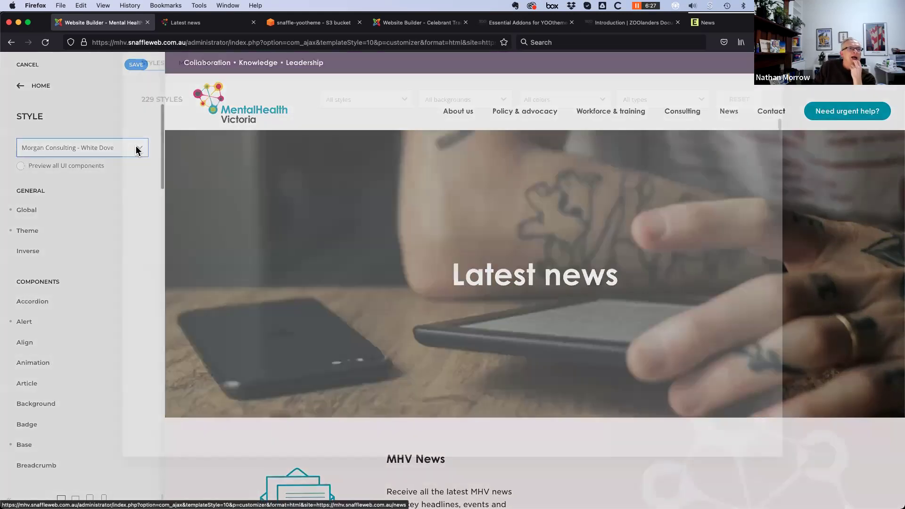
pyautogui.click(19, 92)
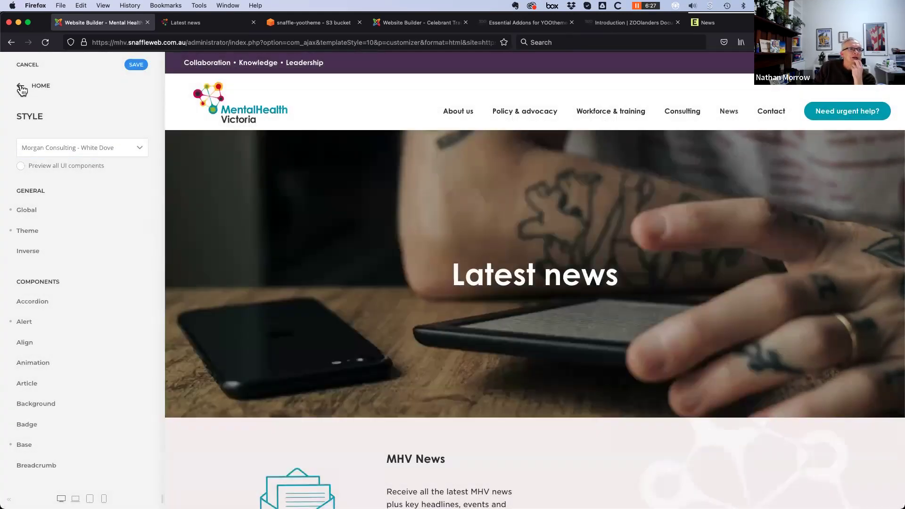
pyautogui.click(19, 88)
pyautogui.click(81, 165)
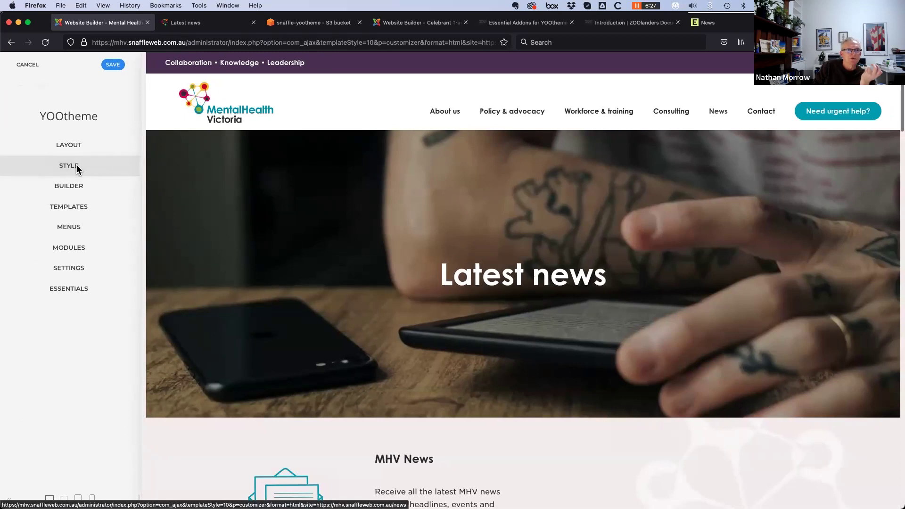
pyautogui.click(21, 89)
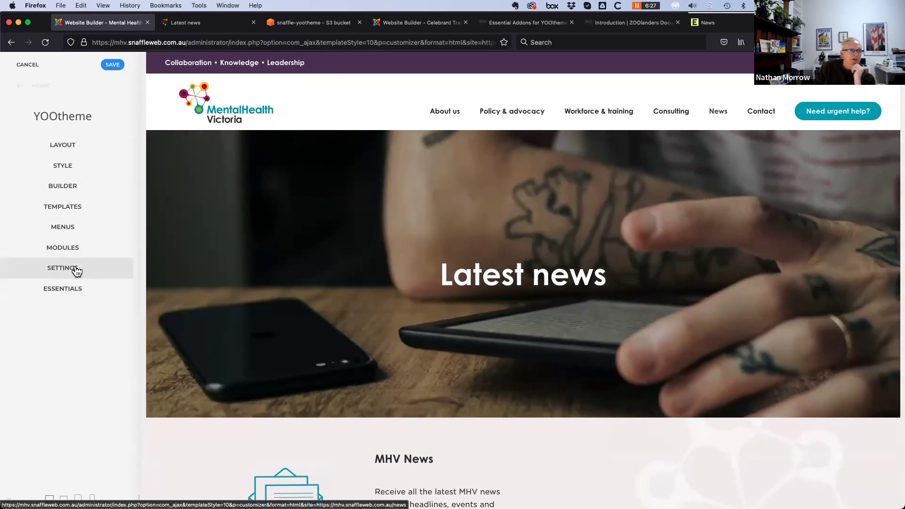
# Open Settings > Advanced and show the Child Theme choices.
pyautogui.click(73, 270)
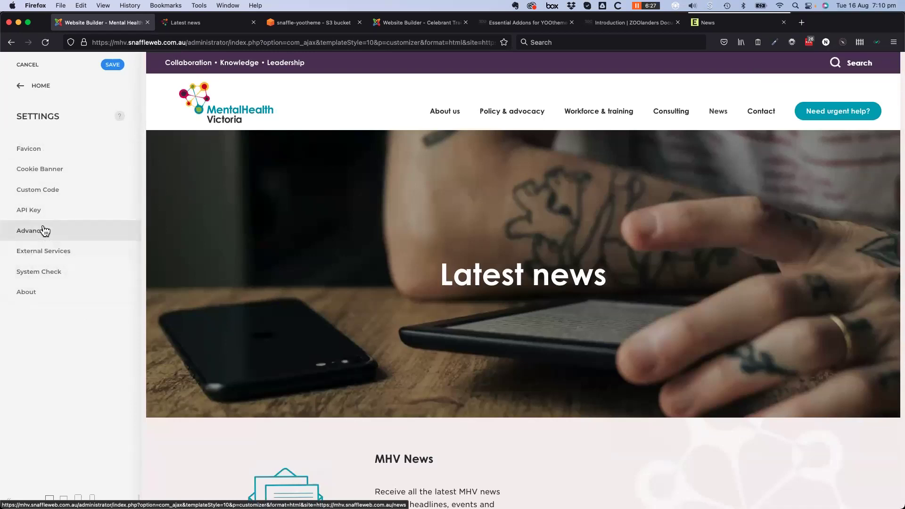
pyautogui.click(44, 229)
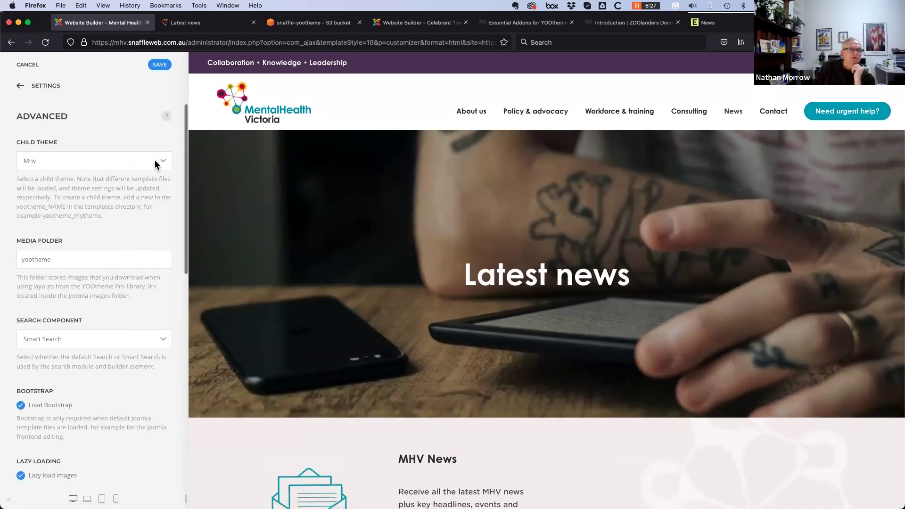
pyautogui.click(128, 162)
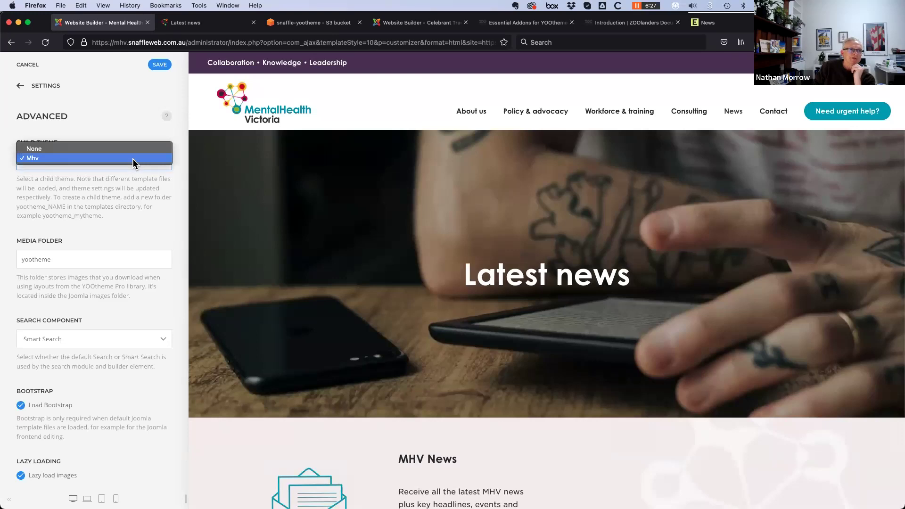
# Keep Mhv as child theme, then try opening Mental Health Vic - Dev in Nova.
pyautogui.click(124, 189)
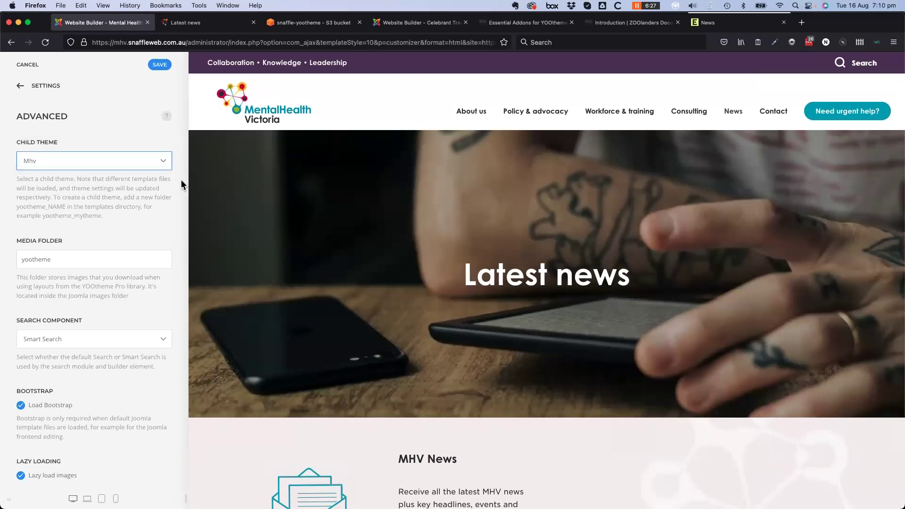
pyautogui.click(463, 495)
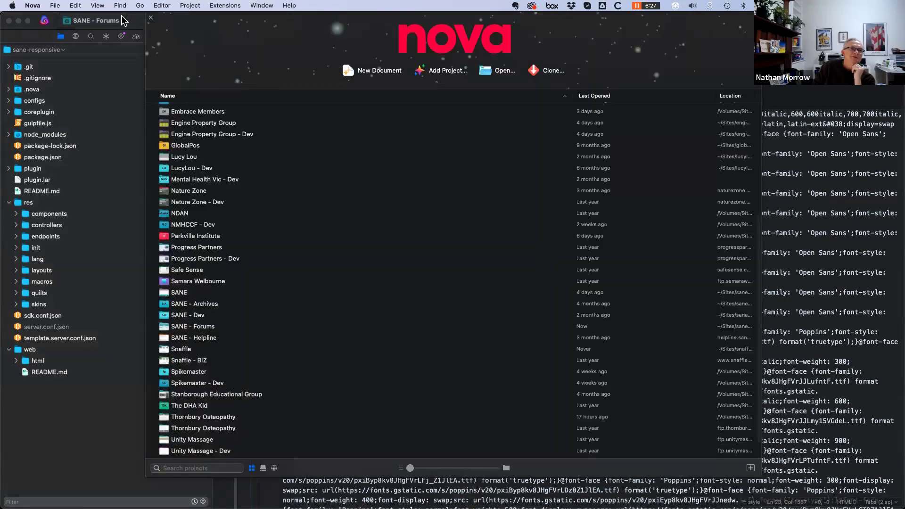
pyautogui.scroll(-2, 198, 375)
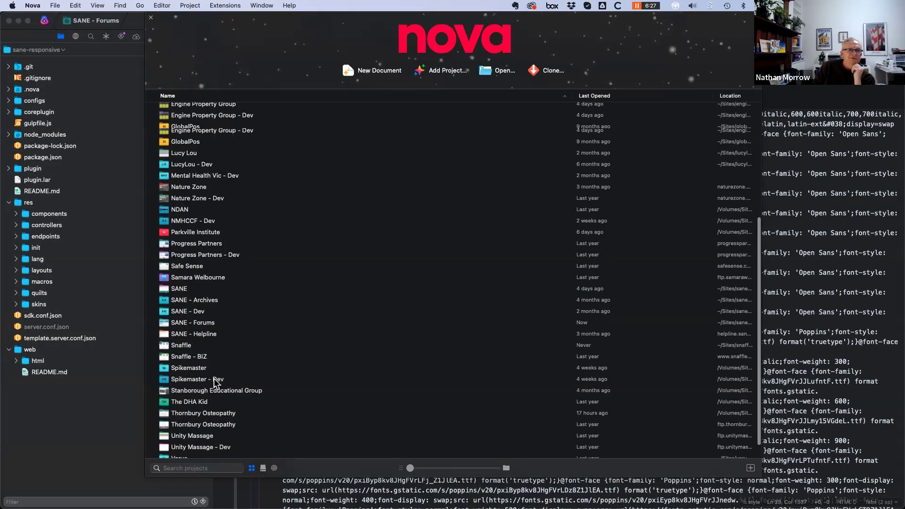
pyautogui.scroll(5, 211, 382)
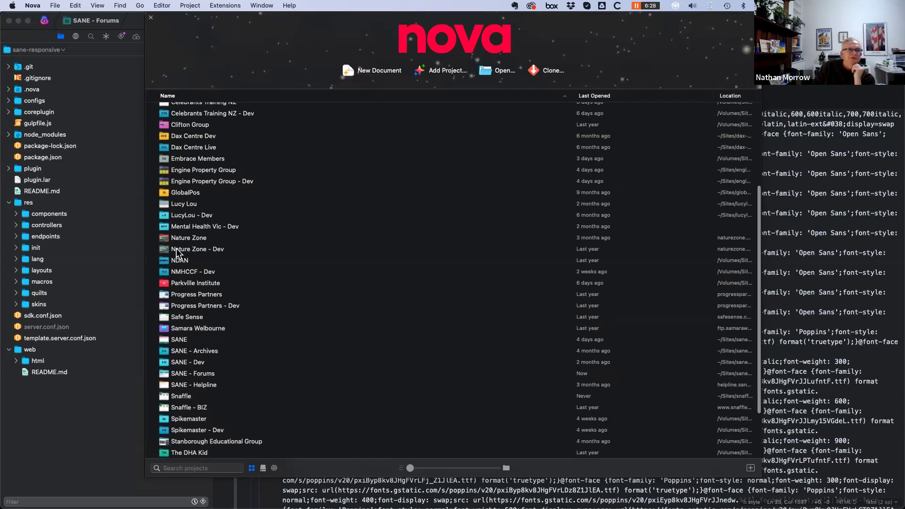
pyautogui.click(161, 228)
pyautogui.doubleClick(166, 226)
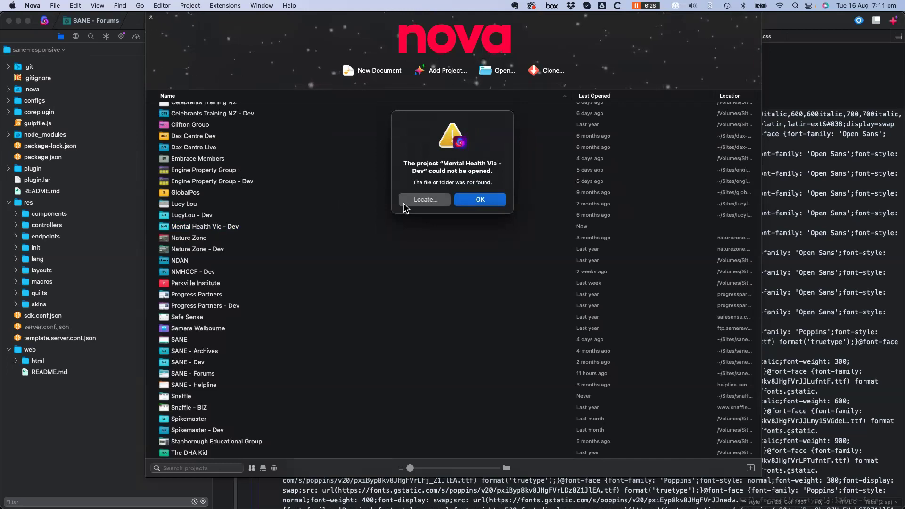
# Relink the missing project by locating and adding the Sites/mhv/dev folder.
pyautogui.click(425, 201)
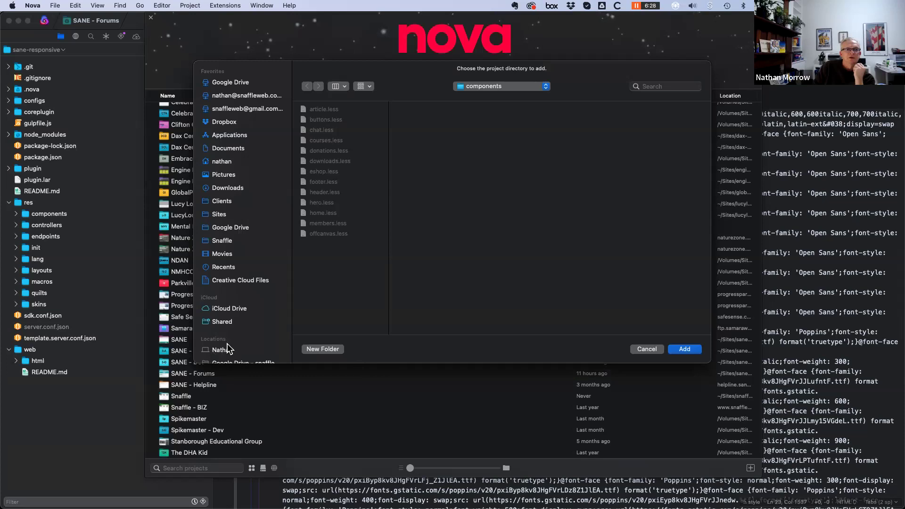
pyautogui.click(228, 355)
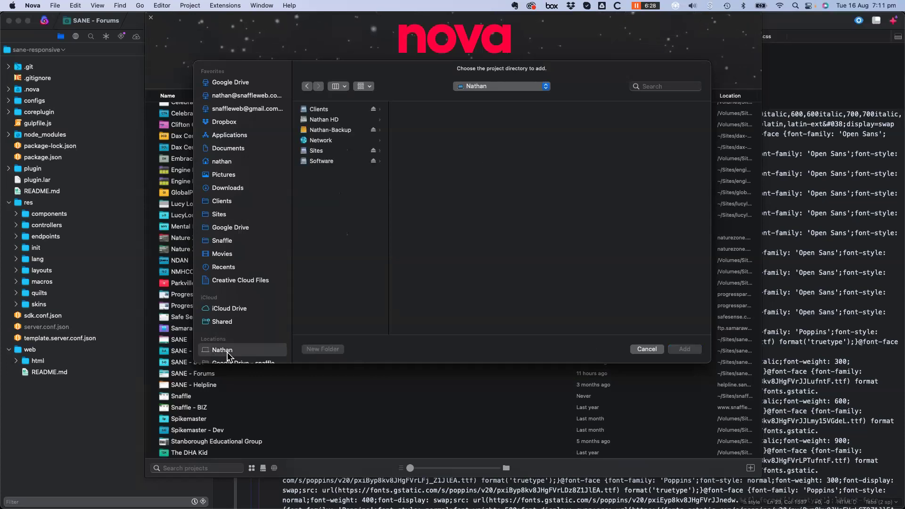
pyautogui.click(324, 150)
pyautogui.scroll(-5, 426, 291)
pyautogui.scroll(-4, 425, 298)
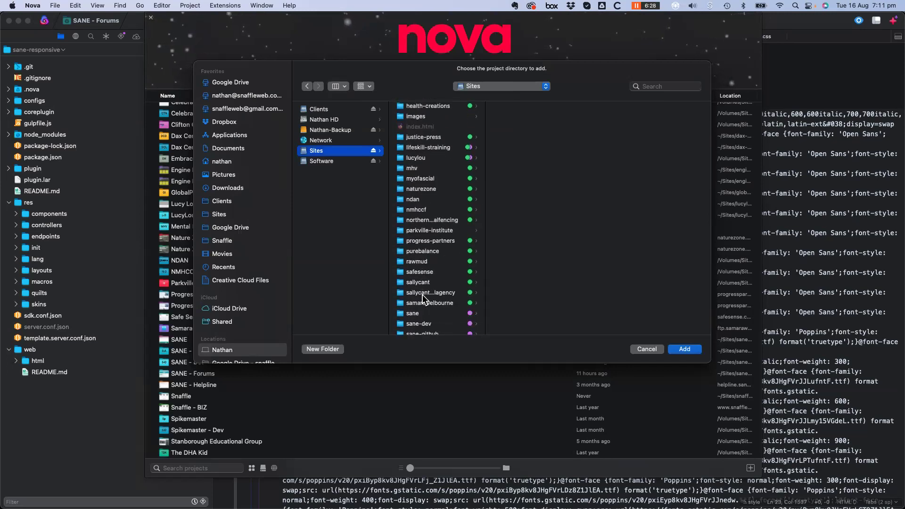
pyautogui.scroll(1, 420, 294)
pyautogui.click(420, 236)
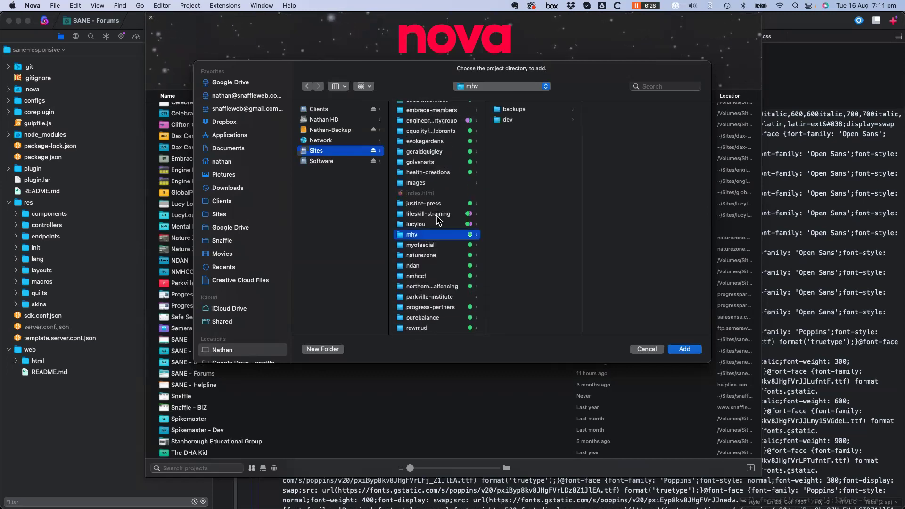
pyautogui.click(516, 120)
pyautogui.click(684, 349)
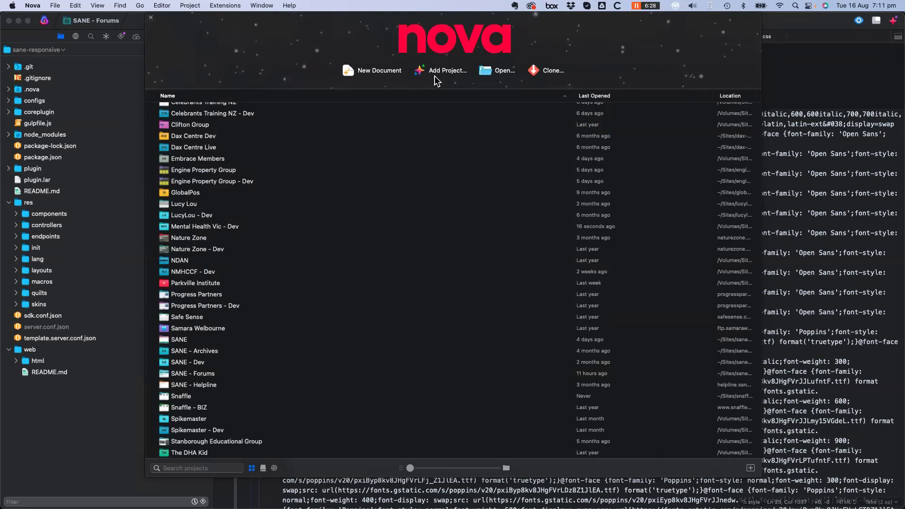
pyautogui.scroll(-3, 186, 360)
pyautogui.scroll(5, 185, 401)
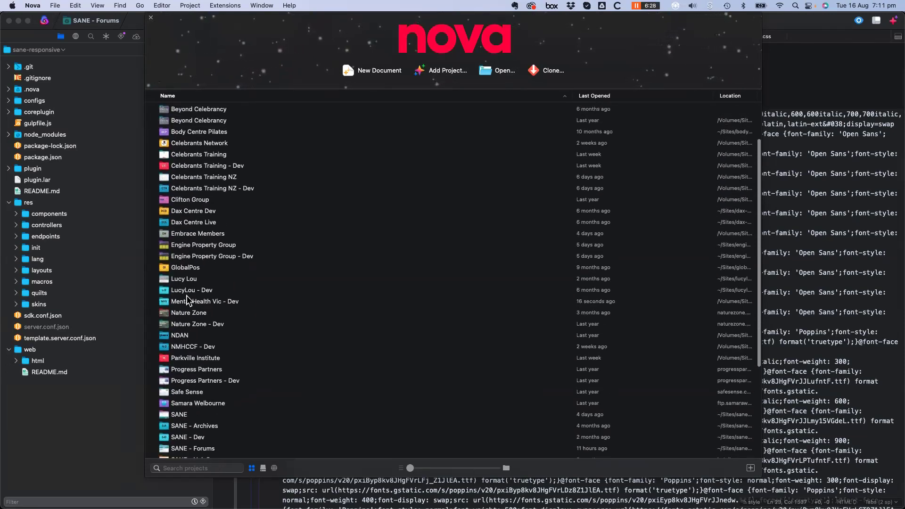
# Open the Mental Health Vic - Dev project and maximize its window.
pyautogui.click(185, 302)
pyautogui.doubleClick(185, 302)
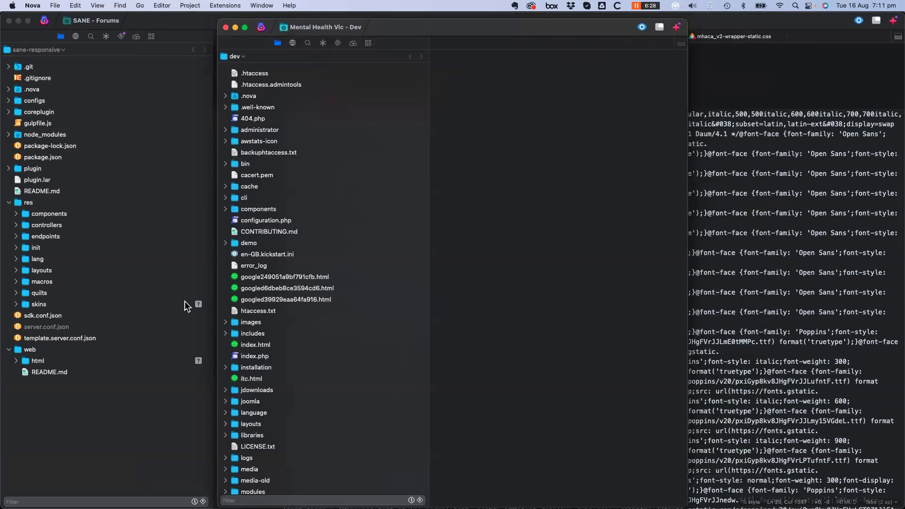
pyautogui.click(244, 28)
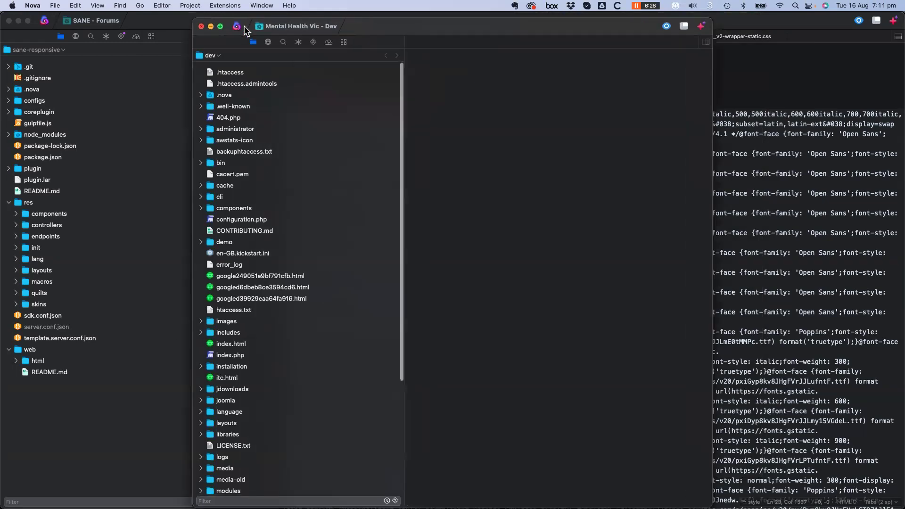
pyautogui.scroll(-6, 106, 418)
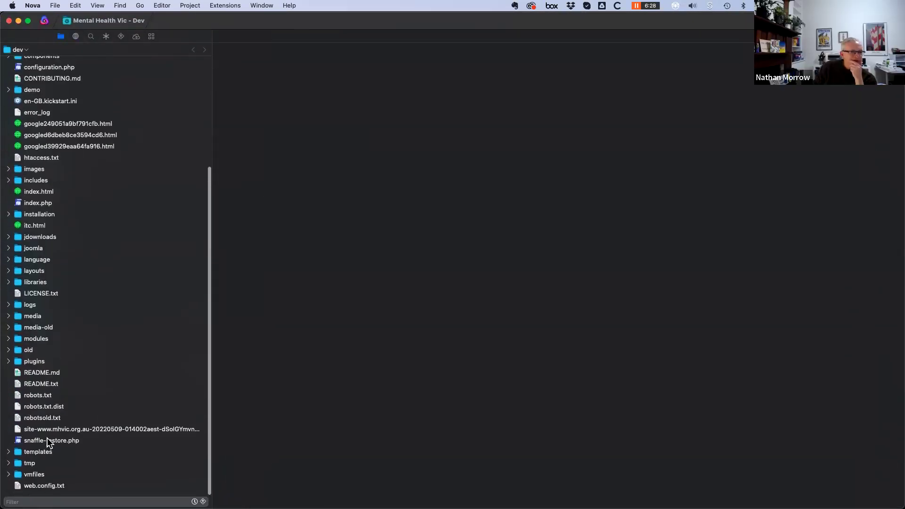
# Expand templates > yootheme_mhv > less and open mhv-custom.less.
pyautogui.click(8, 452)
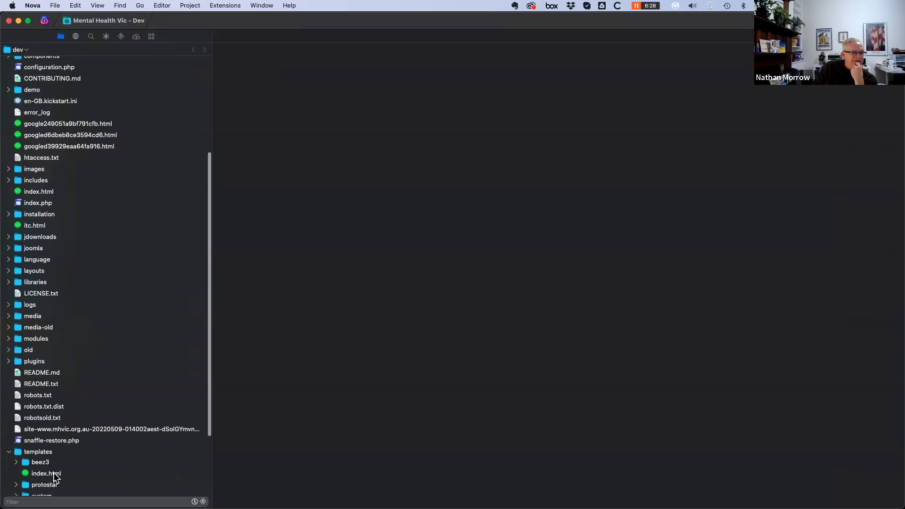
pyautogui.scroll(-4, 56, 474)
pyautogui.click(16, 451)
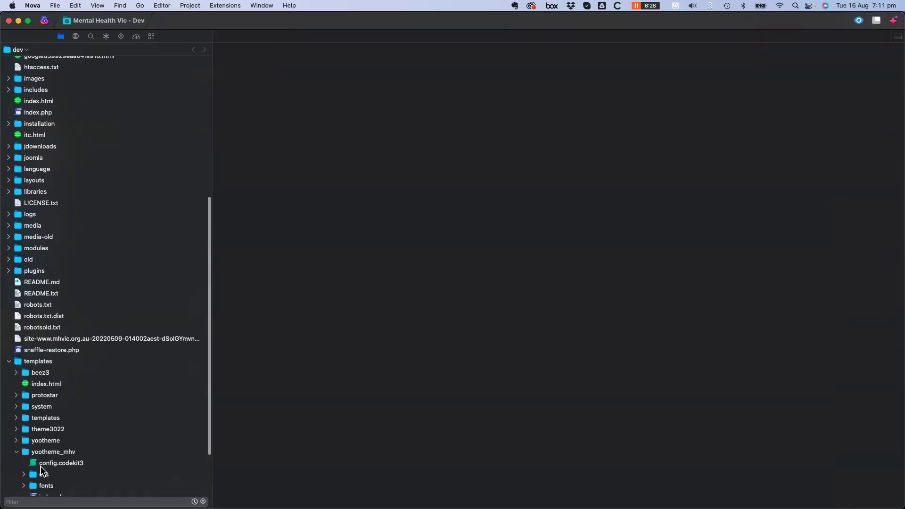
pyautogui.scroll(-3, 41, 466)
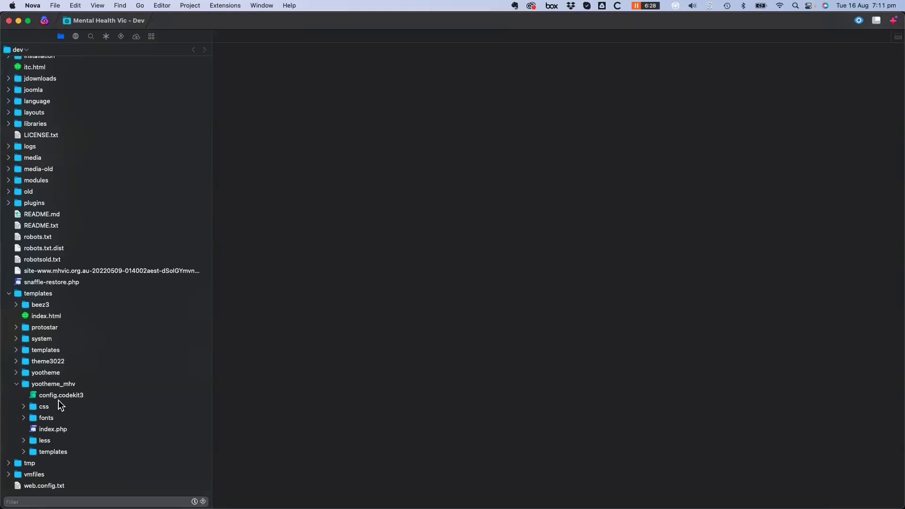
pyautogui.scroll(-1, 64, 424)
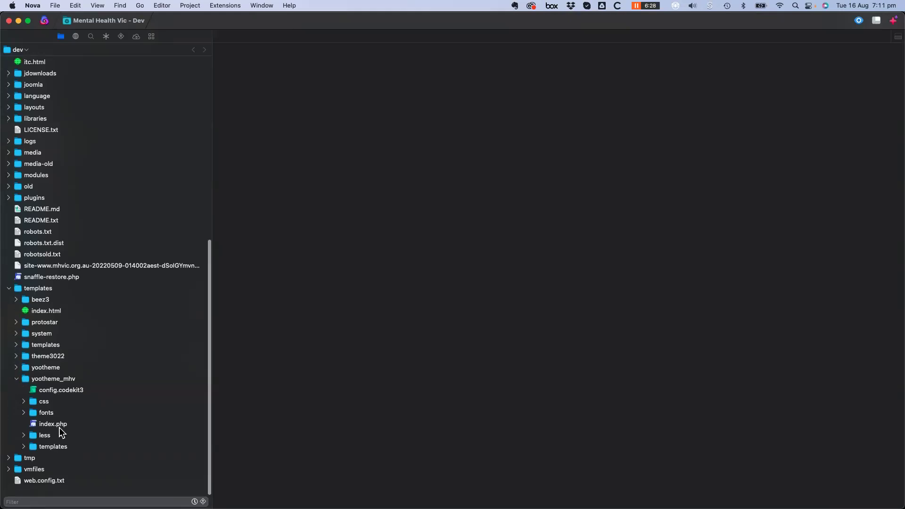
pyautogui.click(23, 440)
pyautogui.scroll(-3, 29, 442)
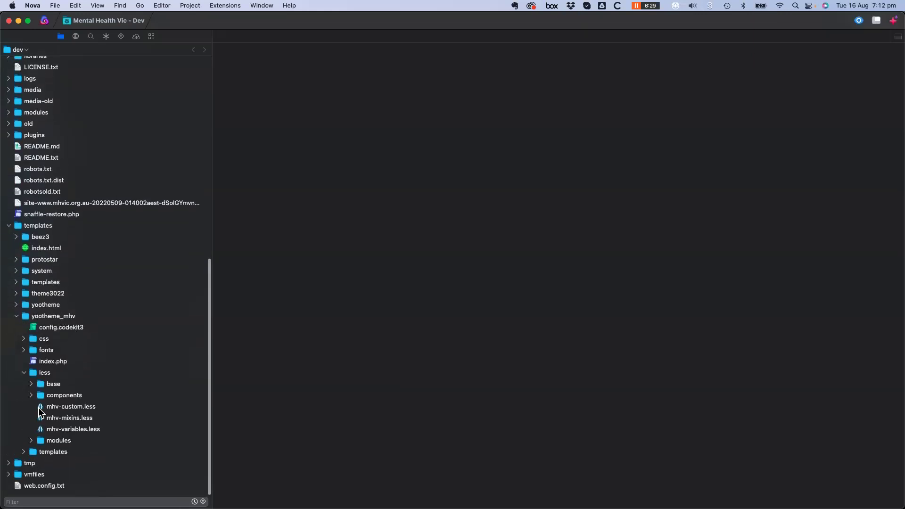
pyautogui.click(40, 412)
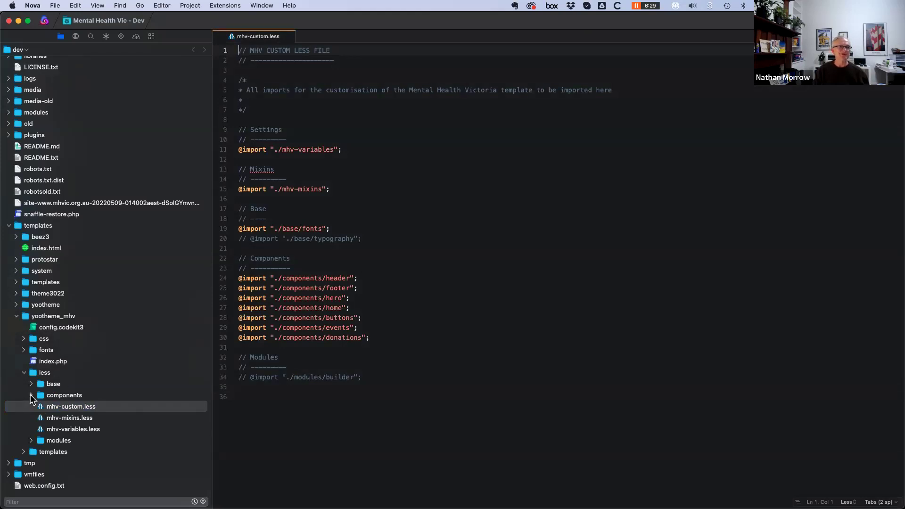
# Open events.less from the components folder, read through it, then collapse the folder.
pyautogui.click(31, 395)
pyautogui.scroll(-3, 57, 440)
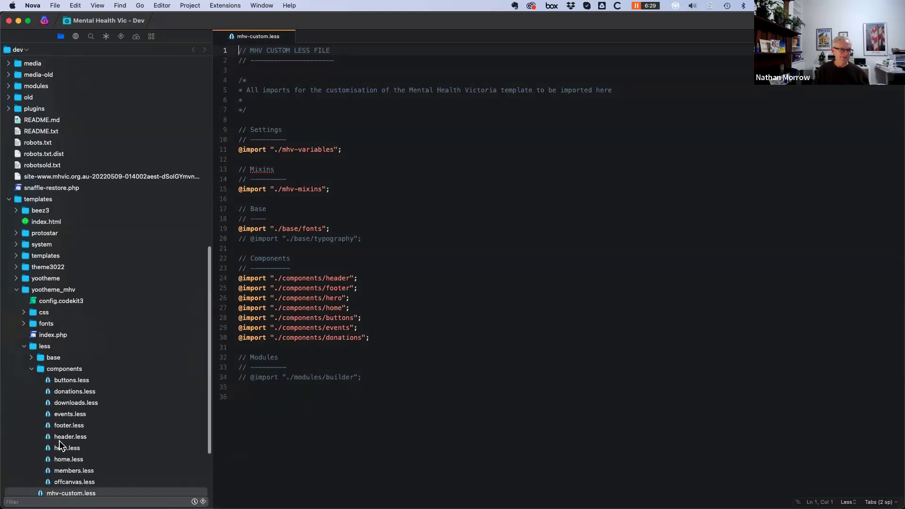
pyautogui.click(50, 376)
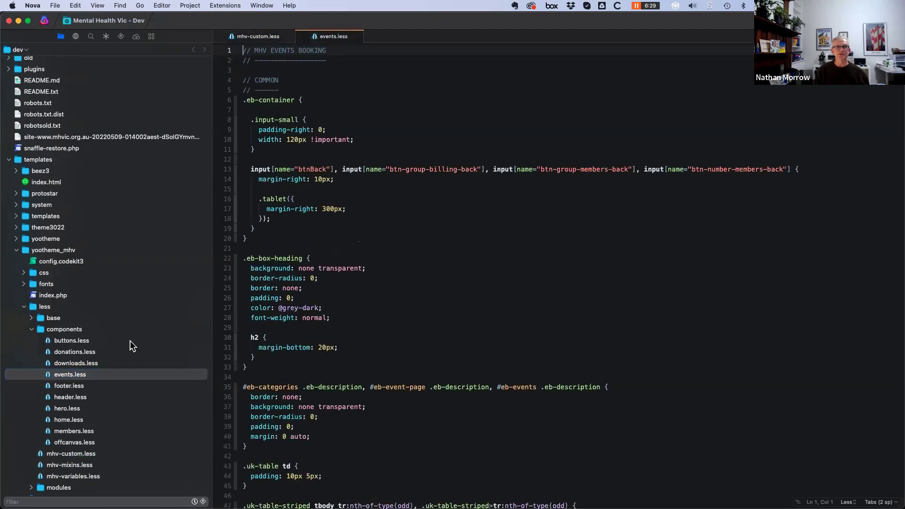
pyautogui.scroll(-5, 495, 421)
pyautogui.scroll(-5, 493, 426)
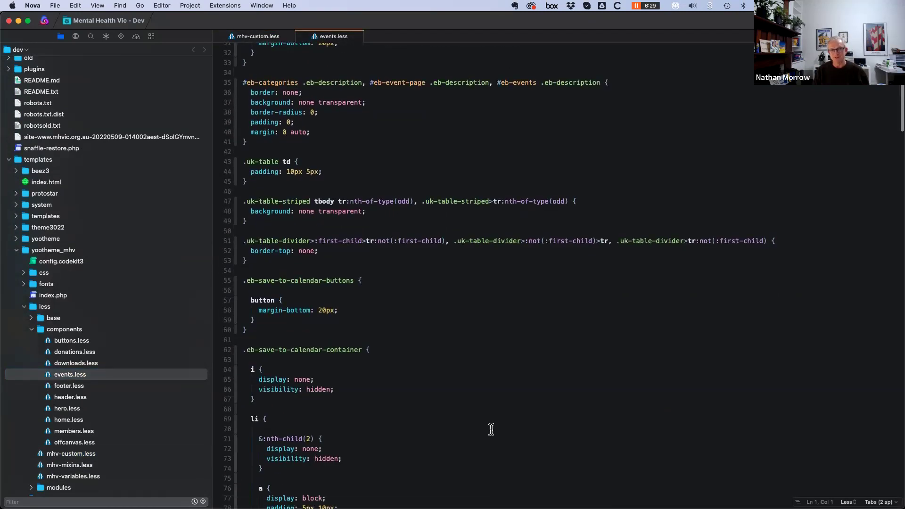
pyautogui.scroll(-3, 493, 428)
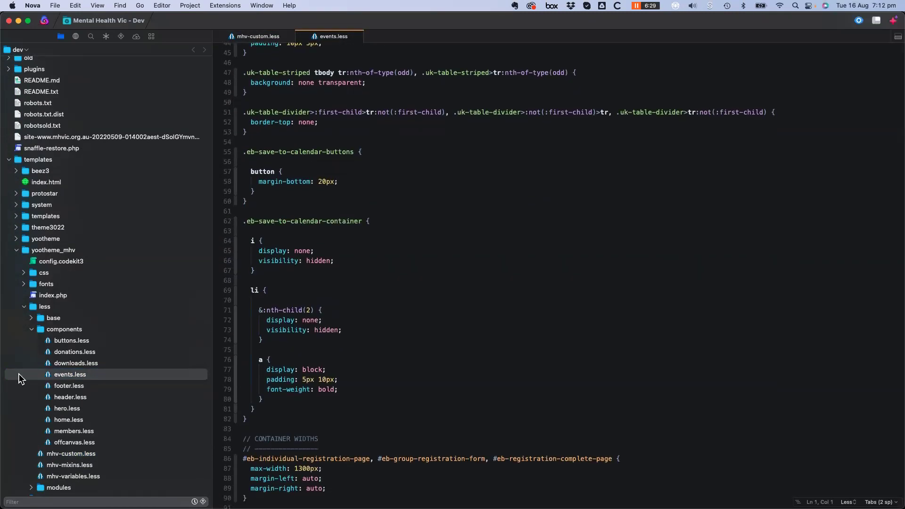
pyautogui.click(30, 330)
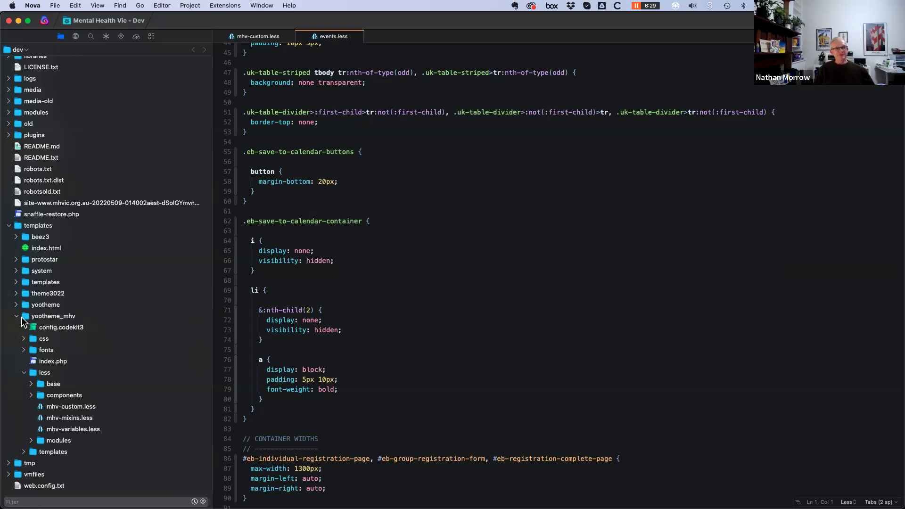
# Expand the yootheme template folder and its html subfolder to browse the com_ and mod_ override folders.
pyautogui.click(16, 305)
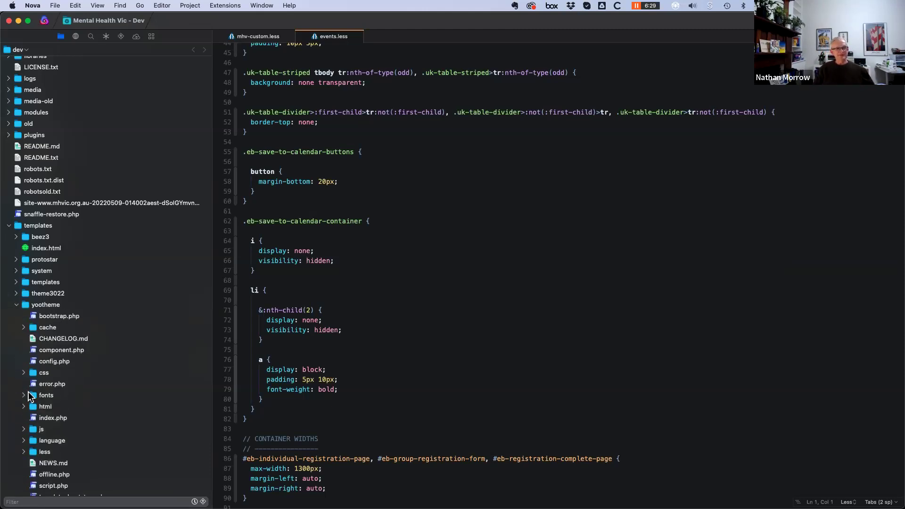
pyautogui.scroll(-5, 44, 297)
pyautogui.click(23, 299)
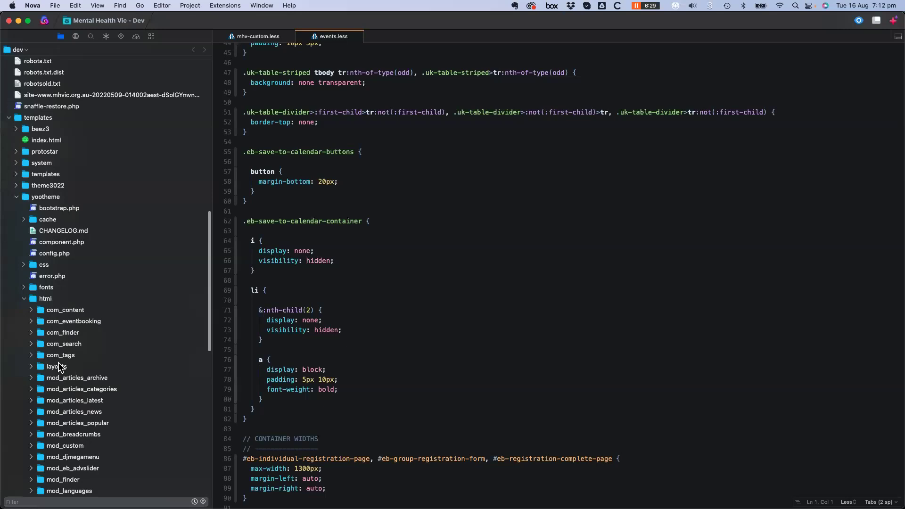
pyautogui.scroll(-4, 97, 446)
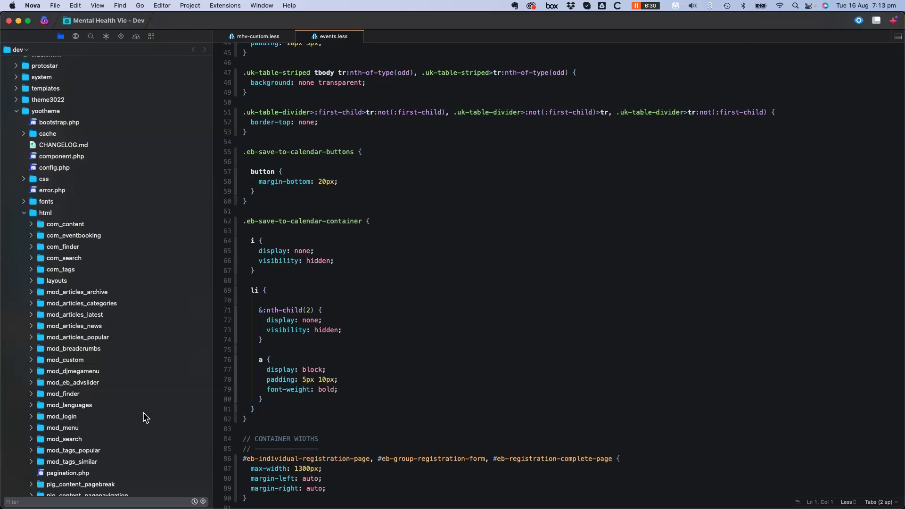
pyautogui.scroll(-10, 141, 413)
pyautogui.scroll(-3, 142, 412)
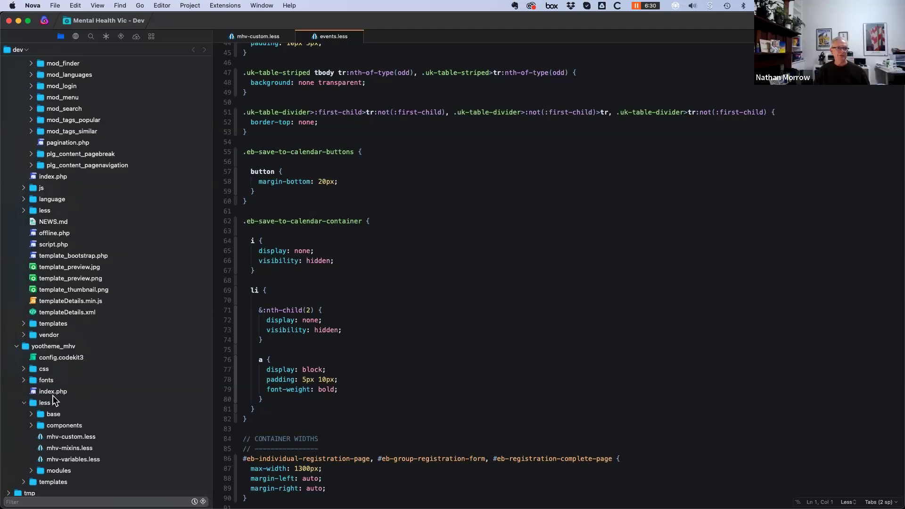
pyautogui.scroll(10, 69, 419)
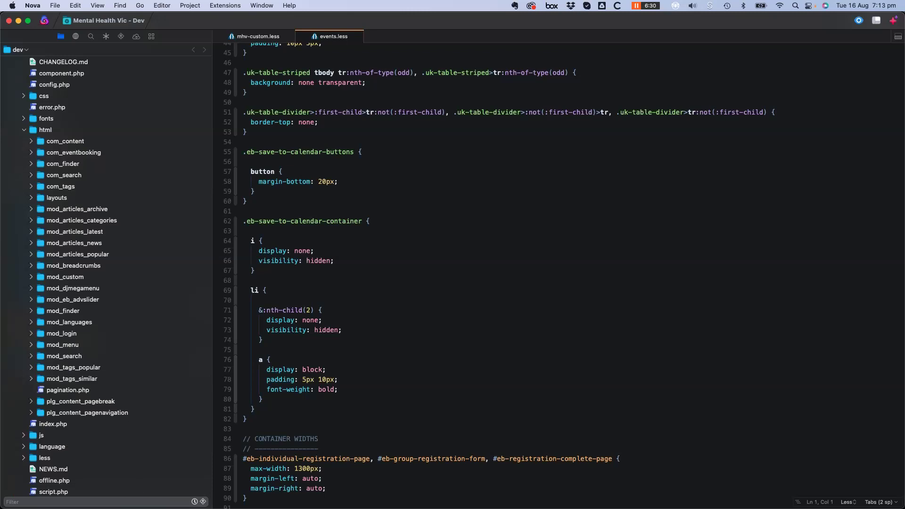
pyautogui.moveTo(125, 495)
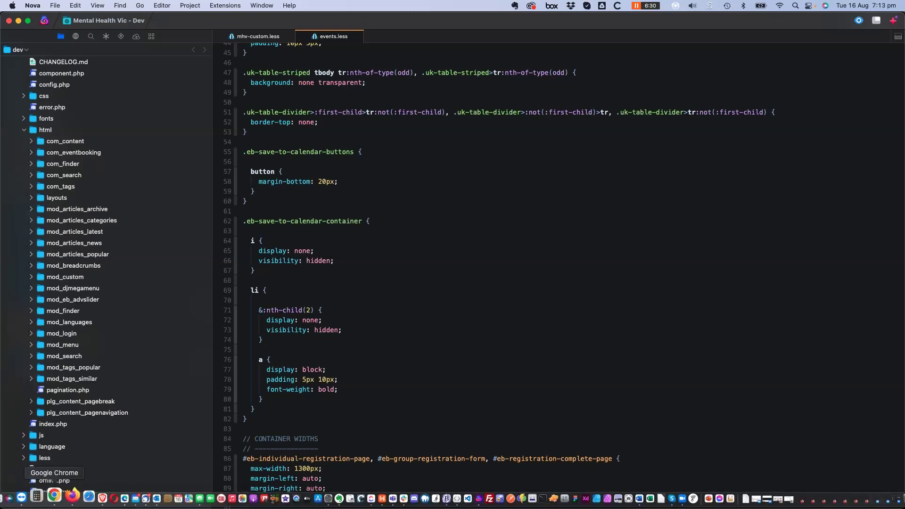
# Back in Firefox, review Advanced settings (Child Theme Mhv), then return to the Settings list.
pyautogui.click(67, 495)
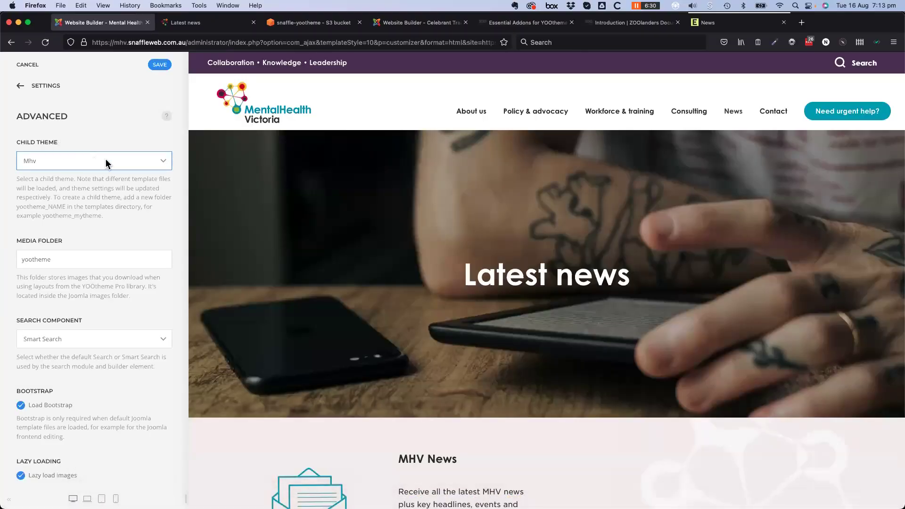
pyautogui.click(122, 103)
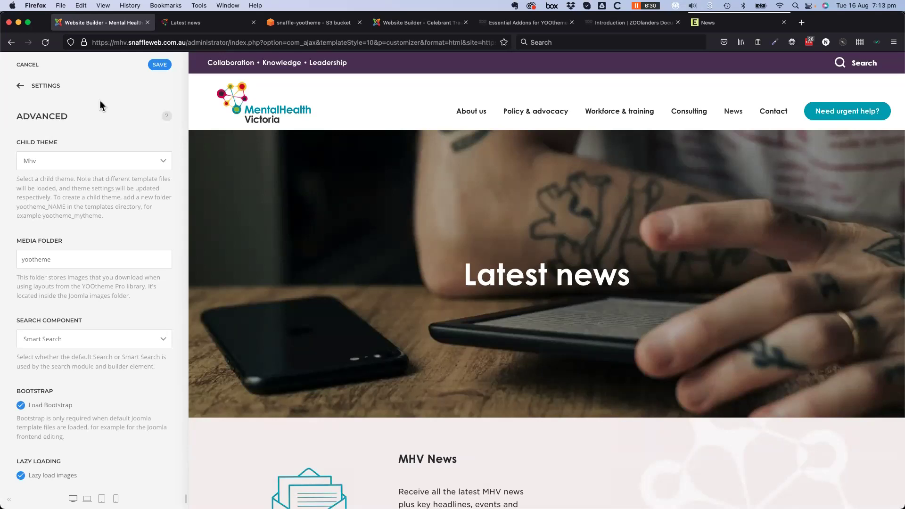
pyautogui.click(20, 86)
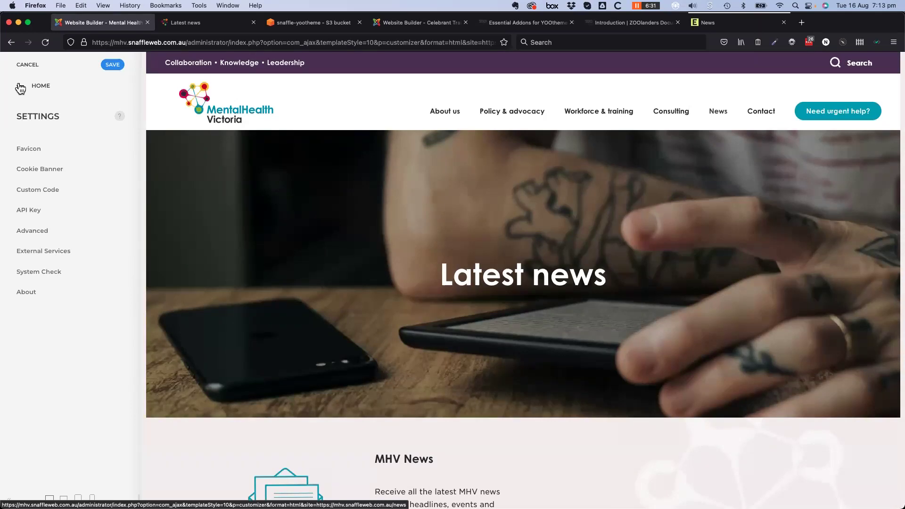
pyautogui.click(707, 22)
pyautogui.click(202, 133)
pyautogui.scroll(-1, 250, 308)
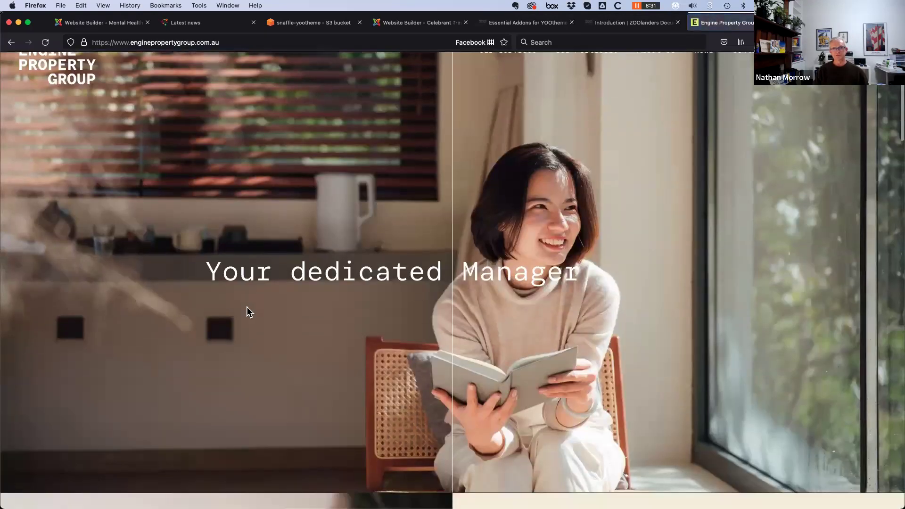
pyautogui.scroll(-15, 247, 306)
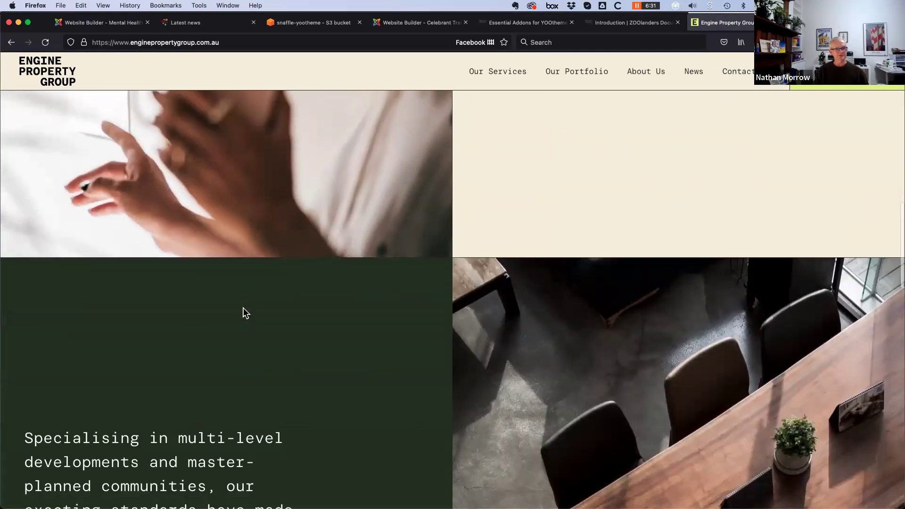
pyautogui.scroll(-10, 243, 308)
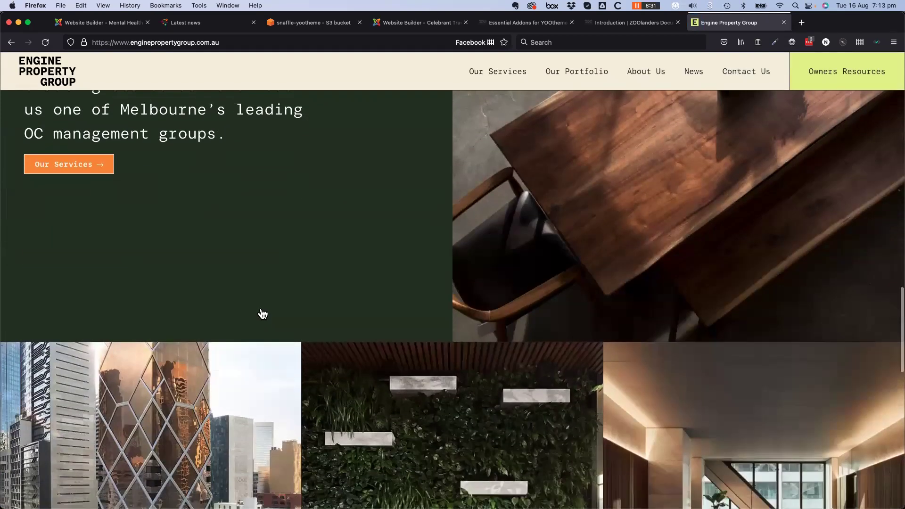
pyautogui.scroll(-10, 262, 314)
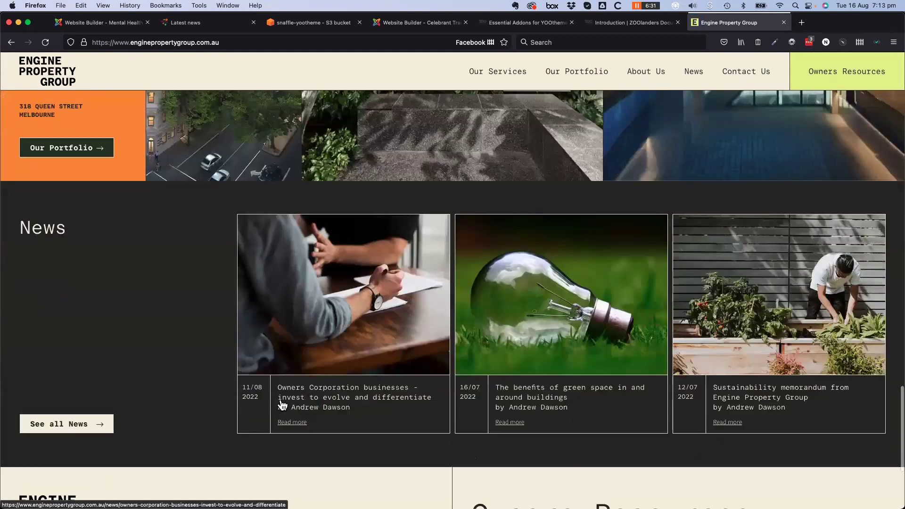
pyautogui.scroll(-3, 289, 408)
pyautogui.scroll(4, 299, 407)
pyautogui.scroll(-2, 283, 373)
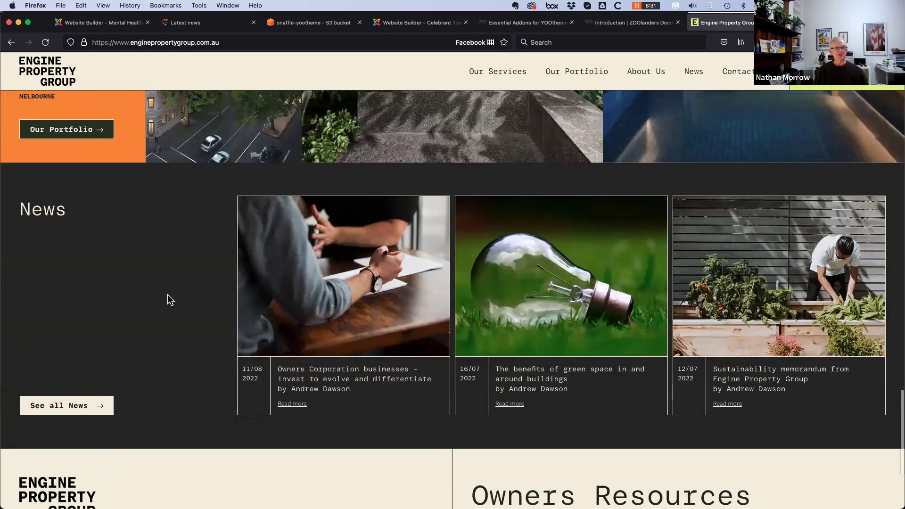
pyautogui.click(292, 404)
pyautogui.scroll(-15, 424, 431)
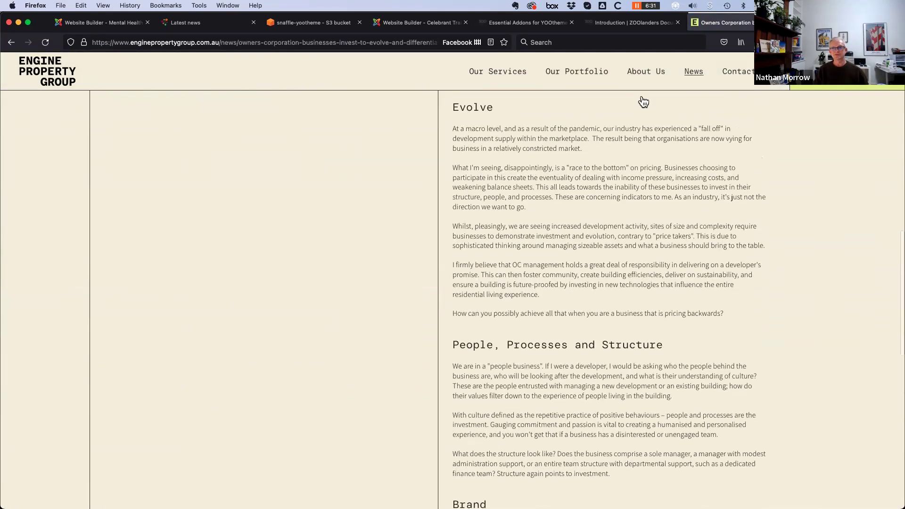
pyautogui.click(699, 73)
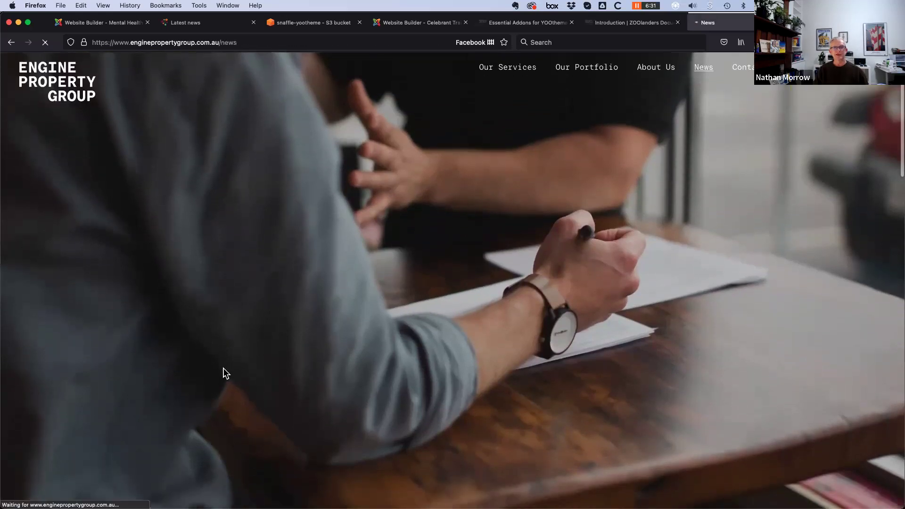
pyautogui.scroll(-10, 234, 329)
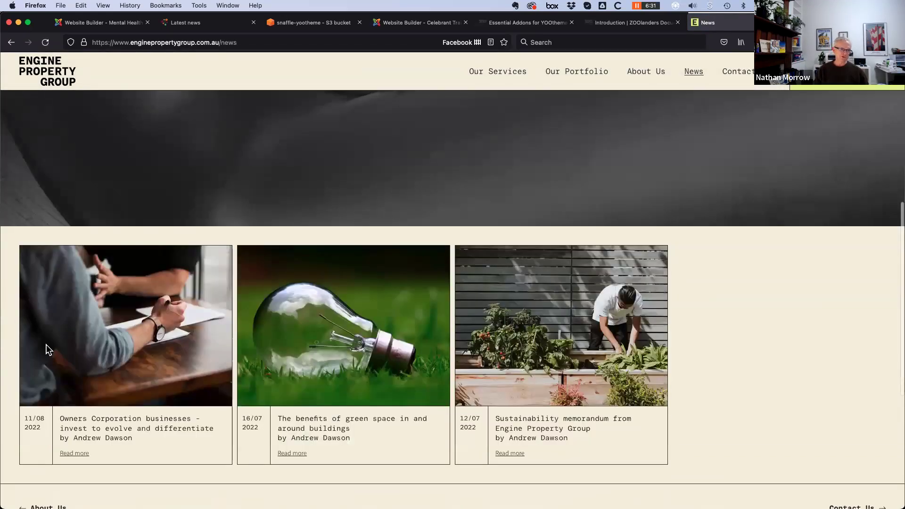
pyautogui.scroll(-3, 47, 350)
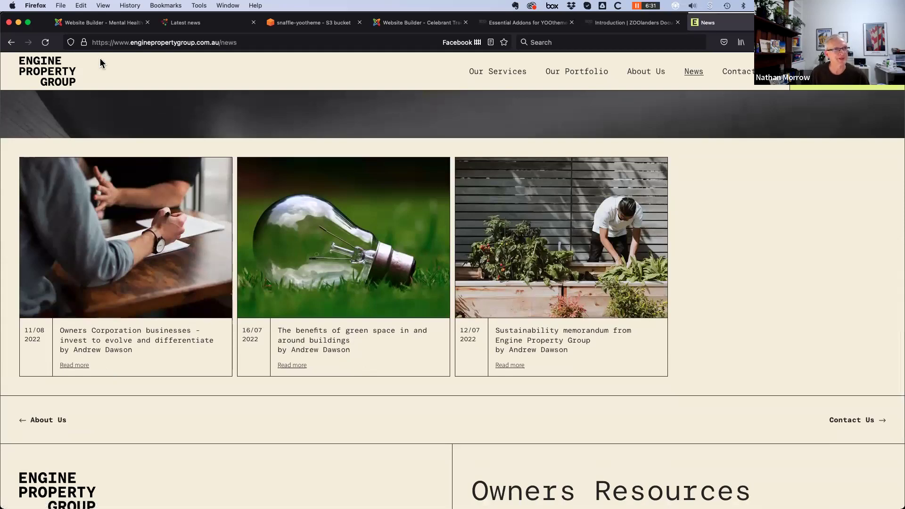
pyautogui.click(101, 22)
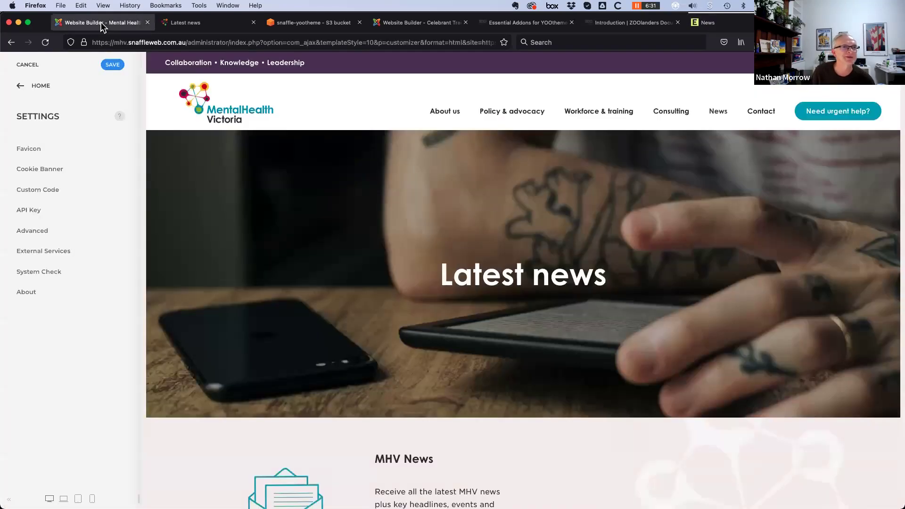
# Return to the customizer main menu and load the Mental Health Victoria home page in the preview.
pyautogui.click(20, 86)
pyautogui.press('super+Tab')
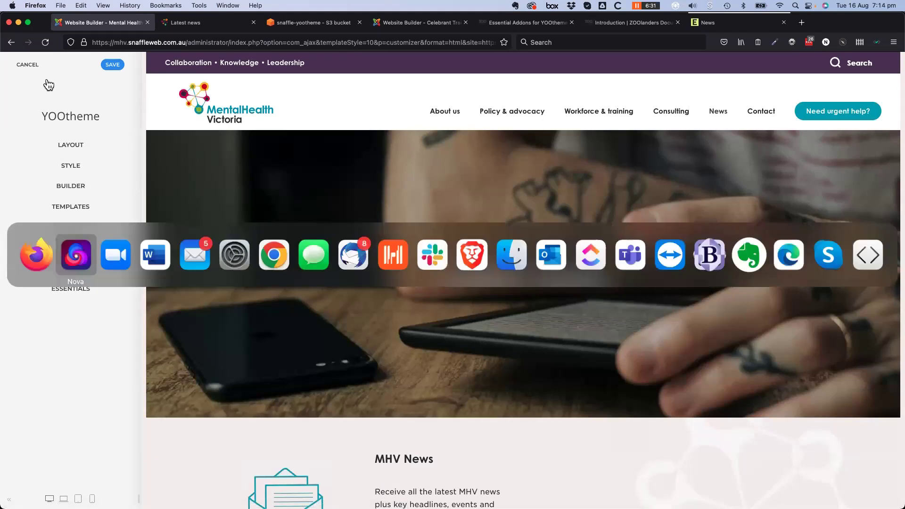
pyautogui.press('super+shift+Tab')
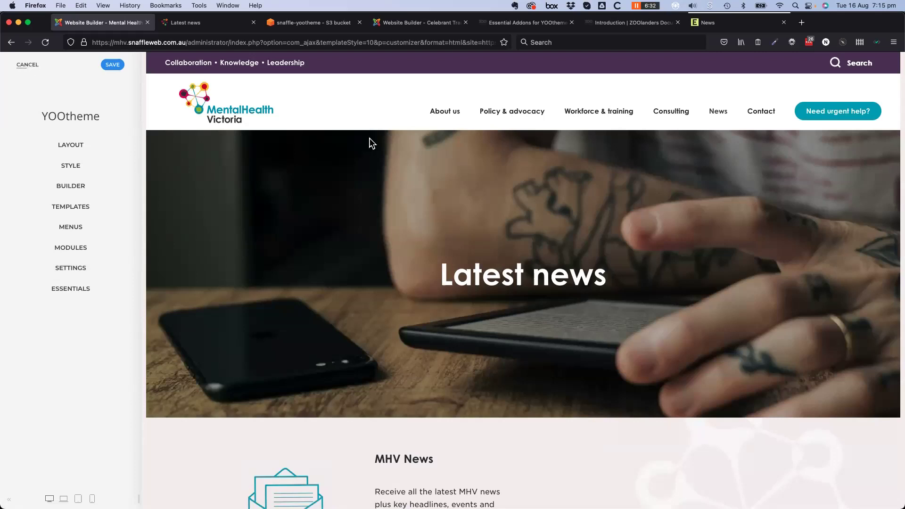
pyautogui.click(227, 116)
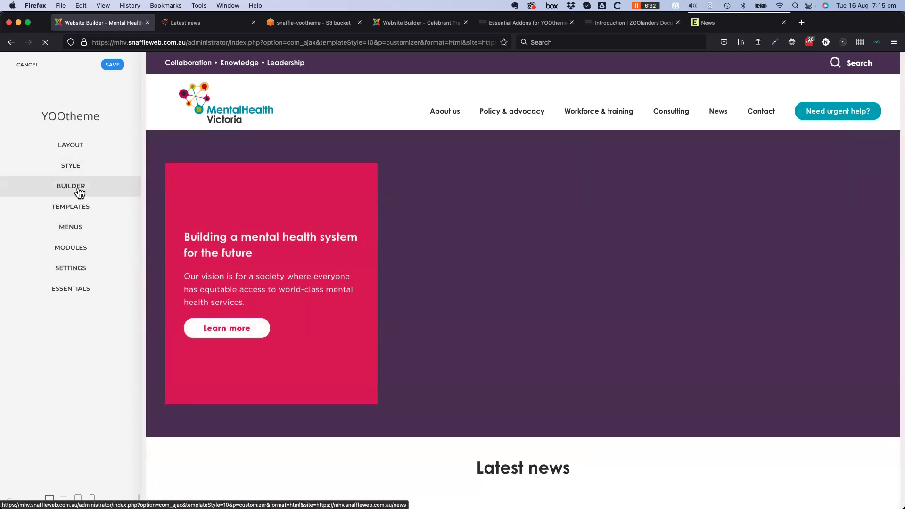
pyautogui.click(79, 188)
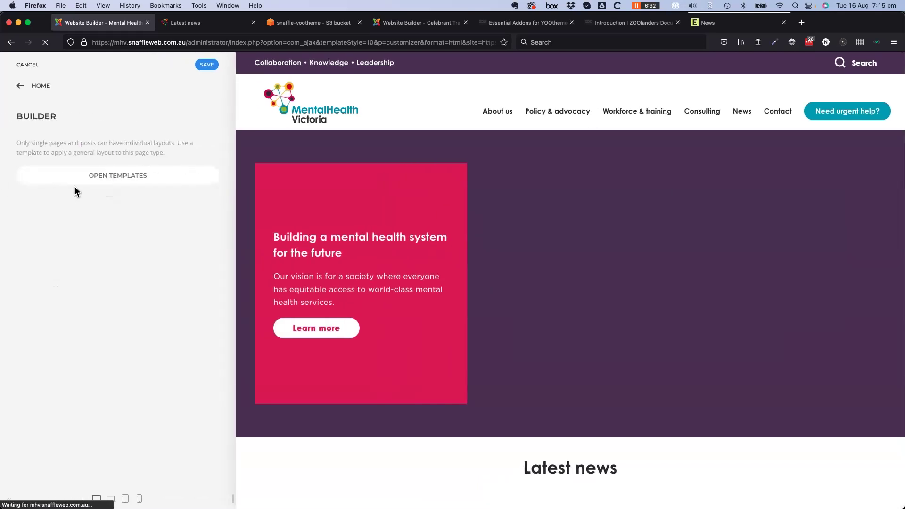
pyautogui.click(22, 86)
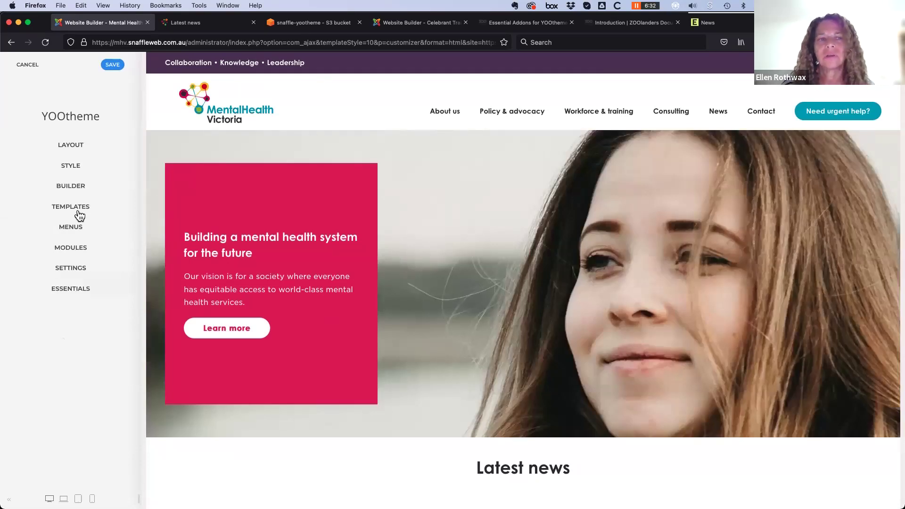
pyautogui.click(76, 190)
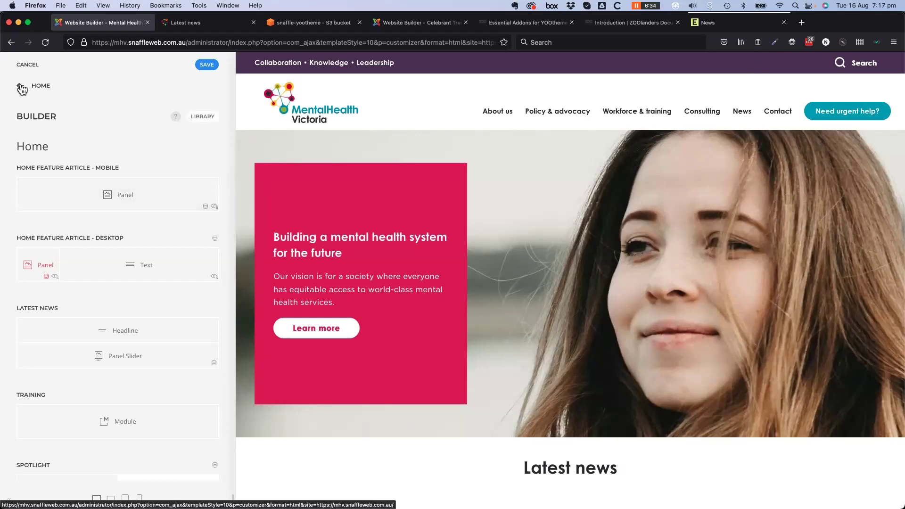
pyautogui.click(20, 87)
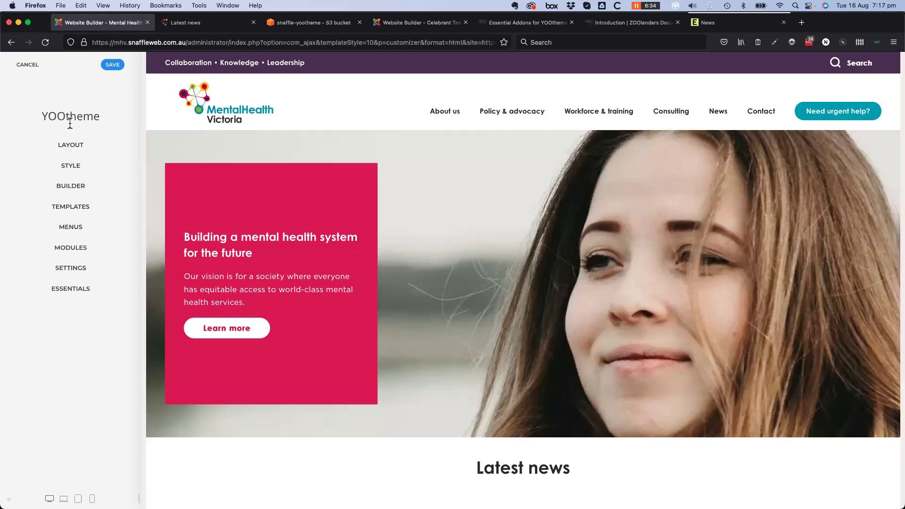
# Save the customizer changes, then reopen the YOOtheme builder from the dashboard's 3rd Party card.
pyautogui.click(112, 65)
pyautogui.click(23, 66)
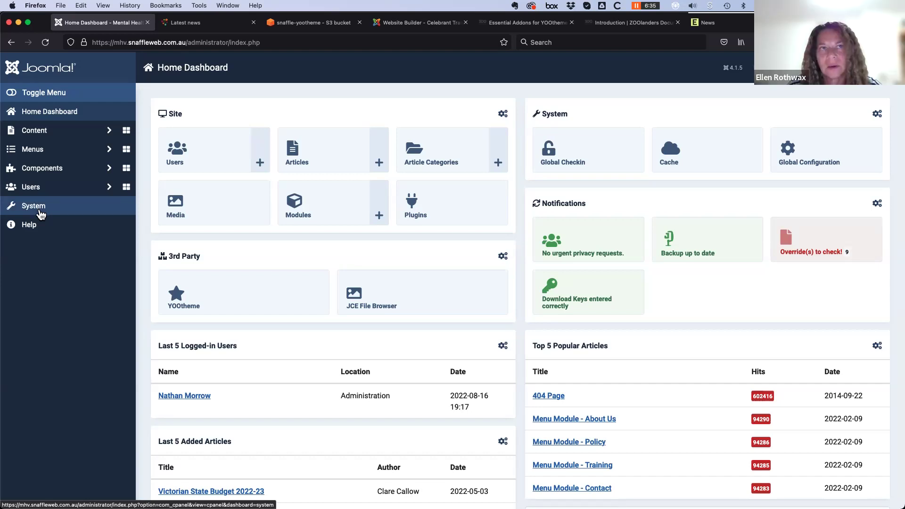
pyautogui.click(228, 296)
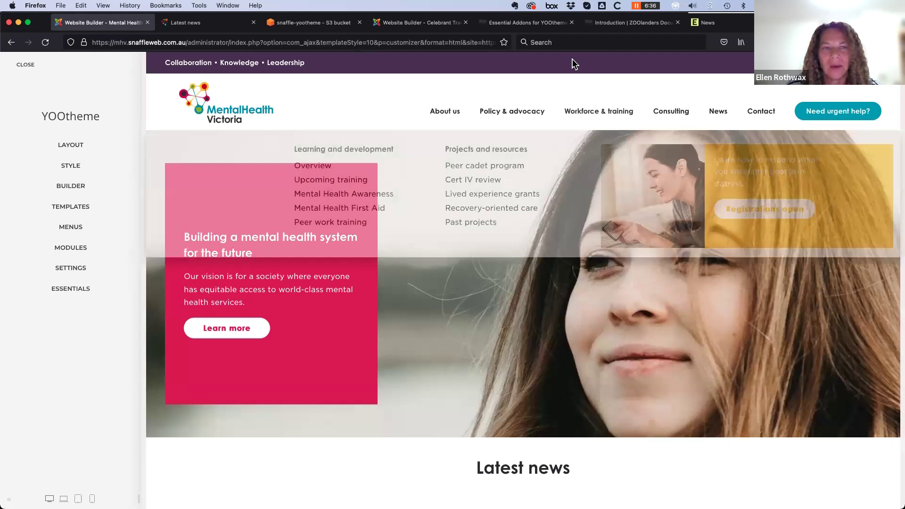
# Move through the browser windows to the Celebrants Training College 'Website Builder' tab.
pyautogui.click(586, 43)
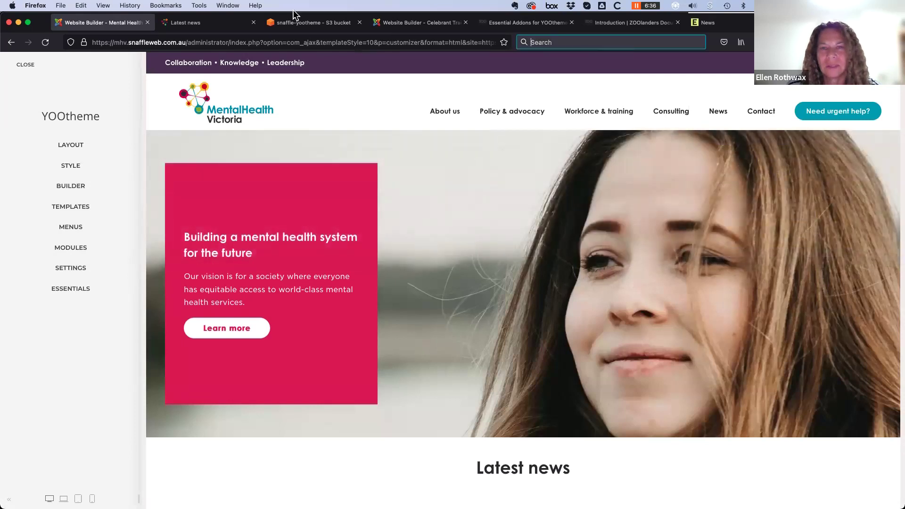
pyautogui.click(705, 22)
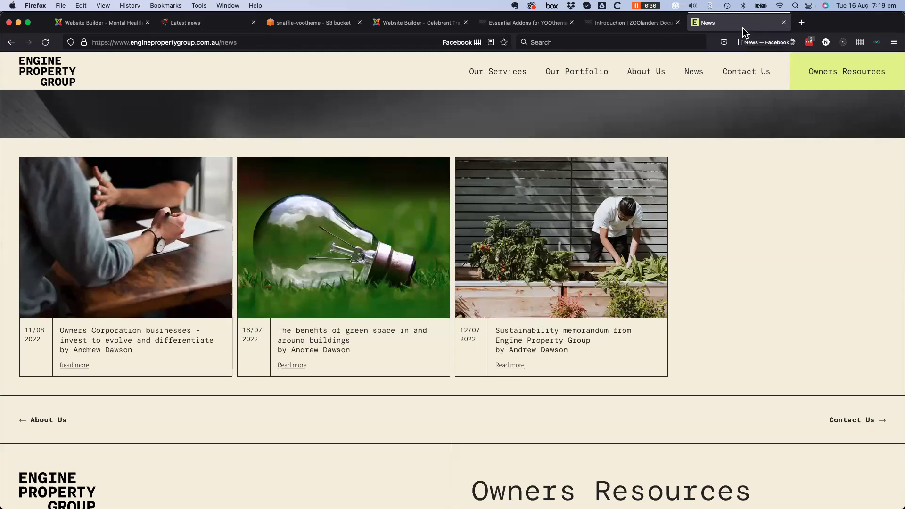
pyautogui.press('super+grave')
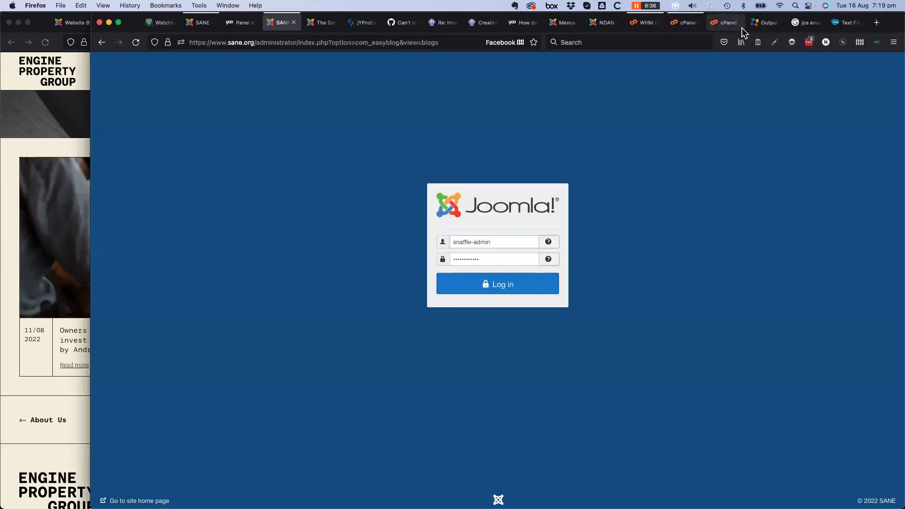
pyautogui.click(14, 225)
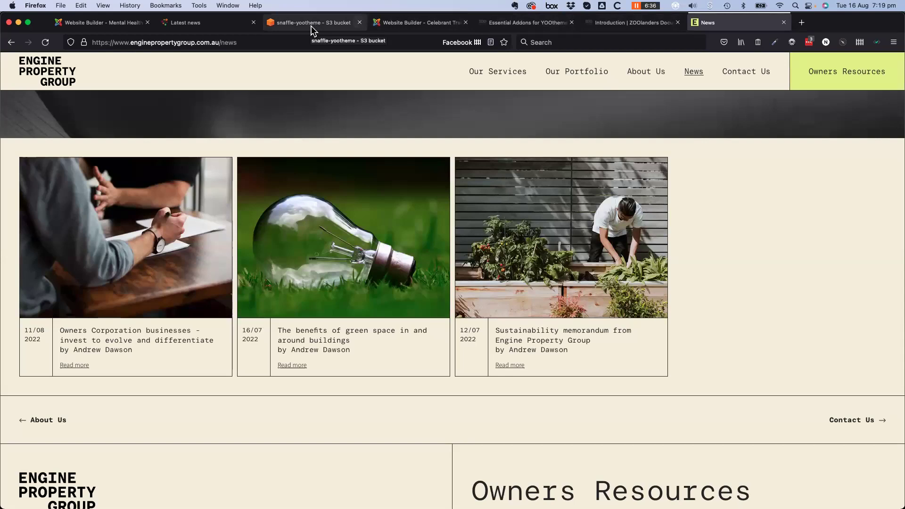
pyautogui.click(403, 27)
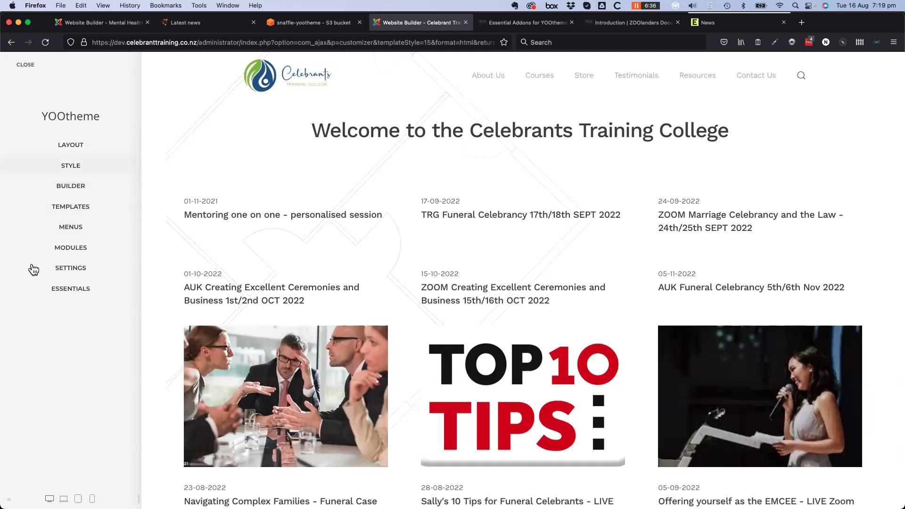
# Inspect the courses Module element's settings on the Home layout, then return to the element list.
pyautogui.scroll(-5, 221, 446)
pyautogui.scroll(-10, 222, 446)
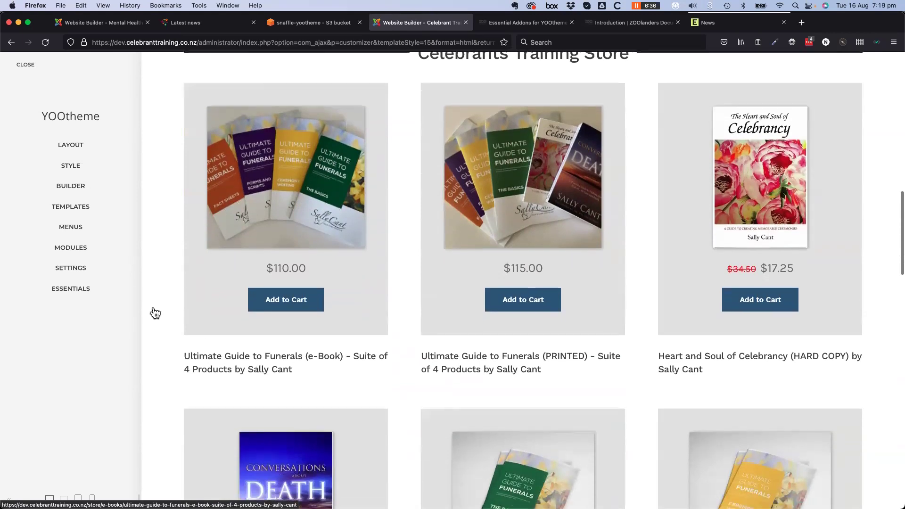
pyautogui.scroll(10, 453, 350)
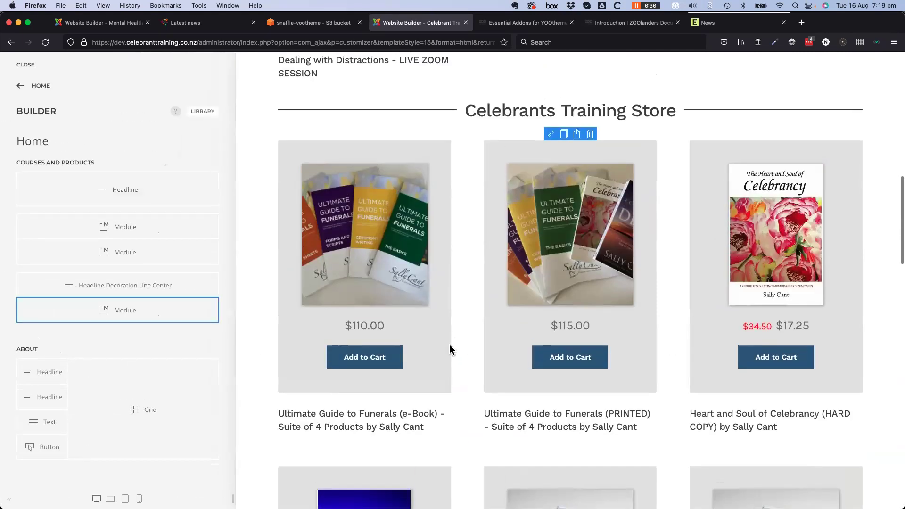
pyautogui.scroll(5, 447, 353)
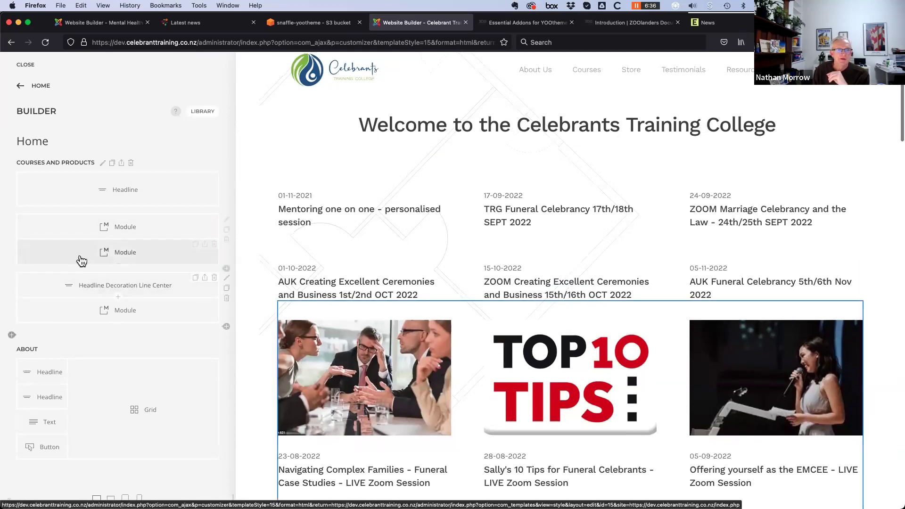
pyautogui.click(132, 231)
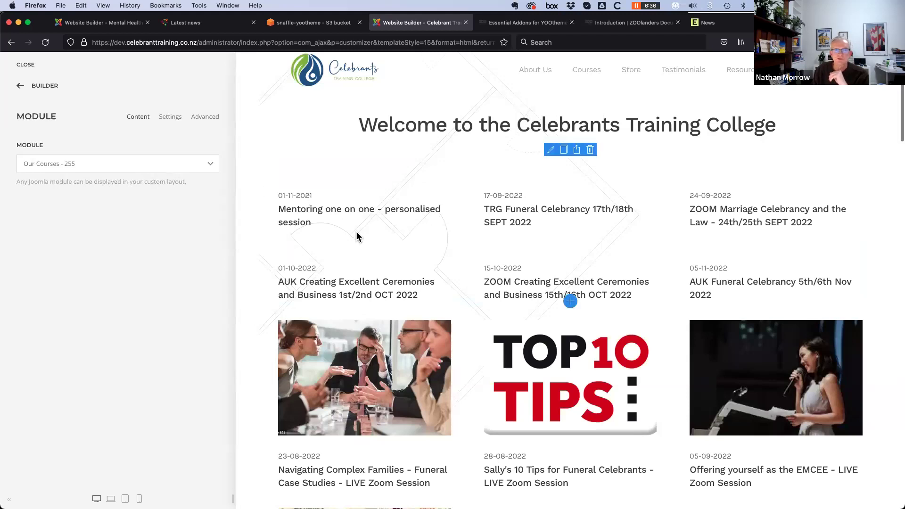
pyautogui.scroll(-10, 713, 256)
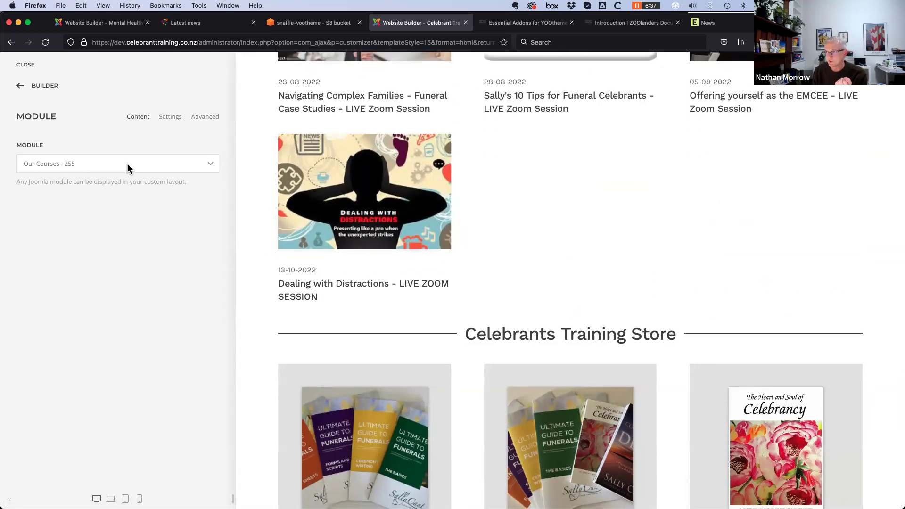
pyautogui.click(20, 86)
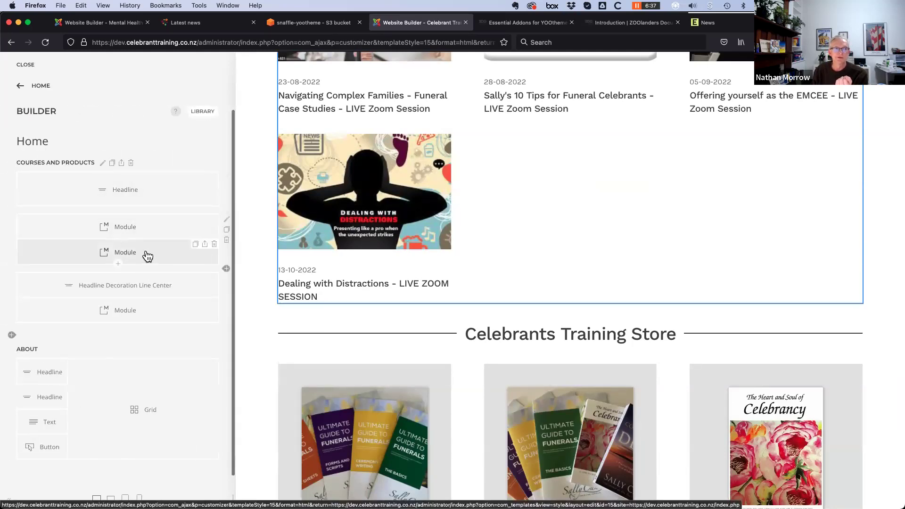
# Inspect the store Module element, keeping its Joomla module set to Home - Store - 247.
pyautogui.scroll(-10, 453, 406)
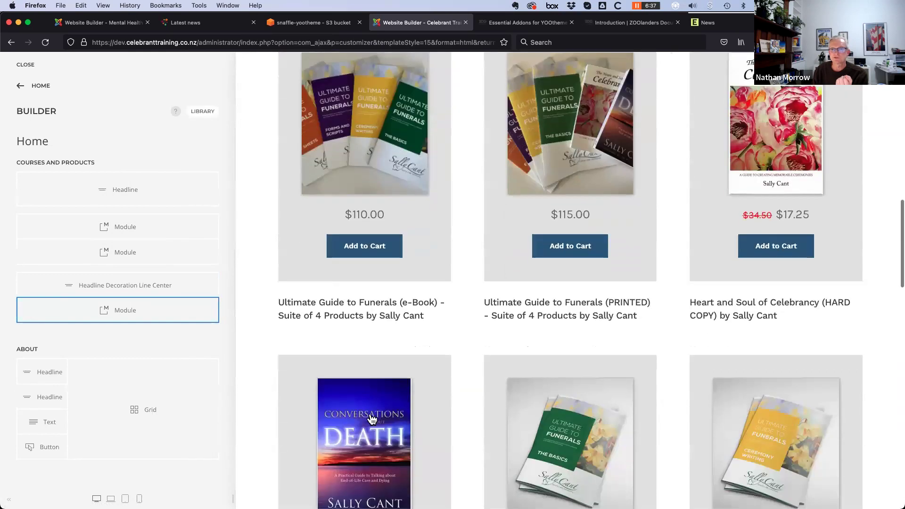
pyautogui.scroll(2, 372, 419)
pyautogui.moveTo(158, 317)
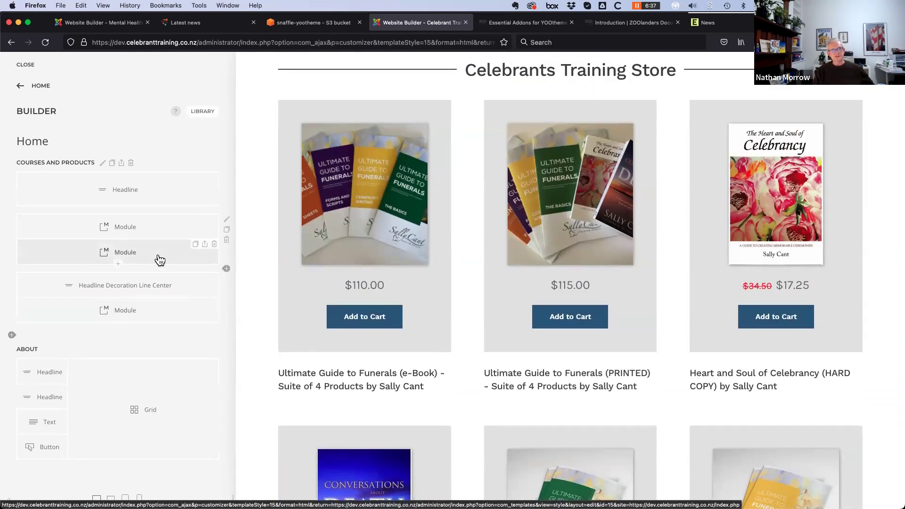
pyautogui.click(159, 312)
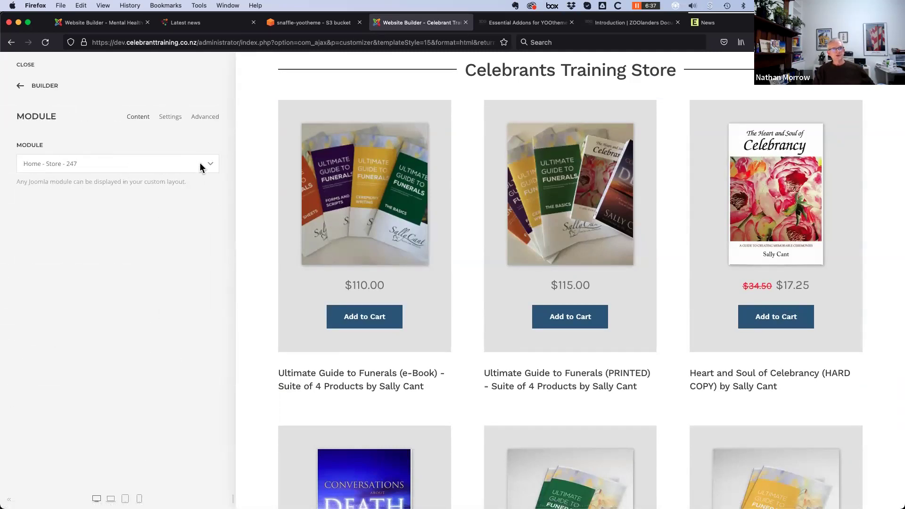
pyautogui.click(202, 166)
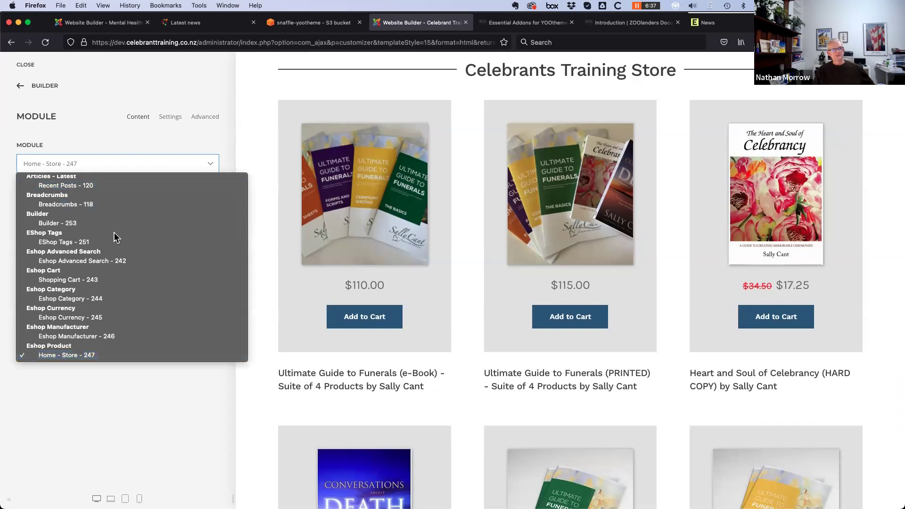
pyautogui.scroll(-3, 104, 296)
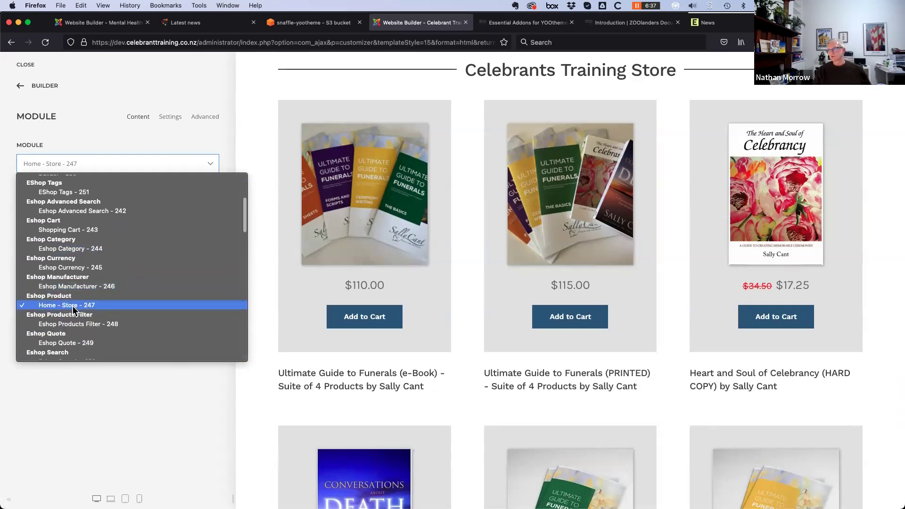
pyautogui.click(109, 135)
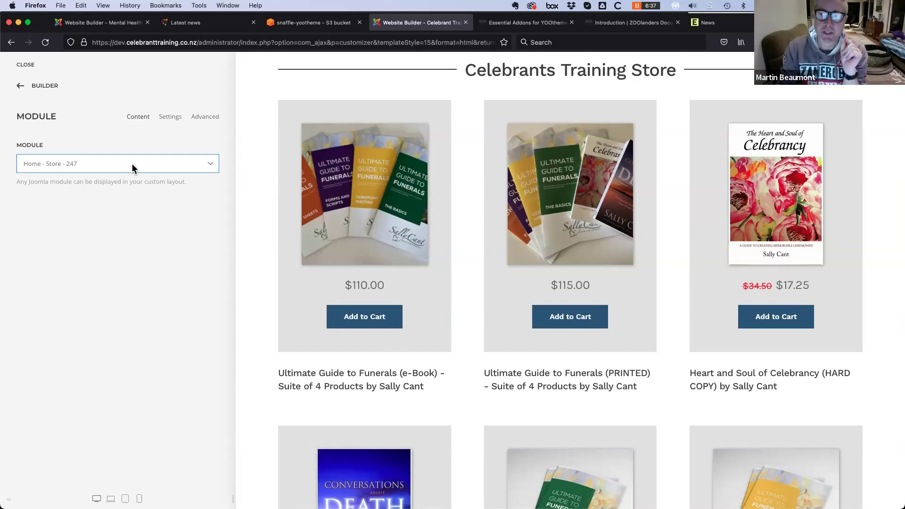
pyautogui.click(20, 86)
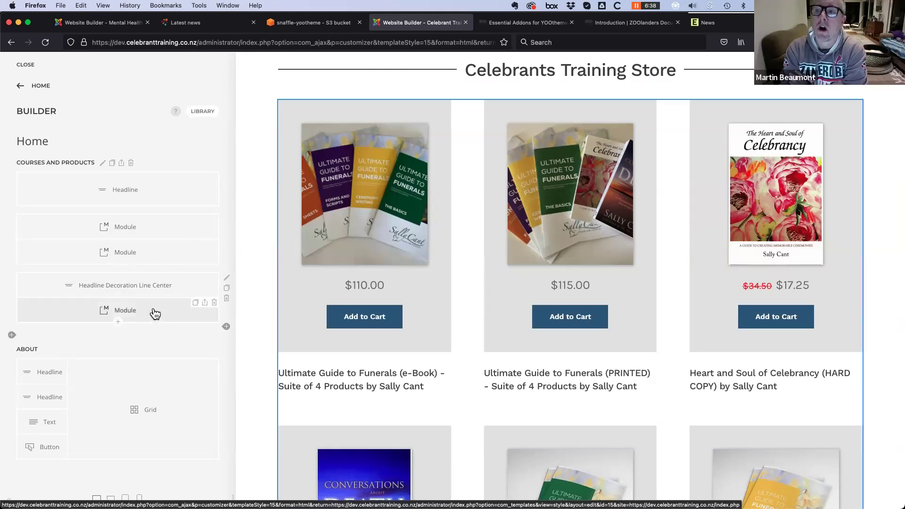
# Scroll through the Celebrants Home layout, then leave the Builder for the customizer main menu.
pyautogui.scroll(-1, 141, 330)
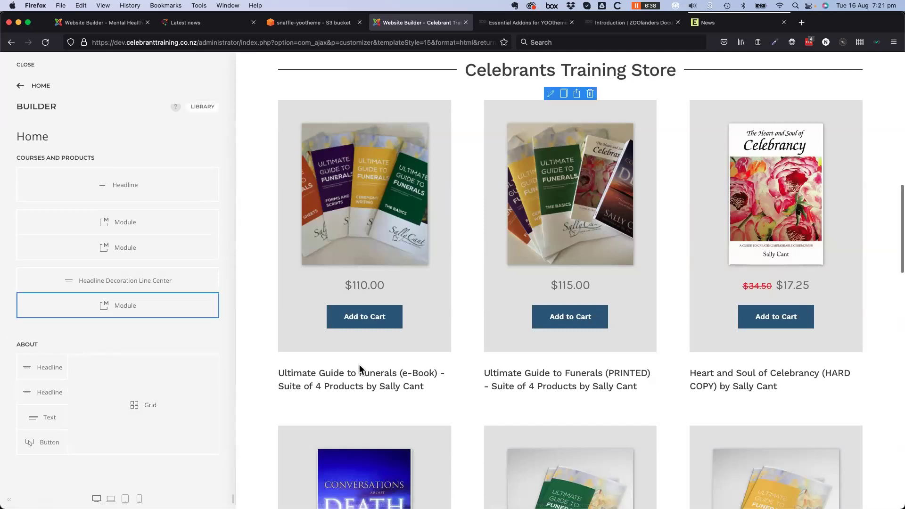
pyautogui.scroll(7, 359, 364)
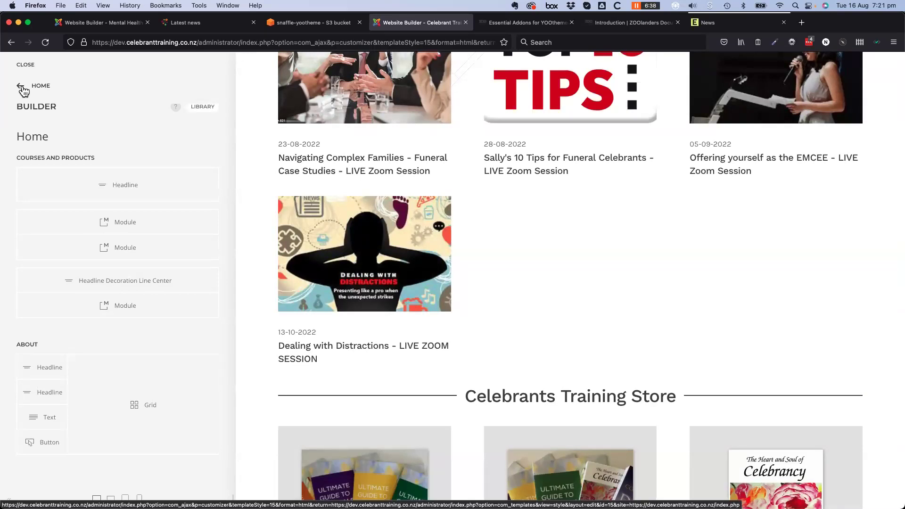
pyautogui.click(21, 87)
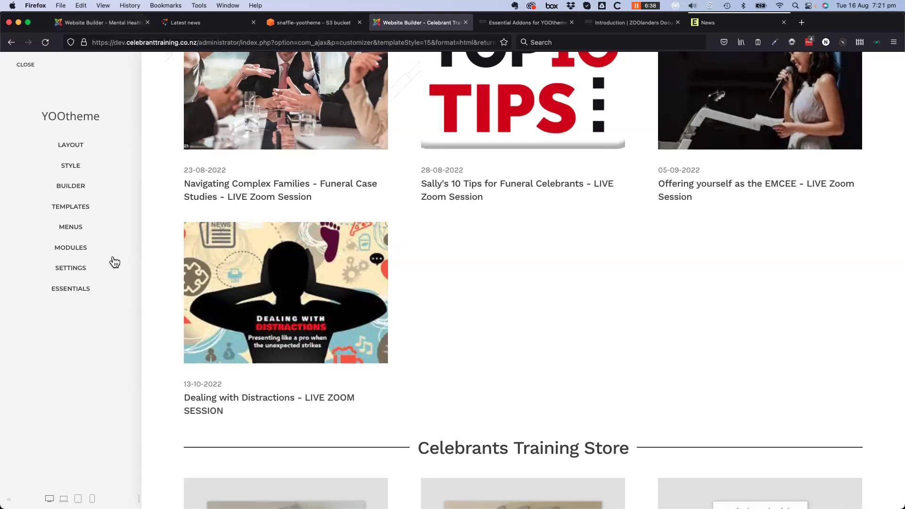
# Switch to the Mental Health Victoria builder, glance over its Modules list, and return to the main menu.
pyautogui.click(99, 23)
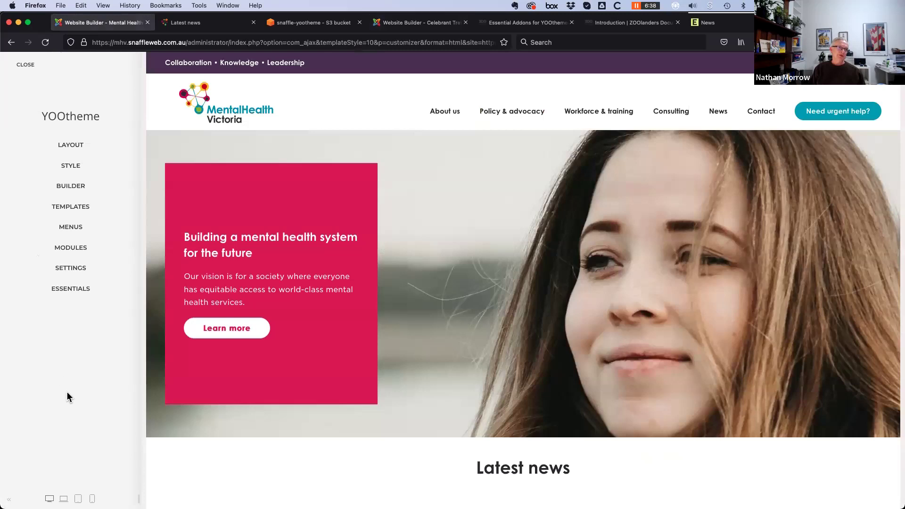
pyautogui.click(76, 248)
pyautogui.scroll(-3, 65, 363)
pyautogui.scroll(3, 60, 367)
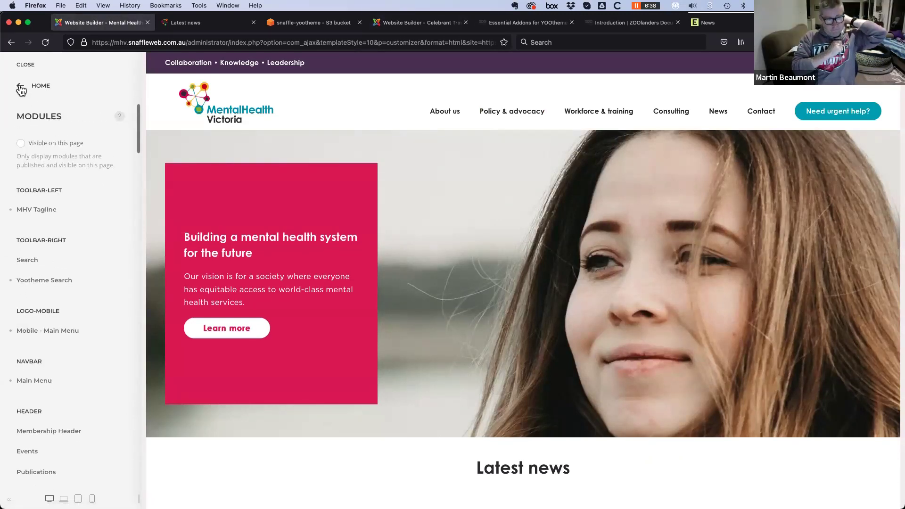
pyautogui.click(20, 92)
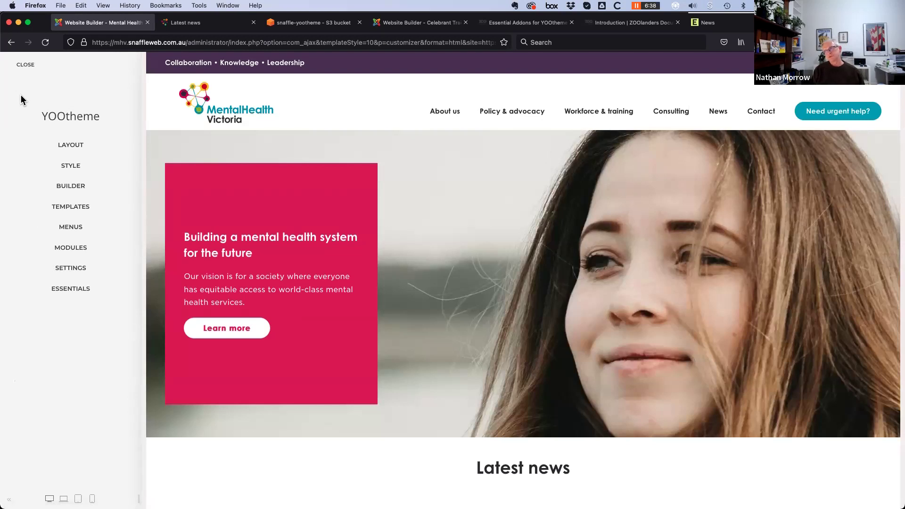
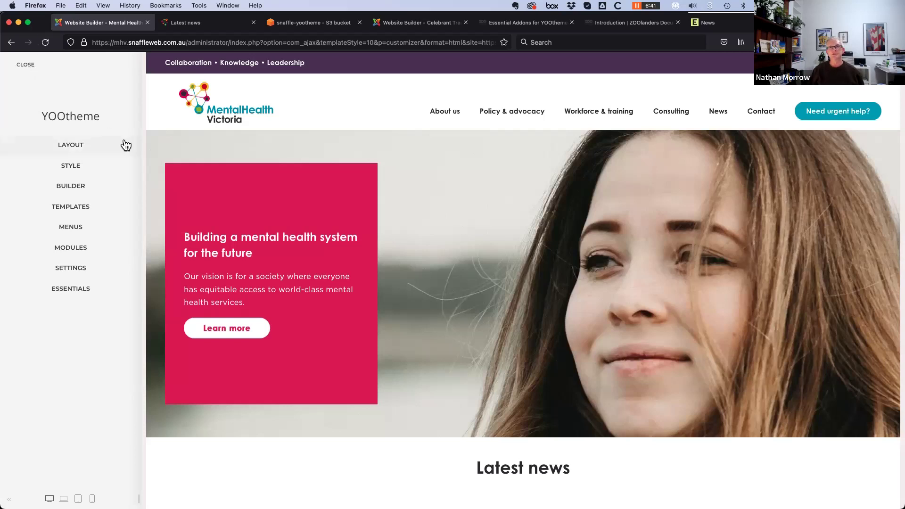
# Switch from the ZOOlanders docs and Essential Addons tabs to the Celebrants Training College builder.
pyautogui.click(611, 27)
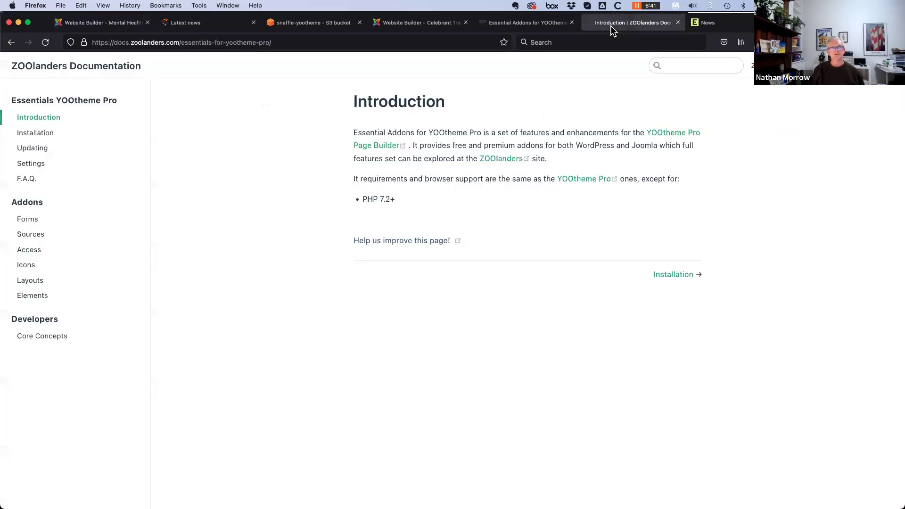
pyautogui.click(564, 22)
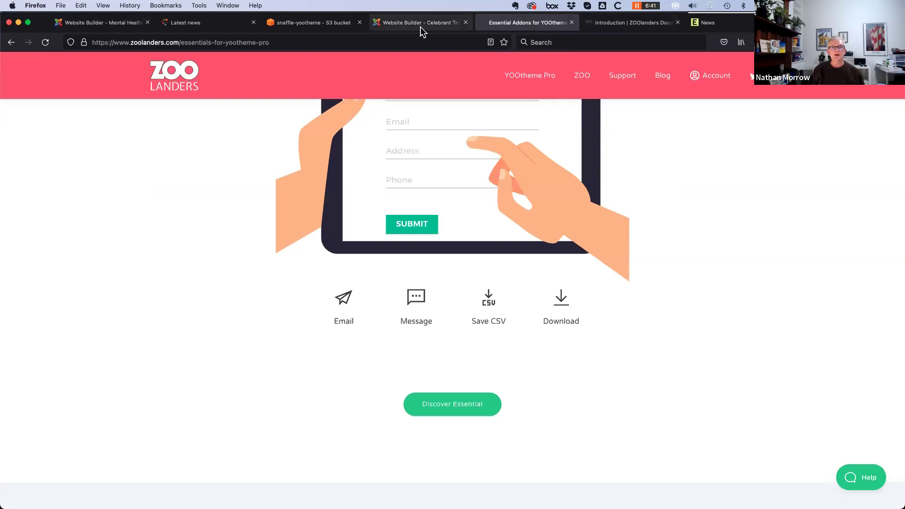
pyautogui.click(421, 26)
pyautogui.scroll(8, 561, 223)
pyautogui.scroll(-1, 561, 223)
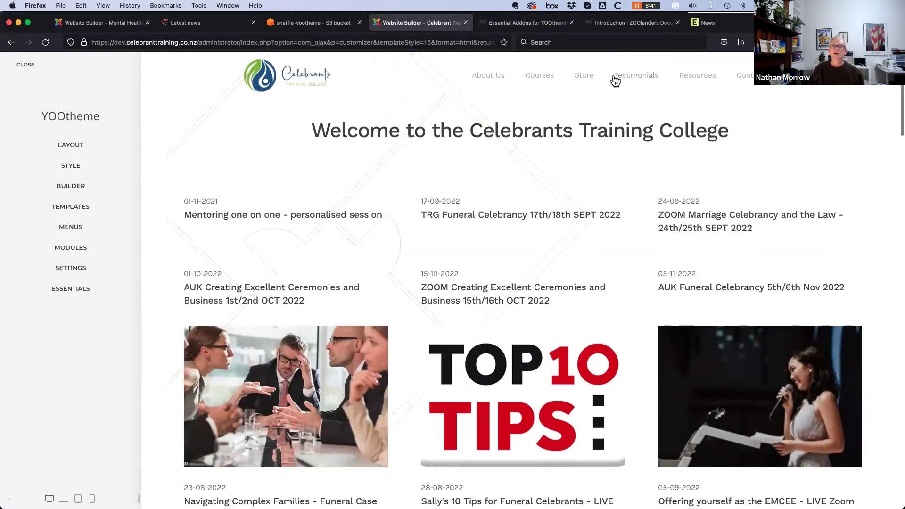
# Add THE BASICS e-Book ($27.23) to the Celebrants store cart, then close the customizer.
pyautogui.click(582, 79)
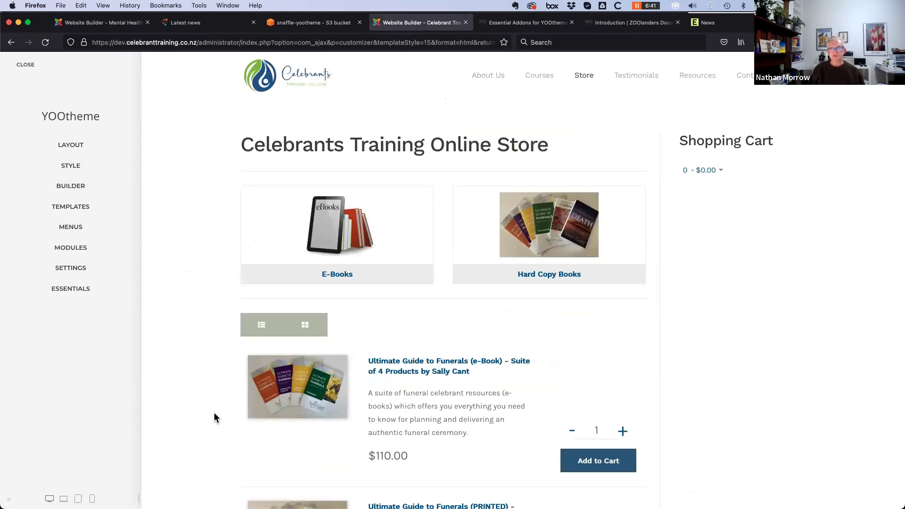
pyautogui.scroll(-5, 213, 414)
pyautogui.scroll(-6, 213, 413)
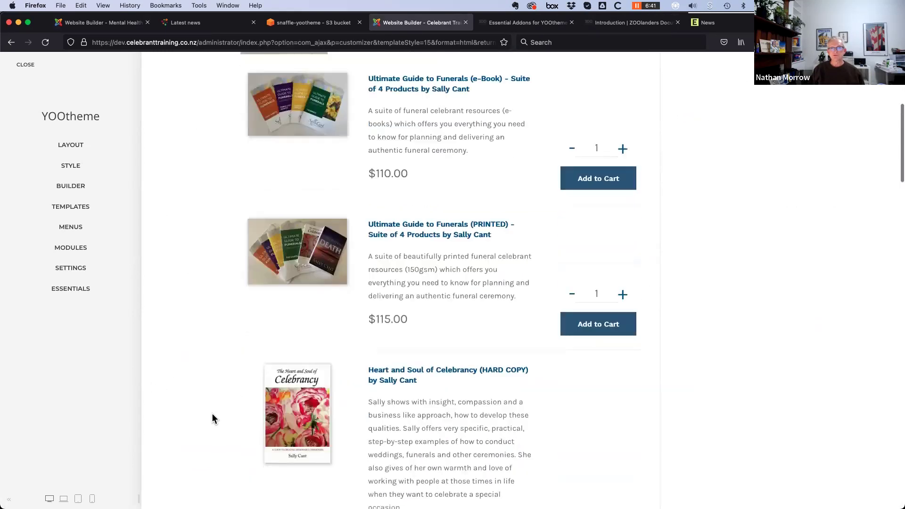
pyautogui.scroll(-7, 213, 418)
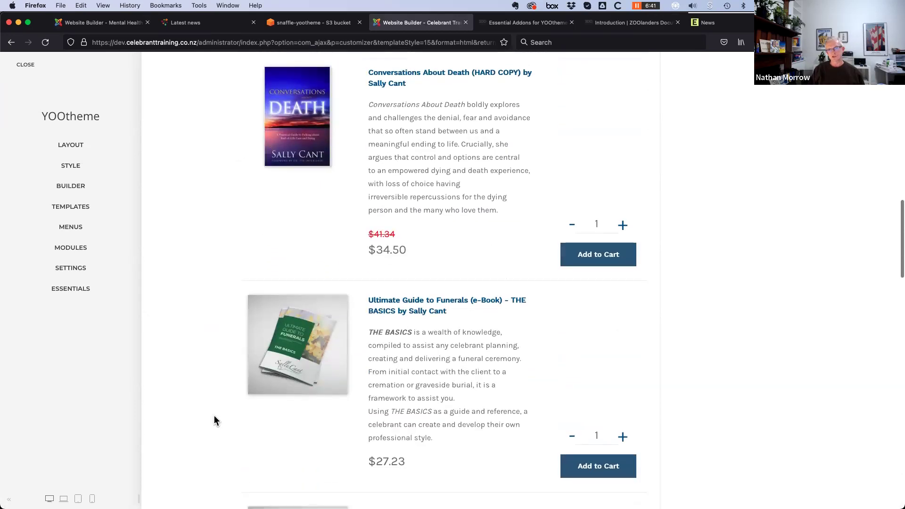
pyautogui.scroll(-2, 214, 420)
pyautogui.click(415, 197)
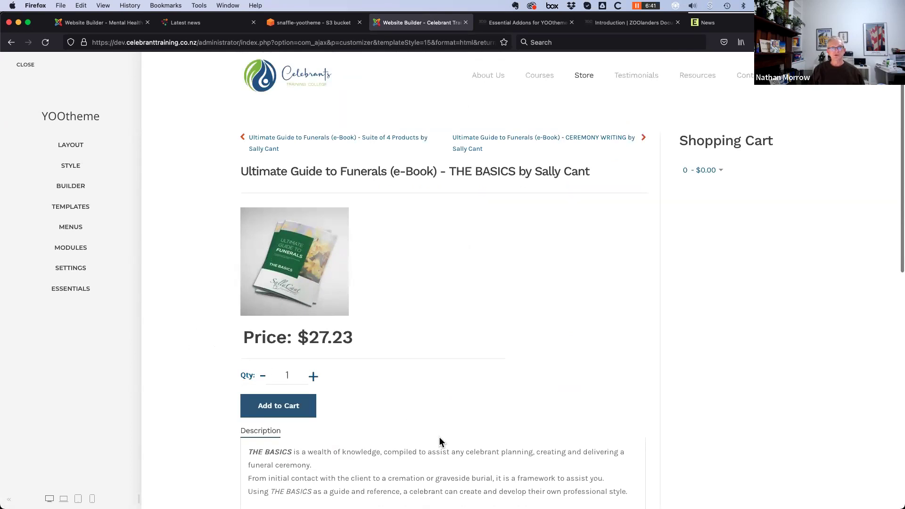
pyautogui.scroll(-4, 440, 440)
pyautogui.click(282, 221)
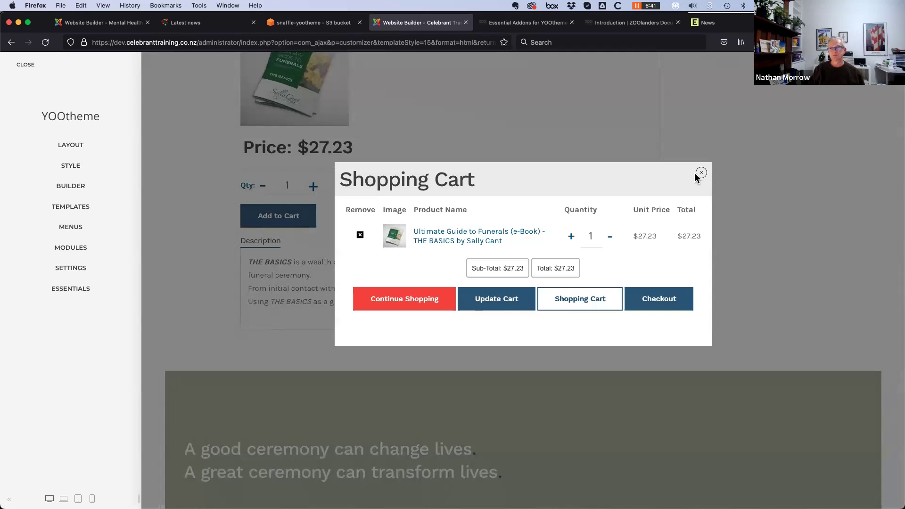
pyautogui.click(701, 173)
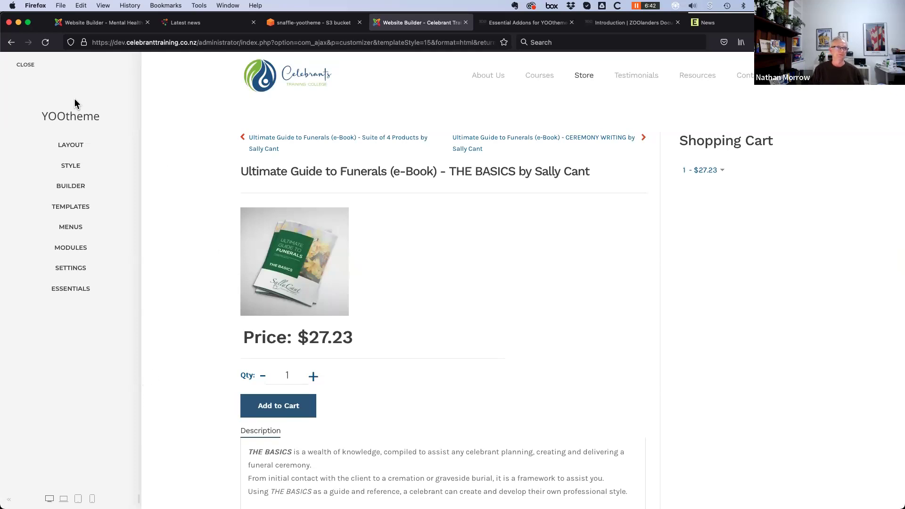
pyautogui.click(26, 64)
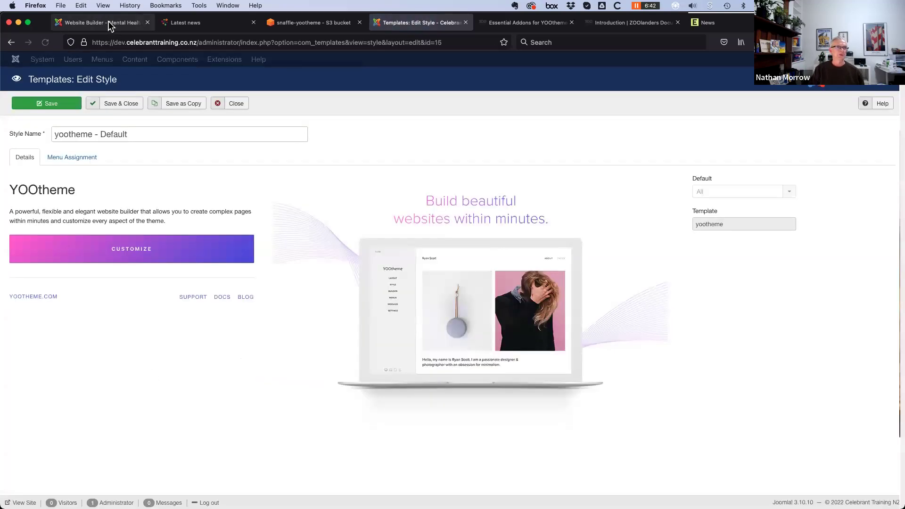
# Switch to the Website Builder - Mental Health tab in Firefox.
pyautogui.click(108, 21)
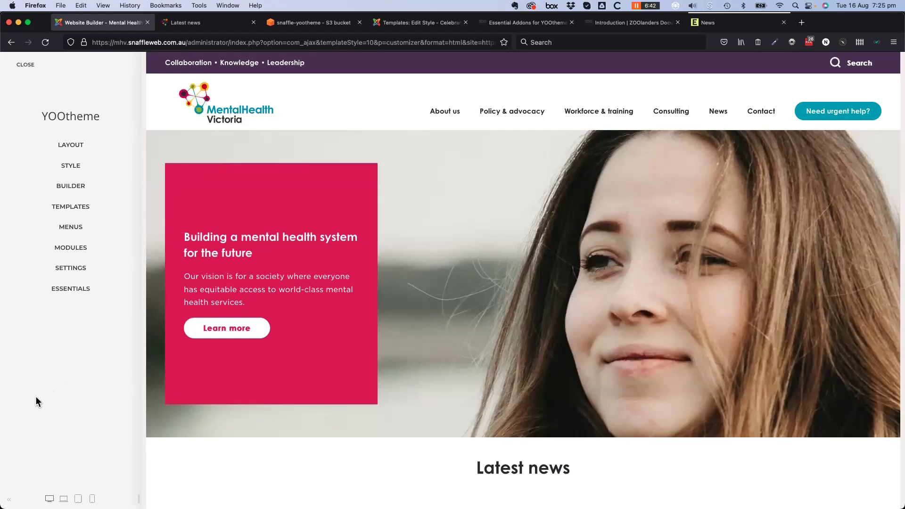
# Insert an Overlay element below the Panel in the Home Feature Article - Mobile section.
pyautogui.click(72, 187)
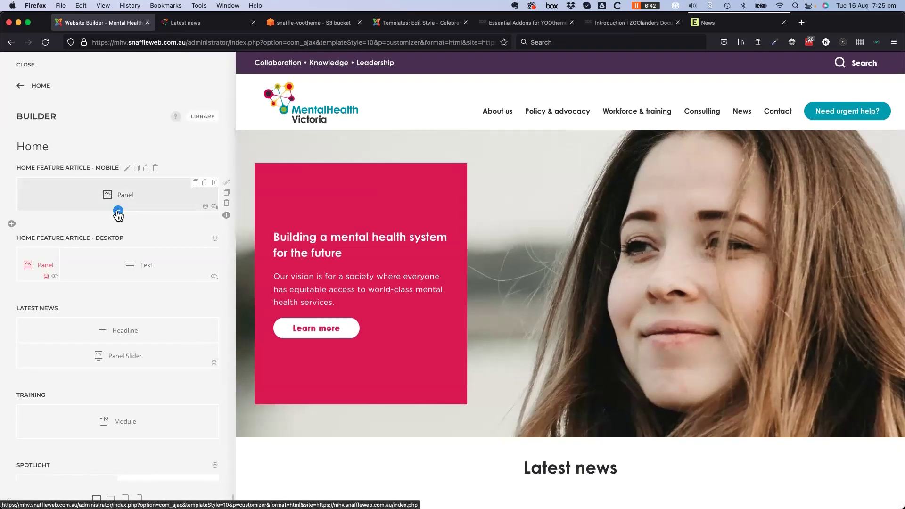
pyautogui.click(119, 211)
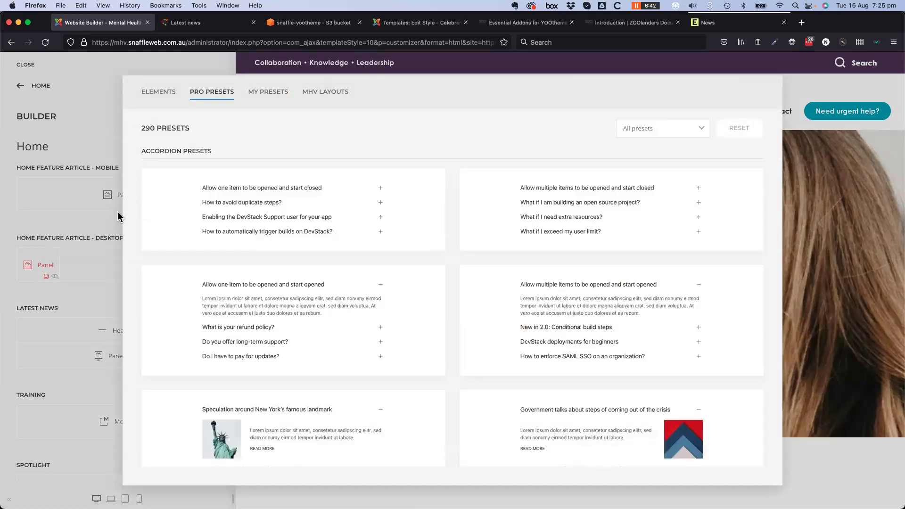
pyautogui.click(156, 94)
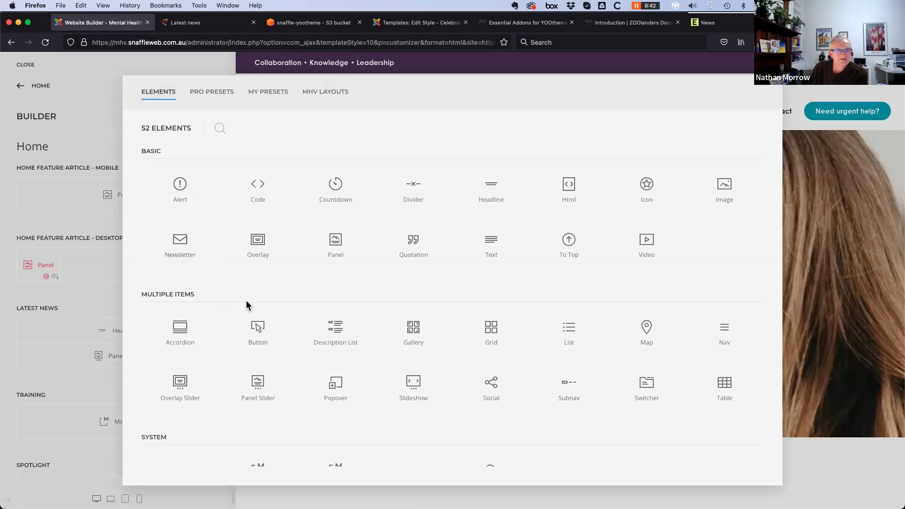
pyautogui.click(259, 250)
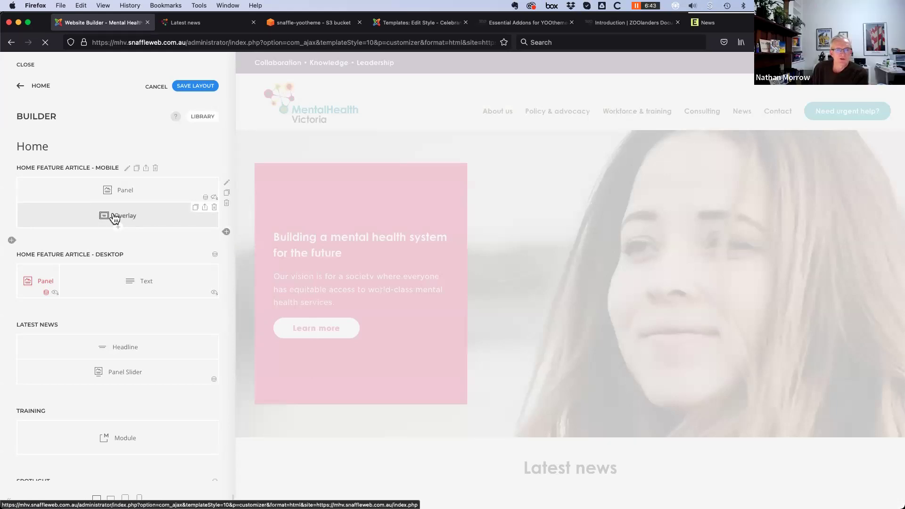
pyautogui.click(69, 215)
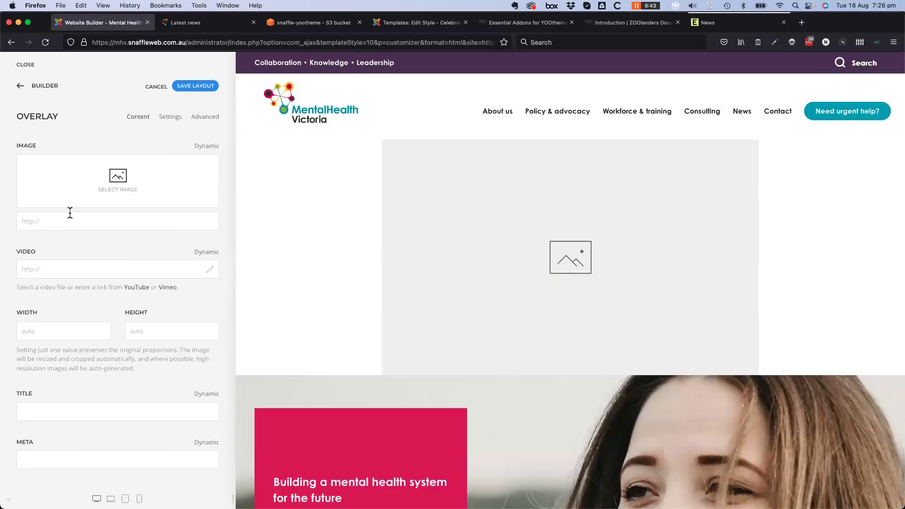
pyautogui.scroll(-10, 77, 394)
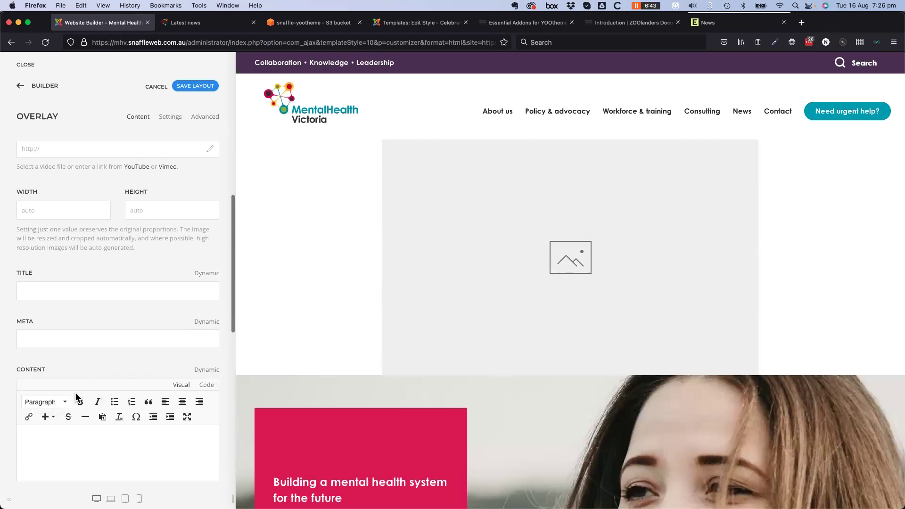
pyautogui.scroll(-6, 75, 393)
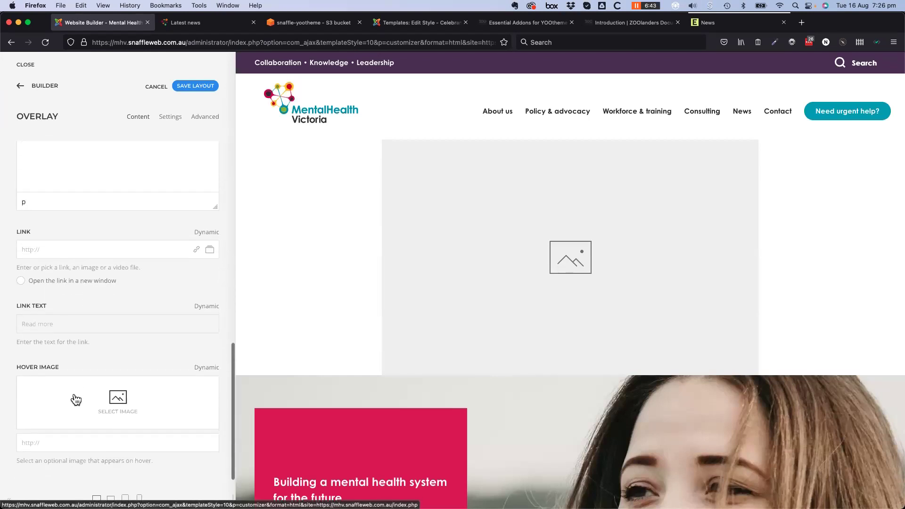
pyautogui.scroll(16, 78, 400)
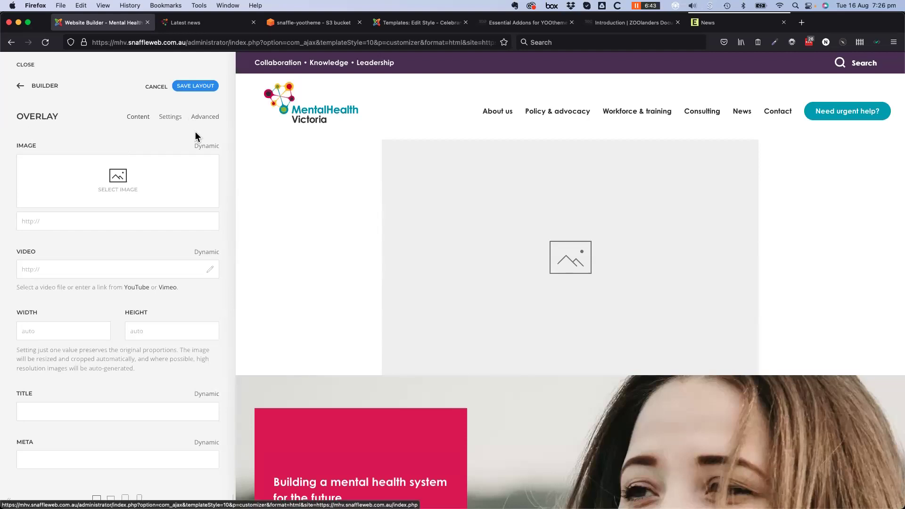
pyautogui.click(206, 149)
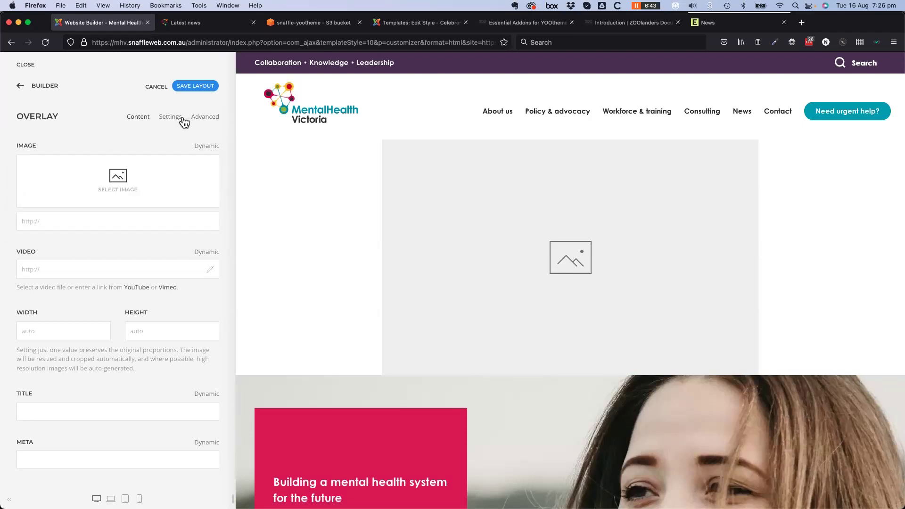
pyautogui.click(209, 117)
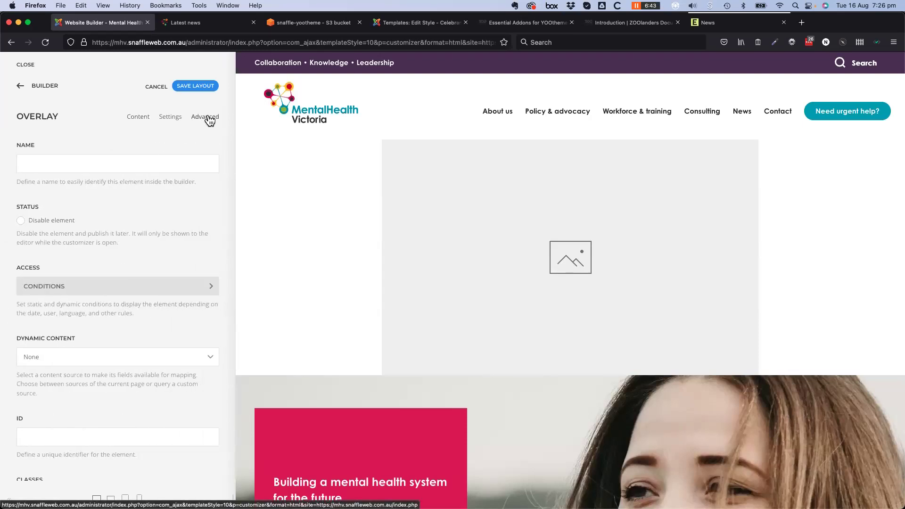
pyautogui.scroll(-7, 151, 317)
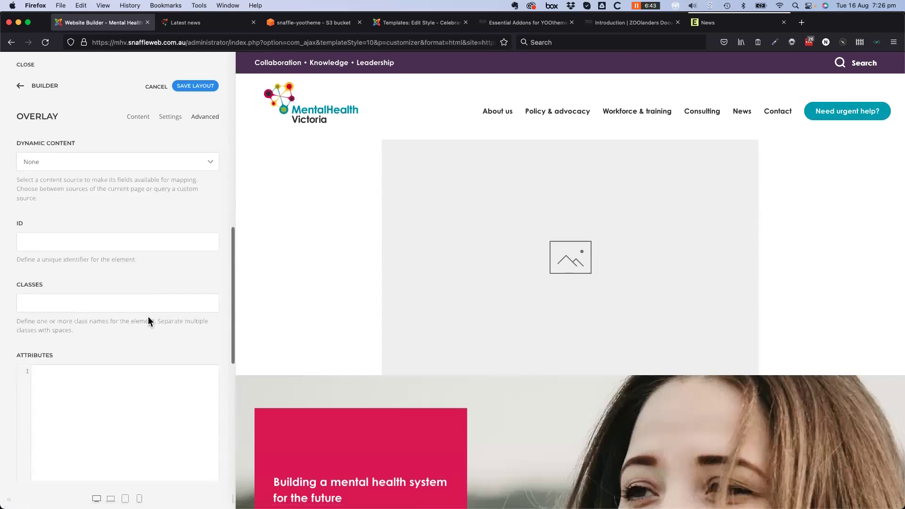
pyautogui.scroll(10, 146, 321)
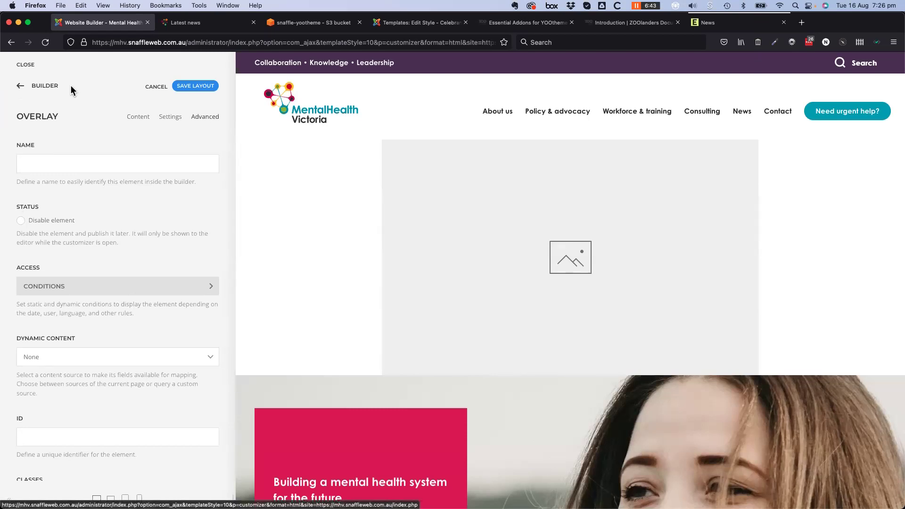
pyautogui.click(20, 87)
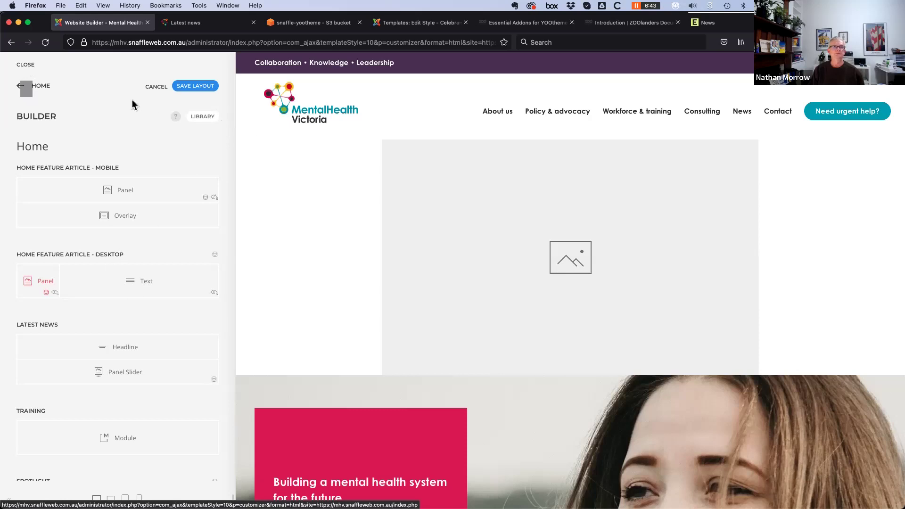
# Stay in the builder and open the 'Opening the Page Builder' help video.
pyautogui.click(204, 87)
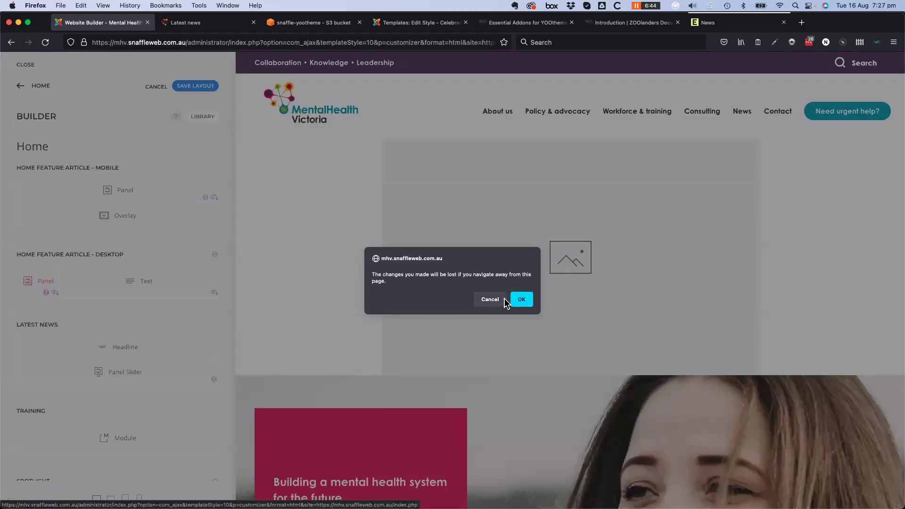
pyautogui.click(490, 299)
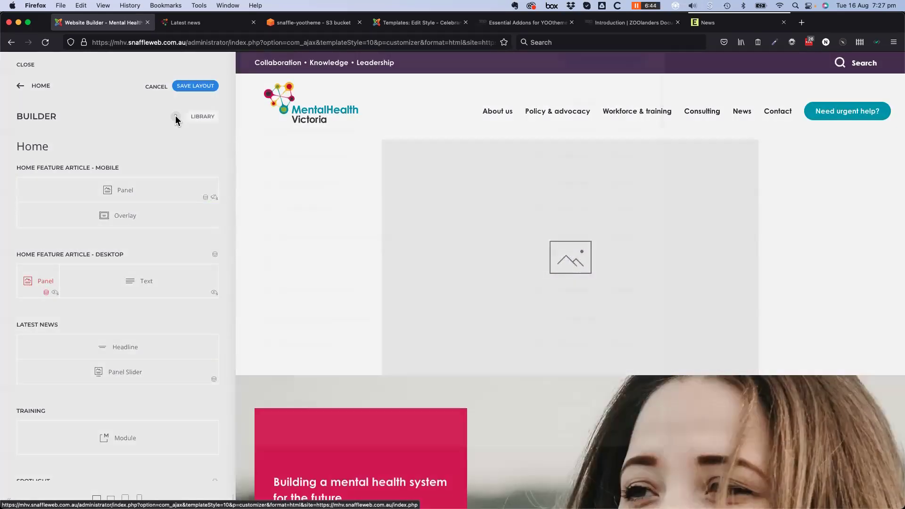
pyautogui.click(175, 117)
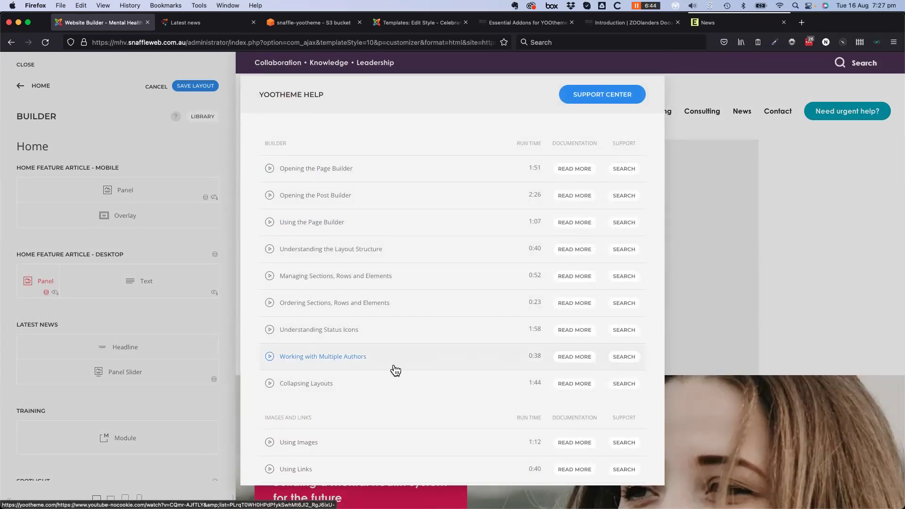
pyautogui.scroll(-2, 348, 366)
pyautogui.scroll(2, 347, 366)
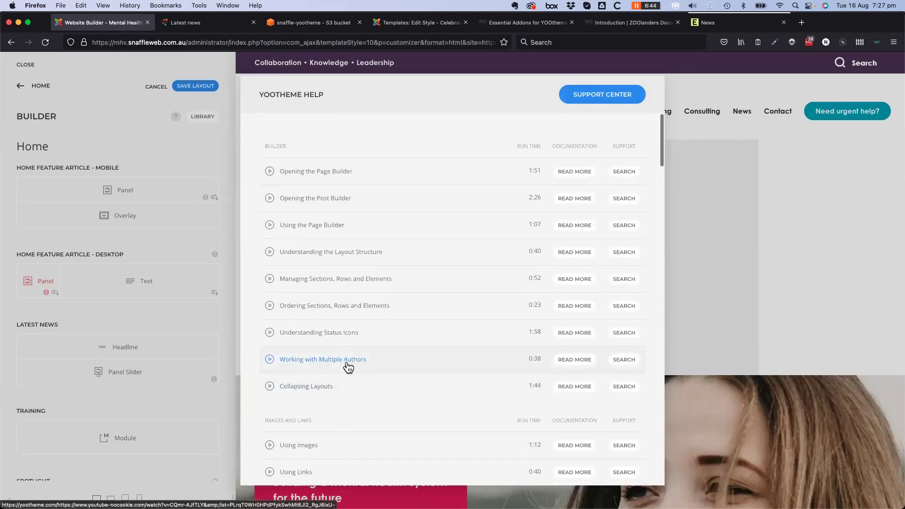
pyautogui.click(327, 169)
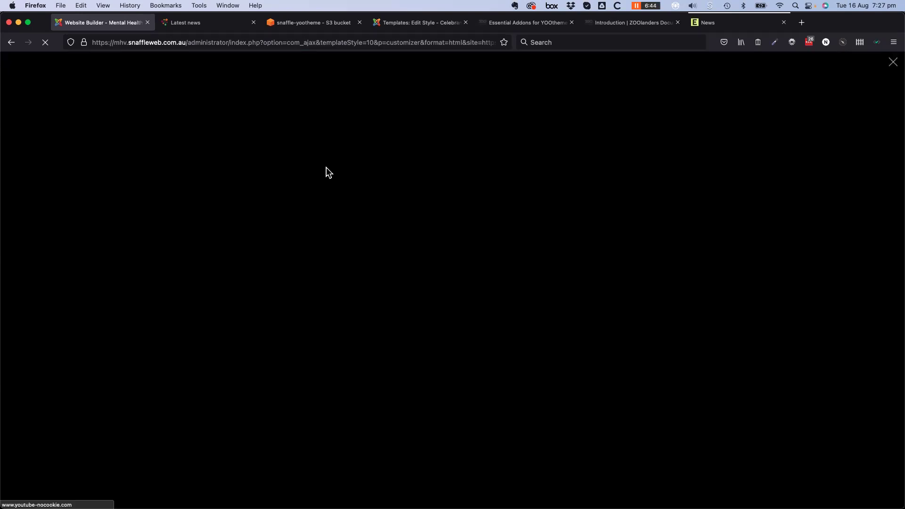
# Play the tutorial, then return to the dashboard and reopen the YOOtheme customizer.
pyautogui.click(376, 363)
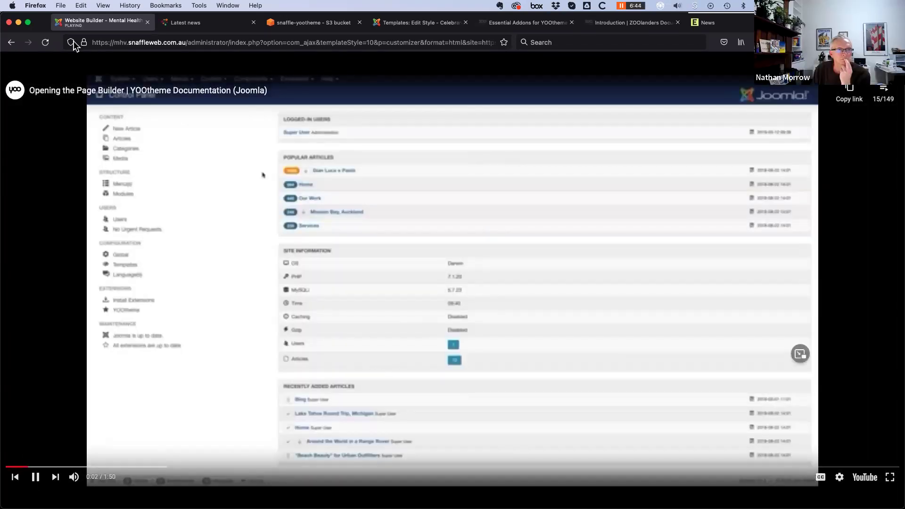
pyautogui.click(11, 41)
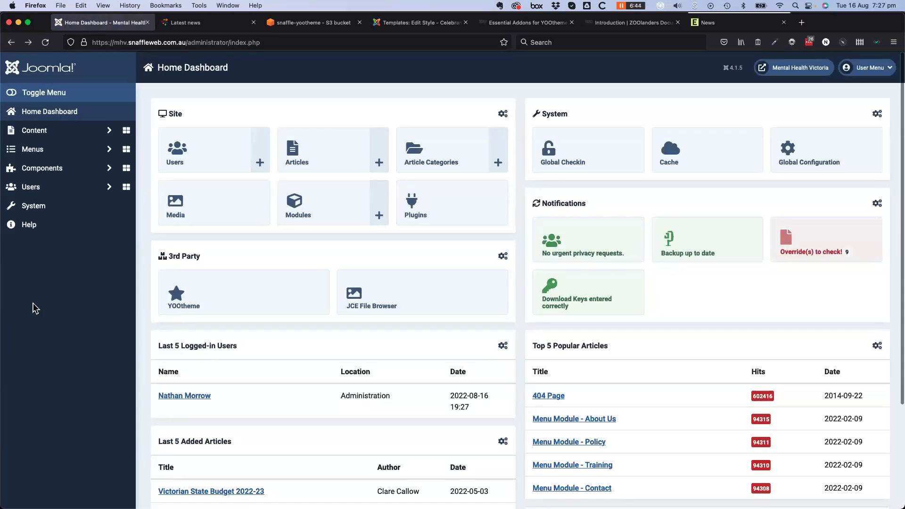
pyautogui.click(213, 304)
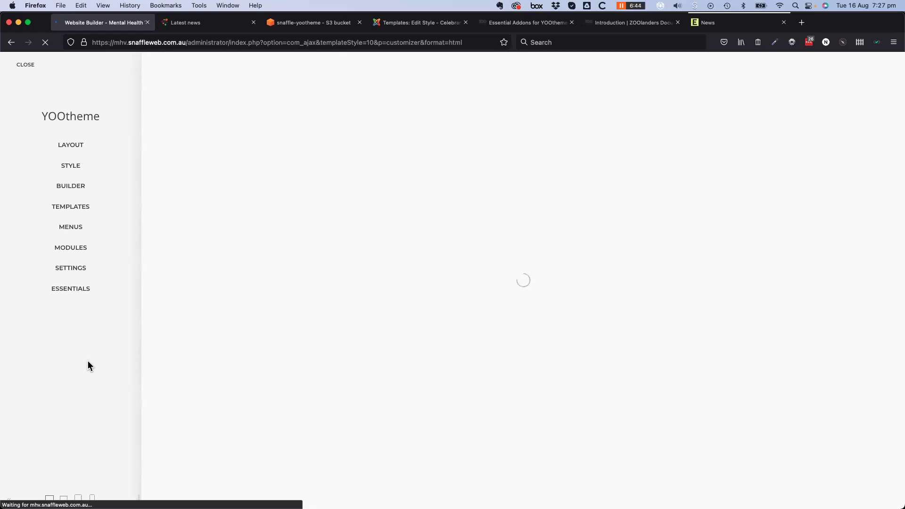
pyautogui.click(78, 274)
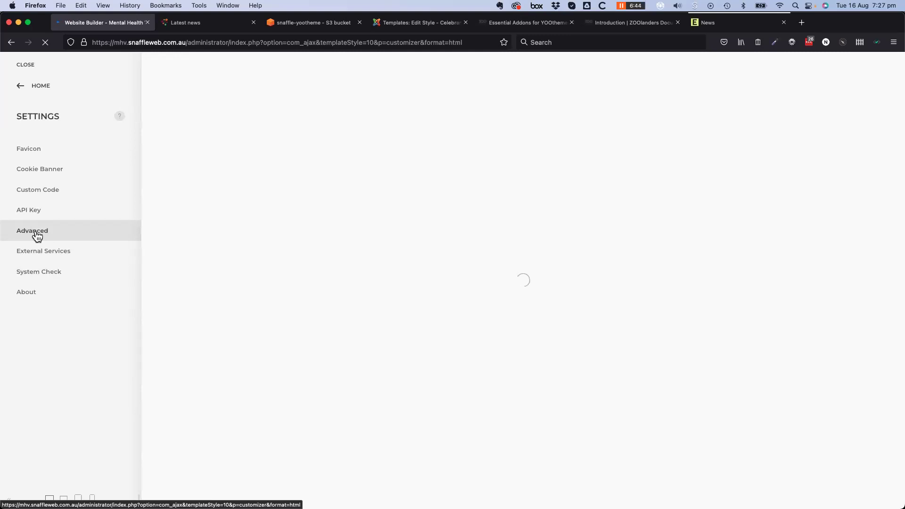
pyautogui.click(36, 235)
pyautogui.scroll(-3, 94, 450)
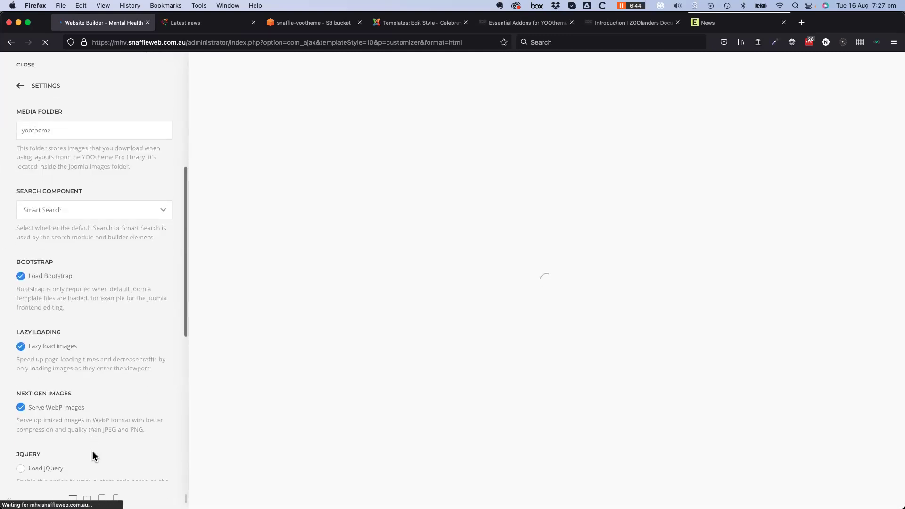
pyautogui.scroll(-2, 91, 450)
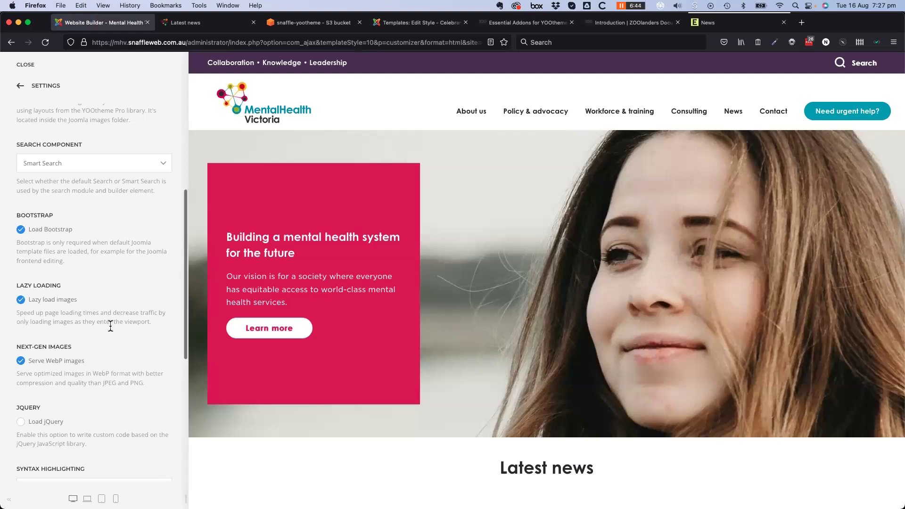
pyautogui.scroll(5, 107, 325)
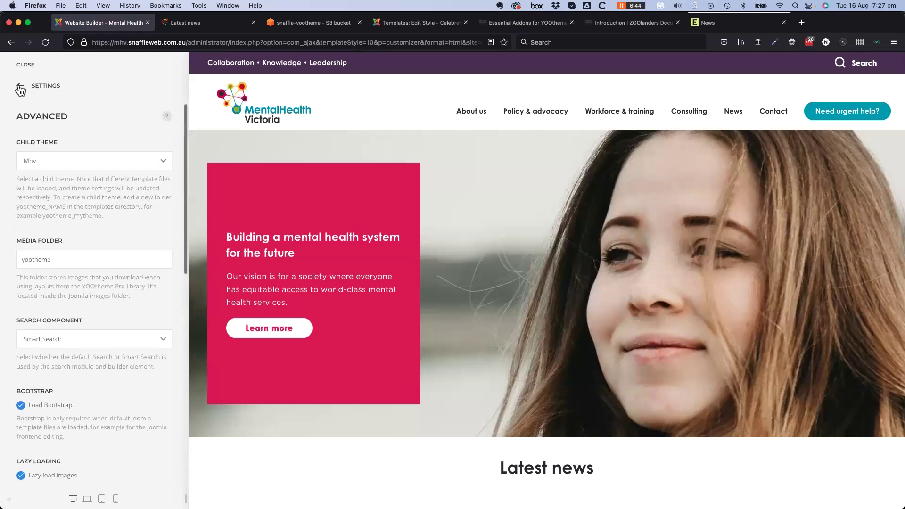
pyautogui.click(20, 88)
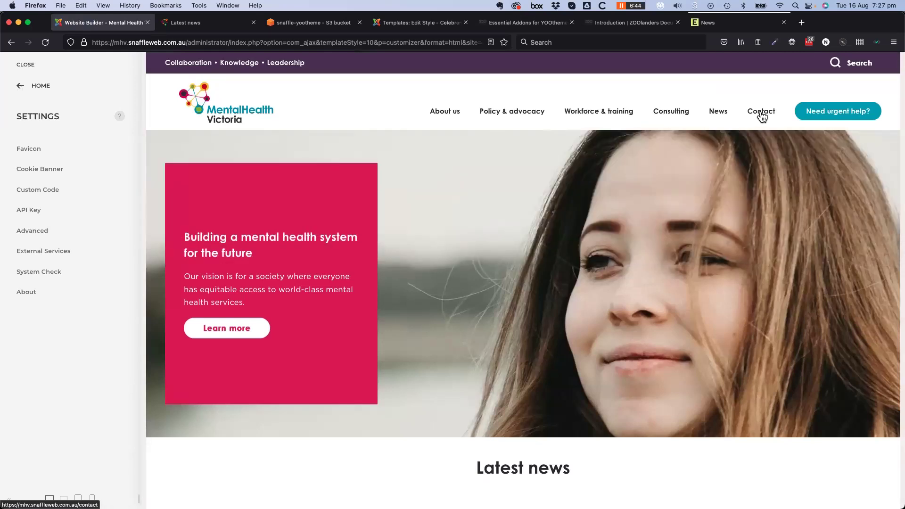
pyautogui.scroll(-10, 697, 363)
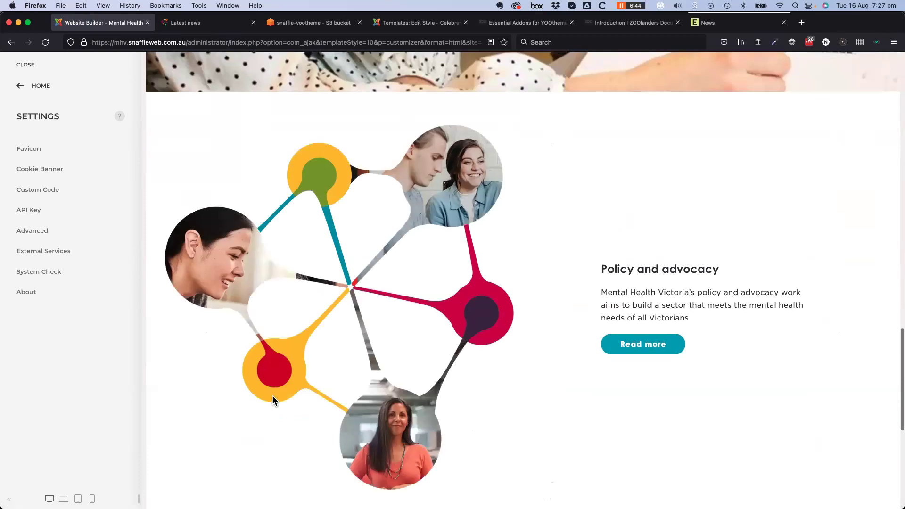
pyautogui.scroll(4, 268, 399)
pyautogui.scroll(15, 267, 402)
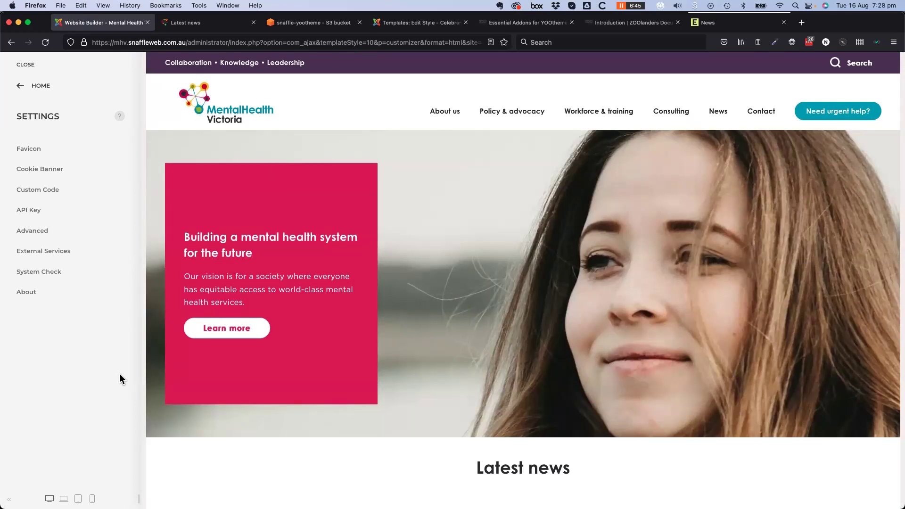
pyautogui.click(19, 89)
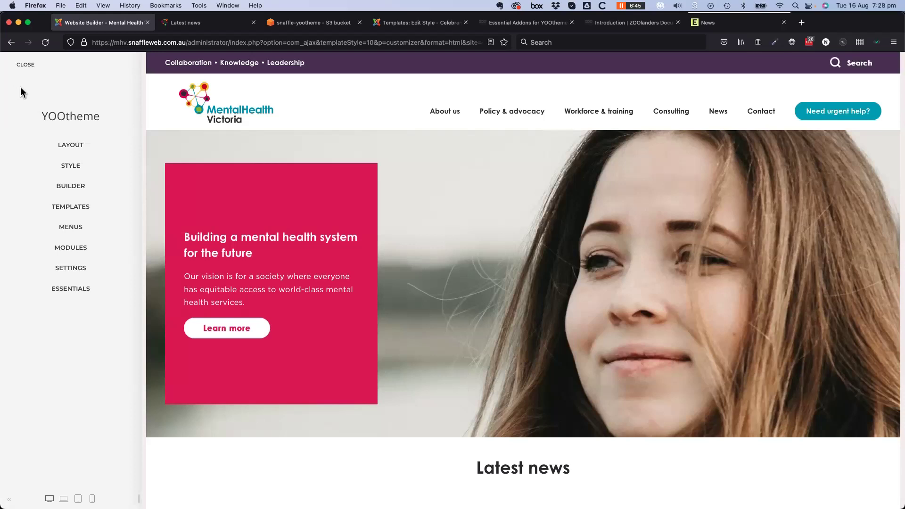
# Open the Home layout in the builder and browse the Elements picker without adding anything.
pyautogui.click(81, 189)
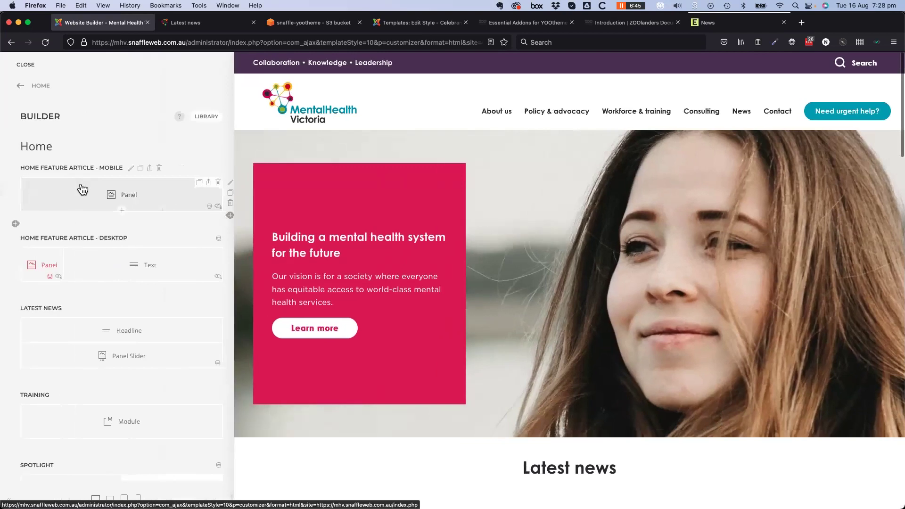
pyautogui.click(118, 211)
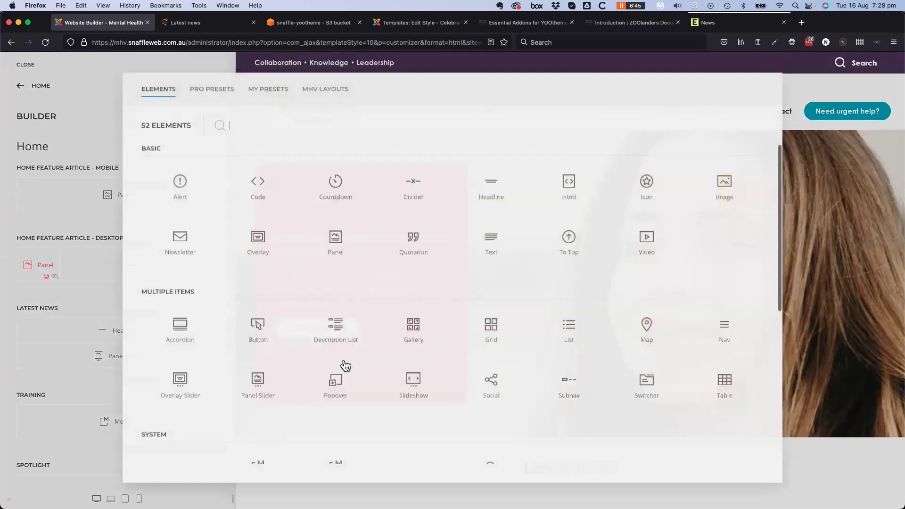
pyautogui.scroll(-3, 307, 400)
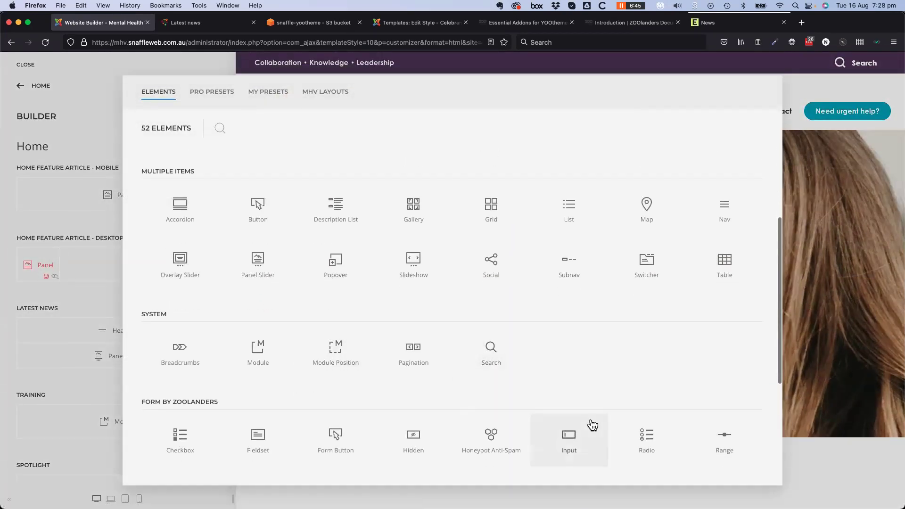
pyautogui.scroll(-3, 556, 432)
pyautogui.scroll(4, 358, 432)
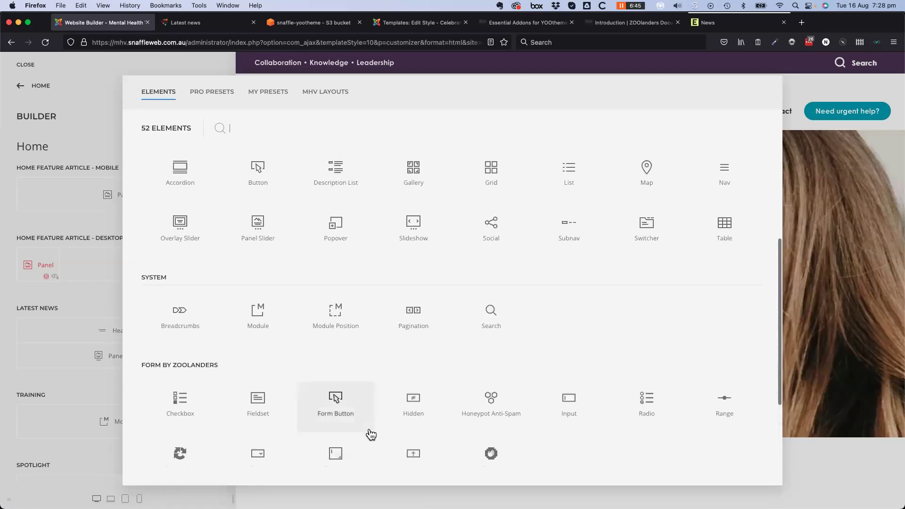
pyautogui.scroll(3, 366, 431)
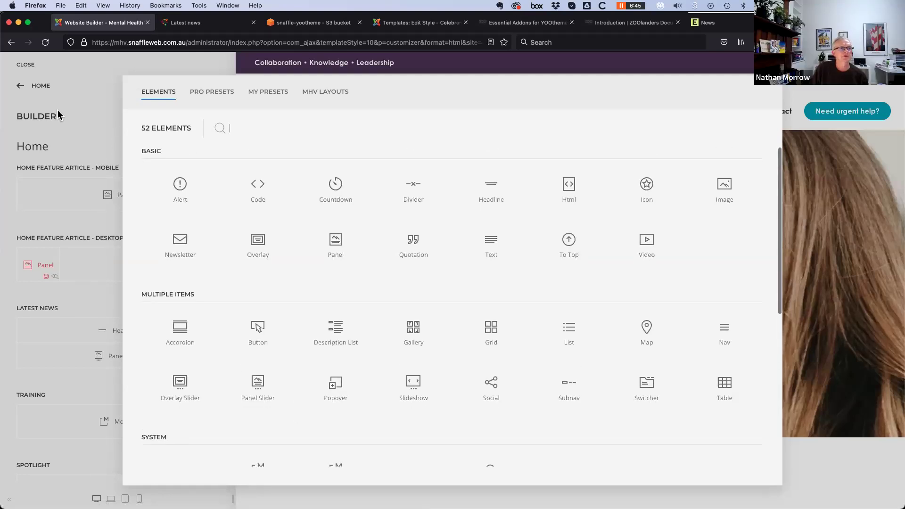
pyautogui.click(75, 118)
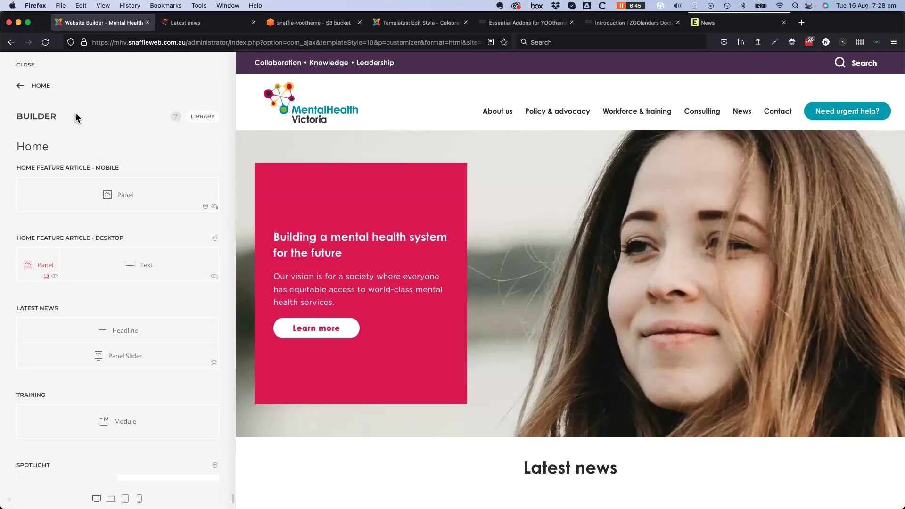
# Go back from the Home layout builder to the YOOtheme customizer main menu.
pyautogui.click(22, 87)
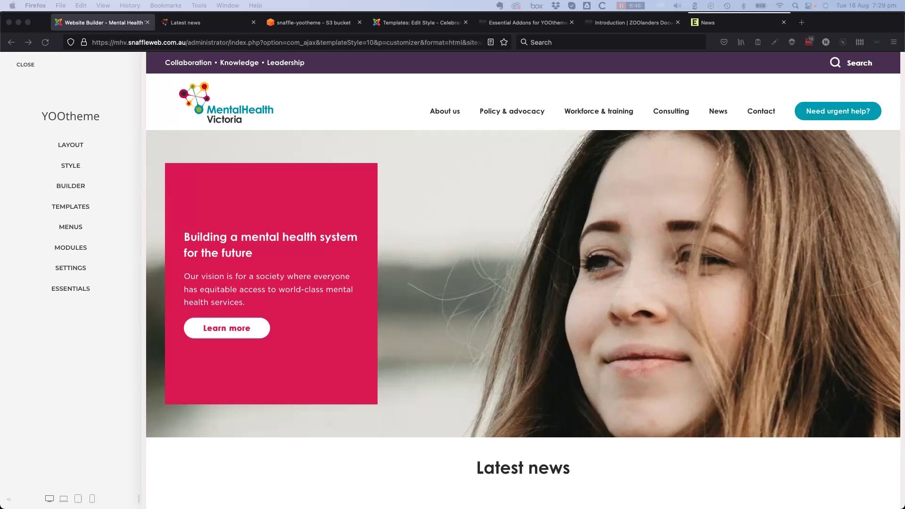
pyautogui.click(25, 108)
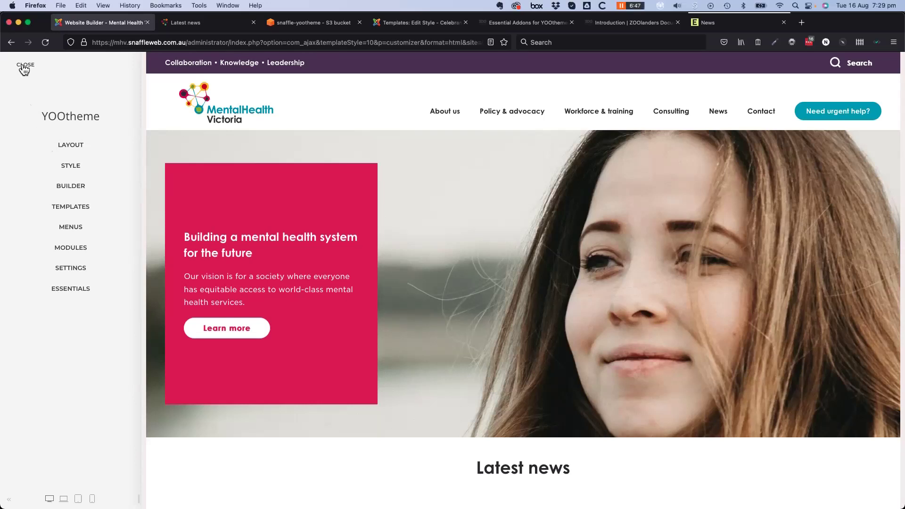
pyautogui.click(26, 69)
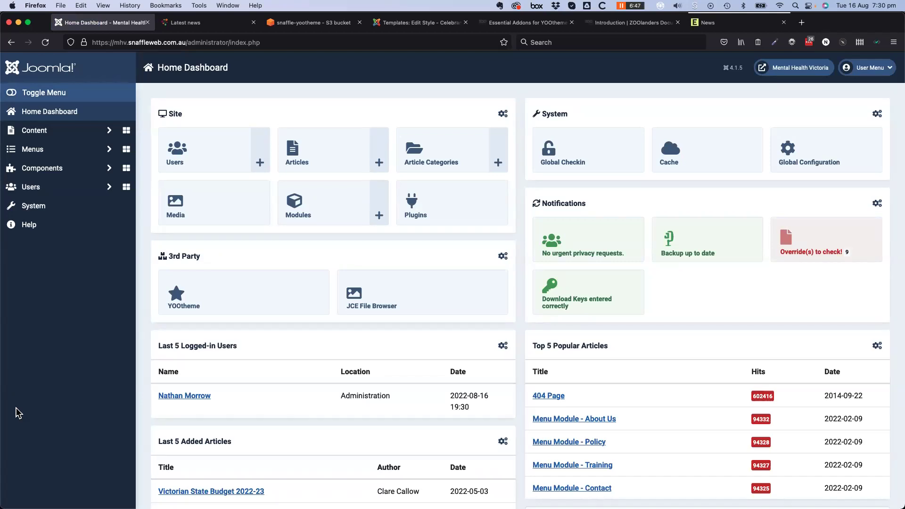
pyautogui.click(227, 294)
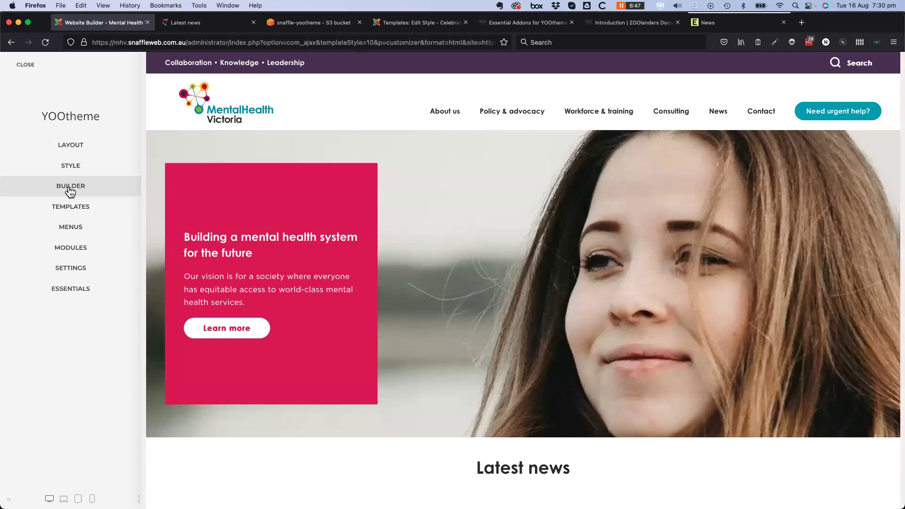
# Inspect the home page's Text element, then load the News page in the preview.
pyautogui.click(70, 189)
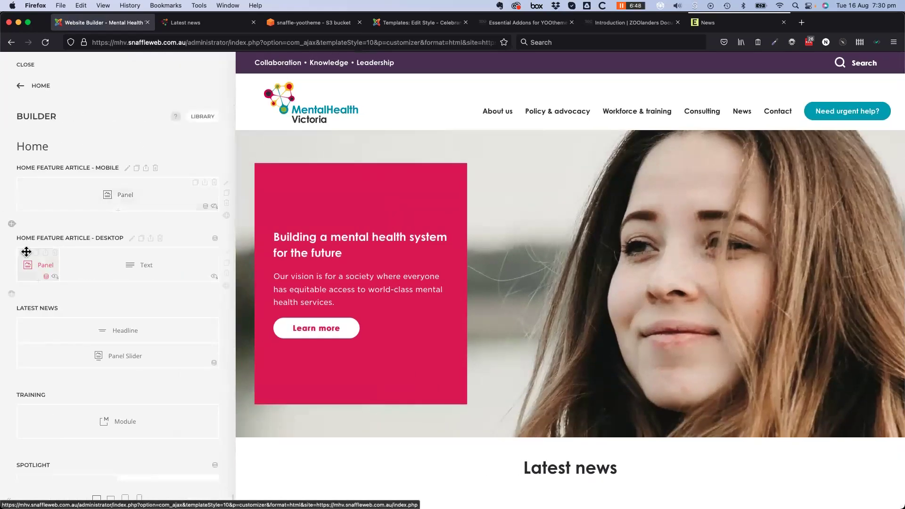
pyautogui.click(158, 270)
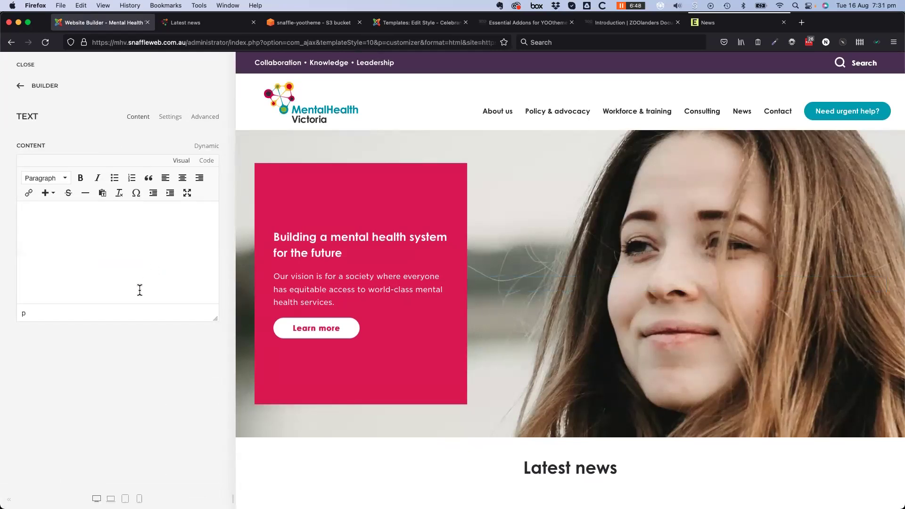
pyautogui.click(21, 89)
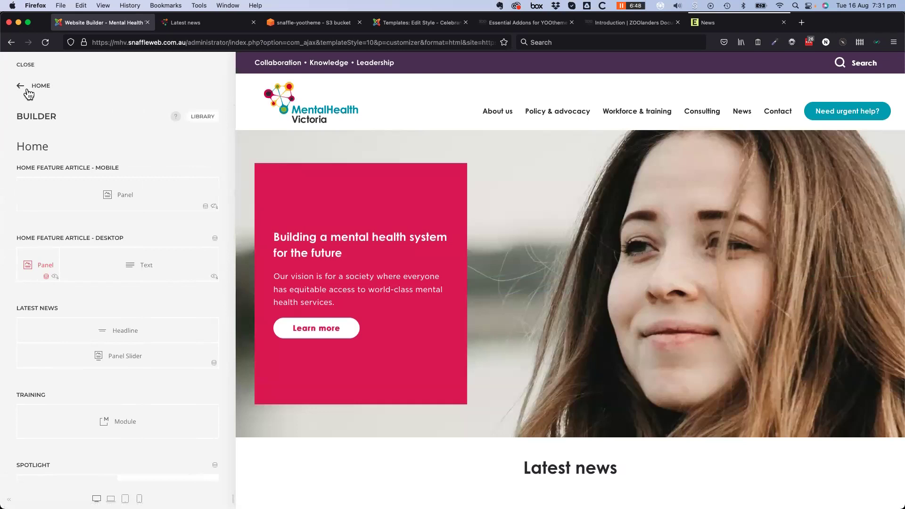
pyautogui.moveTo(748, 117)
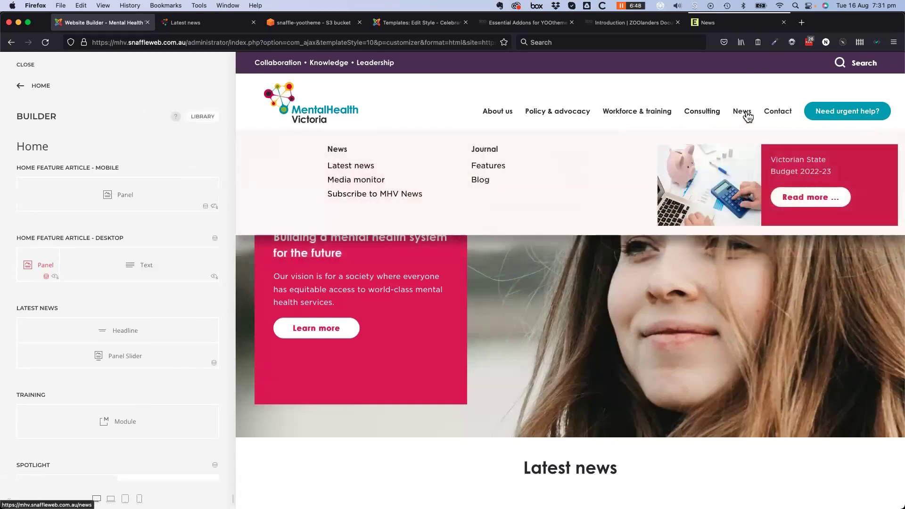
pyautogui.click(748, 117)
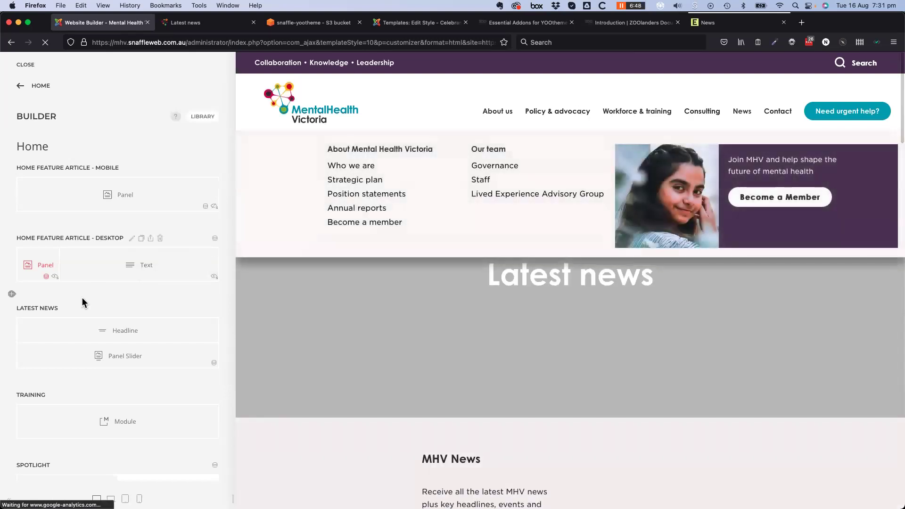
pyautogui.click(23, 90)
# Open the Category - News template layout from the Templates list, leaving its settings unchanged.
pyautogui.click(66, 212)
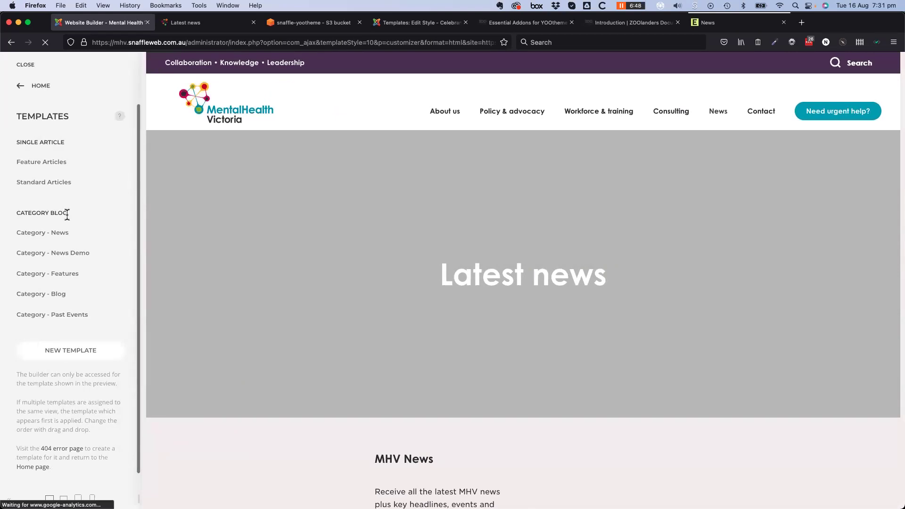
pyautogui.click(55, 233)
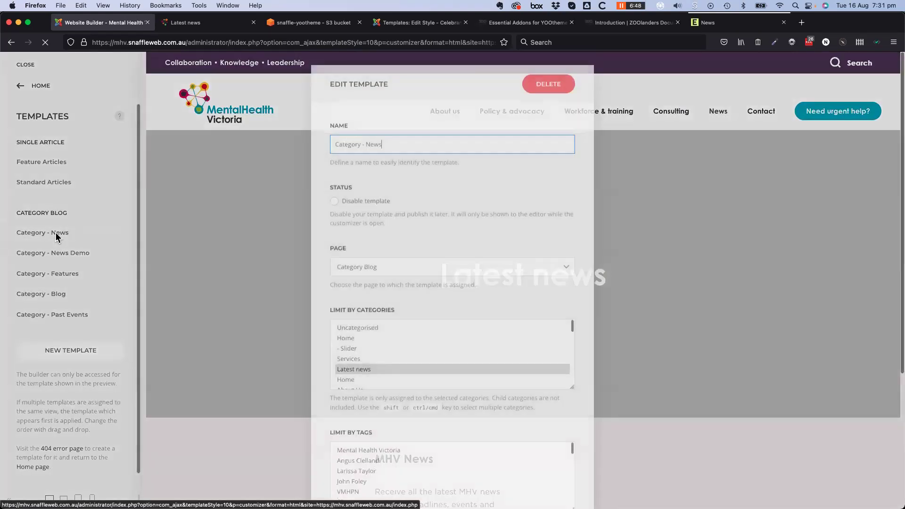
pyautogui.click(198, 247)
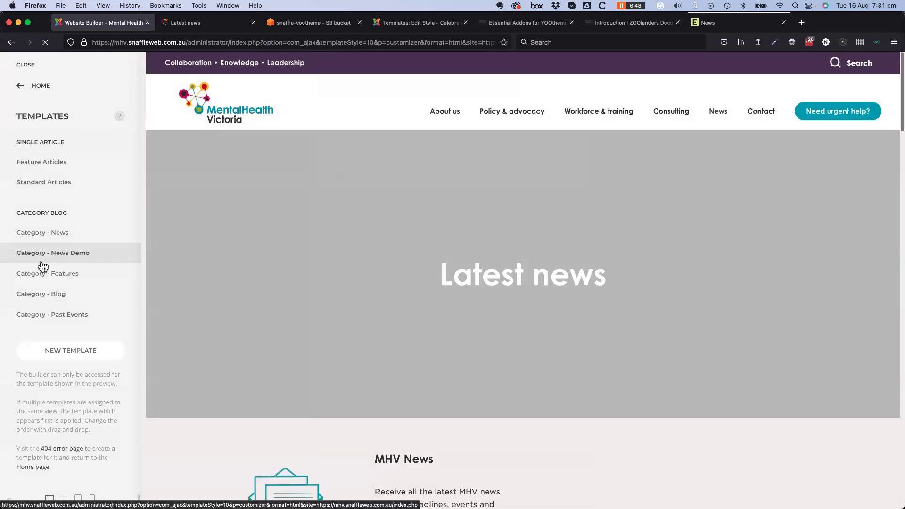
pyautogui.click(122, 234)
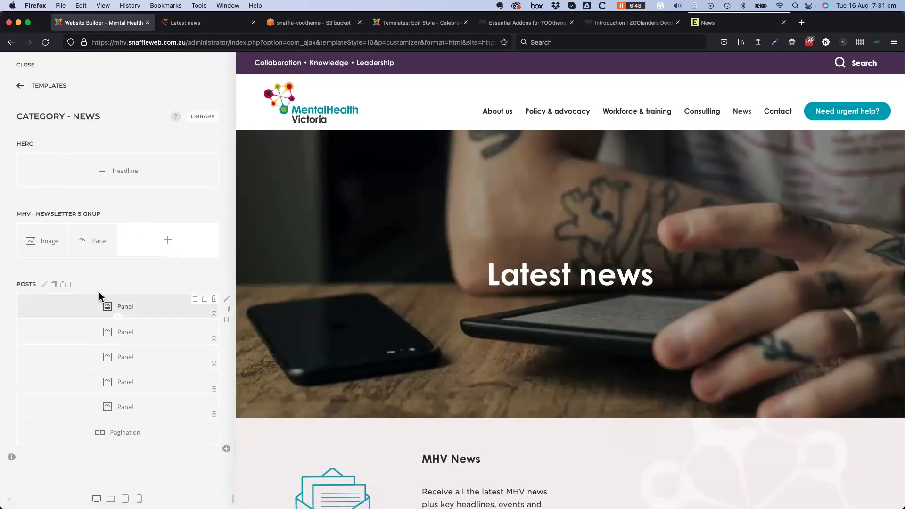
# Review the first post Panel's title dynamic sources without changing the article field mappings.
pyautogui.click(141, 308)
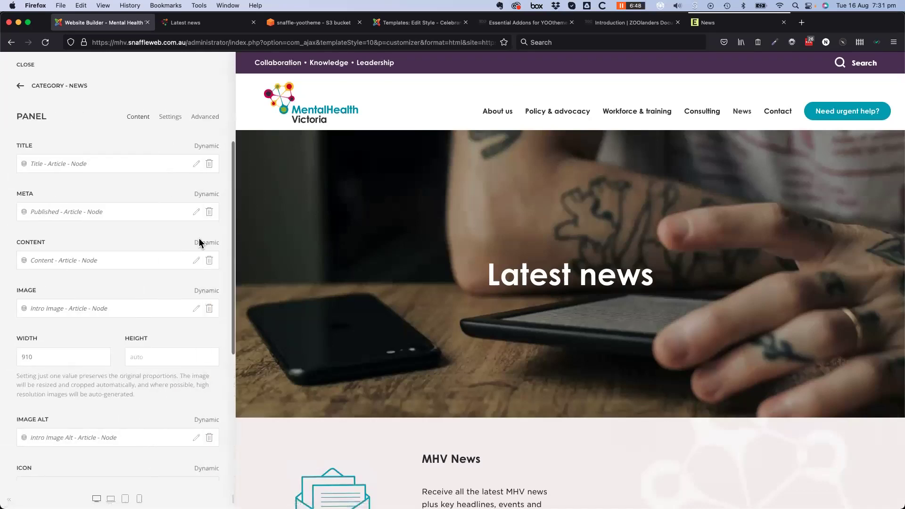
pyautogui.click(204, 146)
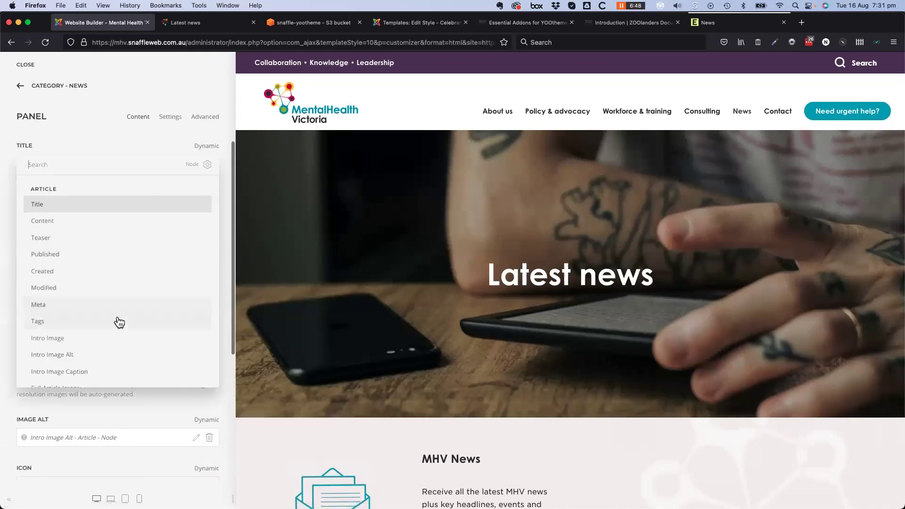
pyautogui.scroll(-10, 121, 321)
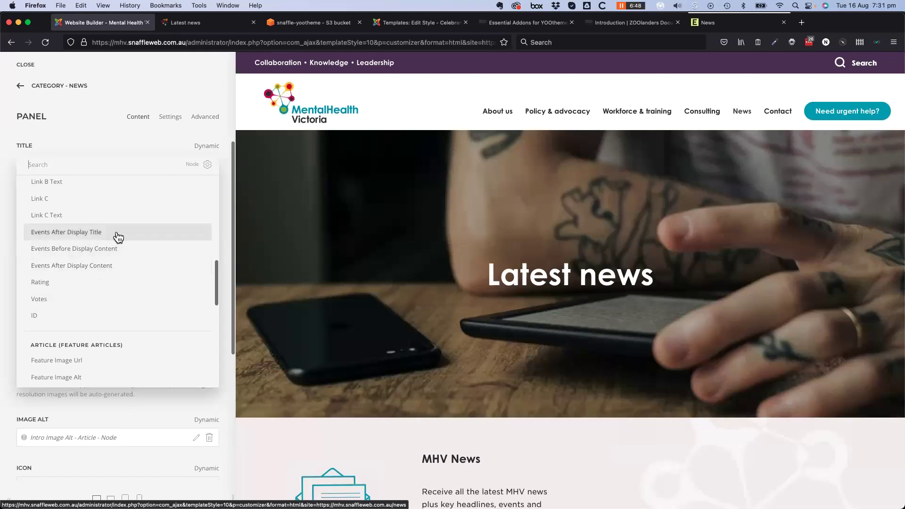
pyautogui.scroll(1, 131, 238)
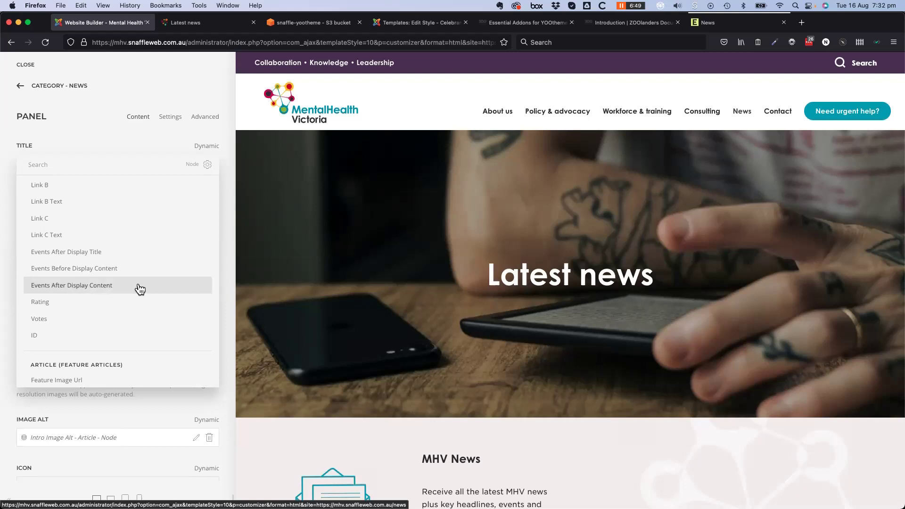
pyautogui.scroll(-3, 146, 358)
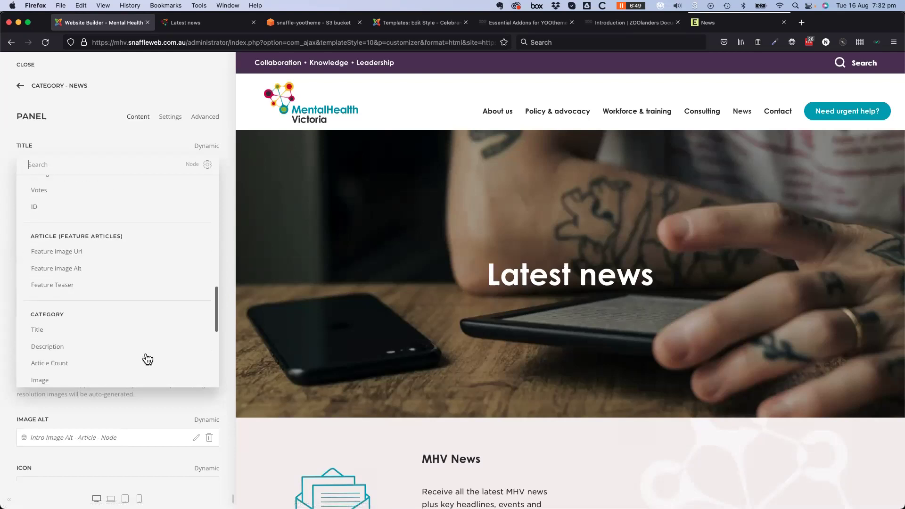
pyautogui.scroll(-5, 147, 357)
pyautogui.scroll(3, 148, 358)
pyautogui.scroll(5, 149, 359)
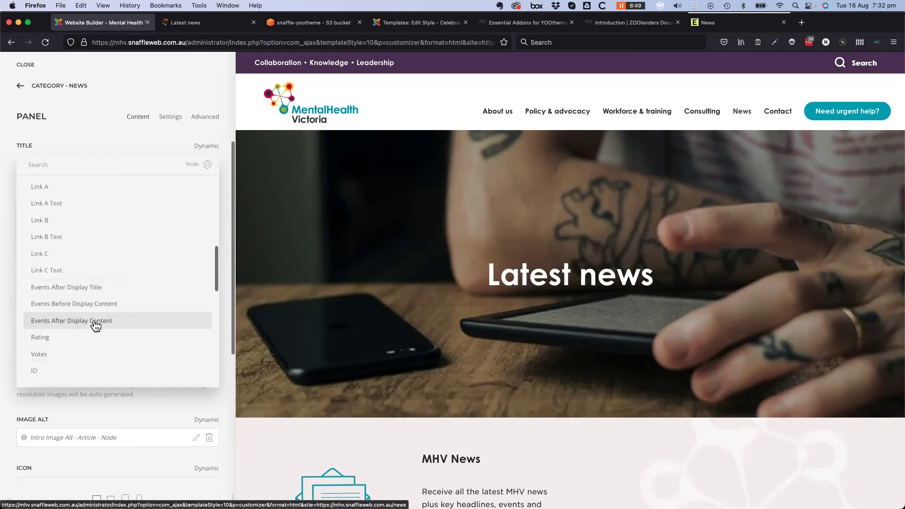
pyautogui.click(86, 404)
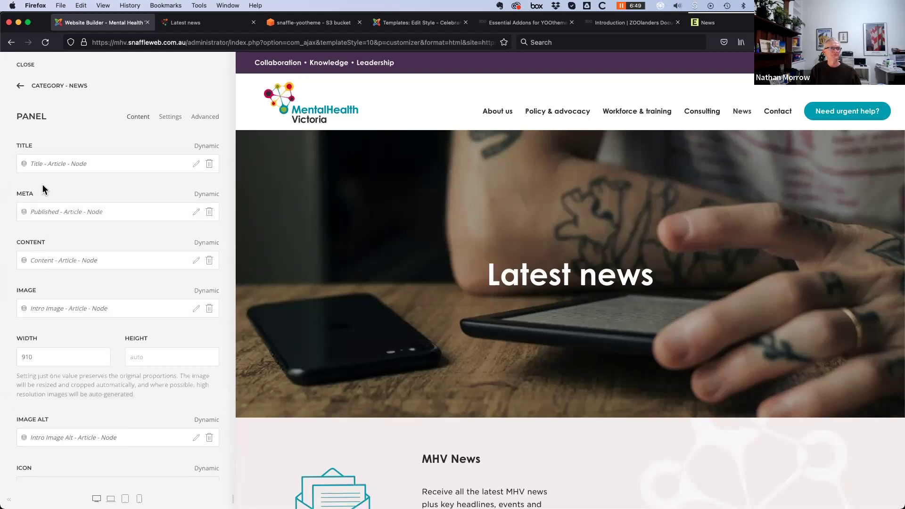
# Return to the Category - News layout and open the newsletter signup section's settings.
pyautogui.click(21, 85)
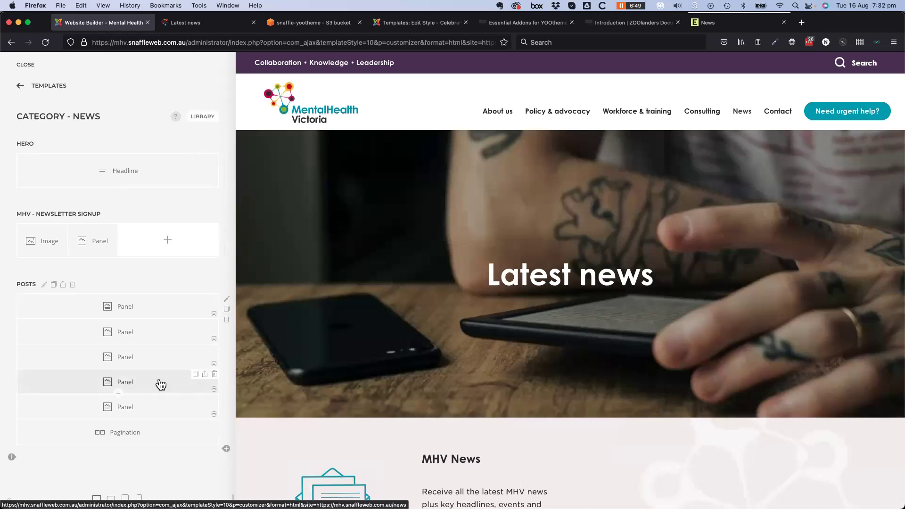
pyautogui.scroll(-5, 388, 416)
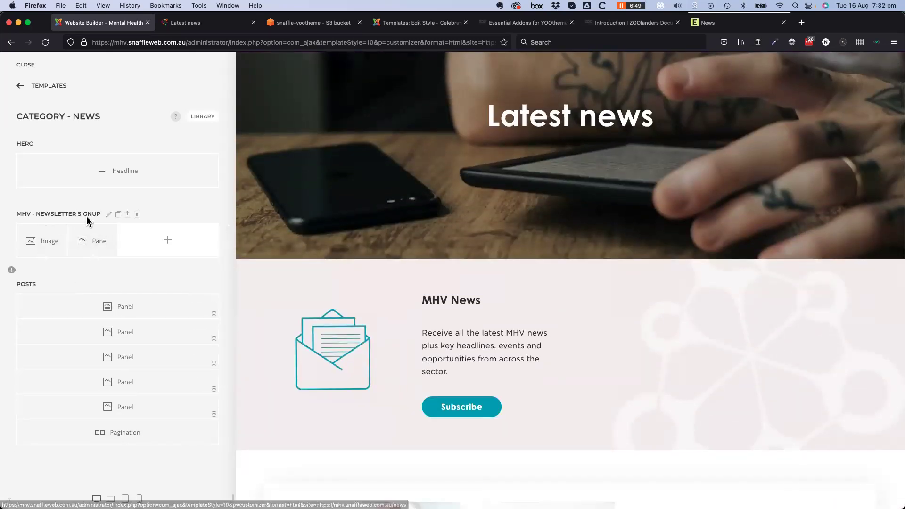
pyautogui.click(108, 214)
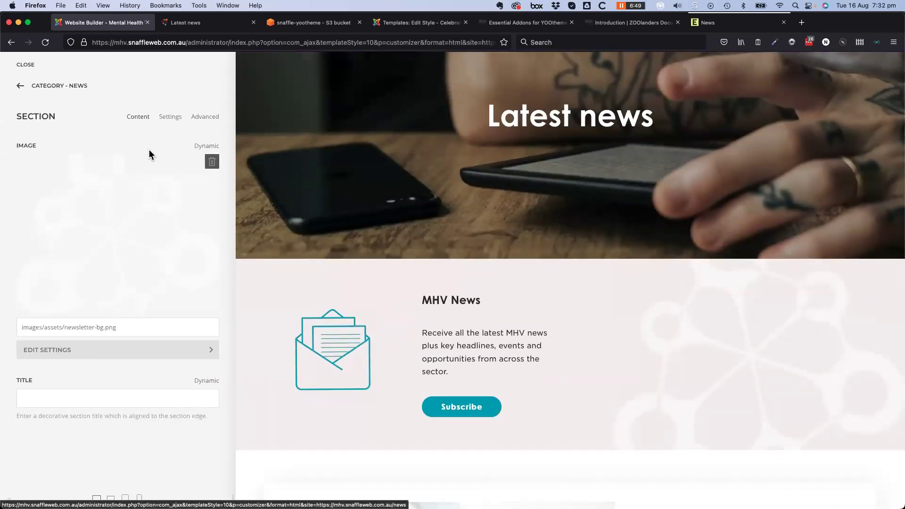
pyautogui.click(206, 118)
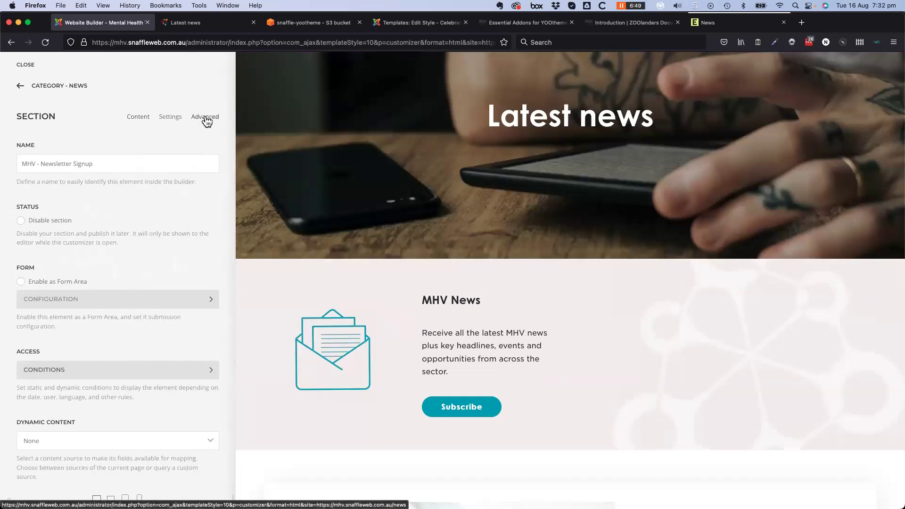
pyautogui.scroll(-3, 109, 385)
pyautogui.click(169, 119)
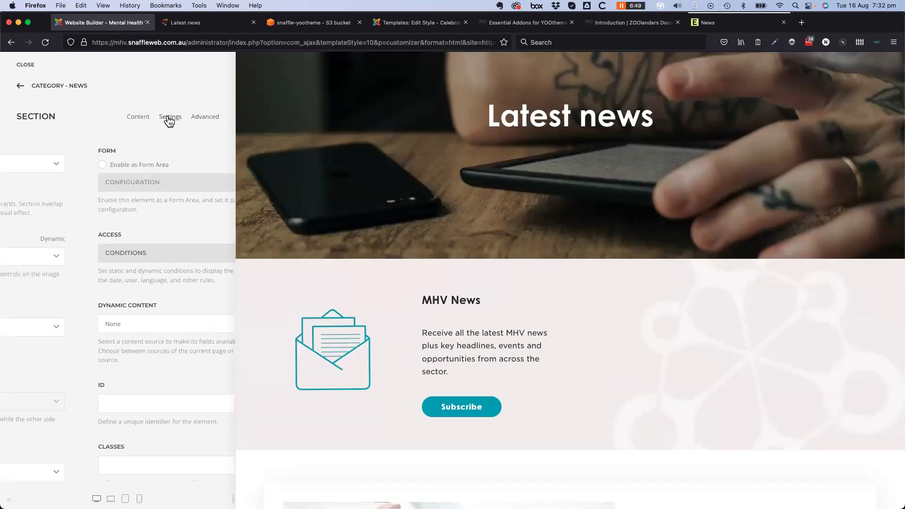
pyautogui.scroll(-10, 105, 445)
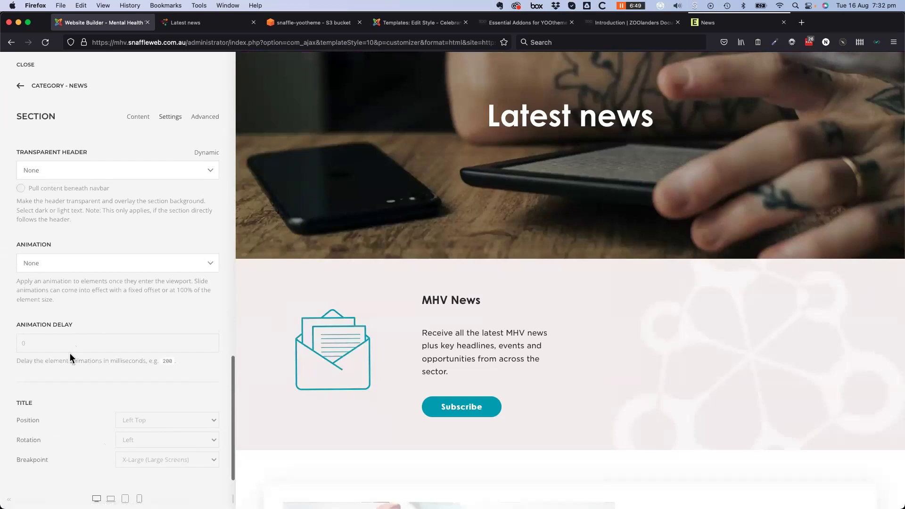
# Give the section a Slide Right 100% animation with a 200 ms delay and save the layout.
pyautogui.click(87, 266)
pyautogui.click(87, 267)
pyautogui.click(86, 264)
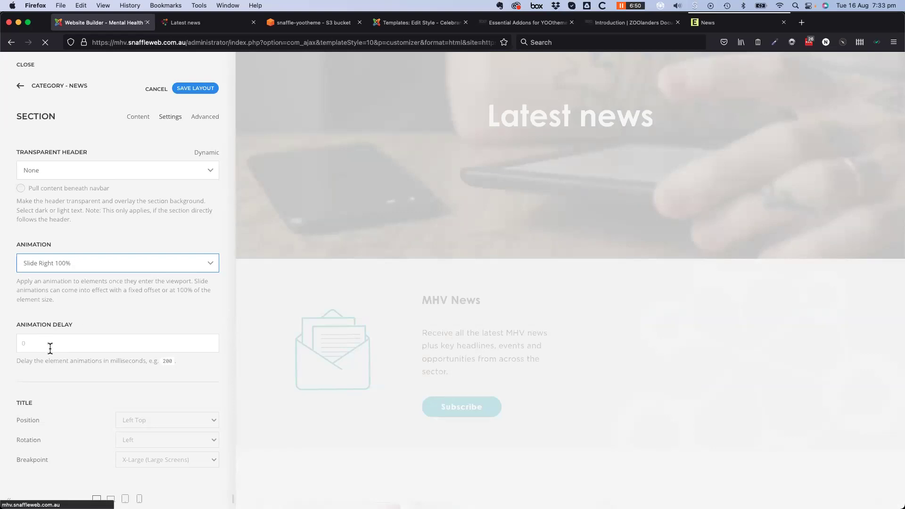
pyautogui.click(83, 344)
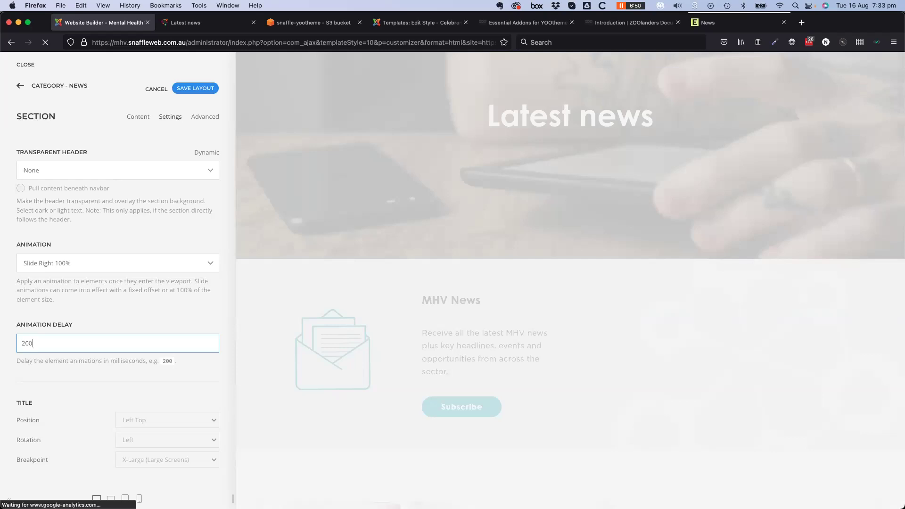
pyautogui.moveTo(41, 420)
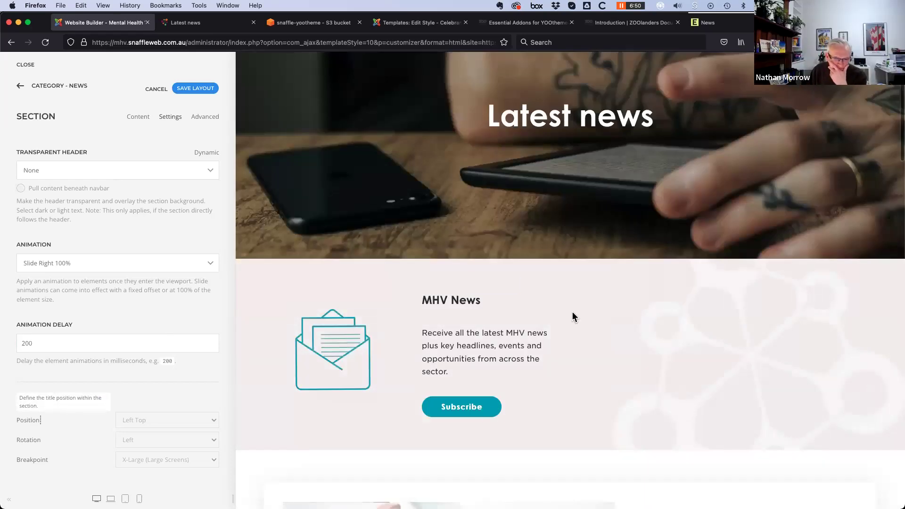
pyautogui.click(197, 89)
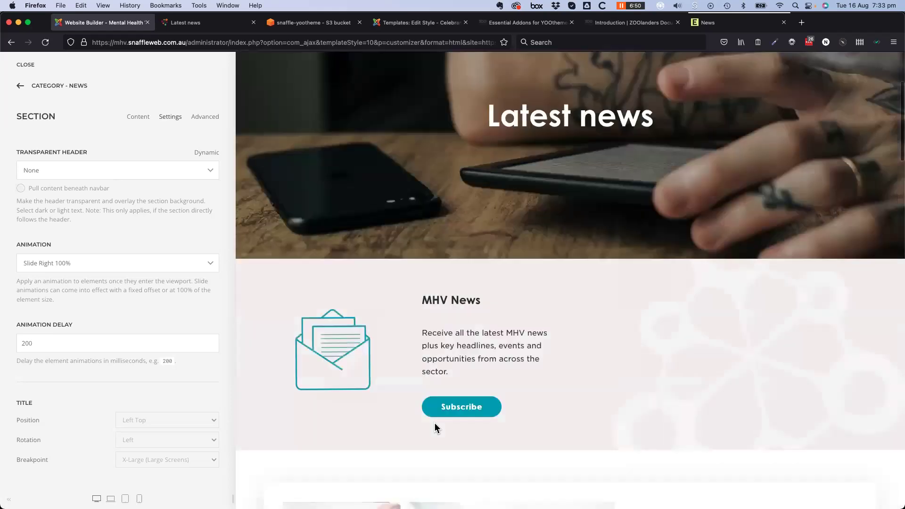
# Reload the News page preview and scroll through it to check the section animation.
pyautogui.scroll(-15, 449, 419)
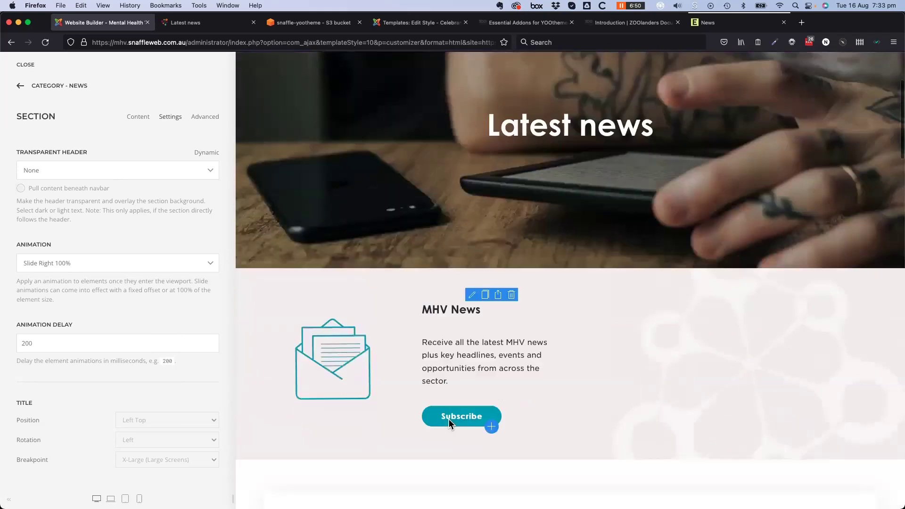
pyautogui.scroll(15, 464, 412)
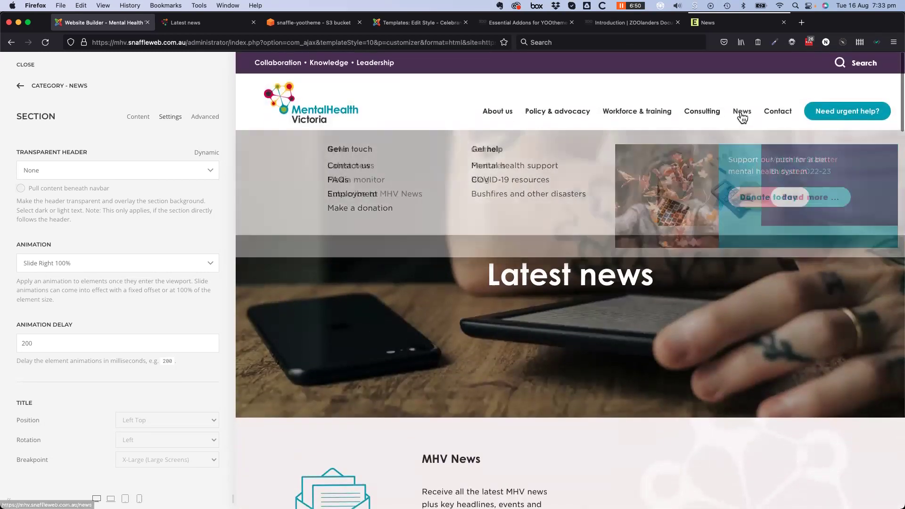
pyautogui.click(742, 116)
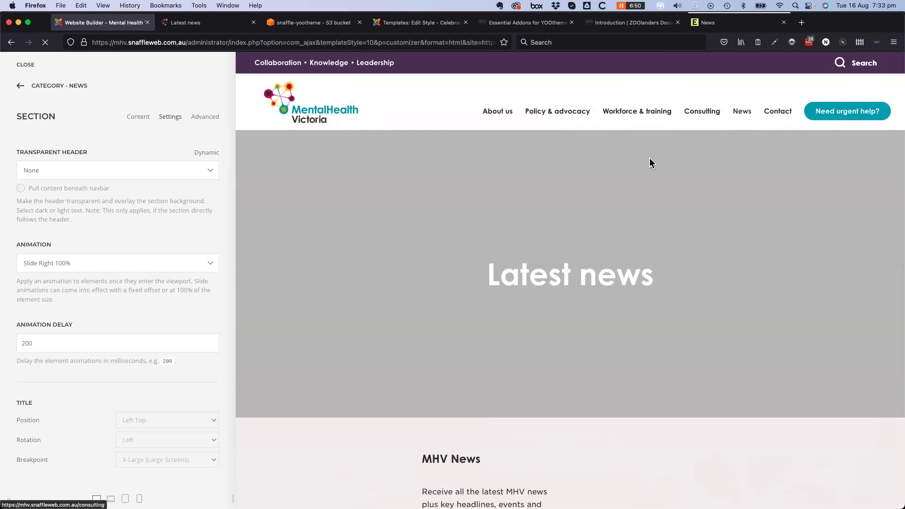
pyautogui.scroll(-4, 674, 382)
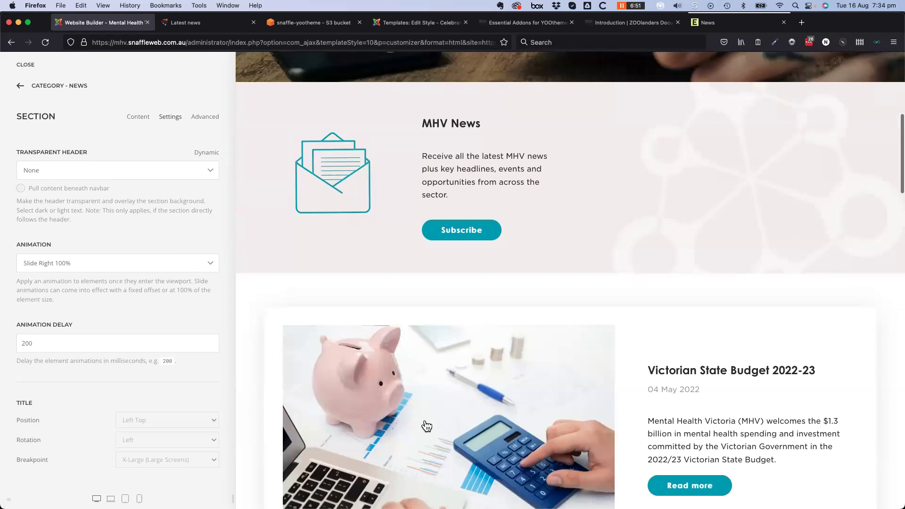
pyautogui.scroll(-5, 426, 427)
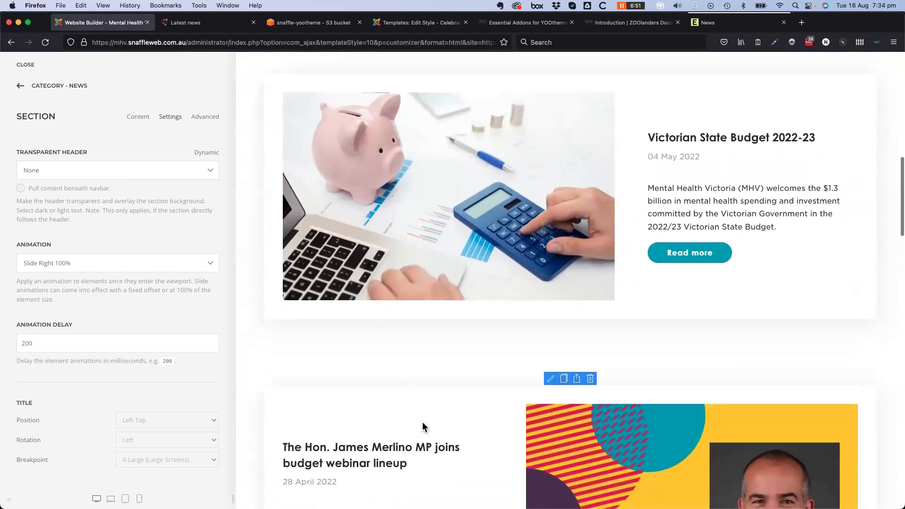
pyautogui.scroll(10, 423, 427)
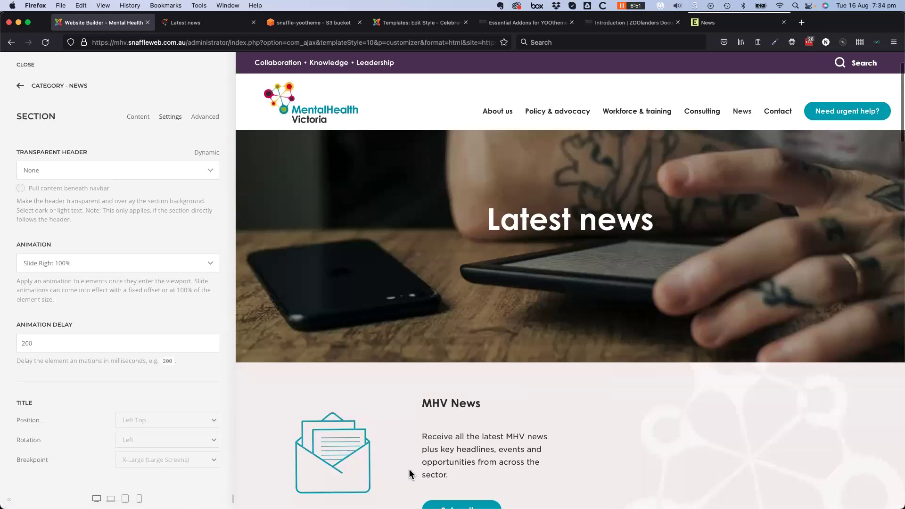
pyautogui.scroll(-12, 410, 471)
pyautogui.scroll(-10, 411, 470)
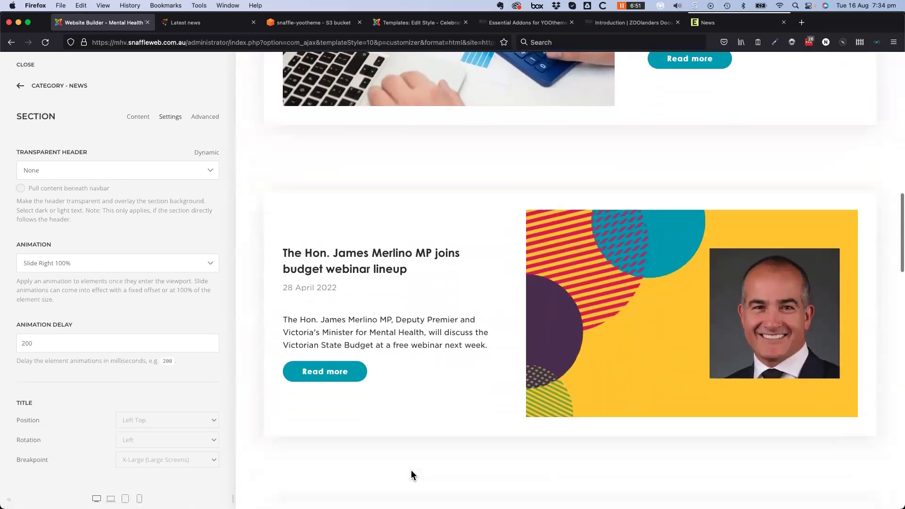
pyautogui.scroll(-1, 411, 471)
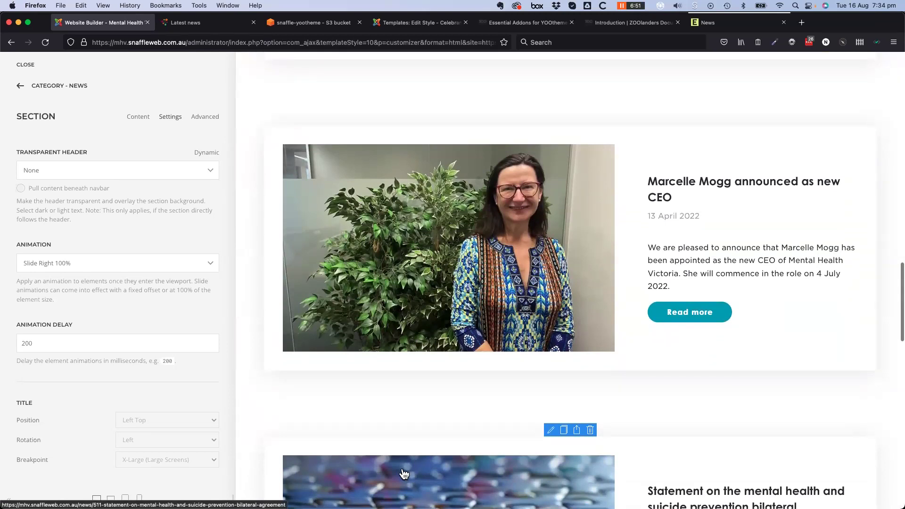
pyautogui.scroll(-1, 129, 356)
pyautogui.scroll(3, 130, 355)
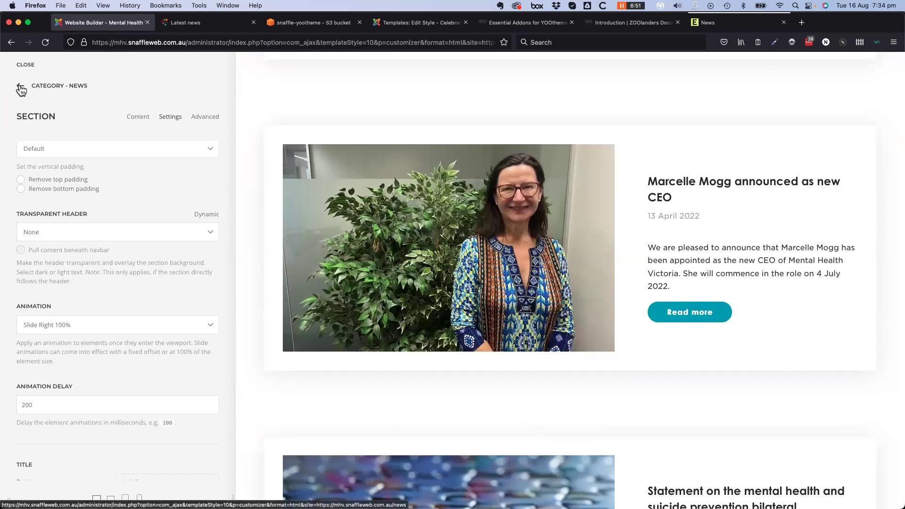
pyautogui.scroll(4, 426, 337)
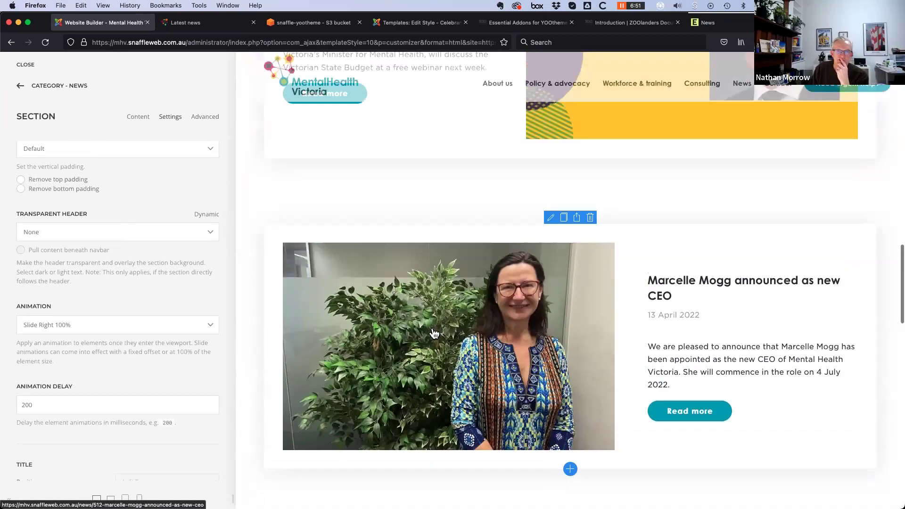
pyautogui.scroll(10, 426, 338)
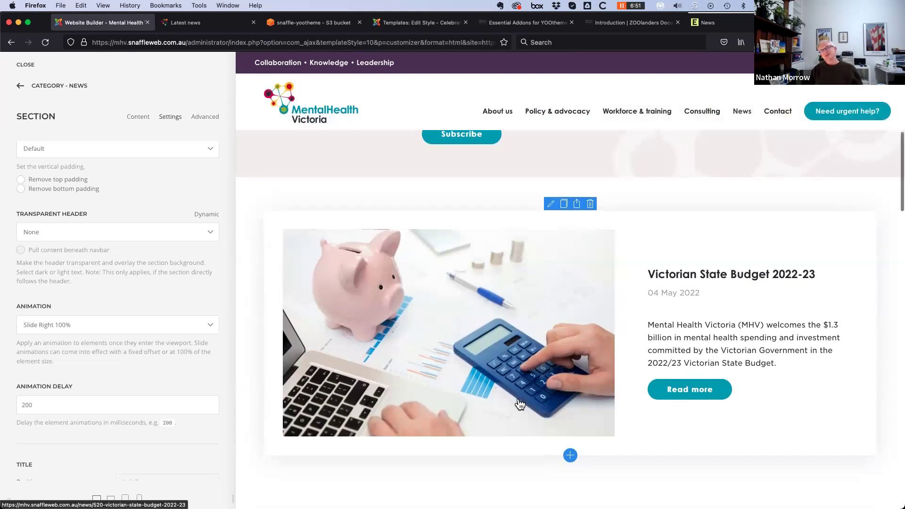
pyautogui.scroll(-4, 469, 349)
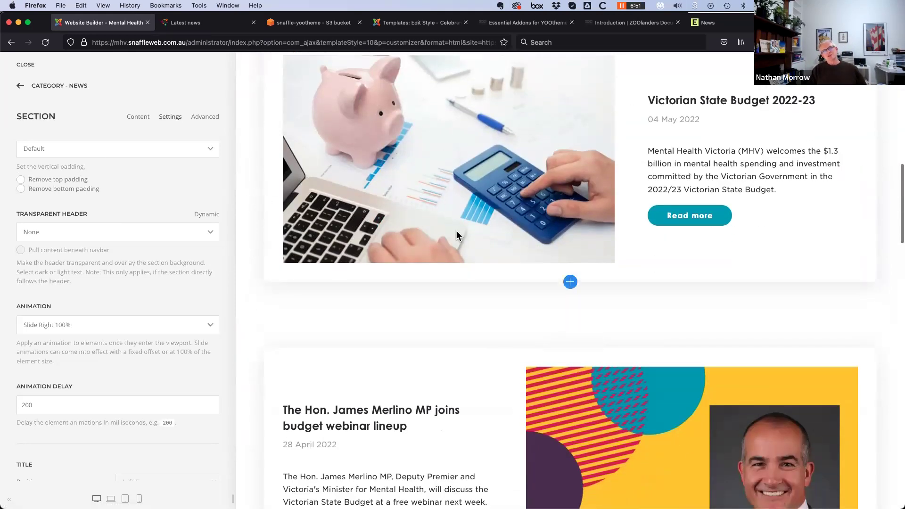
pyautogui.scroll(-4, 502, 335)
pyautogui.scroll(-8, 501, 335)
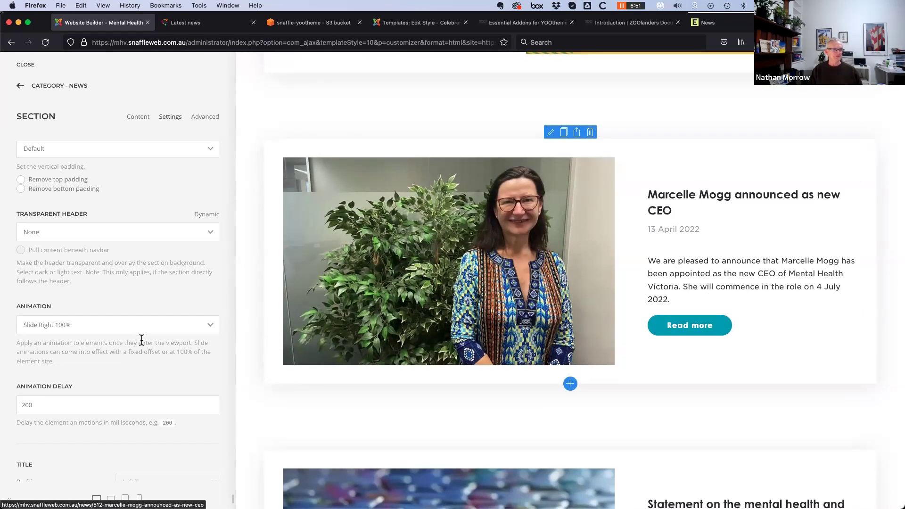
pyautogui.scroll(-3, 118, 358)
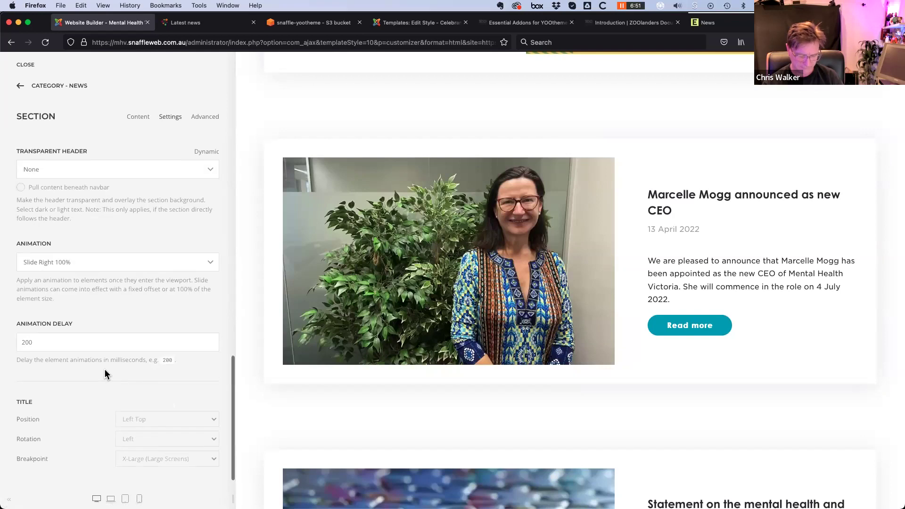
# Change the section's animation from Slide Right 100% to None and save the Category - News layout.
pyautogui.click(121, 264)
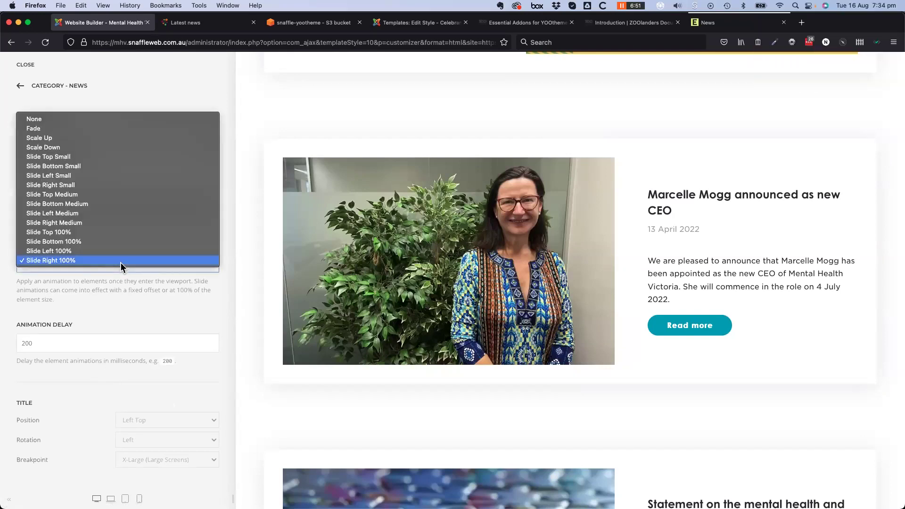
pyautogui.click(37, 119)
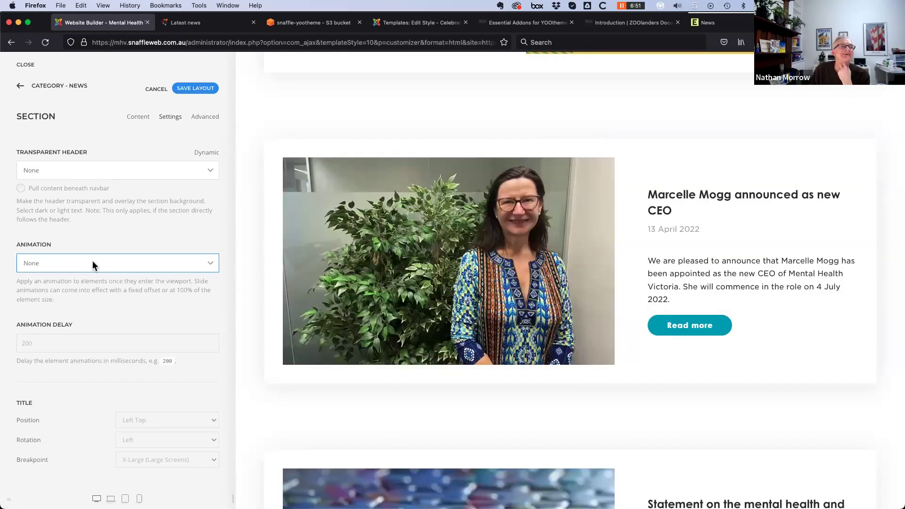
pyautogui.scroll(3, 122, 345)
pyautogui.click(151, 273)
pyautogui.click(195, 89)
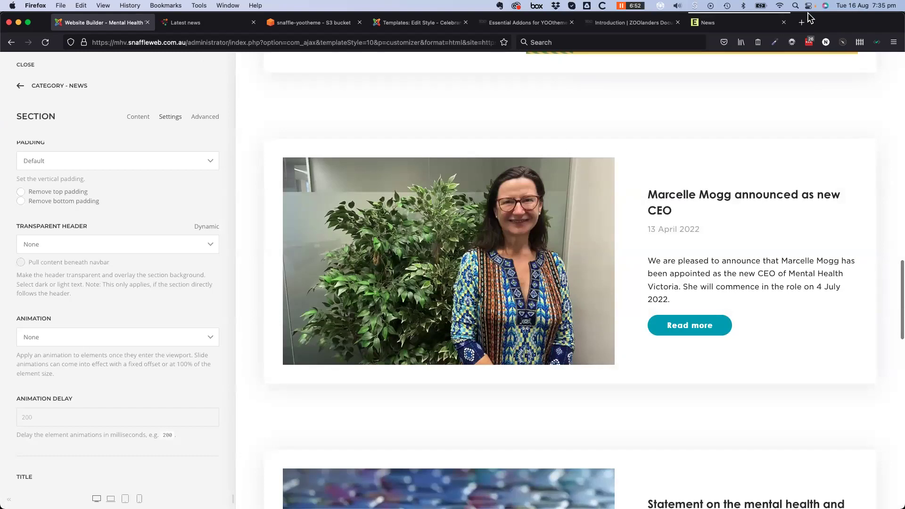
# Load celebranttraining.co.nz in a new tab and go to About Us > Our Trainers.
pyautogui.click(803, 24)
pyautogui.write('celebrant')
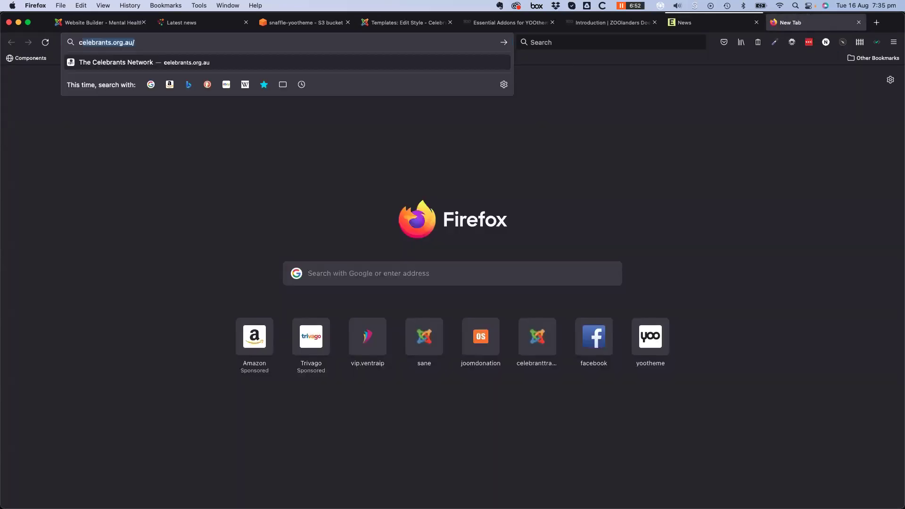
pyautogui.write('trainin')
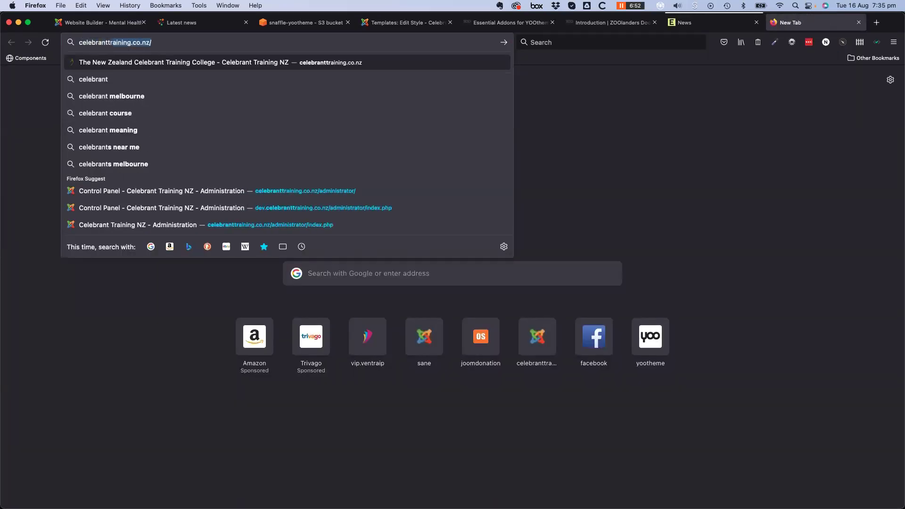
pyautogui.press('Return')
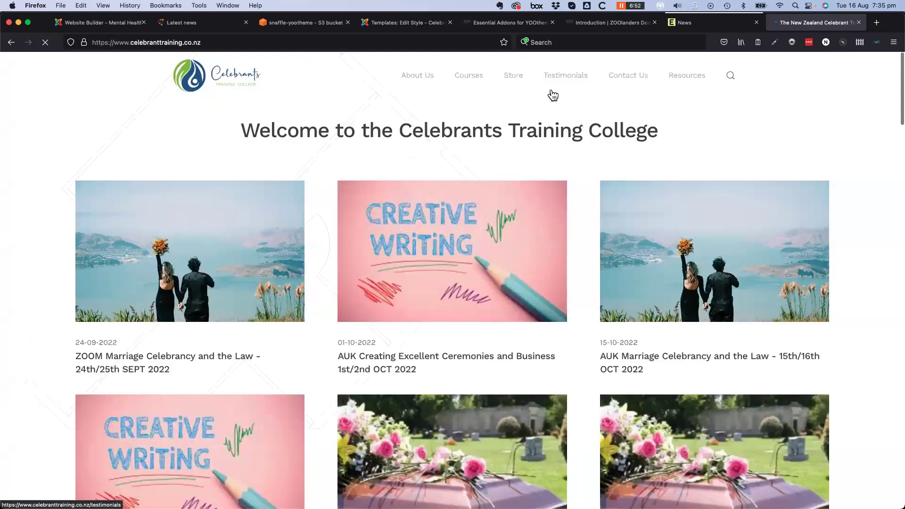
pyautogui.moveTo(398, 76)
pyautogui.click(419, 127)
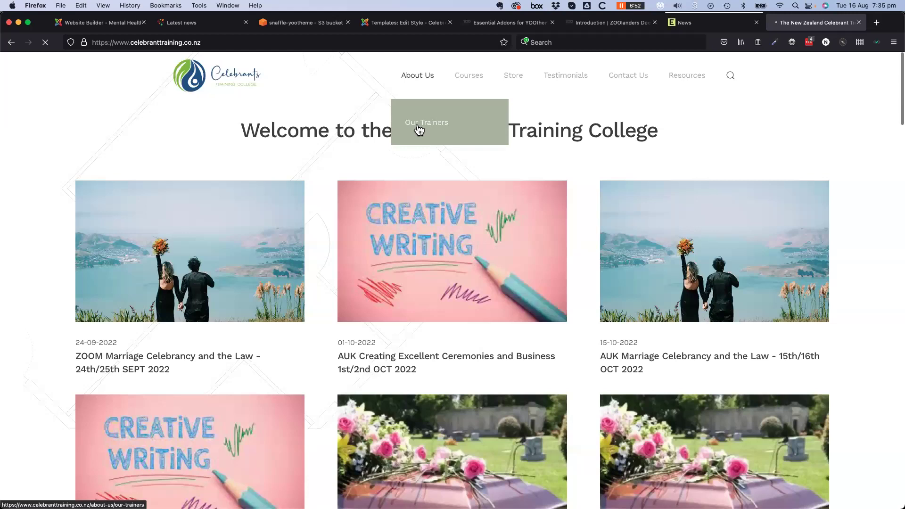
# Scroll through the trainer profiles with their photos and qualifications.
pyautogui.scroll(-8, 690, 362)
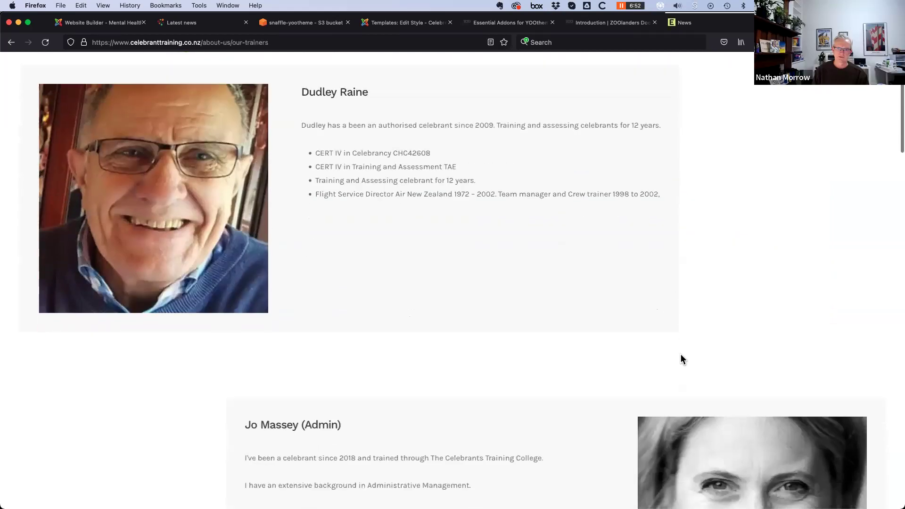
pyautogui.scroll(-6, 466, 278)
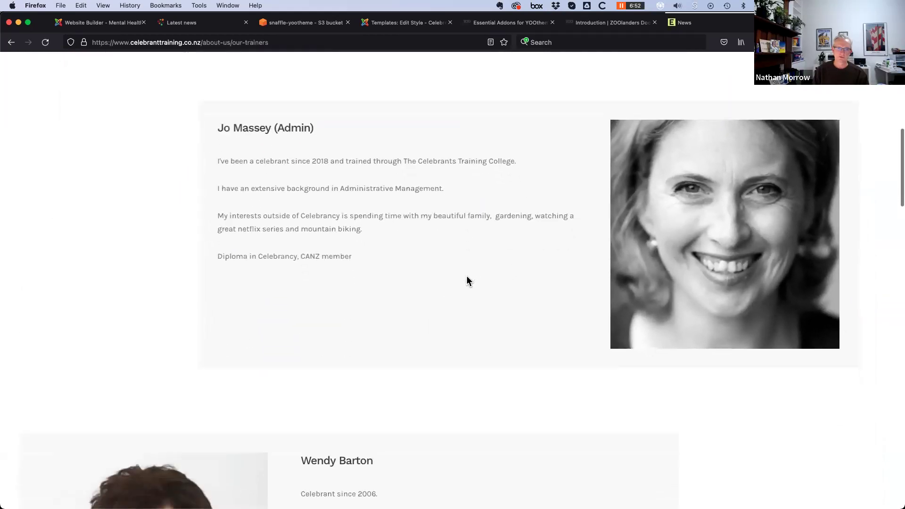
pyautogui.scroll(-6, 466, 280)
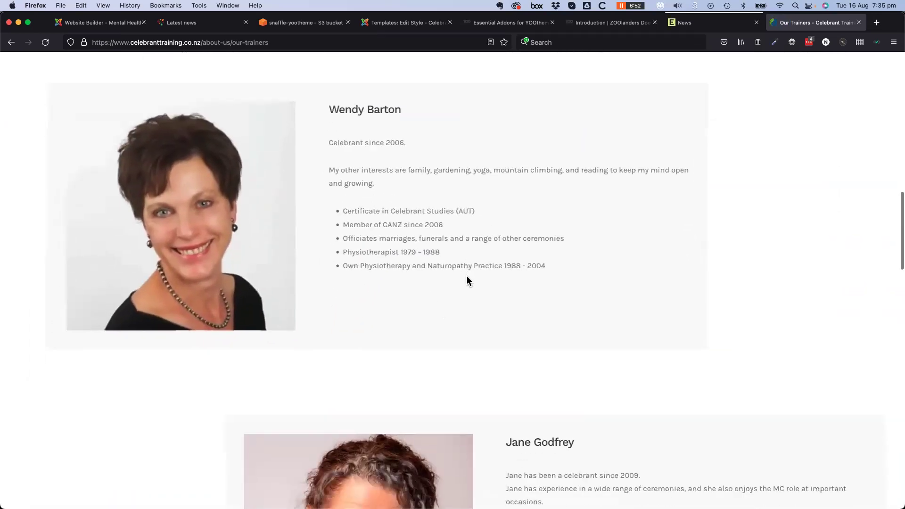
pyautogui.scroll(-8, 467, 276)
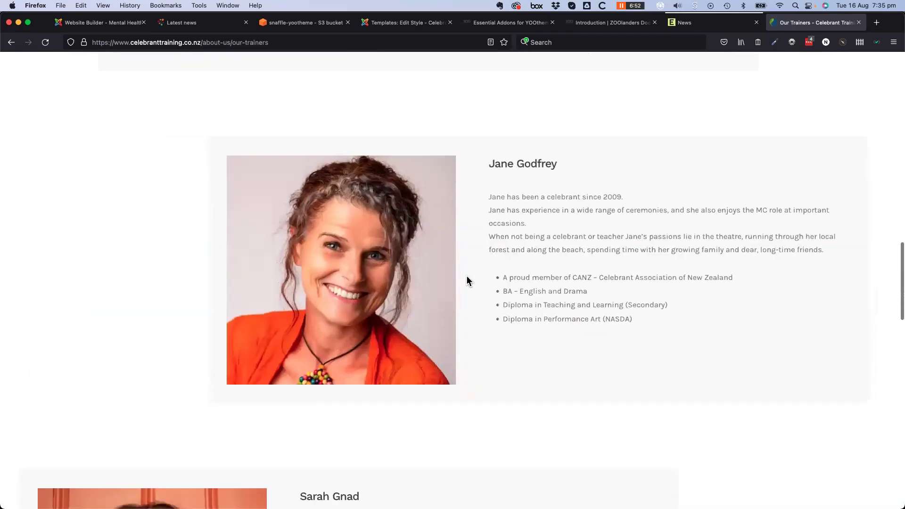
pyautogui.scroll(-8, 467, 280)
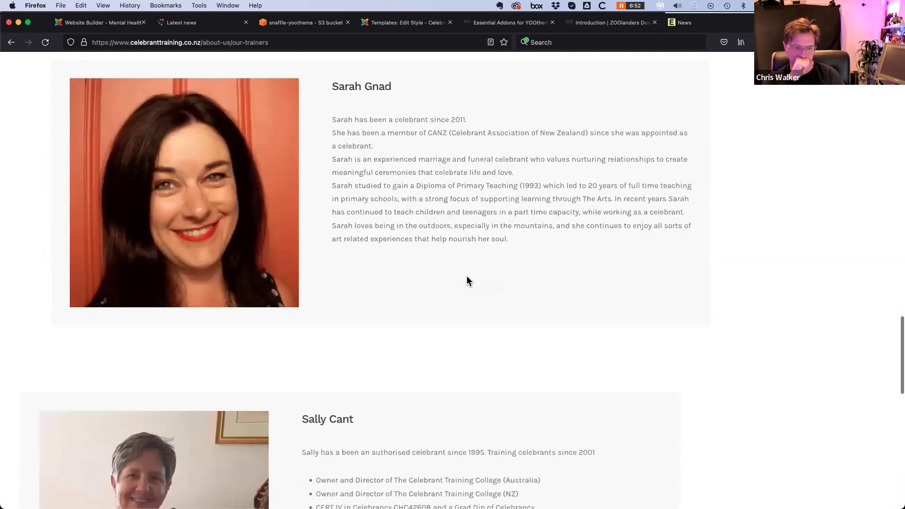
pyautogui.scroll(-5, 466, 281)
pyautogui.scroll(7, 467, 281)
pyautogui.scroll(8, 467, 282)
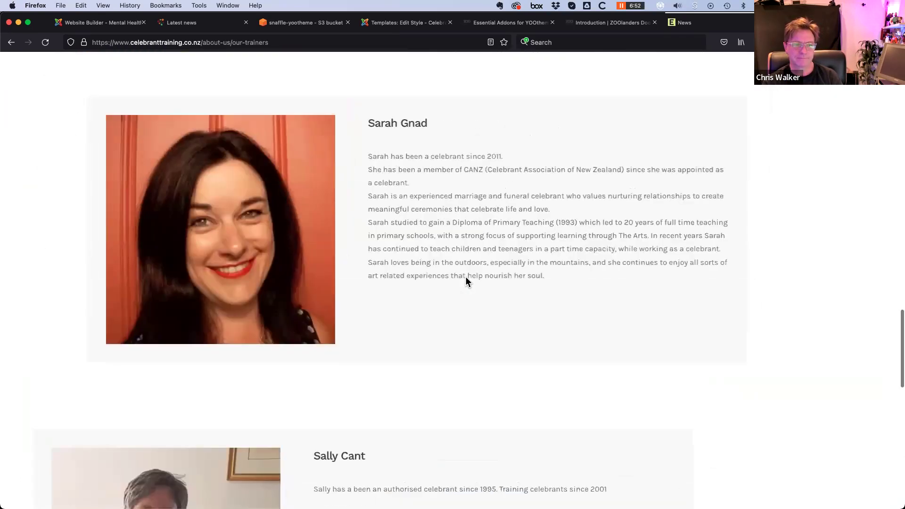
pyautogui.scroll(15, 480, 281)
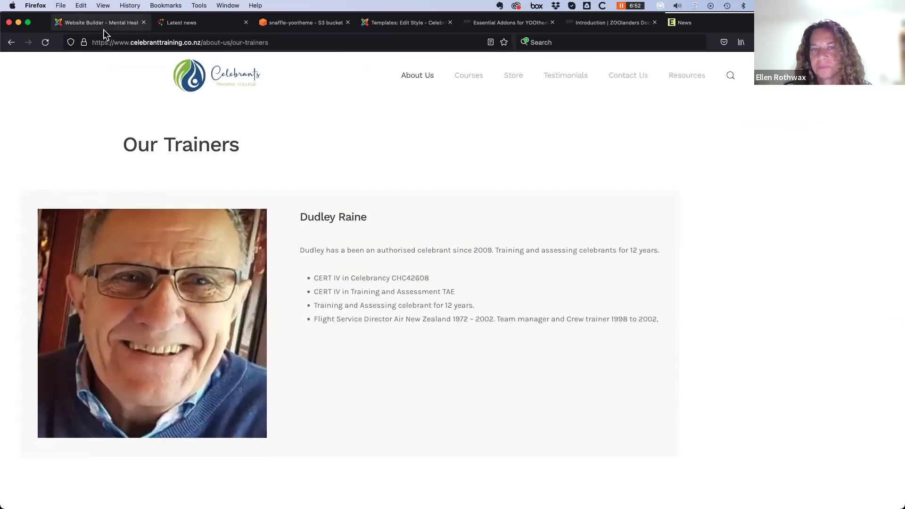
# Return to the Mental Health site builder, go back to Category - News, and close YOOtheme Pro.
pyautogui.click(115, 26)
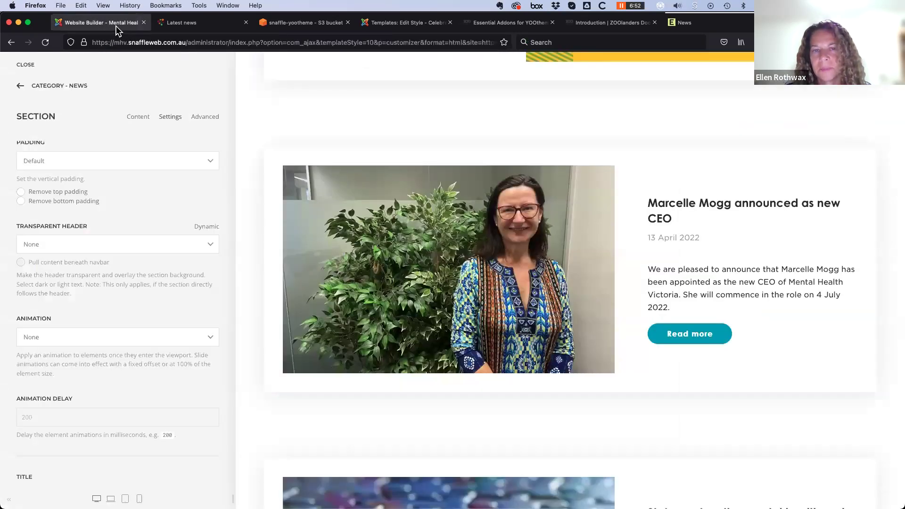
pyautogui.click(21, 89)
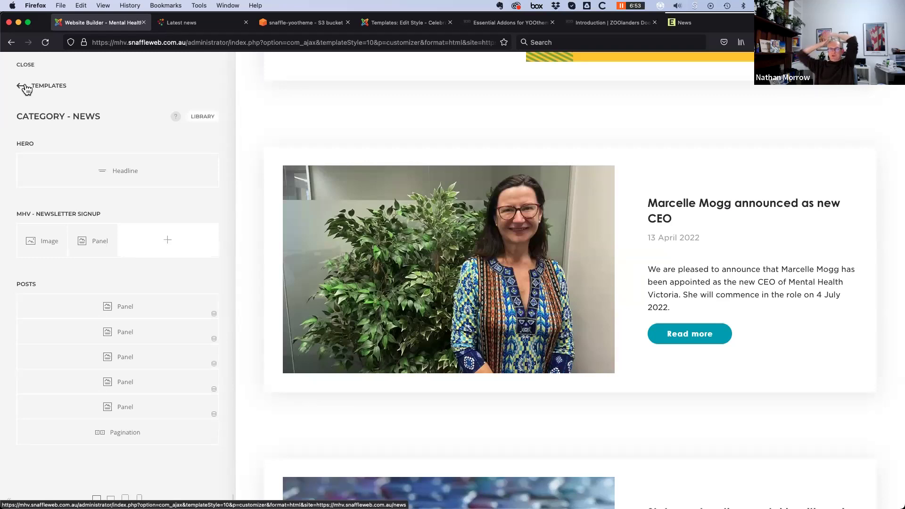
pyautogui.click(28, 66)
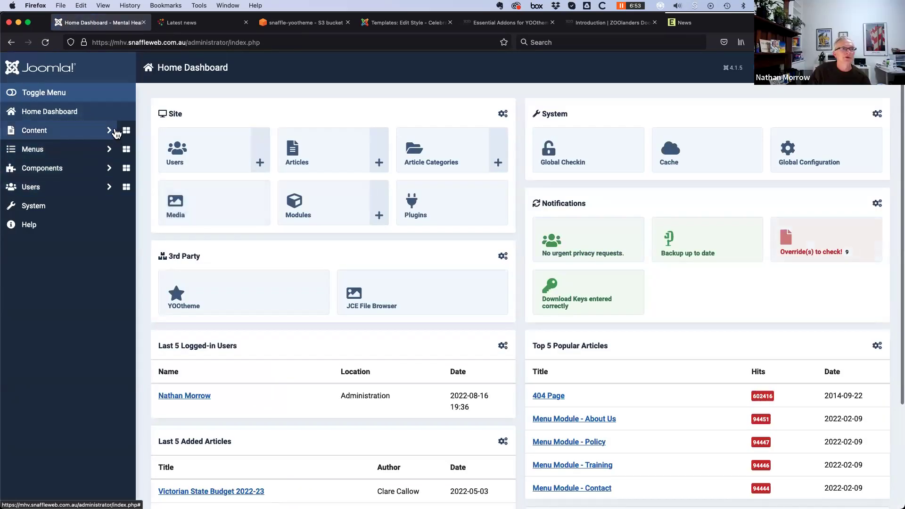
# Start a new article from the Content menu.
pyautogui.click(108, 131)
pyautogui.click(56, 156)
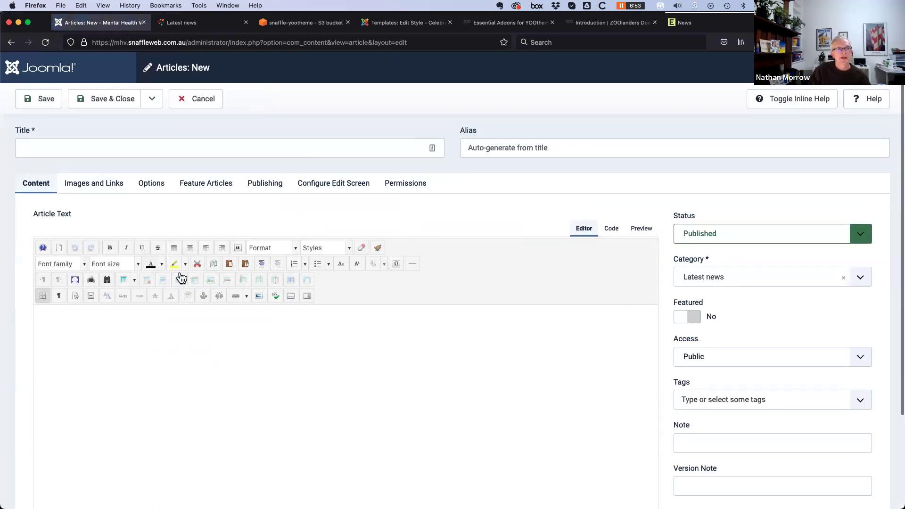
pyautogui.scroll(-4, 182, 273)
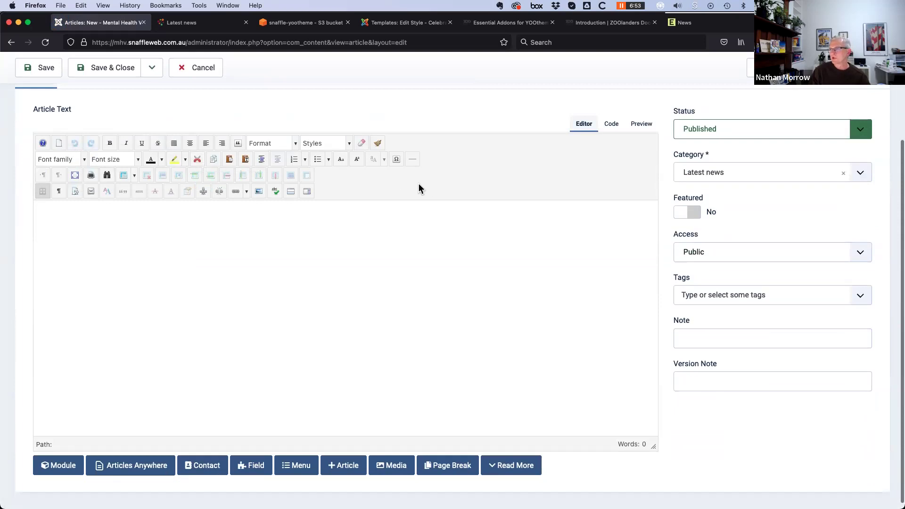
pyautogui.scroll(1, 390, 307)
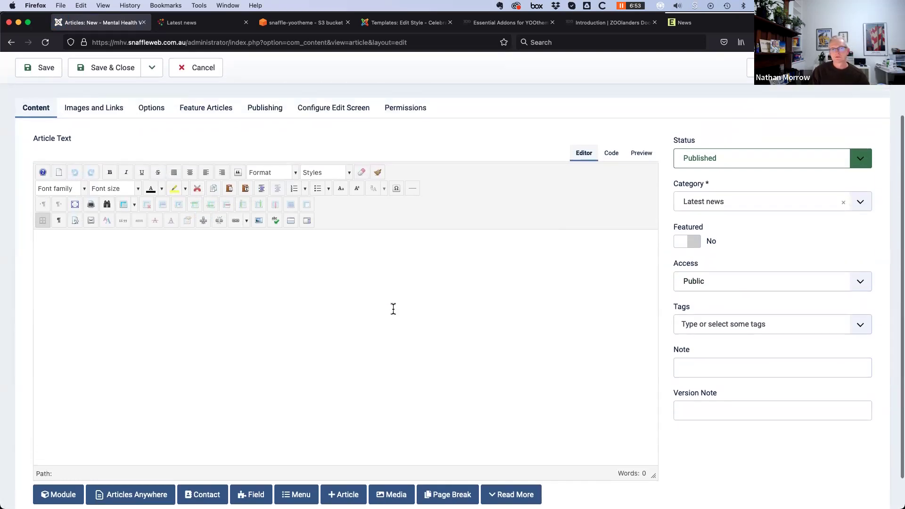
pyautogui.scroll(2, 391, 307)
# Title the article 'Test Page', keep the Latest news category, and save it.
pyautogui.click(85, 145)
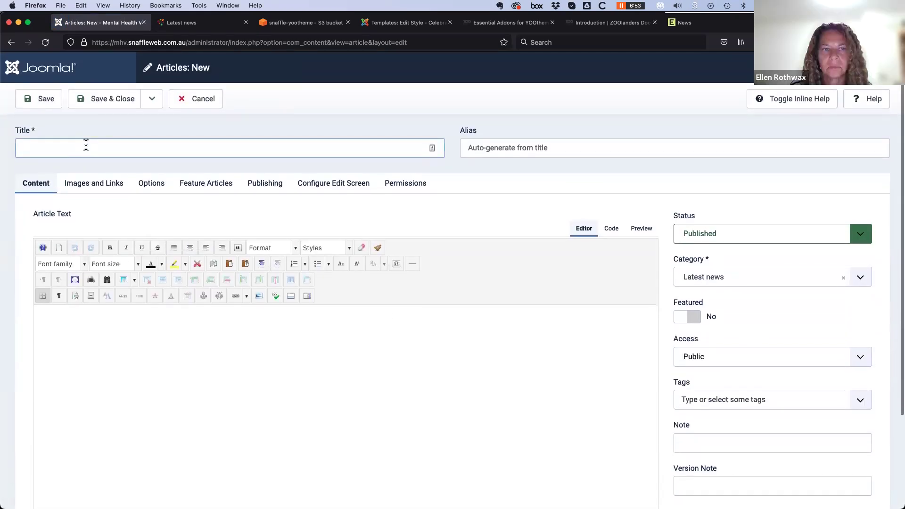
pyautogui.write('TEst Pa')
pyautogui.press('BackSpace')
pyautogui.press('BackSpace')
pyautogui.press('BackSpace')
pyautogui.press('BackSpace')
pyautogui.press('BackSpace')
pyautogui.press('BackSpace')
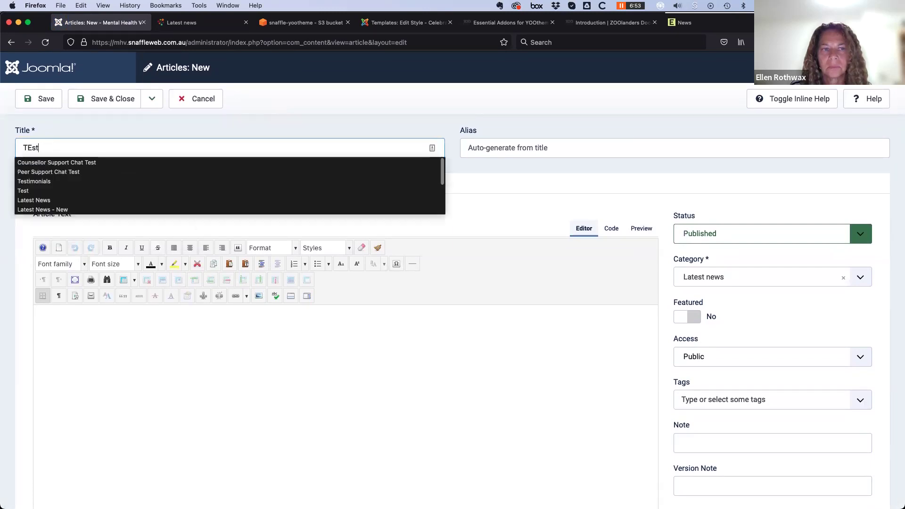
pyautogui.write('est Page')
pyautogui.press('Tab')
pyautogui.scroll(-3, 529, 309)
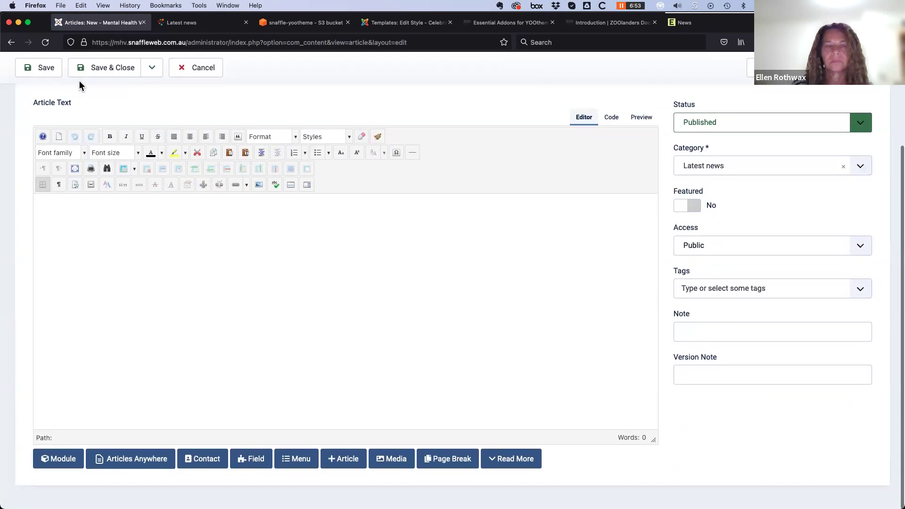
pyautogui.click(35, 70)
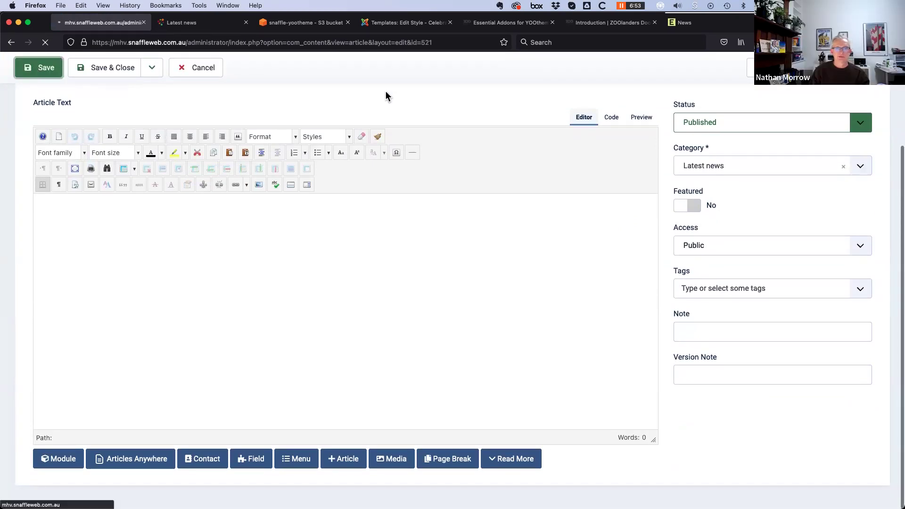
pyautogui.scroll(-4, 318, 245)
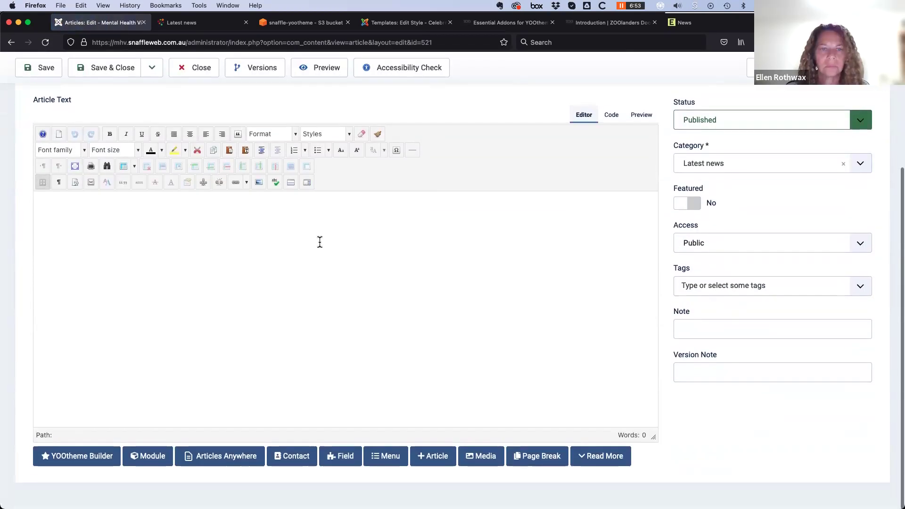
# Open Test Page in the YOOtheme builder, browse the layout library, then close it.
pyautogui.click(79, 462)
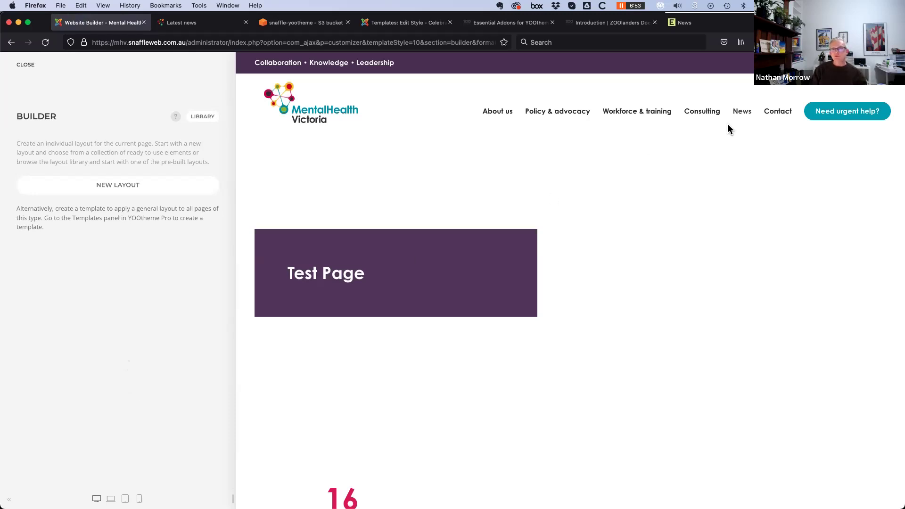
pyautogui.scroll(-7, 557, 344)
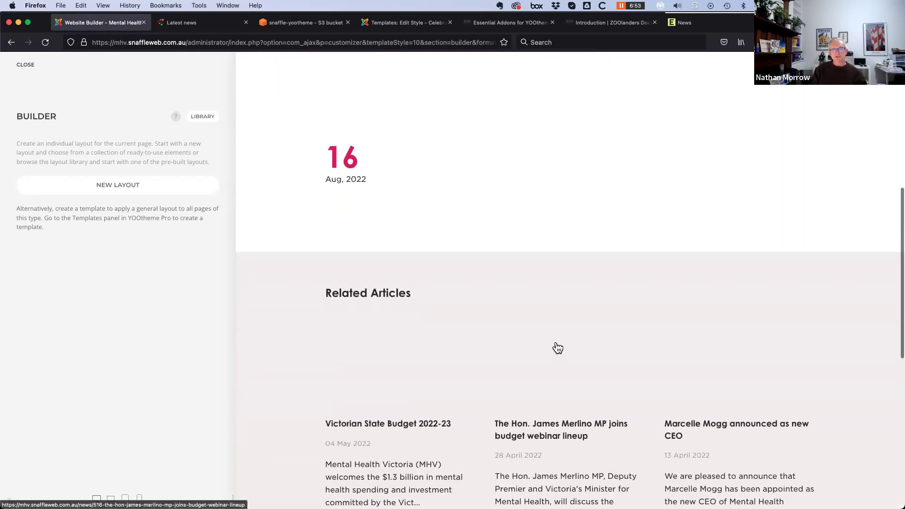
pyautogui.scroll(-5, 557, 348)
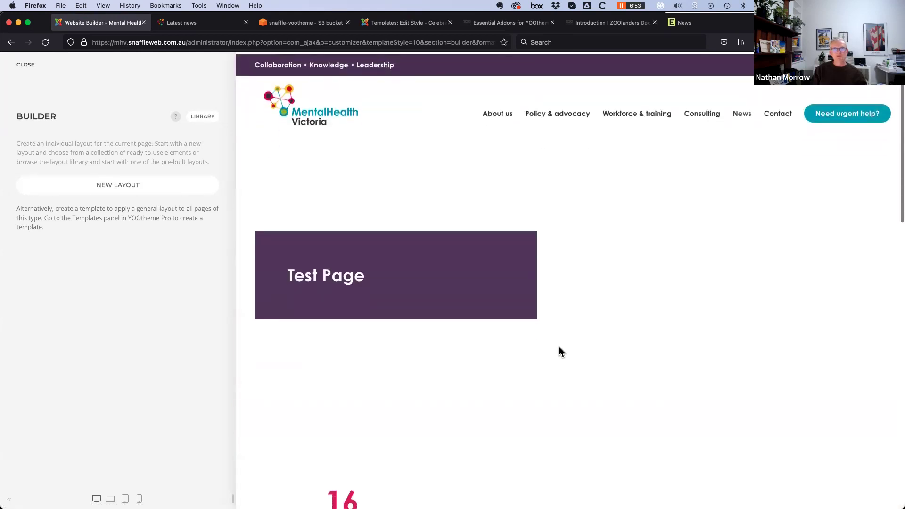
pyautogui.click(203, 117)
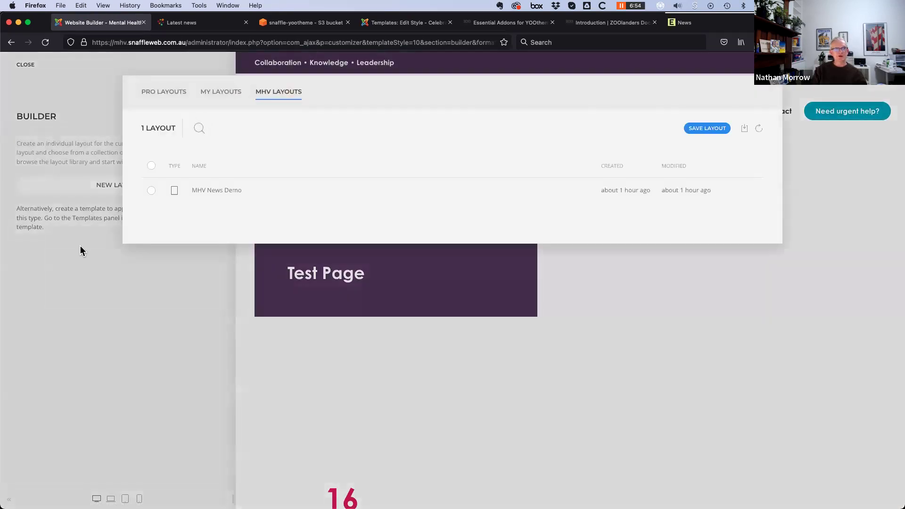
pyautogui.click(72, 221)
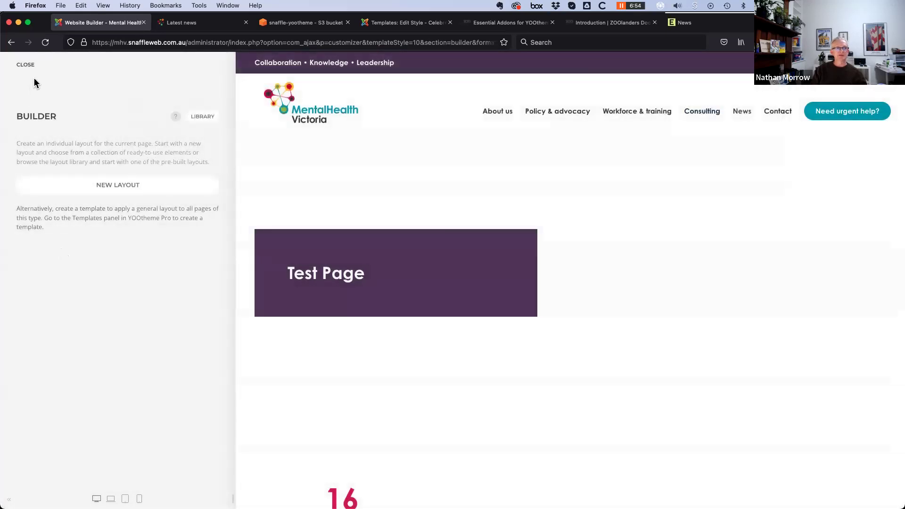
# Close the builder and look over the Test Page edit form with its empty article text.
pyautogui.click(26, 66)
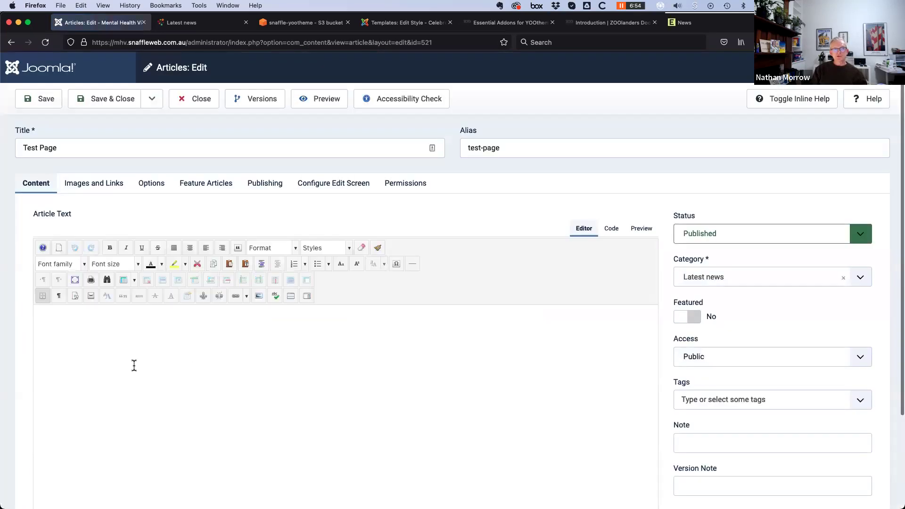
pyautogui.scroll(-3, 106, 427)
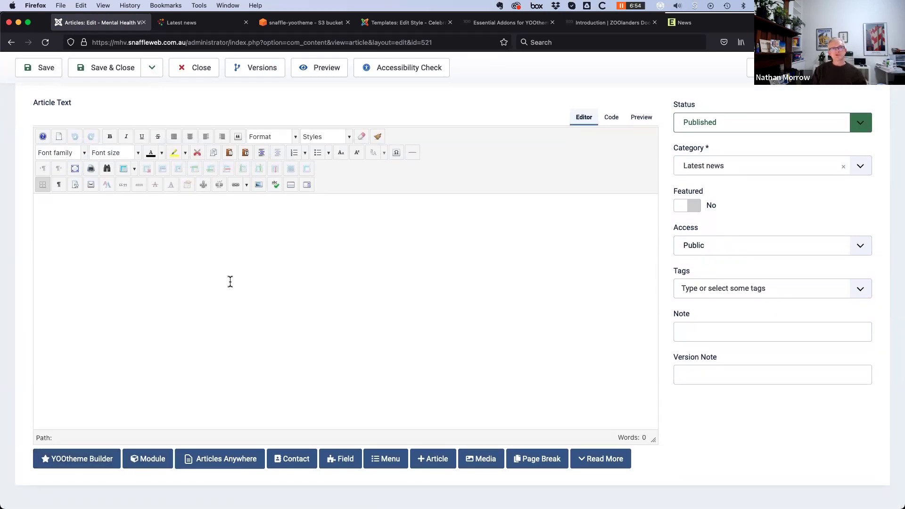
pyautogui.scroll(4, 228, 279)
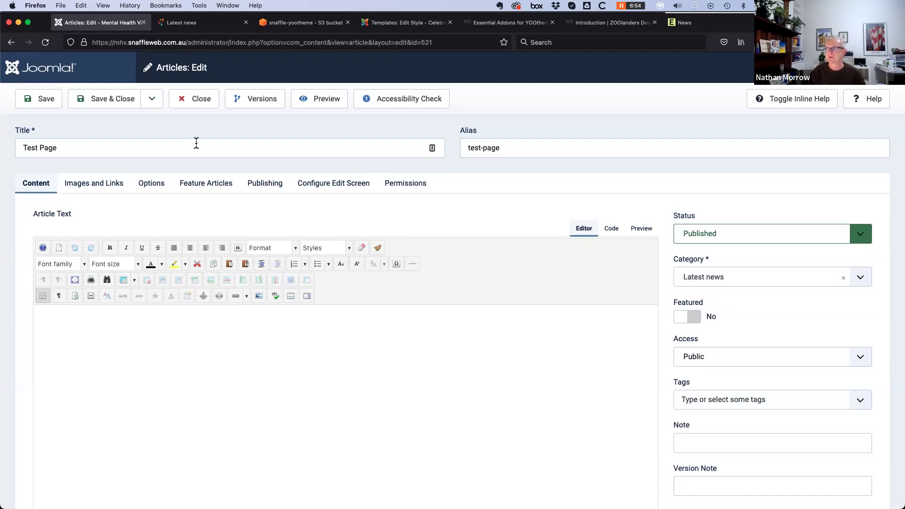
# Close the Test Page editor and check the Latest news Articles list, Test Page at top.
pyautogui.click(210, 101)
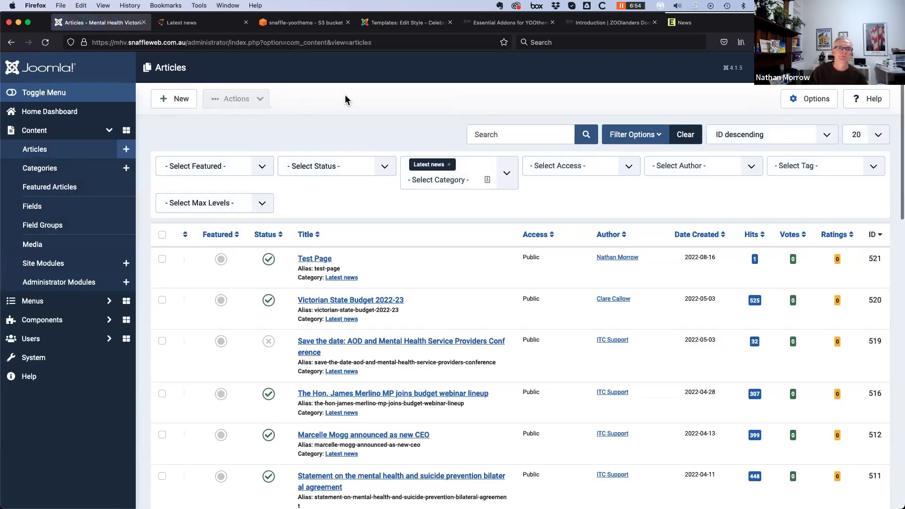
pyautogui.scroll(-5, 209, 367)
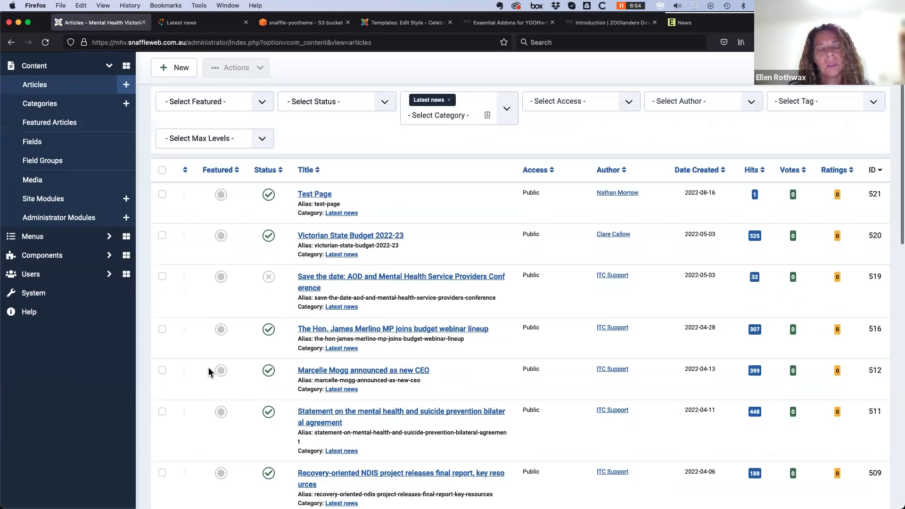
pyautogui.scroll(5, 197, 367)
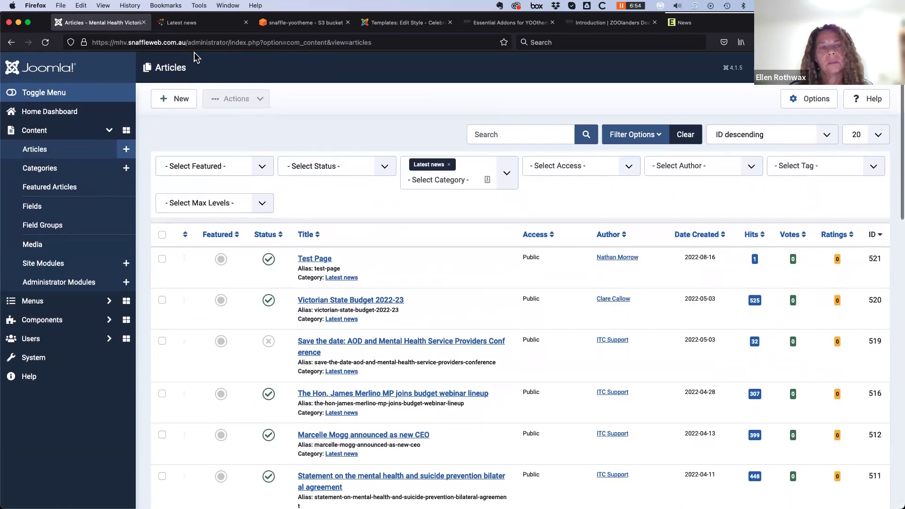
pyautogui.scroll(-1, 196, 56)
pyautogui.scroll(1, 209, 124)
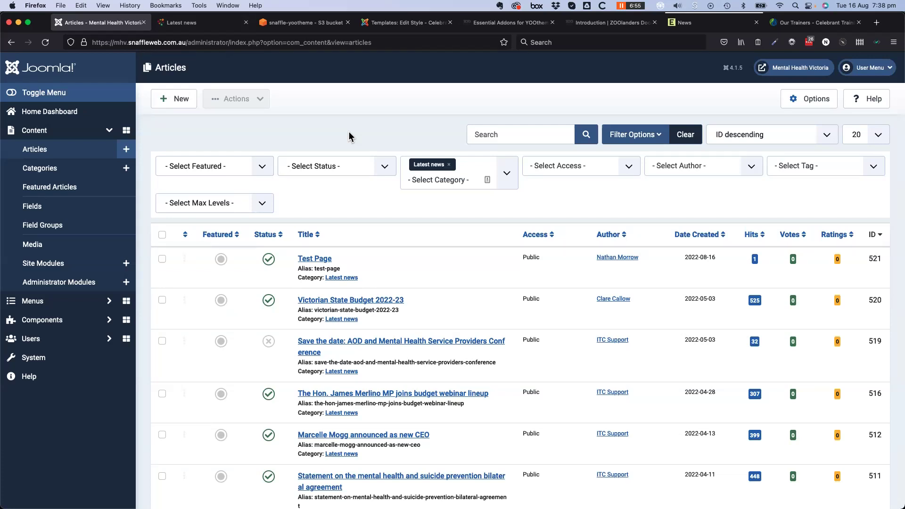
# Unmute the computer's sound and adjust the volume.
pyautogui.press('XF86AudioMute')
pyautogui.press('XF86AudioRaiseVolume')
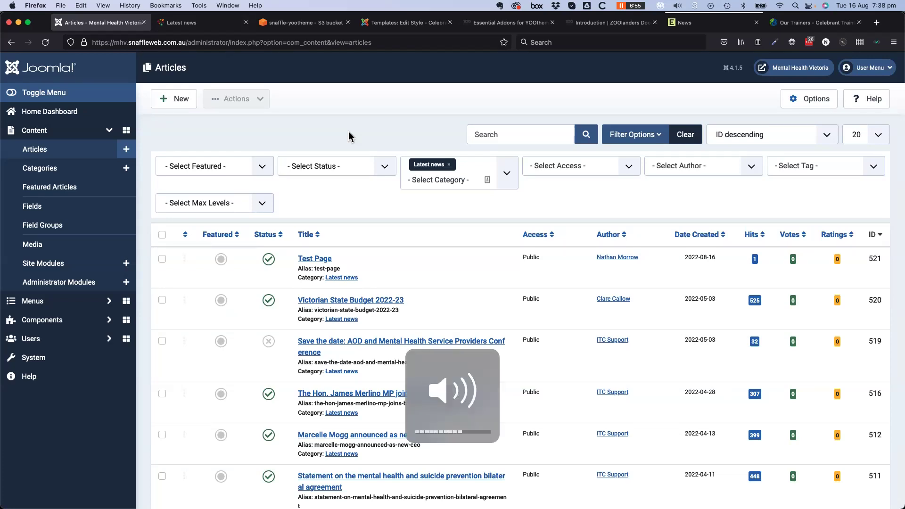
pyautogui.press('XF86AudioLowerVolume')
pyautogui.press('XF86AudioLowerVolume')
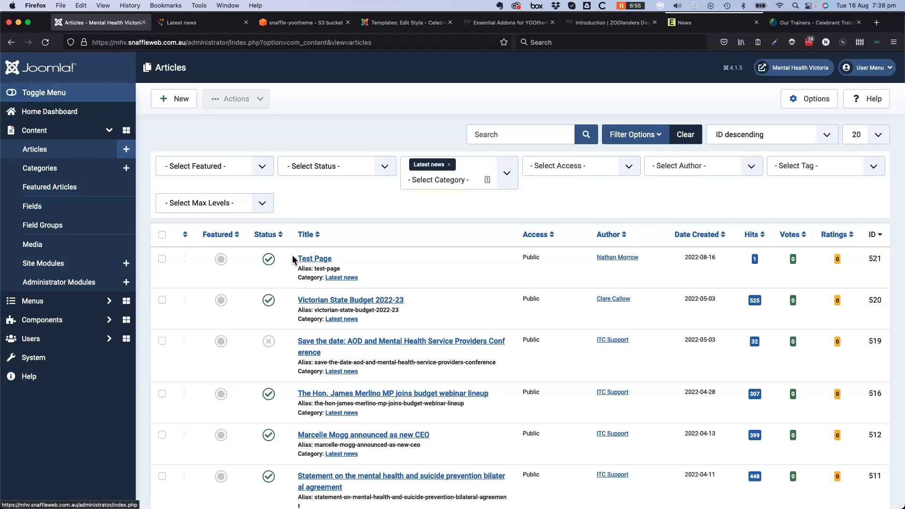
# Clear the Latest news filter, search articles for 'home', and open the Home article (ID 474).
pyautogui.click(506, 136)
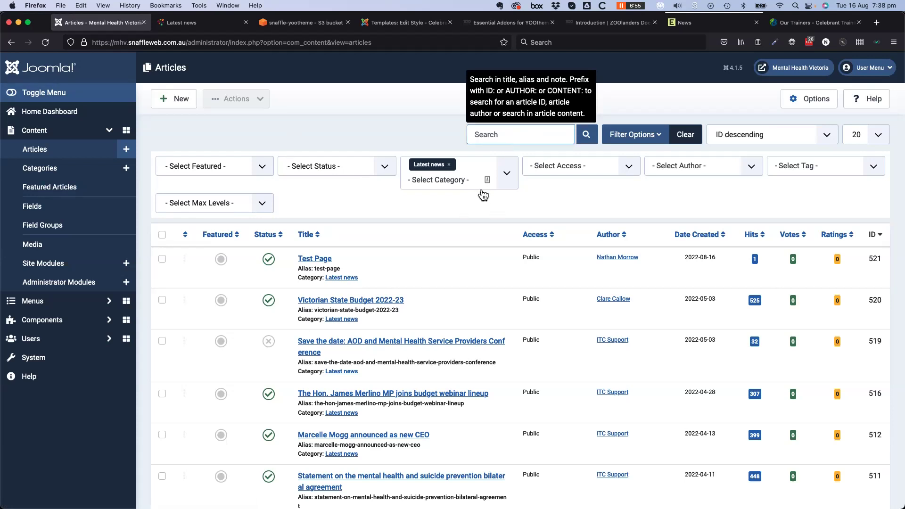
pyautogui.click(449, 164)
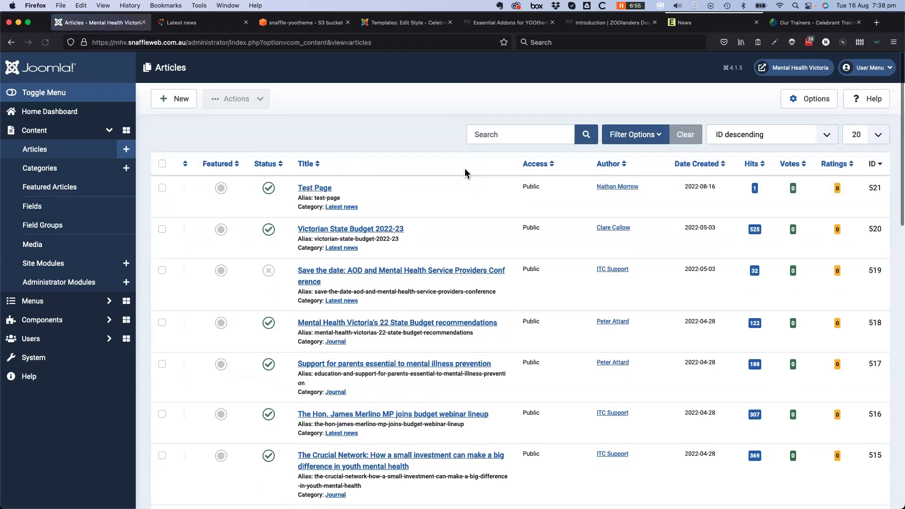
pyautogui.click(539, 135)
pyautogui.write('home')
pyautogui.press('Return')
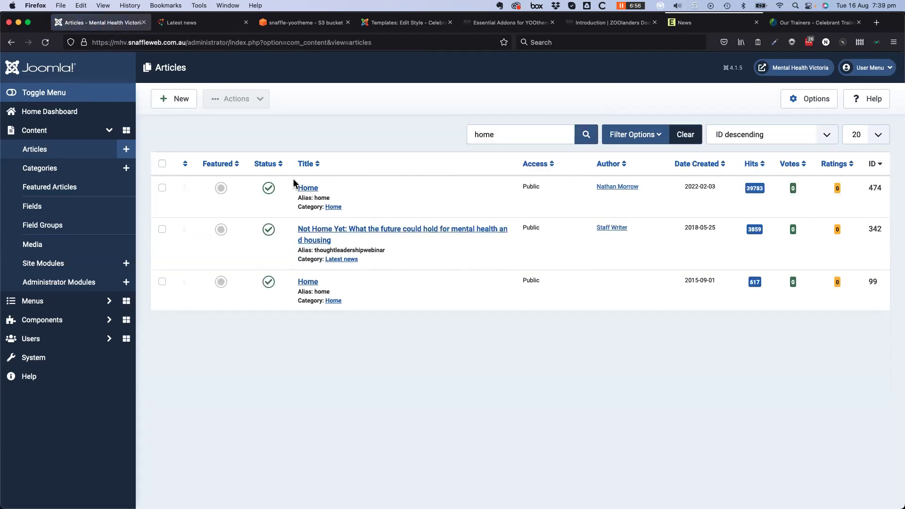
pyautogui.click(308, 188)
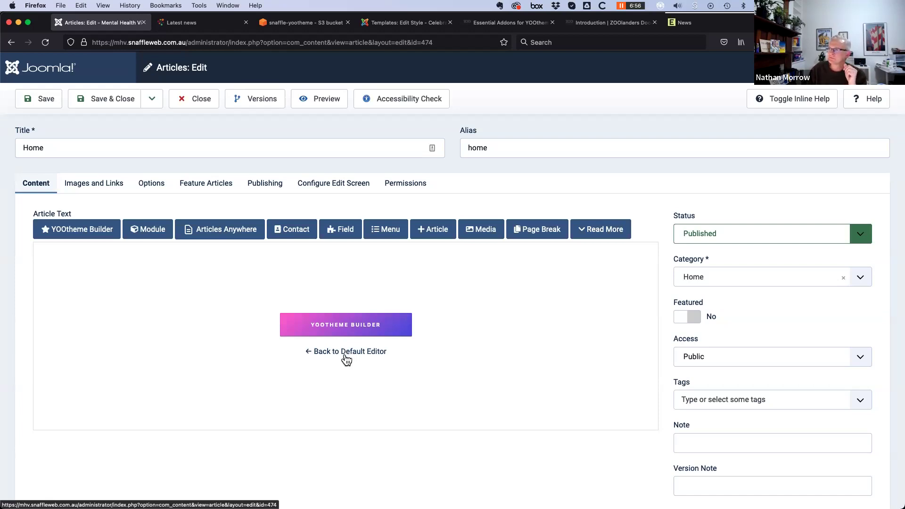
pyautogui.click(337, 361)
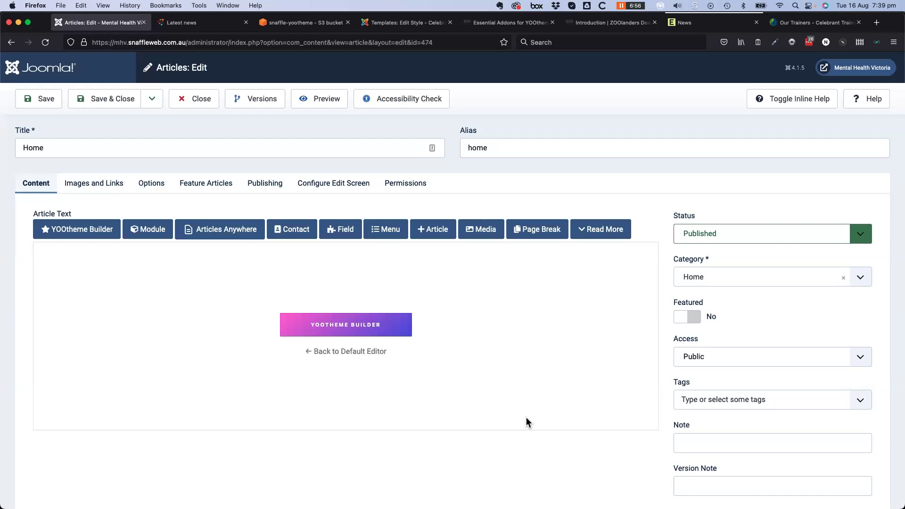
# Open the Home article in the YOOtheme builder and scroll its preview.
pyautogui.click(348, 329)
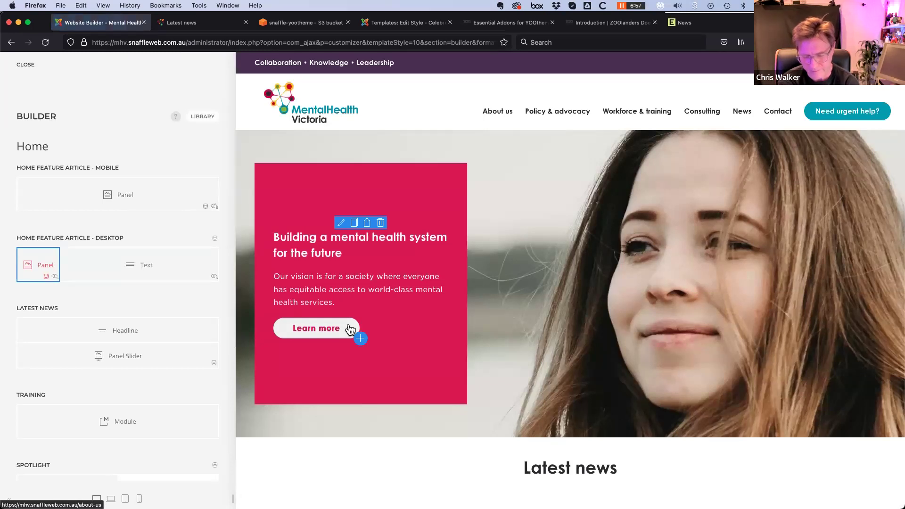
pyautogui.scroll(-2, 132, 367)
pyautogui.scroll(-3, 134, 367)
pyautogui.scroll(3, 134, 367)
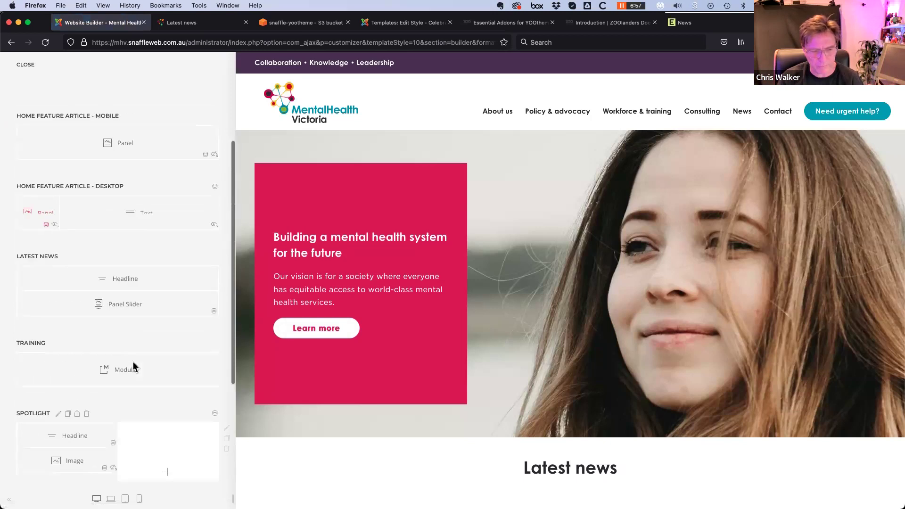
pyautogui.scroll(2, 133, 366)
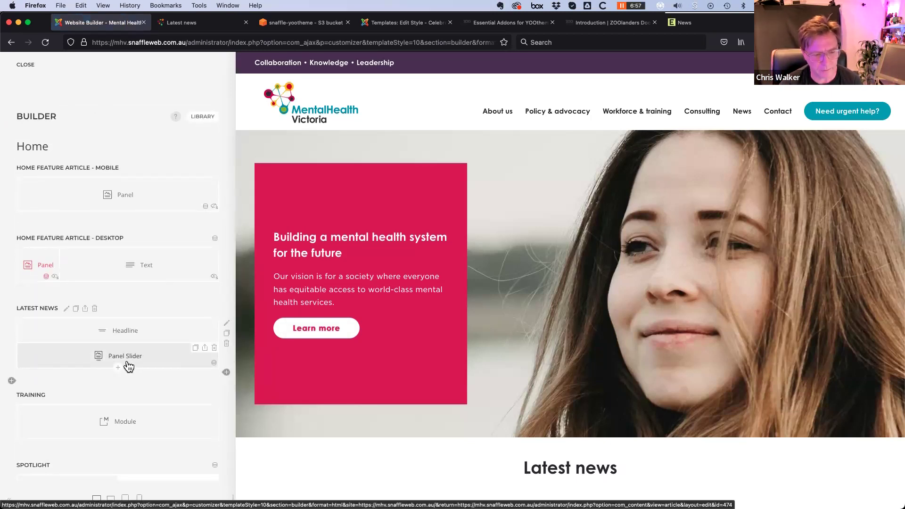
# Try the desktop feature Text element in the JCE editor twice, cancel, and return to the layout.
pyautogui.click(146, 267)
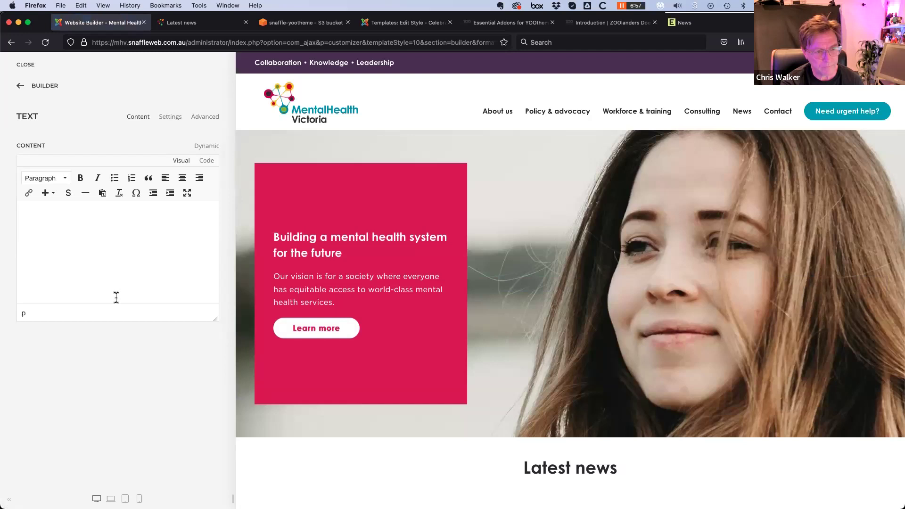
pyautogui.click(186, 193)
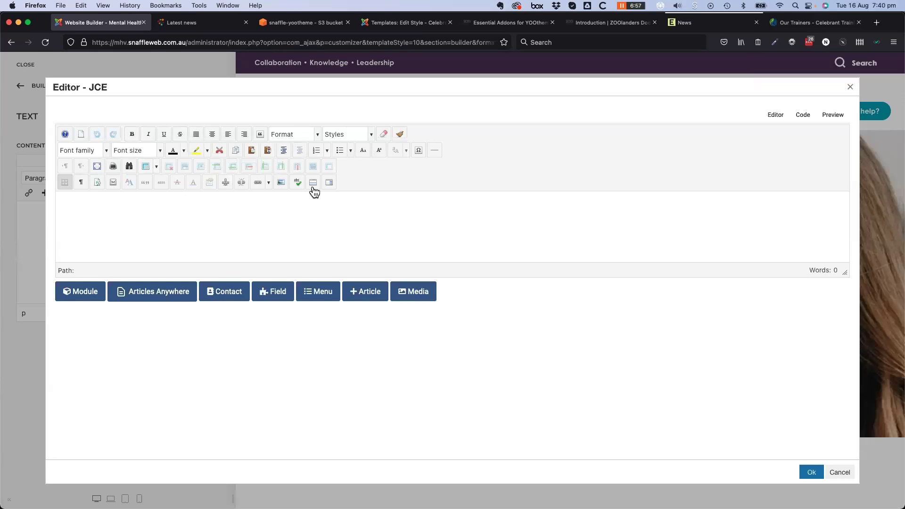
pyautogui.click(844, 473)
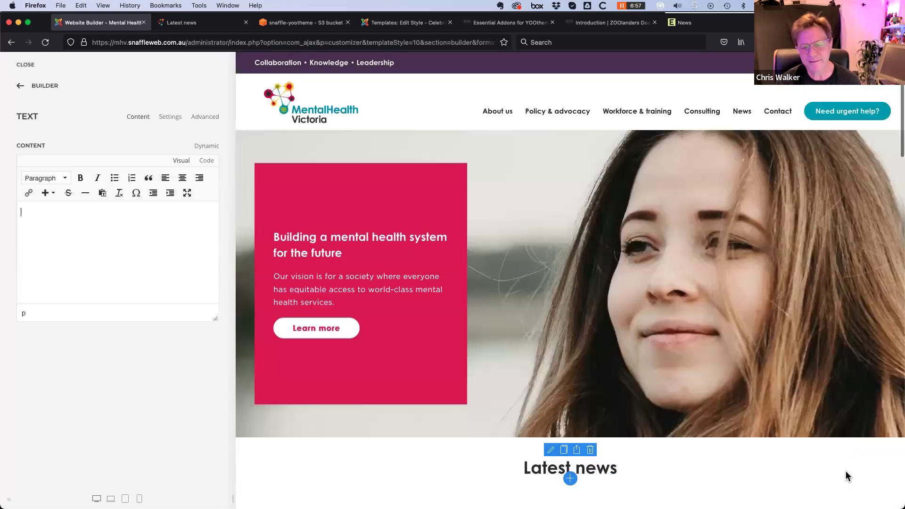
pyautogui.click(187, 194)
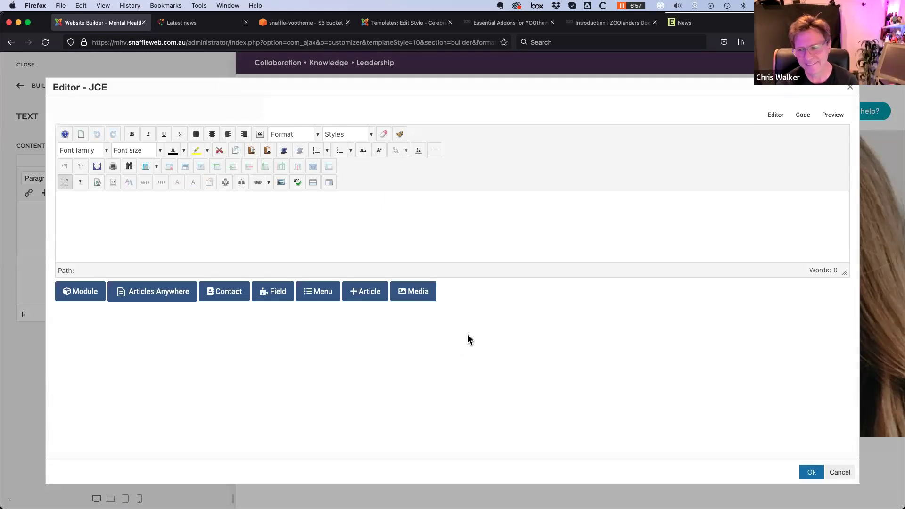
pyautogui.click(839, 472)
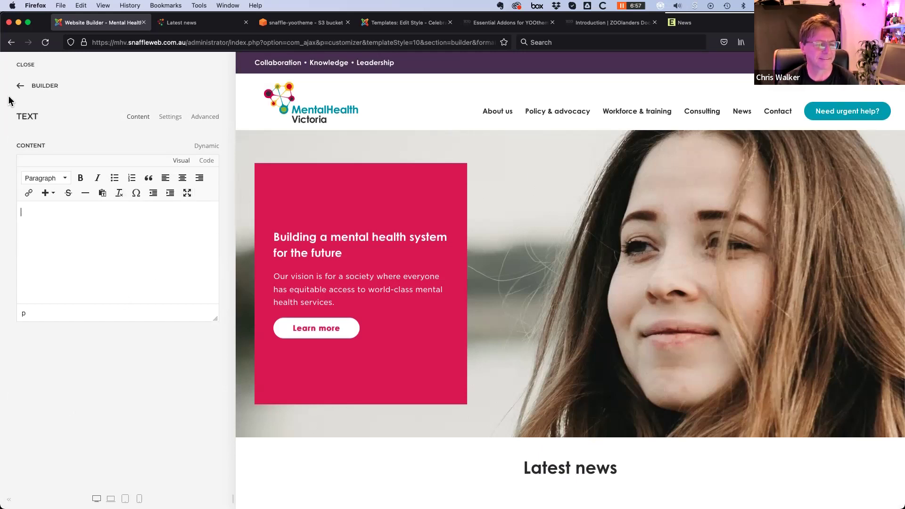
pyautogui.click(20, 86)
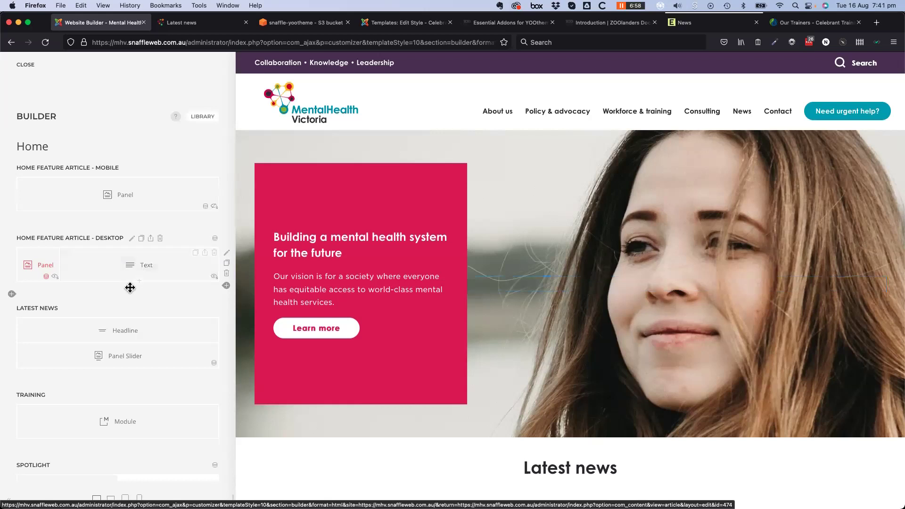
pyautogui.scroll(-3, 84, 361)
pyautogui.scroll(-2, 84, 352)
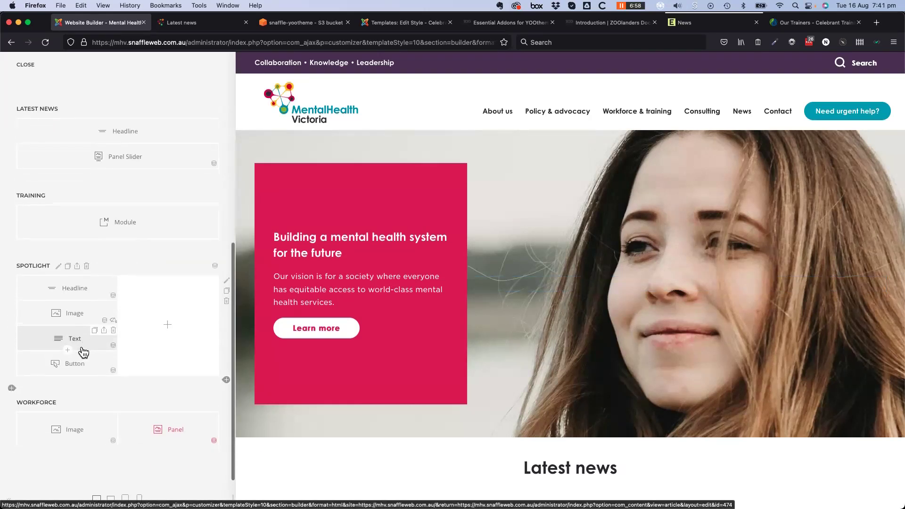
pyautogui.scroll(5, 81, 354)
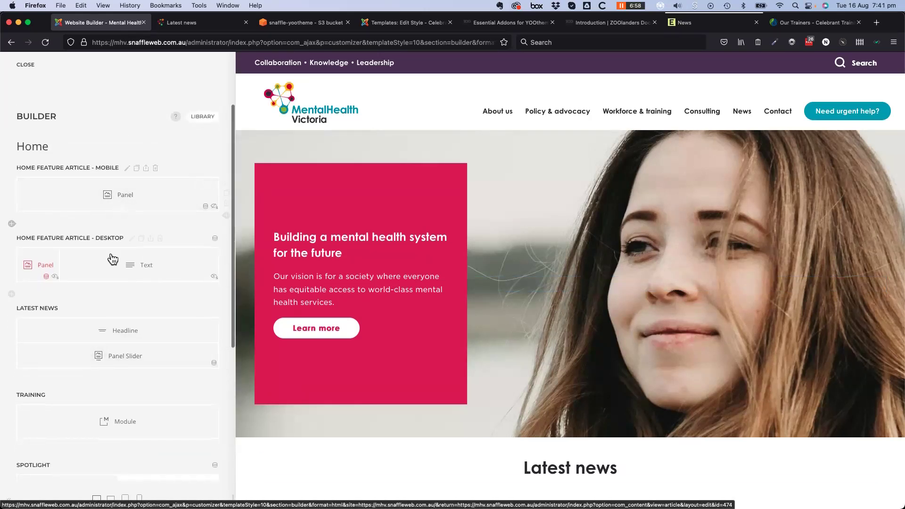
# Enter 'testing 123' in the desktop feature Text element and save the Home layout.
pyautogui.click(151, 264)
pyautogui.click(135, 246)
pyautogui.write('testing 123')
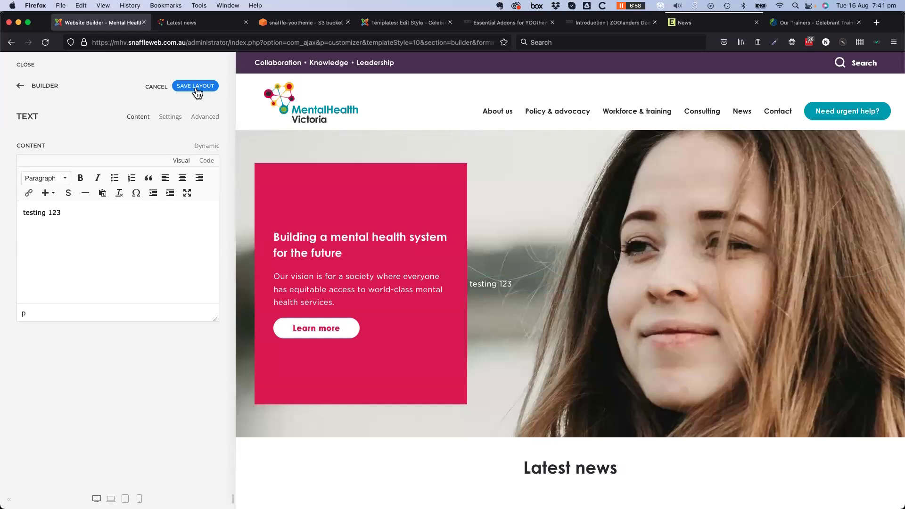
pyautogui.click(196, 88)
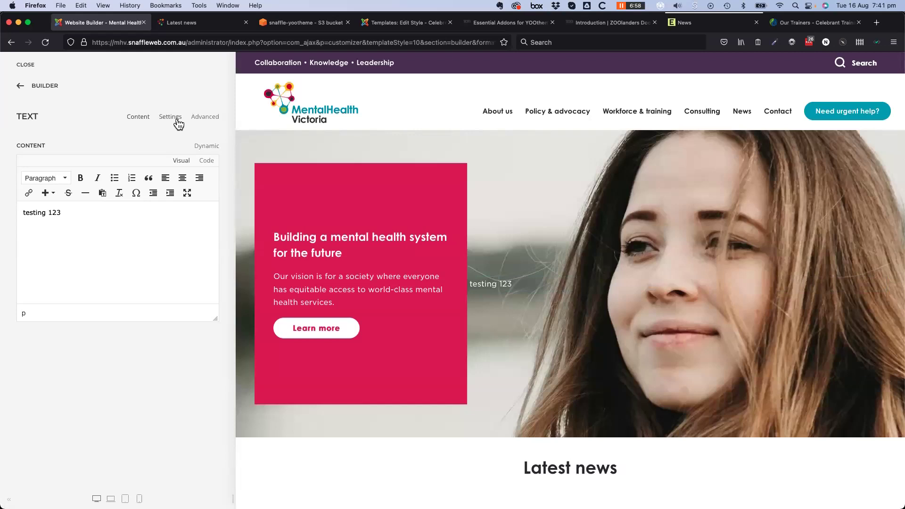
pyautogui.click(19, 86)
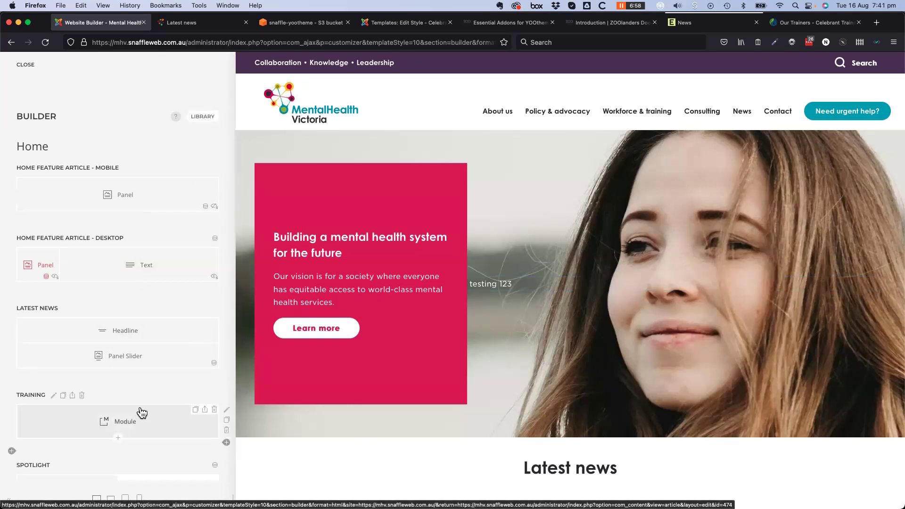
# Replace the feature Text element's 'testing 123' with 'testing 234' and return to the layout overview.
pyautogui.click(153, 270)
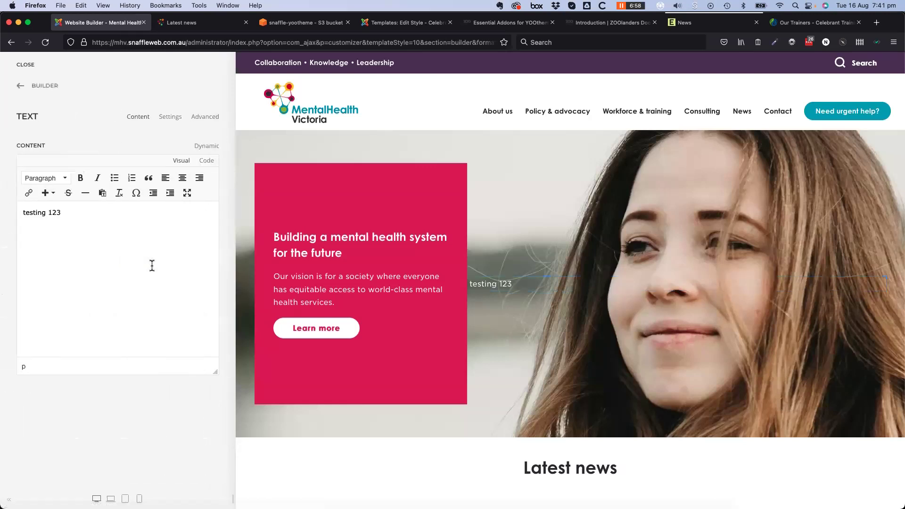
pyautogui.tripleClick(25, 213)
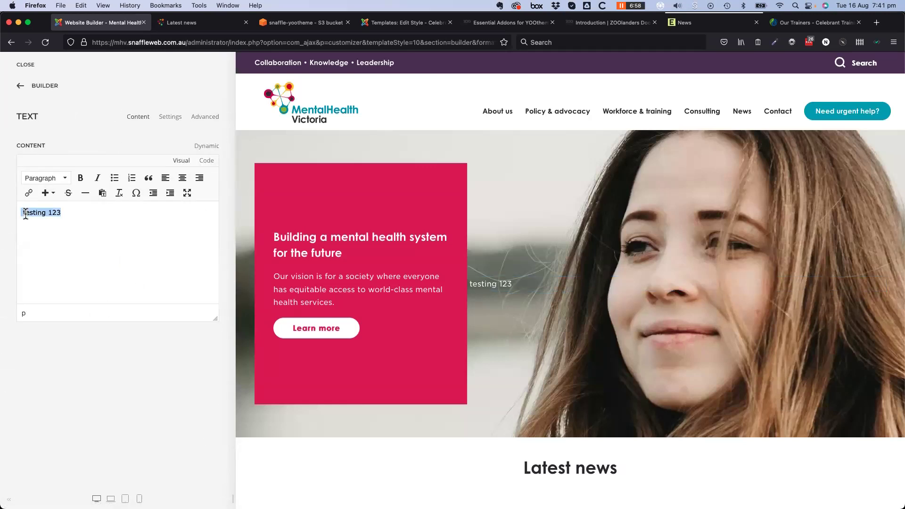
pyautogui.press('BackSpace')
pyautogui.click(181, 90)
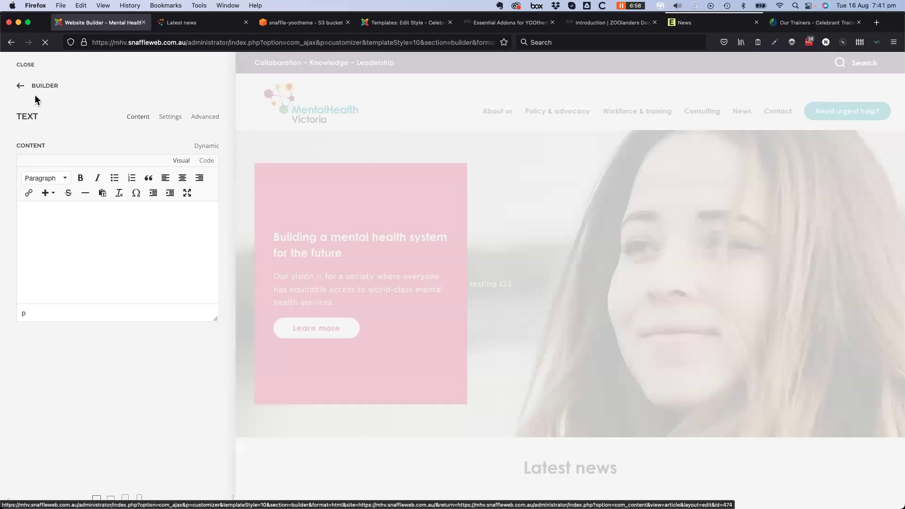
pyautogui.click(79, 220)
pyautogui.write('testing 234')
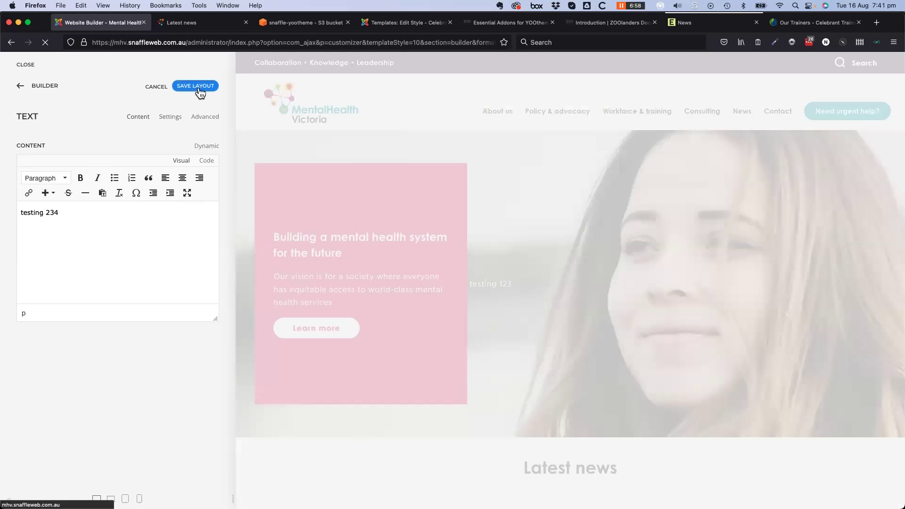
pyautogui.click(21, 85)
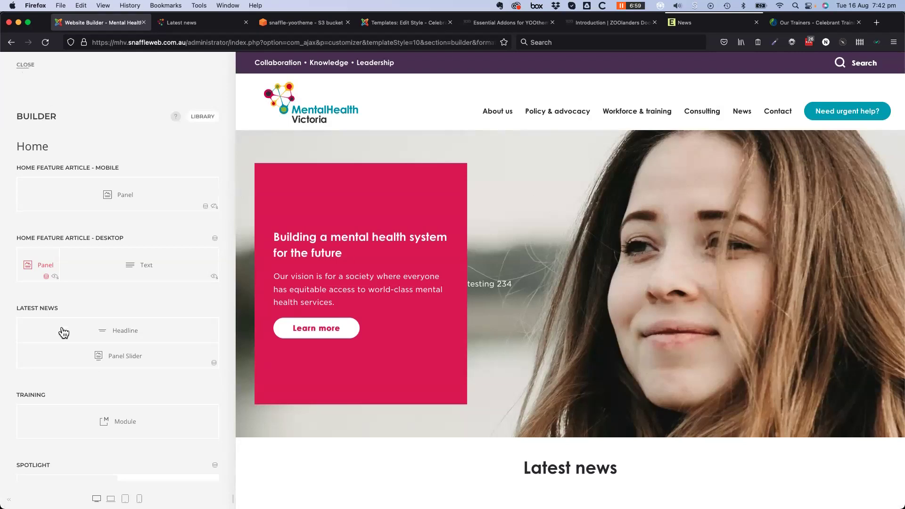
pyautogui.scroll(-5, 52, 322)
pyautogui.scroll(5, 54, 322)
# Close the builder and the Home article, then clear the Articles search filter.
pyautogui.click(26, 66)
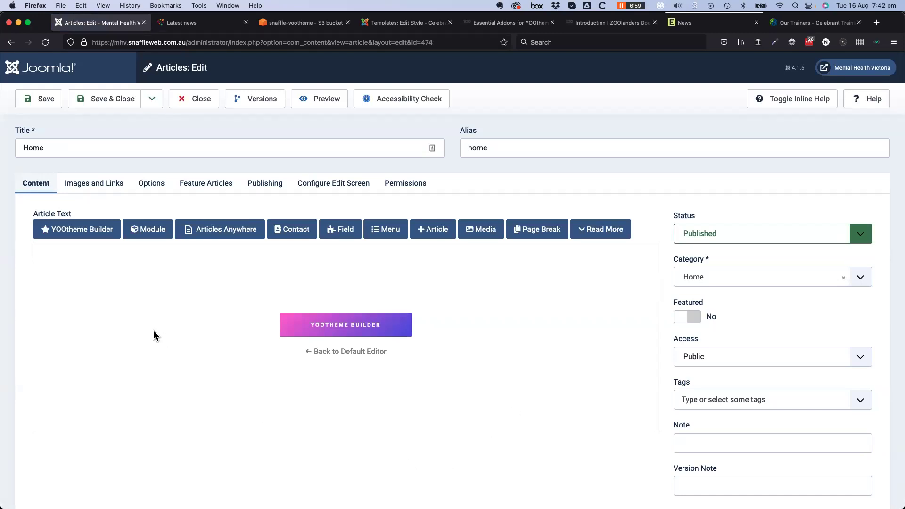
pyautogui.click(198, 104)
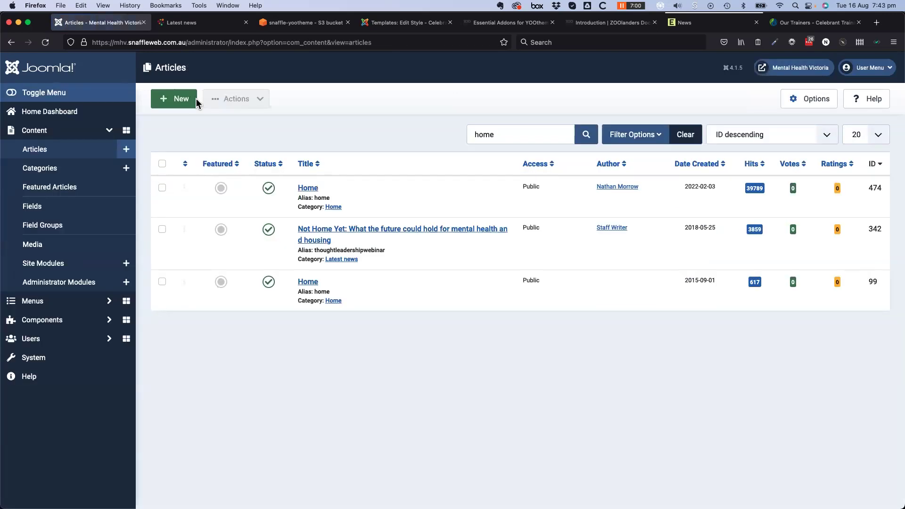
pyautogui.click(685, 135)
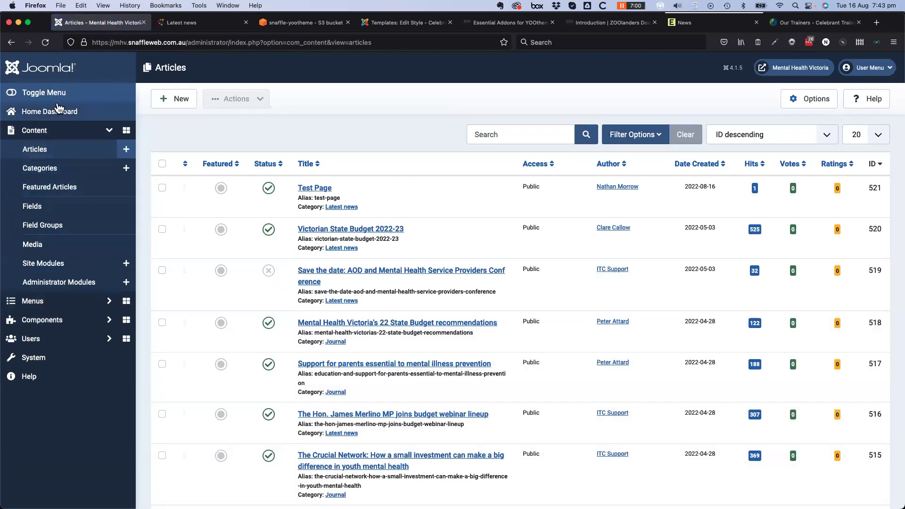
# Go to the Home Dashboard and launch the YOOtheme customizer from the 3rd Party tiles.
pyautogui.click(53, 112)
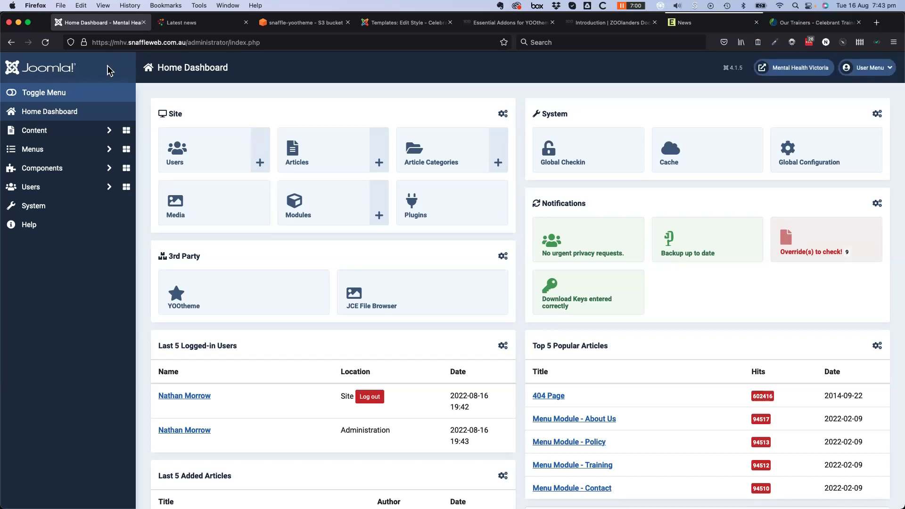
pyautogui.click(256, 301)
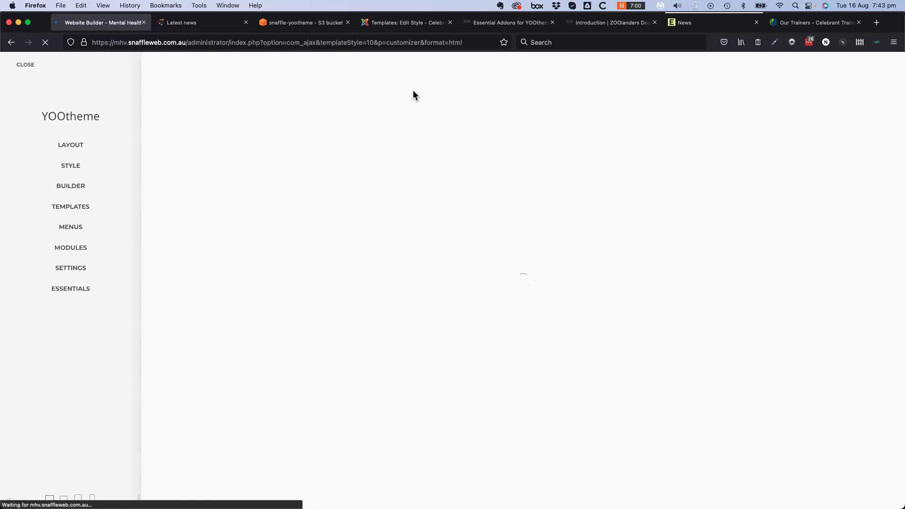
# Browse the Essential Addons for YOOtheme Pro page down to Elements Conditional Rendering.
pyautogui.click(596, 24)
pyautogui.click(519, 23)
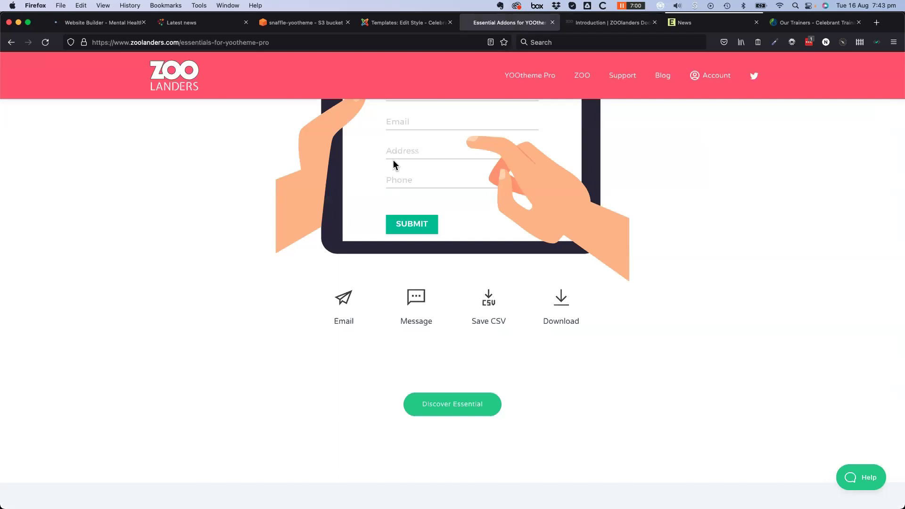
pyautogui.scroll(15, 277, 327)
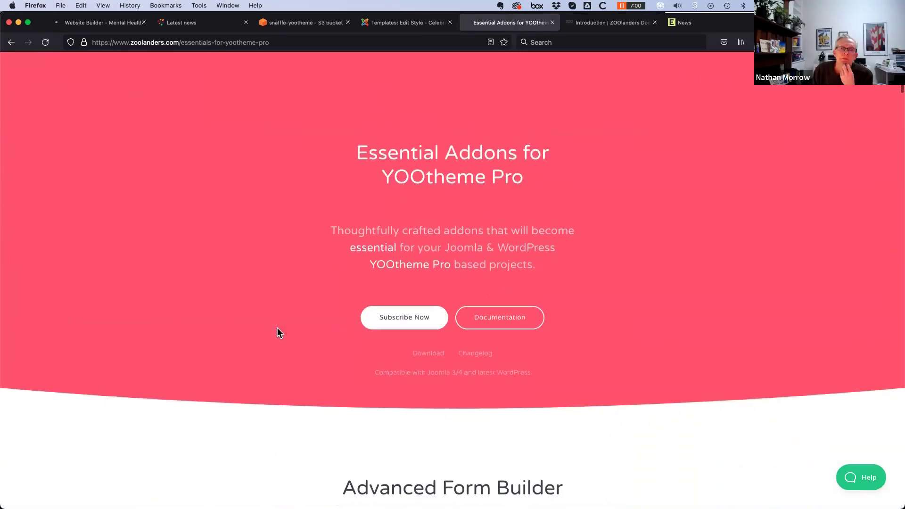
pyautogui.scroll(-15, 277, 329)
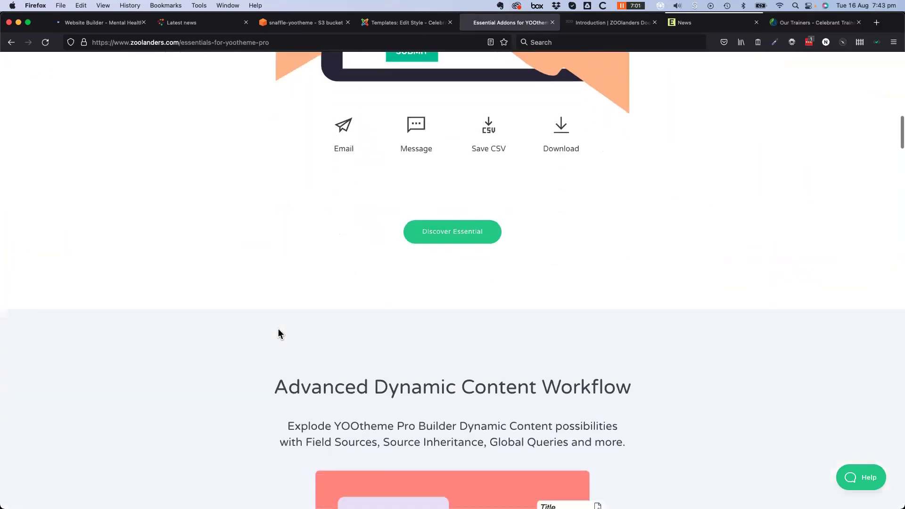
pyautogui.scroll(-10, 278, 329)
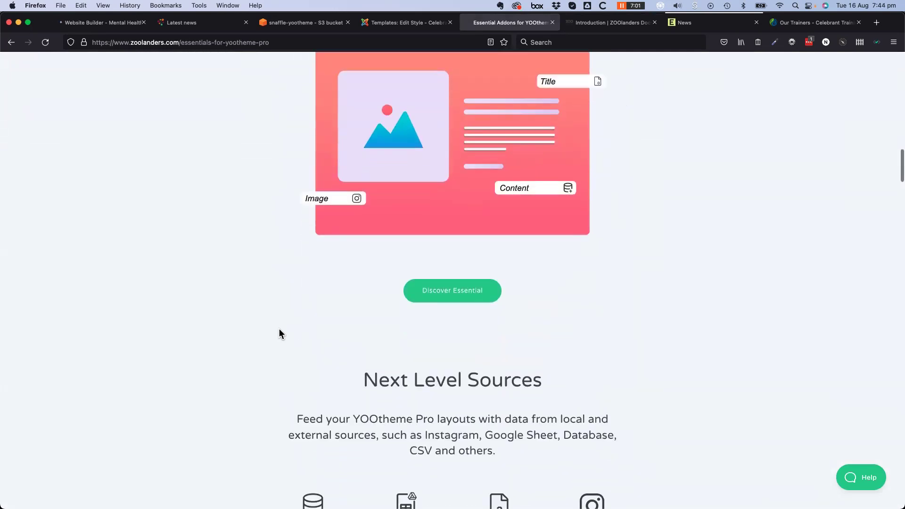
pyautogui.scroll(-17, 280, 330)
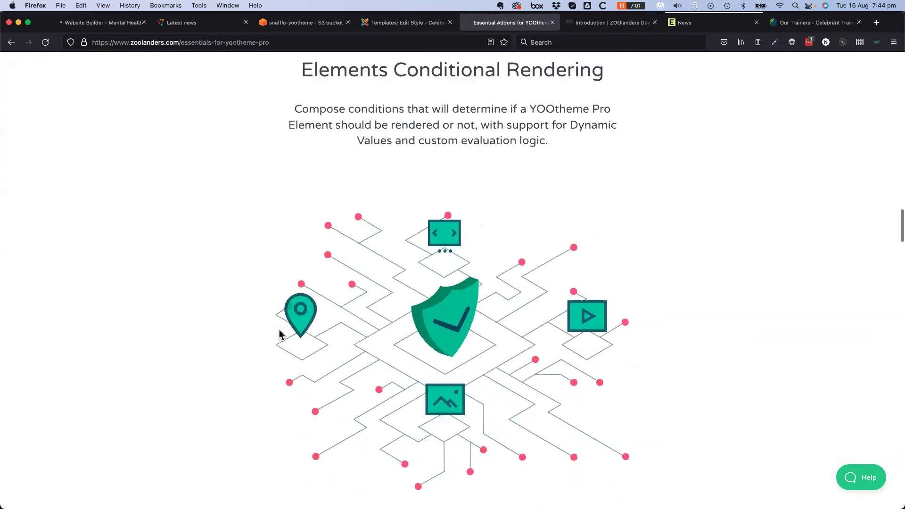
pyautogui.scroll(-2, 279, 330)
pyautogui.scroll(3, 280, 330)
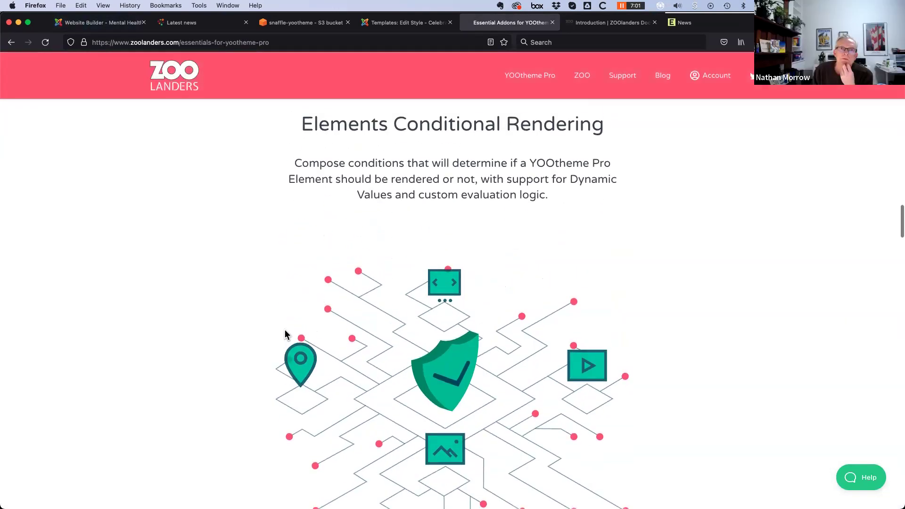
pyautogui.scroll(1, 285, 334)
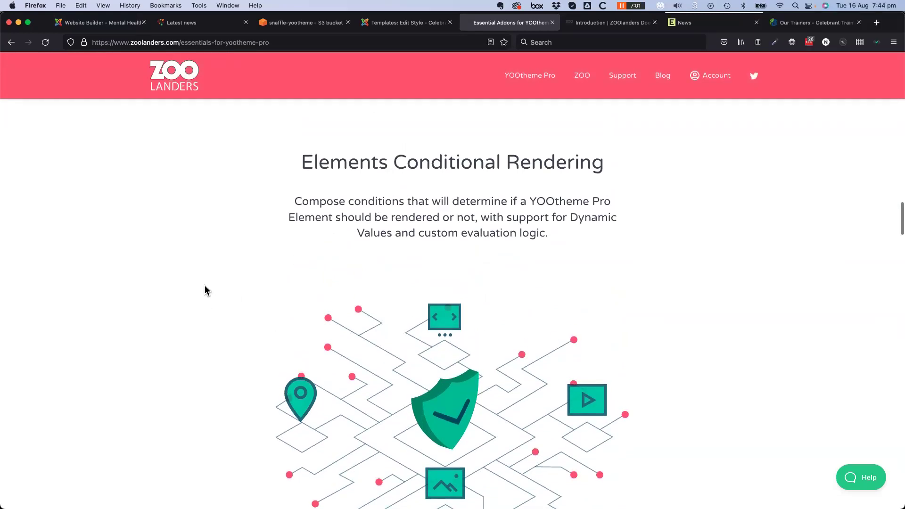
# Return to the Mental Health Victoria website builder and open the Home layout in BUILDER.
pyautogui.click(107, 27)
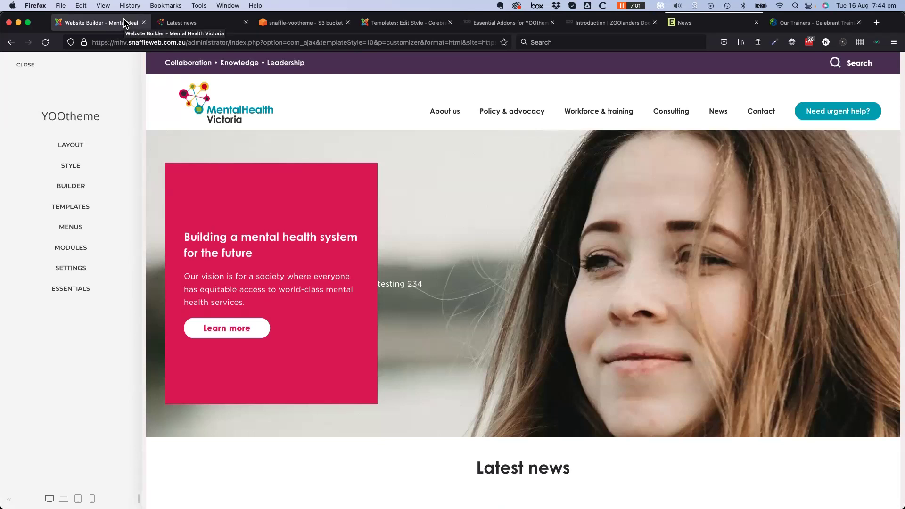
pyautogui.click(70, 186)
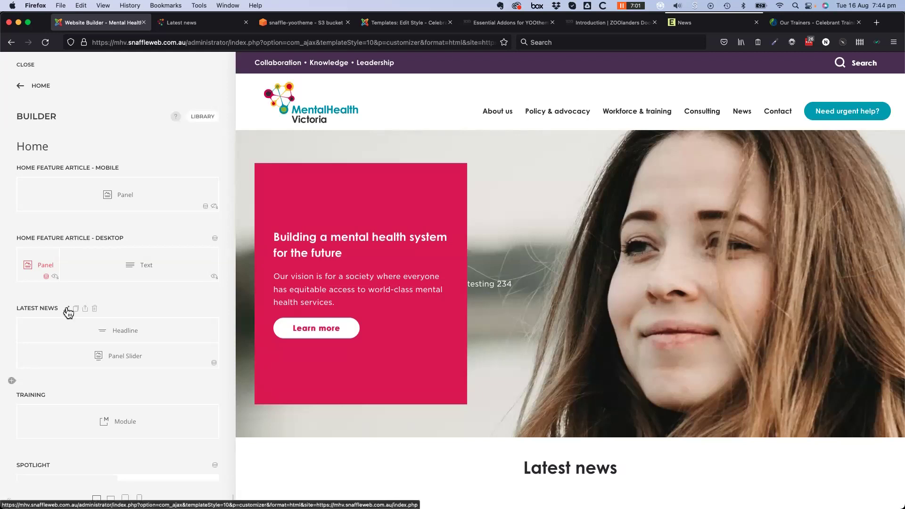
# Add a User Access display condition to the Latest News section's Advanced conditions.
pyautogui.click(67, 309)
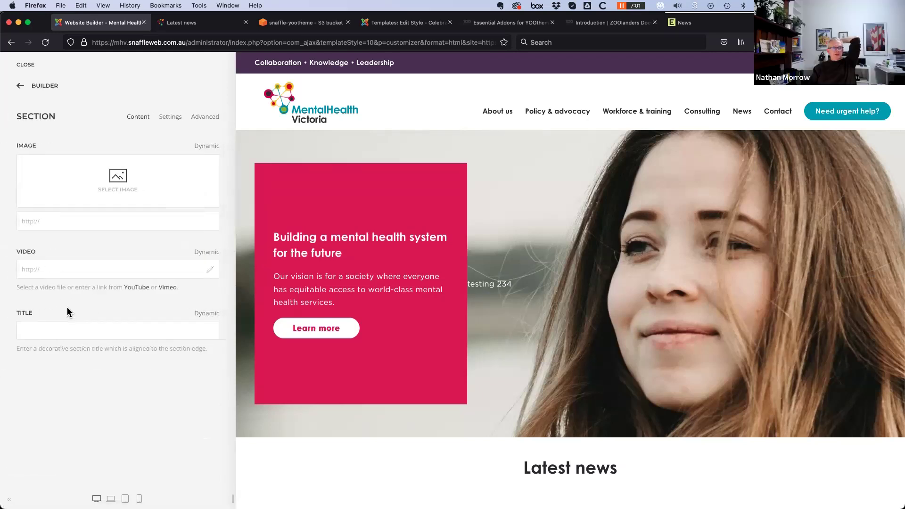
pyautogui.click(213, 122)
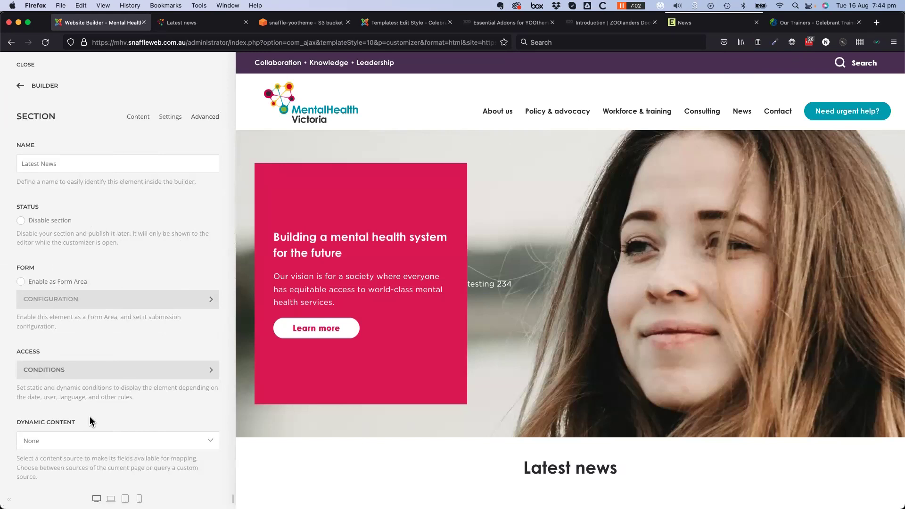
pyautogui.scroll(-5, 92, 418)
pyautogui.click(159, 242)
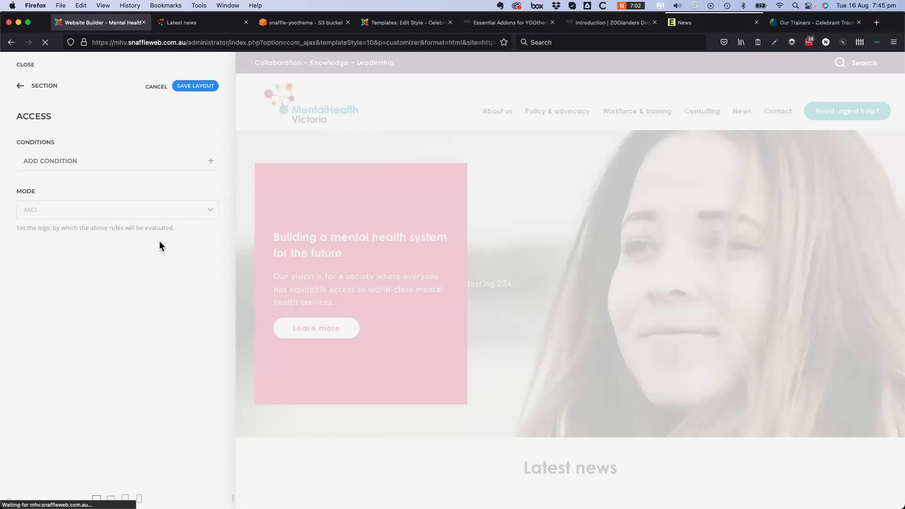
pyautogui.click(211, 161)
pyautogui.scroll(-2, 359, 431)
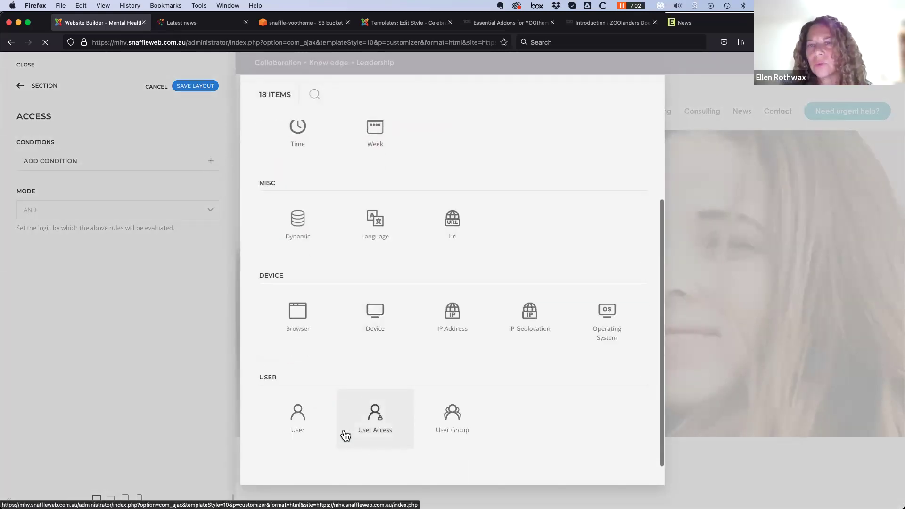
pyautogui.click(372, 430)
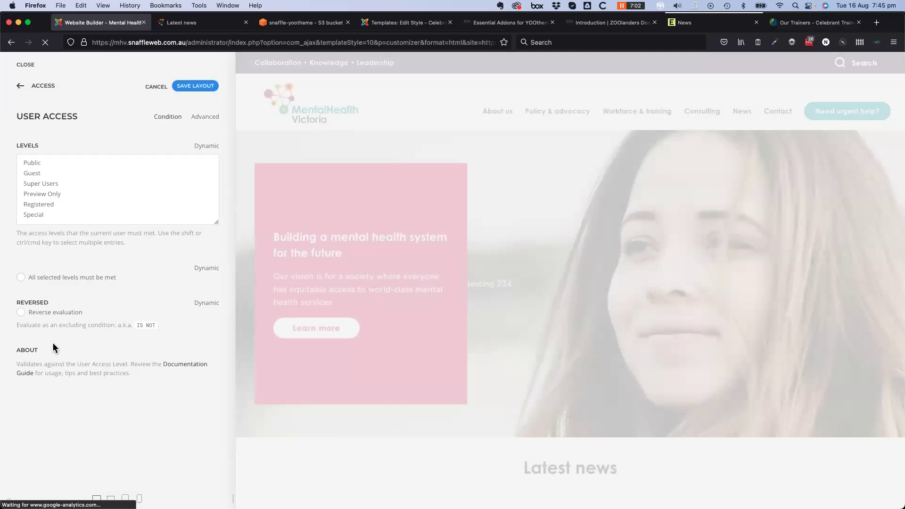
pyautogui.click(21, 89)
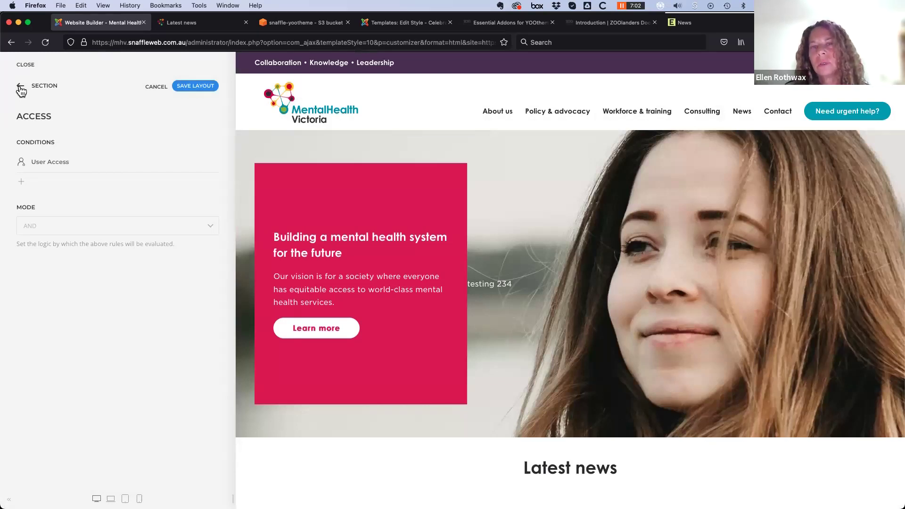
# Back out of the section and builder to the customizer menu, discarding unsaved changes.
pyautogui.click(21, 90)
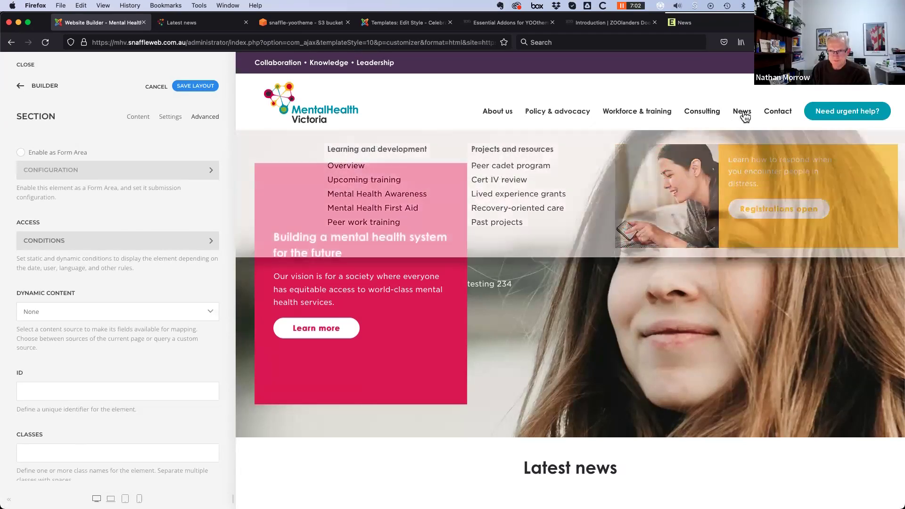
pyautogui.moveTo(779, 117)
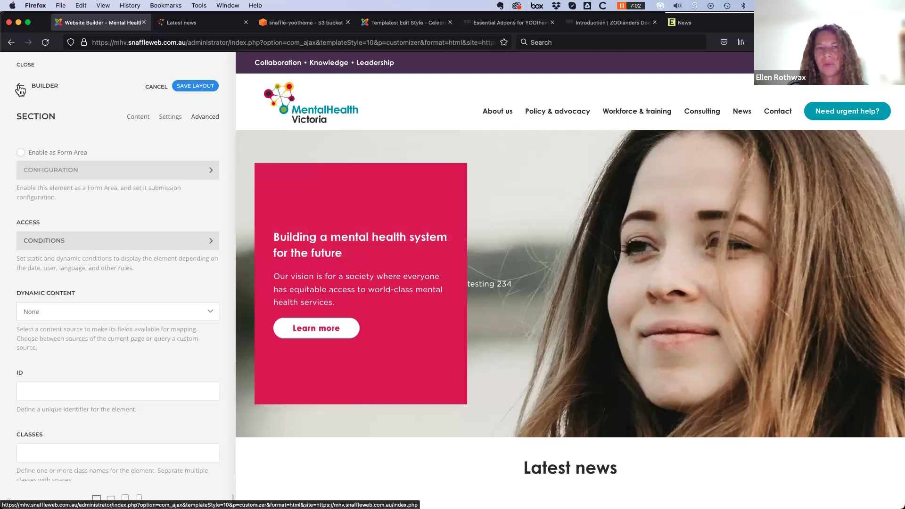
pyautogui.click(20, 88)
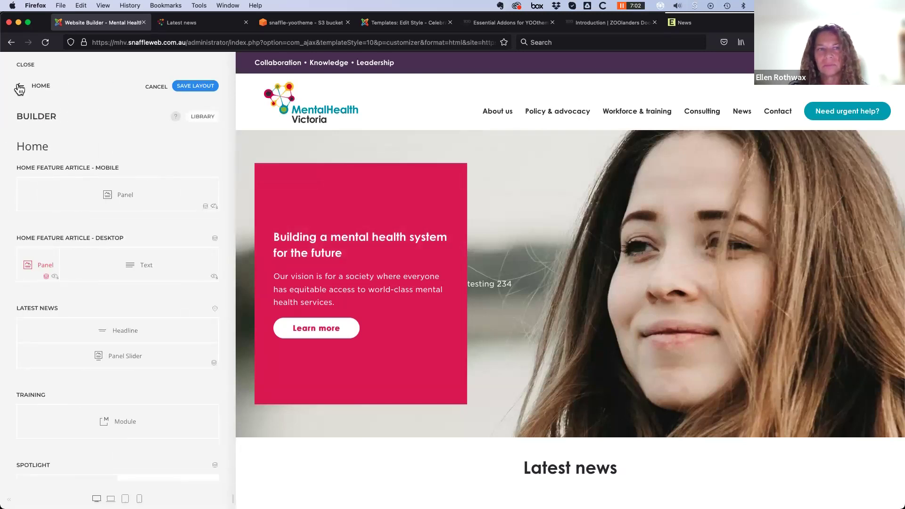
pyautogui.click(19, 86)
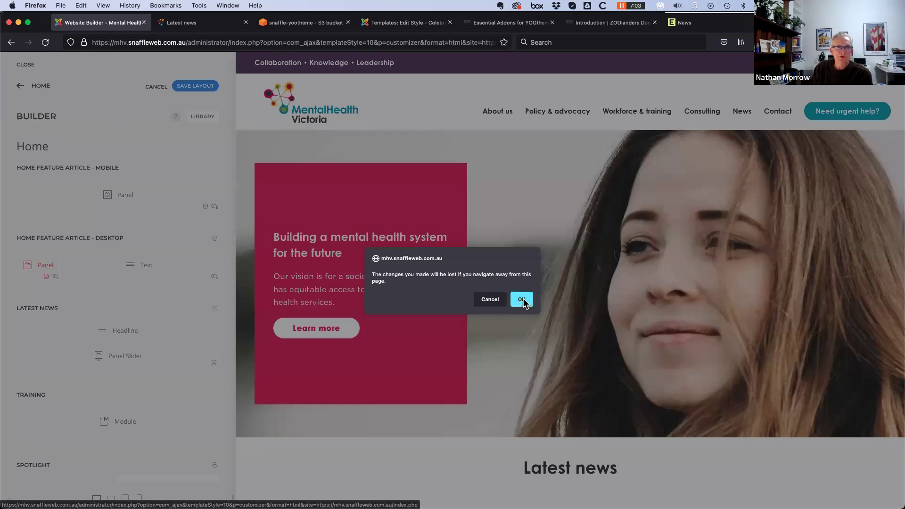
pyautogui.click(522, 299)
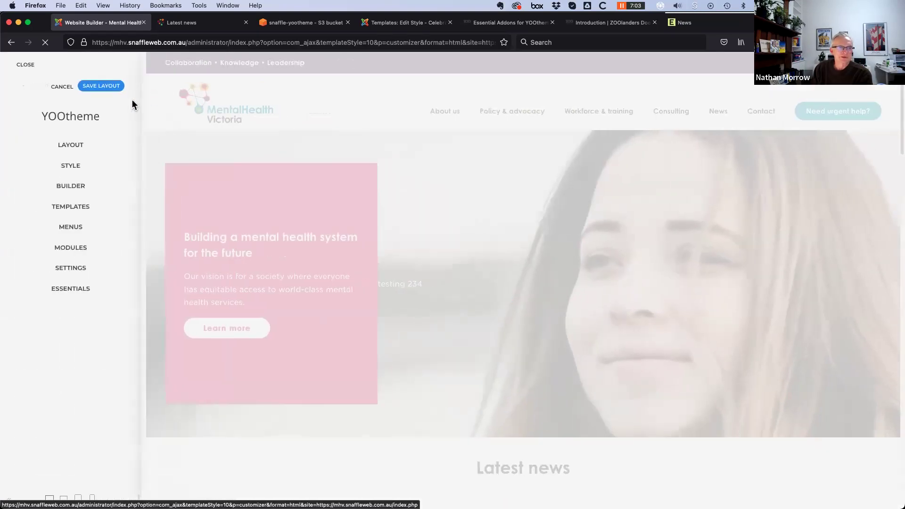
# Glance at the Category - News template, then load the site's News page in the preview.
pyautogui.click(70, 210)
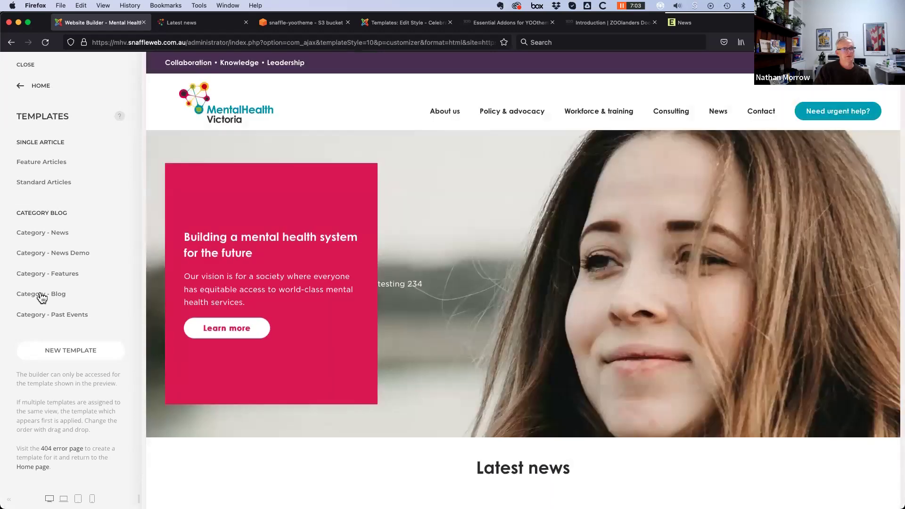
pyautogui.click(59, 233)
pyautogui.press('Escape')
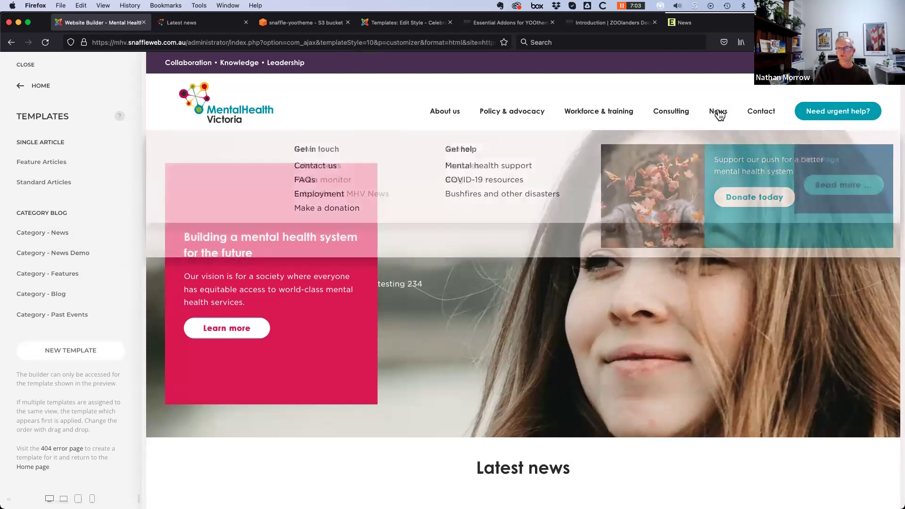
pyautogui.click(719, 113)
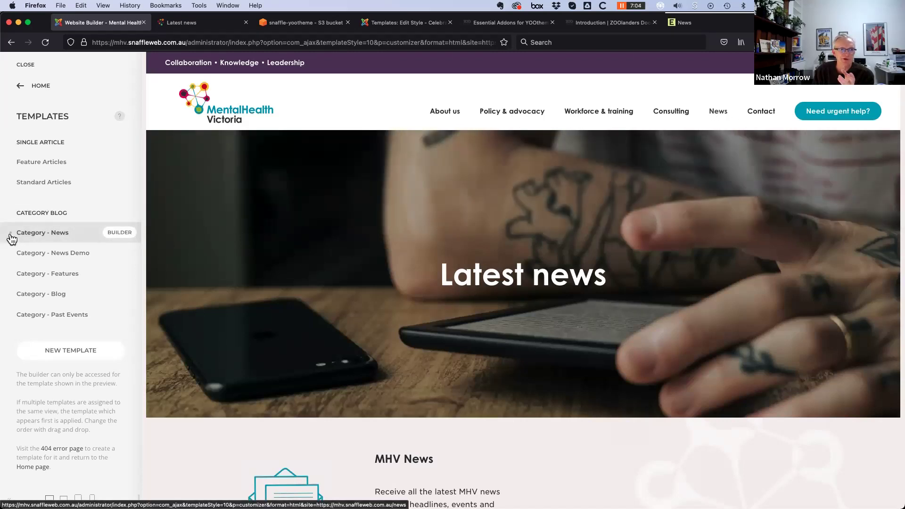
# Open the Category - News template and select the Latest news and Projects categories.
pyautogui.click(41, 237)
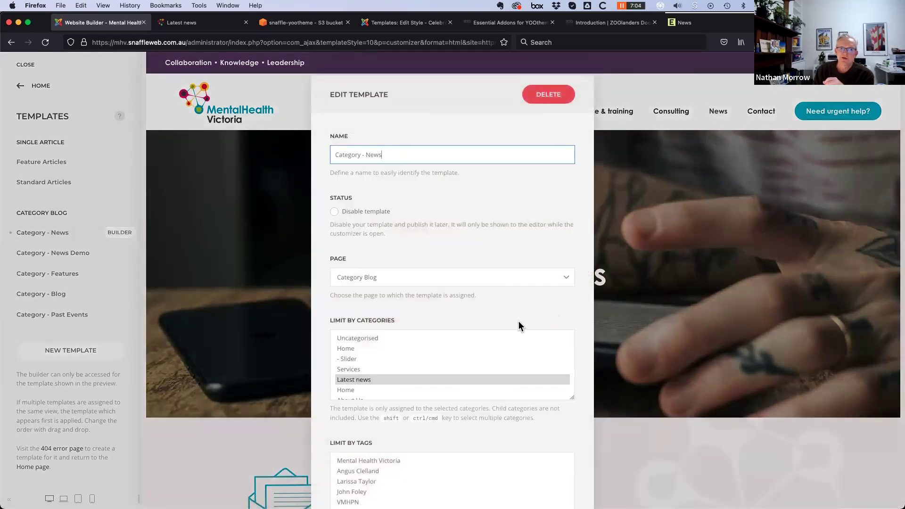
pyautogui.scroll(-3, 382, 368)
pyautogui.scroll(3, 383, 371)
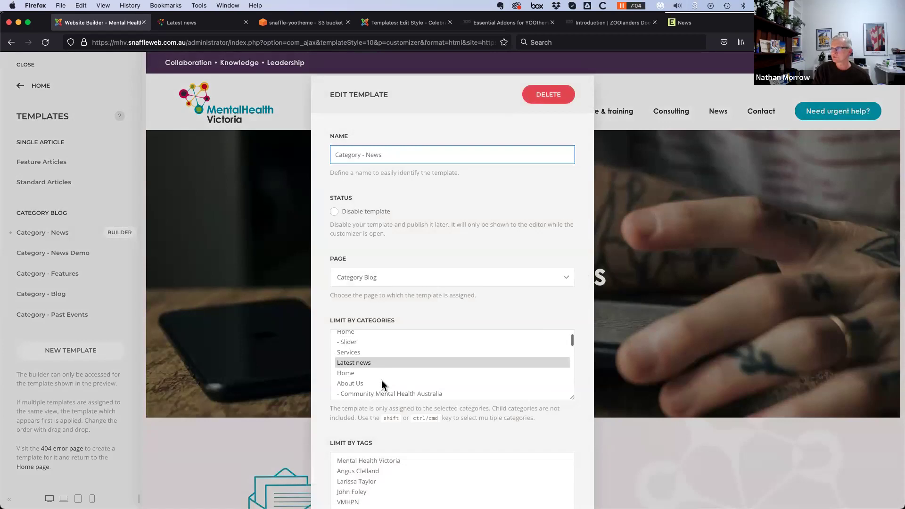
pyautogui.scroll(-2, 383, 385)
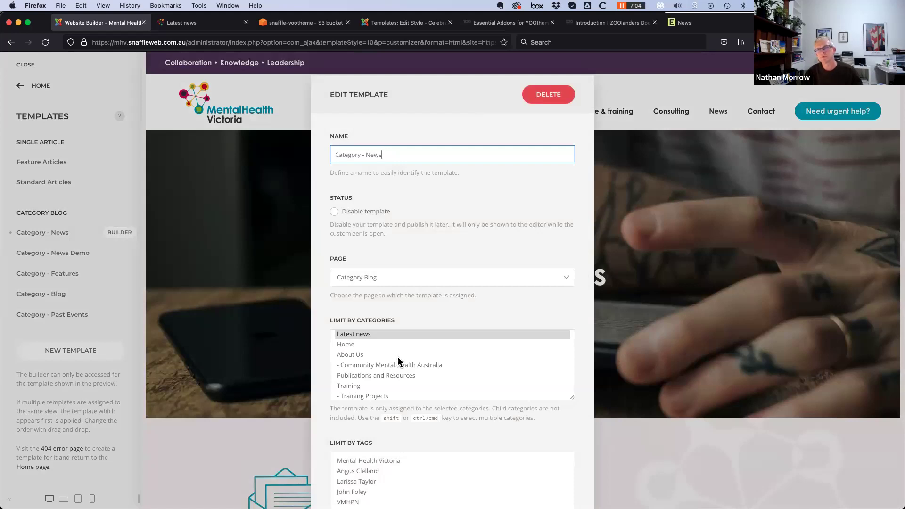
pyautogui.scroll(-2, 378, 384)
pyautogui.scroll(3, 367, 378)
pyautogui.scroll(2, 363, 378)
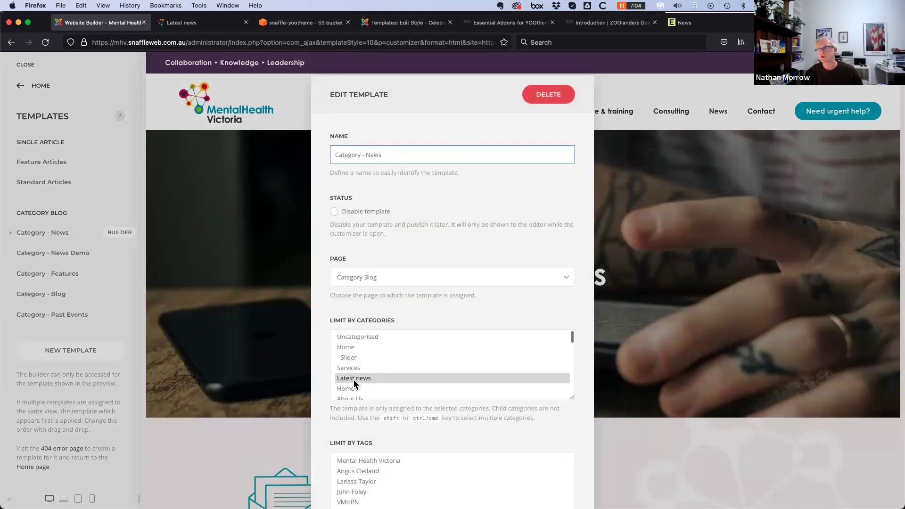
pyautogui.click(355, 379)
pyautogui.scroll(-5, 354, 381)
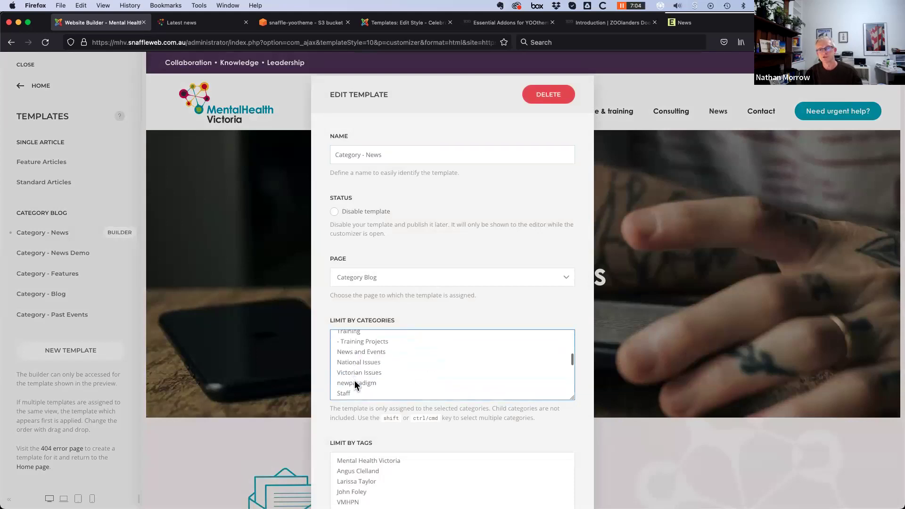
pyautogui.scroll(-3, 362, 383)
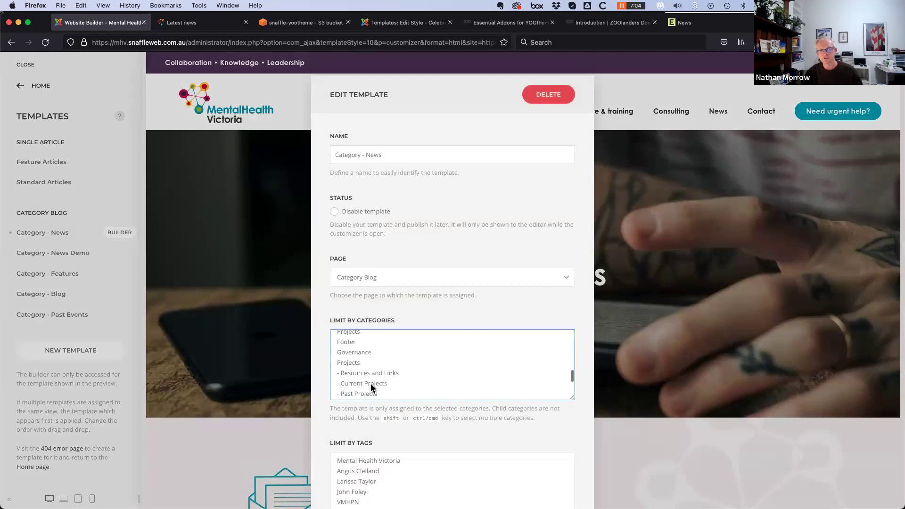
pyautogui.scroll(-2, 369, 380)
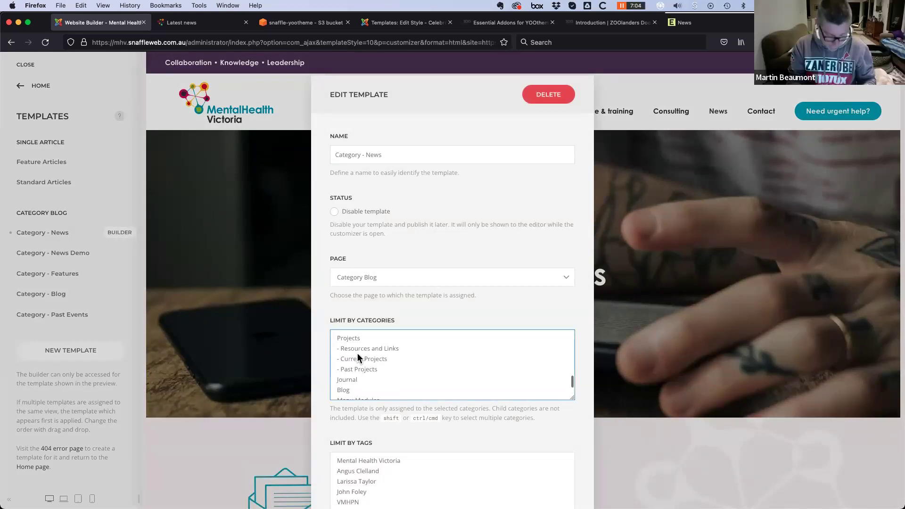
pyautogui.click(356, 338)
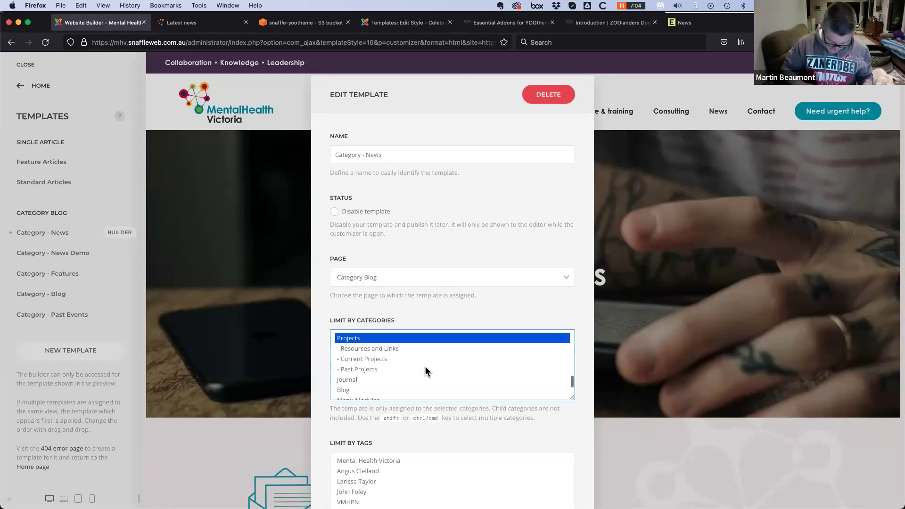
# Deselect Latest news and Projects again and save the template.
pyautogui.scroll(8, 451, 374)
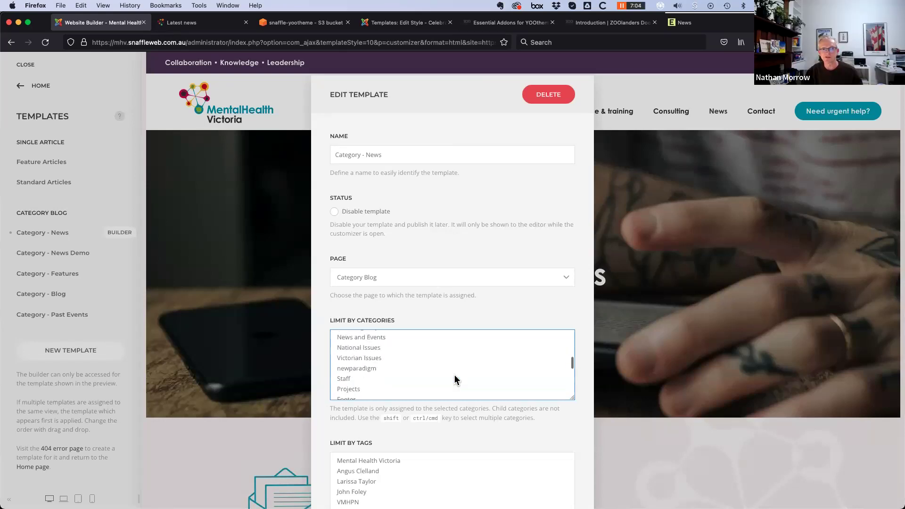
pyautogui.scroll(2, 455, 379)
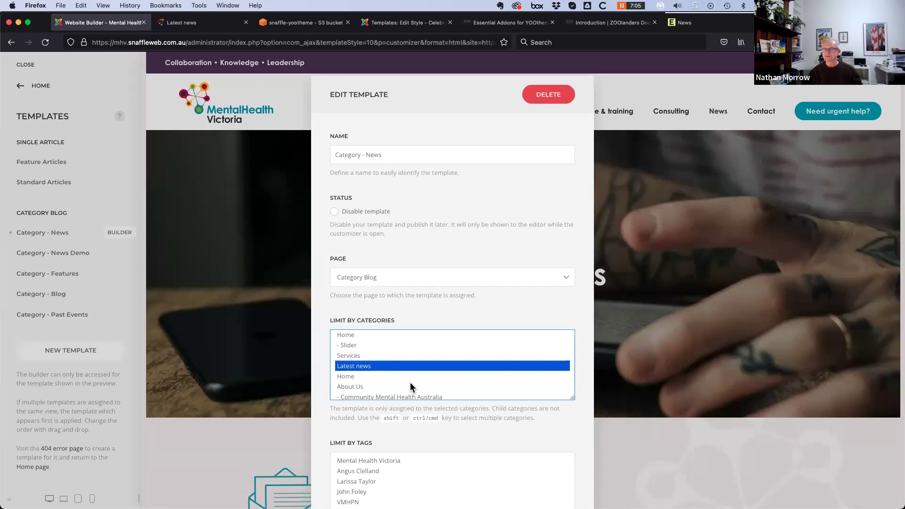
pyautogui.keyDown('super'); pyautogui.click(359, 365); pyautogui.keyUp('super')
pyautogui.scroll(-10, 384, 377)
pyautogui.scroll(-5, 383, 378)
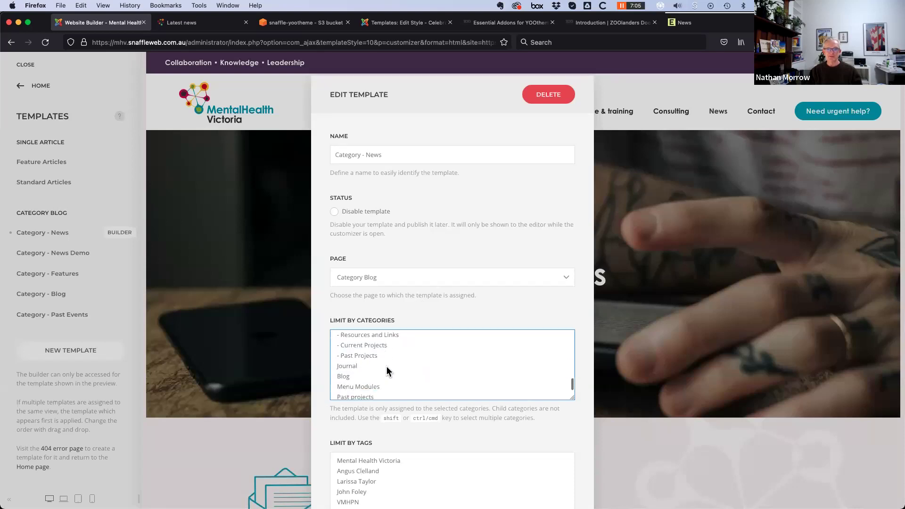
pyautogui.keyDown('super'); pyautogui.click(362, 358); pyautogui.keyUp('super')
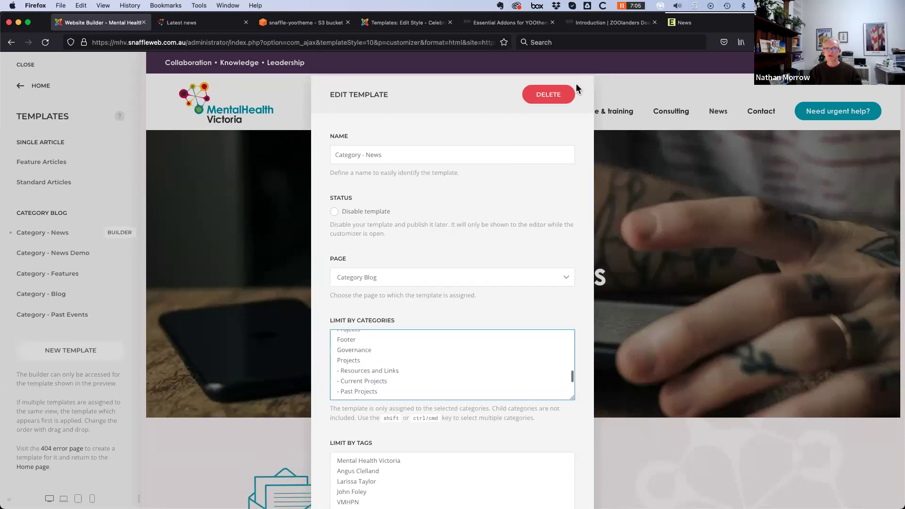
pyautogui.scroll(-5, 513, 437)
pyautogui.click(542, 465)
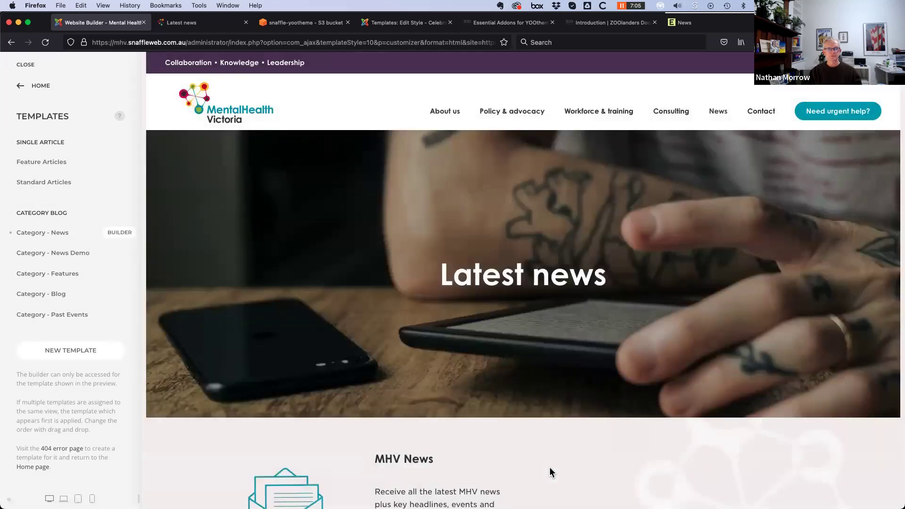
# Limit the Category - News template to the Governance category and save.
pyautogui.click(52, 232)
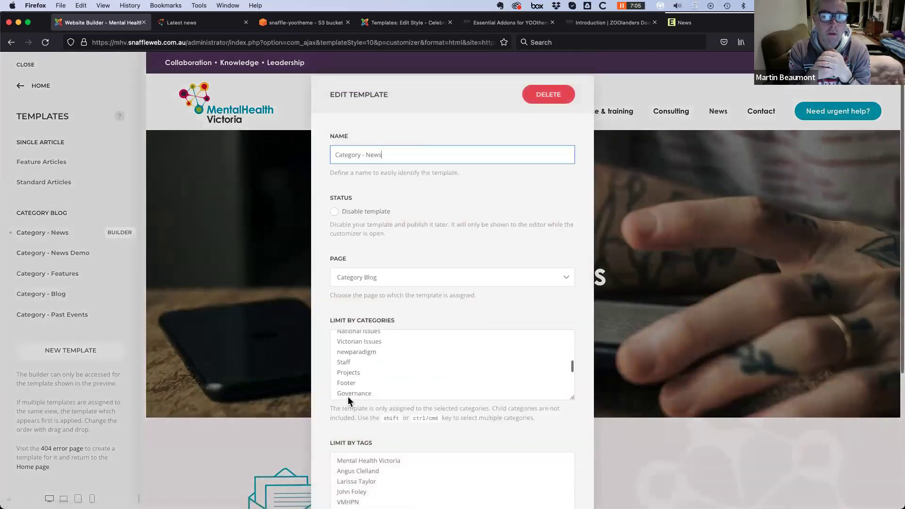
pyautogui.click(350, 394)
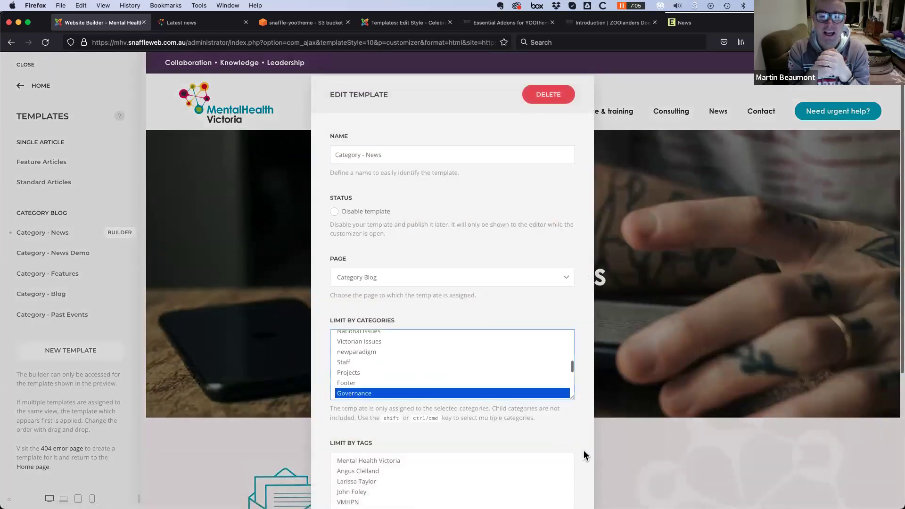
pyautogui.scroll(-5, 584, 452)
pyautogui.click(577, 458)
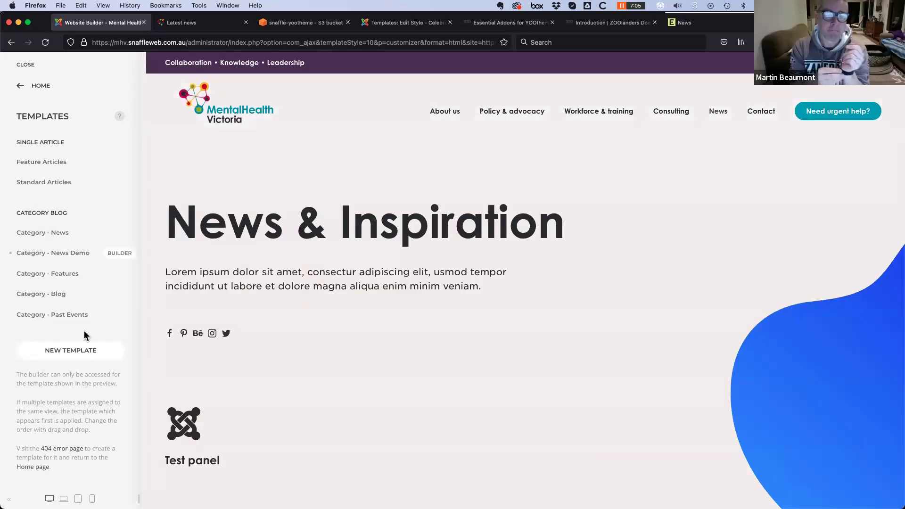
# Limit the Category - News Demo template to the Staff category and save it.
pyautogui.click(54, 257)
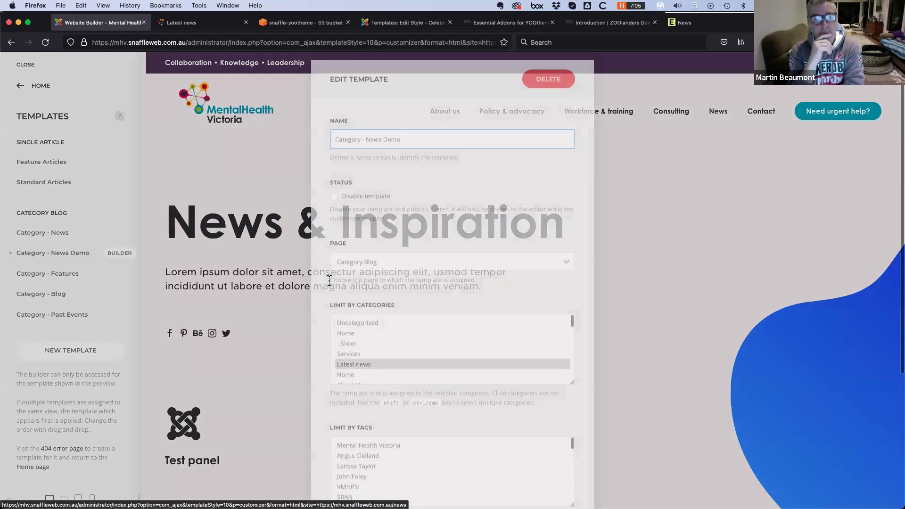
pyautogui.scroll(-3, 357, 383)
pyautogui.click(356, 379)
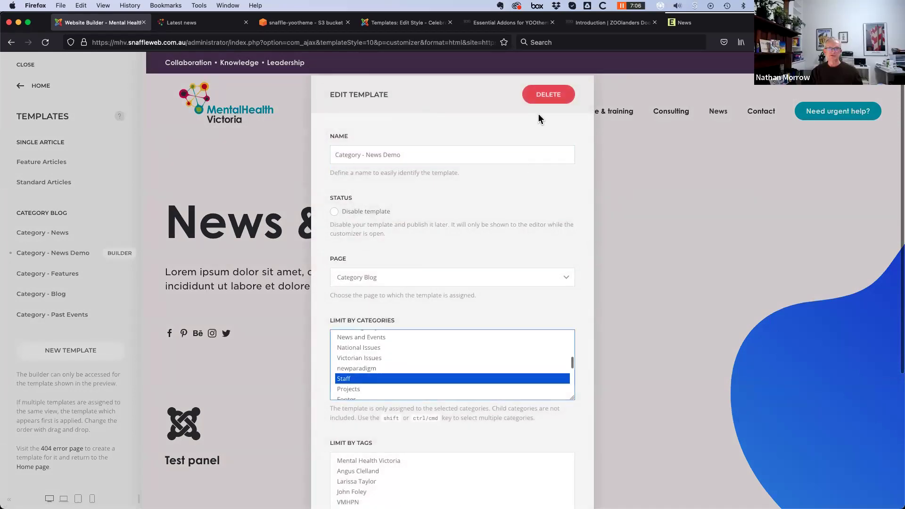
pyautogui.scroll(-5, 565, 486)
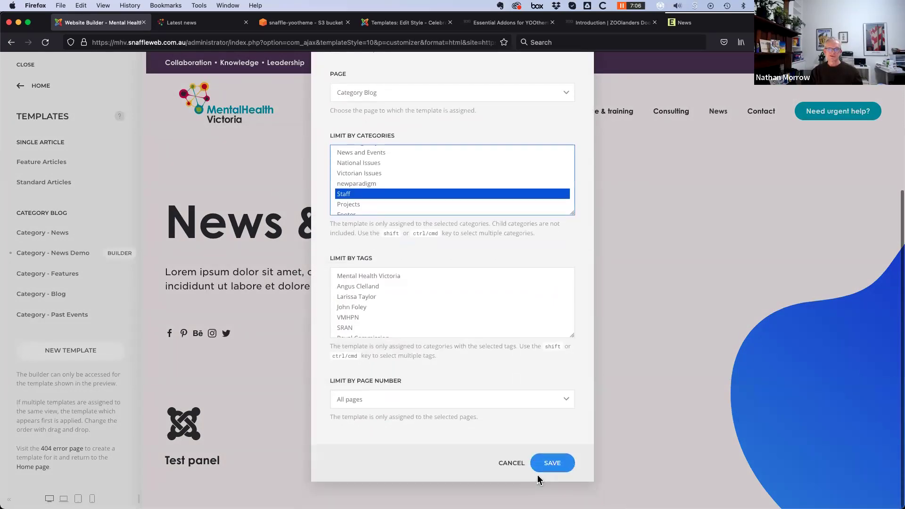
pyautogui.click(552, 461)
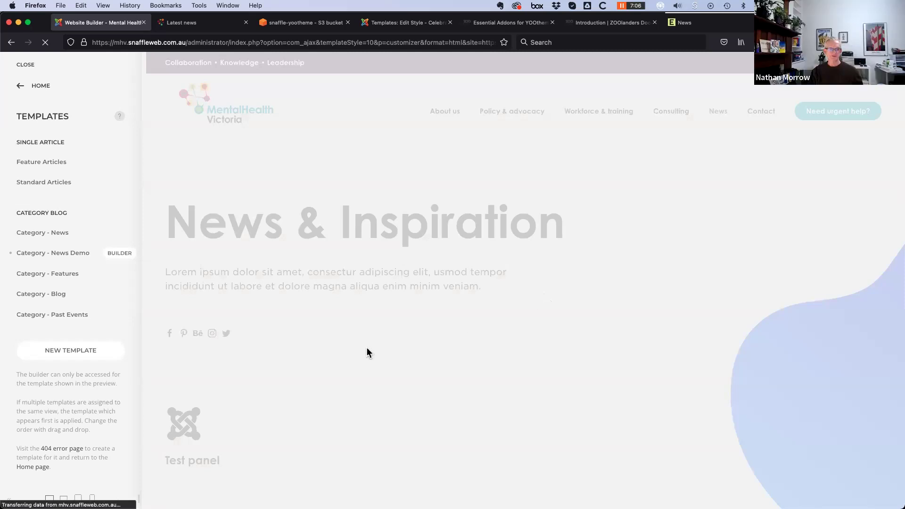
# Scroll the News preview to check posts like 'Victorian State Budget 2022-23' and the AOD conference.
pyautogui.scroll(-6, 198, 420)
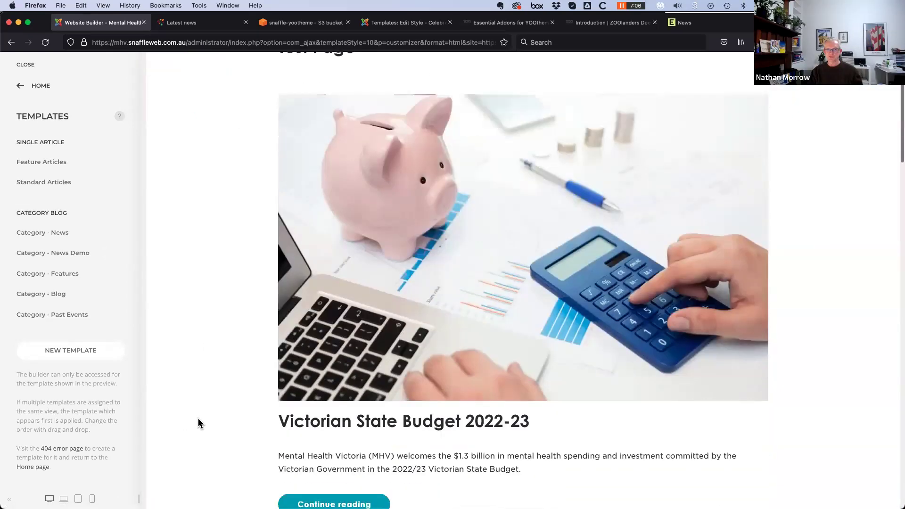
pyautogui.scroll(-6, 199, 419)
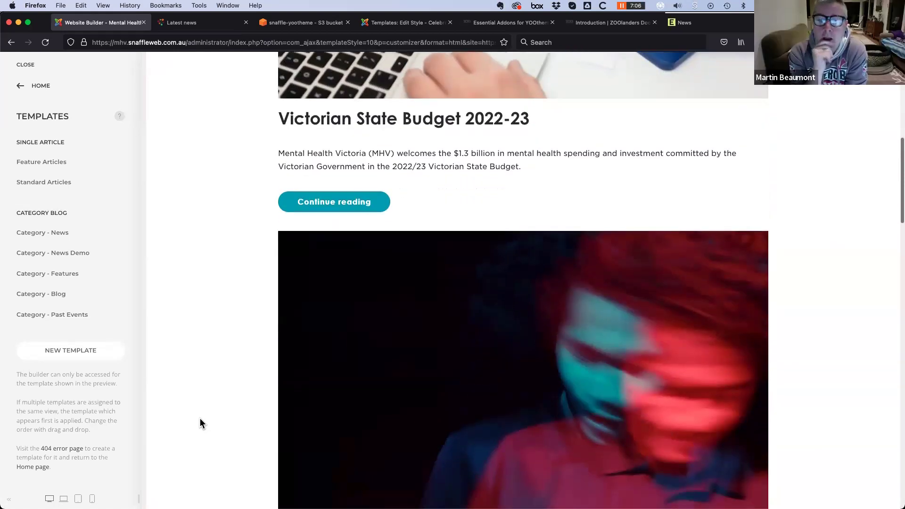
pyautogui.scroll(-6, 200, 419)
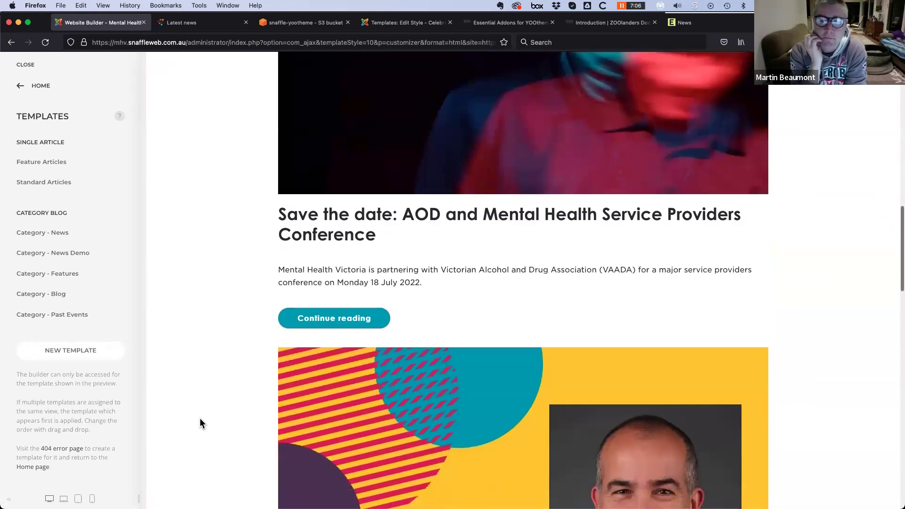
pyautogui.scroll(-2, 199, 433)
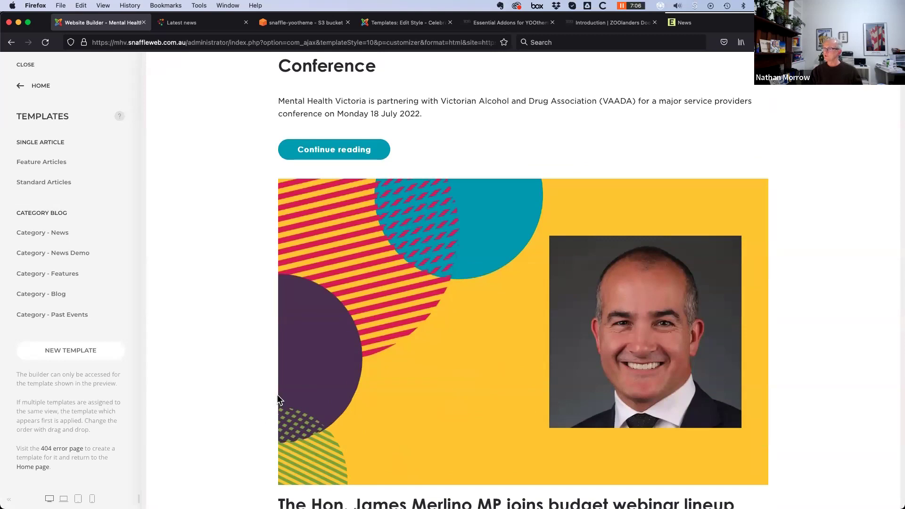
pyautogui.scroll(10, 253, 424)
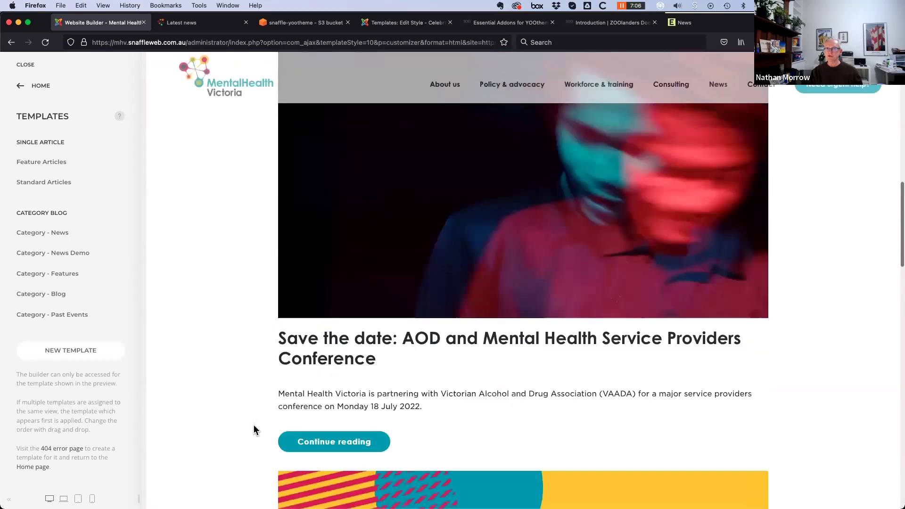
pyautogui.moveTo(717, 119)
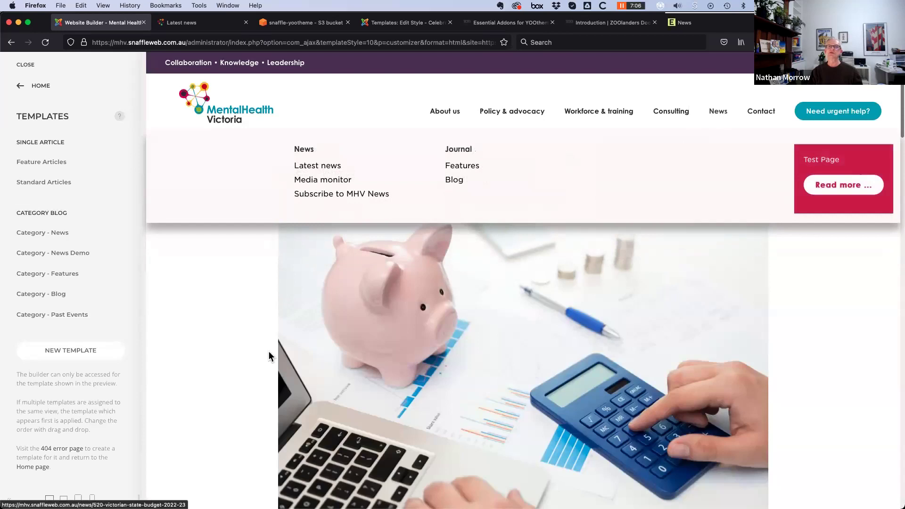
pyautogui.scroll(-3, 257, 404)
pyautogui.scroll(-4, 254, 400)
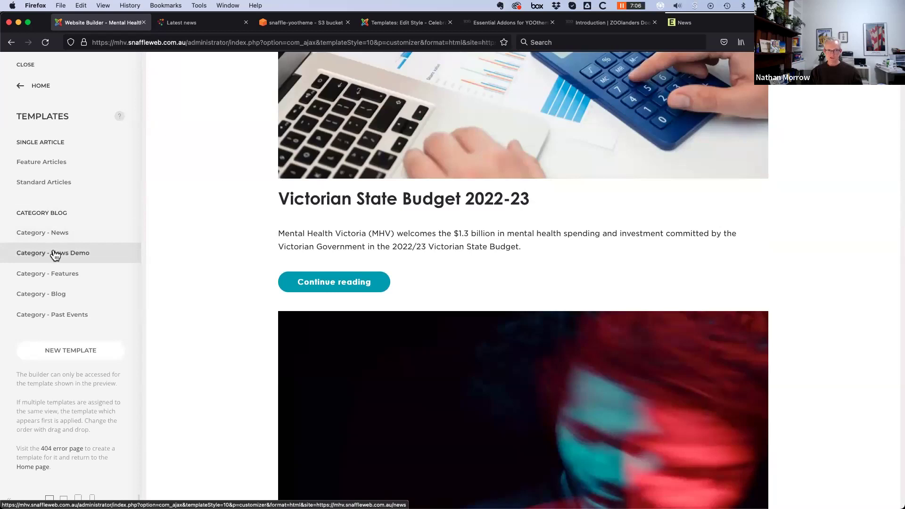
# Limit the Category - News template to the Latest news category and save it.
pyautogui.click(41, 234)
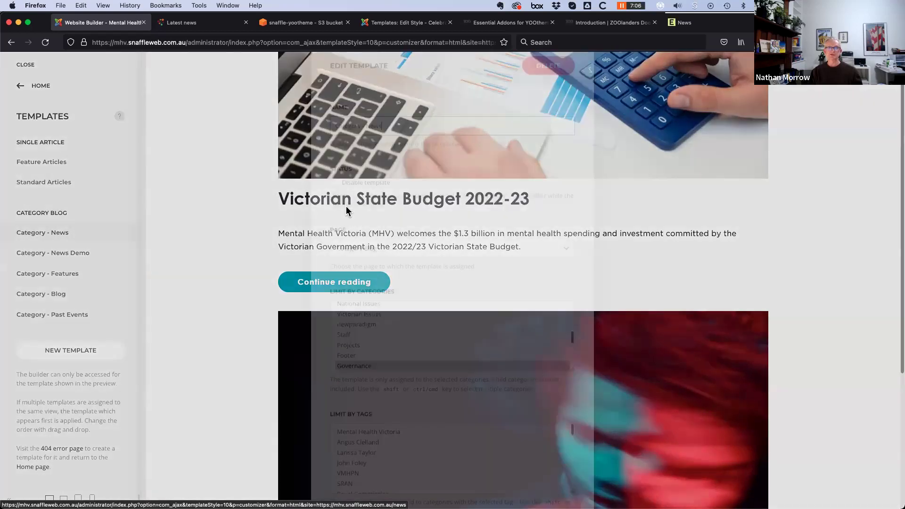
pyautogui.scroll(5, 429, 364)
pyautogui.scroll(2, 429, 369)
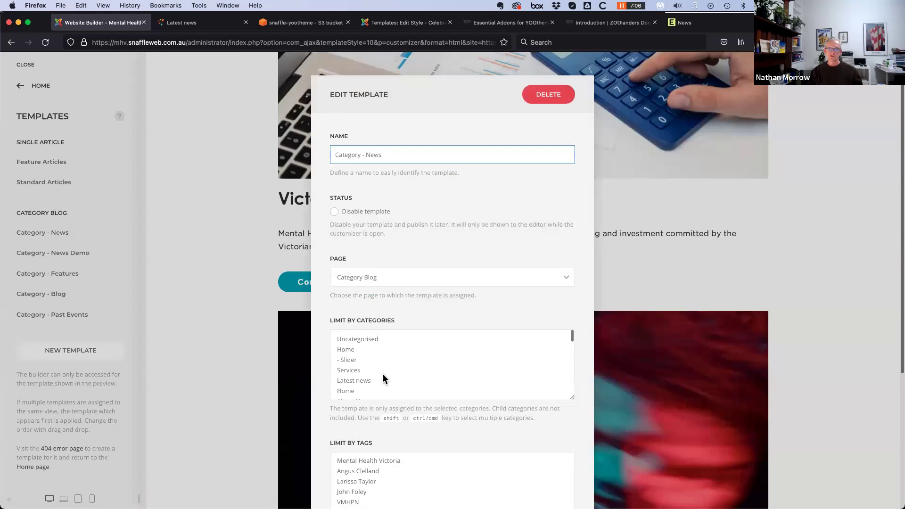
pyautogui.click(359, 381)
pyautogui.scroll(-5, 553, 433)
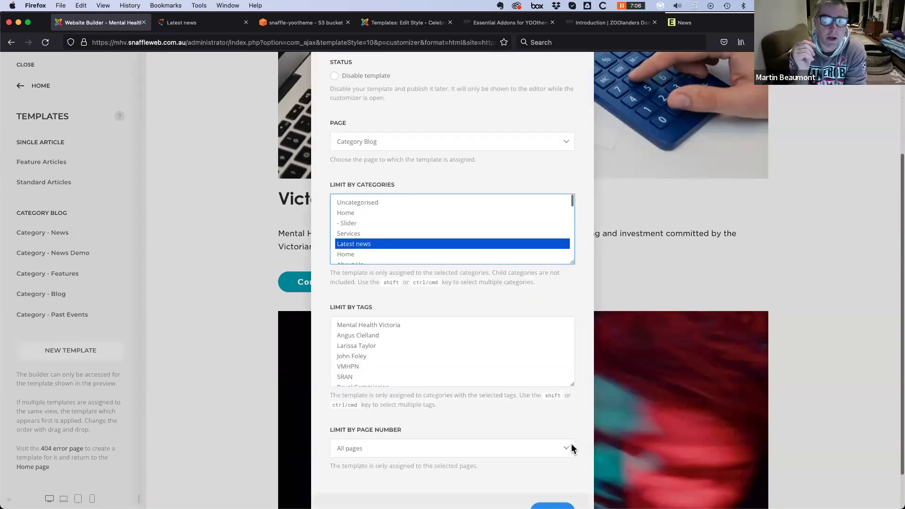
pyautogui.click(552, 467)
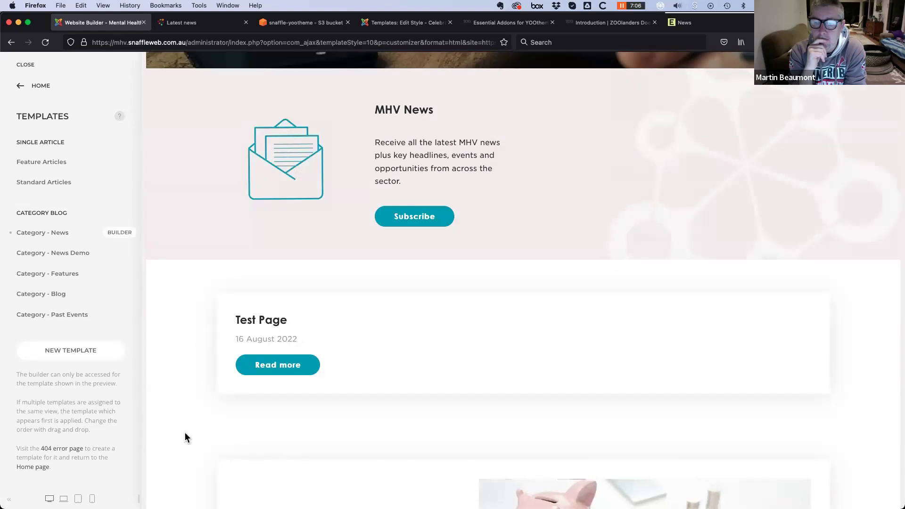
# Review the Latest news preview with its MHV News signup, then return to the YOOtheme main menu.
pyautogui.scroll(-10, 185, 432)
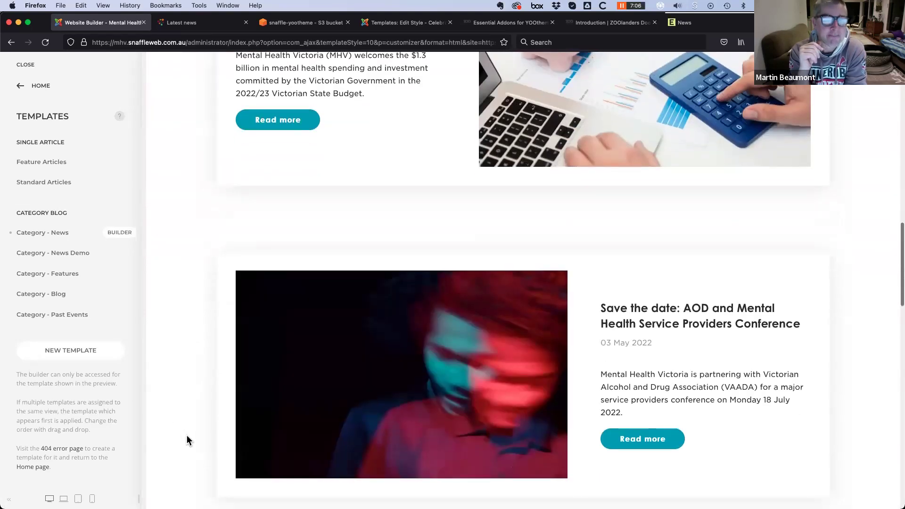
pyautogui.scroll(-9, 187, 435)
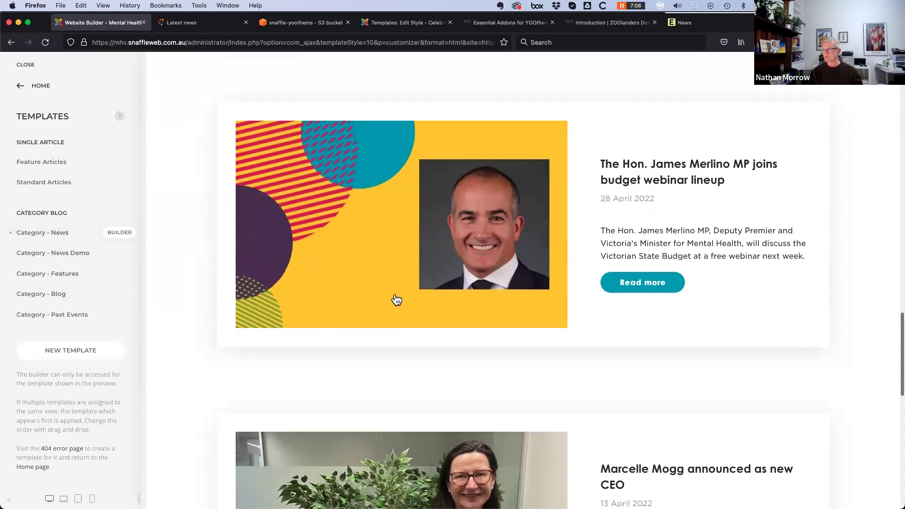
pyautogui.scroll(-3, 396, 300)
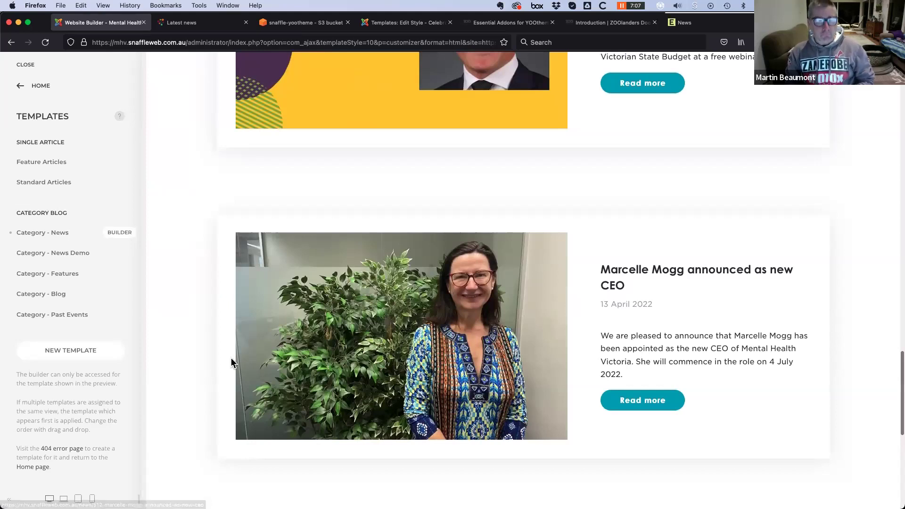
pyautogui.scroll(-2, 231, 359)
pyautogui.scroll(5, 230, 359)
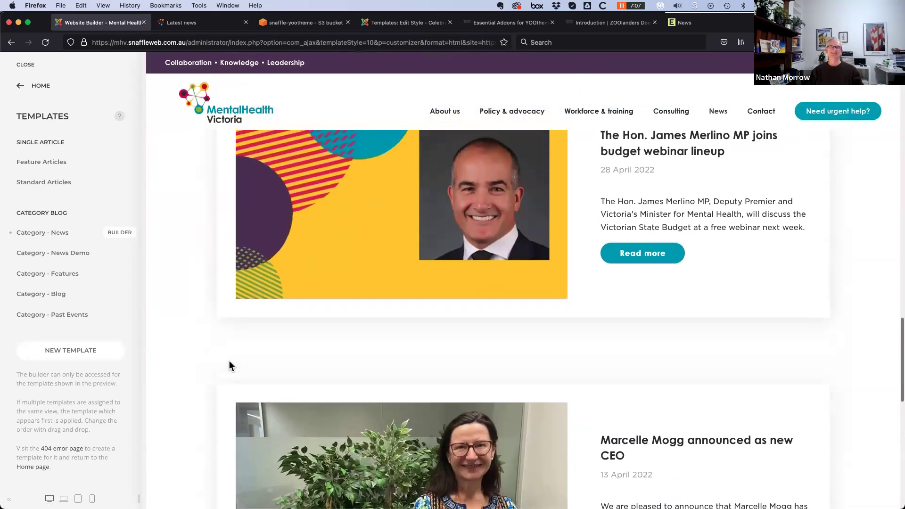
pyautogui.scroll(20, 228, 361)
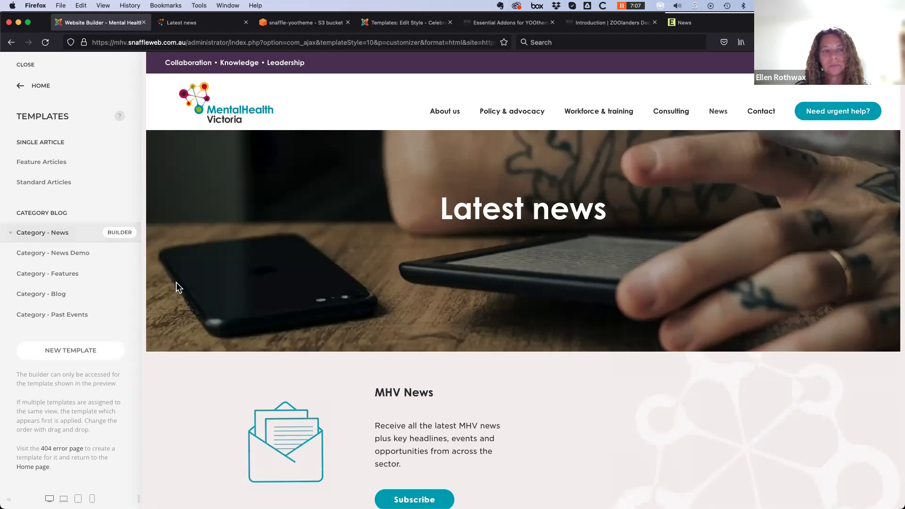
pyautogui.scroll(-2, 342, 416)
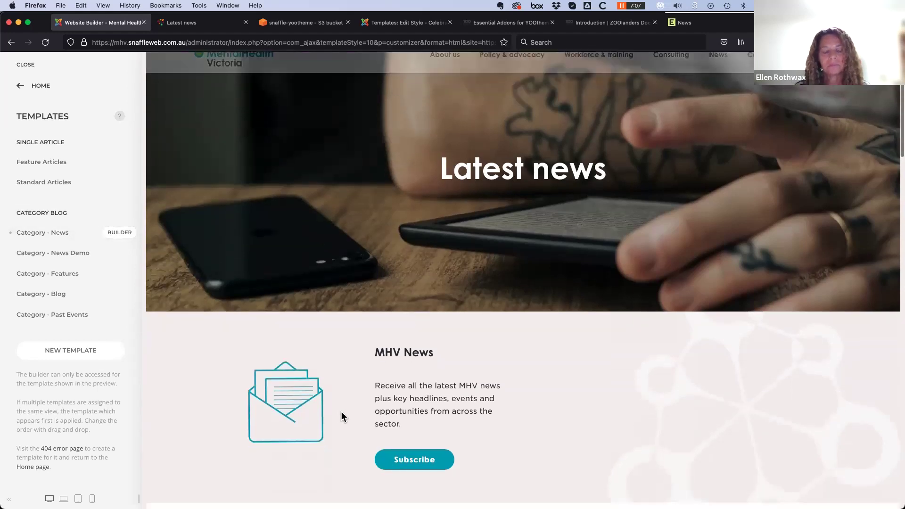
pyautogui.scroll(2, 343, 417)
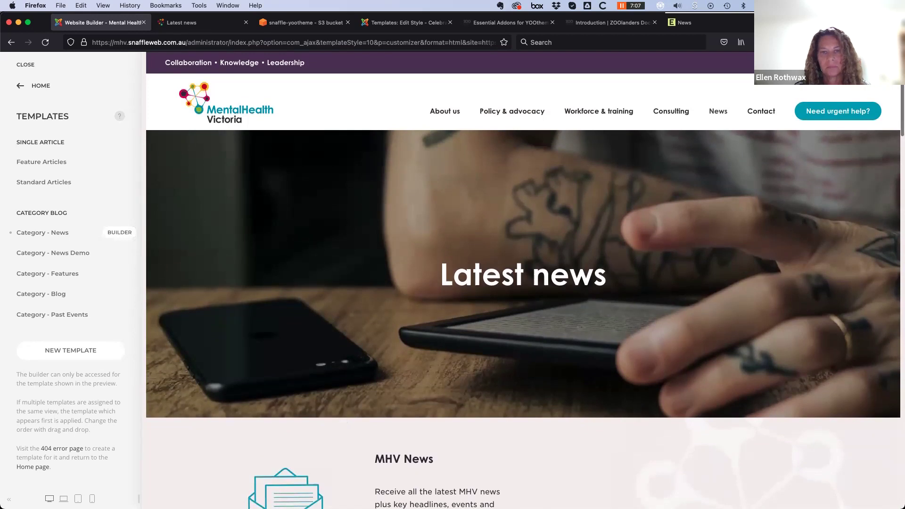
pyautogui.click(20, 87)
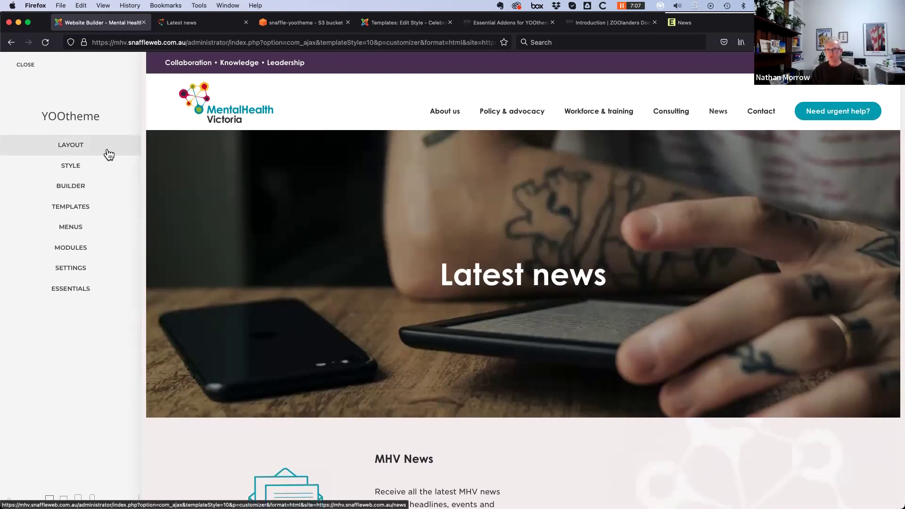
# View the Essential Addons for YOOtheme page, then start a fresh browser tab.
pyautogui.click(516, 27)
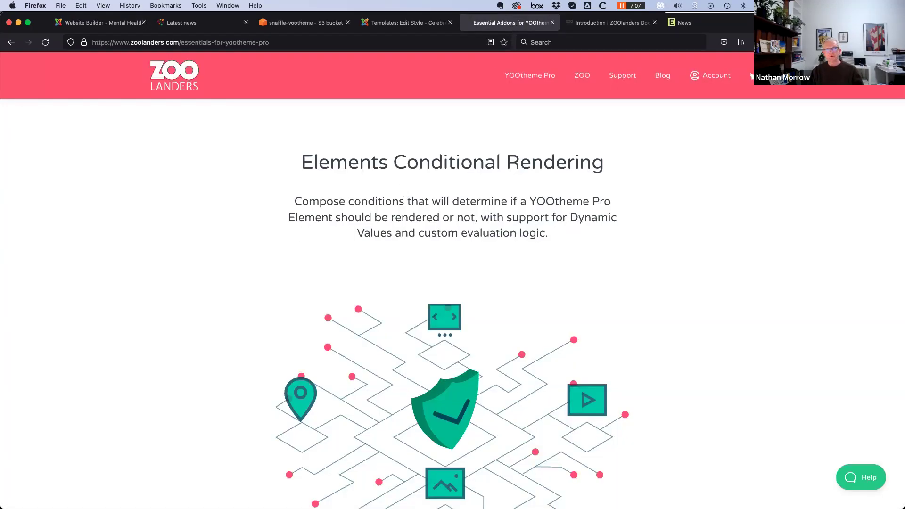
pyautogui.press('super+t')
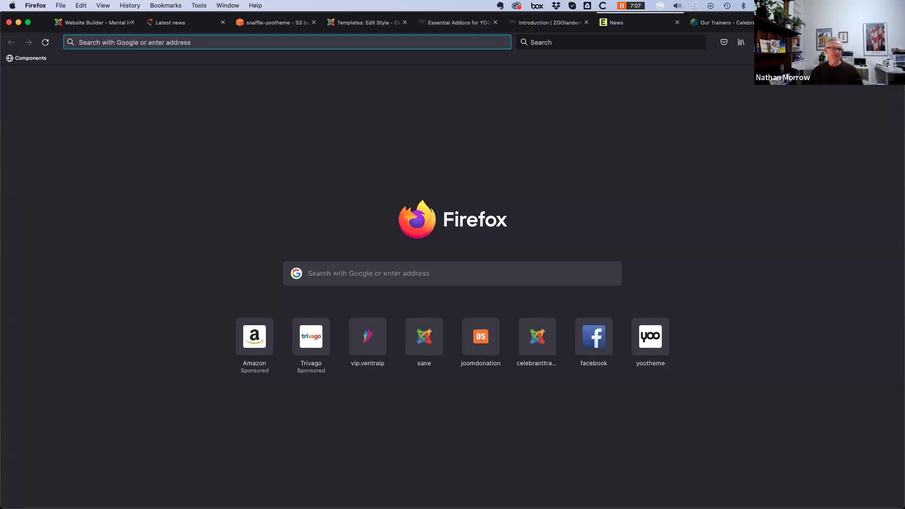
pyautogui.press('super+w')
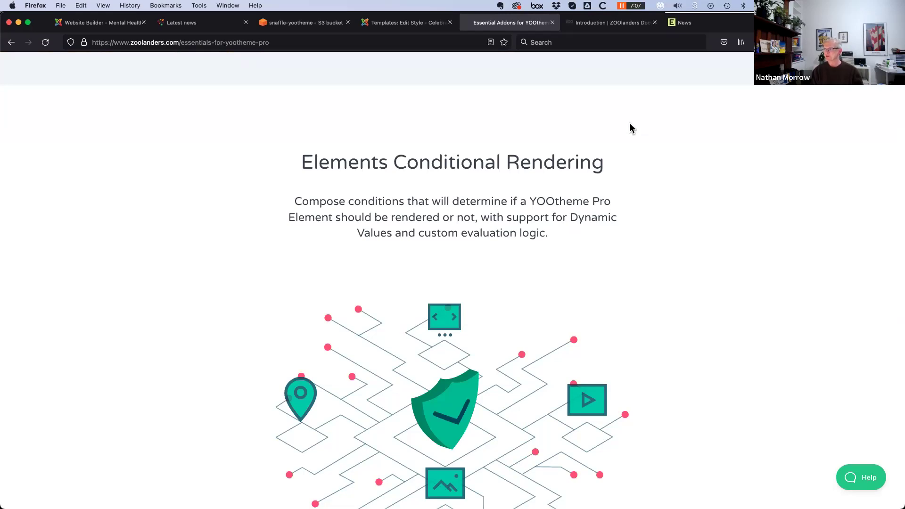
pyautogui.press('super+t')
# Load sane.org and scroll down to the Stories from the Community section.
pyautogui.write('s://www.sane.org')
pyautogui.press('Return')
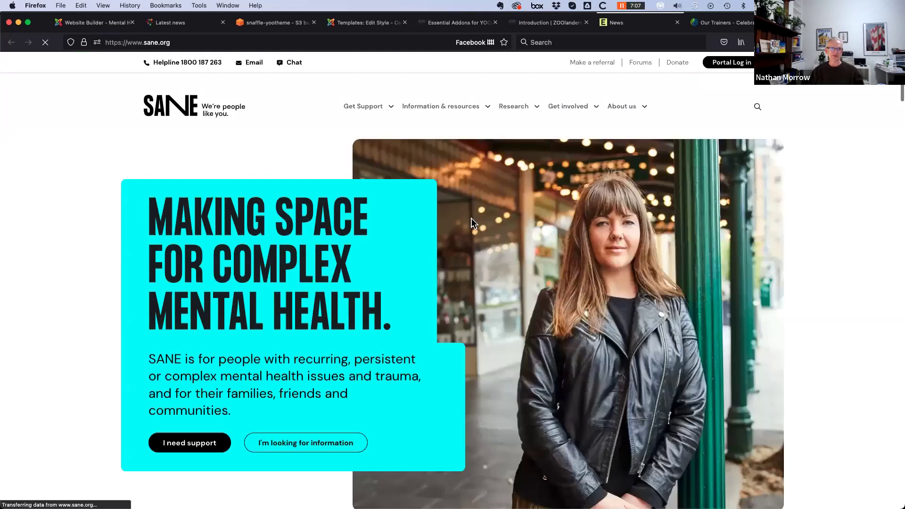
pyautogui.scroll(-10, 57, 456)
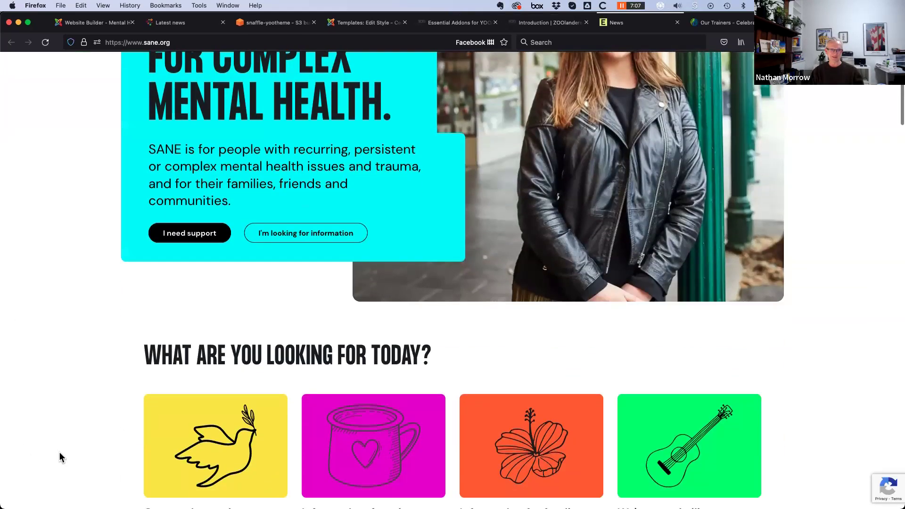
pyautogui.scroll(-12, 61, 451)
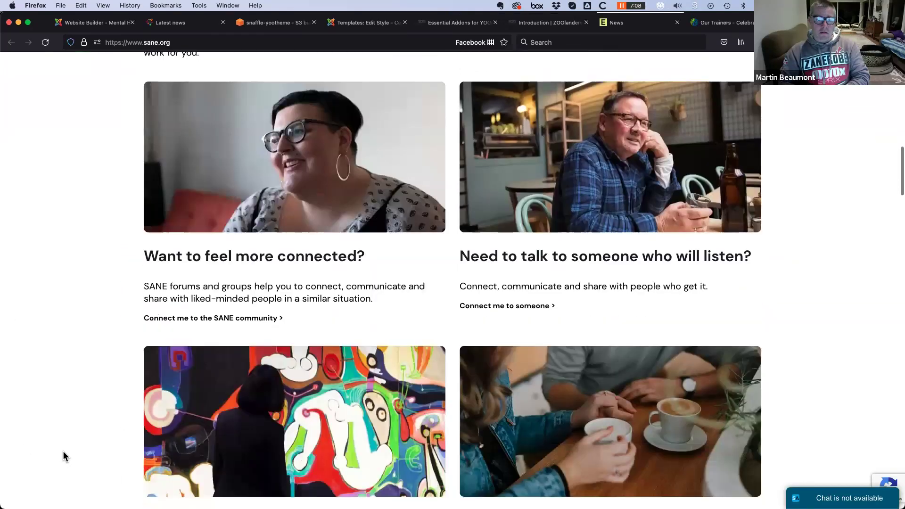
pyautogui.scroll(-12, 196, 447)
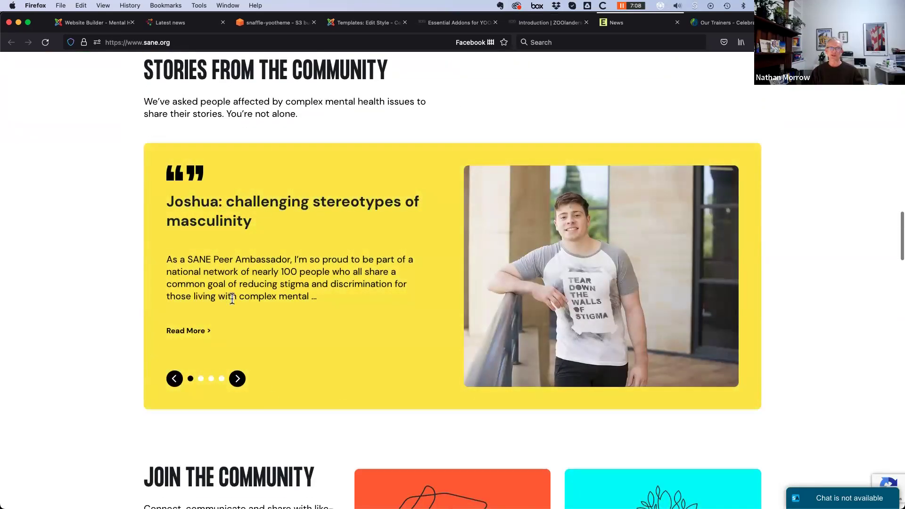
# Browse the community stories from Cameron through Tim to Kat, then check the site builder and return.
pyautogui.click(238, 380)
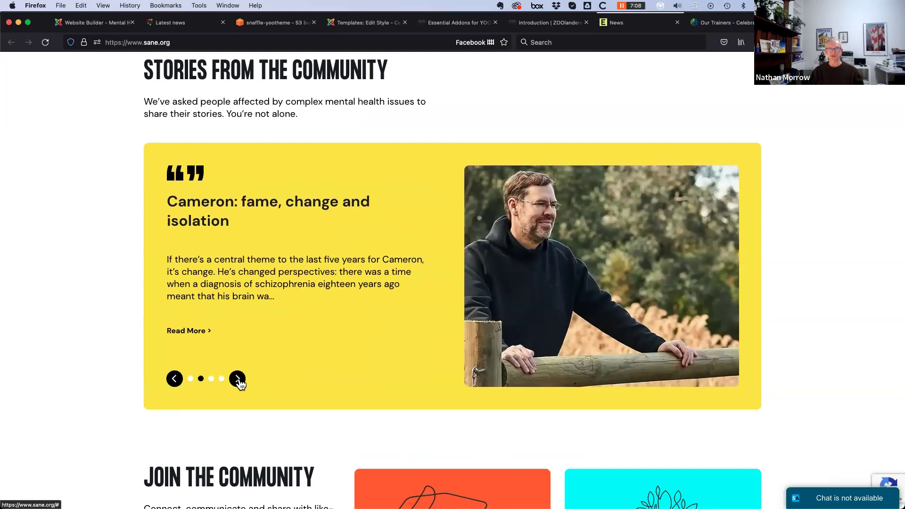
pyautogui.click(238, 381)
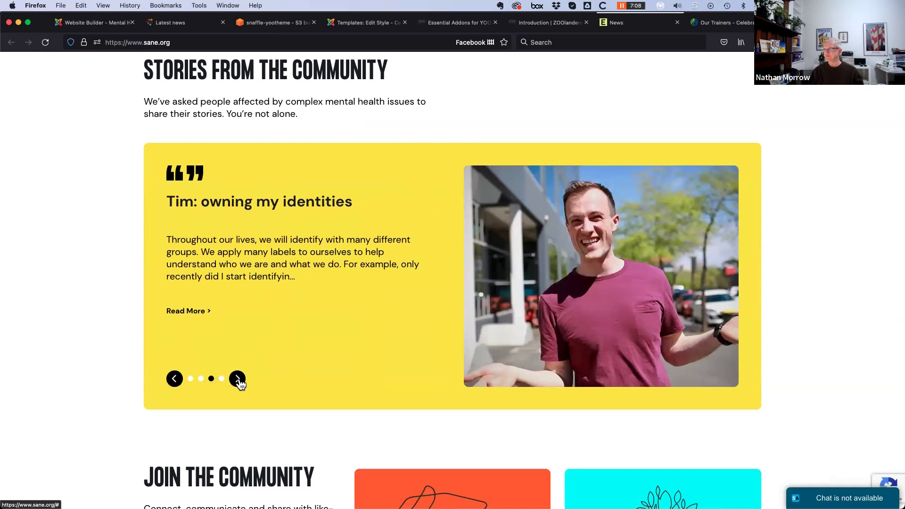
pyautogui.click(238, 381)
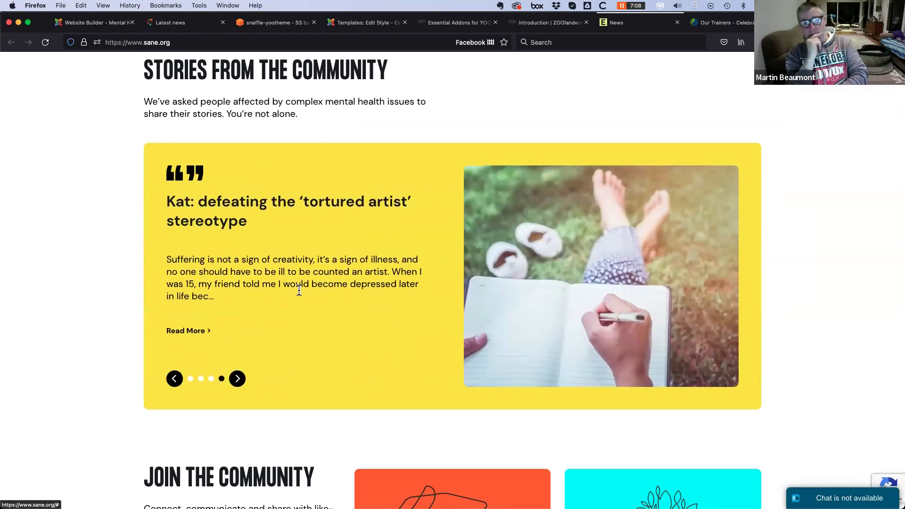
pyautogui.scroll(15, 85, 340)
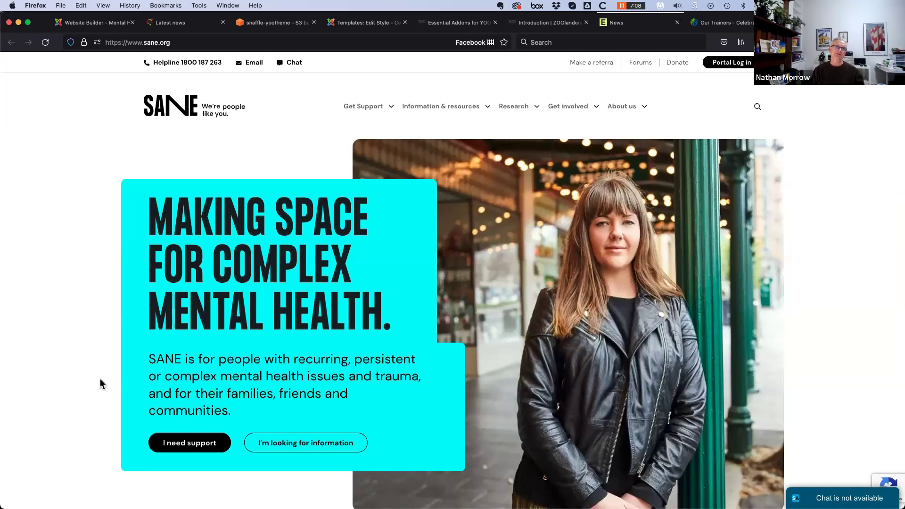
pyautogui.click(81, 24)
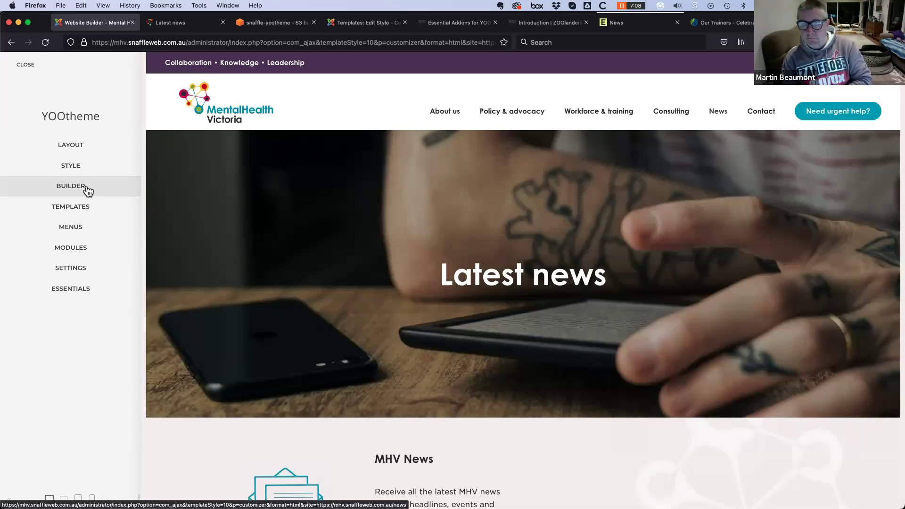
pyautogui.click(631, 23)
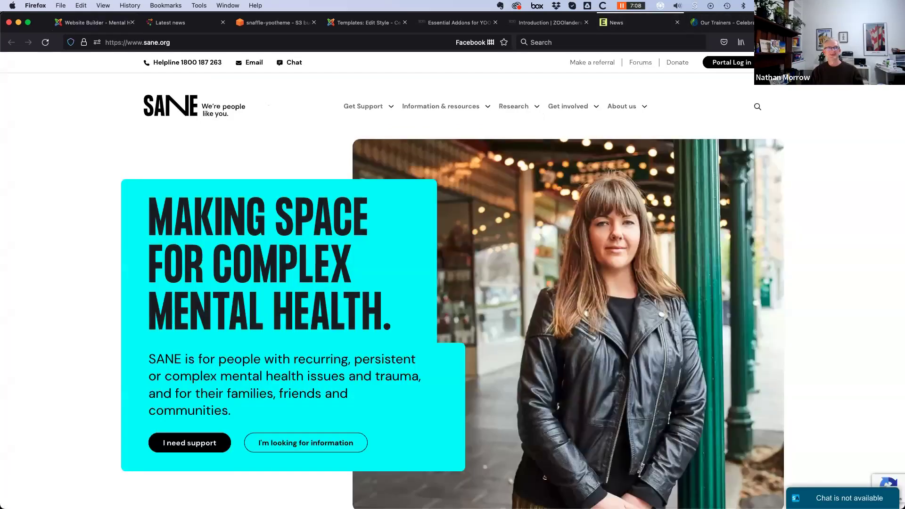
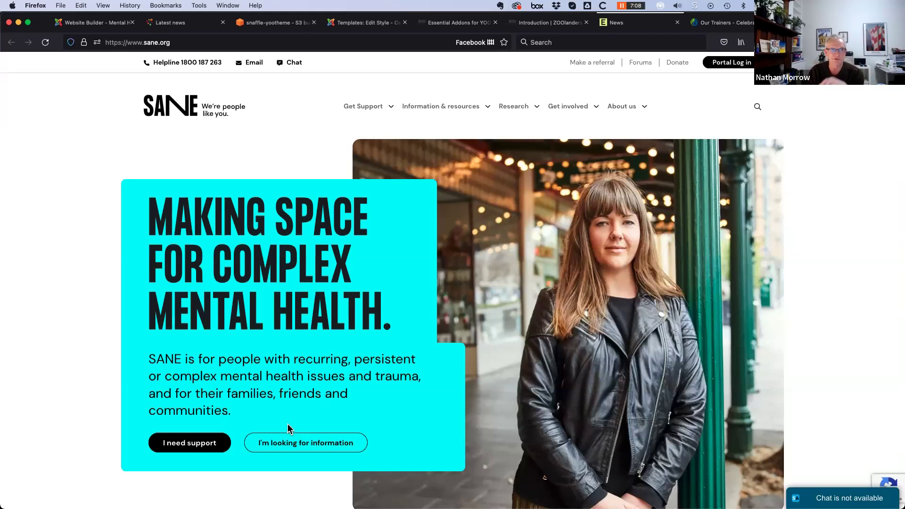
# Return to the Mental Health Victoria site builder, previewing its Latest news page.
pyautogui.click(86, 22)
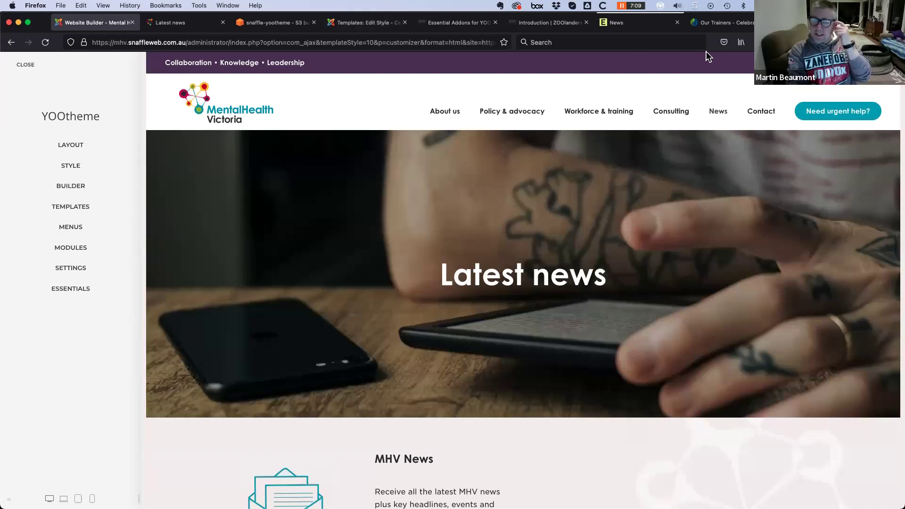
pyautogui.moveTo(532, 155)
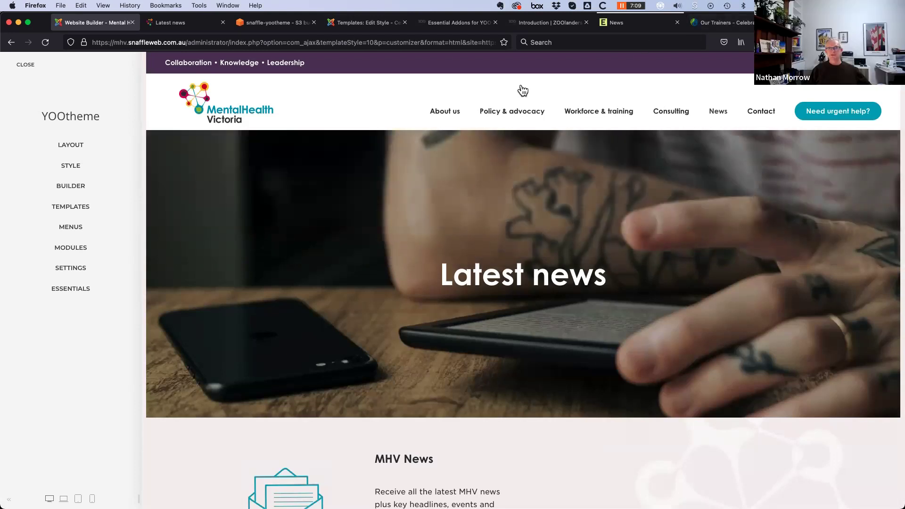
pyautogui.moveTo(481, 103)
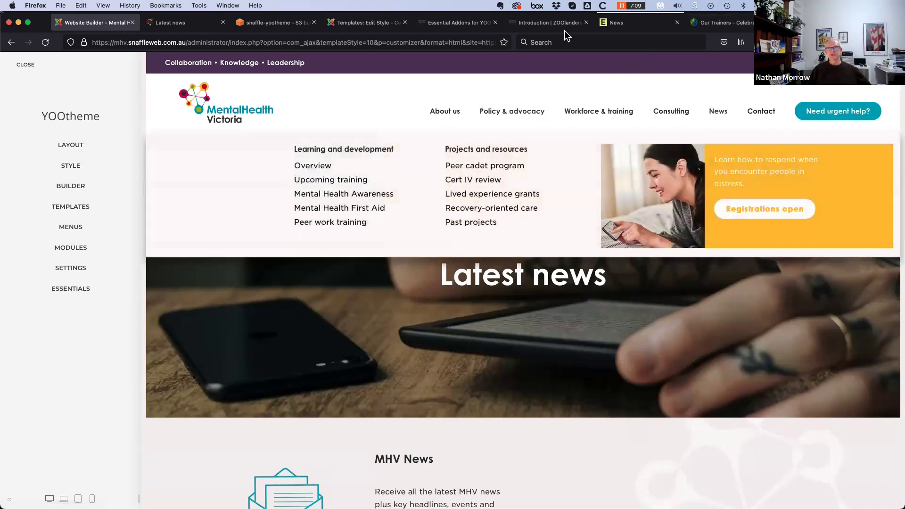
# In the ZOOlanders docs, open the Sources addon's Custom Source Provider guide.
pyautogui.click(548, 21)
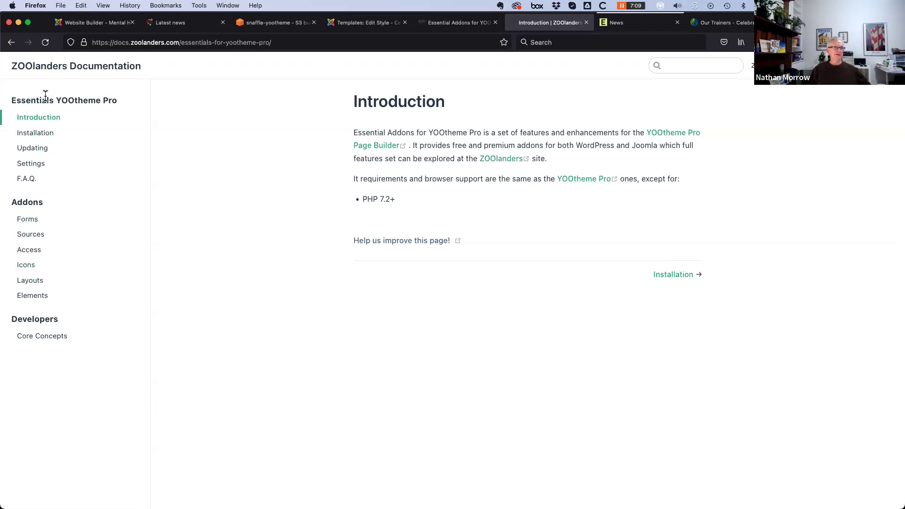
pyautogui.click(28, 235)
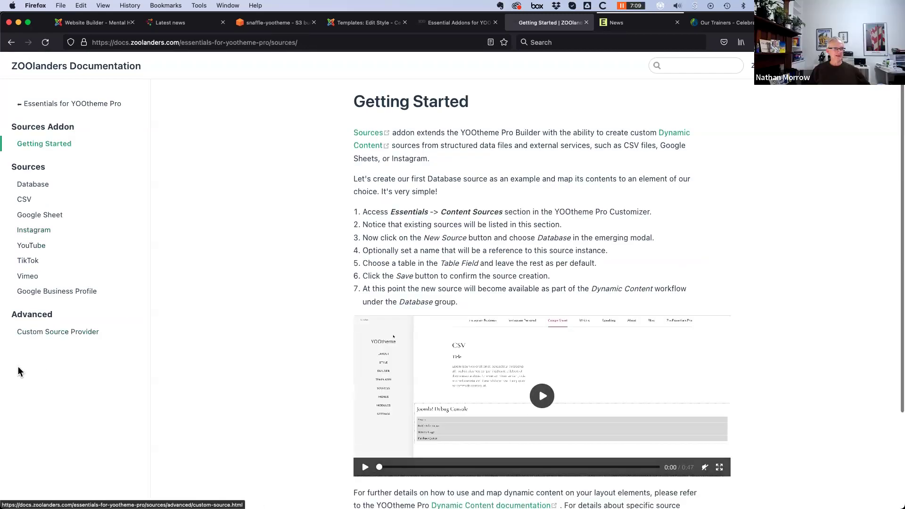
pyautogui.click(51, 332)
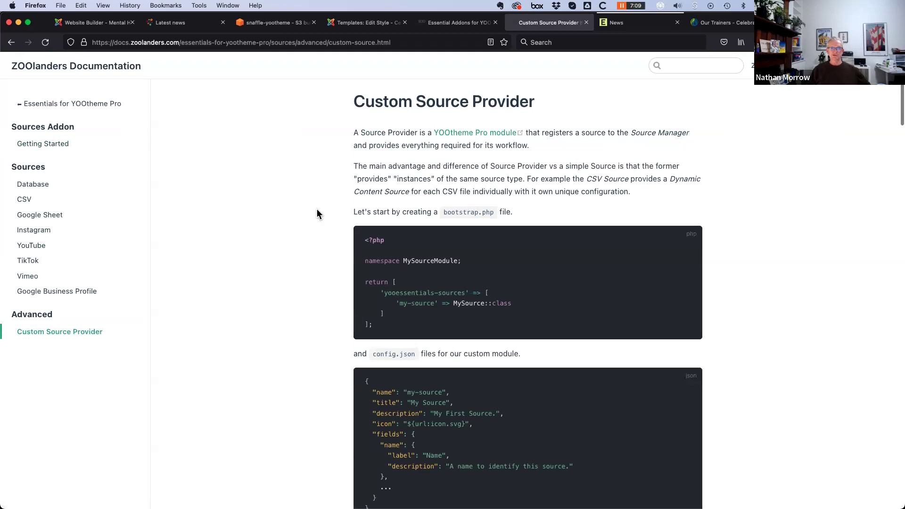
# Read through the MySource, MySourceType and MySourceQueryType PHP examples.
pyautogui.scroll(-3, 408, 394)
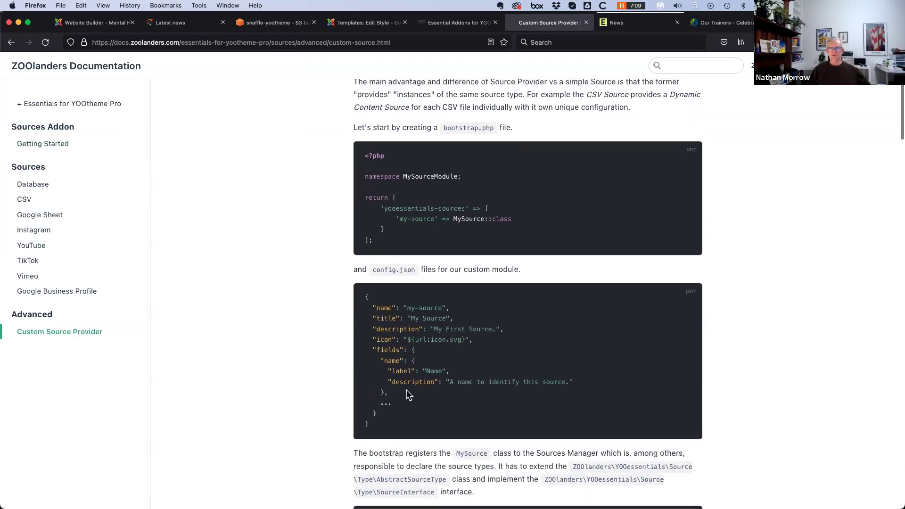
pyautogui.scroll(-10, 405, 389)
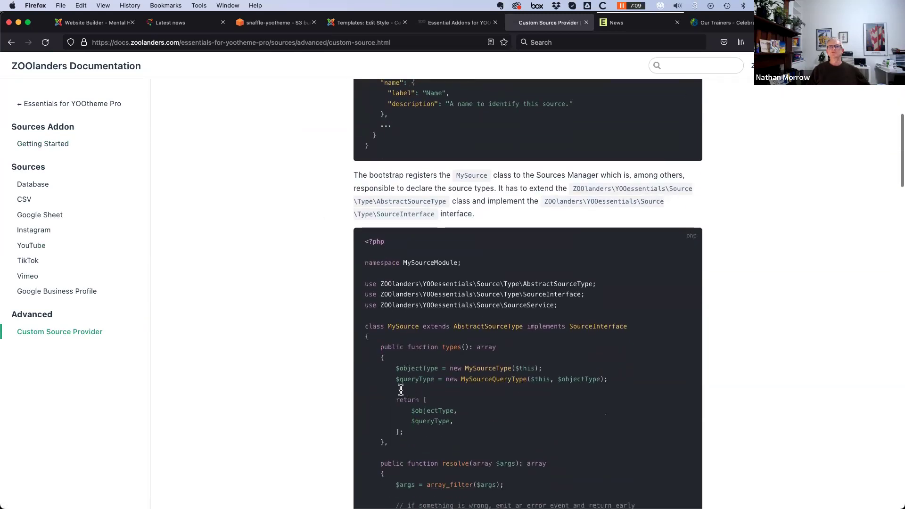
pyautogui.scroll(-10, 400, 390)
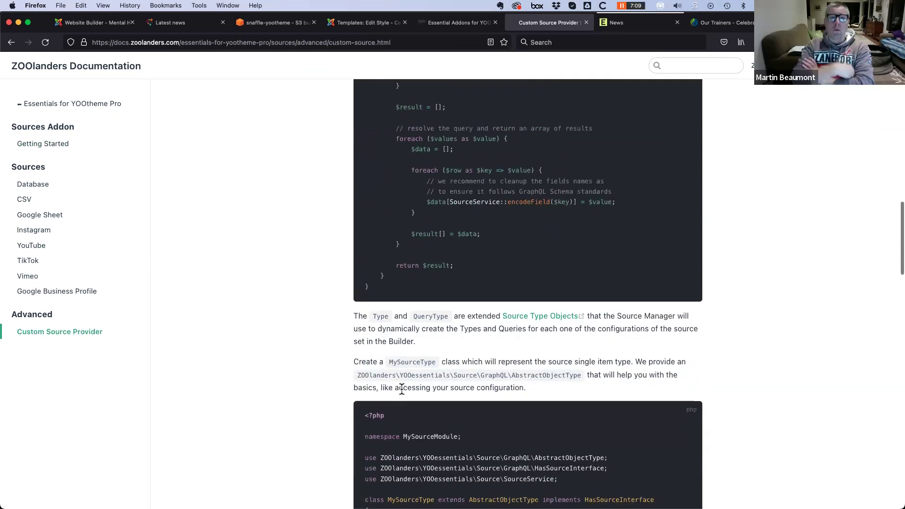
pyautogui.scroll(-7, 400, 390)
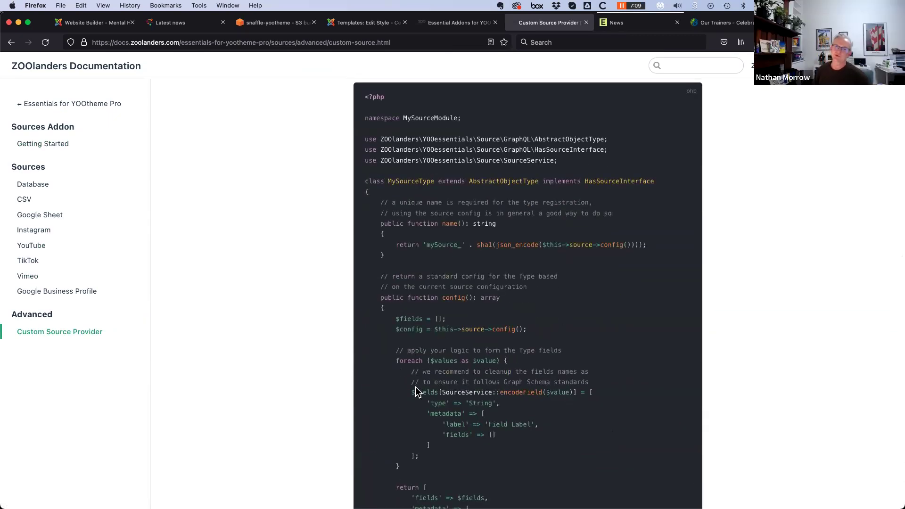
pyautogui.scroll(-5, 416, 387)
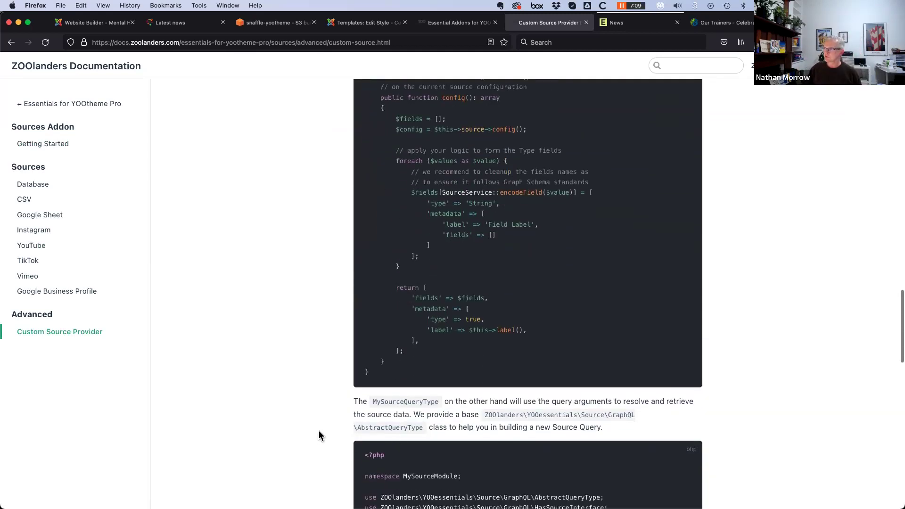
pyautogui.scroll(-8, 320, 436)
pyautogui.scroll(-13, 319, 440)
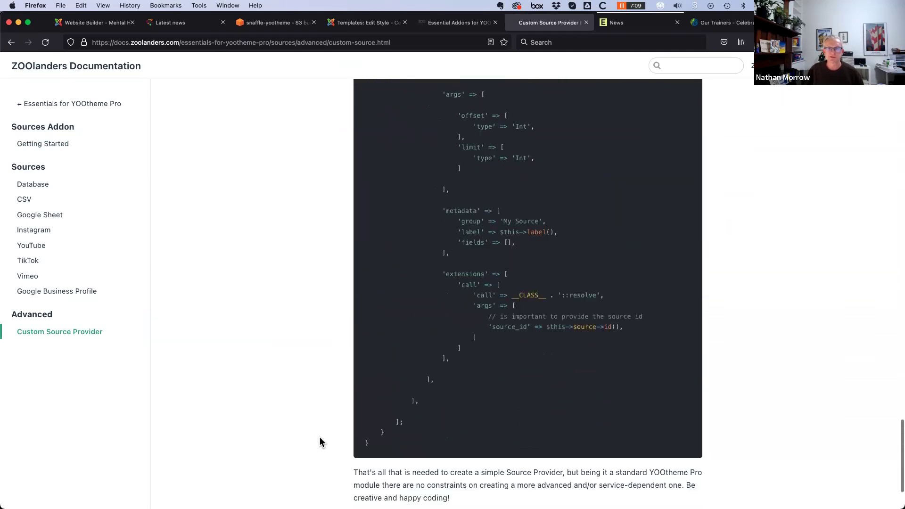
pyautogui.scroll(-2, 319, 442)
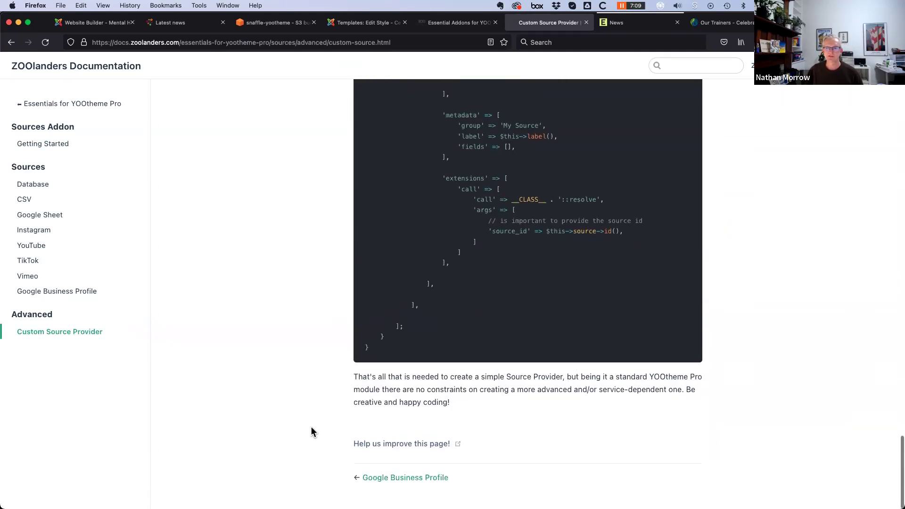
pyautogui.scroll(3, 291, 436)
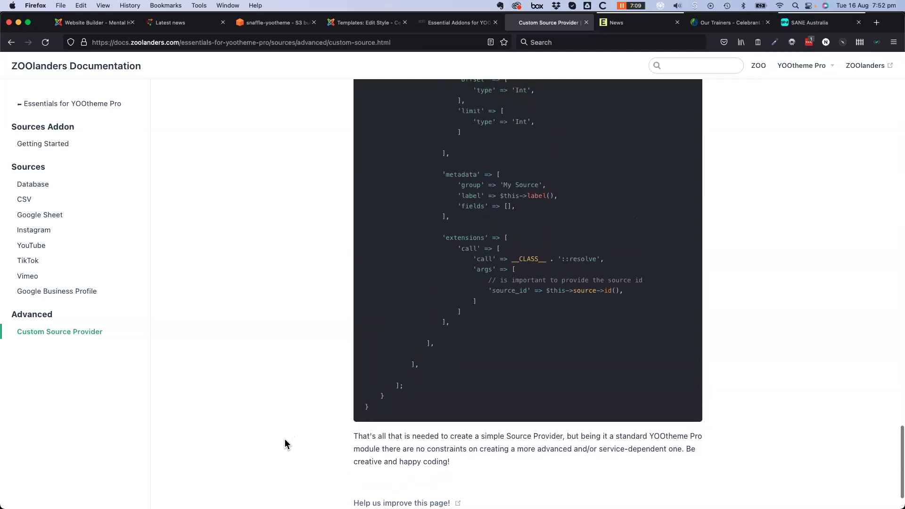
pyautogui.scroll(20, 285, 440)
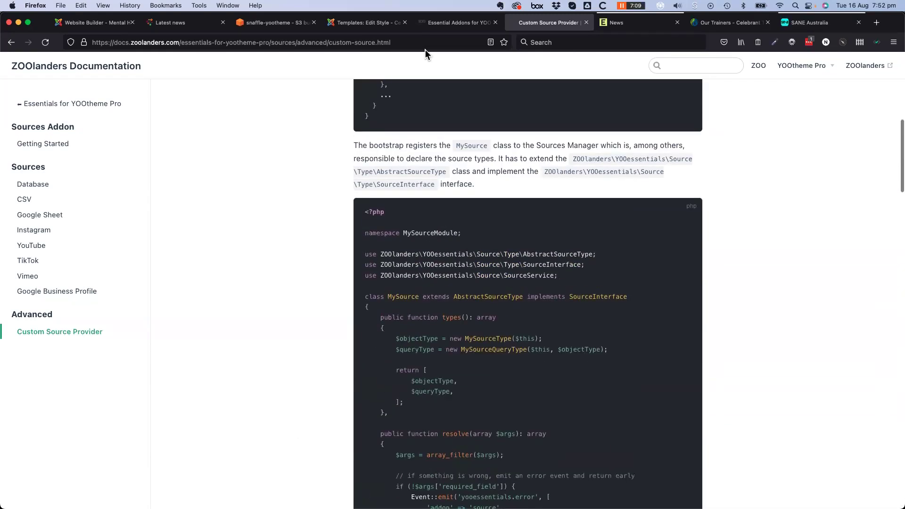
# Load yootheme.com in a new tab and go to the YOOtheme Pro extensions directory.
pyautogui.click(876, 23)
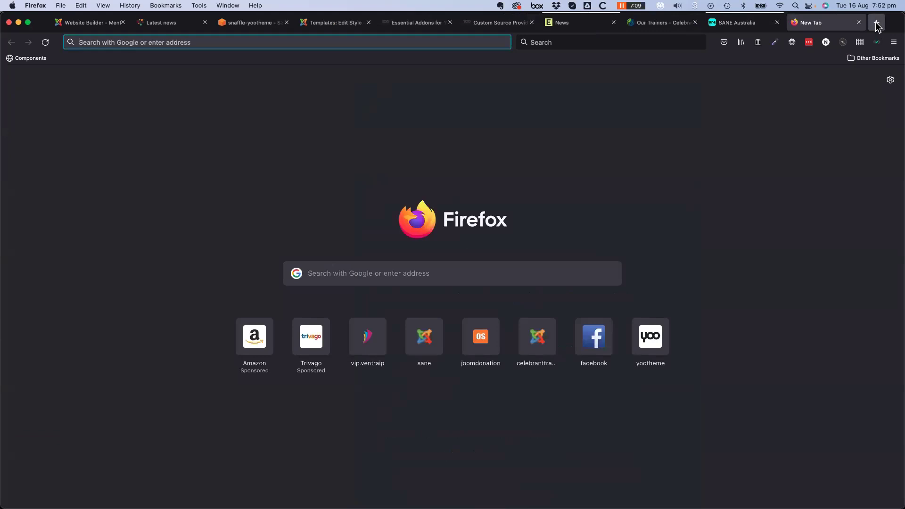
pyautogui.write('yootheme.com/')
pyautogui.press('Return')
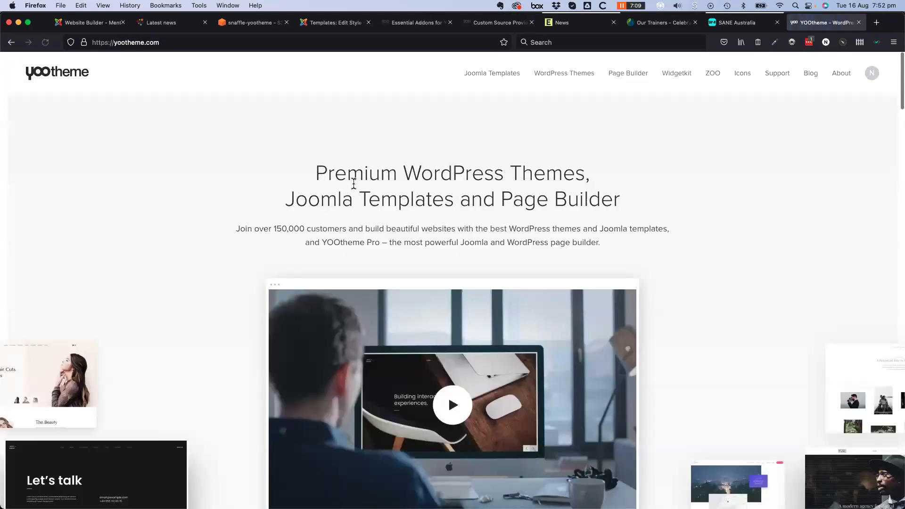
pyautogui.scroll(-20, 424, 222)
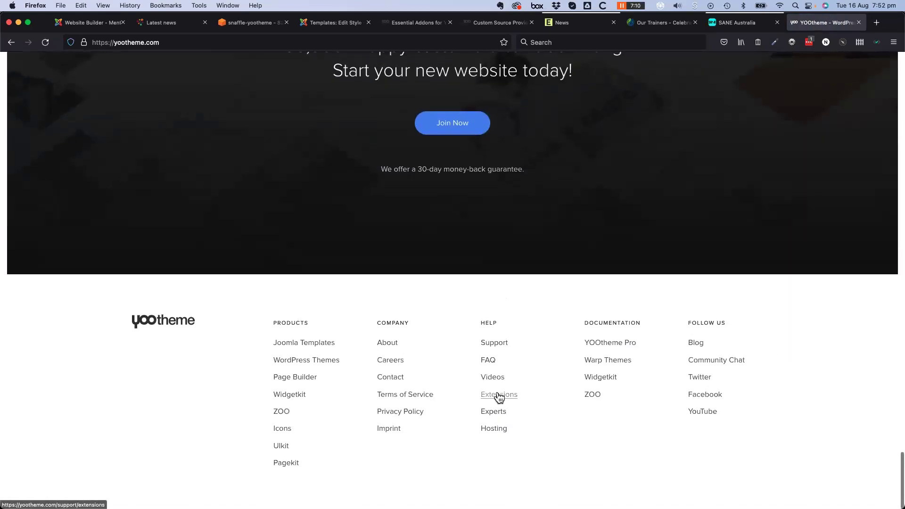
pyautogui.click(499, 397)
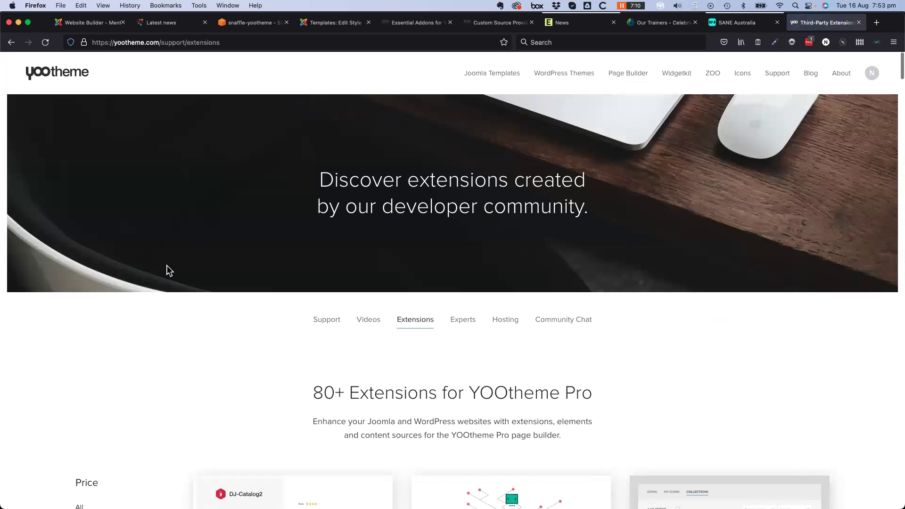
# Browse past Grid 20 Pro and Switcher 10 down to the CommerceLab card.
pyautogui.scroll(-3, 105, 339)
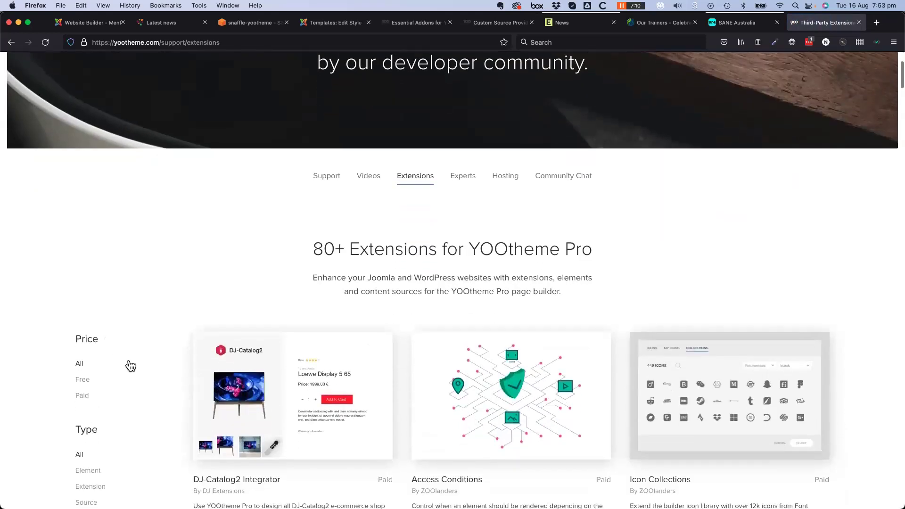
pyautogui.scroll(-2, 150, 376)
pyautogui.scroll(-3, 149, 377)
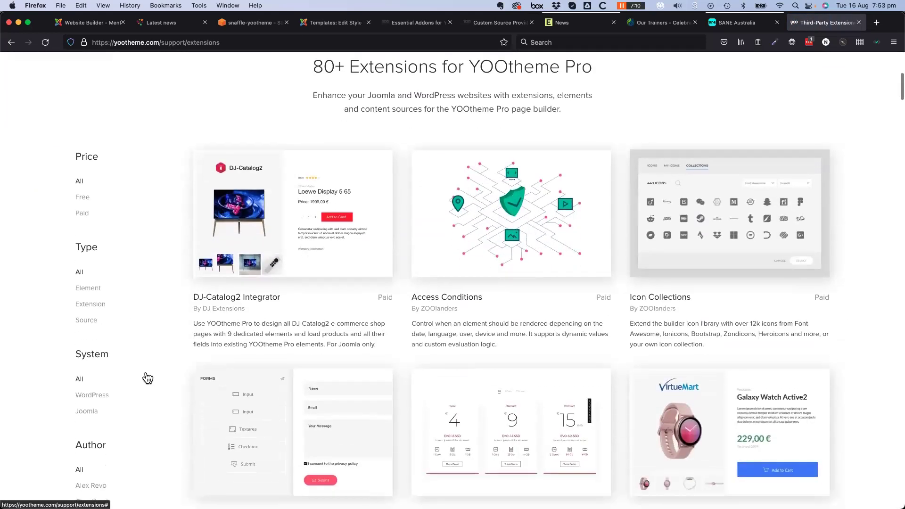
pyautogui.scroll(-4, 147, 378)
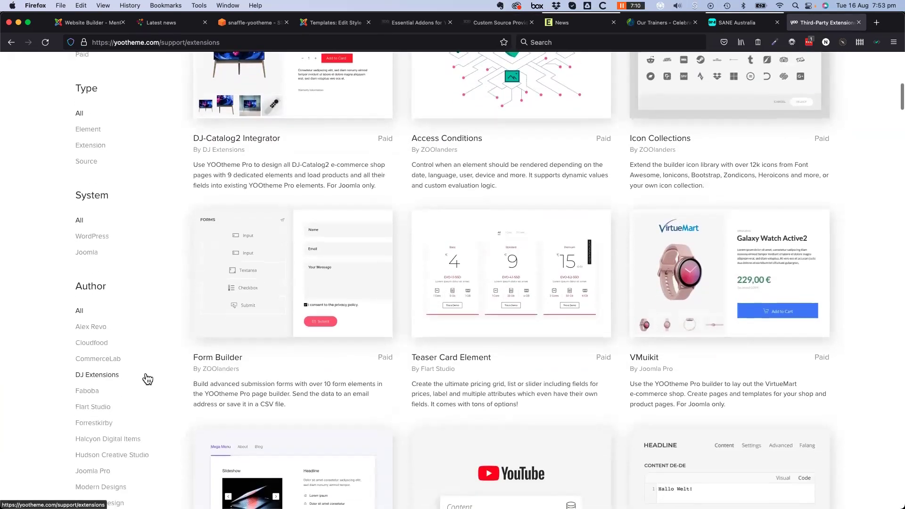
pyautogui.scroll(-2, 149, 378)
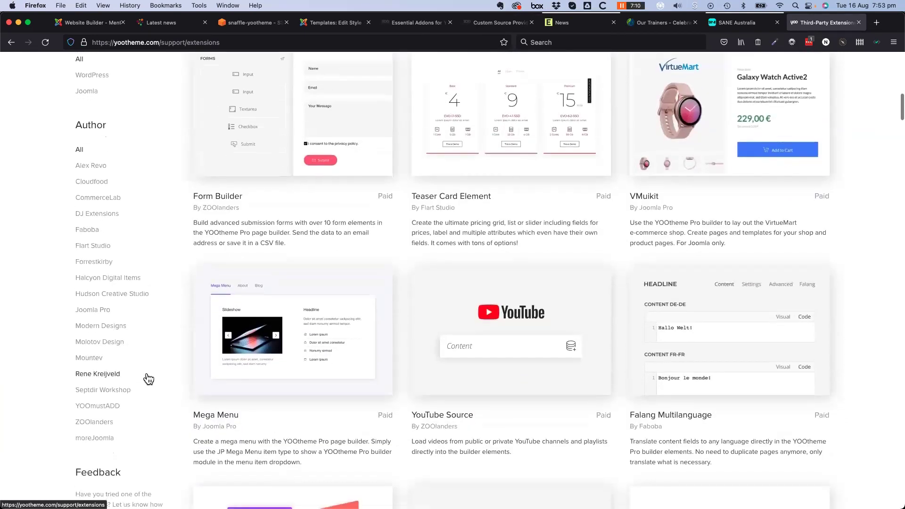
pyautogui.scroll(1, 148, 380)
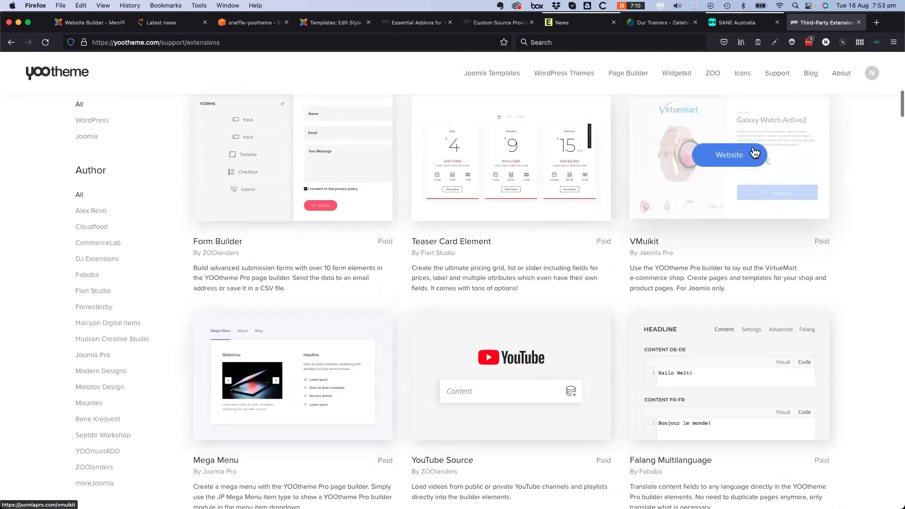
pyautogui.scroll(3, 667, 324)
pyautogui.moveTo(714, 191)
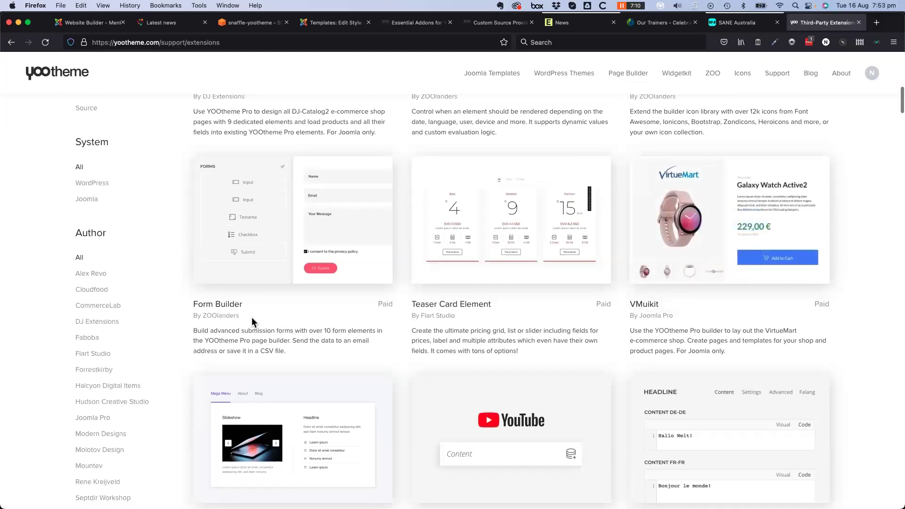
pyautogui.scroll(-1, 252, 318)
pyautogui.scroll(-3, 251, 317)
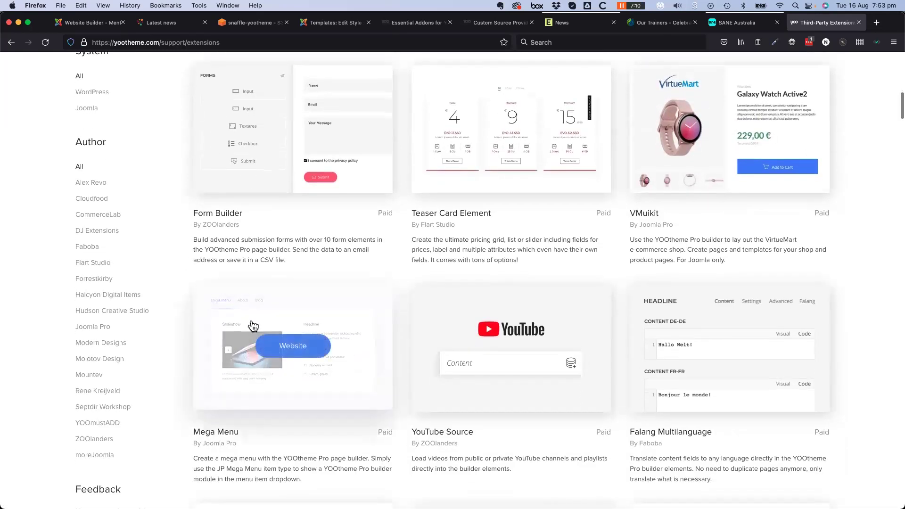
pyautogui.scroll(-4, 386, 283)
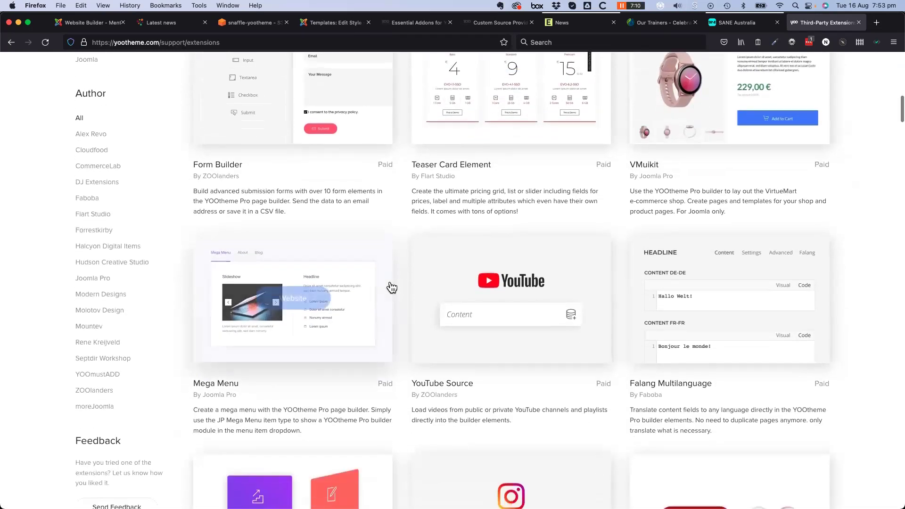
pyautogui.scroll(-4, 434, 320)
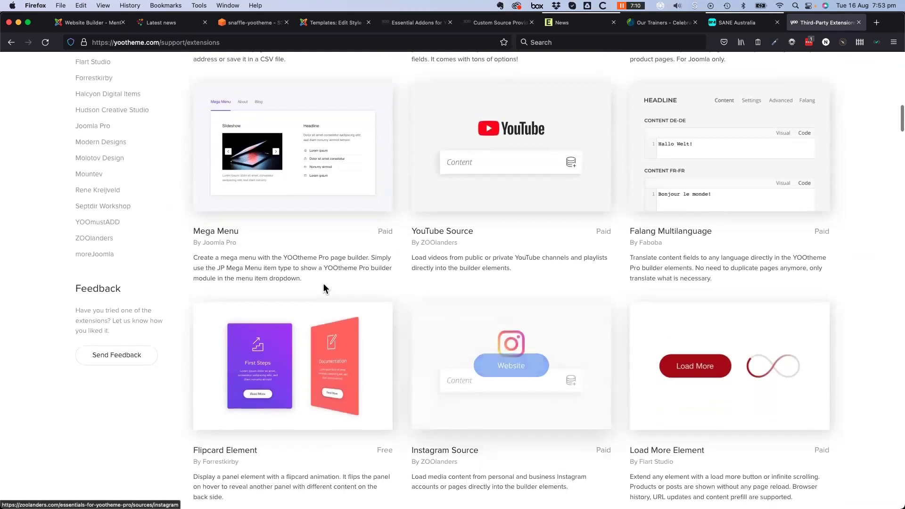
pyautogui.scroll(-2, 272, 262)
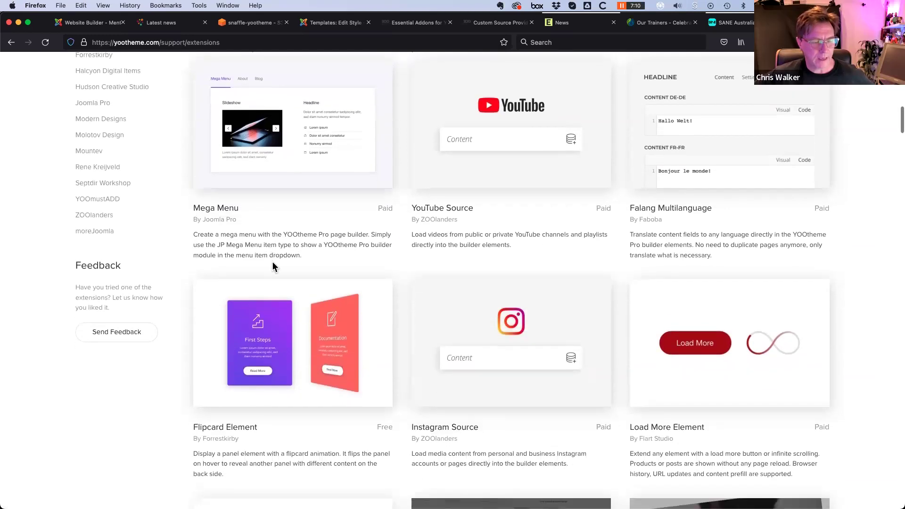
pyautogui.scroll(-3, 273, 267)
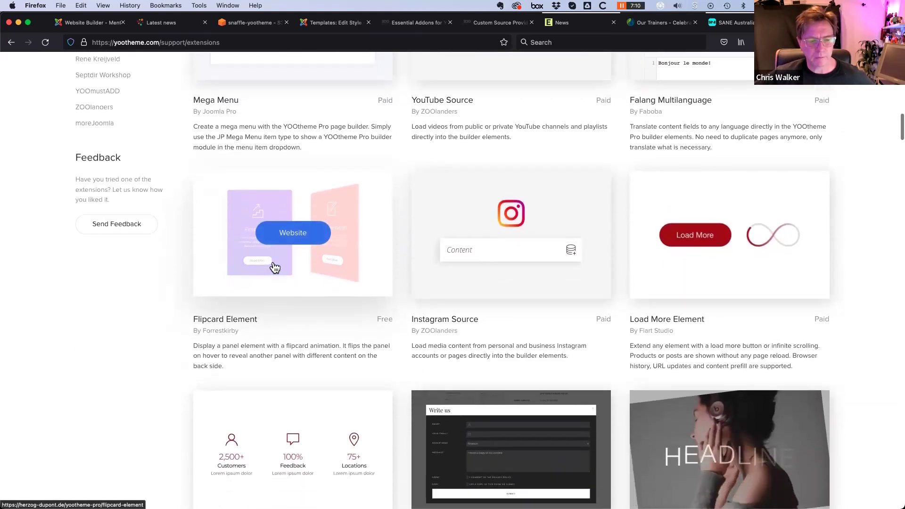
pyautogui.scroll(-3, 383, 320)
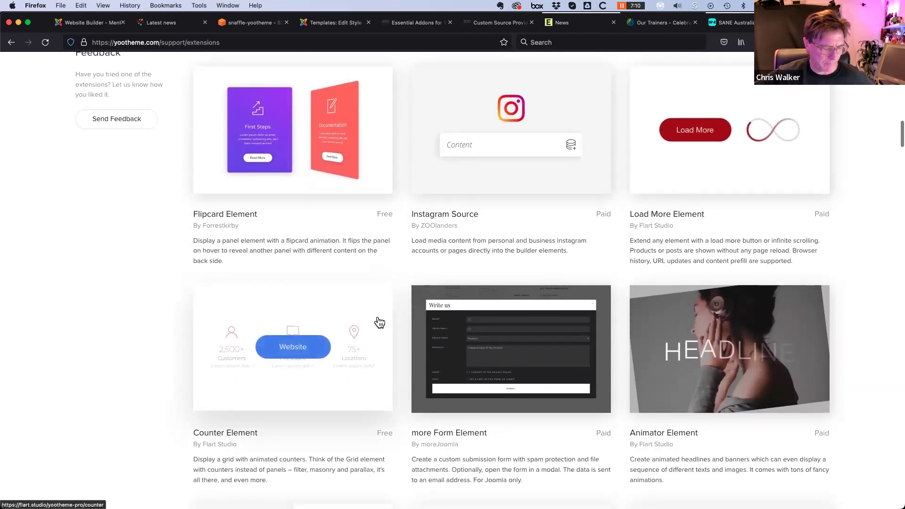
pyautogui.scroll(-5, 382, 321)
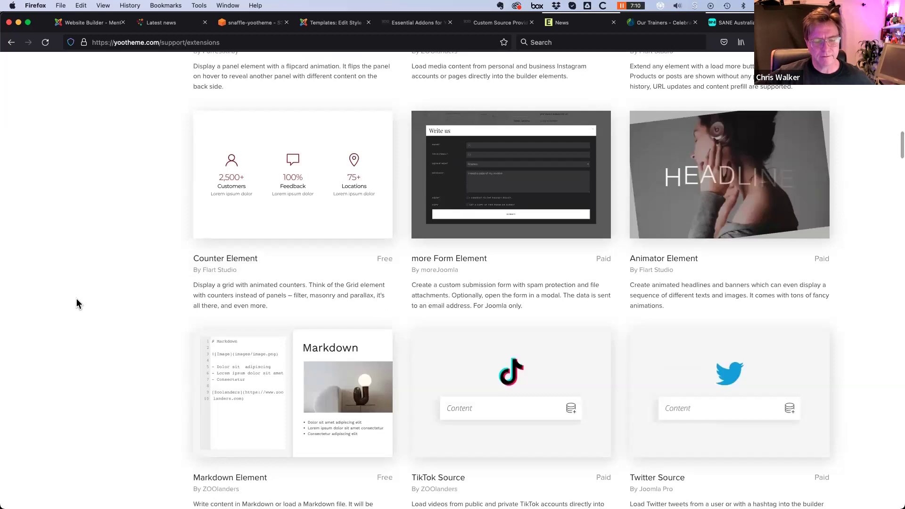
pyautogui.scroll(-4, 80, 304)
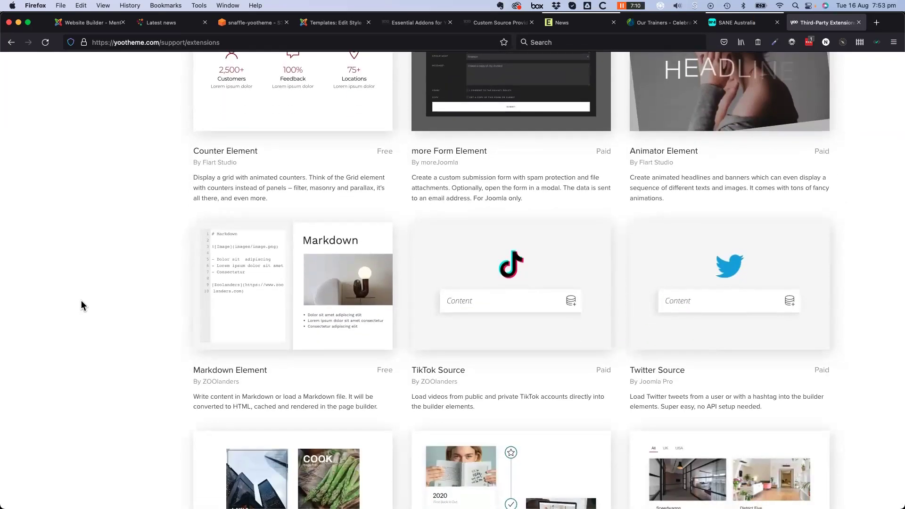
pyautogui.scroll(-4, 106, 315)
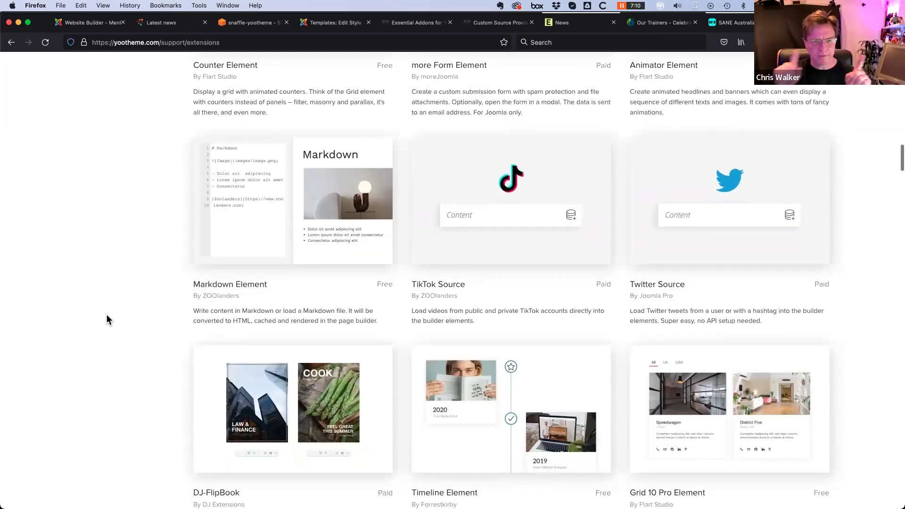
pyautogui.scroll(-2, 107, 315)
pyautogui.scroll(-6, 106, 315)
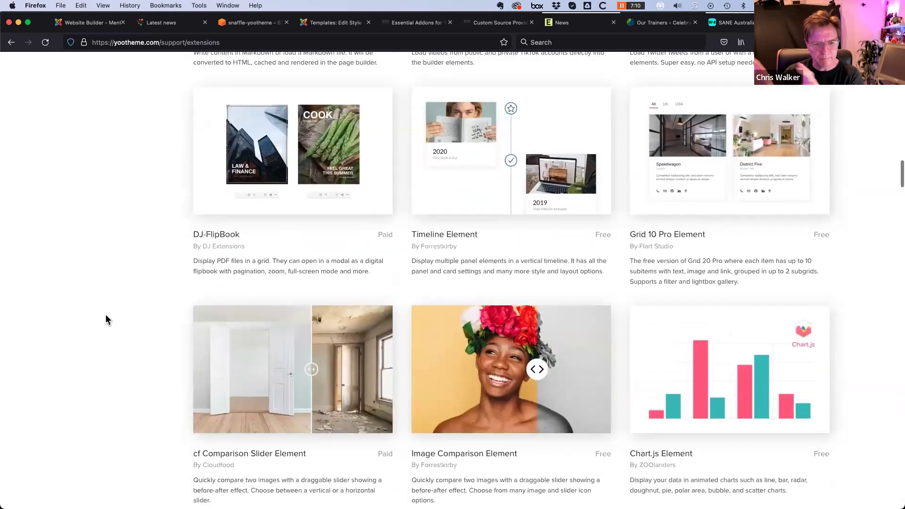
pyautogui.scroll(3, 106, 314)
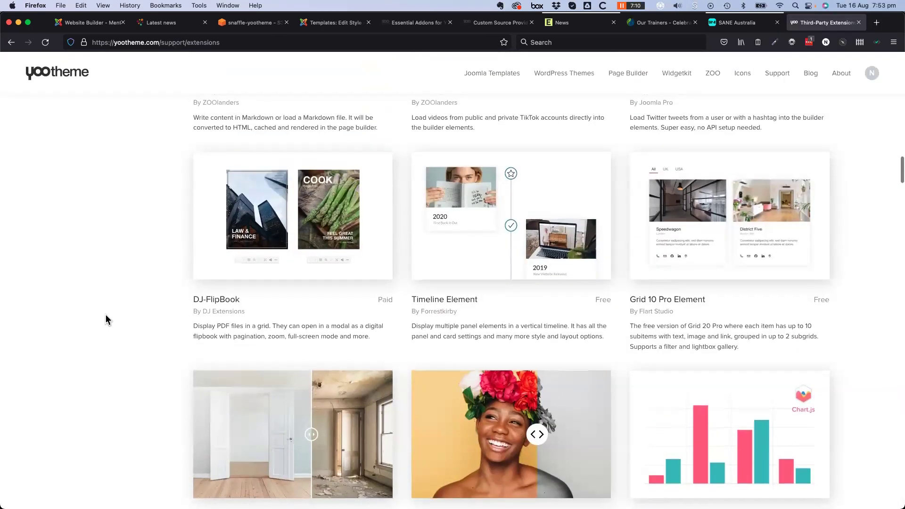
pyautogui.scroll(-3, 105, 314)
pyautogui.moveTo(274, 134)
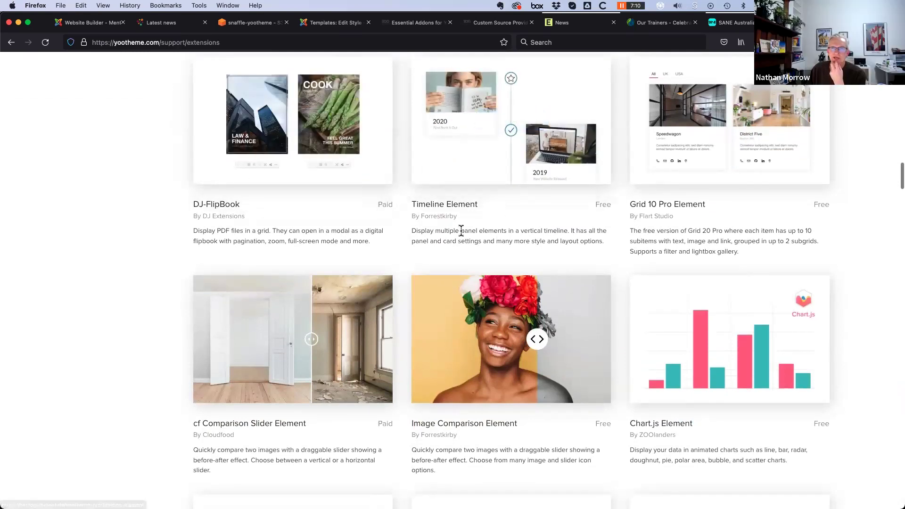
pyautogui.scroll(-6, 467, 241)
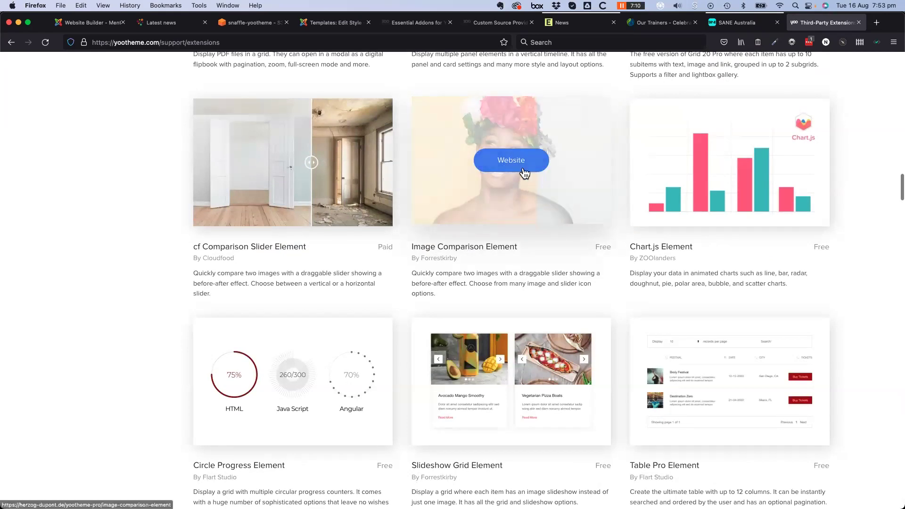
pyautogui.scroll(-5, 126, 333)
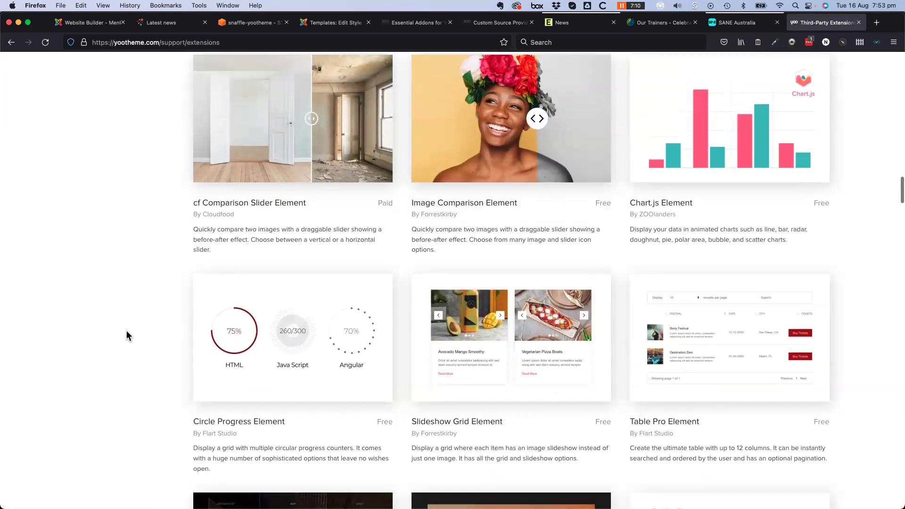
pyautogui.scroll(-4, 124, 332)
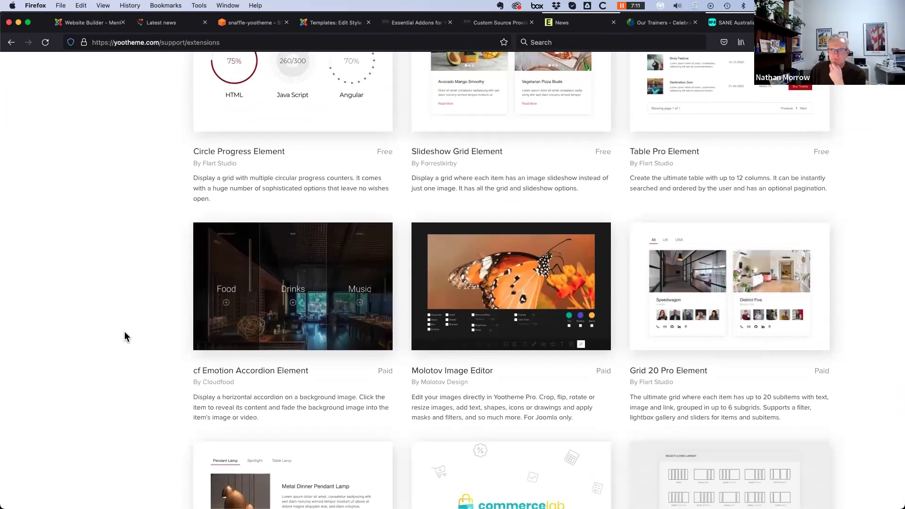
pyautogui.scroll(-3, 126, 337)
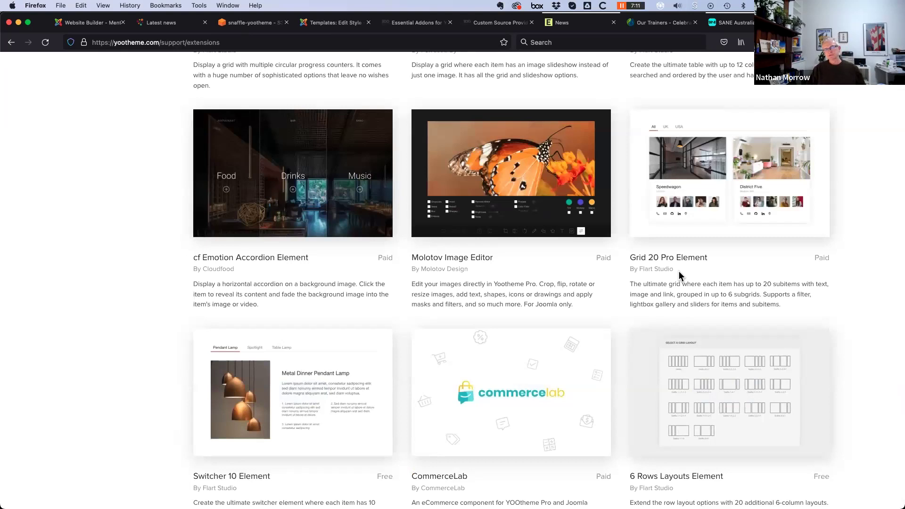
pyautogui.scroll(-1, 679, 276)
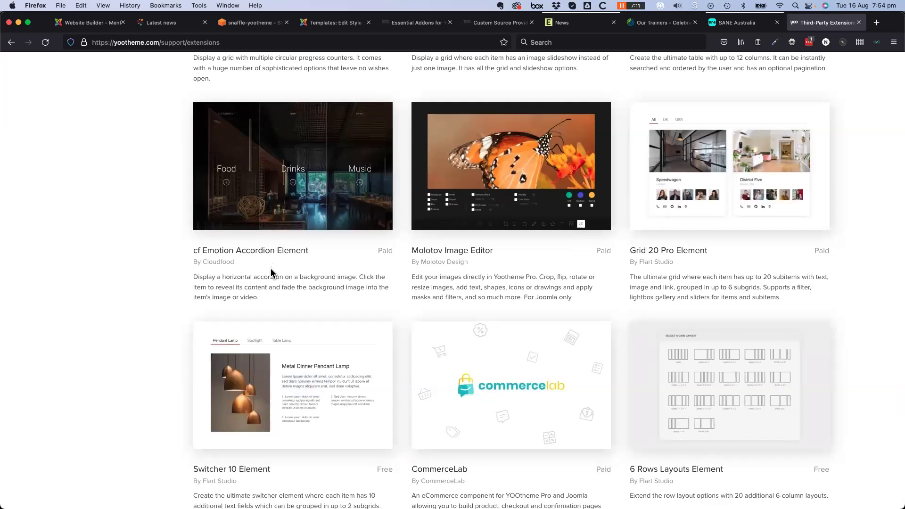
pyautogui.scroll(-2, 272, 274)
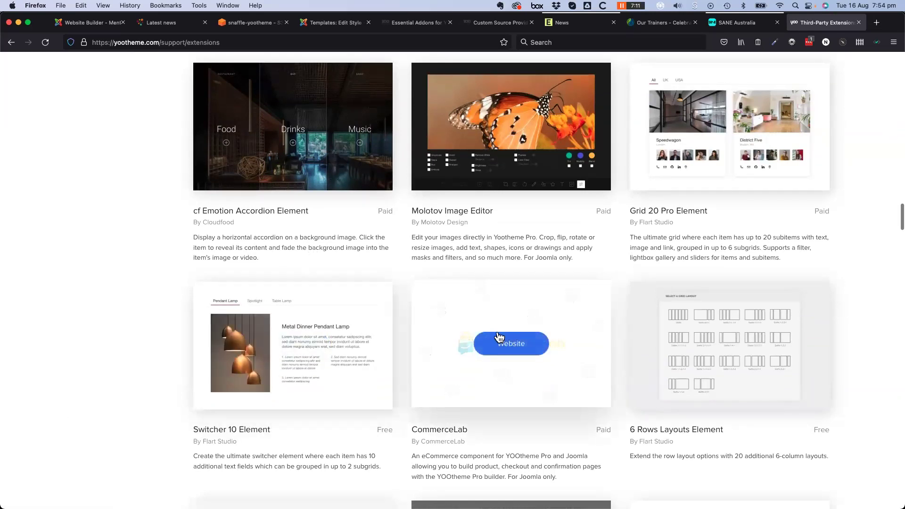
pyautogui.scroll(-1, 504, 412)
pyautogui.scroll(-6, 503, 411)
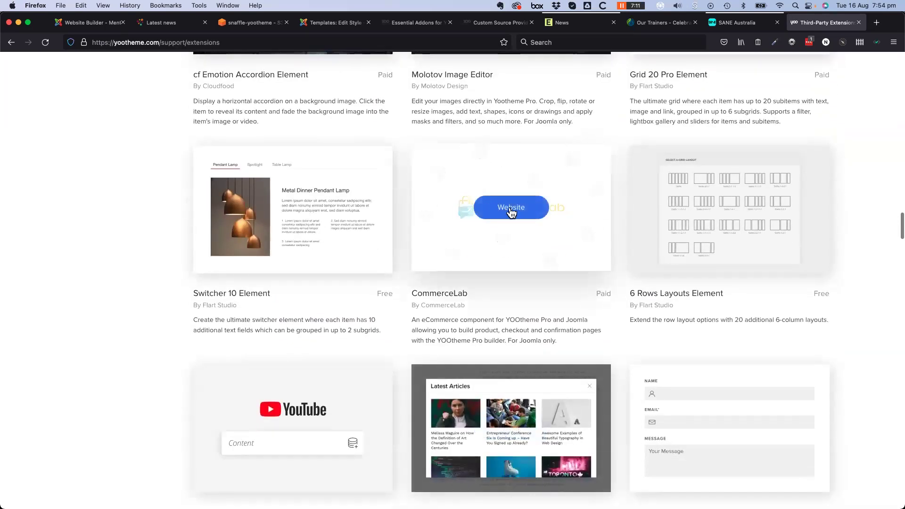
# Browse the CommerceLab website from its card, then return to the extensions listing.
pyautogui.click(508, 209)
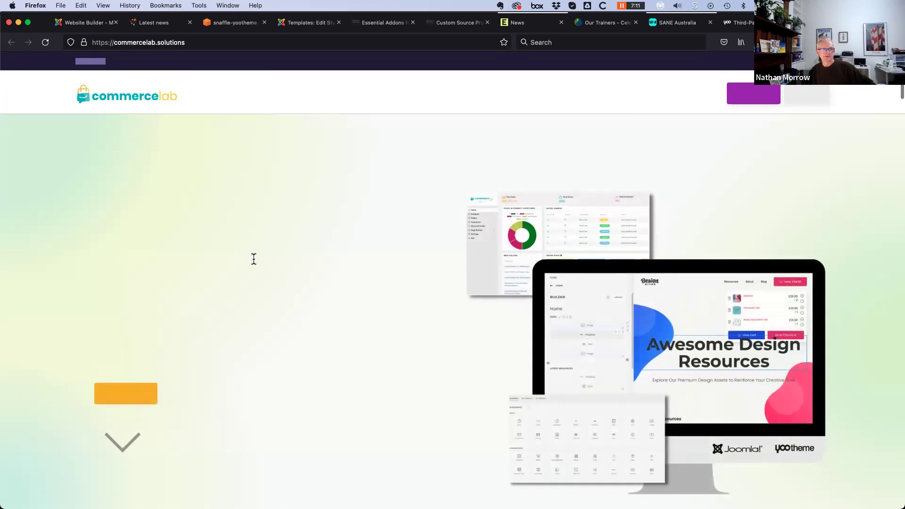
pyautogui.scroll(-5, 51, 267)
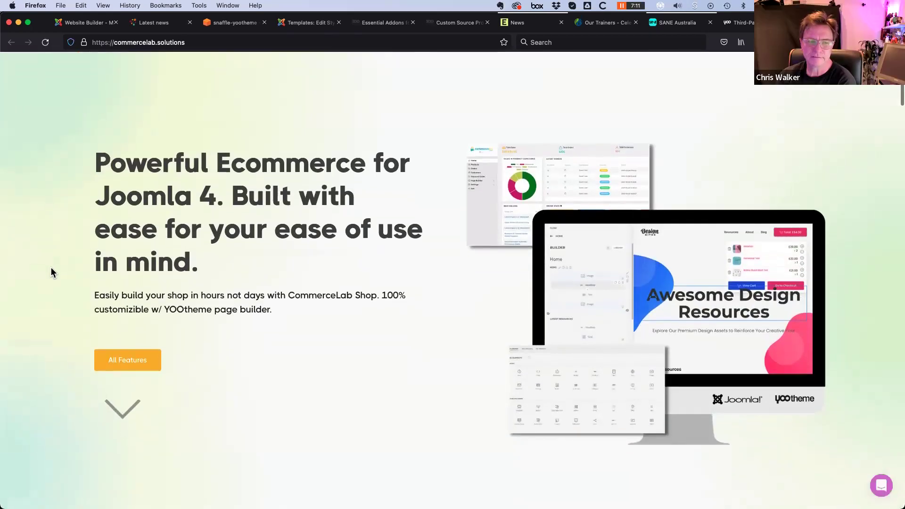
pyautogui.scroll(-8, 51, 269)
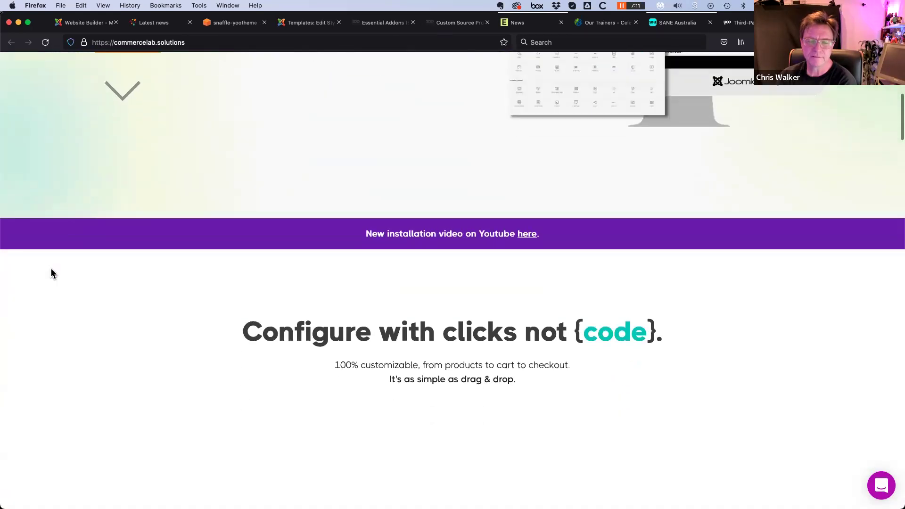
pyautogui.scroll(-6, 51, 269)
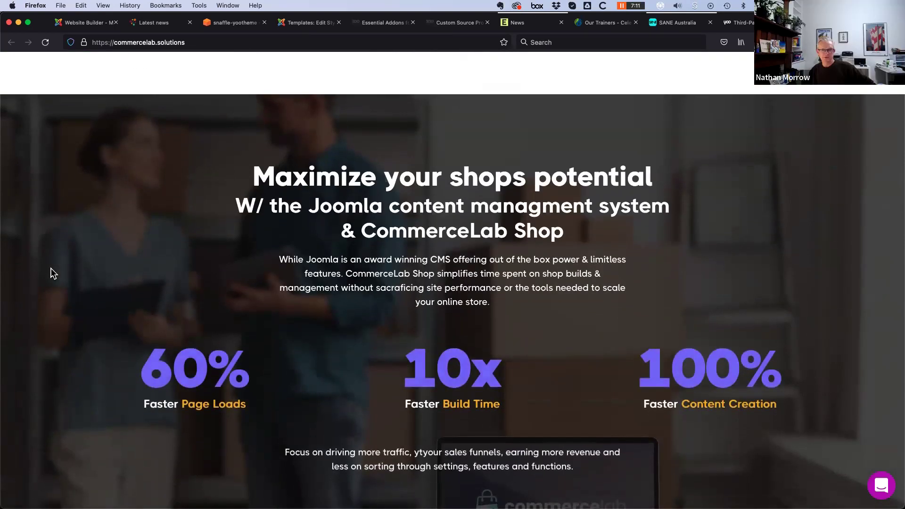
pyautogui.scroll(-5, 53, 274)
pyautogui.scroll(-4, 51, 274)
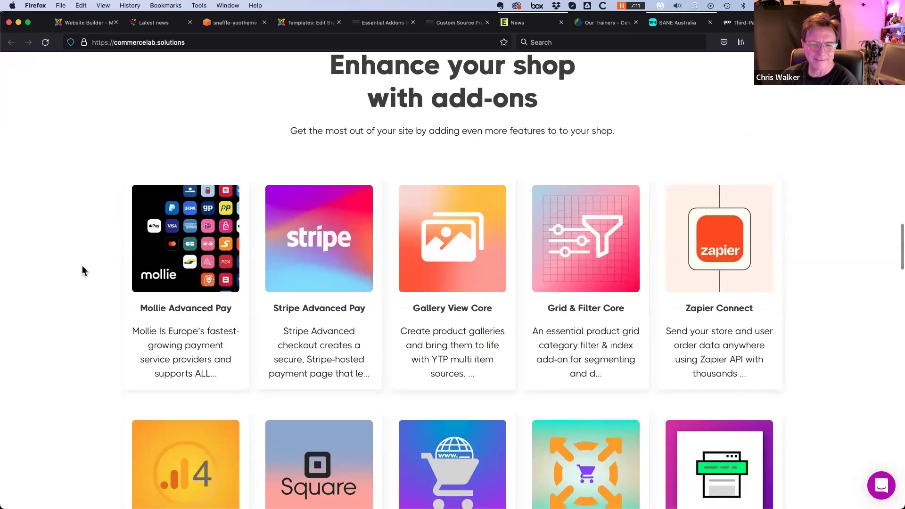
pyautogui.scroll(-6, 81, 311)
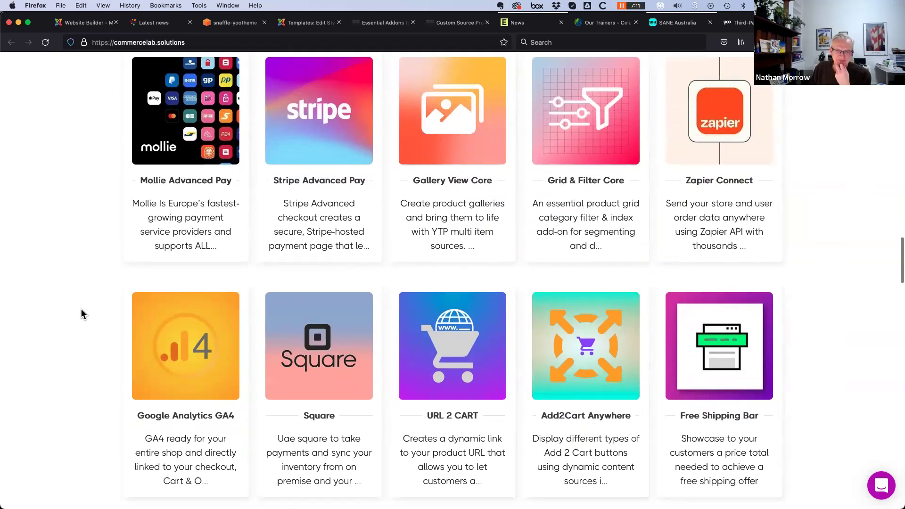
pyautogui.scroll(-1, 81, 312)
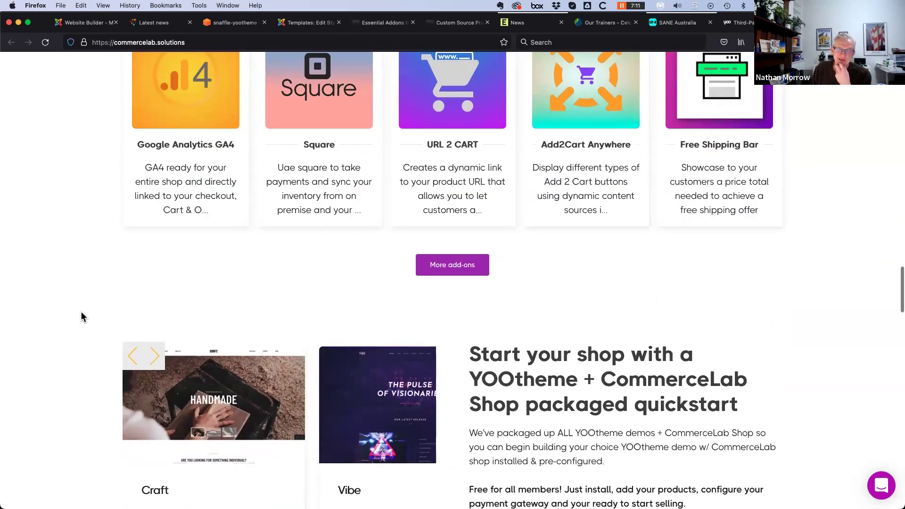
pyautogui.scroll(12, 81, 312)
pyautogui.scroll(12, 78, 323)
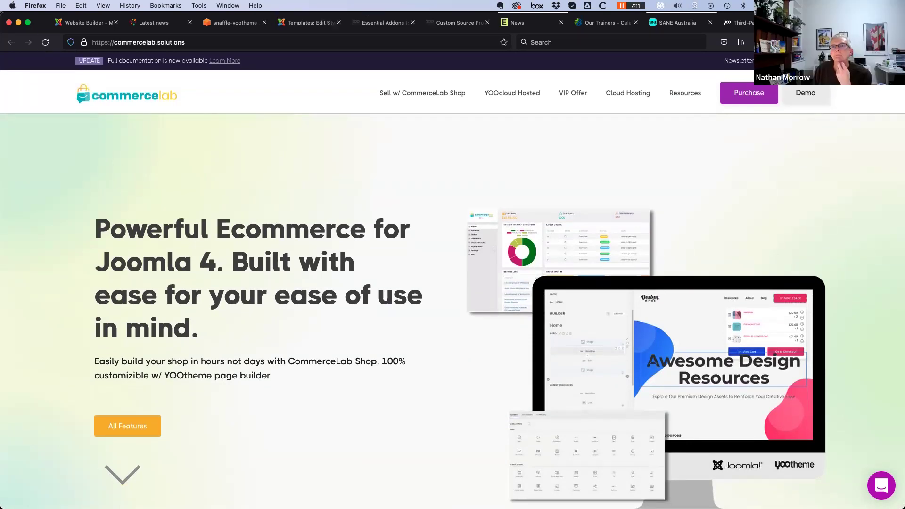
pyautogui.click(749, 23)
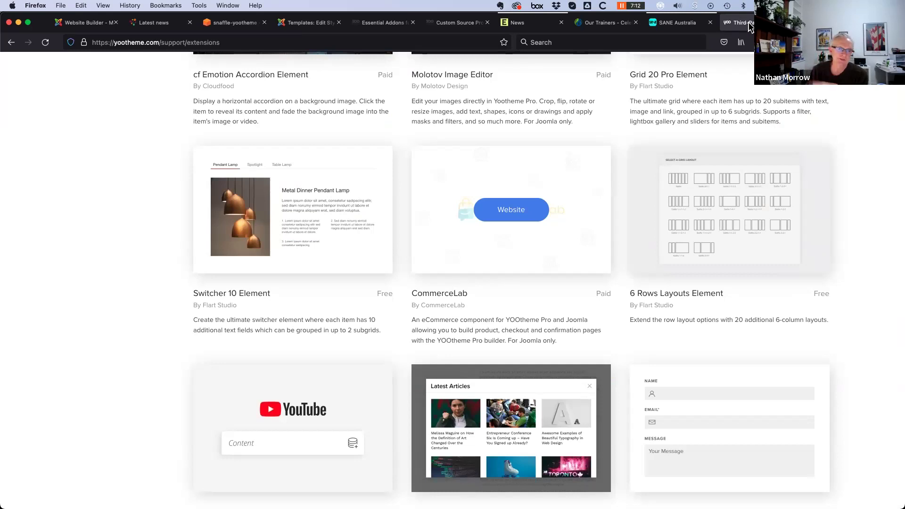
# Scroll through the extension cards, then back up to the 80+ Extensions introduction.
pyautogui.scroll(-4, 362, 347)
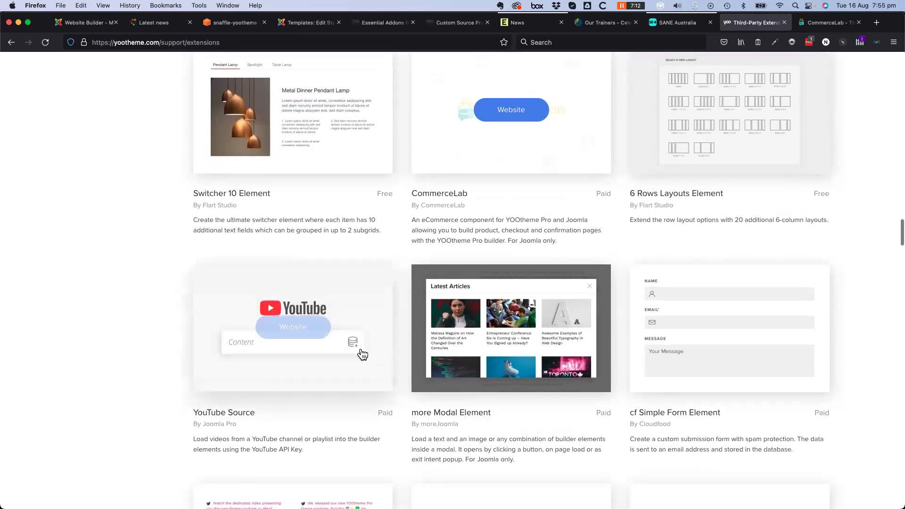
pyautogui.scroll(-5, 361, 349)
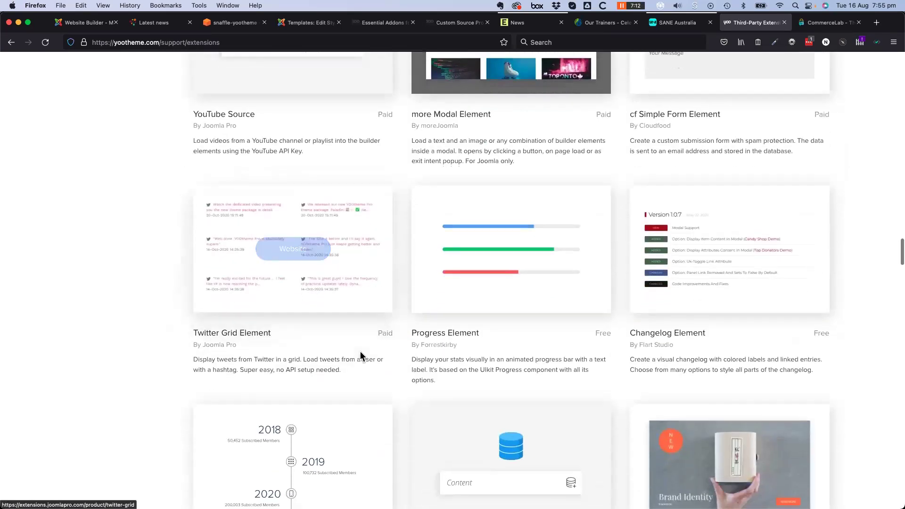
pyautogui.scroll(-4, 377, 363)
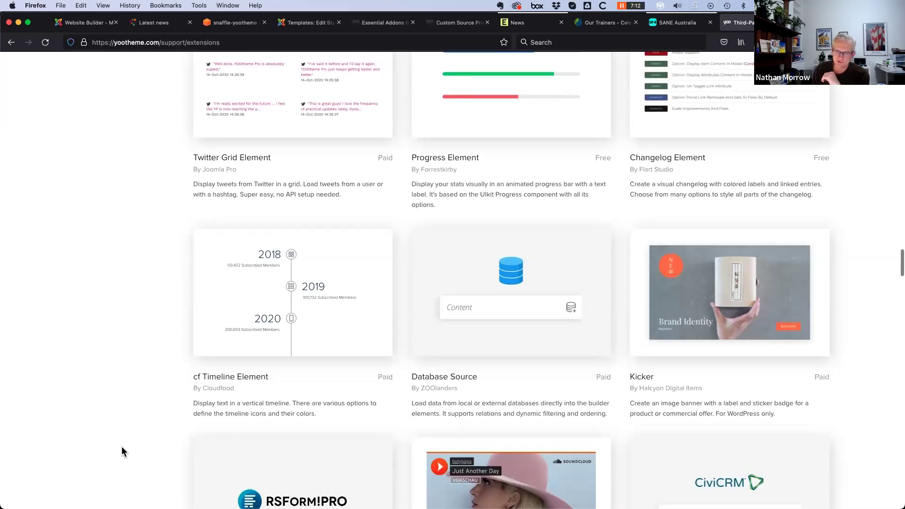
pyautogui.scroll(-4, 123, 451)
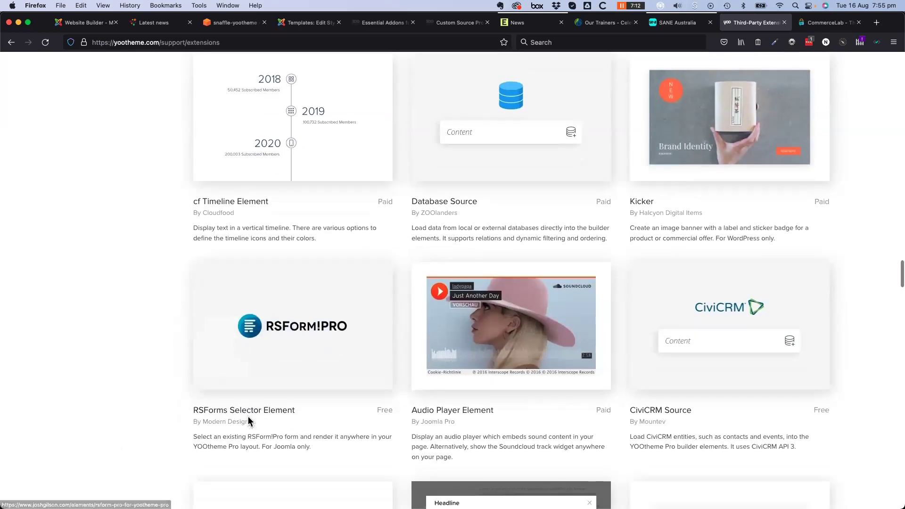
pyautogui.scroll(-2, 249, 417)
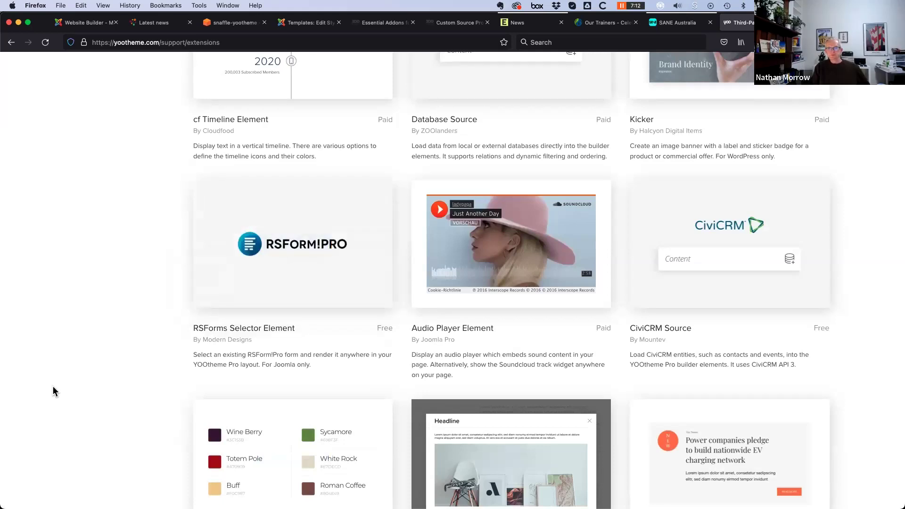
pyautogui.scroll(-8, 129, 353)
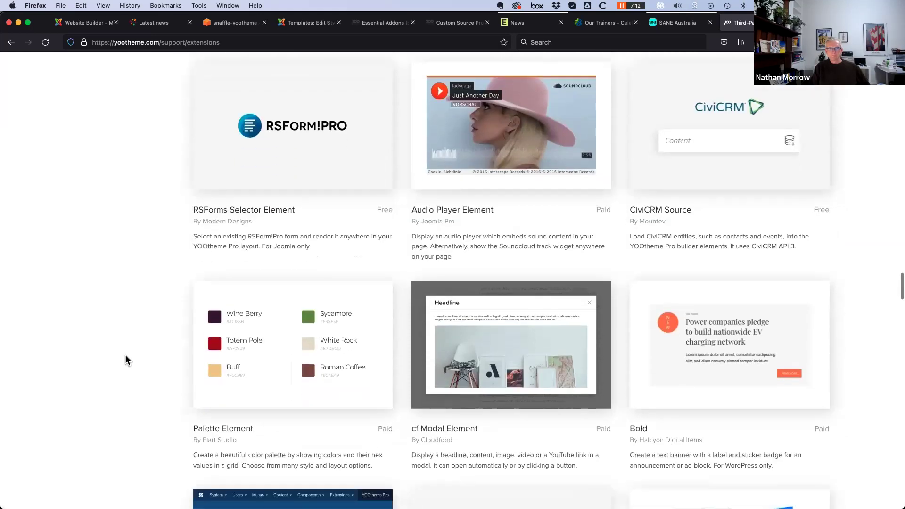
pyautogui.scroll(-5, 124, 359)
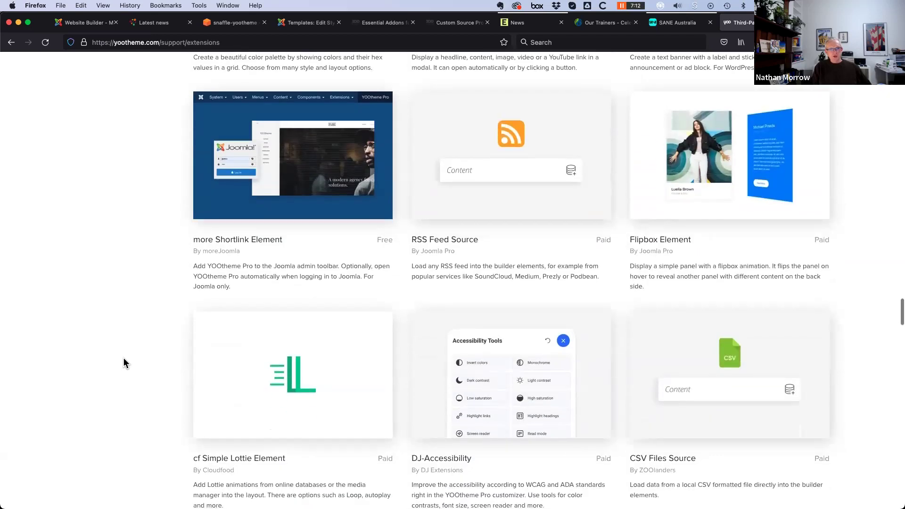
pyautogui.scroll(-2, 114, 392)
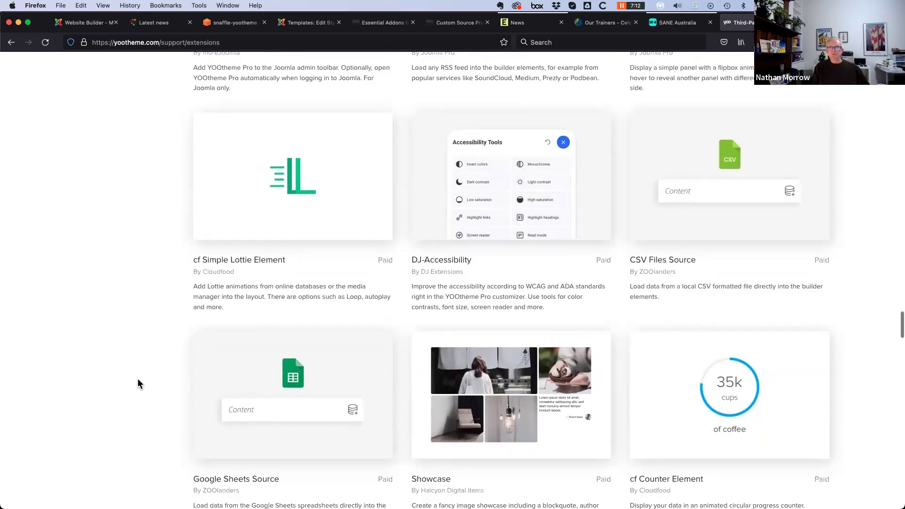
pyautogui.moveTo(527, 200)
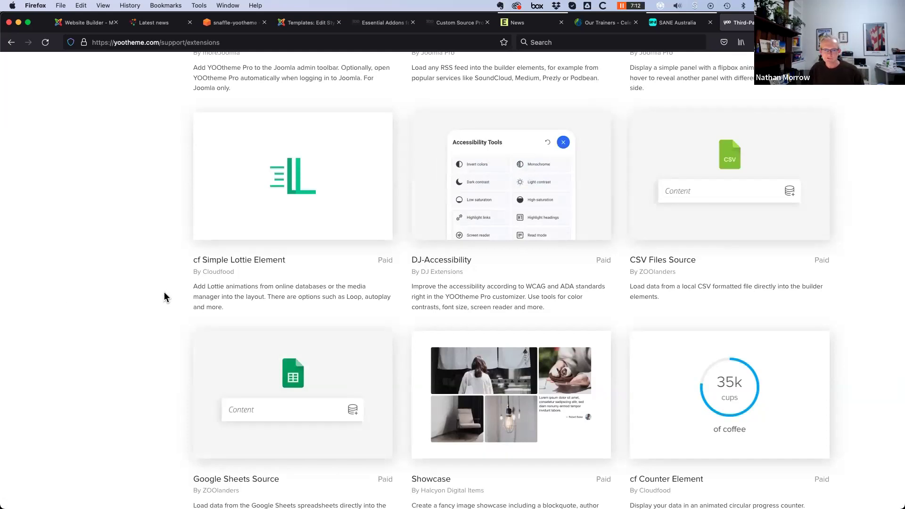
pyautogui.scroll(-7, 164, 293)
pyautogui.scroll(-8, 164, 293)
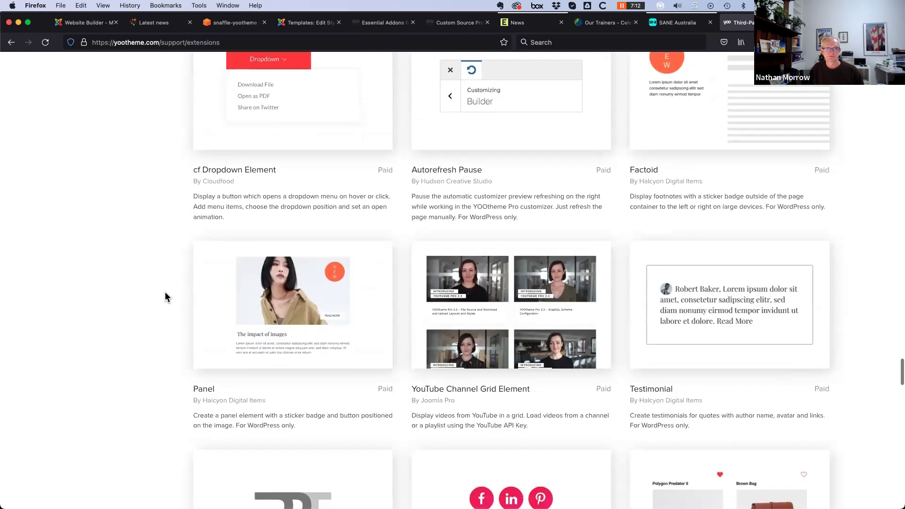
pyautogui.scroll(-7, 165, 293)
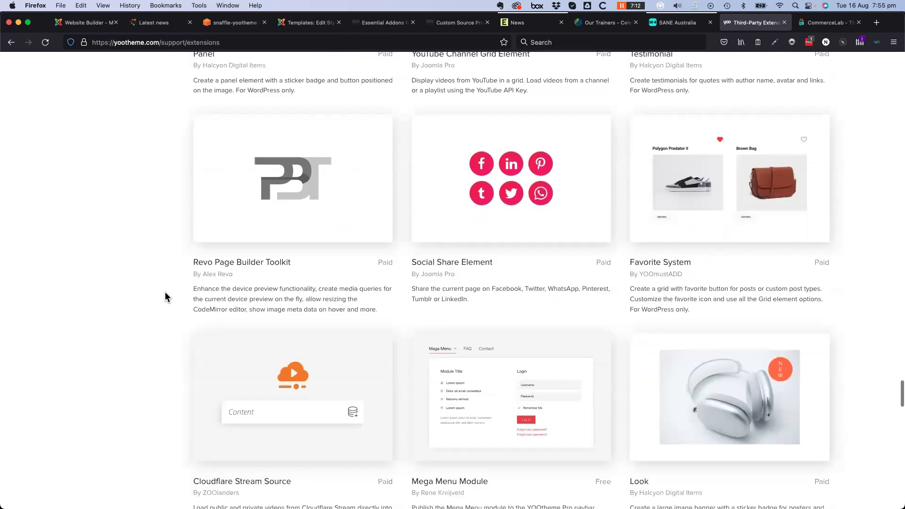
pyautogui.scroll(-3, 165, 297)
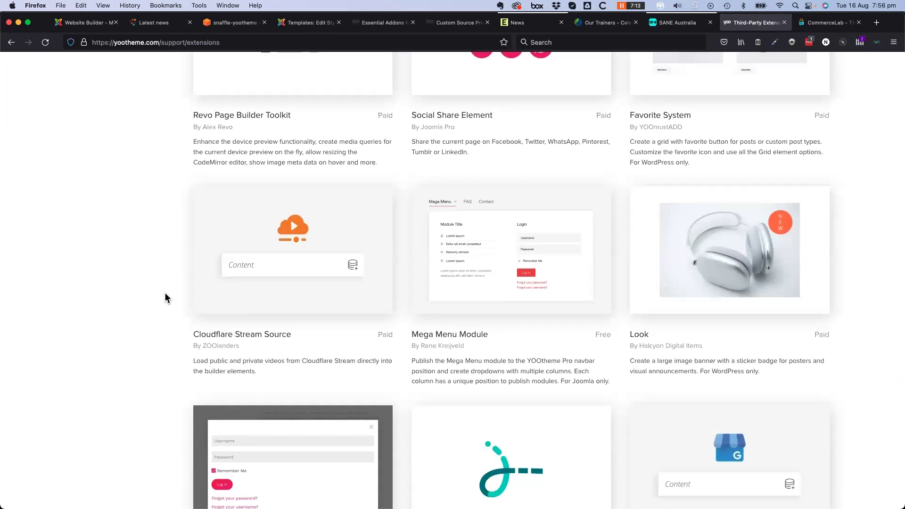
pyautogui.scroll(20, 165, 294)
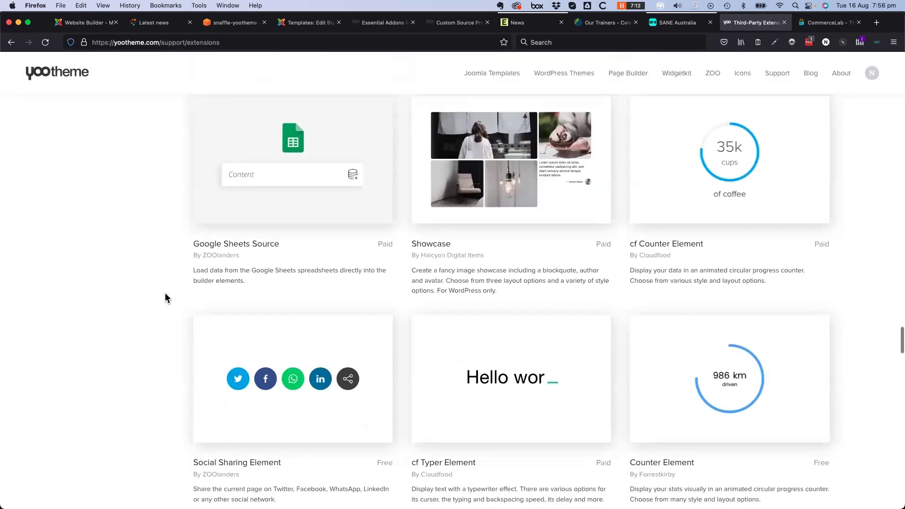
pyautogui.scroll(20, 165, 293)
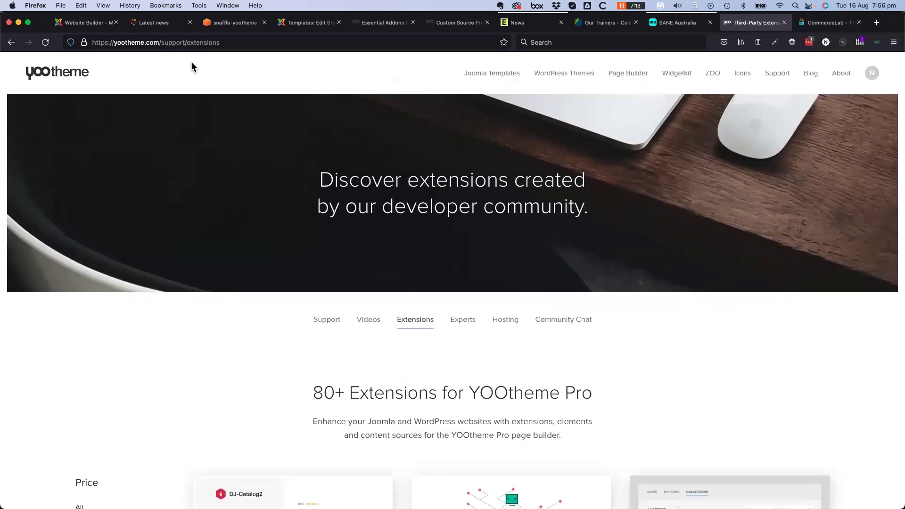
# Switch to the Mental Health Victoria Latest news tab and skim its articles.
pyautogui.click(150, 24)
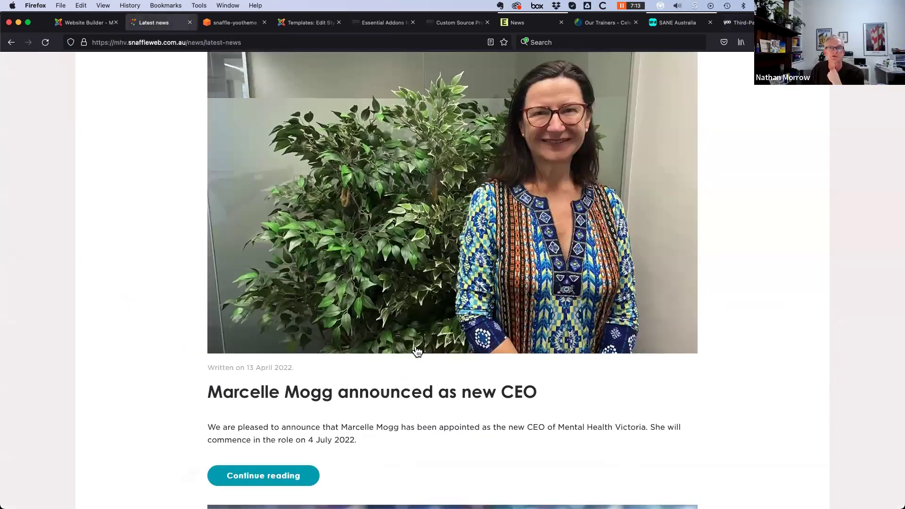
pyautogui.scroll(-10, 415, 351)
pyautogui.scroll(5, 416, 354)
pyautogui.scroll(-10, 412, 356)
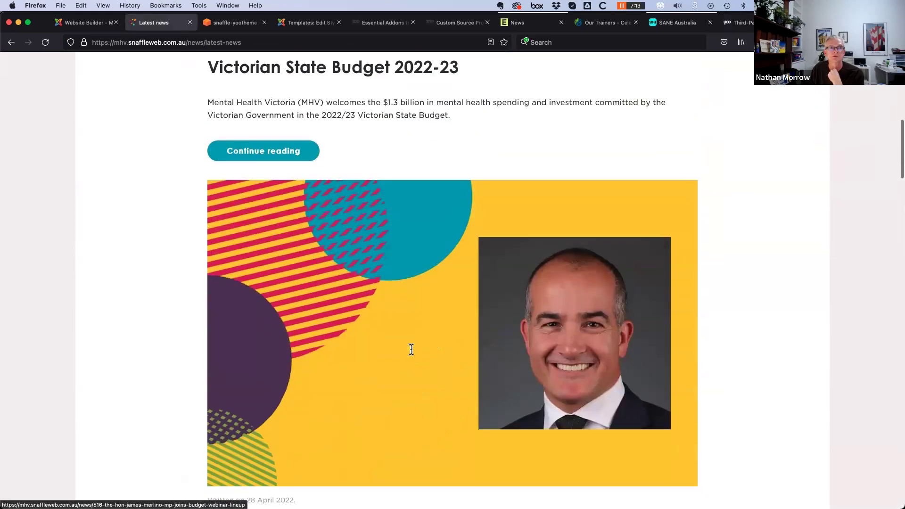
pyautogui.scroll(7, 411, 356)
pyautogui.scroll(-15, 412, 351)
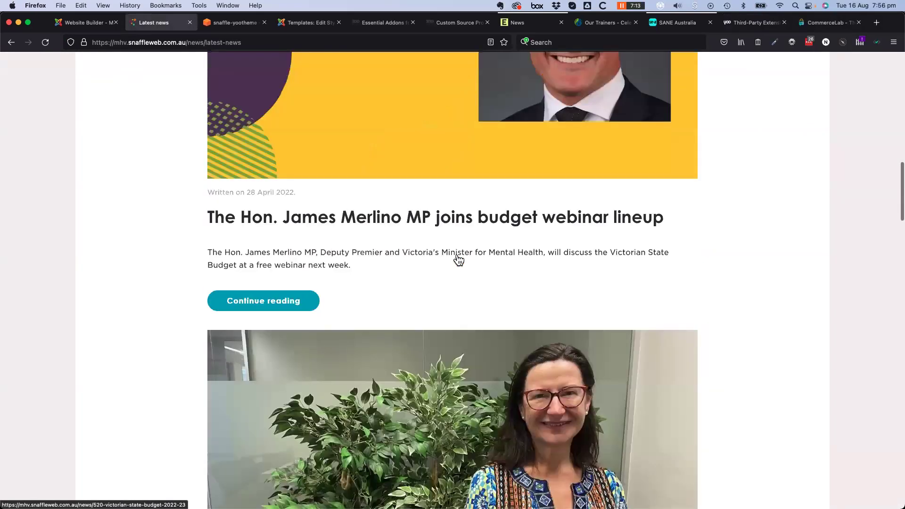
pyautogui.scroll(-5, 459, 260)
pyautogui.scroll(3, 459, 261)
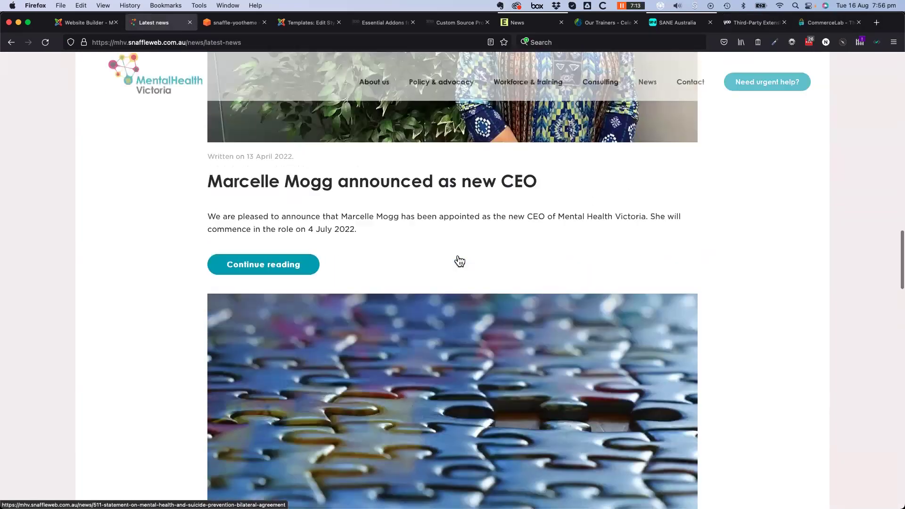
pyautogui.scroll(10, 443, 304)
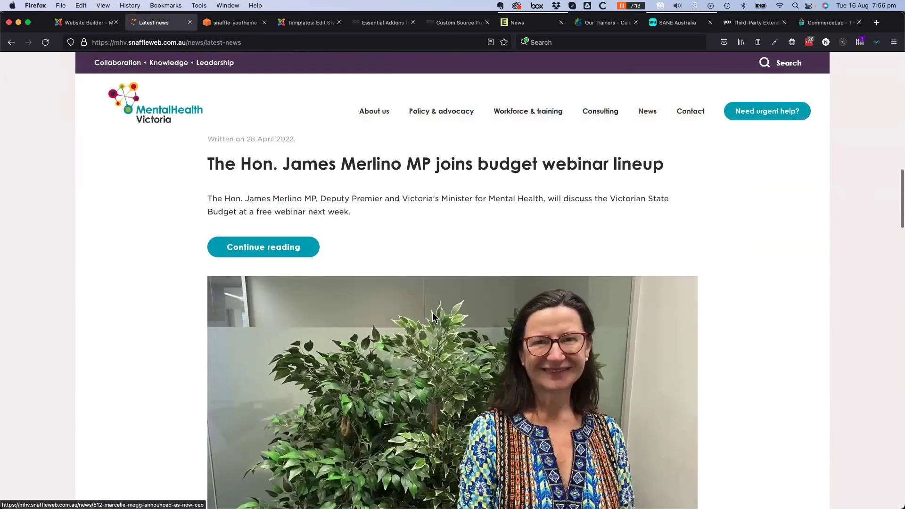
pyautogui.press('super+Tab')
# In Nova, open yootheme_mhv/templates/header.php and scroll down to the Snaffle mobile-header mod.
pyautogui.press('super+shift+Tab')
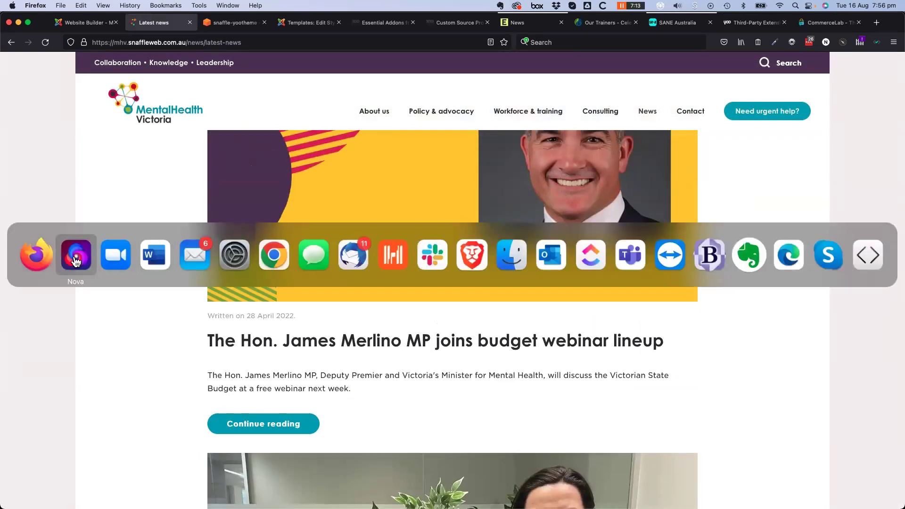
pyautogui.scroll(-6, 102, 415)
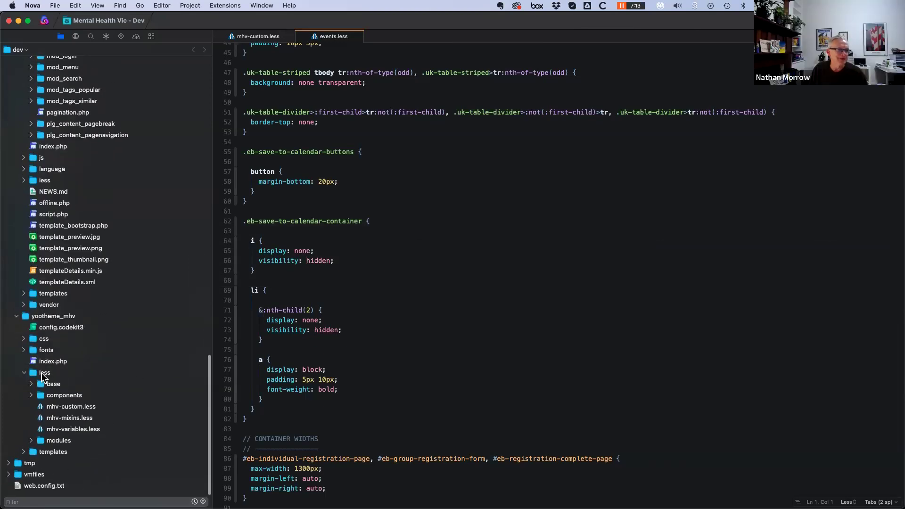
pyautogui.click(24, 452)
pyautogui.scroll(-2, 17, 476)
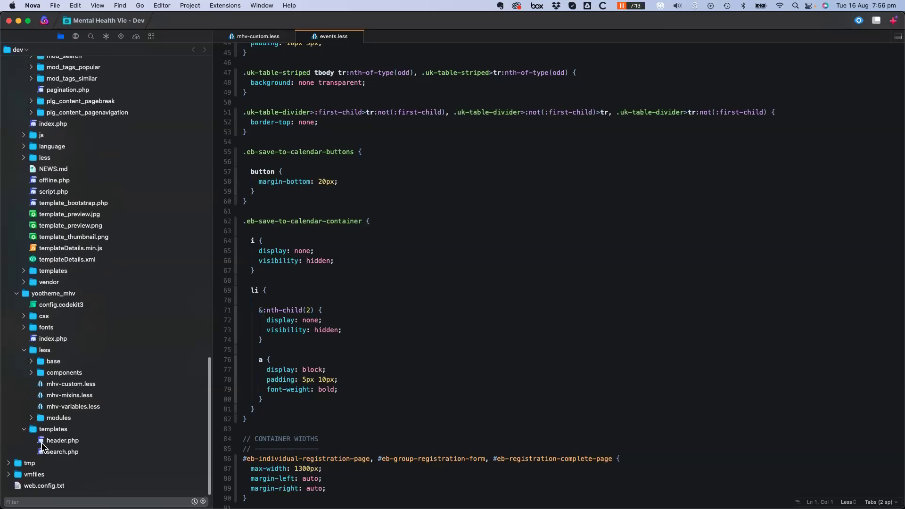
pyautogui.click(42, 443)
pyautogui.scroll(-5, 498, 398)
pyautogui.scroll(-10, 498, 399)
pyautogui.scroll(-5, 491, 399)
pyautogui.click(352, 214)
pyautogui.moveTo(246, 203); pyautogui.dragTo(536, 203)
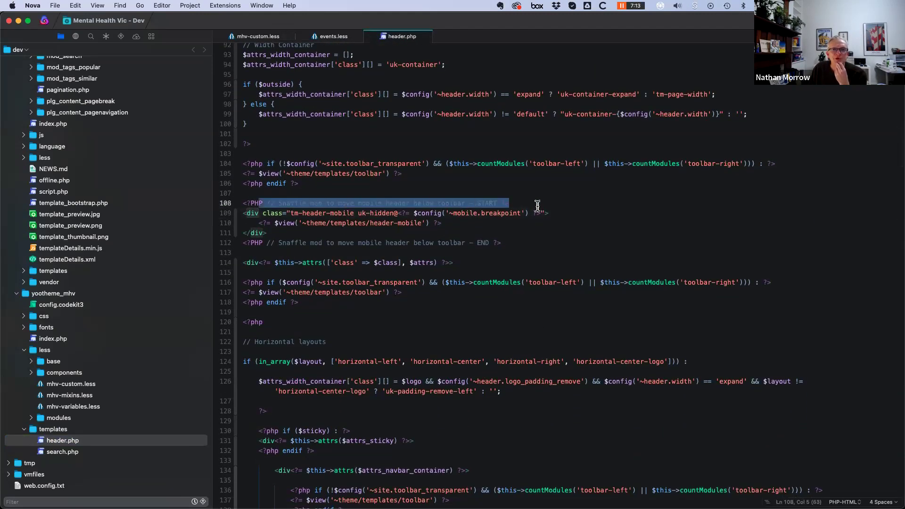
pyautogui.click(493, 221)
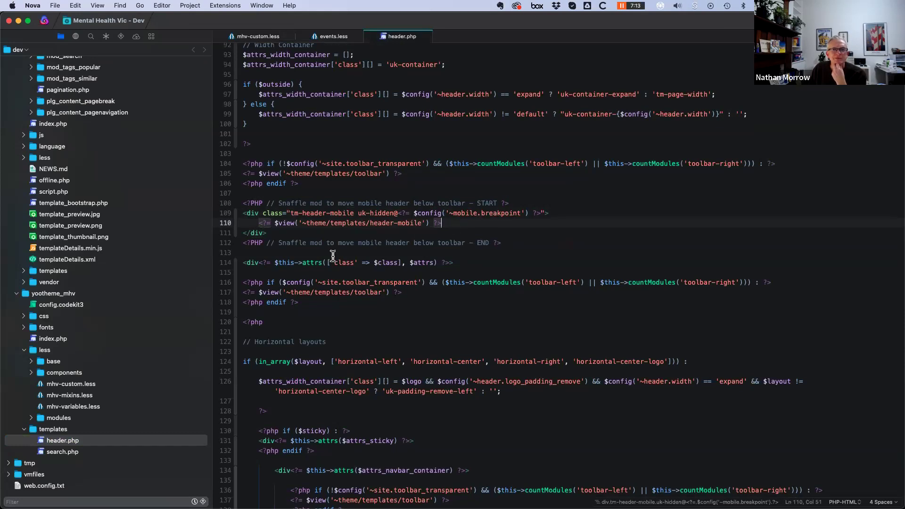
pyautogui.scroll(-2, 333, 256)
pyautogui.moveTo(241, 162); pyautogui.dragTo(539, 199)
pyautogui.scroll(2, 491, 247)
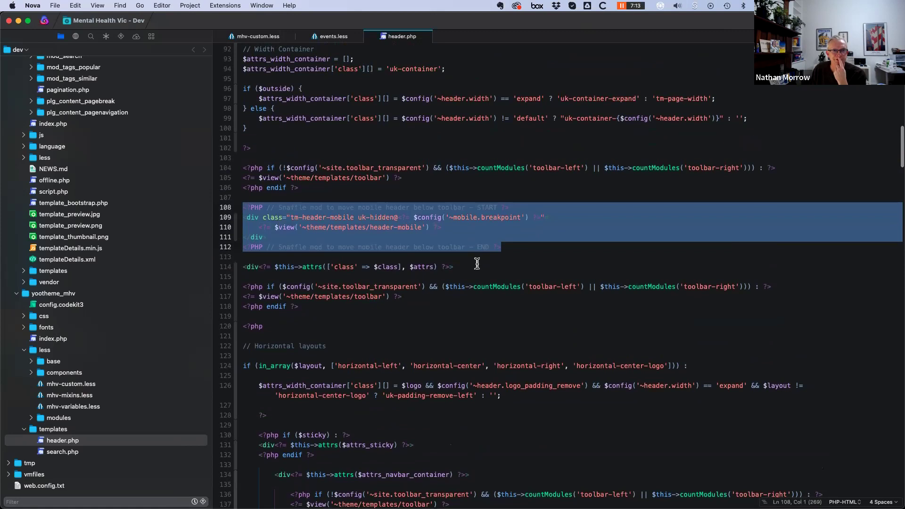
pyautogui.scroll(4, 477, 264)
pyautogui.scroll(6, 288, 122)
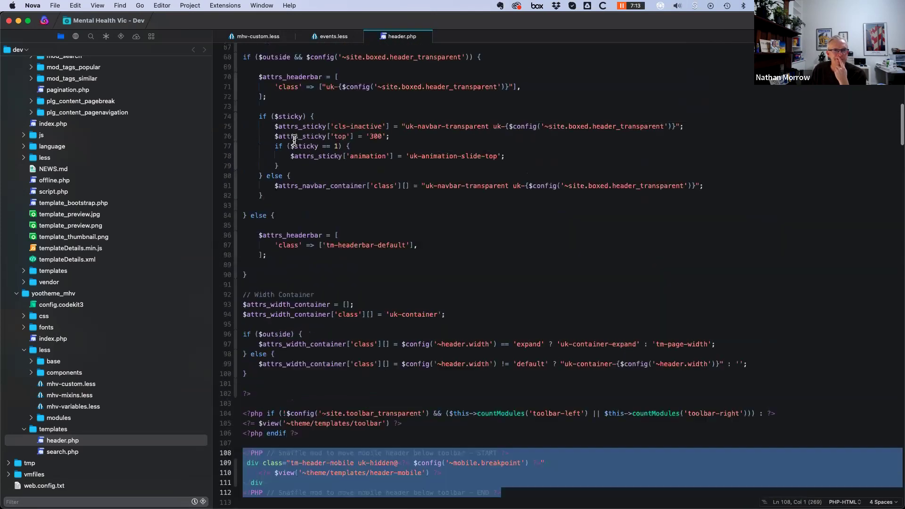
pyautogui.scroll(5, 452, 185)
pyautogui.scroll(-8, 389, 330)
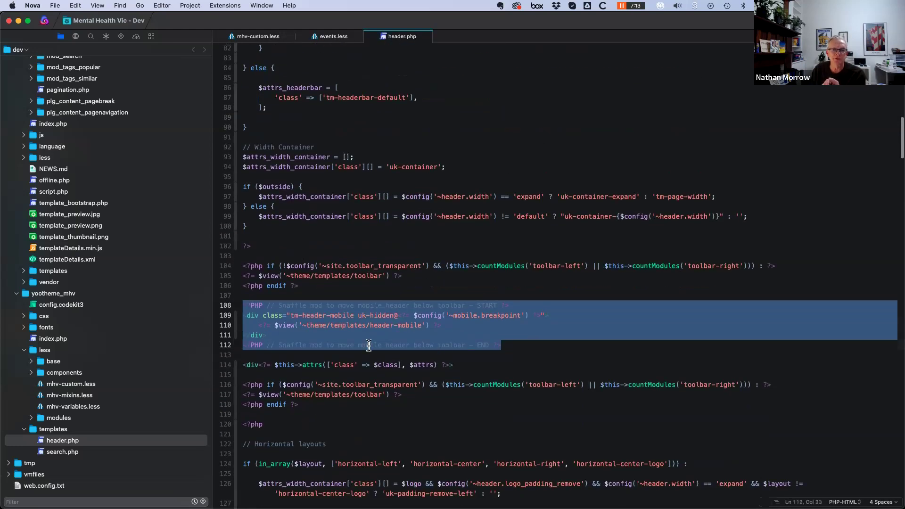
pyautogui.click(370, 345)
pyautogui.scroll(-3, 367, 257)
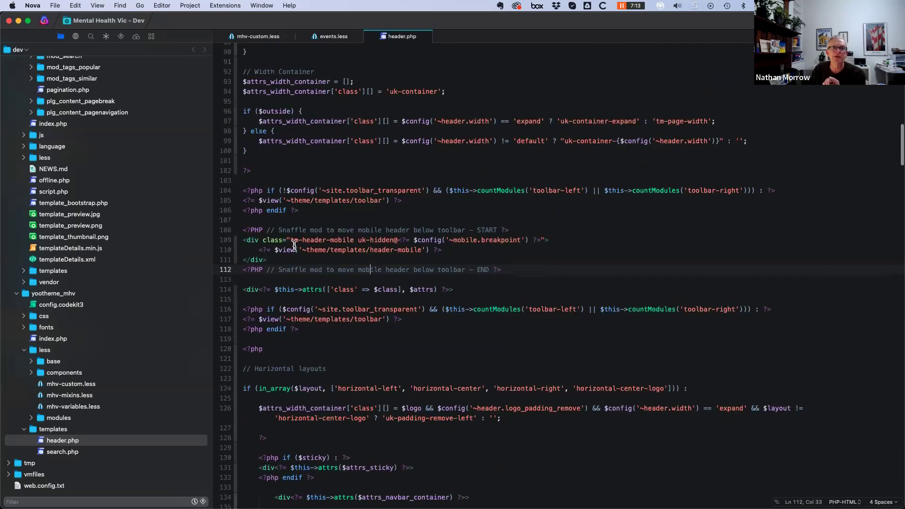
pyautogui.scroll(-2, 371, 240)
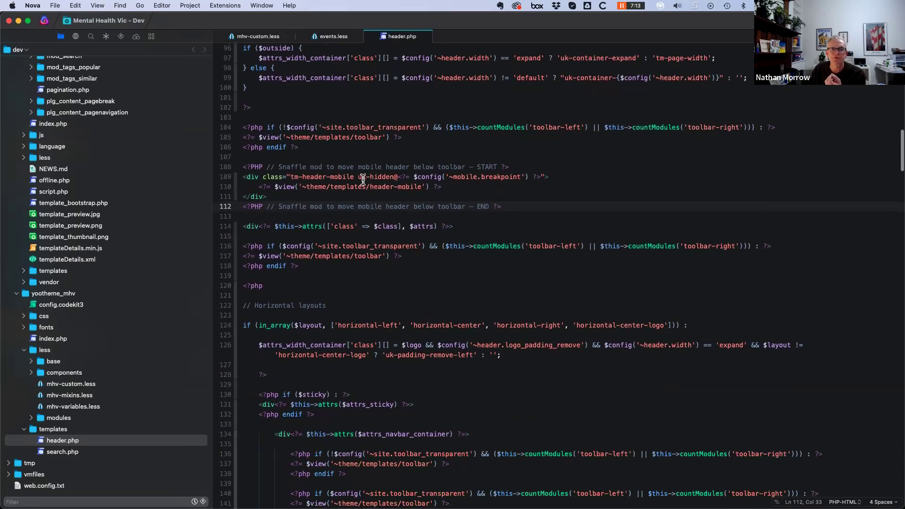
pyautogui.scroll(-10, 350, 235)
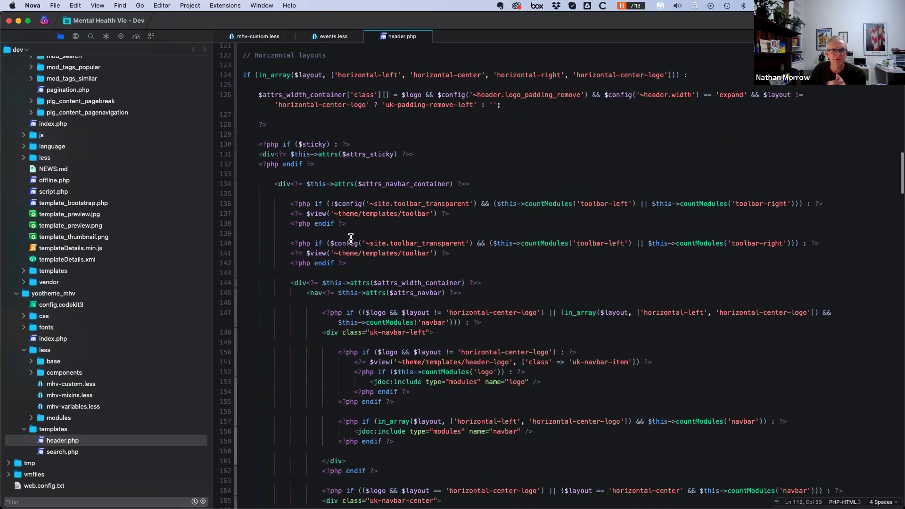
pyautogui.scroll(-6, 356, 243)
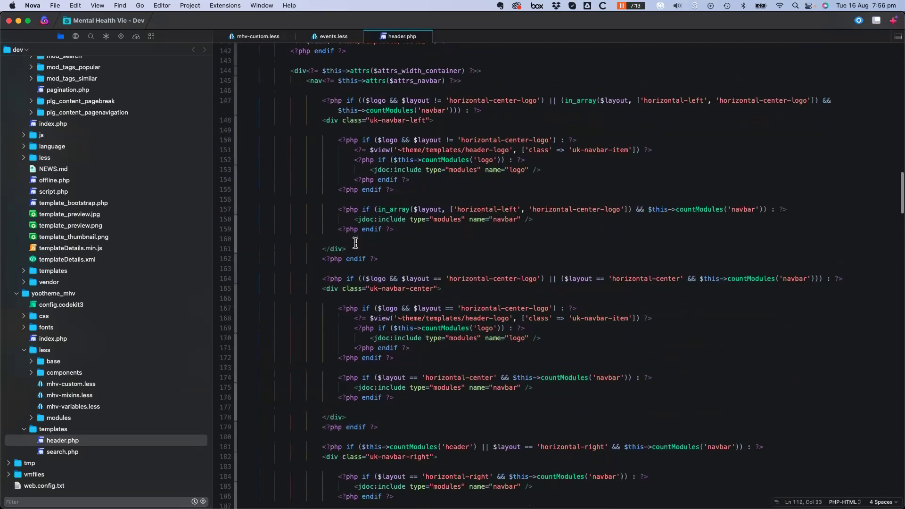
pyautogui.scroll(18, 359, 247)
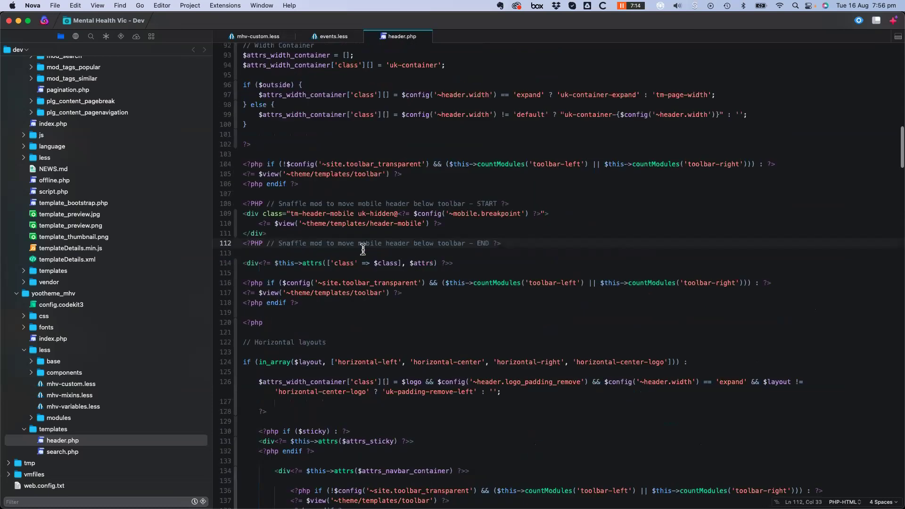
pyautogui.scroll(-1, 362, 248)
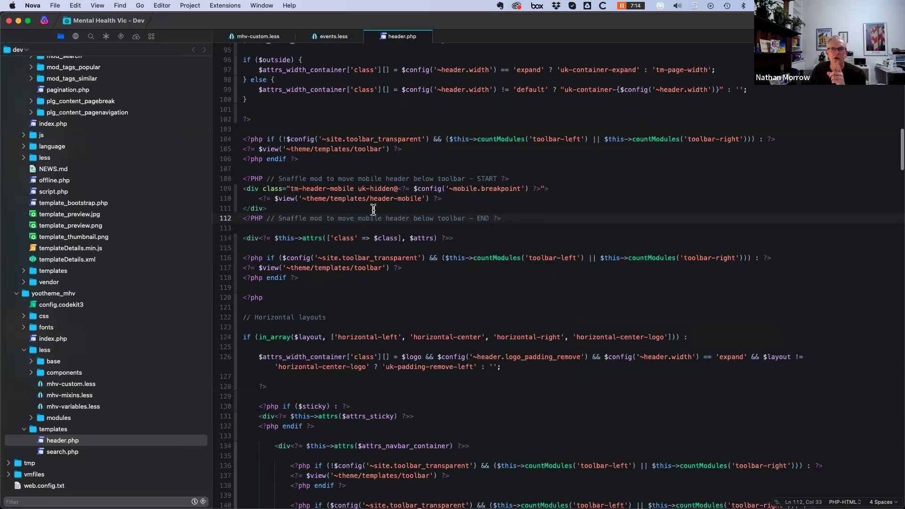
pyautogui.scroll(-12, 463, 319)
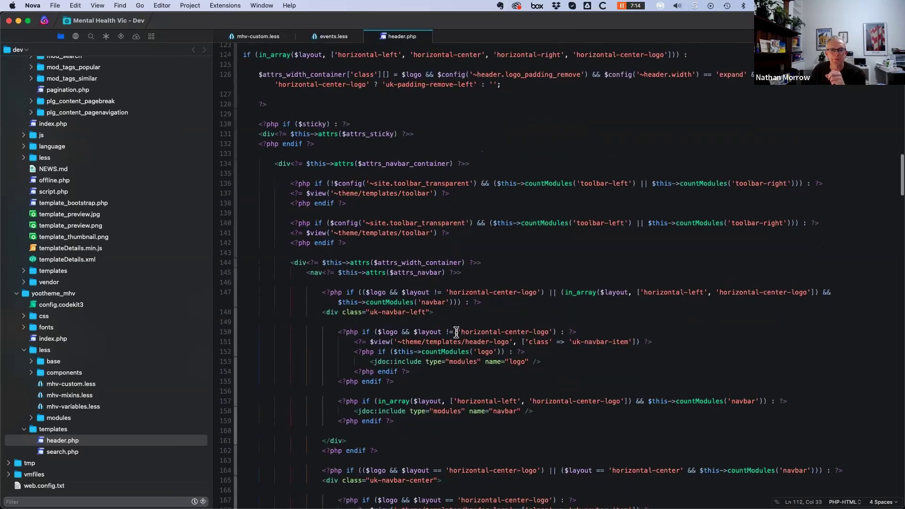
pyautogui.scroll(-11, 455, 333)
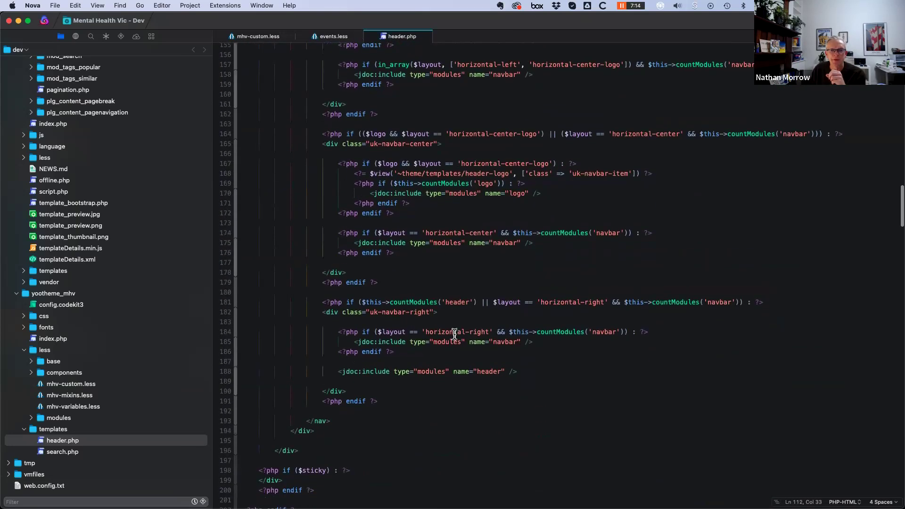
pyautogui.scroll(-12, 454, 334)
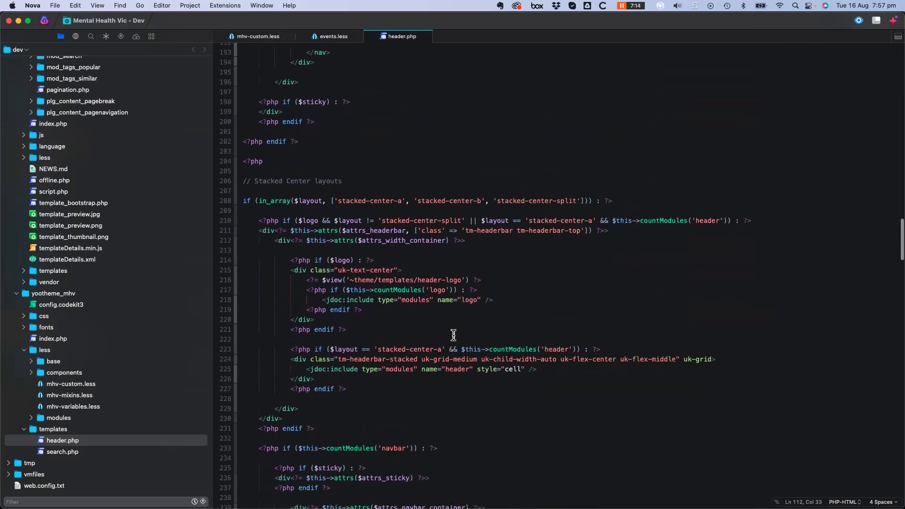
pyautogui.scroll(-10, 453, 335)
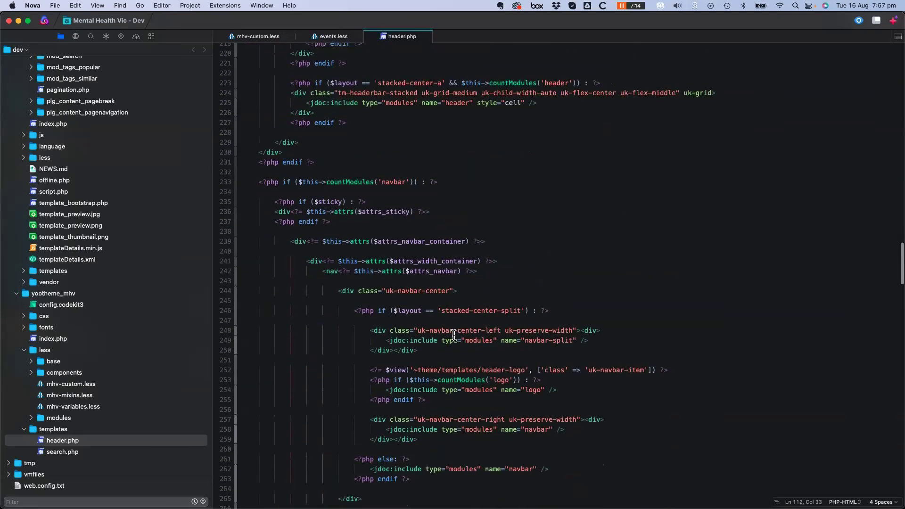
pyautogui.scroll(-13, 452, 335)
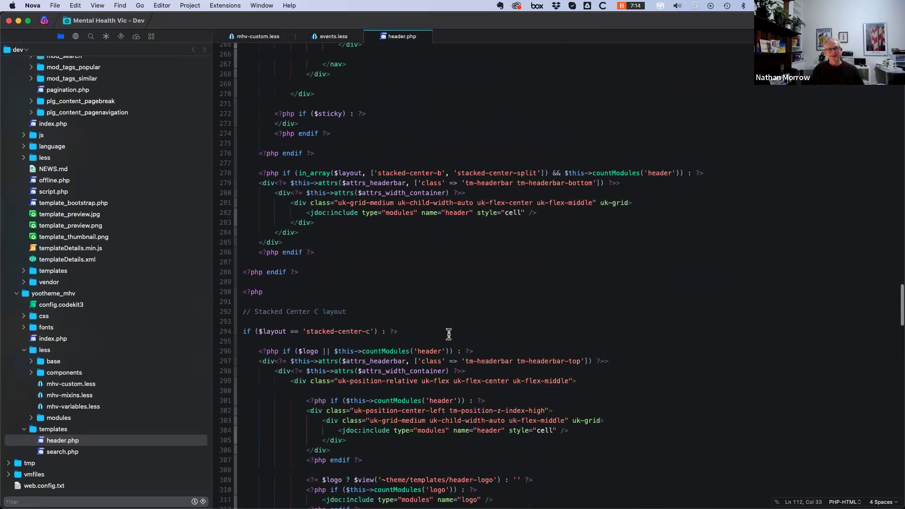
pyautogui.scroll(-3, 444, 400)
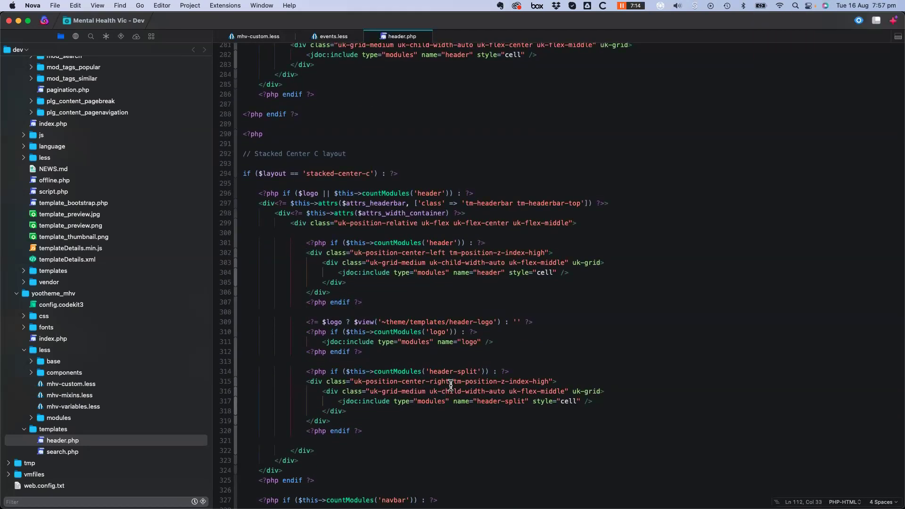
pyautogui.scroll(-13, 452, 375)
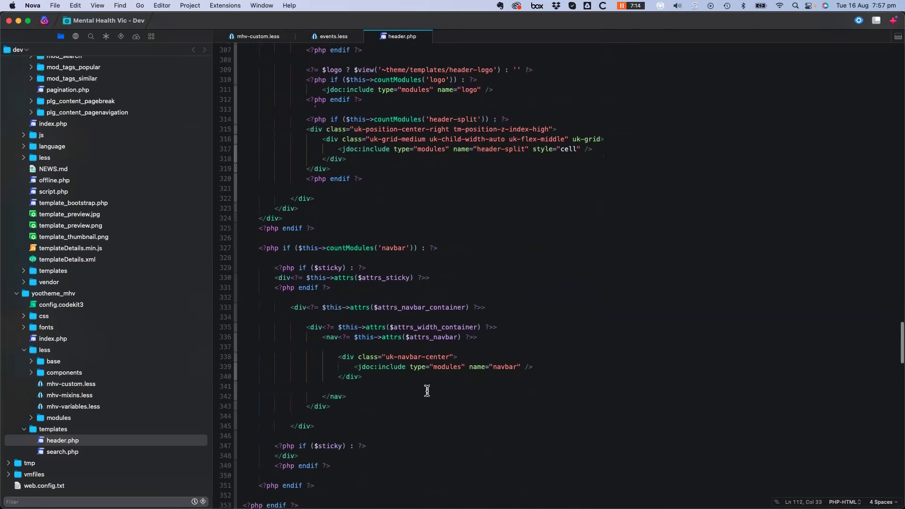
pyautogui.scroll(-4, 427, 391)
# Search header.php for 'snaffle' to find the mod at lines 108–112, then scroll back up.
pyautogui.press('super+f')
pyautogui.write('snaffle')
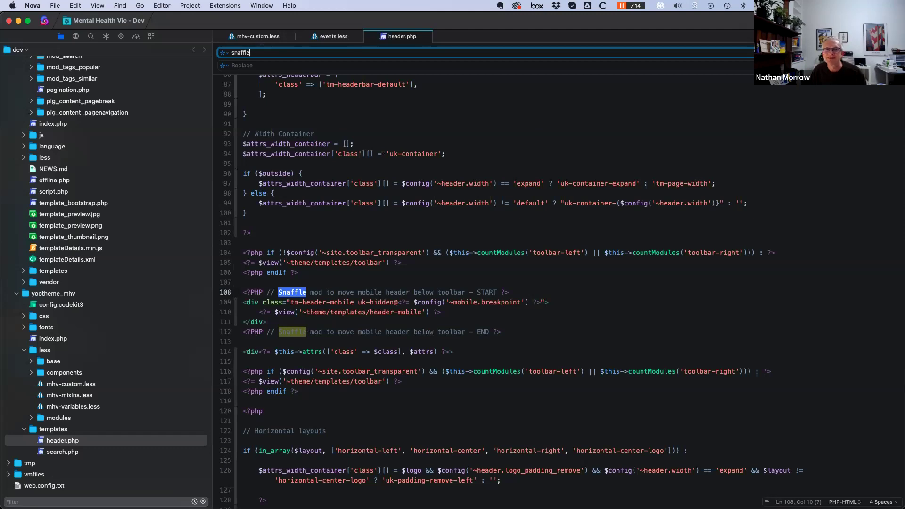
pyautogui.press('Return')
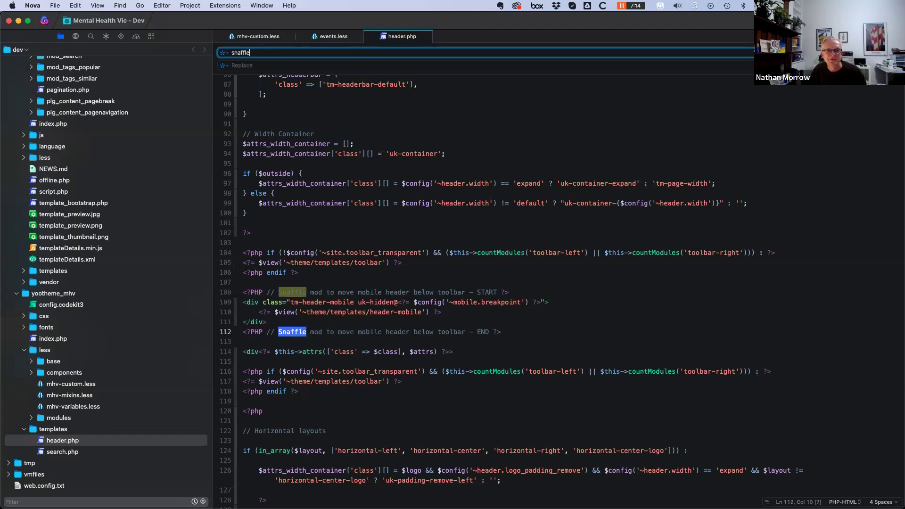
pyautogui.press('Return')
pyautogui.press('Return')
pyautogui.click(464, 345)
pyautogui.scroll(-10, 448, 354)
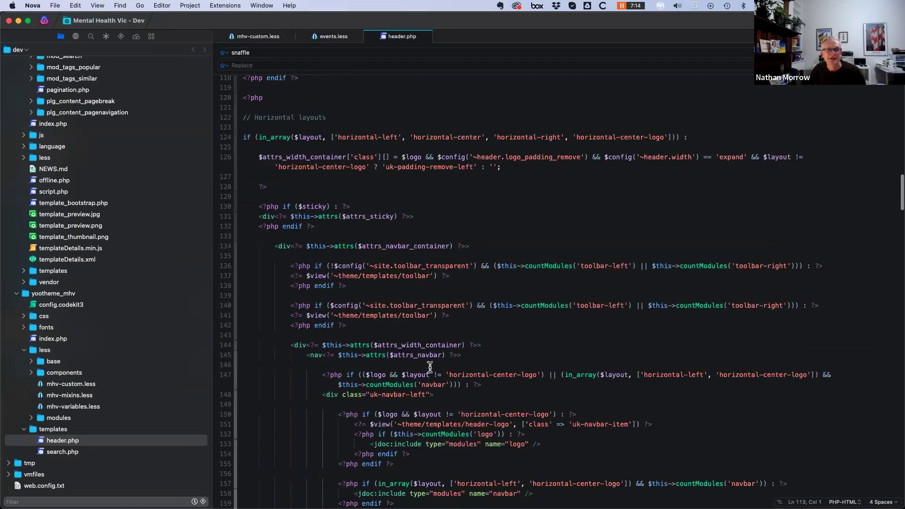
pyautogui.scroll(-2, 430, 366)
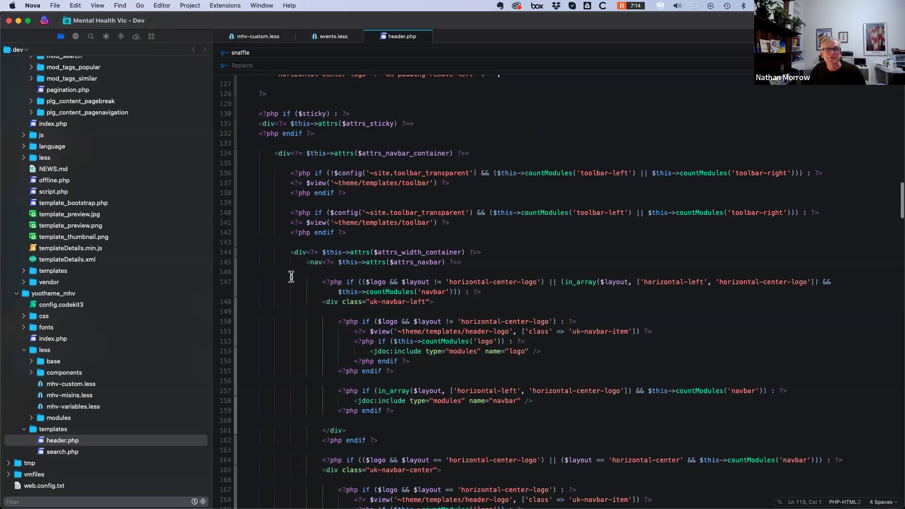
pyautogui.scroll(3, 316, 255)
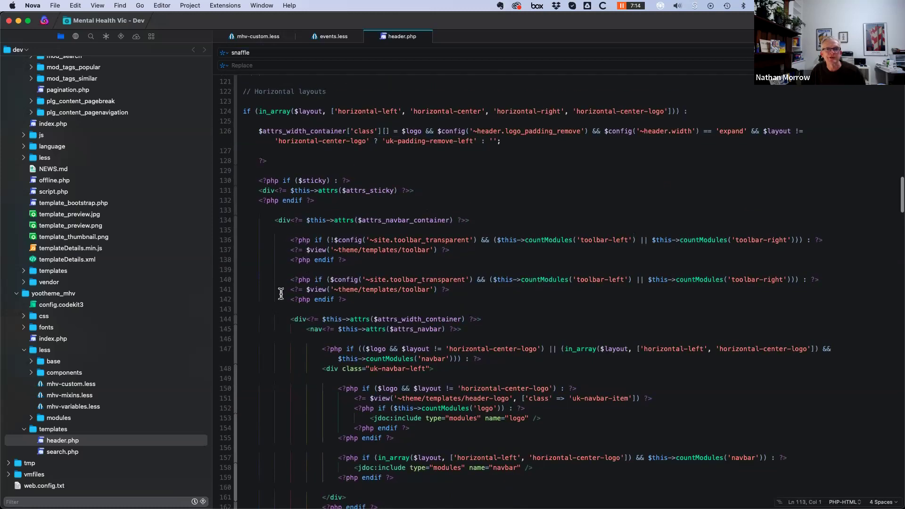
pyautogui.scroll(20, 387, 313)
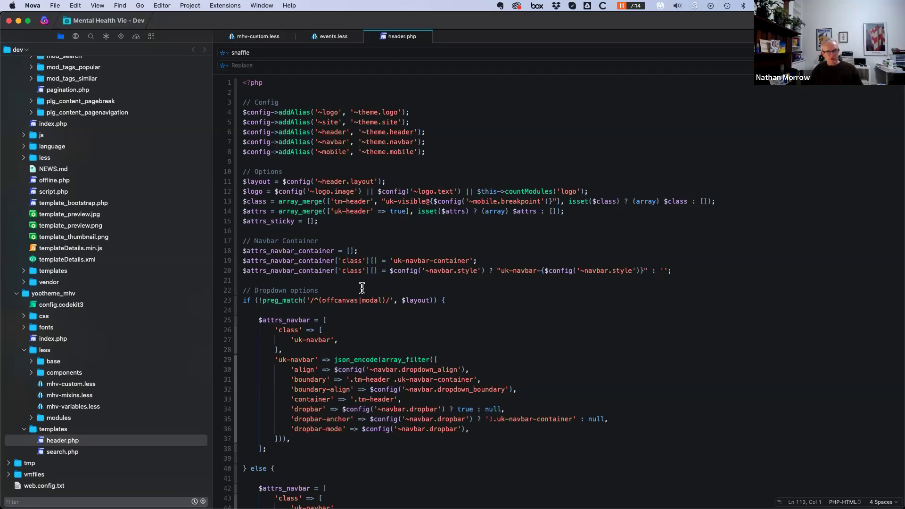
pyautogui.press('super+Tab')
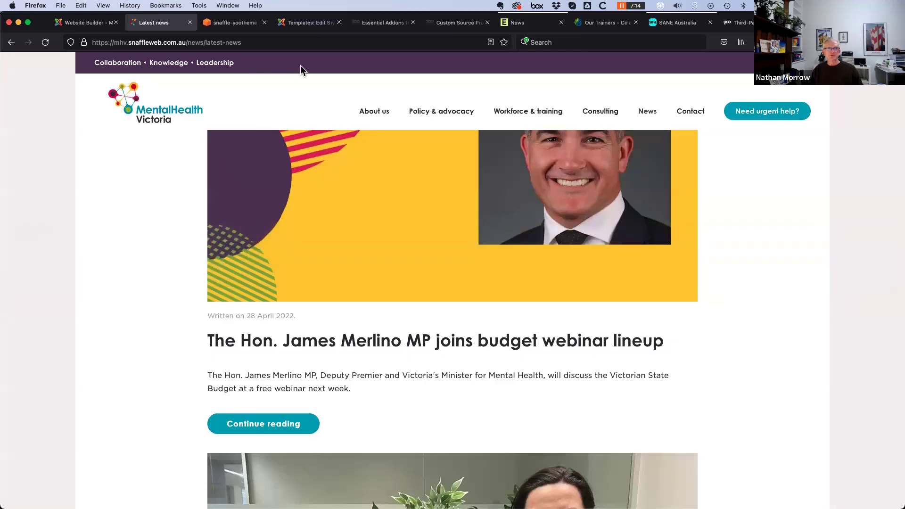
# Inspect the site logo and select the tm-header element, expanding its uk-sticky child.
pyautogui.rightClick(176, 74)
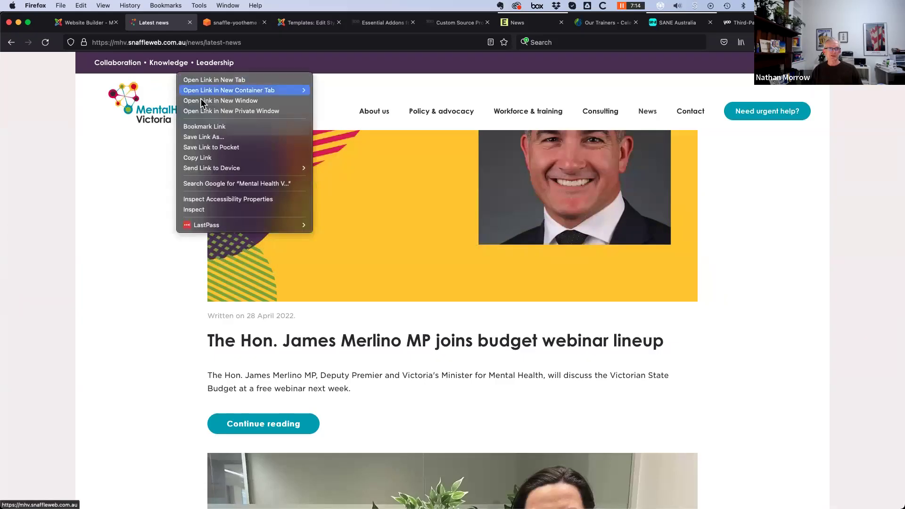
pyautogui.click(224, 210)
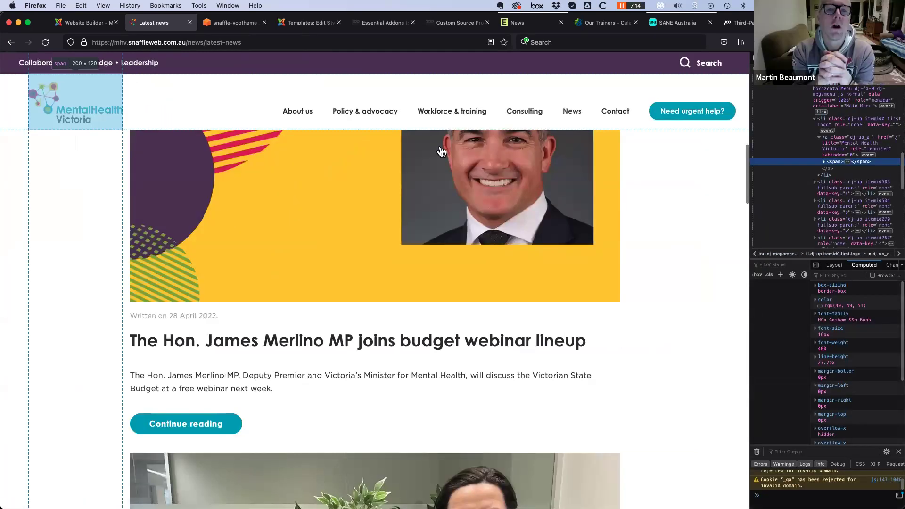
pyautogui.scroll(5, 825, 169)
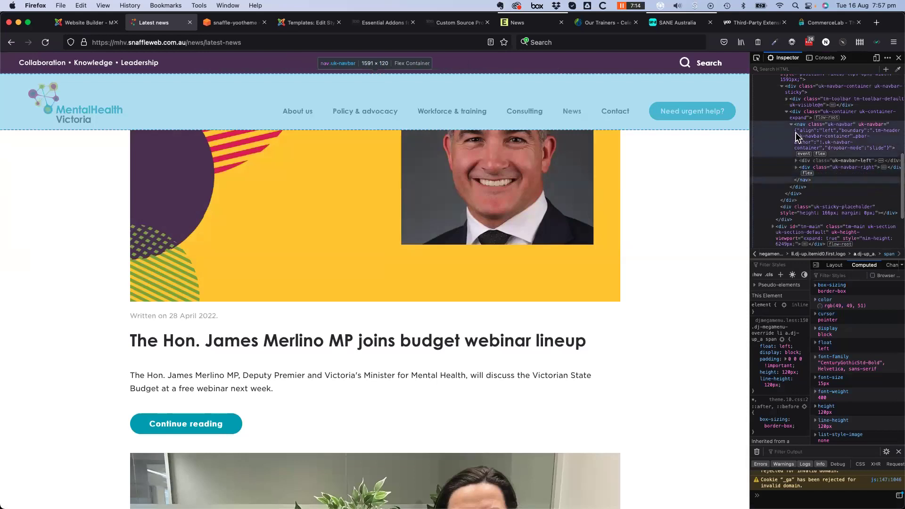
pyautogui.scroll(2, 800, 135)
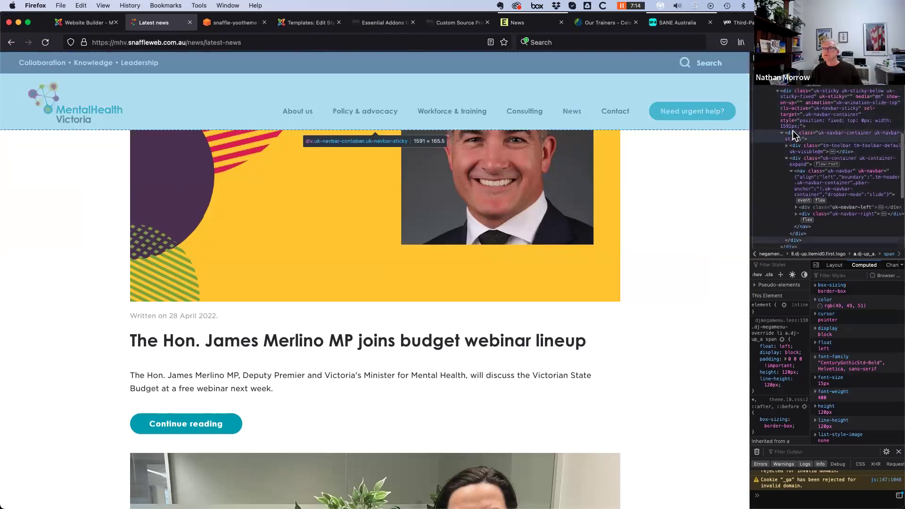
pyautogui.scroll(1, 792, 100)
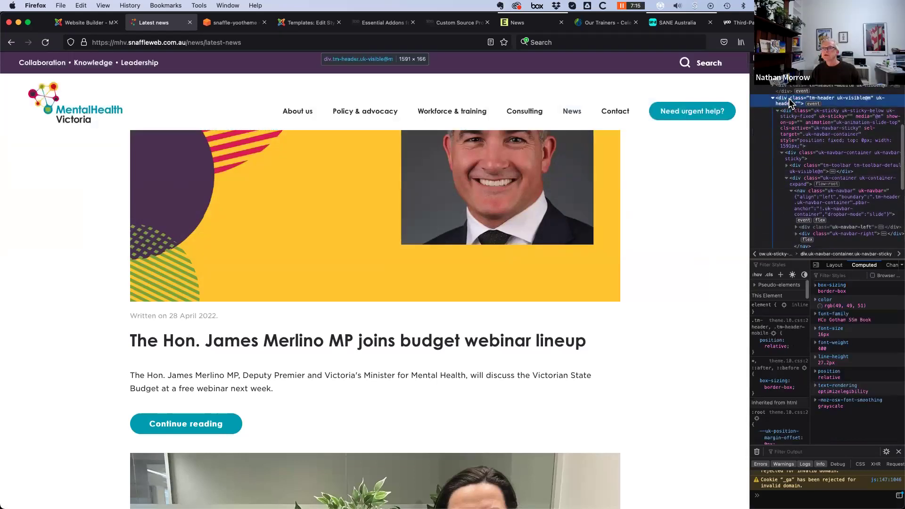
pyautogui.click(780, 100)
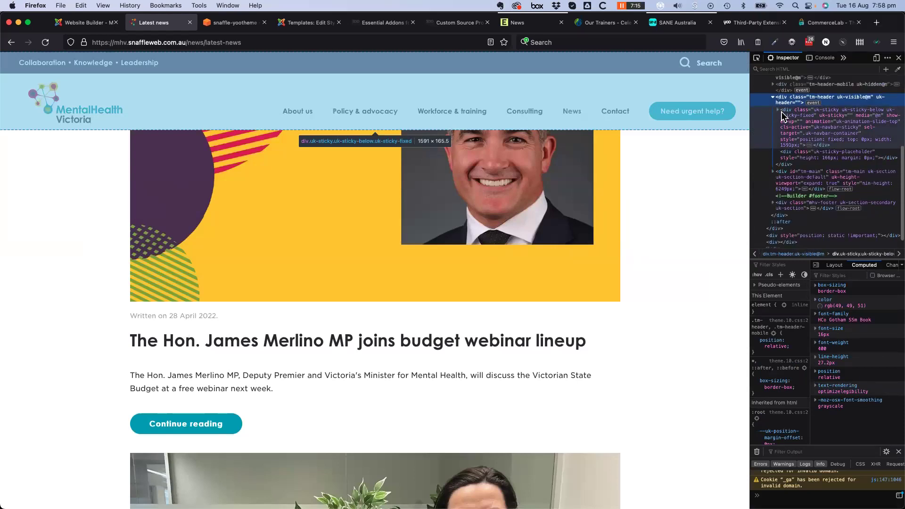
pyautogui.click(778, 111)
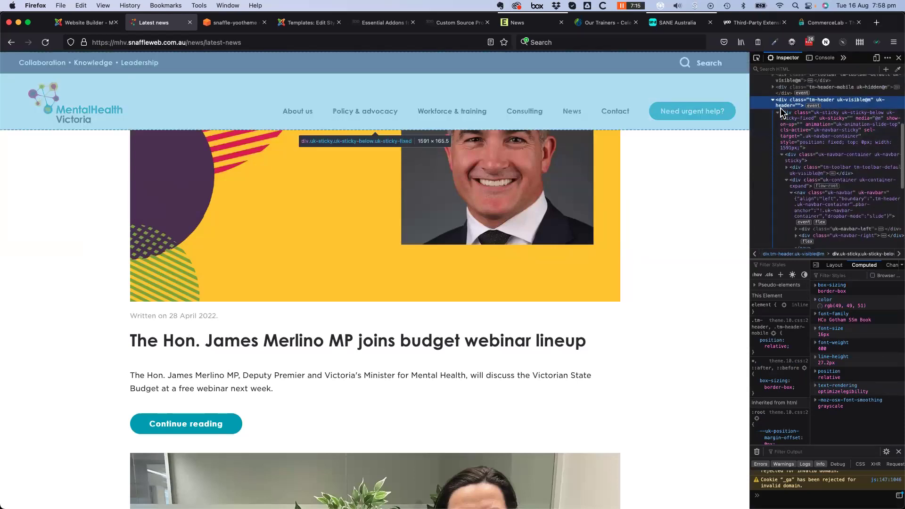
# Widen the inspector and select the navbar container and both tm-toolbar elements.
pyautogui.moveTo(750, 156); pyautogui.dragTo(689, 157)
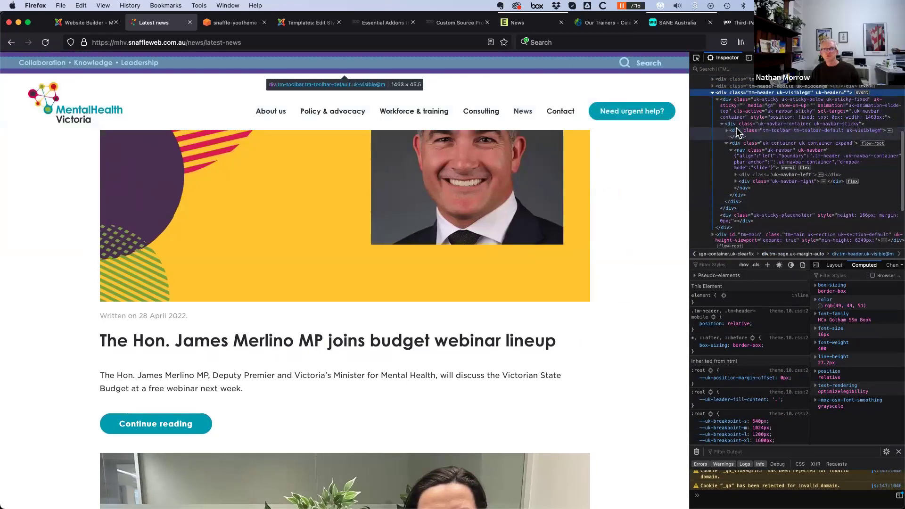
pyautogui.click(737, 124)
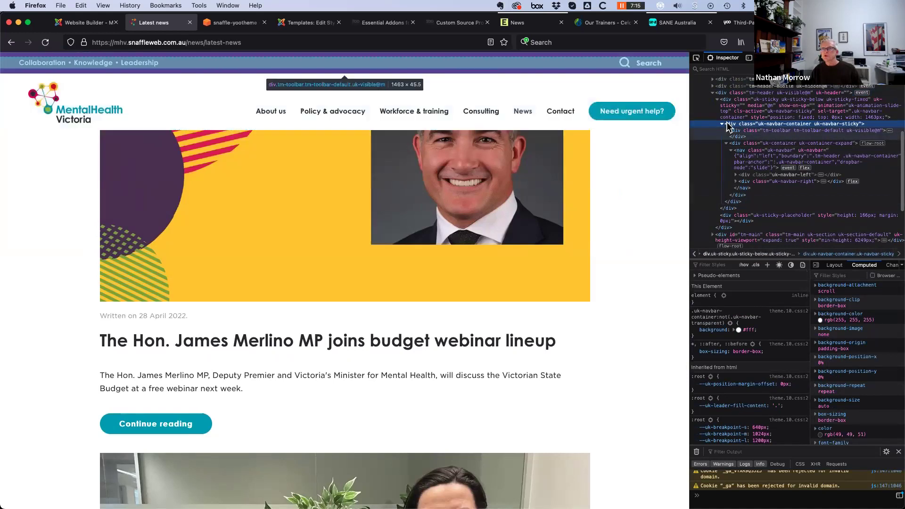
pyautogui.scroll(1, 740, 111)
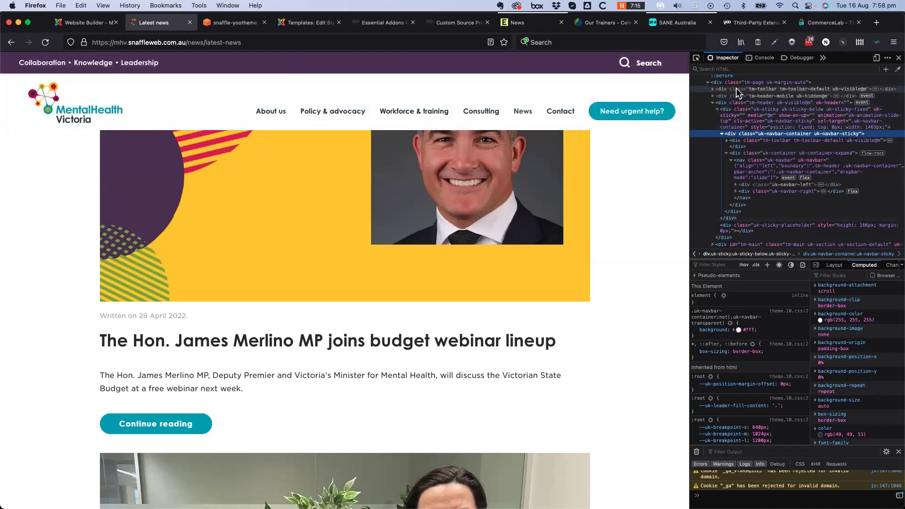
pyautogui.scroll(1, 733, 92)
pyautogui.click(731, 114)
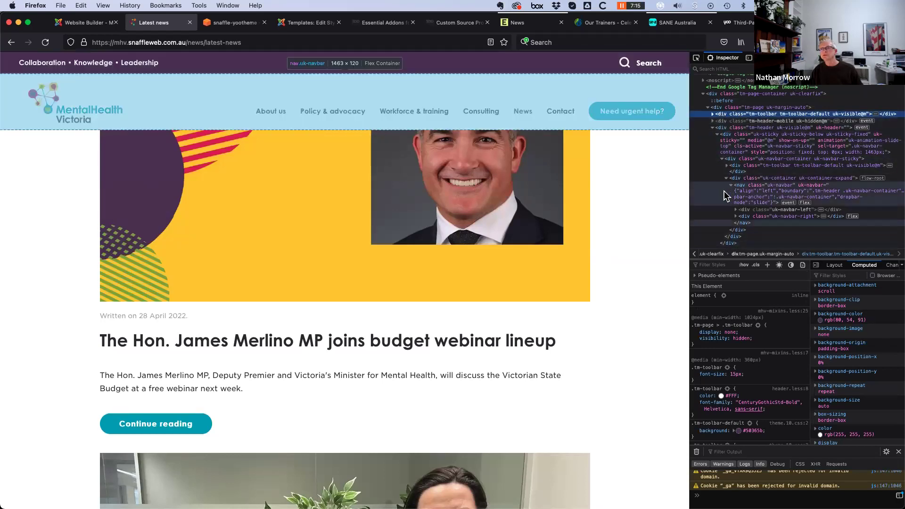
pyautogui.click(746, 167)
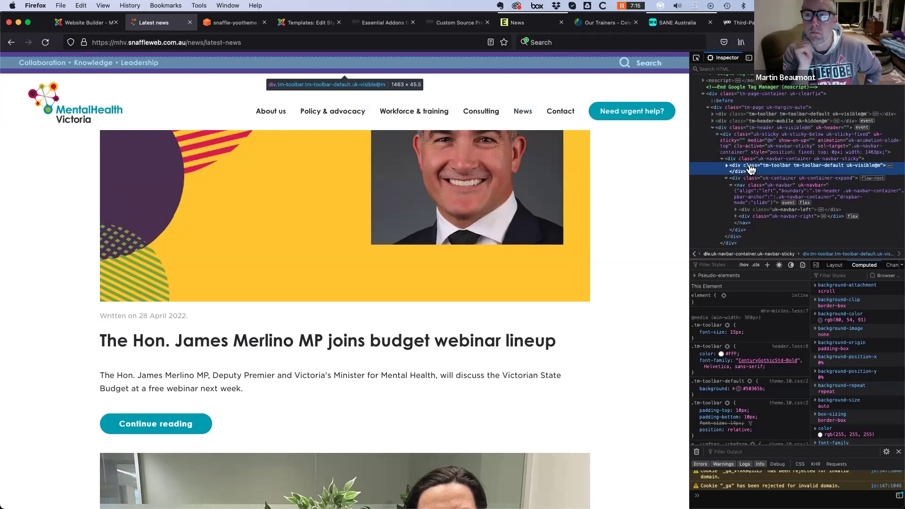
pyautogui.press('super+Tab')
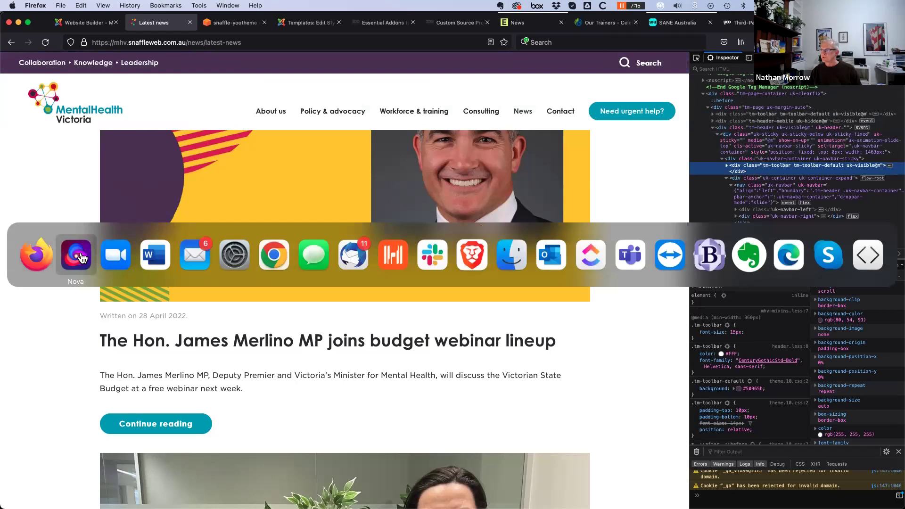
# Bring Nova forward and open the yootheme_mhv template's index.php.
pyautogui.click(80, 257)
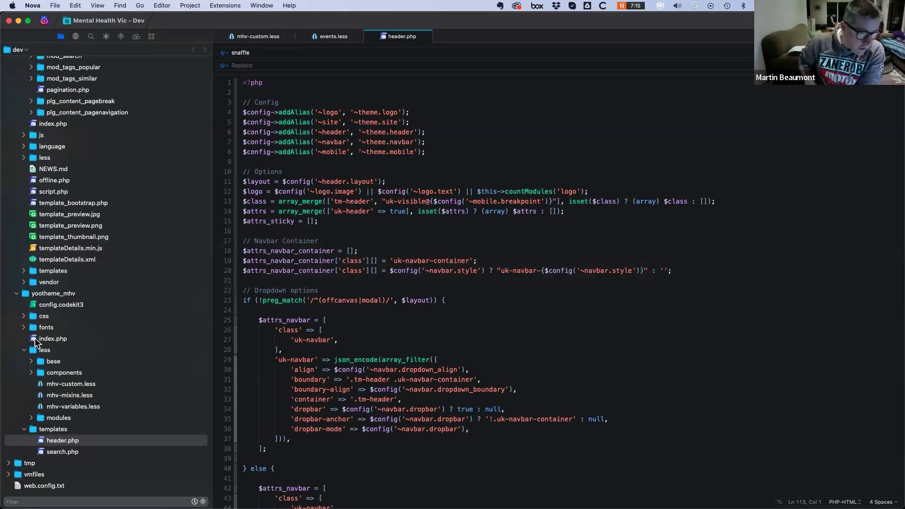
pyautogui.click(36, 339)
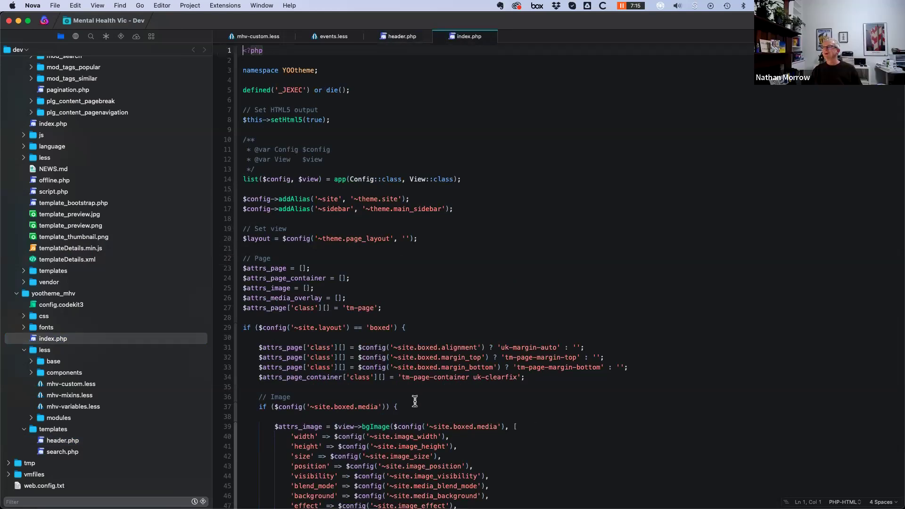
# In index.php's head, select the Font Awesome Pro 5 stylesheet link on line 115.
pyautogui.scroll(-3, 417, 400)
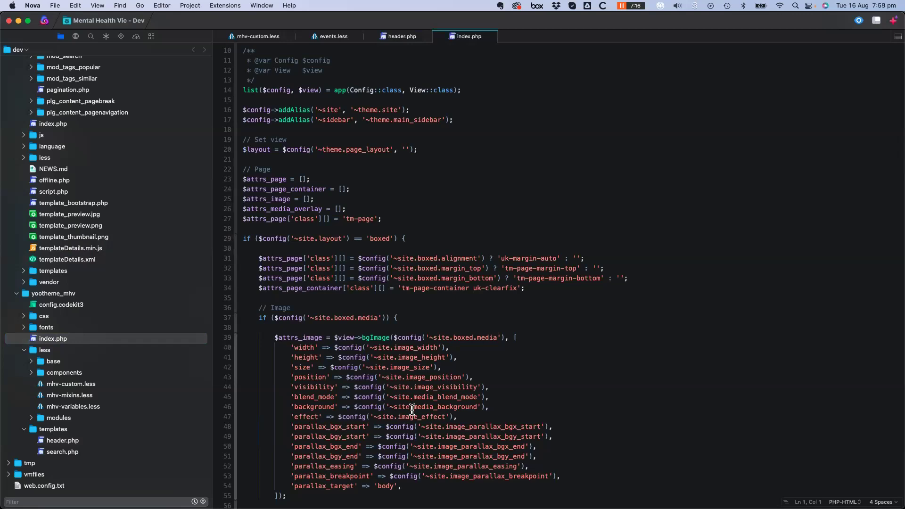
pyautogui.scroll(-5, 412, 409)
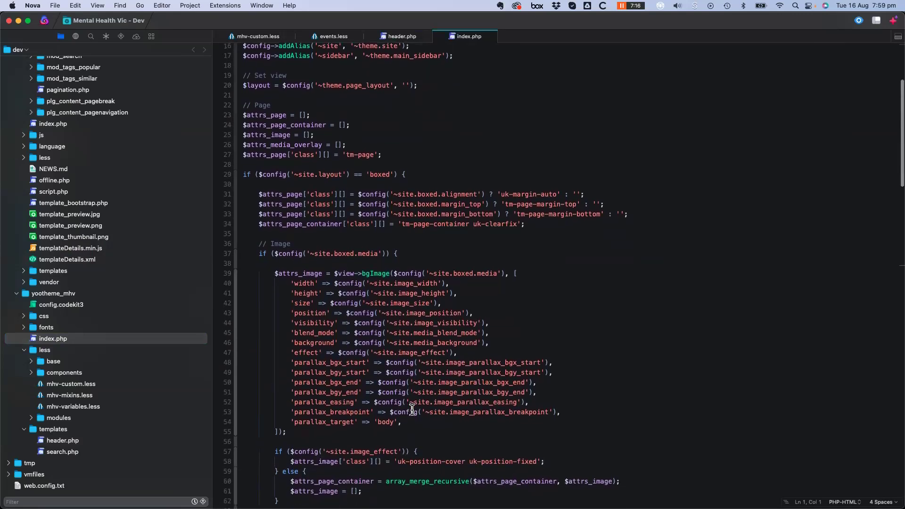
pyautogui.scroll(-5, 412, 410)
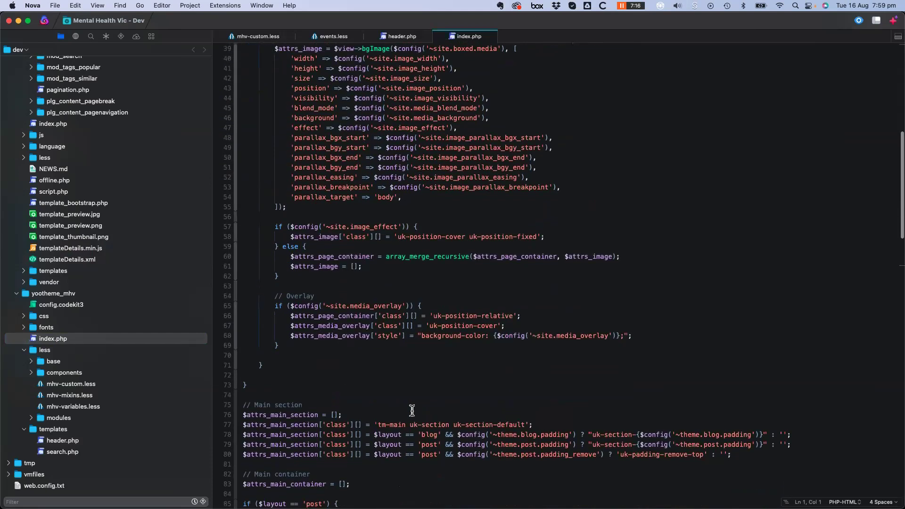
pyautogui.scroll(-8, 412, 410)
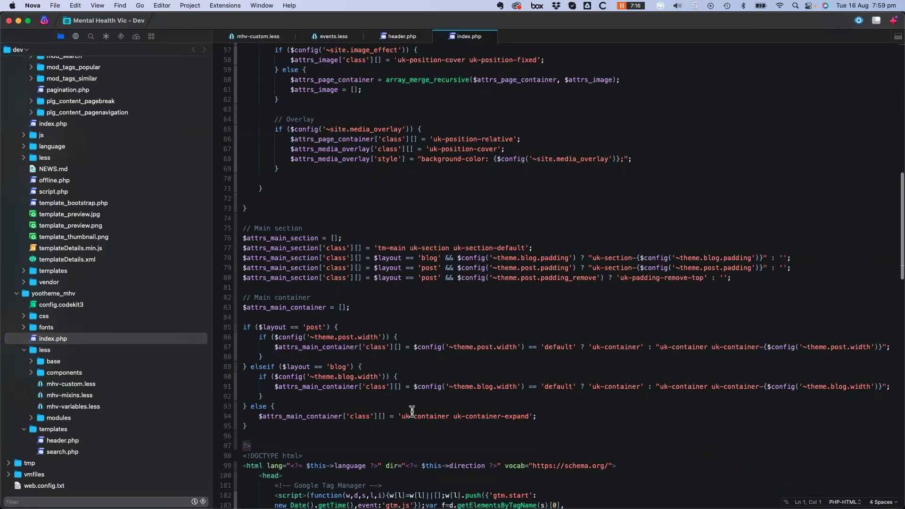
pyautogui.scroll(-8, 412, 412)
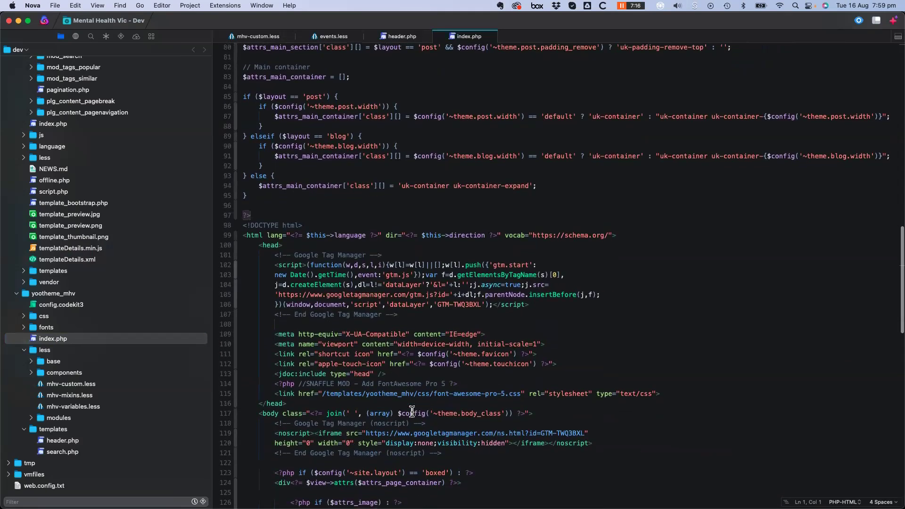
pyautogui.scroll(-1, 412, 413)
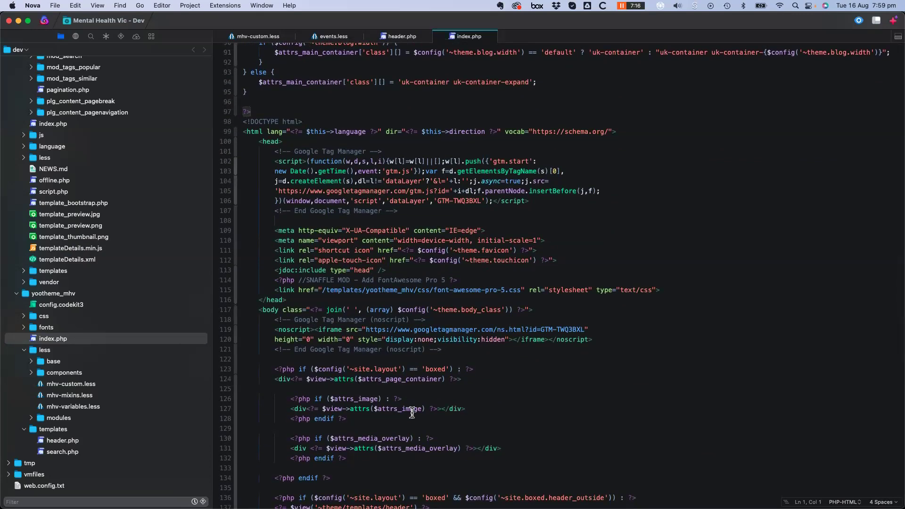
pyautogui.scroll(-3, 413, 414)
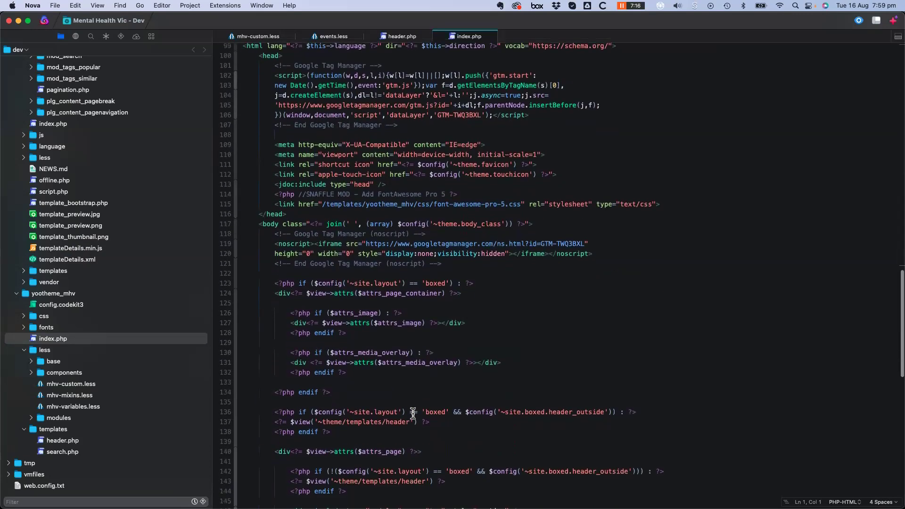
pyautogui.click(274, 204)
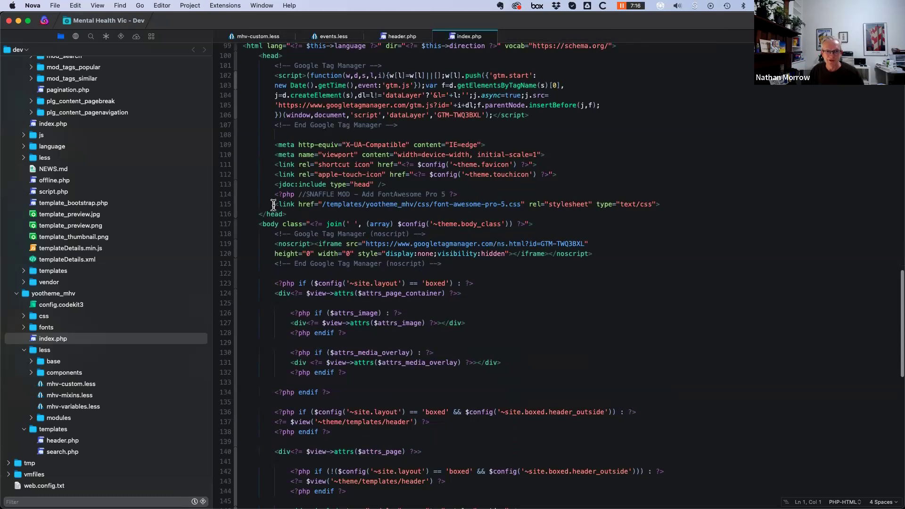
pyautogui.keyDown('shift'); pyautogui.click(687, 203); pyautogui.keyUp('shift')
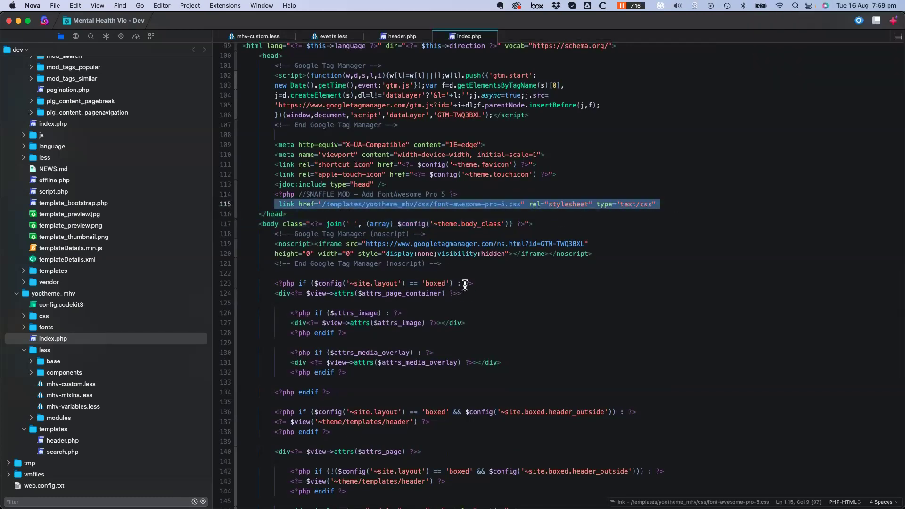
pyautogui.press('super+Tab')
# Bring Firefox forward, scroll the MHV Latest News page to the top, and open the CommerceLab tab.
pyautogui.click(72, 262)
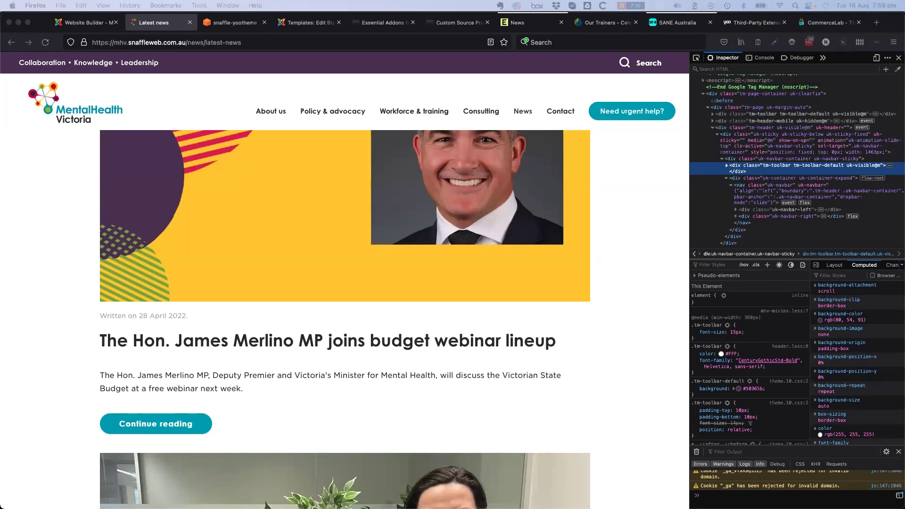
pyautogui.click(635, 350)
pyautogui.moveTo(276, 110)
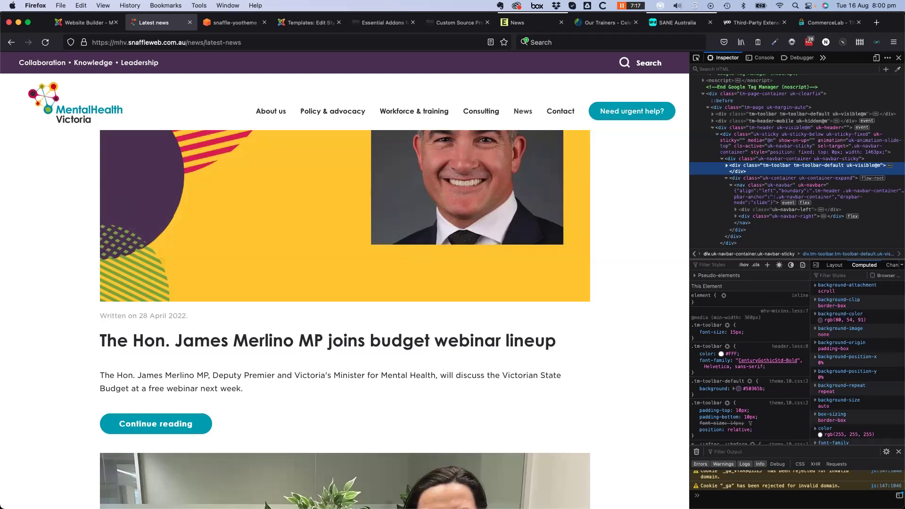
pyautogui.scroll(10, 376, 446)
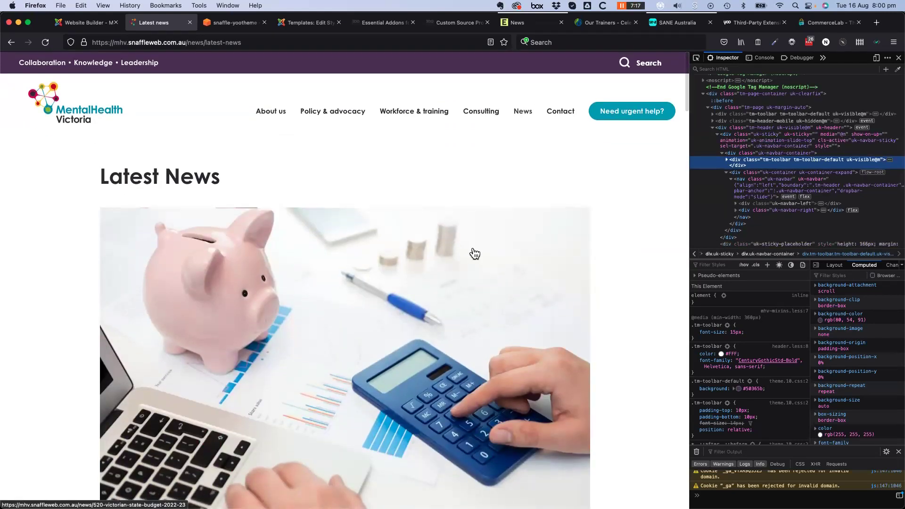
pyautogui.click(827, 23)
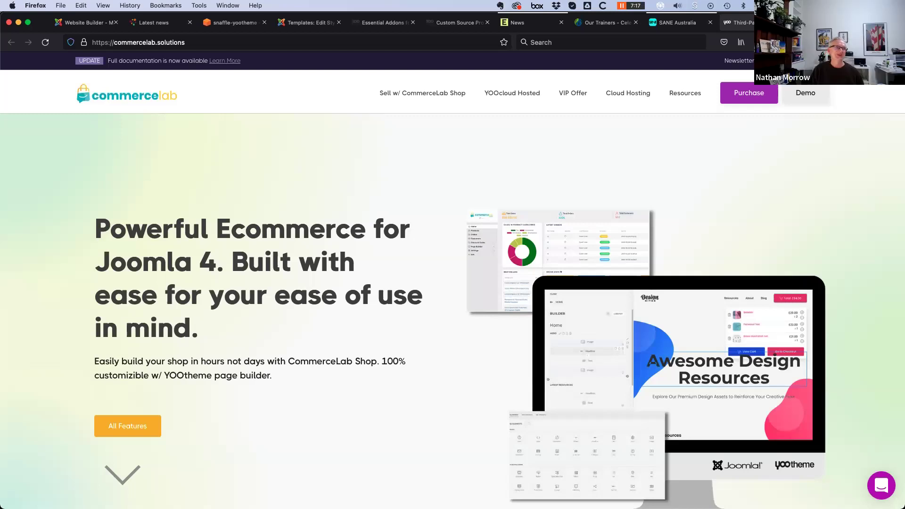
# In the Website Builder customizer, review Layout > Header: Horizontal Right, Expand max width, and sticky-on-scroll-up navbar.
pyautogui.click(84, 23)
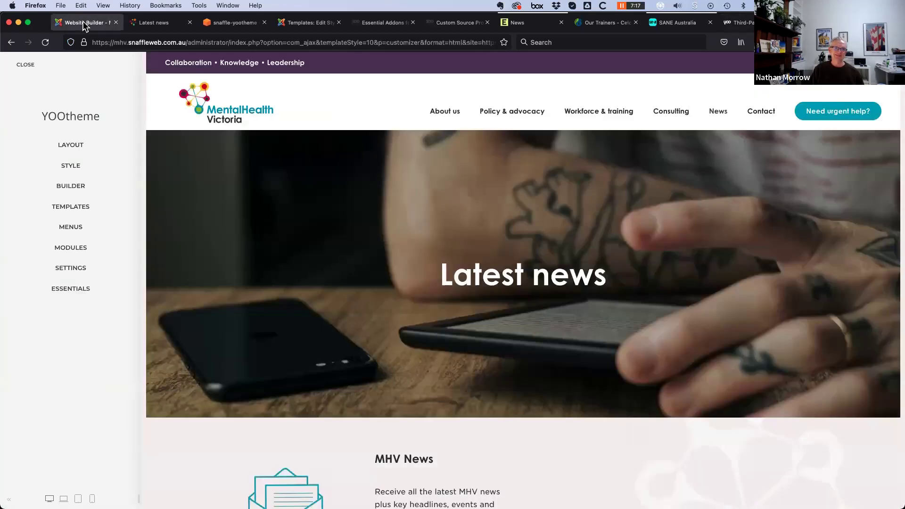
pyautogui.moveTo(509, 117)
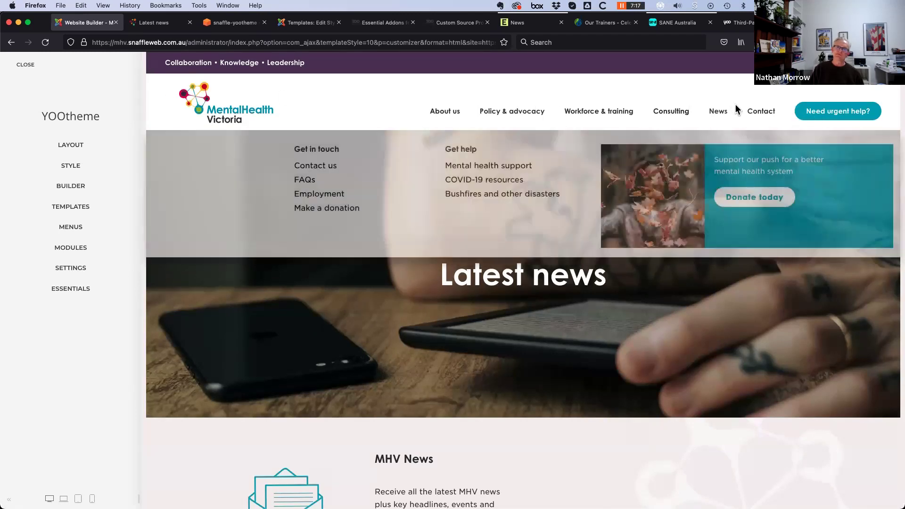
pyautogui.click(74, 147)
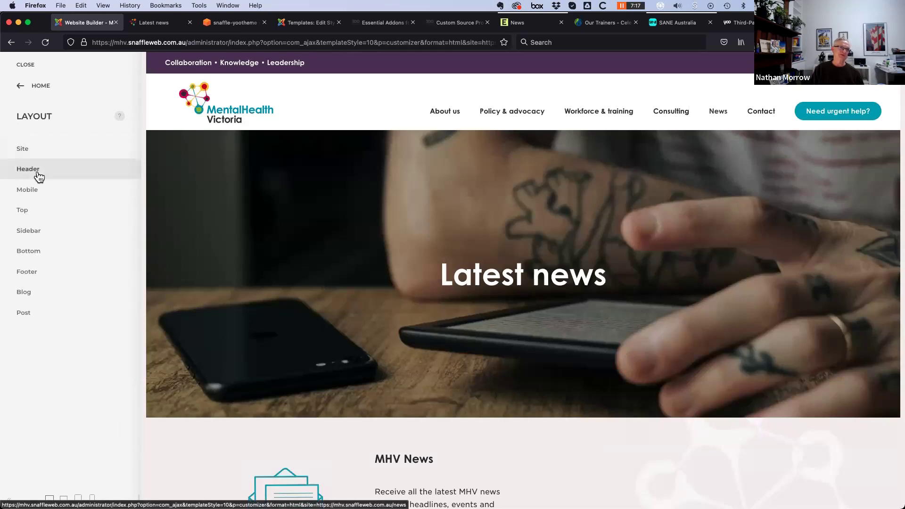
pyautogui.click(38, 174)
pyautogui.scroll(-3, 61, 386)
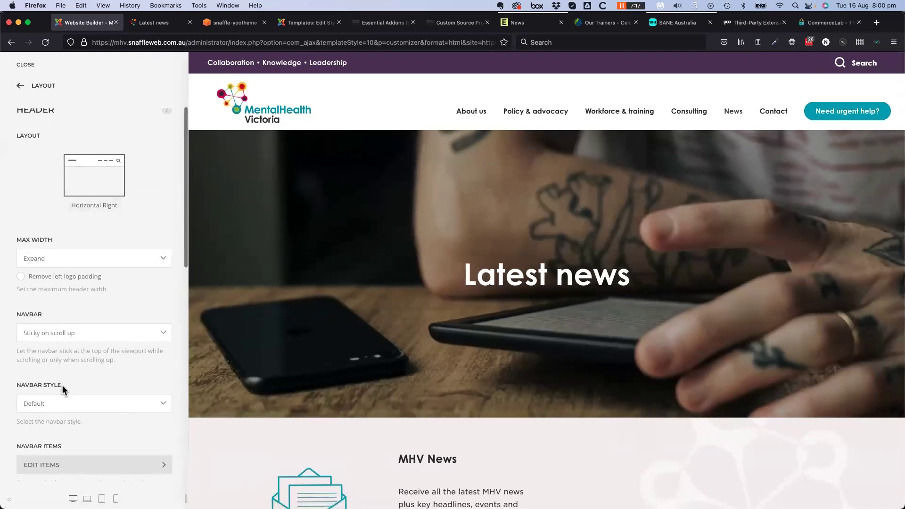
pyautogui.scroll(-3, 61, 386)
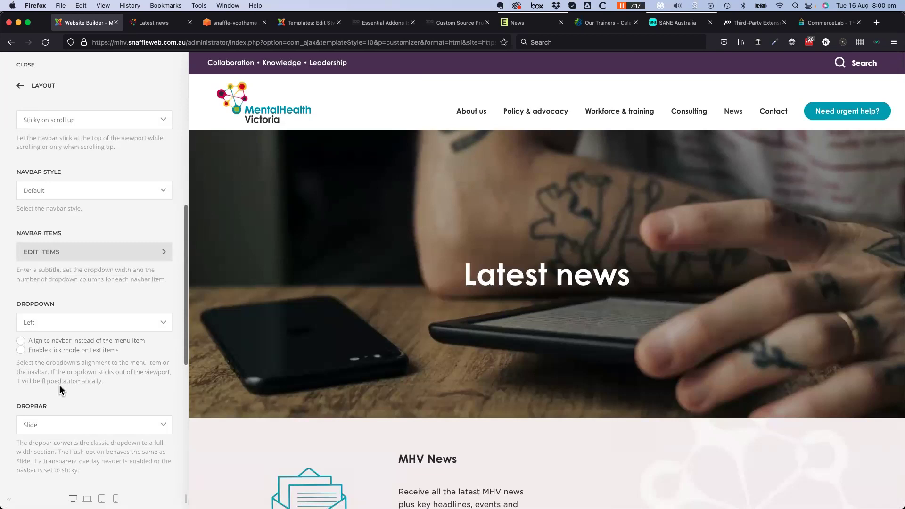
pyautogui.scroll(-5, 59, 385)
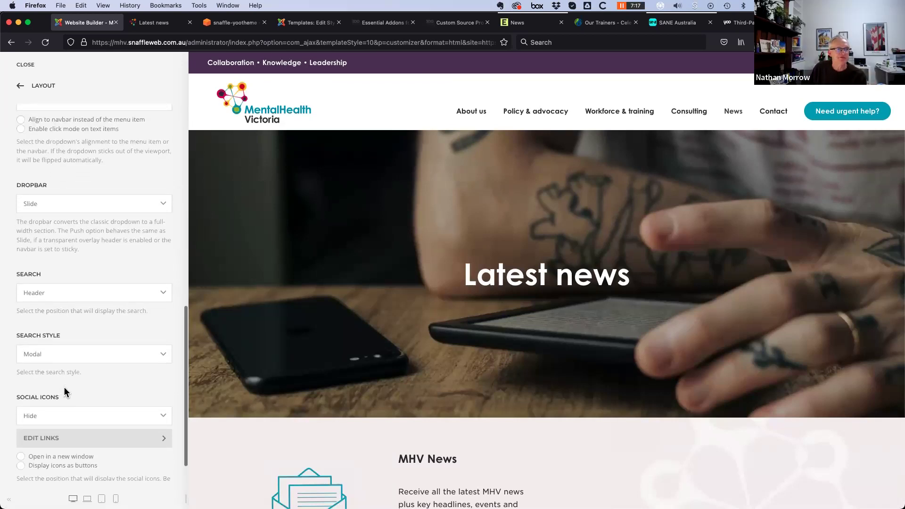
pyautogui.scroll(10, 72, 392)
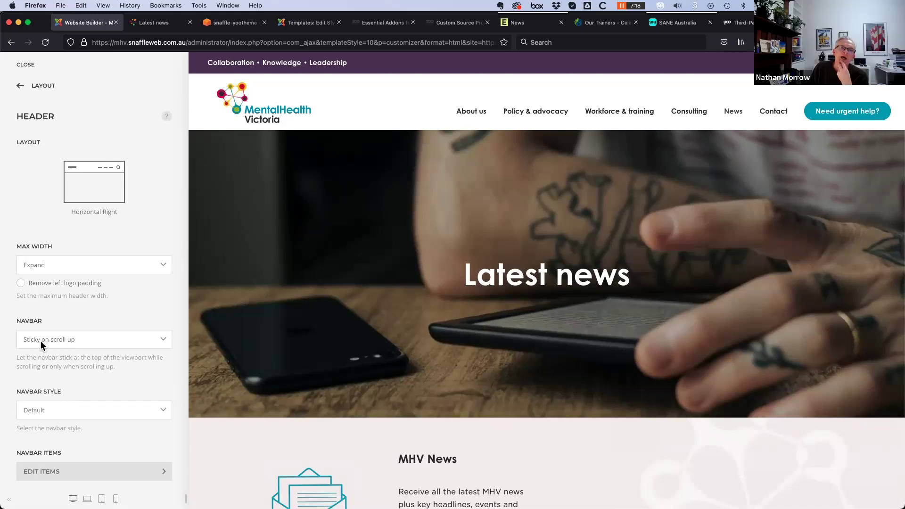
pyautogui.moveTo(563, 113)
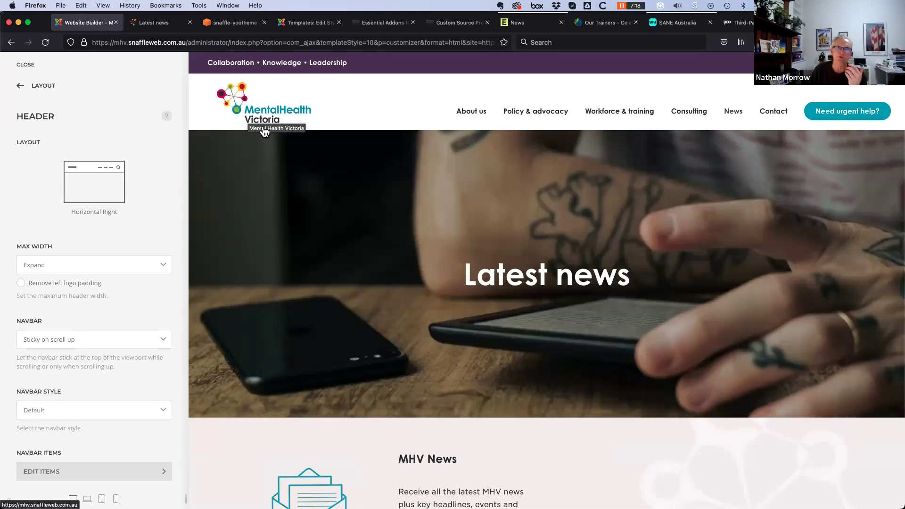
# Inspect the site logo's markup in devtools, collapse its li node, and return to the Layout section list.
pyautogui.rightClick(266, 111)
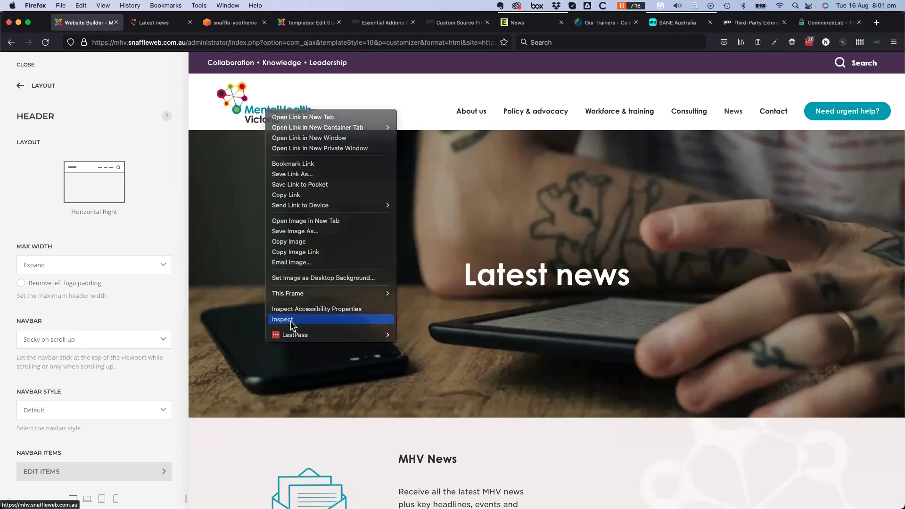
pyautogui.click(288, 319)
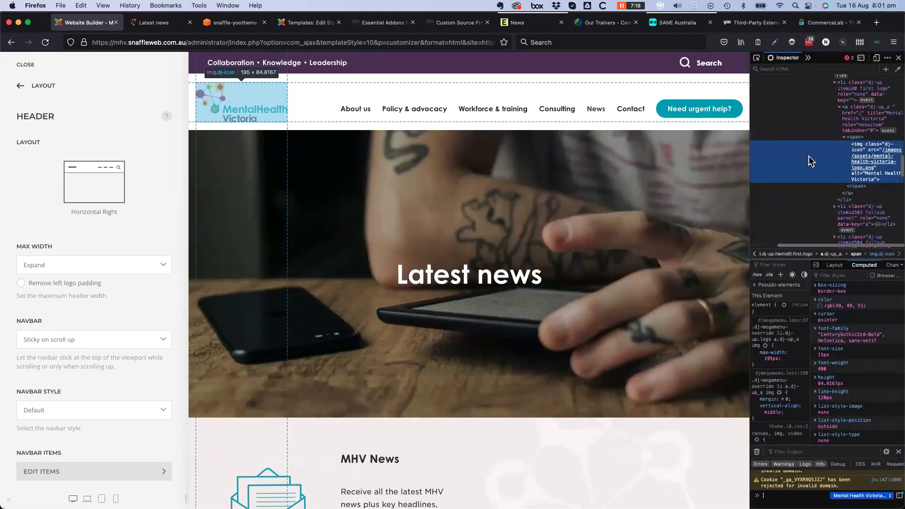
pyautogui.moveTo(861, 143)
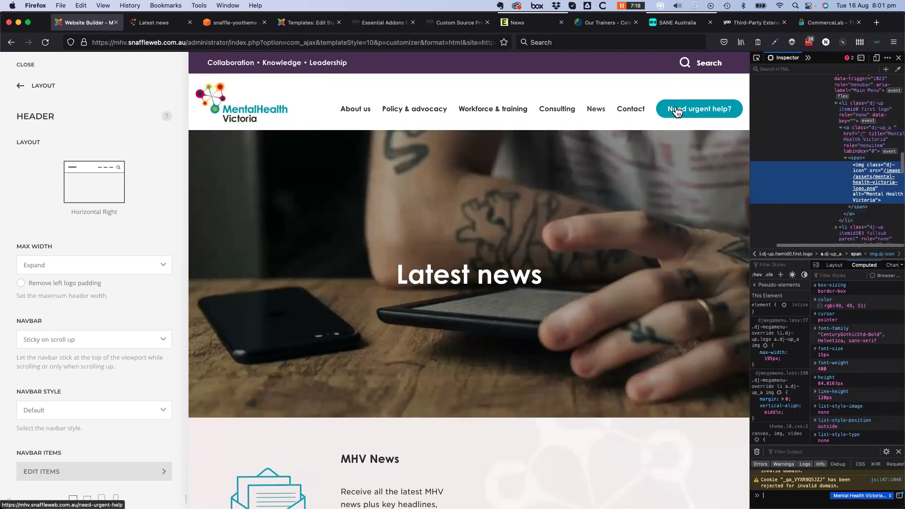
pyautogui.moveTo(624, 115)
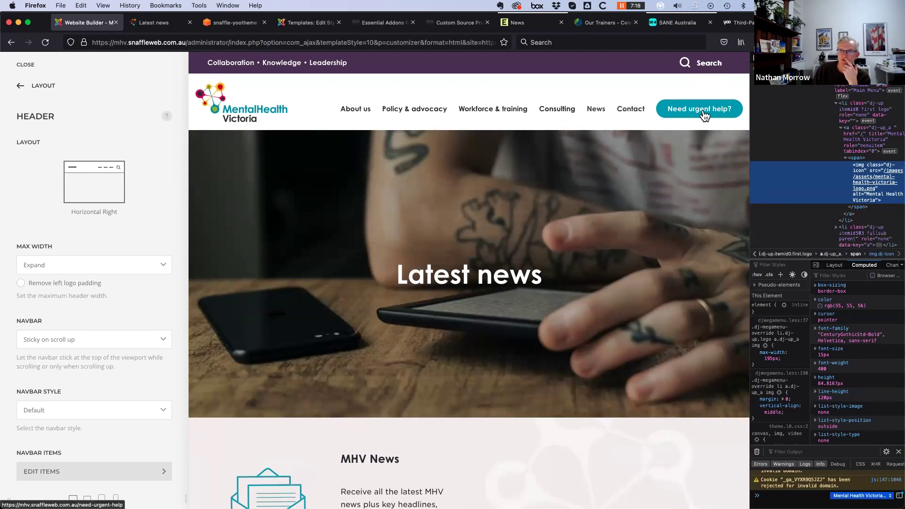
pyautogui.scroll(1, 853, 140)
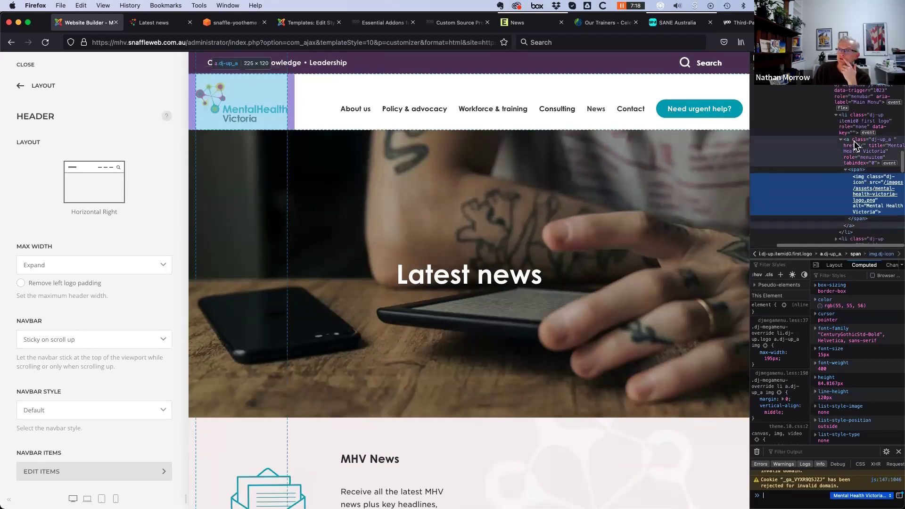
pyautogui.click(836, 115)
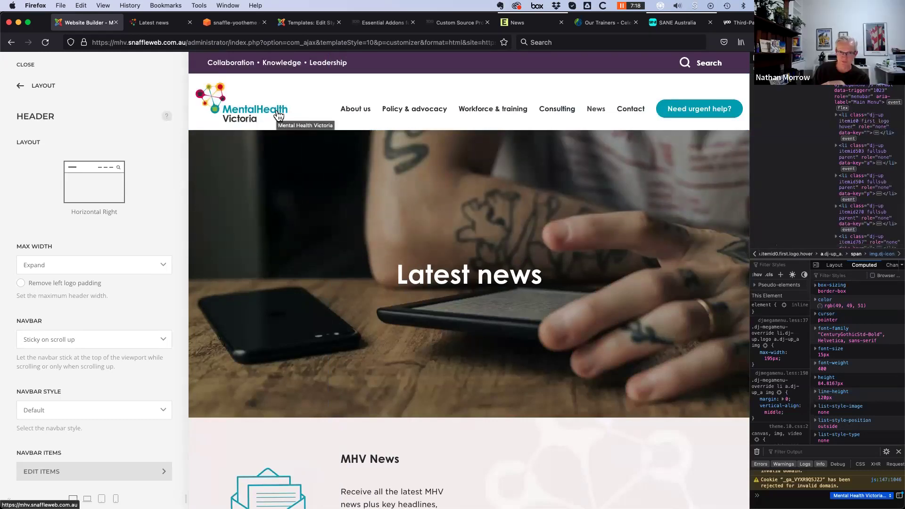
pyautogui.moveTo(437, 115)
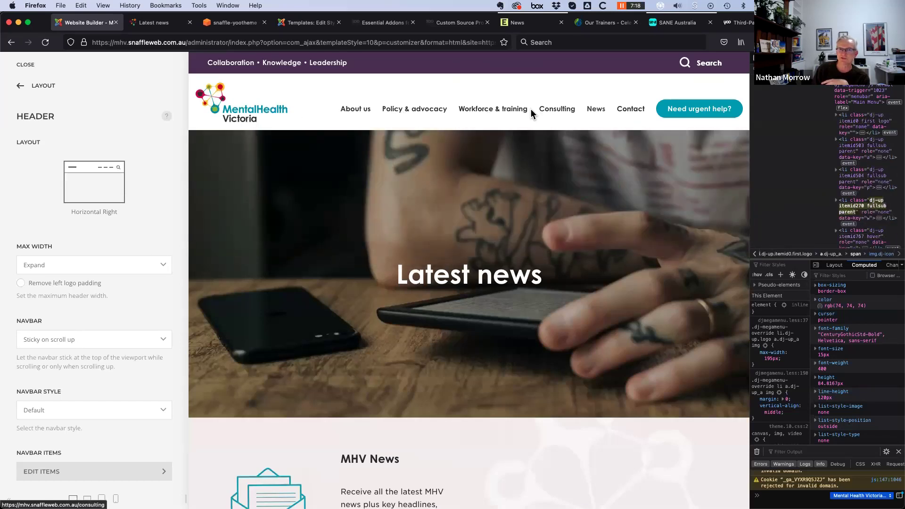
pyautogui.click(21, 87)
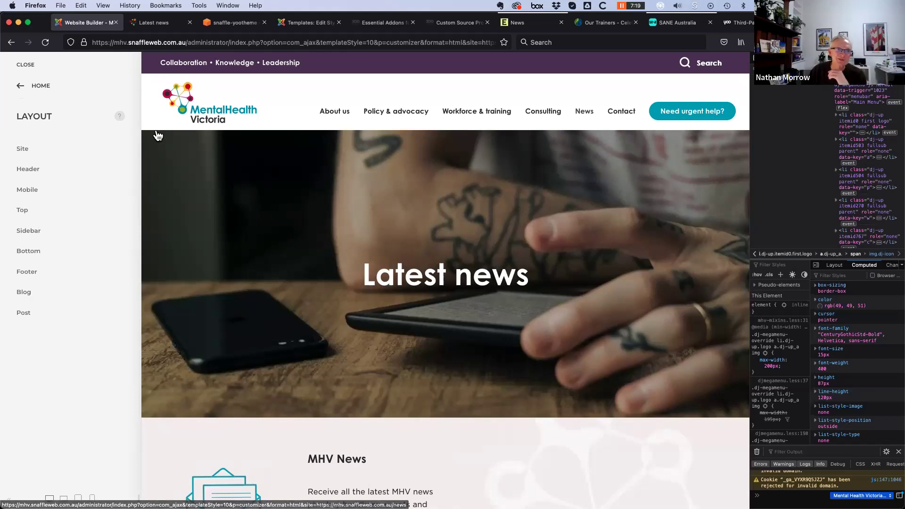
# Return the customizer to its Home menu and close the Firefox developer tools panel.
pyautogui.click(19, 88)
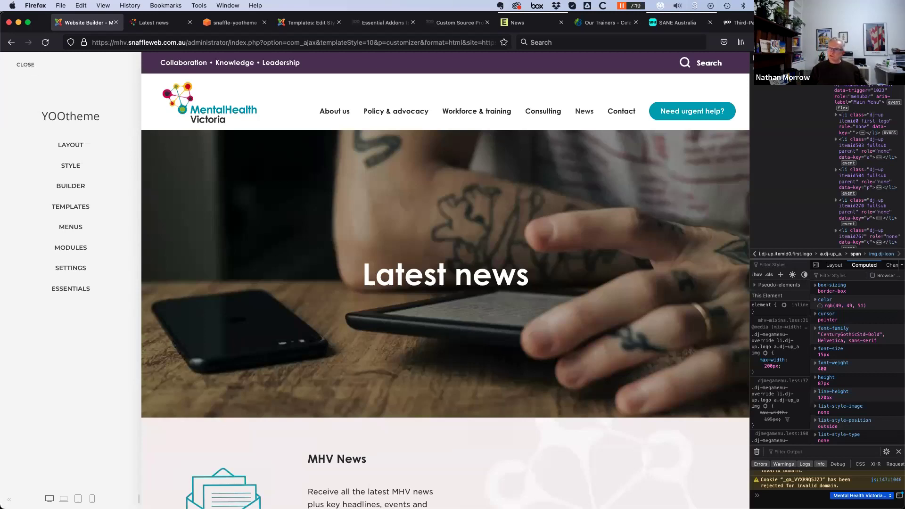
pyautogui.click(898, 58)
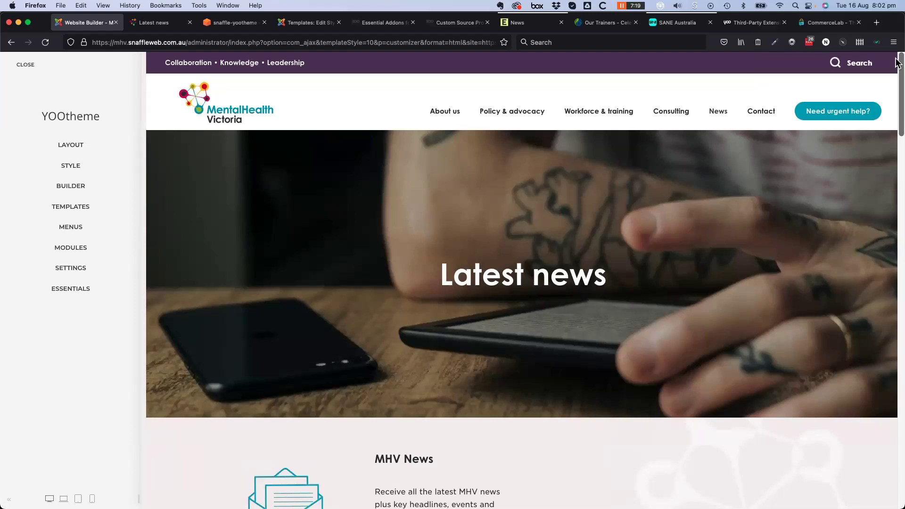
pyautogui.moveTo(761, 111)
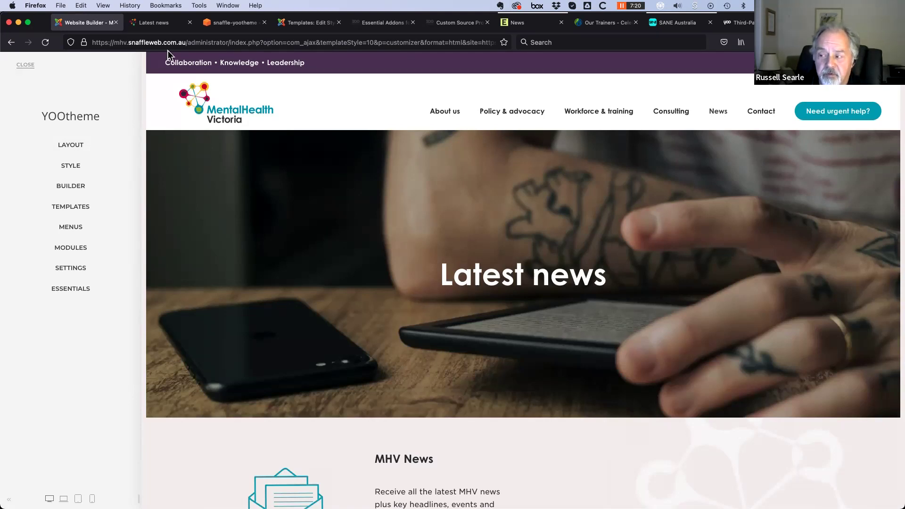
pyautogui.click(738, 22)
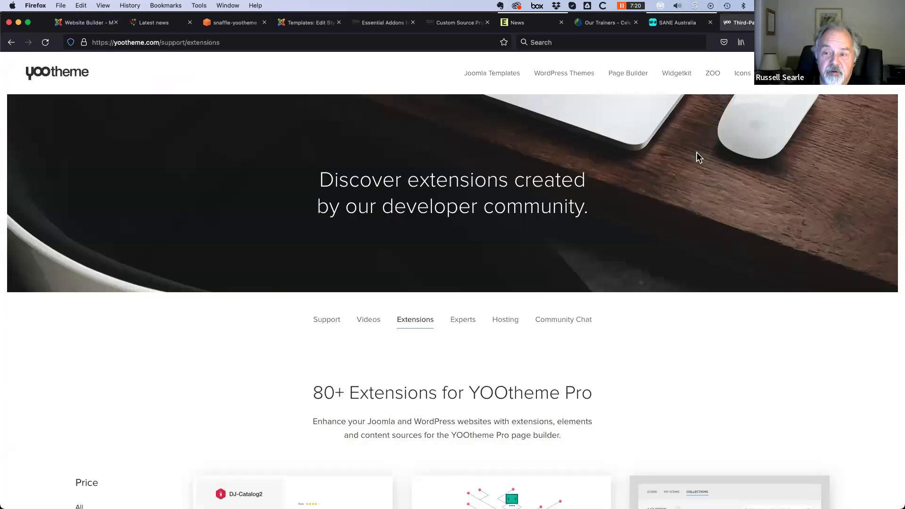
pyautogui.click(712, 78)
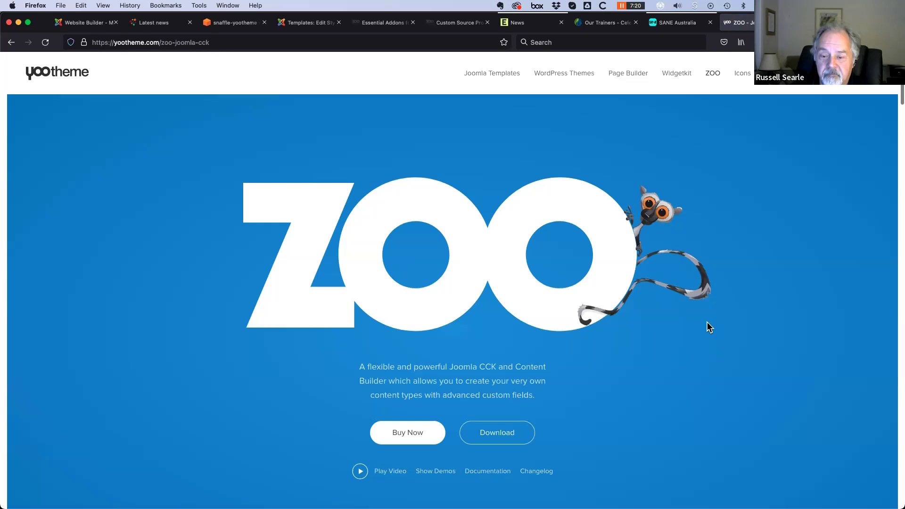
pyautogui.scroll(-5, 164, 391)
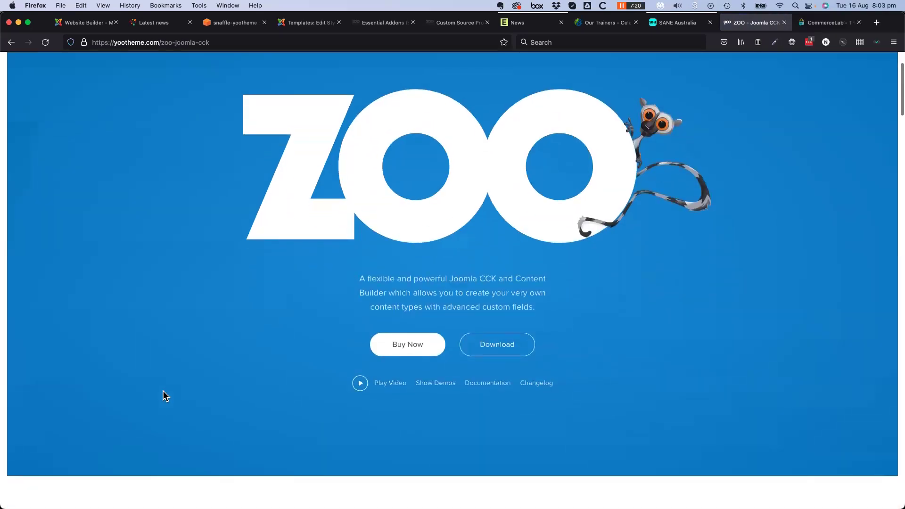
pyautogui.scroll(-7, 163, 393)
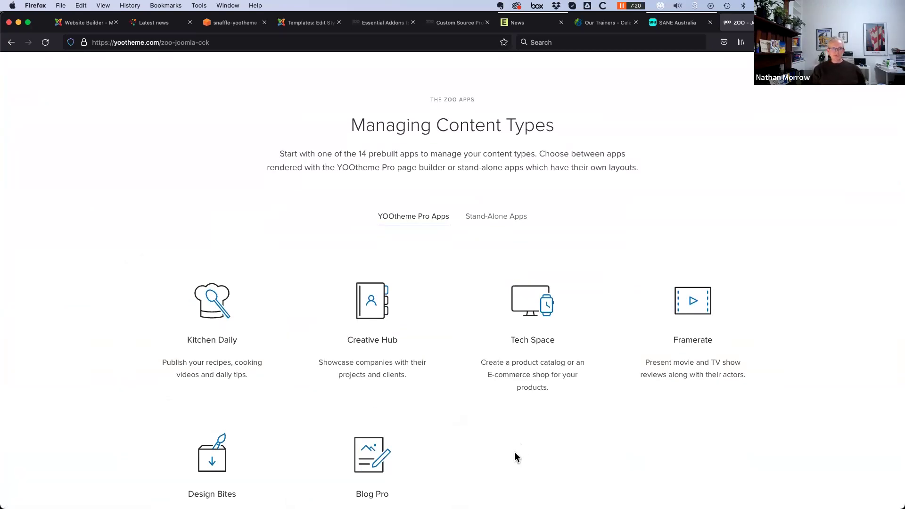
pyautogui.scroll(-2, 515, 457)
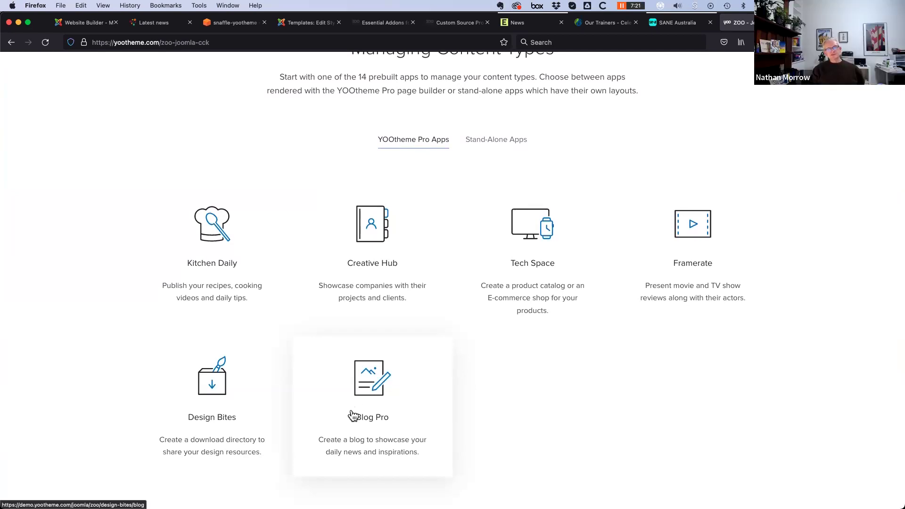
pyautogui.click(367, 404)
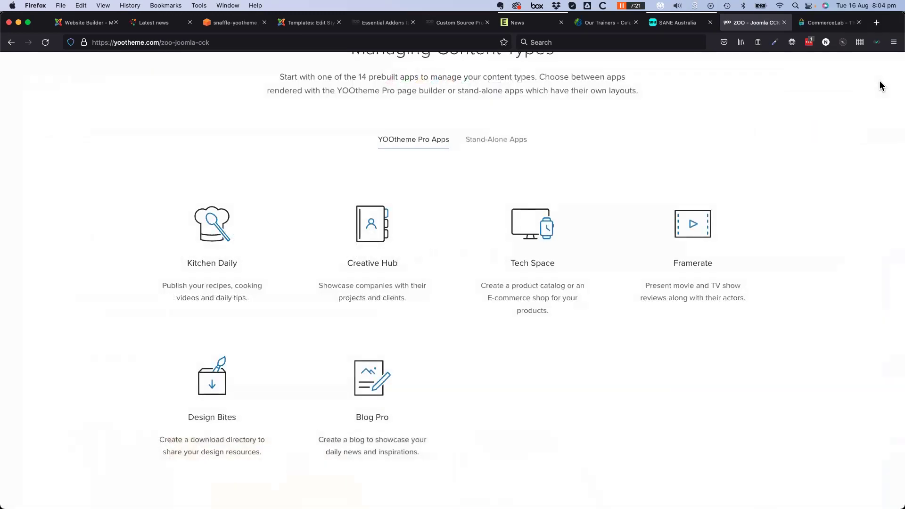
pyautogui.scroll(10, 611, 445)
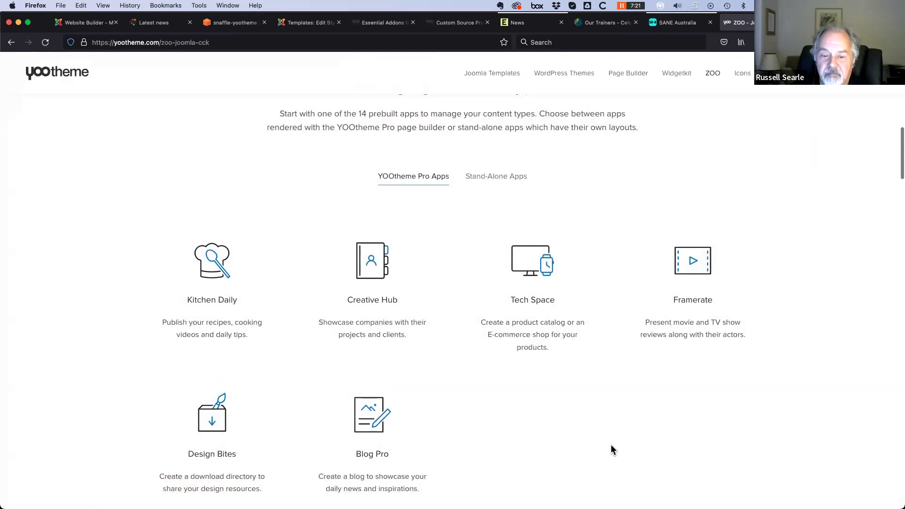
pyautogui.scroll(2, 610, 445)
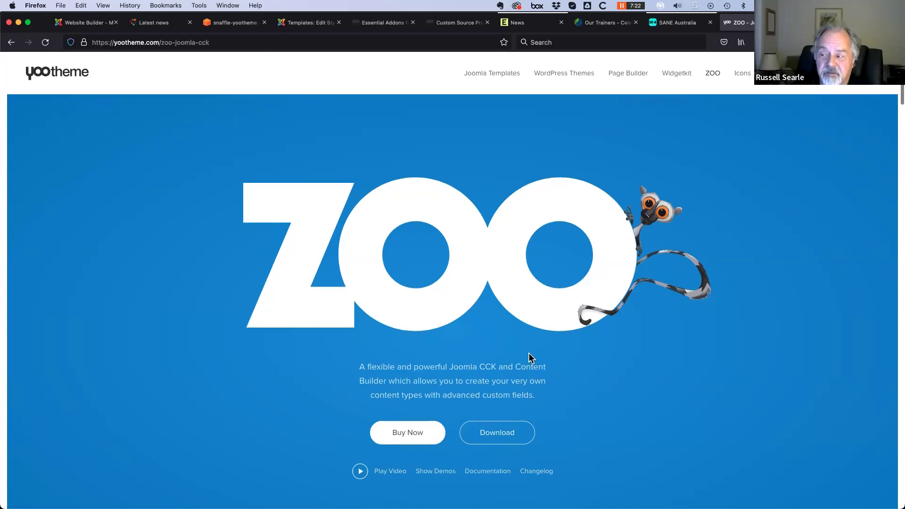
# Browse the YOOtheme Joomla Templates page down to the footer and open the UIkit link under Products.
pyautogui.click(490, 75)
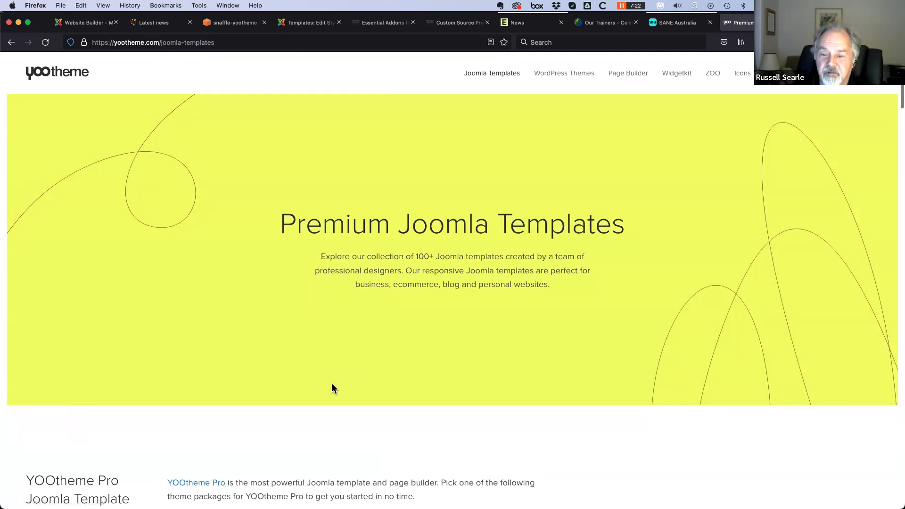
pyautogui.scroll(-5, 331, 383)
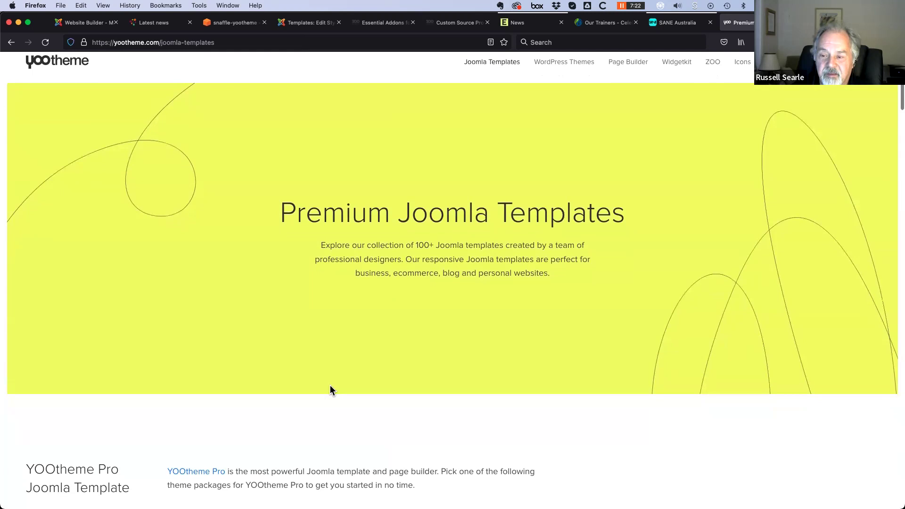
pyautogui.scroll(-20, 331, 384)
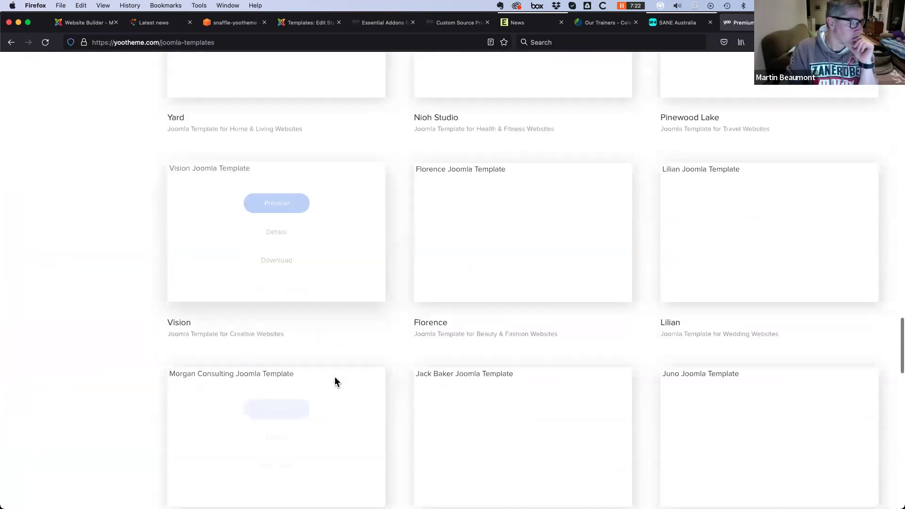
pyautogui.scroll(-10, 333, 384)
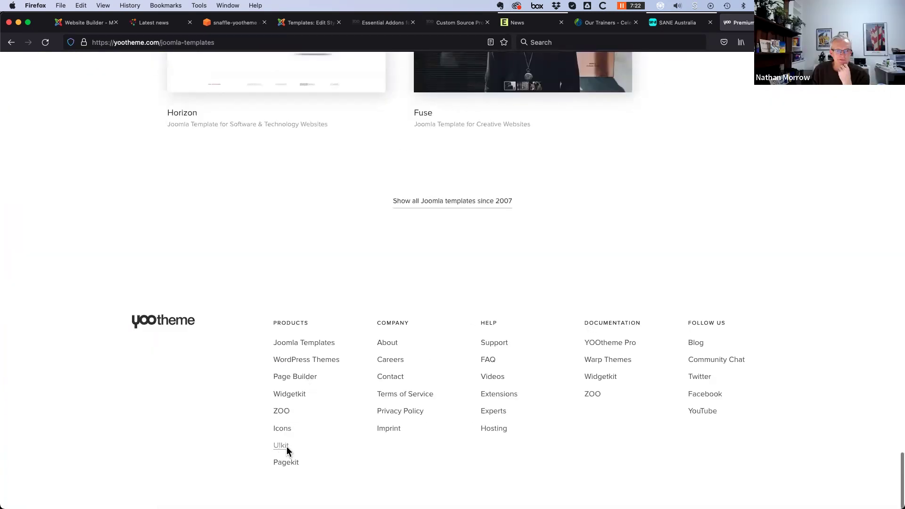
pyautogui.click(284, 447)
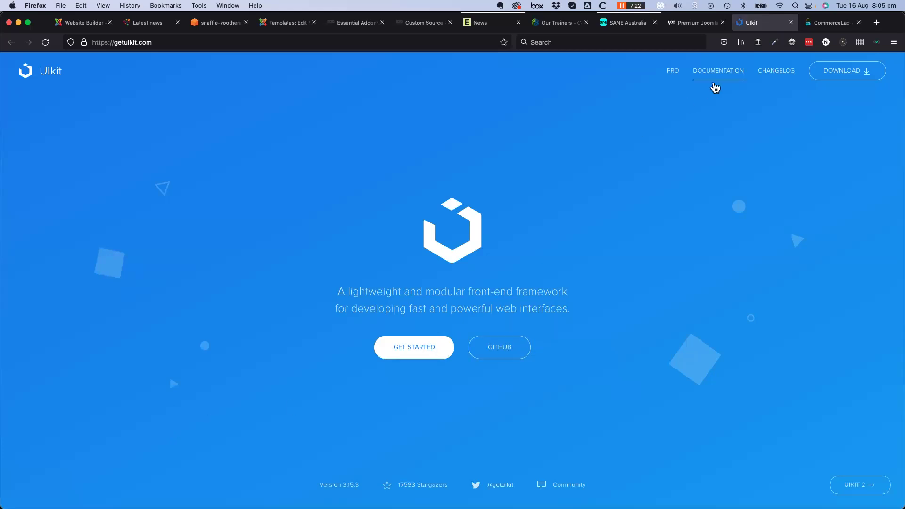
# Open the UIkit Documentation and navigate to Base, then the Article component page.
pyautogui.click(733, 72)
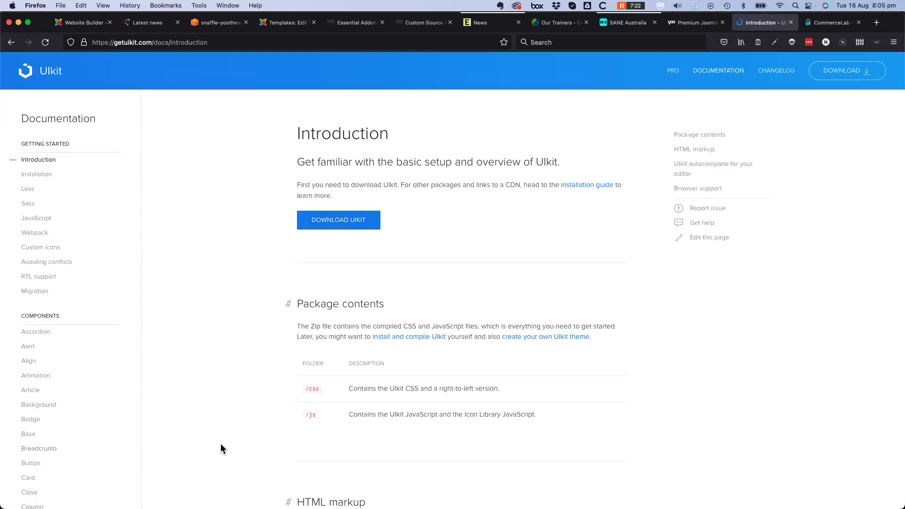
pyautogui.scroll(-1, 227, 416)
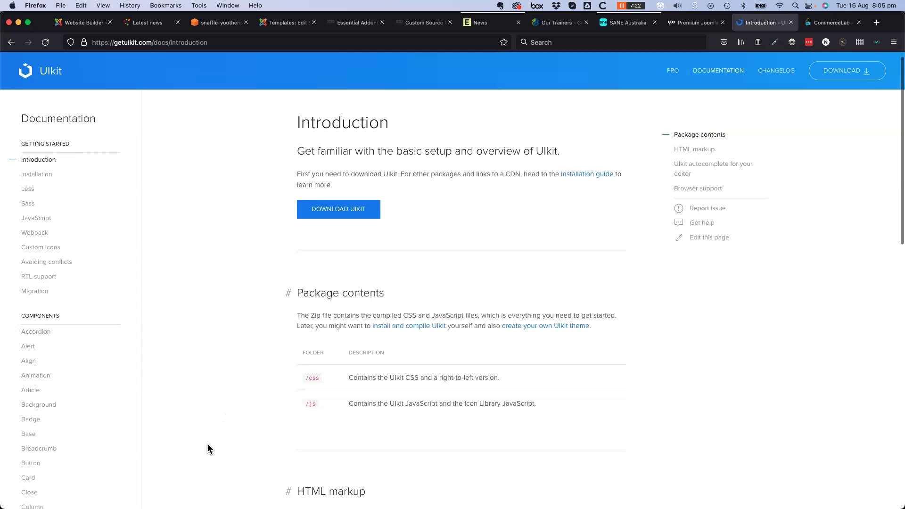
pyautogui.scroll(-3, 201, 449)
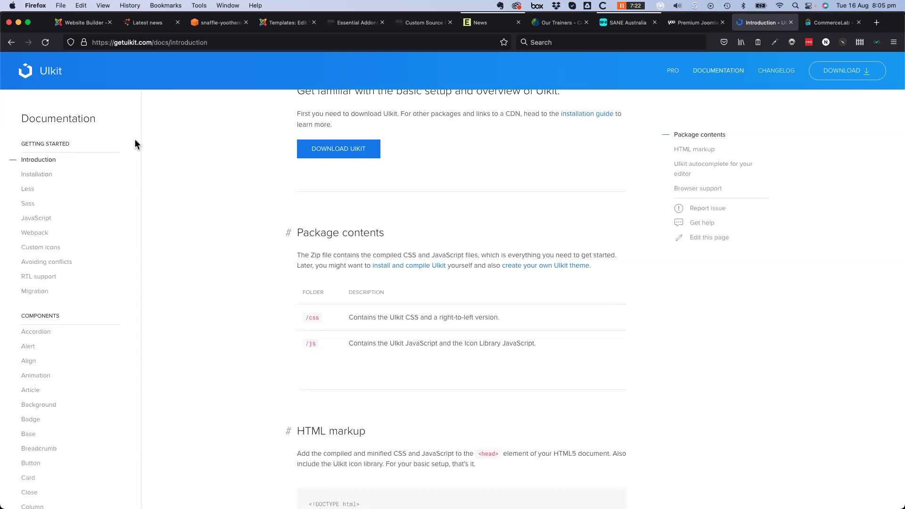
pyautogui.scroll(-5, 34, 403)
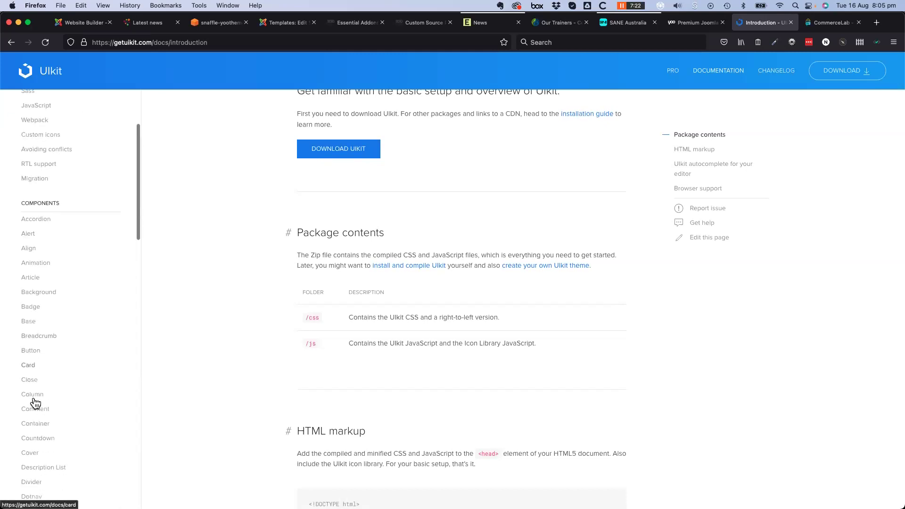
pyautogui.click(30, 321)
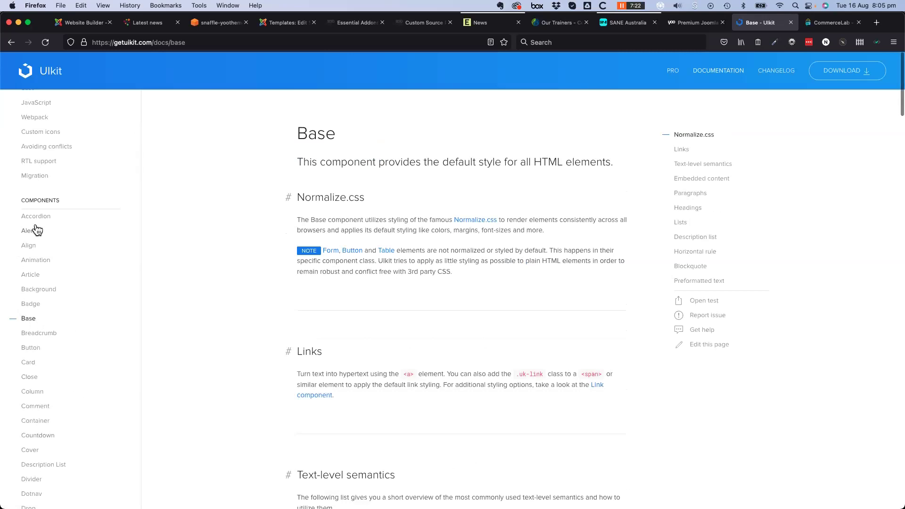
pyautogui.click(33, 276)
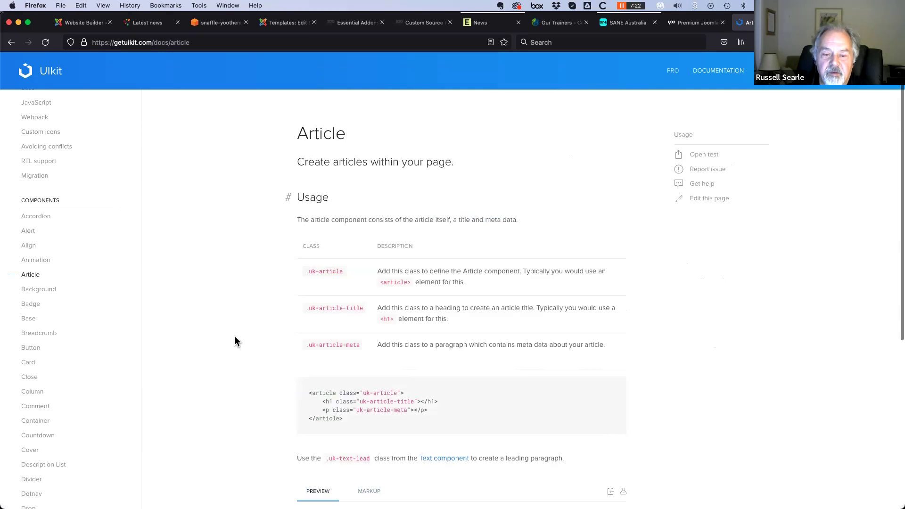
# Read through the Article documentation, then return to the Mental Health Victoria Website Builder tab.
pyautogui.scroll(5, 117, 372)
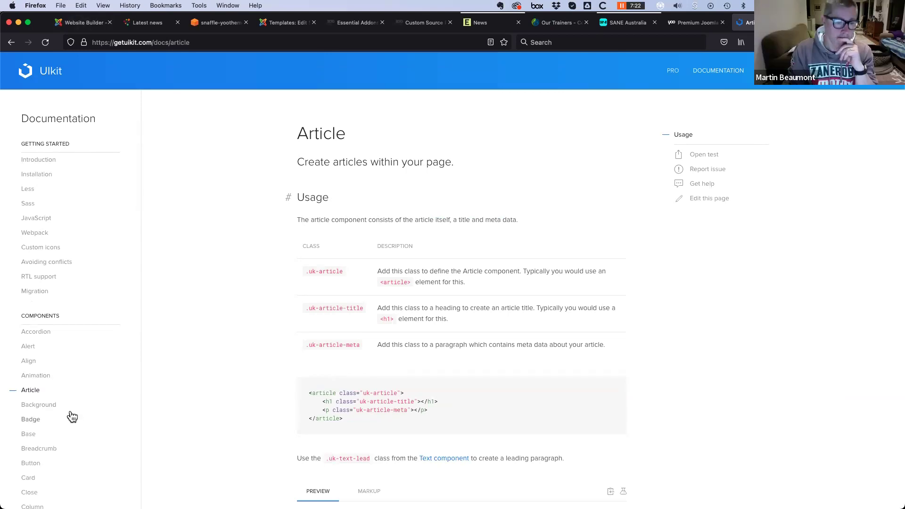
pyautogui.scroll(-3, 71, 416)
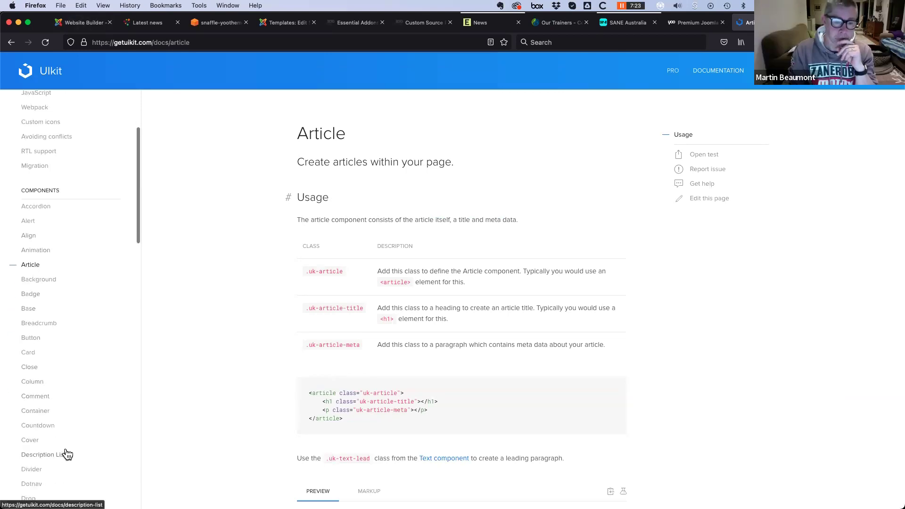
pyautogui.scroll(-7, 67, 453)
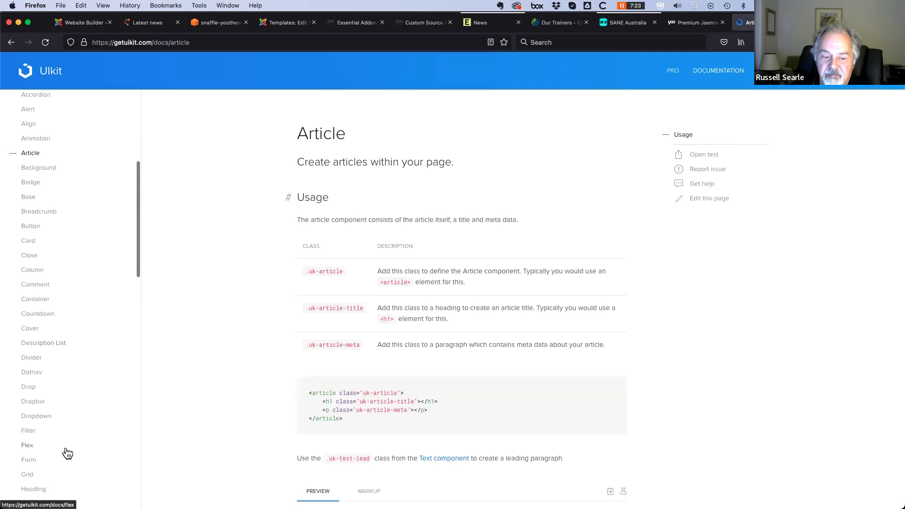
pyautogui.scroll(-1, 68, 453)
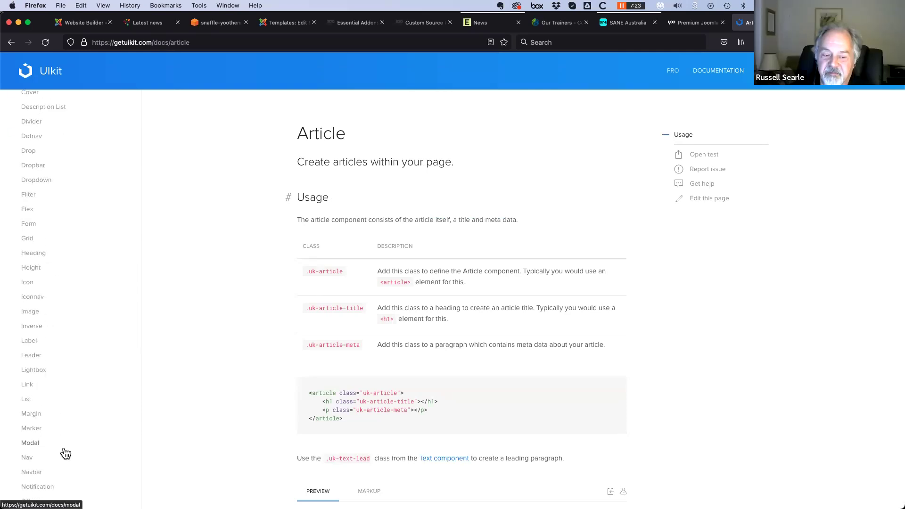
pyautogui.click(83, 26)
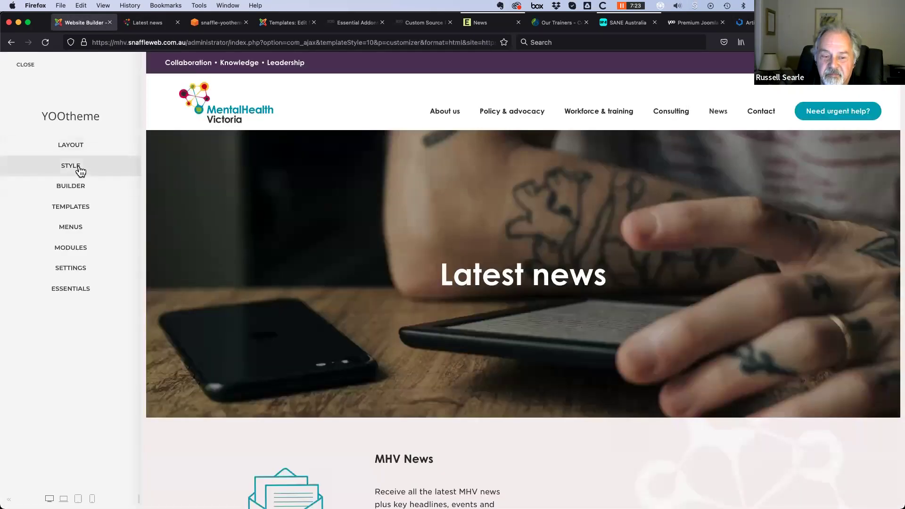
# Open the customizer's Style panel and look over component styles like Accordion, Alert, Base and Button.
pyautogui.click(79, 166)
pyautogui.scroll(-5, 101, 379)
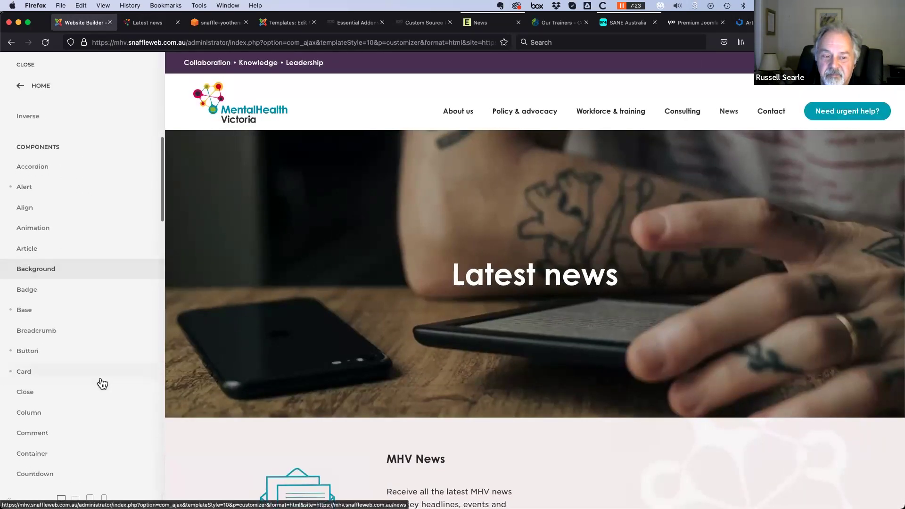
pyautogui.scroll(-2, 33, 325)
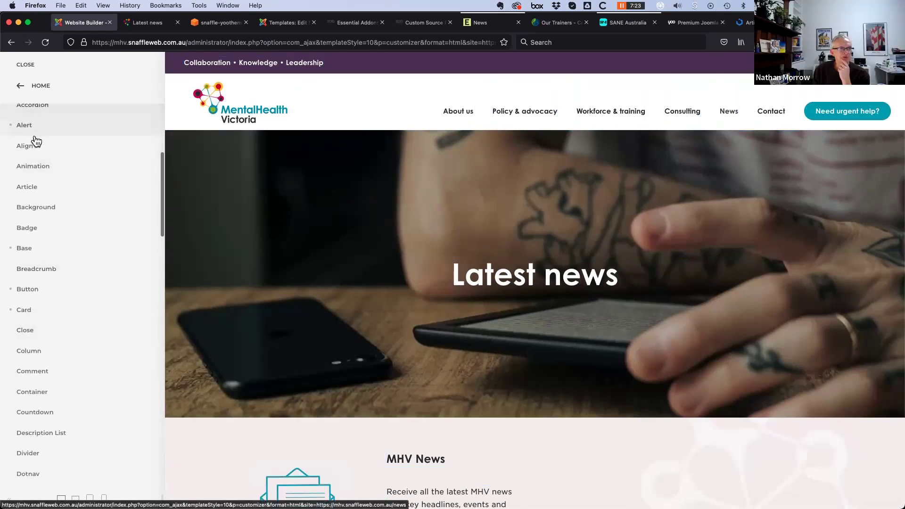
pyautogui.scroll(1, 45, 201)
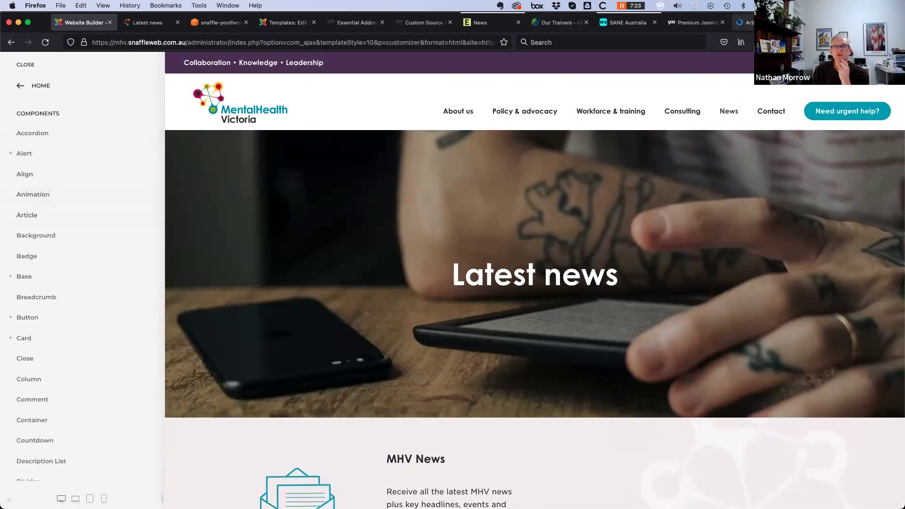
# Compare against the UIkit Article documentation tab, then return to the Mental Health Victoria customizer.
pyautogui.click(746, 22)
pyautogui.scroll(-5, 82, 208)
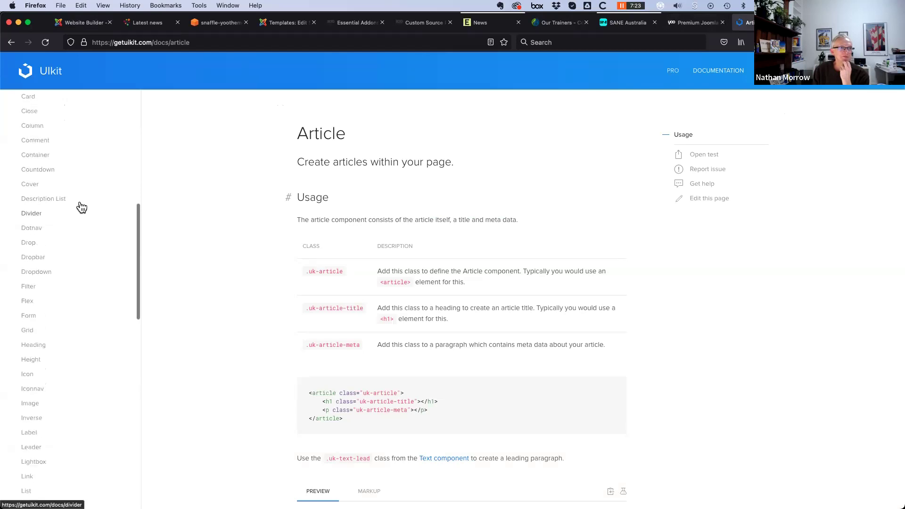
pyautogui.scroll(4, 82, 208)
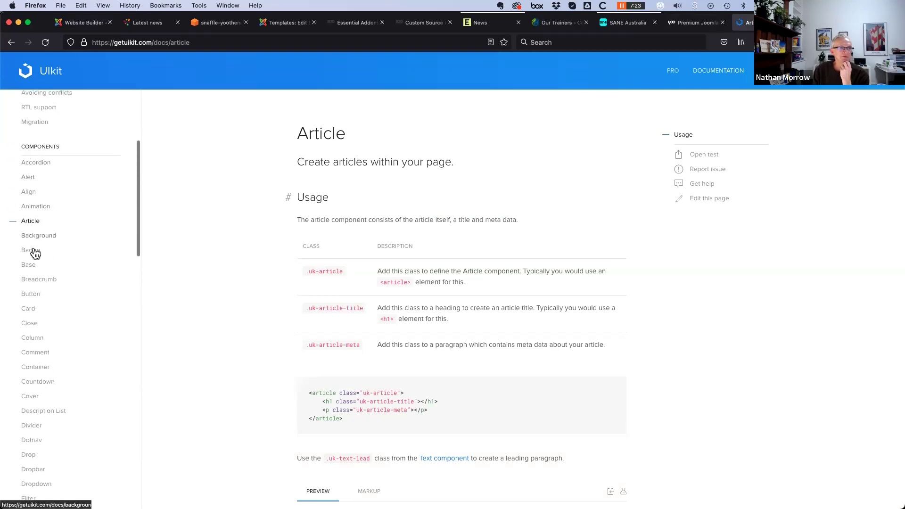
pyautogui.scroll(-1, 85, 335)
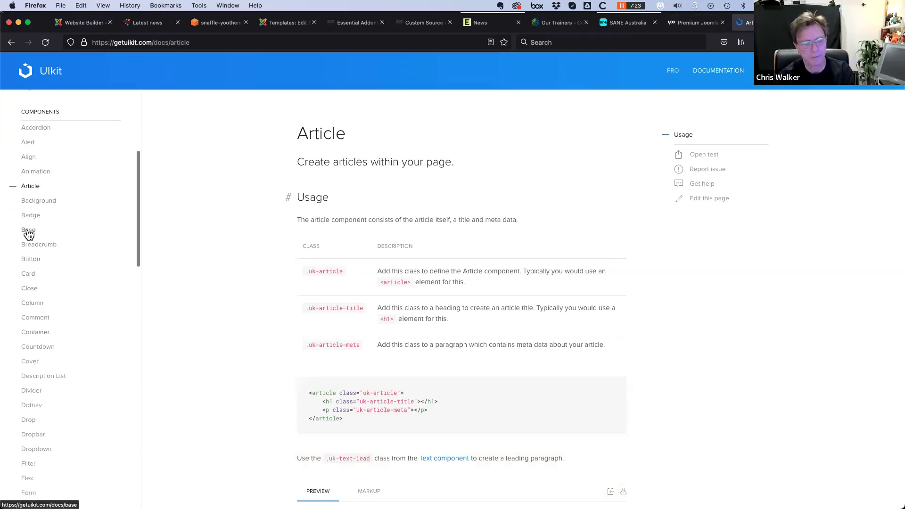
pyautogui.click(86, 27)
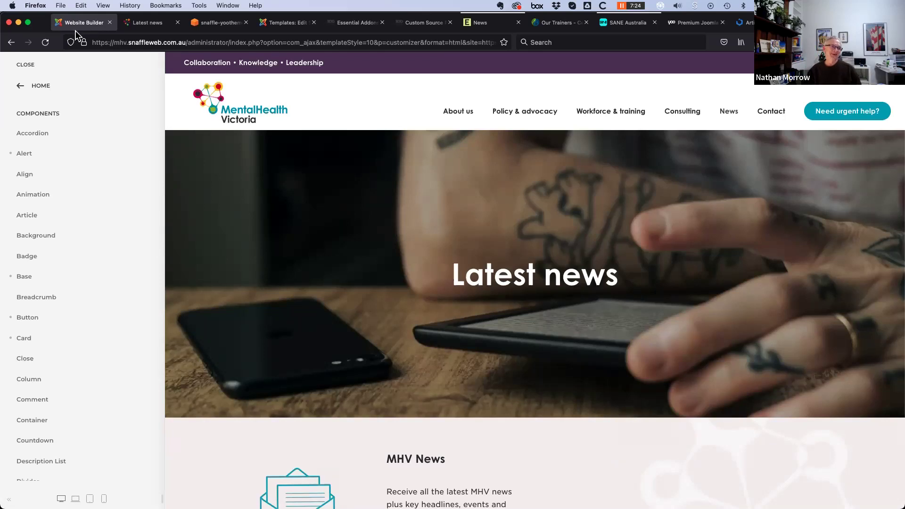
# Leave the customizer for the Joomla administrator and reload the Home Dashboard.
pyautogui.rightClick(28, 64)
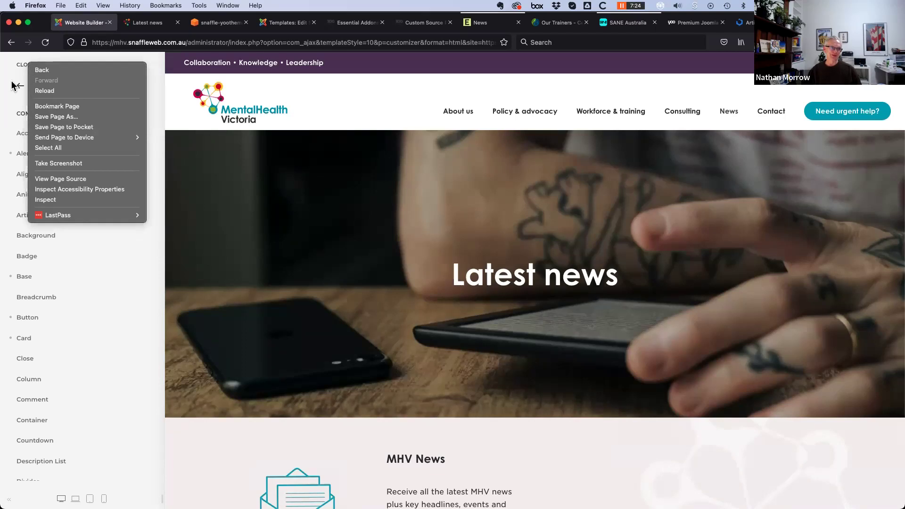
pyautogui.click(30, 70)
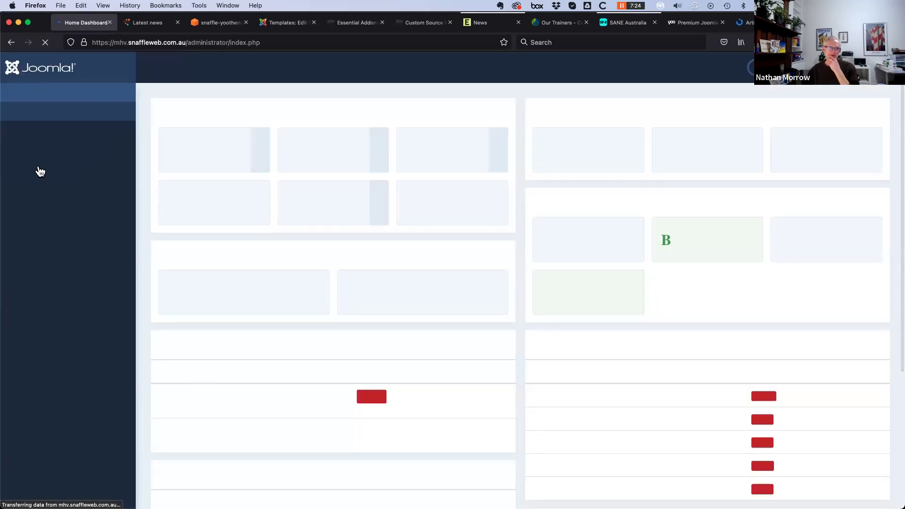
pyautogui.click(55, 113)
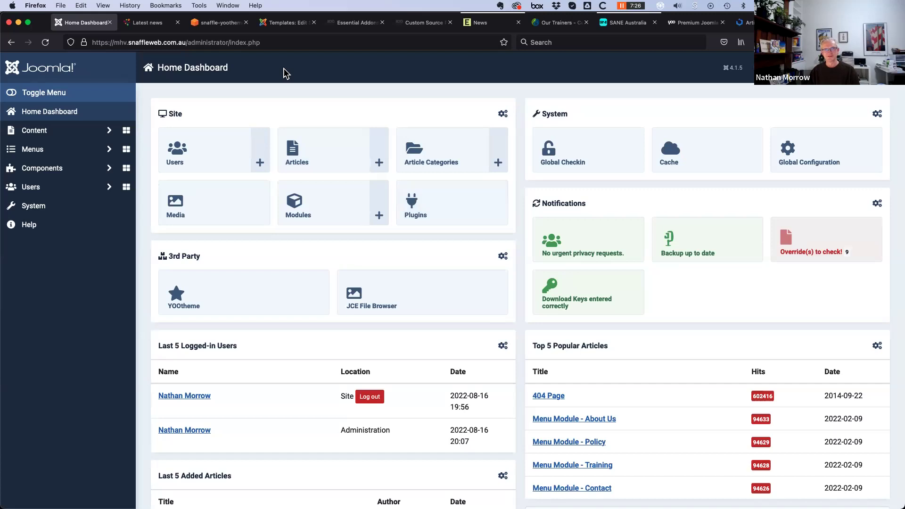
# Move from the Custom Source tab to the ZOOlanders Essential Addons page and scroll it back to the headline.
pyautogui.click(421, 25)
pyautogui.click(346, 26)
pyautogui.scroll(-10, 368, 309)
pyautogui.scroll(15, 368, 310)
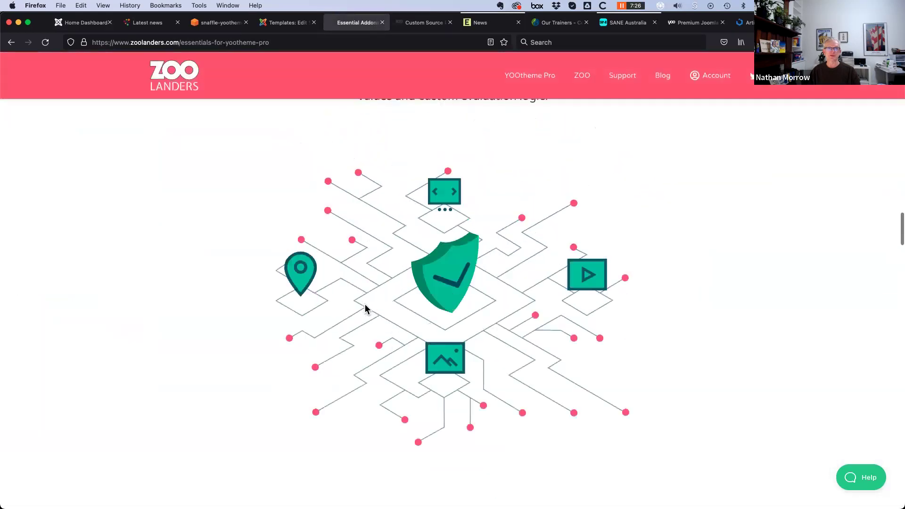
pyautogui.scroll(7, 366, 315)
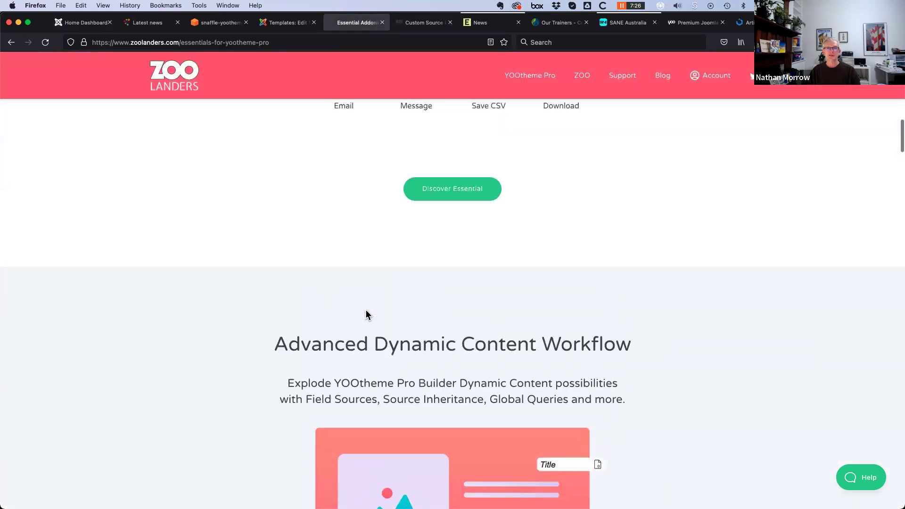
pyautogui.scroll(-3, 374, 312)
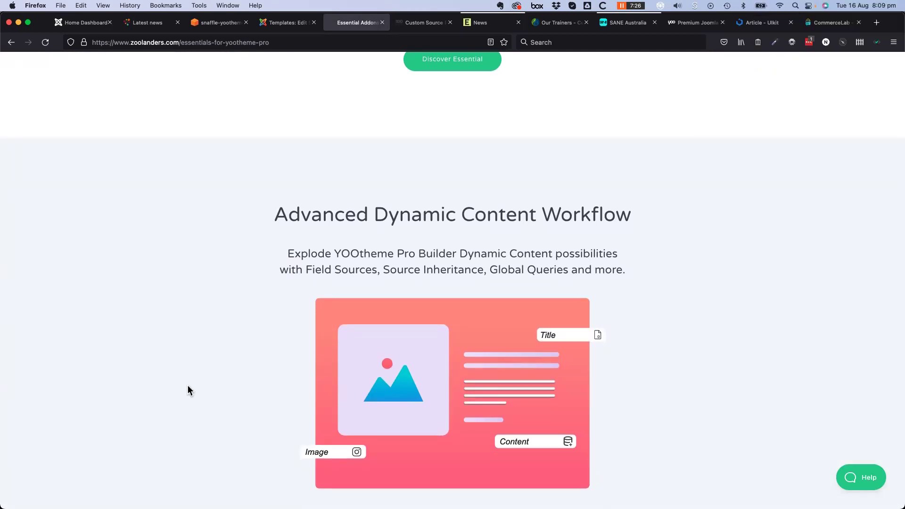
pyautogui.scroll(-4, 188, 390)
pyautogui.scroll(10, 187, 391)
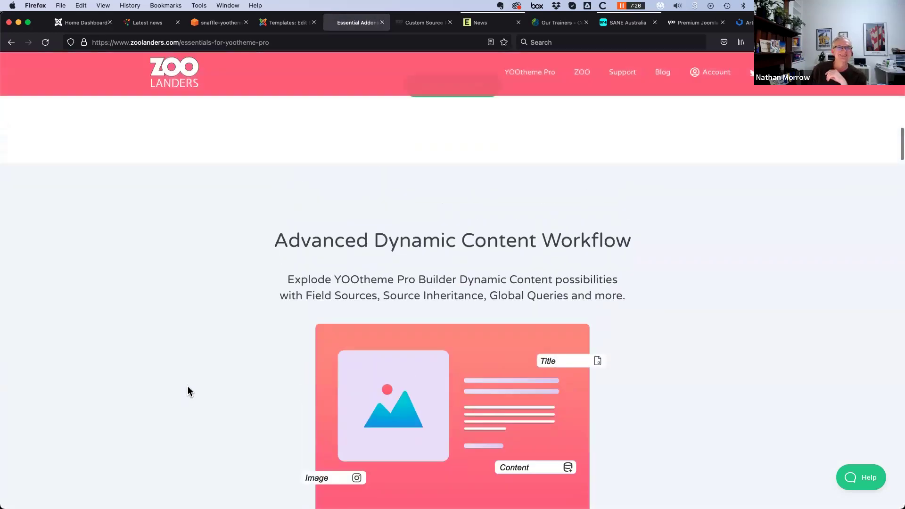
pyautogui.scroll(8, 183, 359)
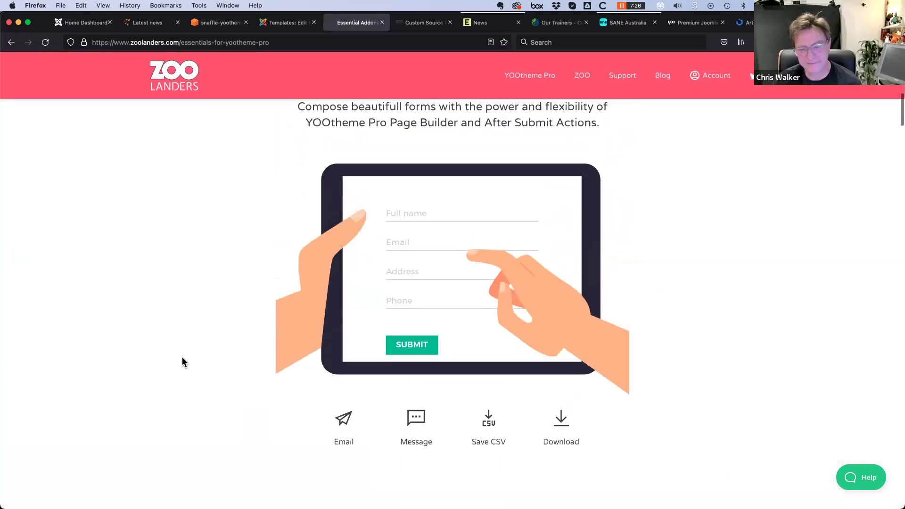
pyautogui.scroll(1, 182, 358)
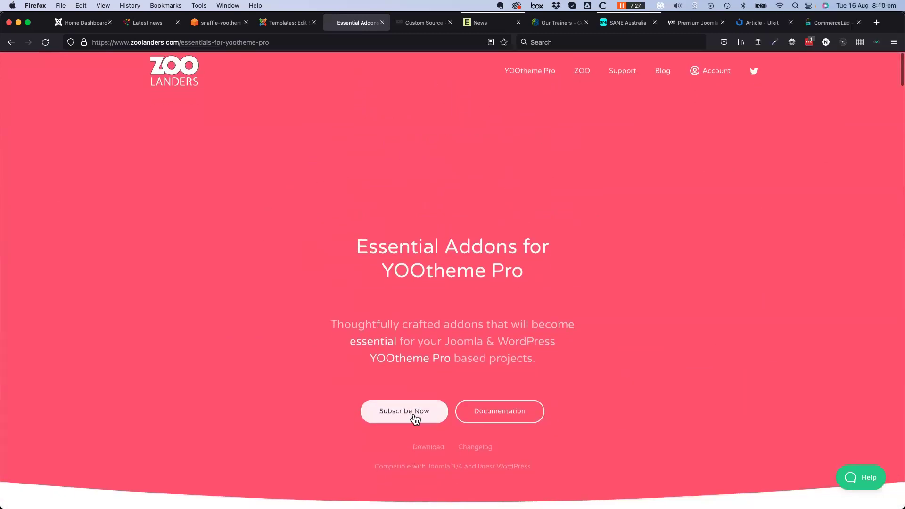
pyautogui.scroll(-20, 258, 352)
pyautogui.scroll(-20, 211, 371)
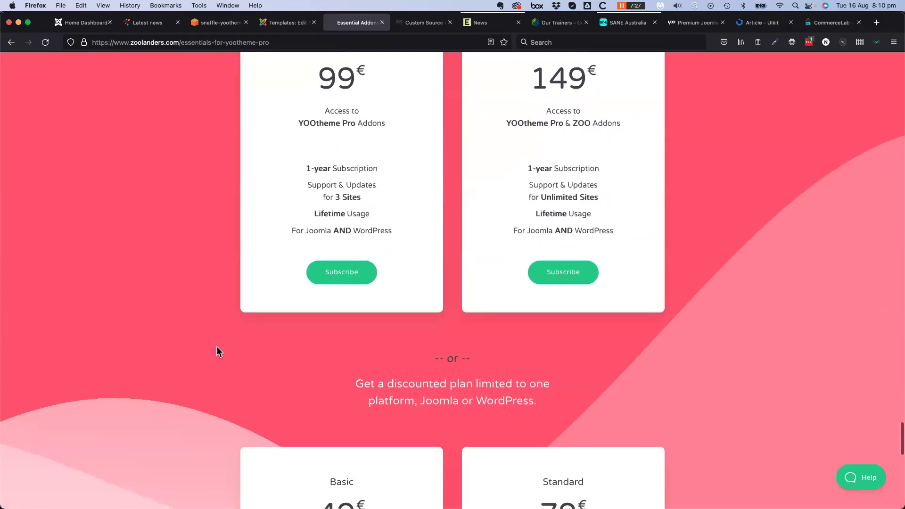
pyautogui.scroll(3, 216, 349)
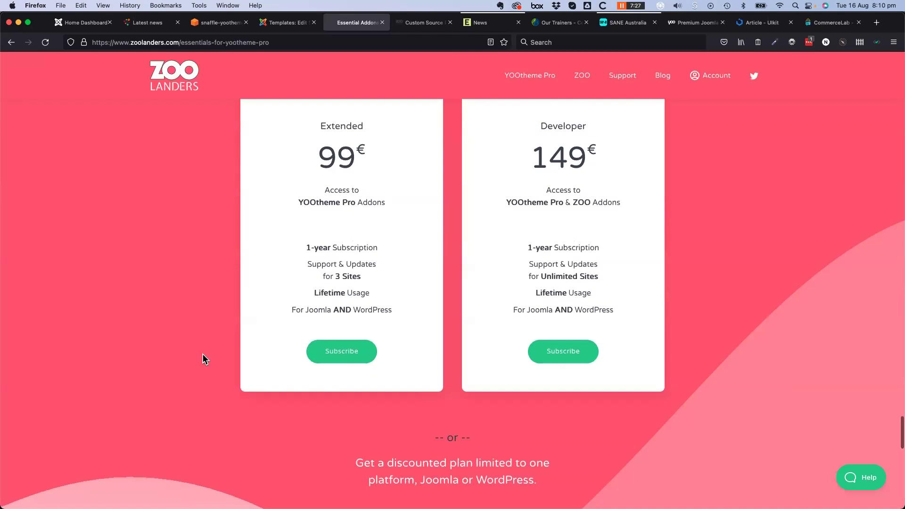
pyautogui.scroll(3, 203, 354)
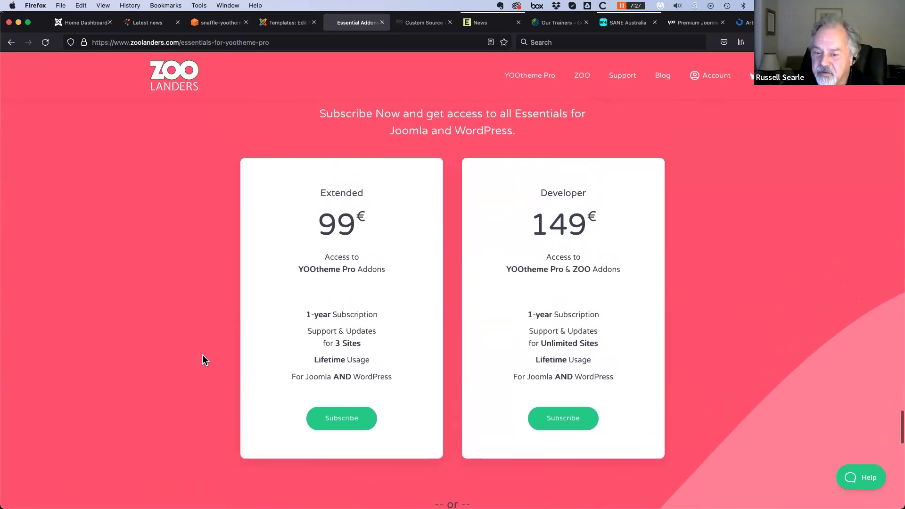
pyautogui.scroll(-10, 202, 359)
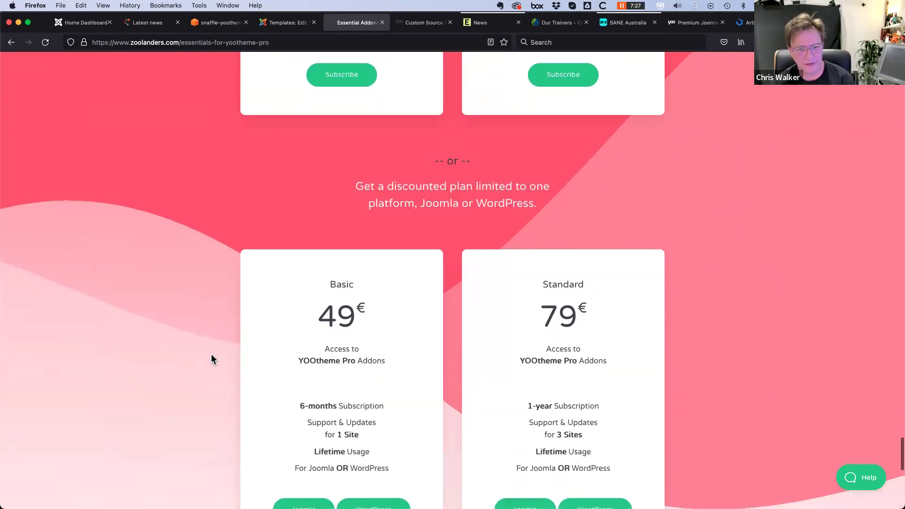
pyautogui.scroll(-4, 211, 360)
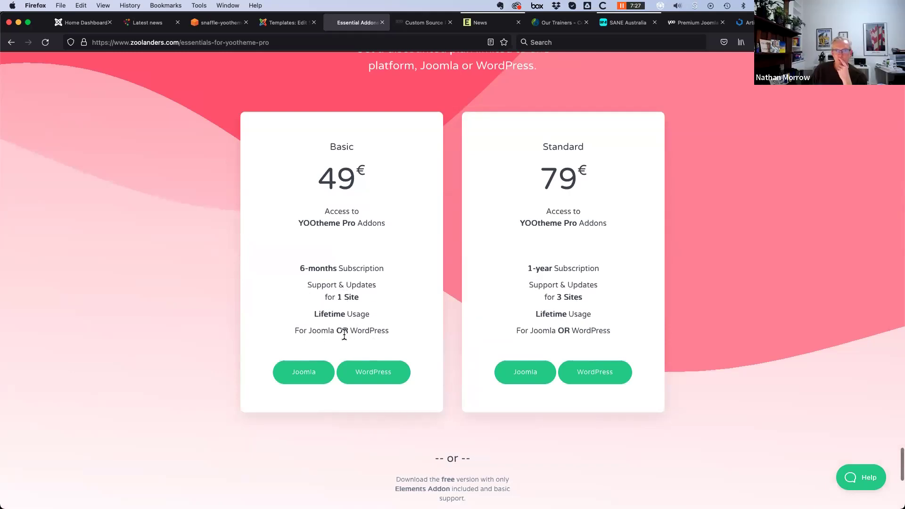
pyautogui.scroll(2, 311, 339)
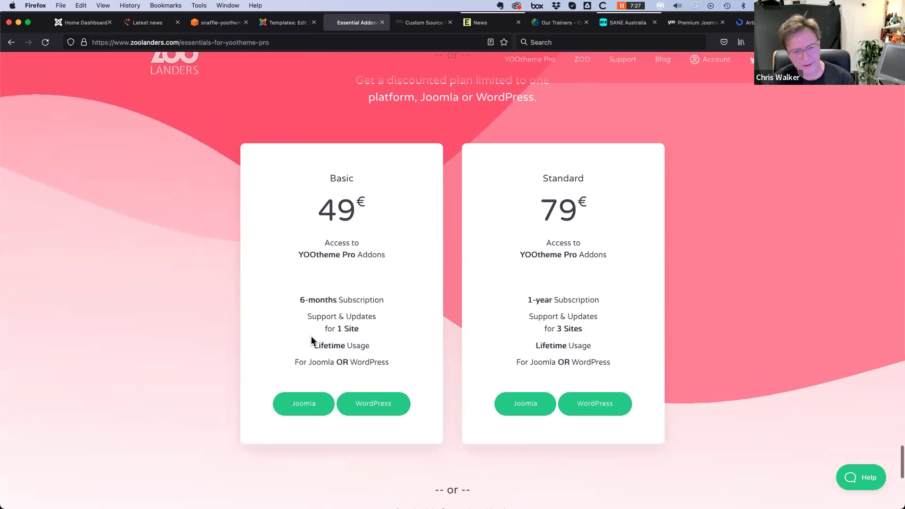
pyautogui.scroll(2, 309, 377)
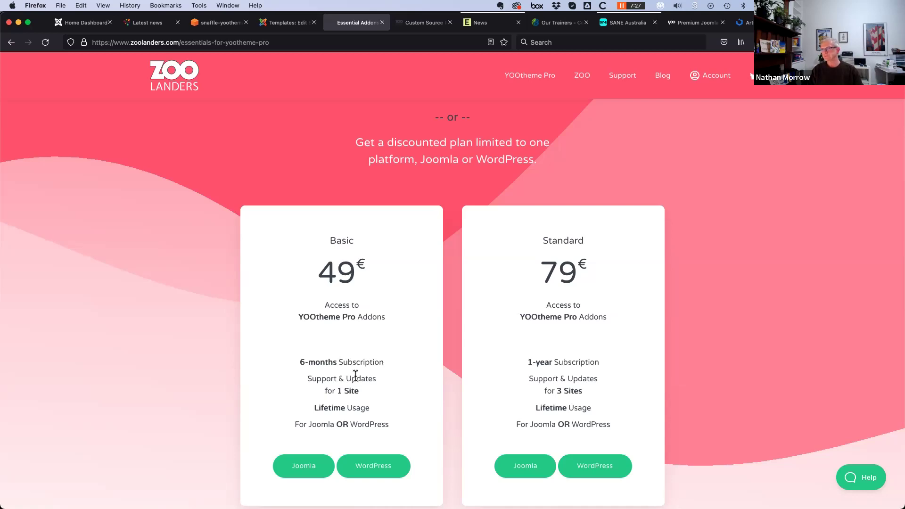
pyautogui.scroll(-3, 355, 401)
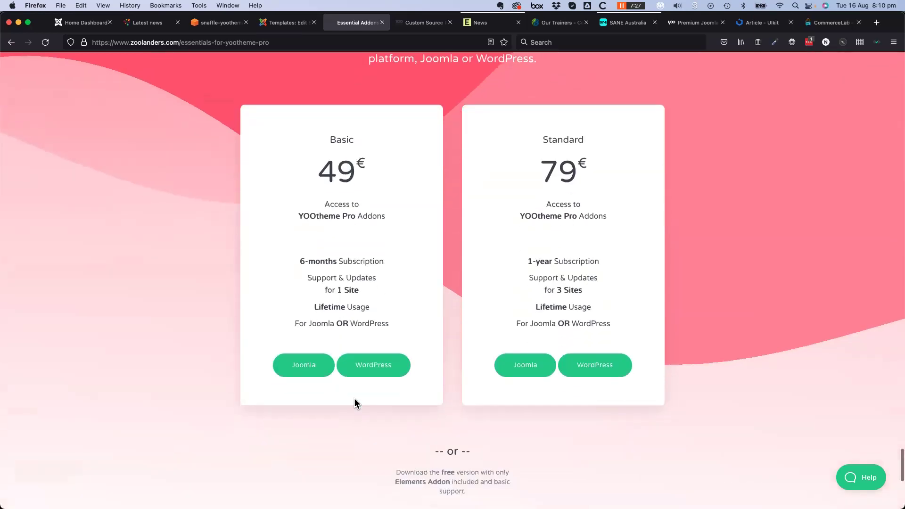
pyautogui.scroll(10, 354, 401)
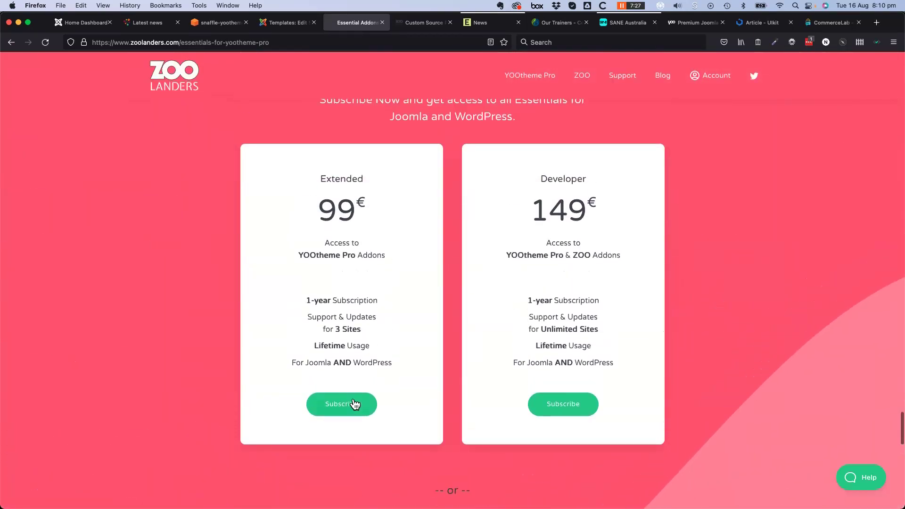
pyautogui.scroll(10, 354, 404)
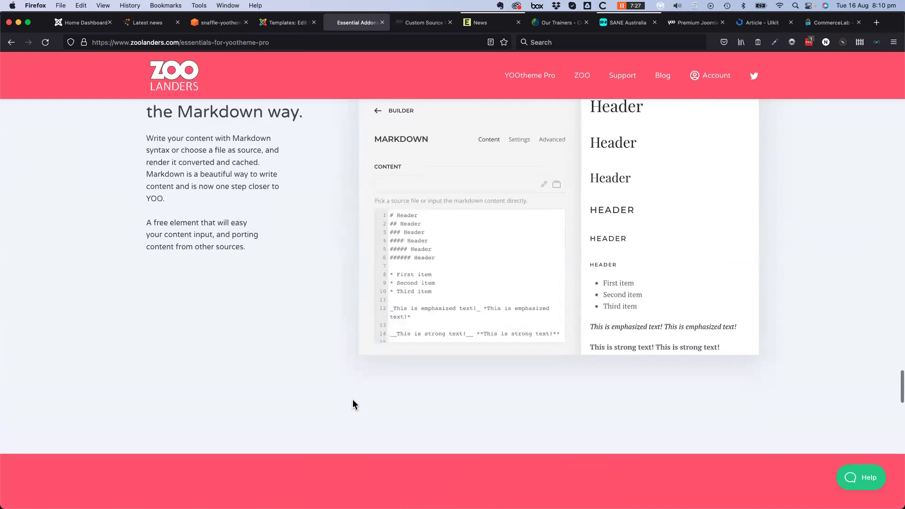
pyautogui.scroll(4, 355, 404)
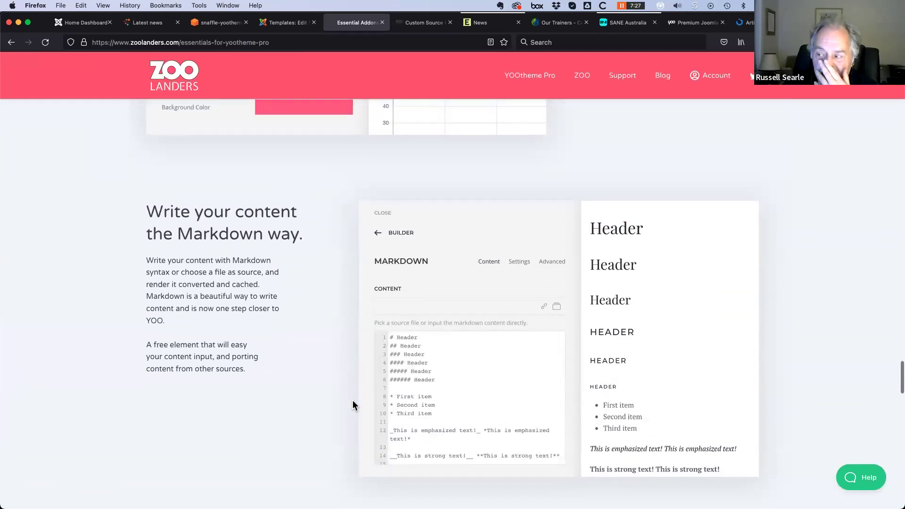
pyautogui.scroll(15, 354, 406)
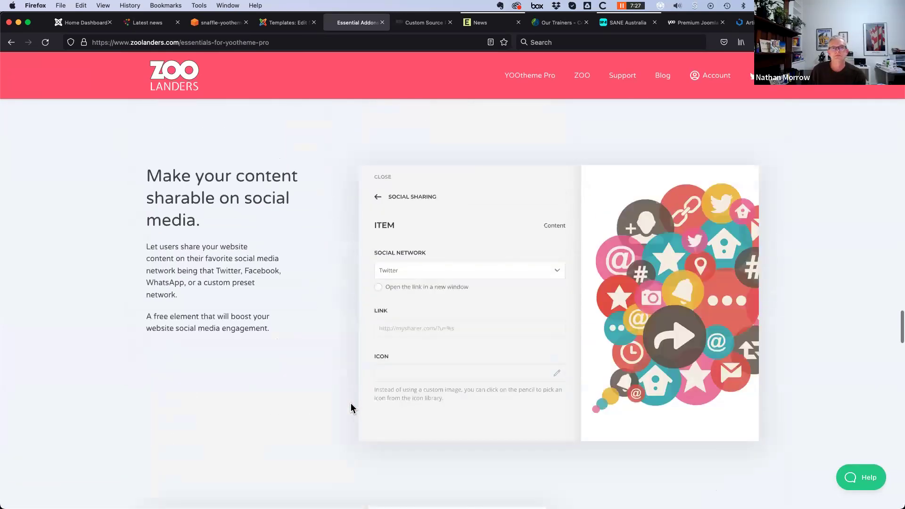
pyautogui.scroll(20, 351, 403)
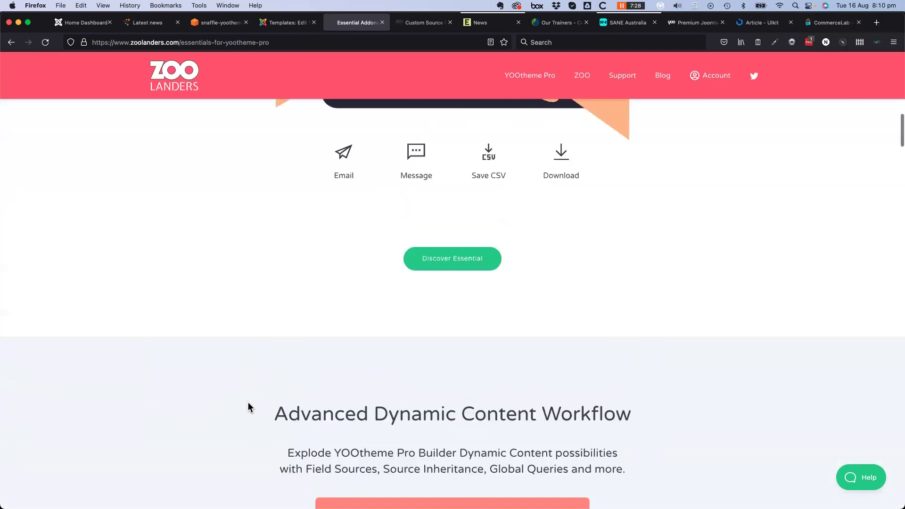
pyautogui.scroll(12, 248, 406)
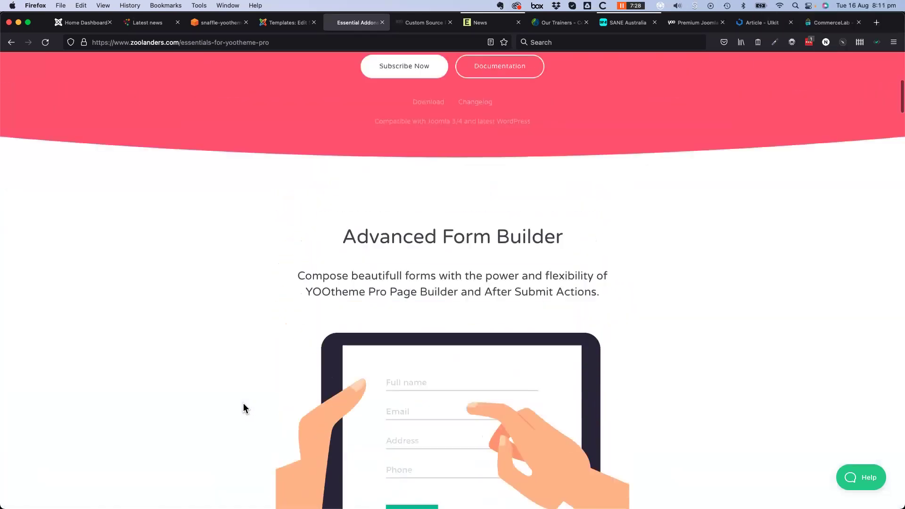
pyautogui.scroll(8, 243, 408)
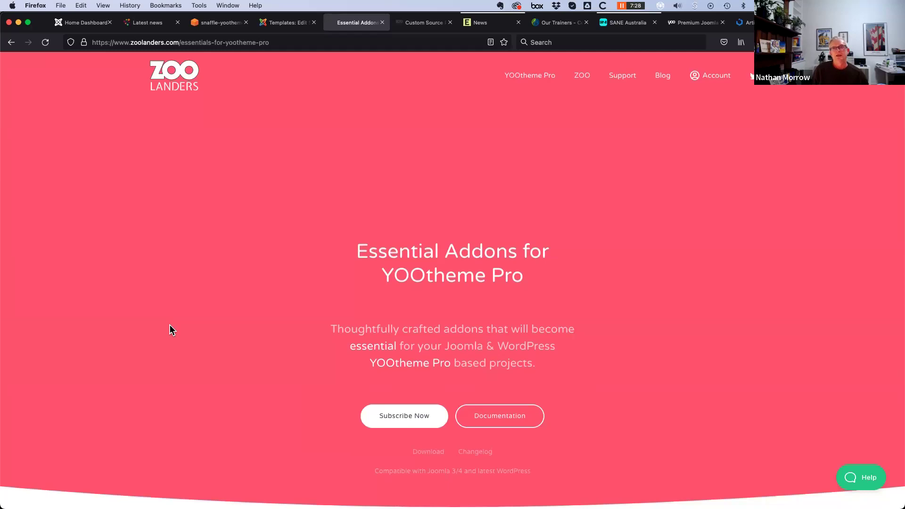
# Glance at UIkit's Article component docs, then return to the MHV Joomla Home Dashboard.
pyautogui.click(74, 26)
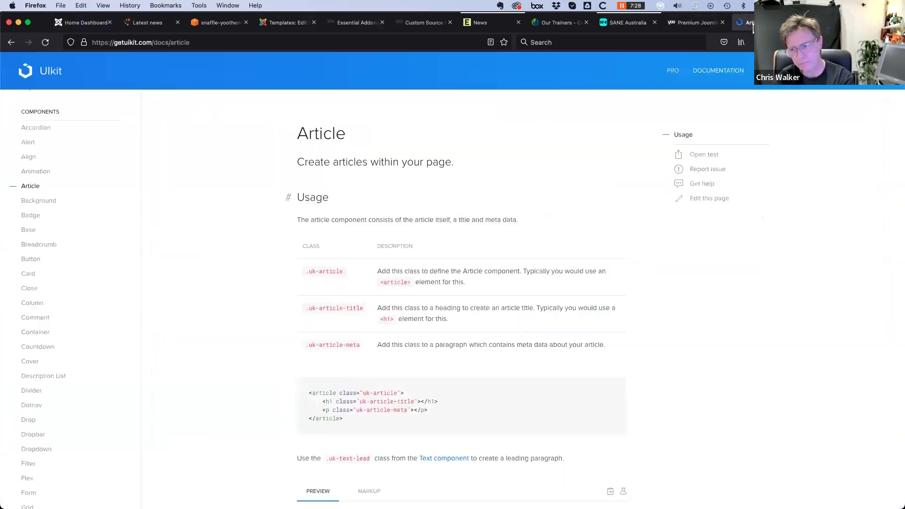
pyautogui.click(752, 24)
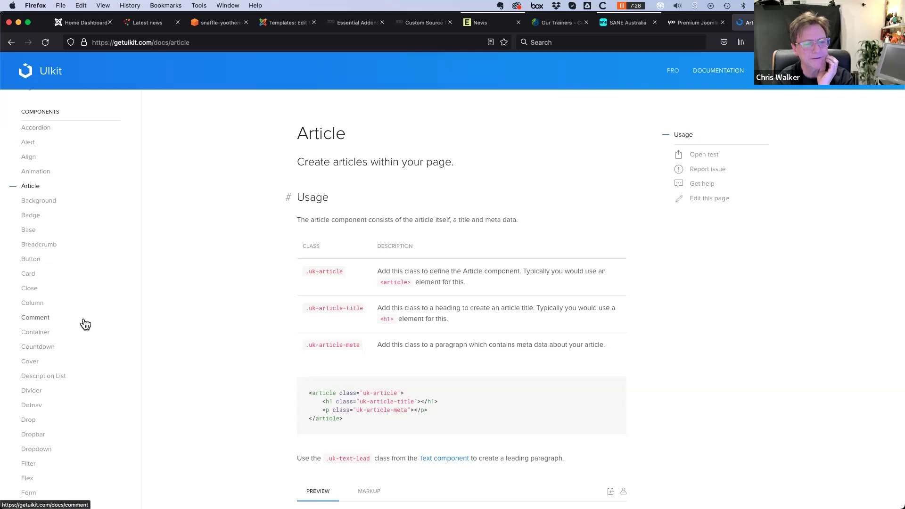
pyautogui.click(77, 23)
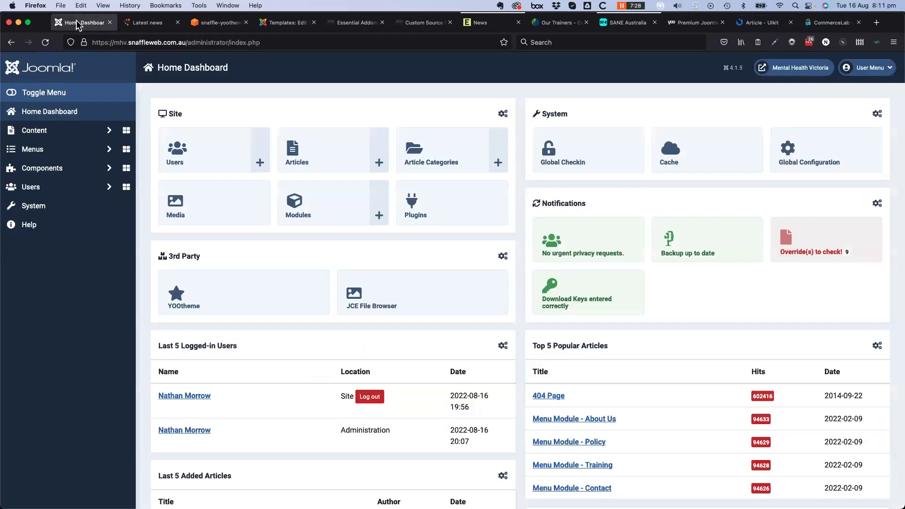